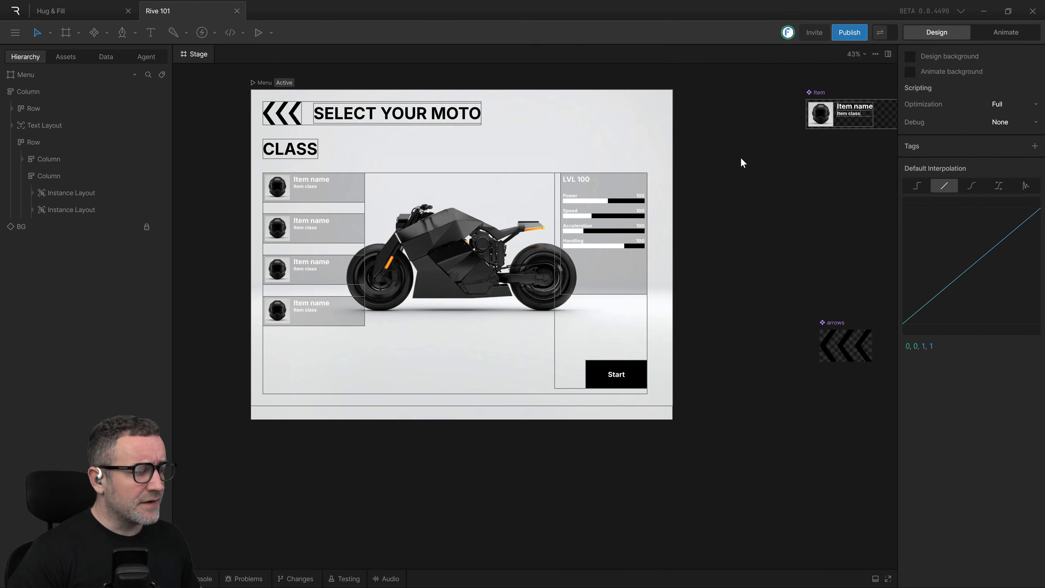
Step: Open the Hug & Fill file in place of the Rive 101 file
left_click_drag(745, 151, 760, 159)
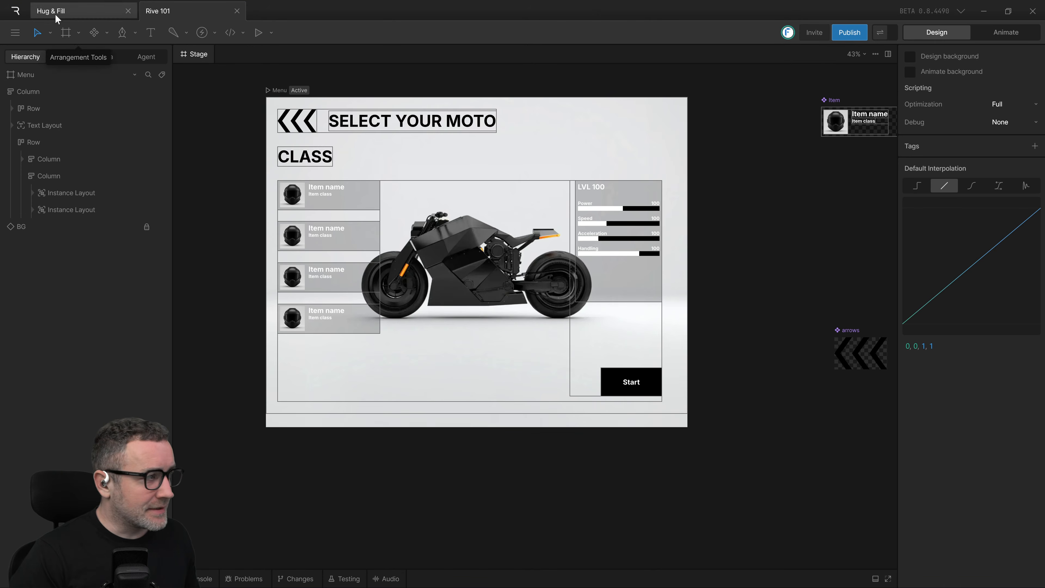
left_click(95, 12)
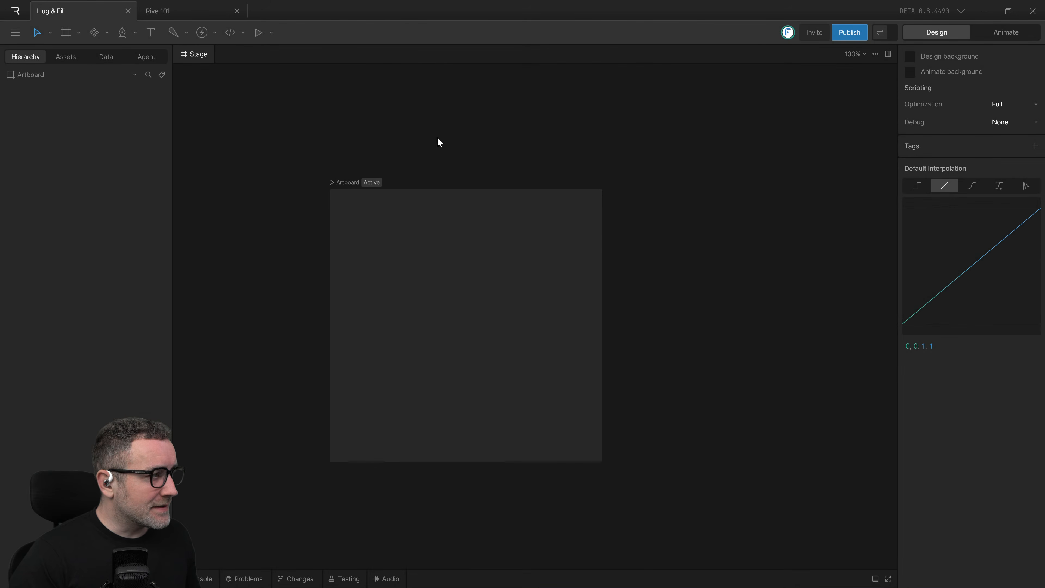
left_click(168, 11)
left_click(104, 12)
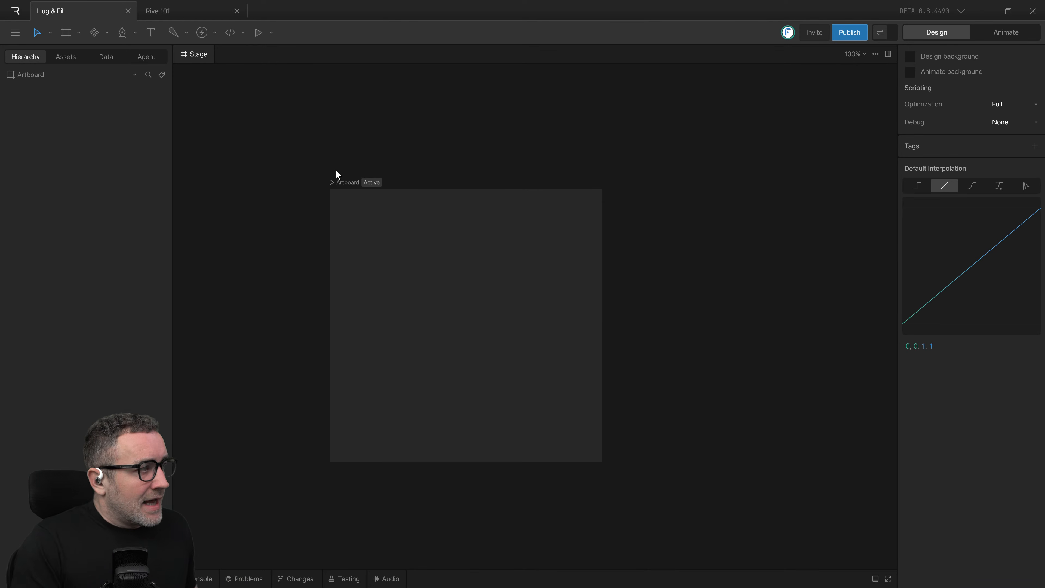
Step: Place the Moon_pic image asset on the artboard at about X 122.5, Y 176
left_click(68, 57)
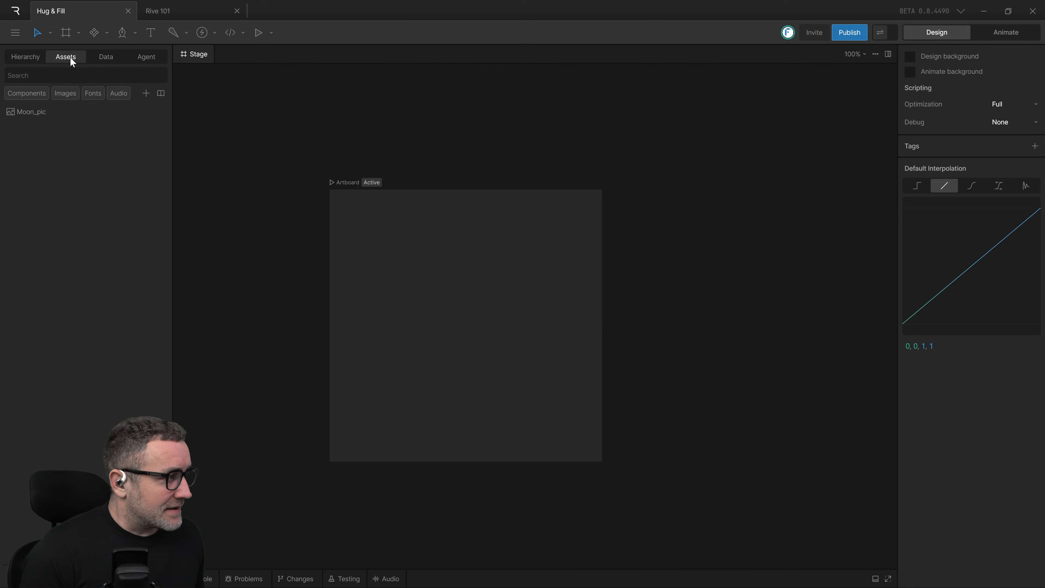
left_click_drag(40, 110, 423, 325)
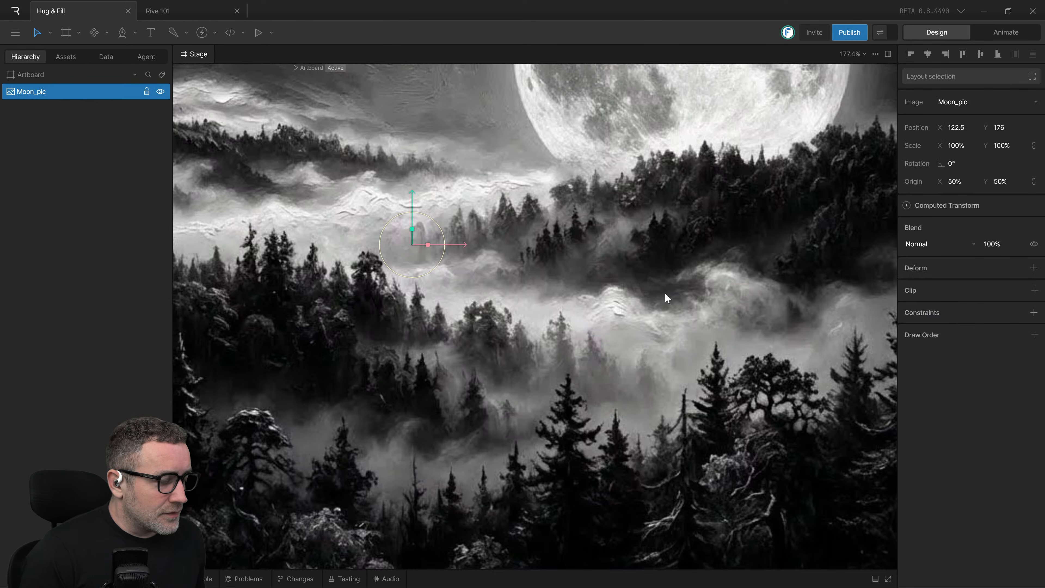
scroll(600, 260, "down", 10)
scroll(592, 264, "up", 3)
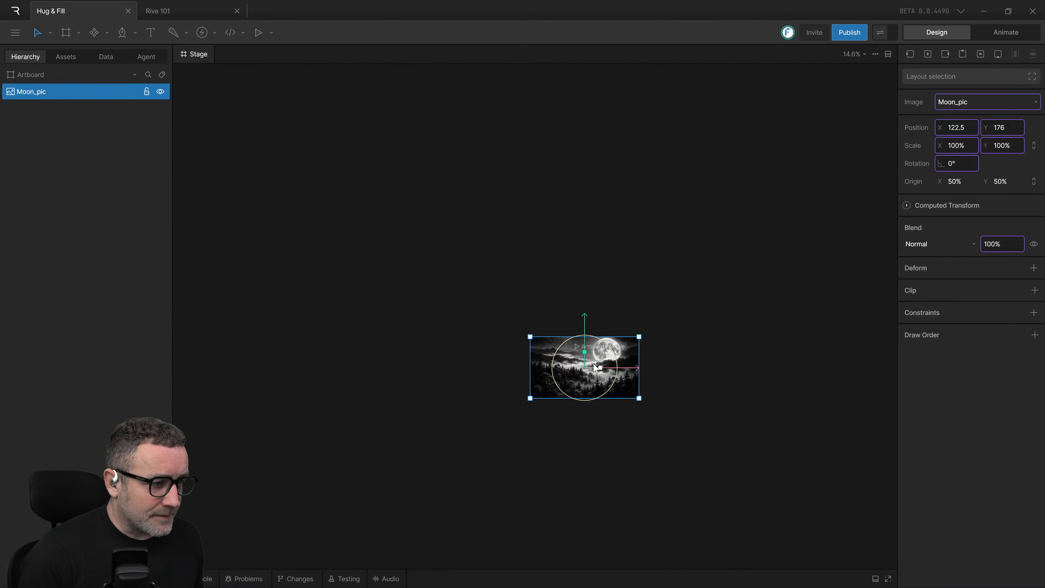
scroll(596, 367, "up", 3)
scroll(586, 484, "up", 5)
left_click_drag(611, 376, 511, 207)
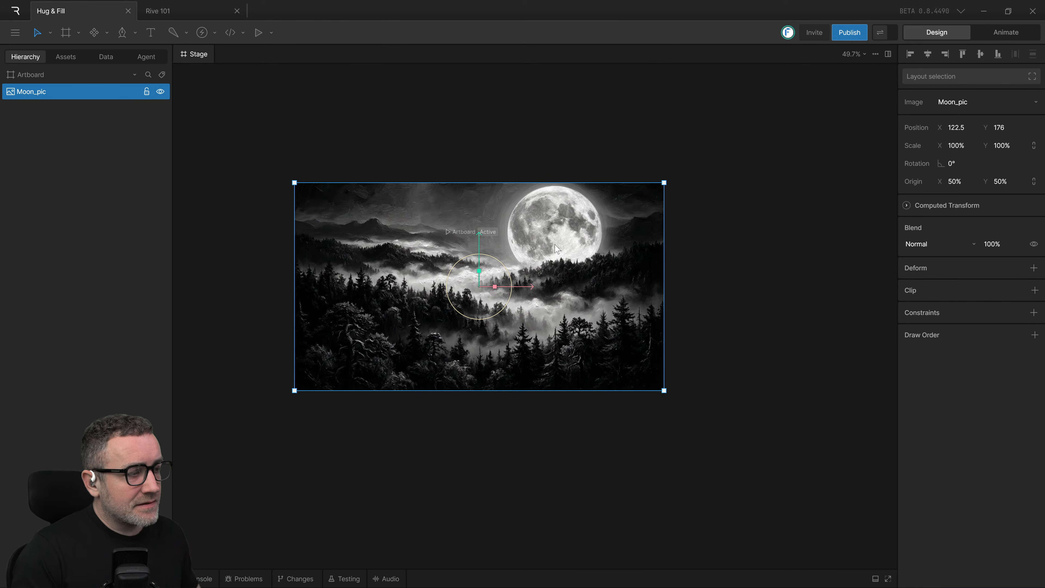
key("alt+Tab")
left_click(618, 304)
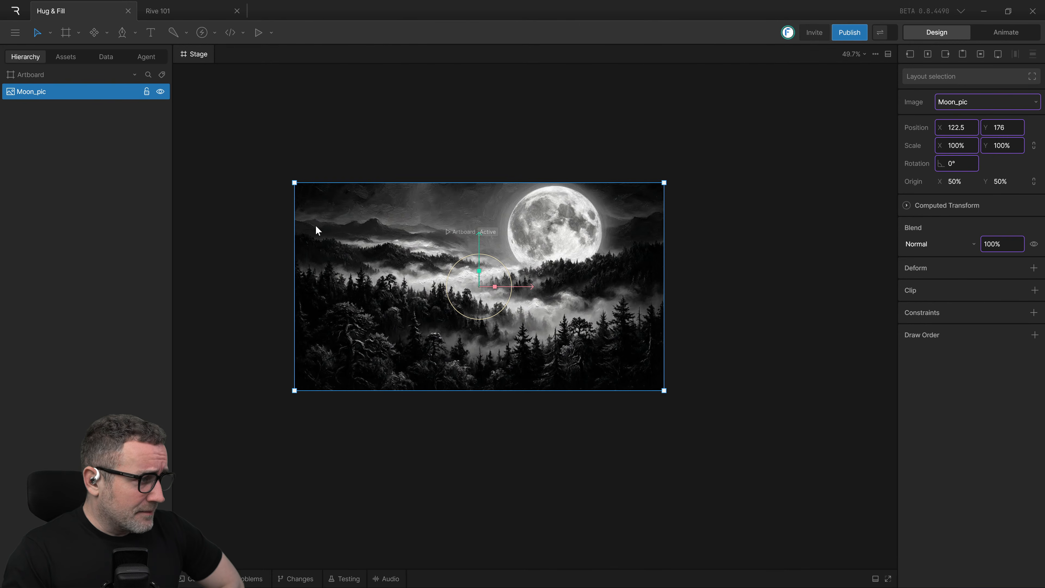
left_click(261, 210)
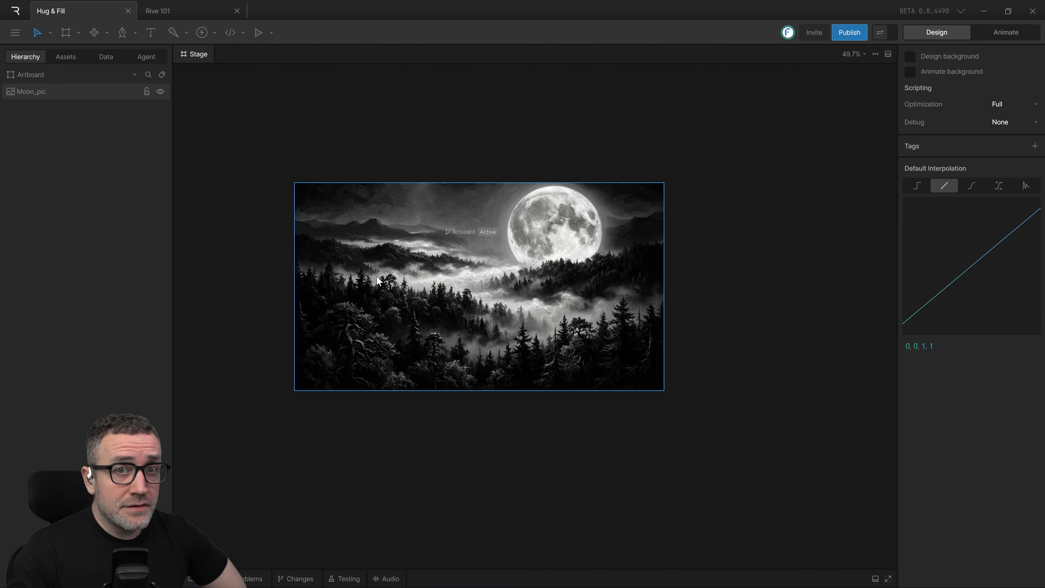
left_click(584, 318)
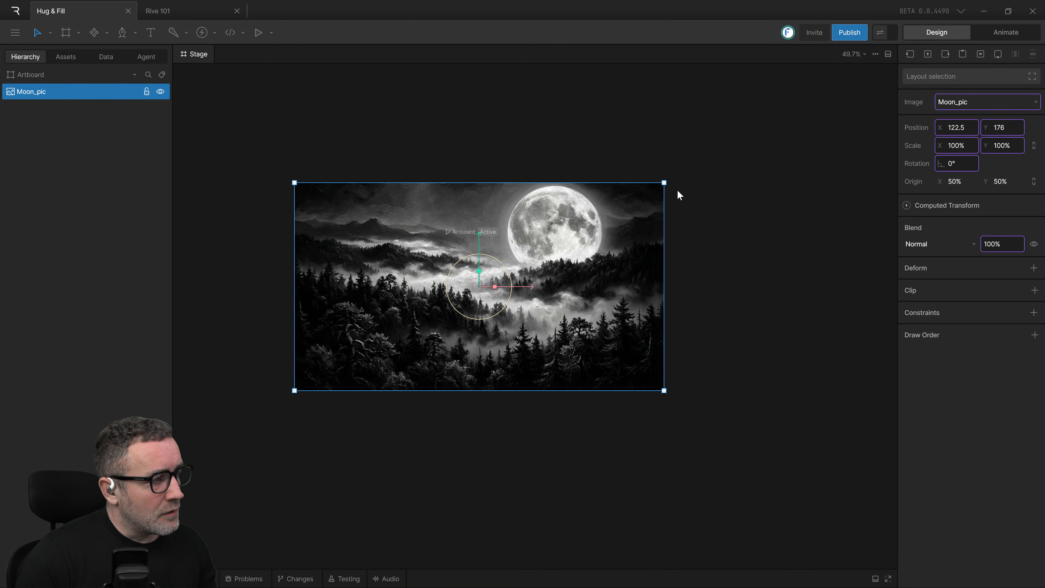
Step: Switch to the web browser and review the Render Presets and Fill and Stroke sections of Rive's Artboards documentation
key("ctrl+super+Left")
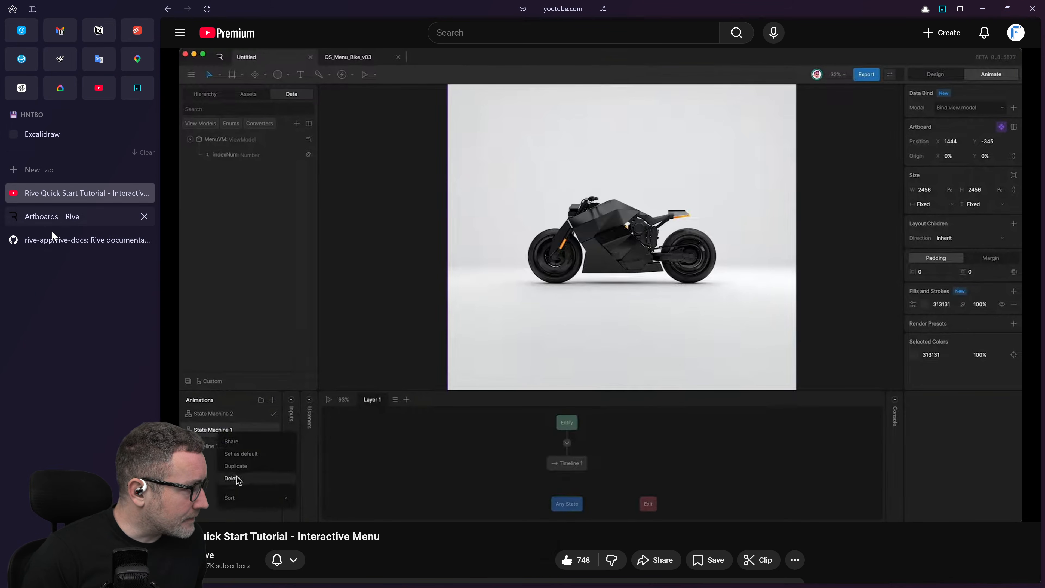
left_click(59, 217)
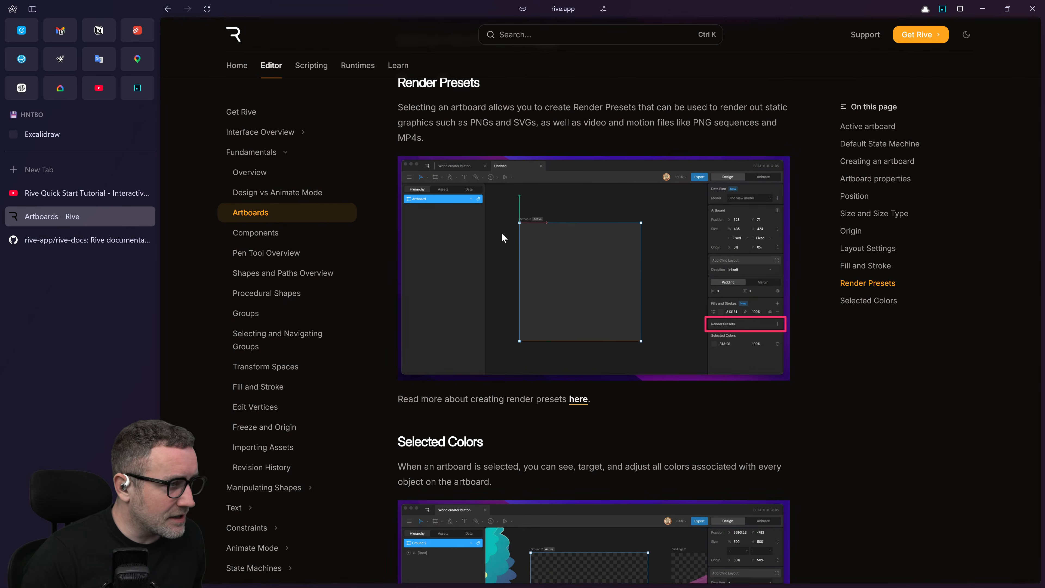
scroll(493, 230, "up", 4)
scroll(591, 342, "up", 3)
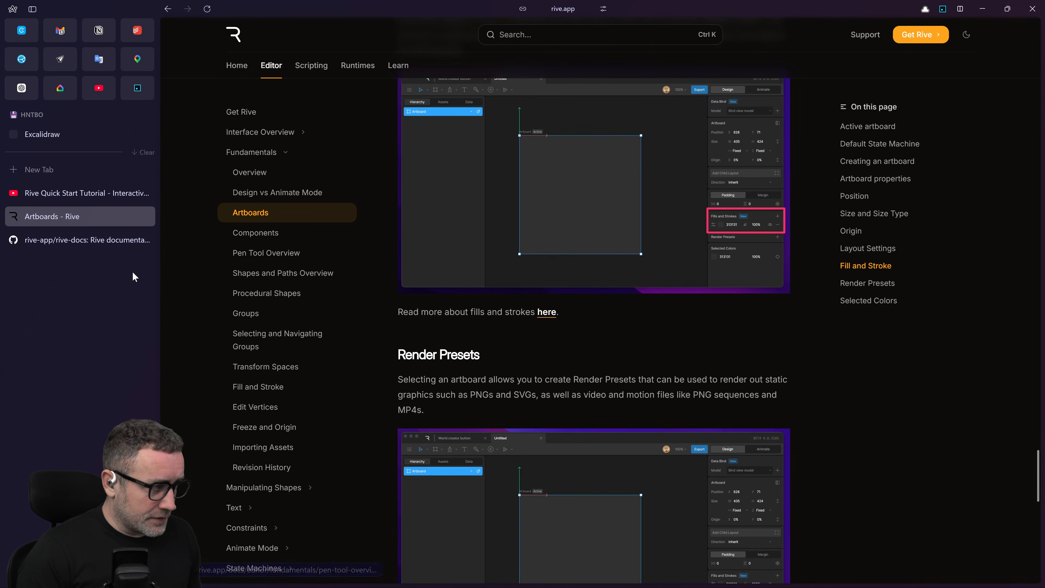
Step: Search the web for "rive documentation" in a new browser tab
key("ctrl+t")
type("rive documentation")
key("Return")
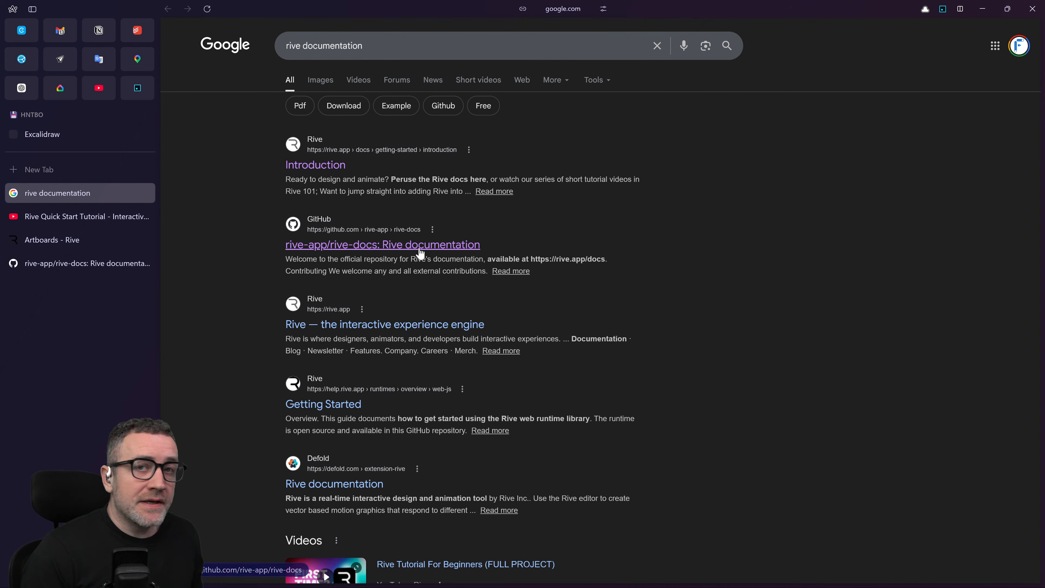
Step: Switch to Visual Studio Code, preview affinity-tips.md from the docs folder and look into the external-help folder
key("ctrl+super+Right")
key("ctrl+super+Right")
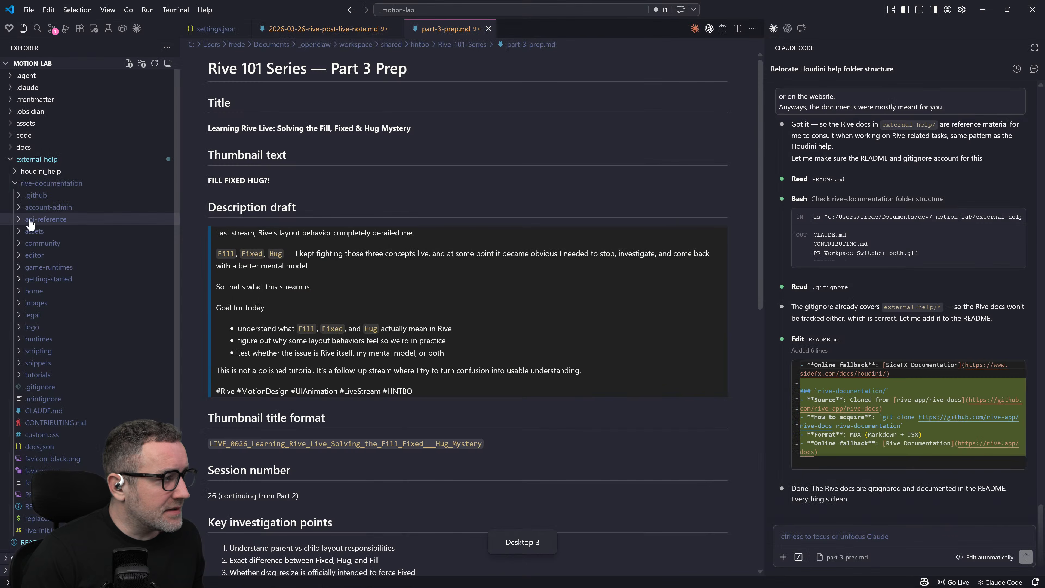
left_click(38, 208)
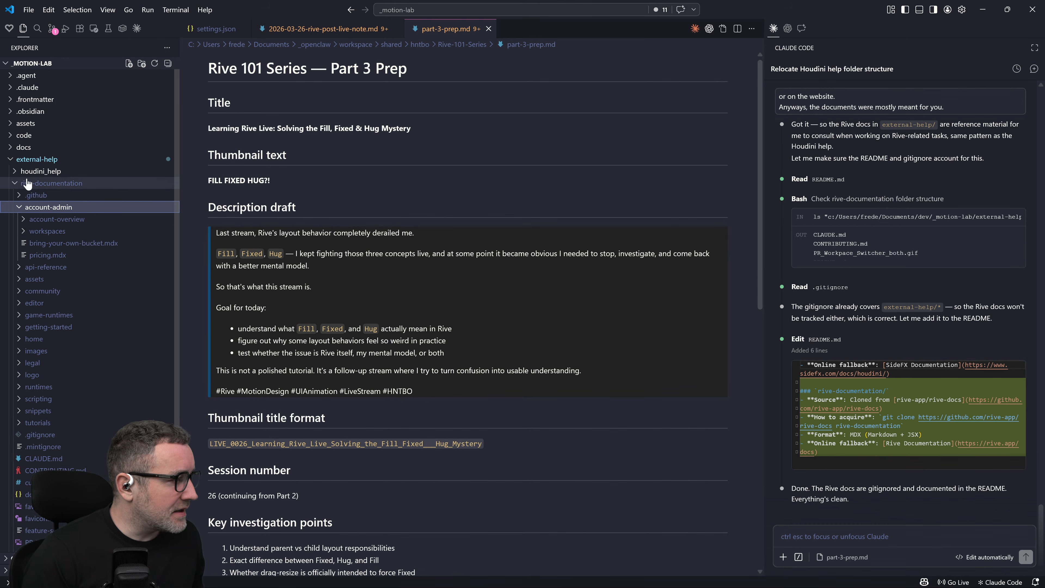
left_click(19, 159)
left_click(21, 151)
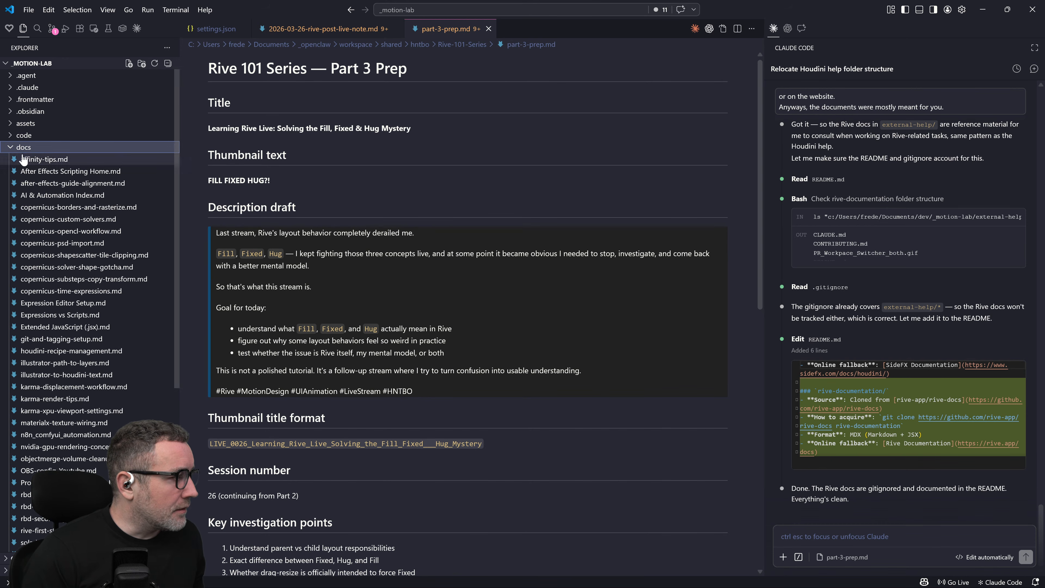
left_click(23, 159)
left_click(9, 149)
left_click(15, 159)
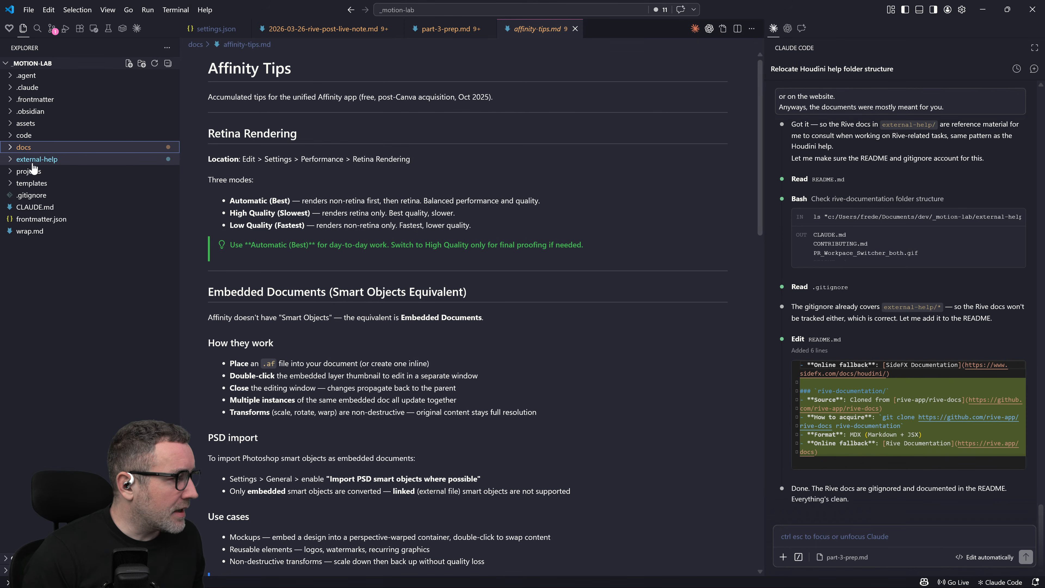
left_click(16, 184)
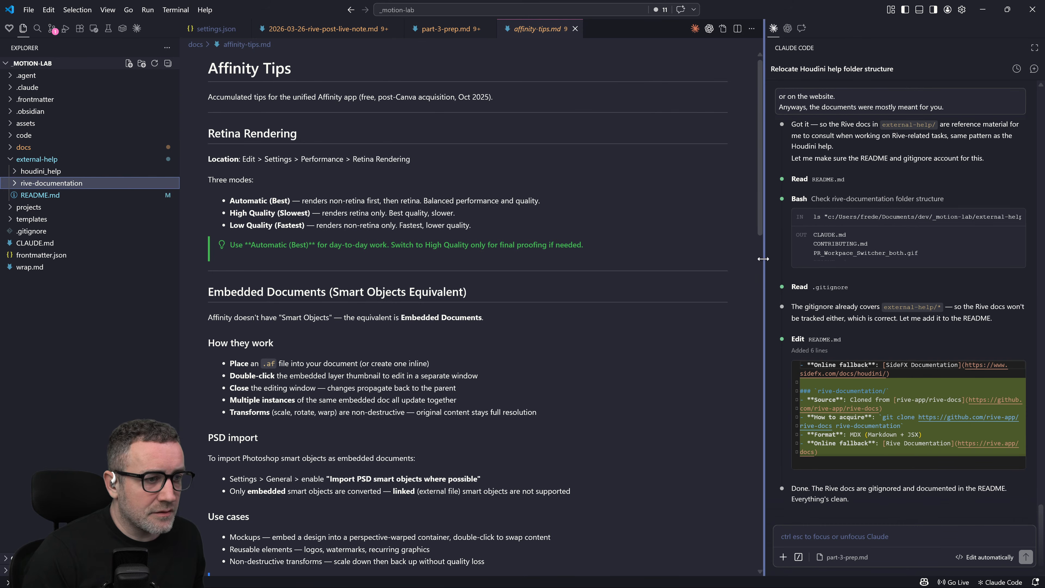
Step: Widen the Claude Code pane and examine the assets and api-reference subfolders of rive-documentation
left_click_drag(763, 258, 716, 258)
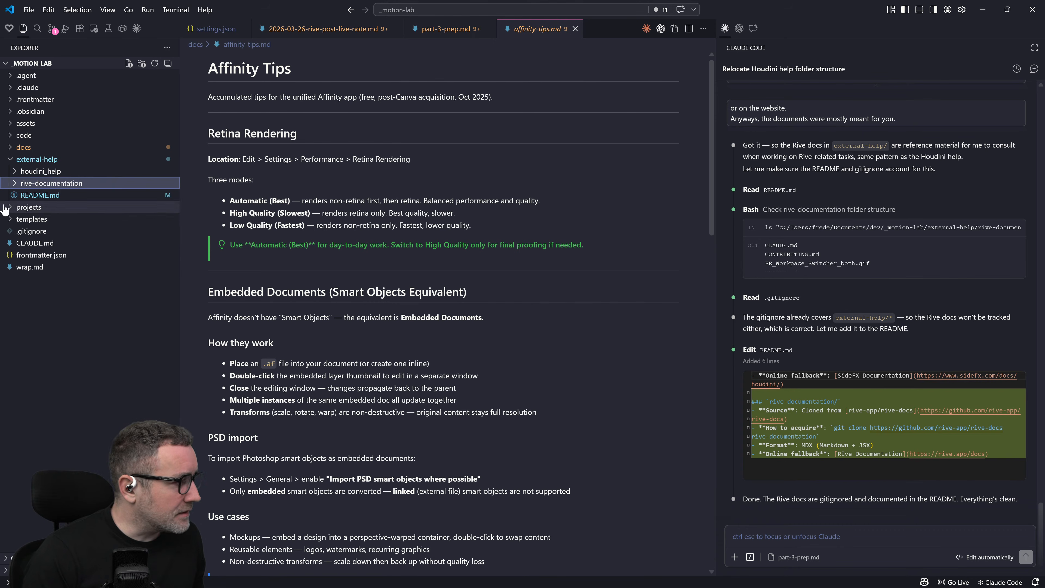
left_click(11, 160)
left_click(11, 160)
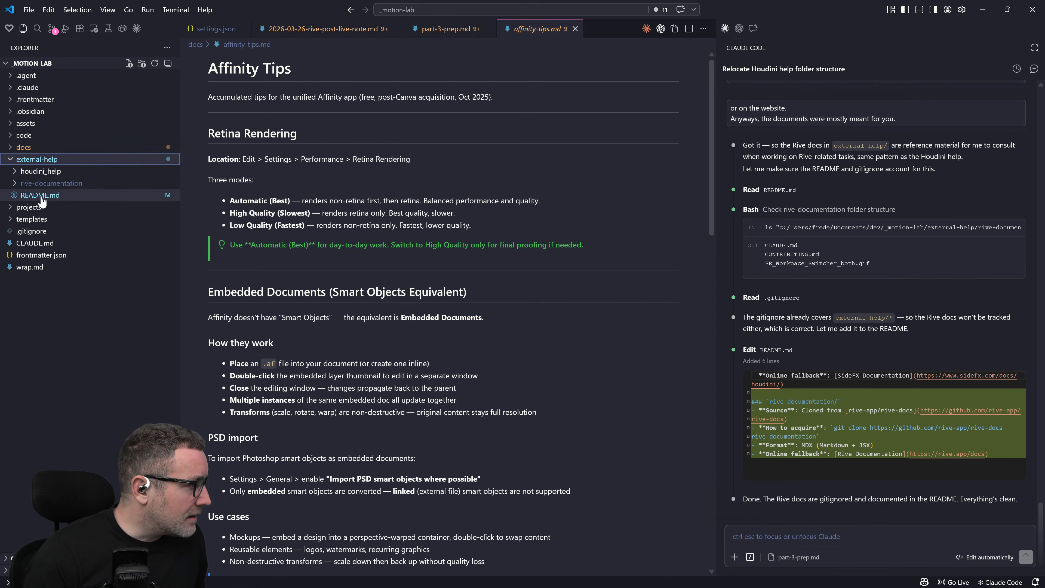
left_click(46, 184)
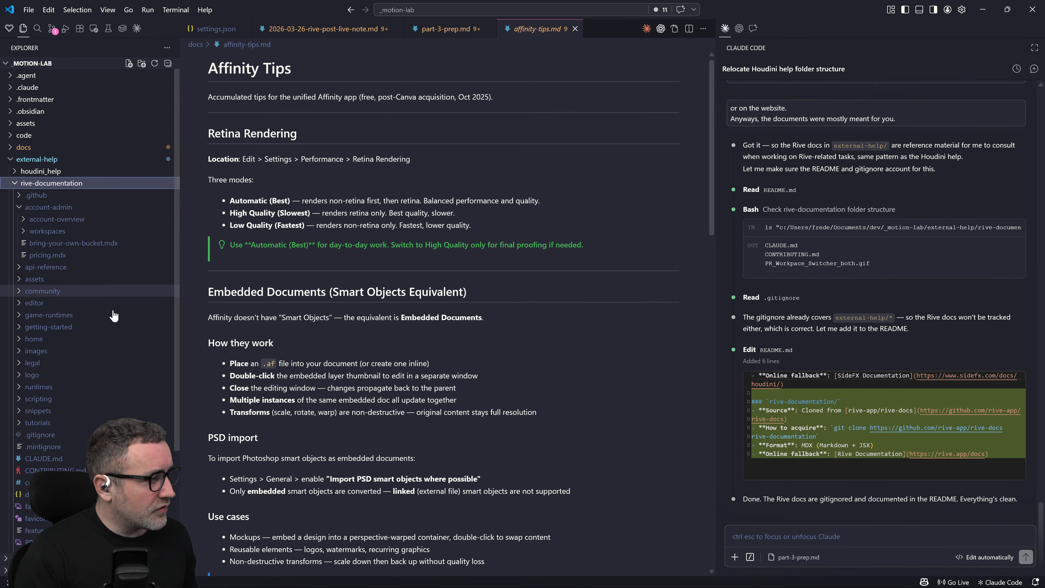
left_click(45, 279)
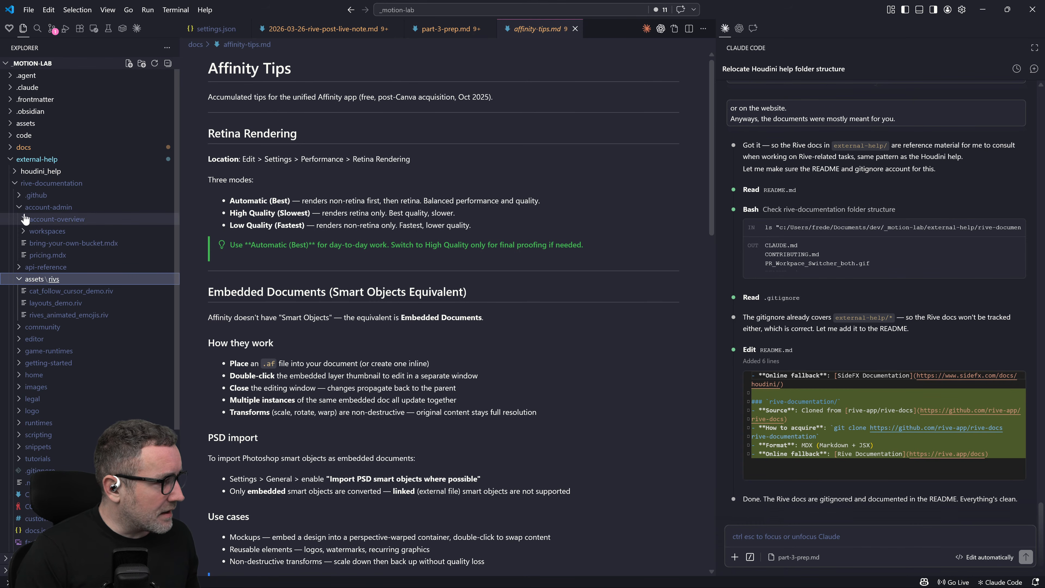
left_click(19, 207)
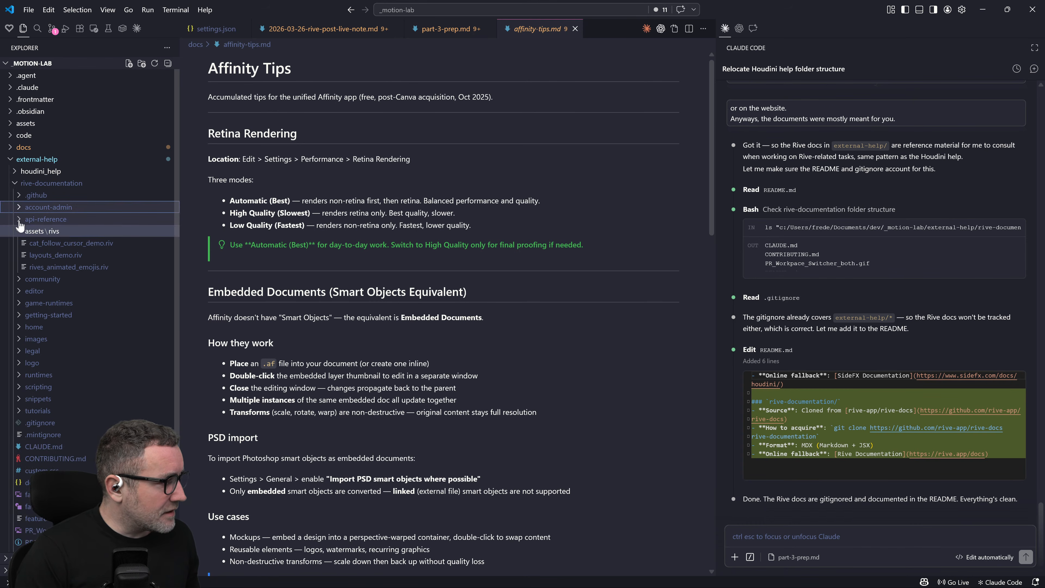
left_click(19, 219)
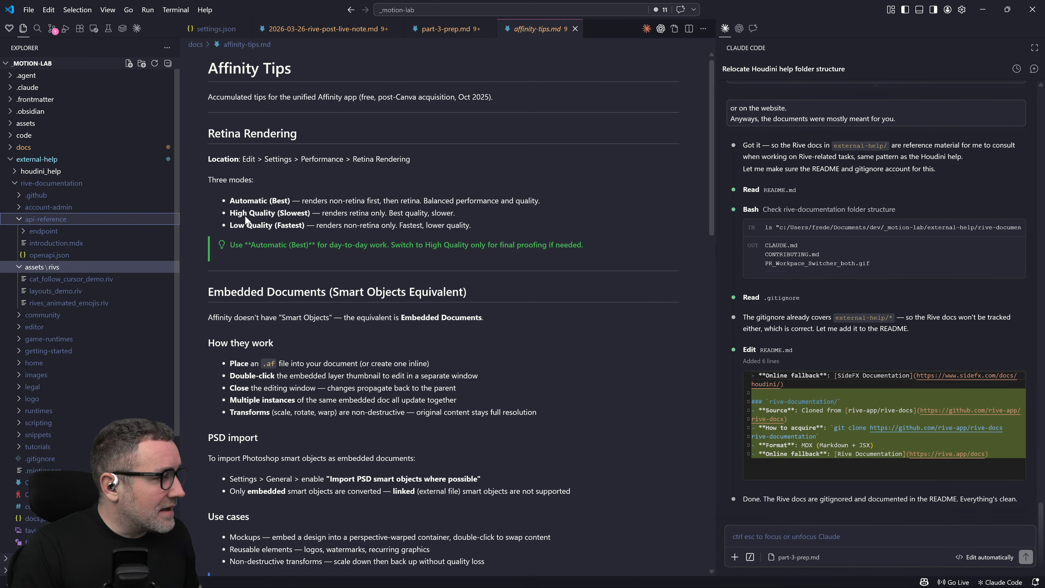
key("ctrl+super+Left")
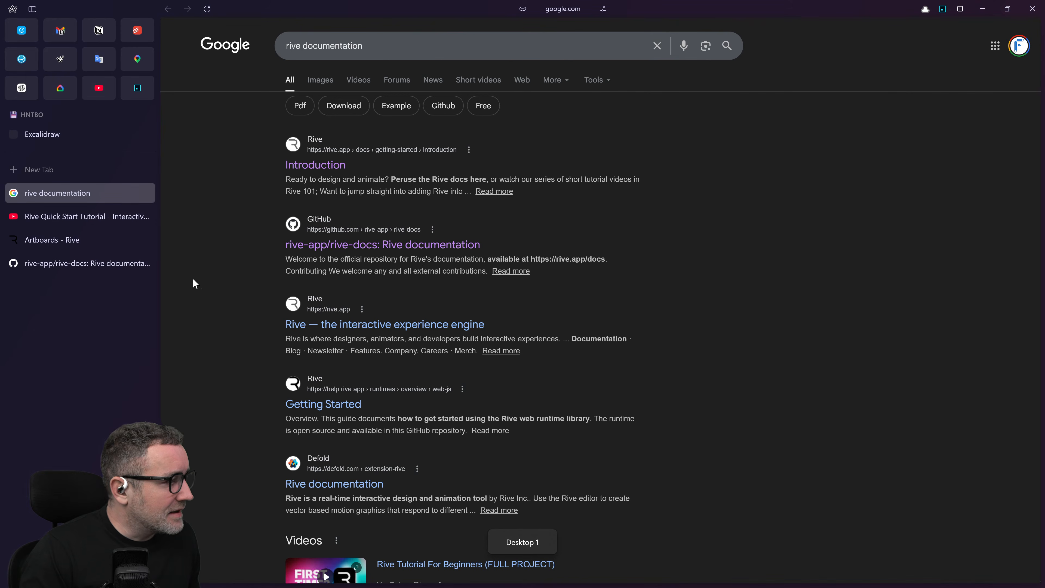
key("ctrl+super+Right")
key("ctrl+super+Right")
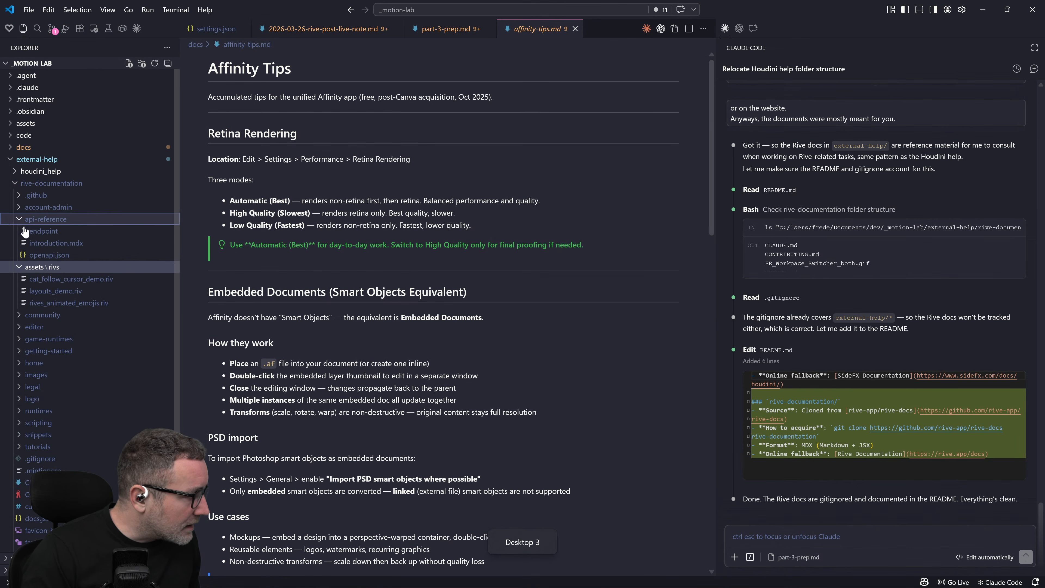
Step: Collapse the api-reference and assets subfolders and open artboards.mdx from rive-documentation's editor/fundamentals folder
left_click(22, 218)
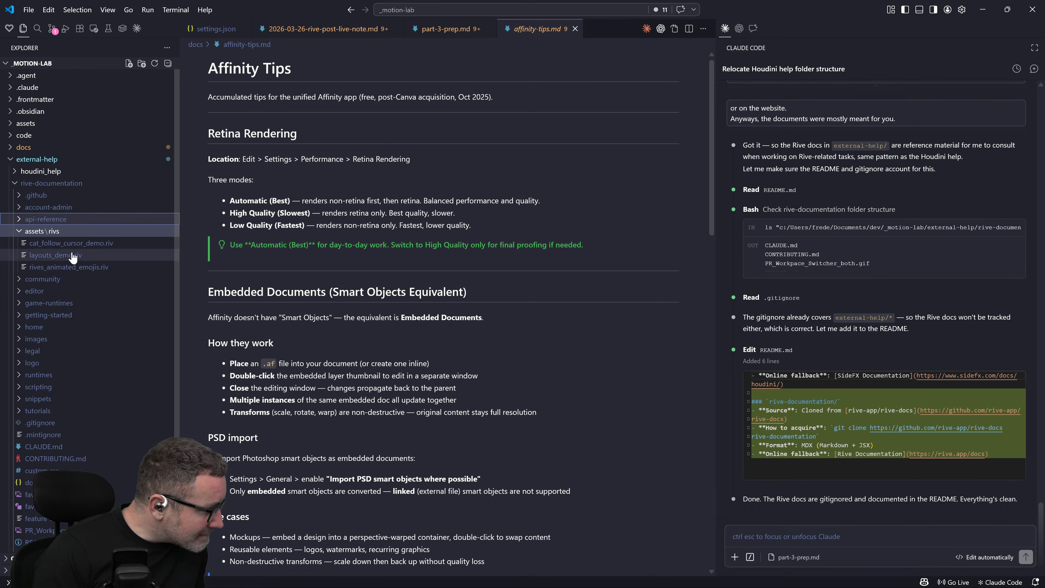
left_click(19, 232)
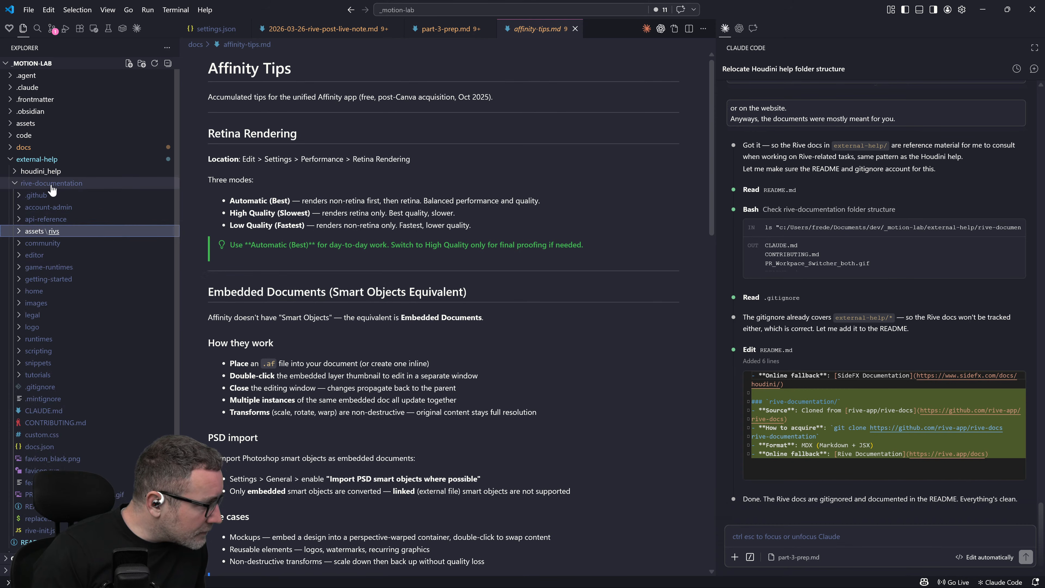
left_click(42, 183)
left_click(45, 183)
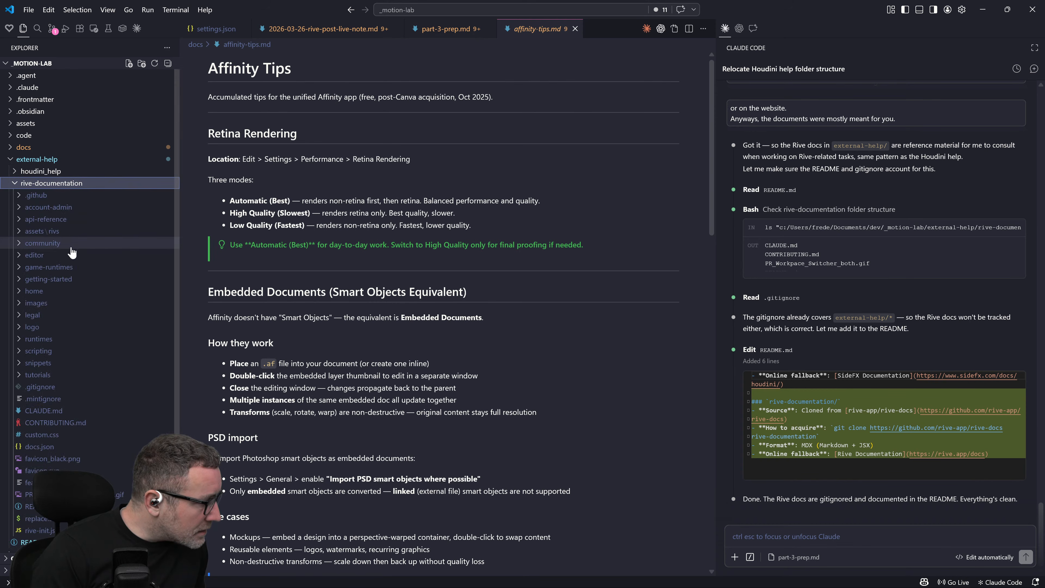
left_click(22, 256)
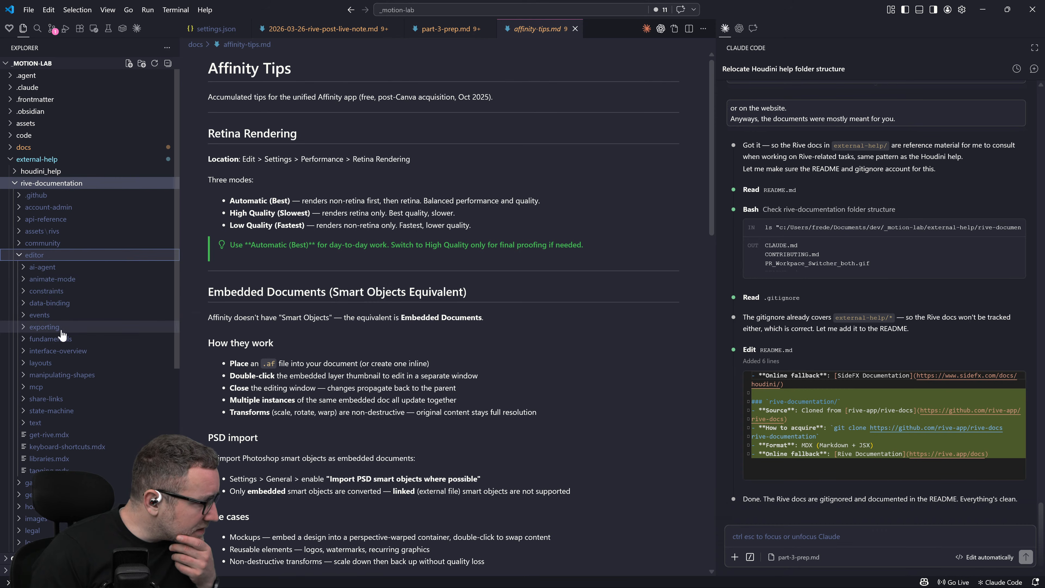
left_click(56, 338)
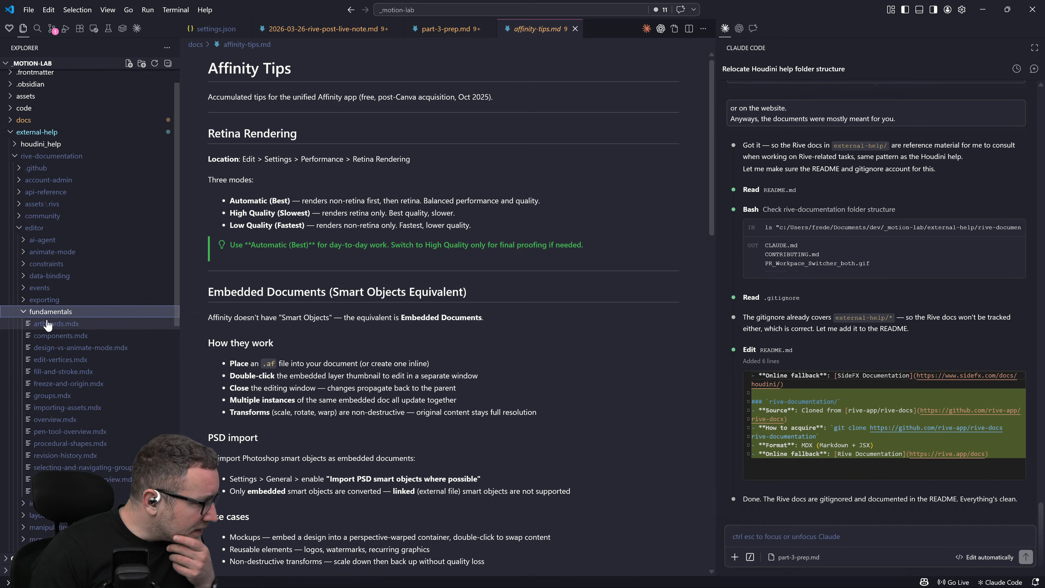
left_click(54, 324)
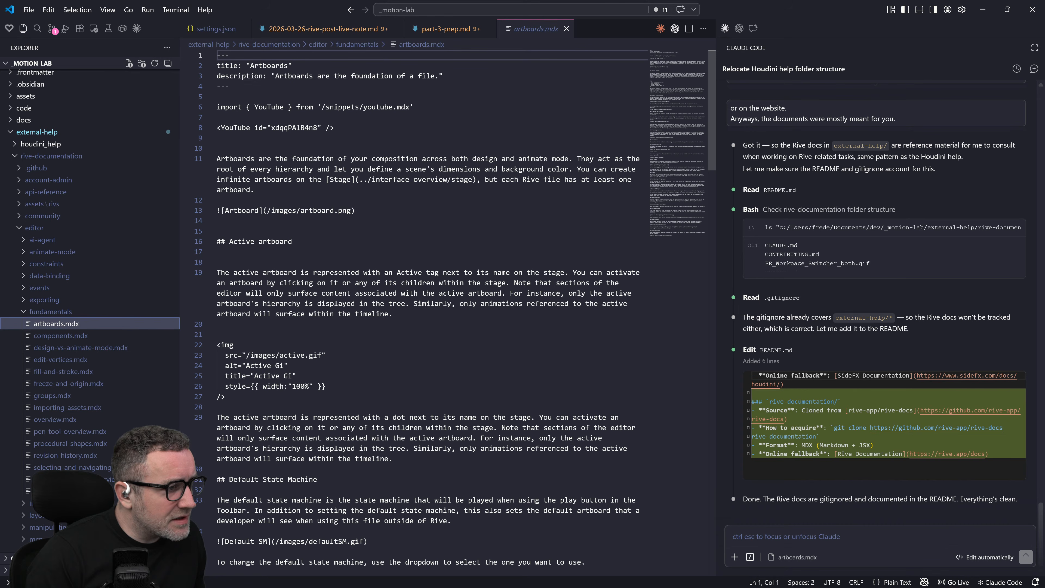
Step: Switch back to the web browser and review the Artboards documentation page up to its Layout Settings section
key("ctrl+super+Left")
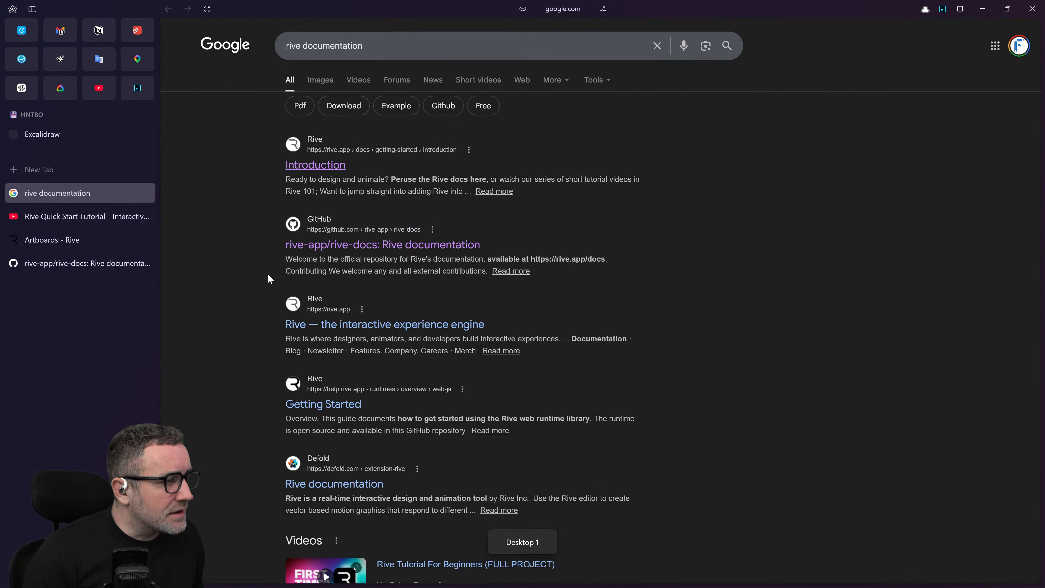
left_click(40, 243)
scroll(705, 300, "up", 5)
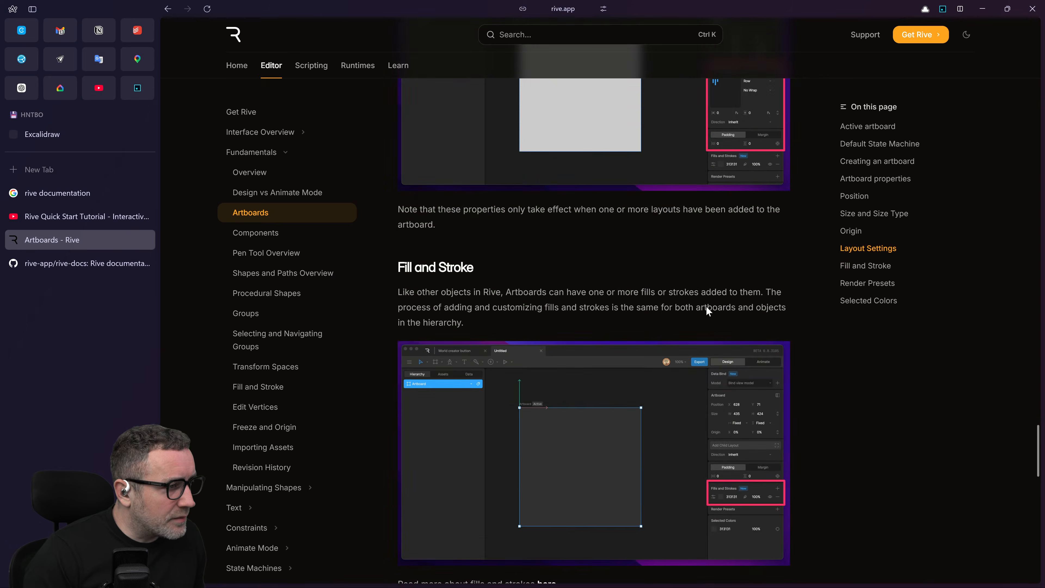
Step: Review the Artboards documentation page upwards from Fill and Stroke through Size Type to the introduction
scroll(705, 304, "up", 15)
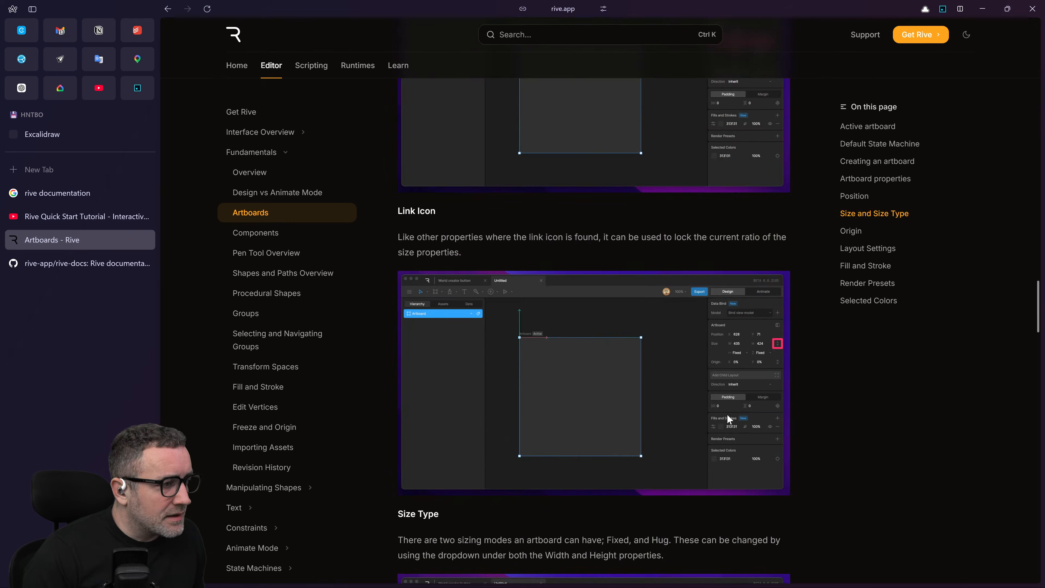
scroll(727, 414, "up", 15)
scroll(727, 434, "up", 10)
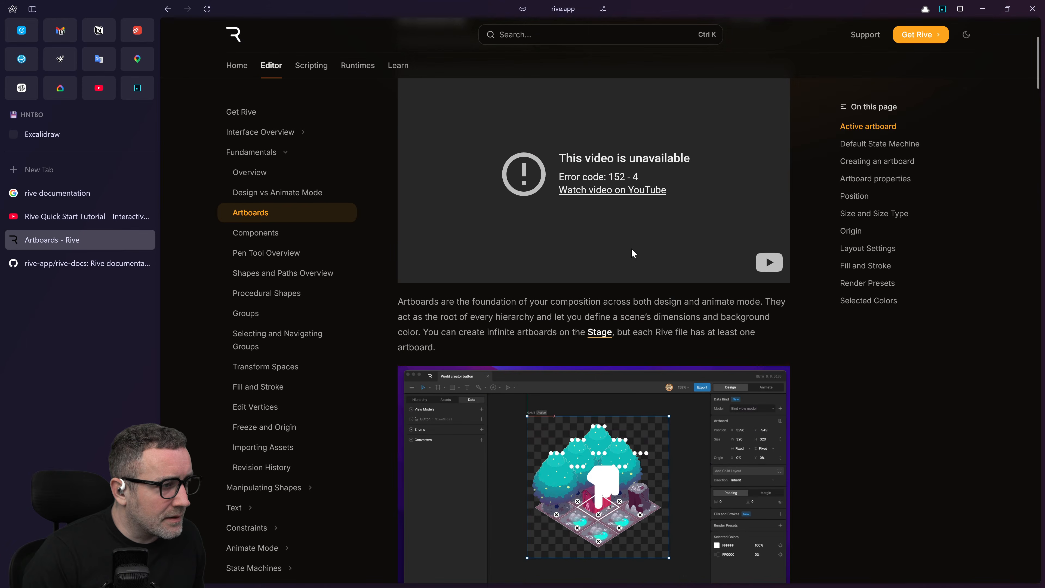
scroll(640, 263, "up", 3)
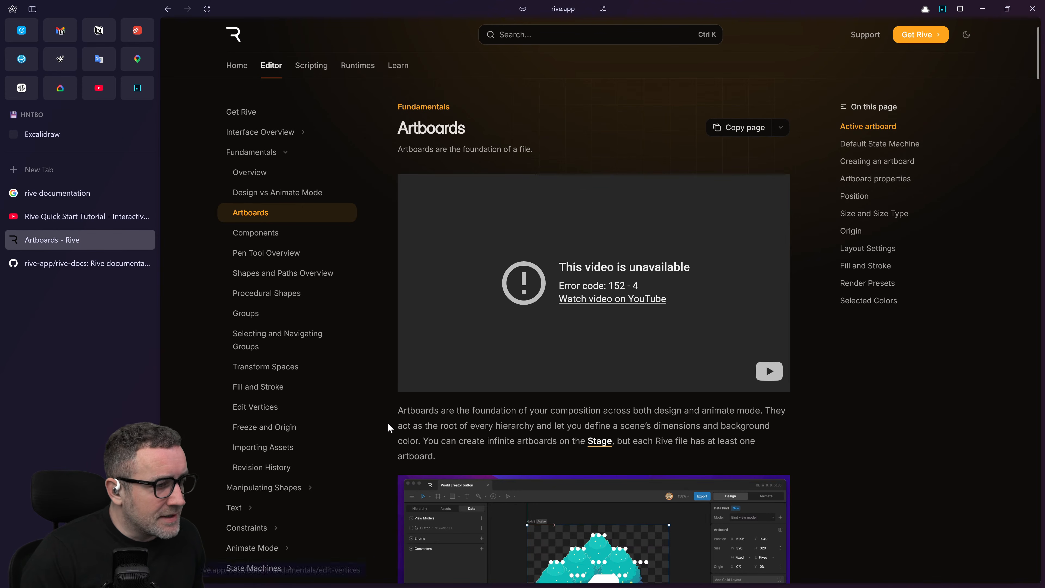
Step: Move the Visual Studio Code window from Desktop 3 to Desktop 1 and switch to it
key("ctrl+super+Right")
key("ctrl+super+Right")
key("super+Tab")
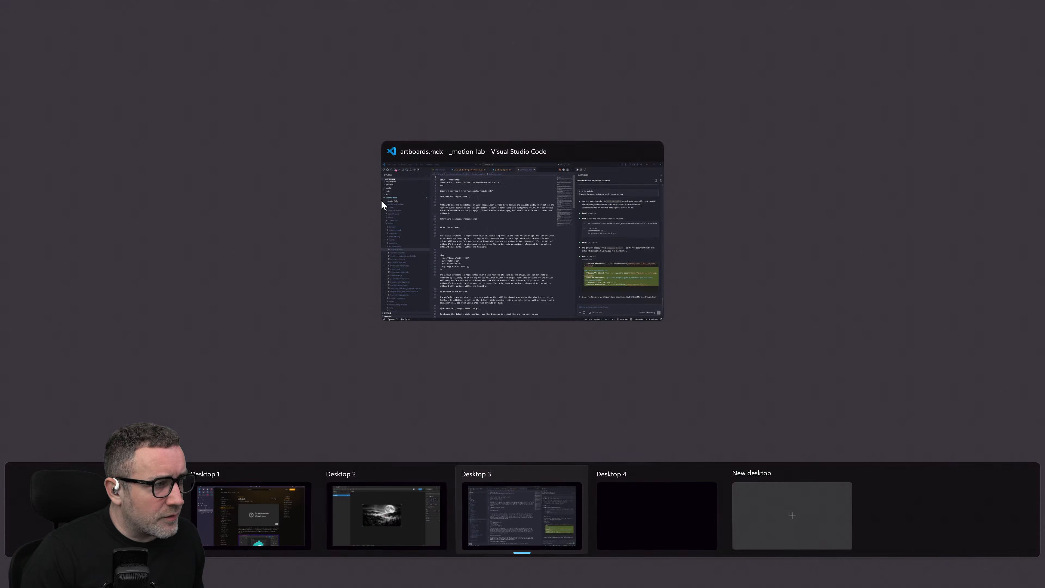
left_click_drag(428, 196, 257, 503)
left_click(258, 504)
key("alt+Tab")
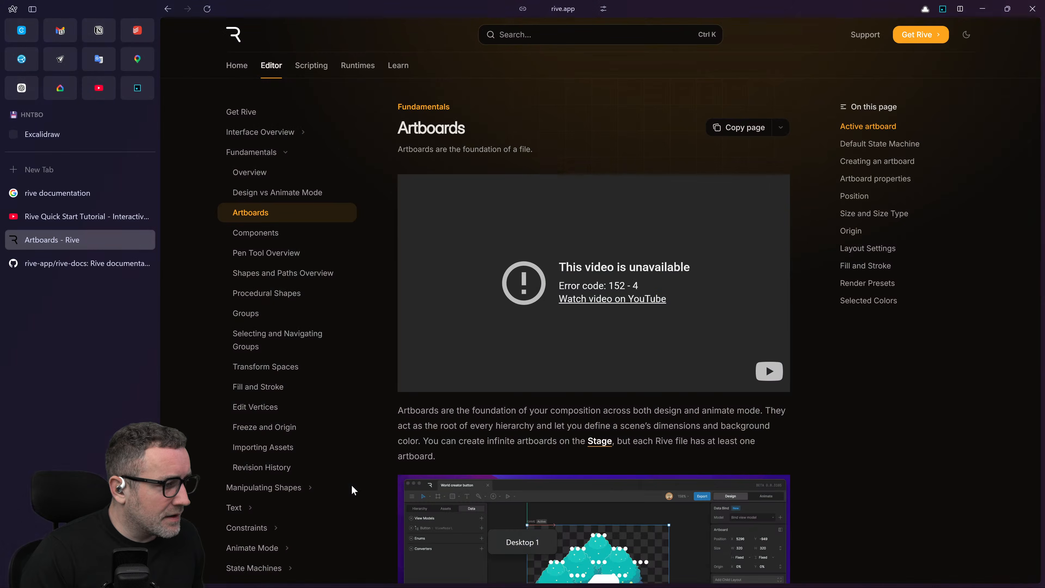
key("alt+Tab")
key("alt+Tab")
key("alt+Tab")
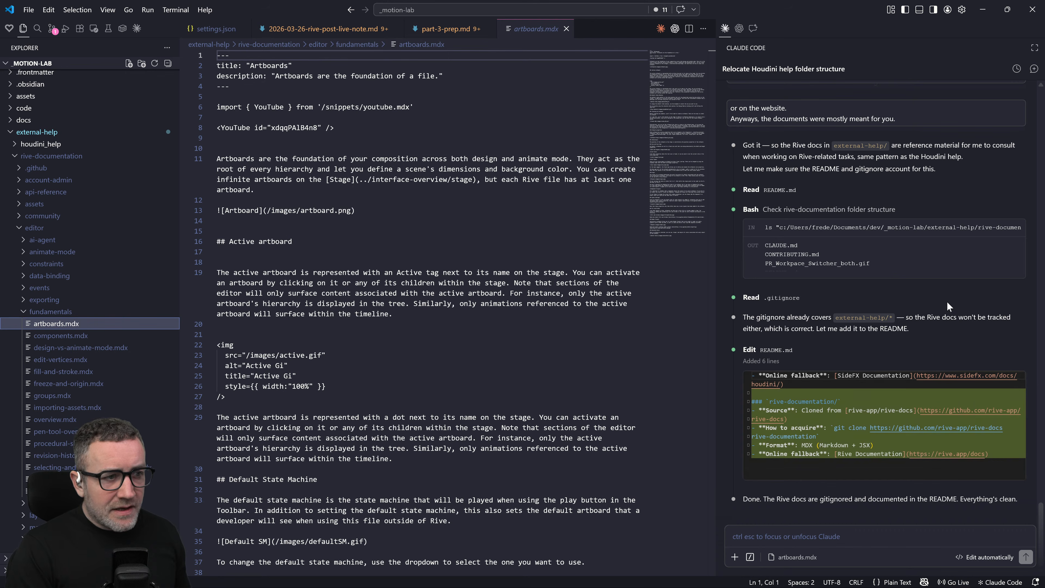
Step: Widen the Claude Code pane and review its conversation about the Rive docs alongside artboards.mdx
scroll(735, 223, "up", 5)
scroll(860, 283, "down", 1)
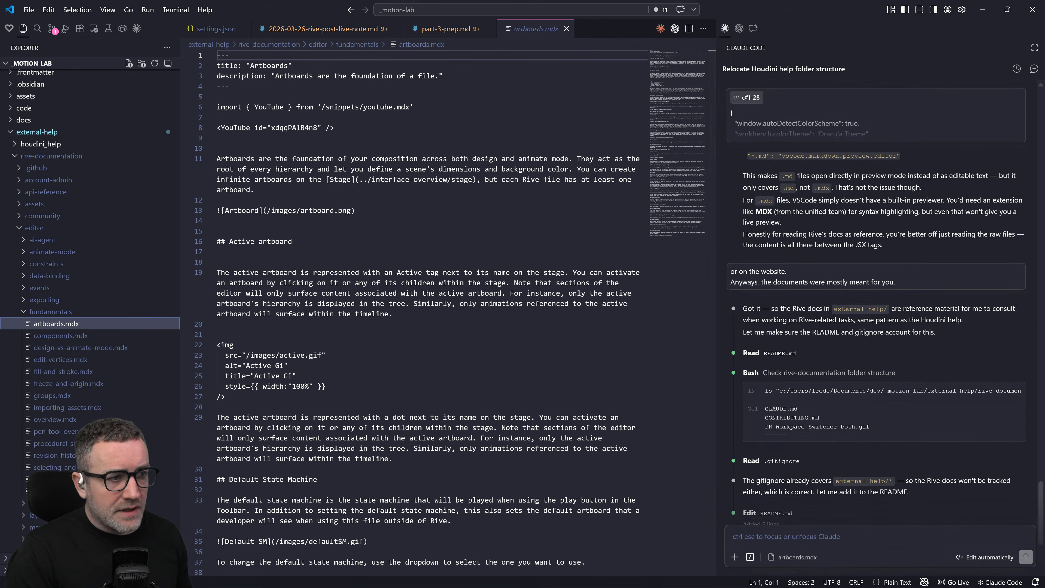
left_click_drag(715, 242, 696, 243)
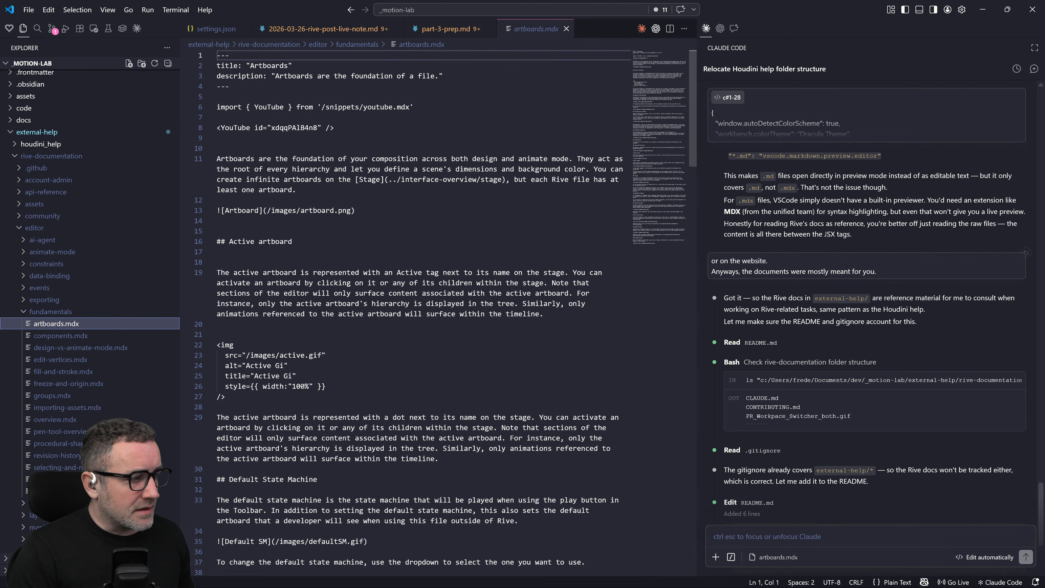
scroll(411, 313, "down", 3)
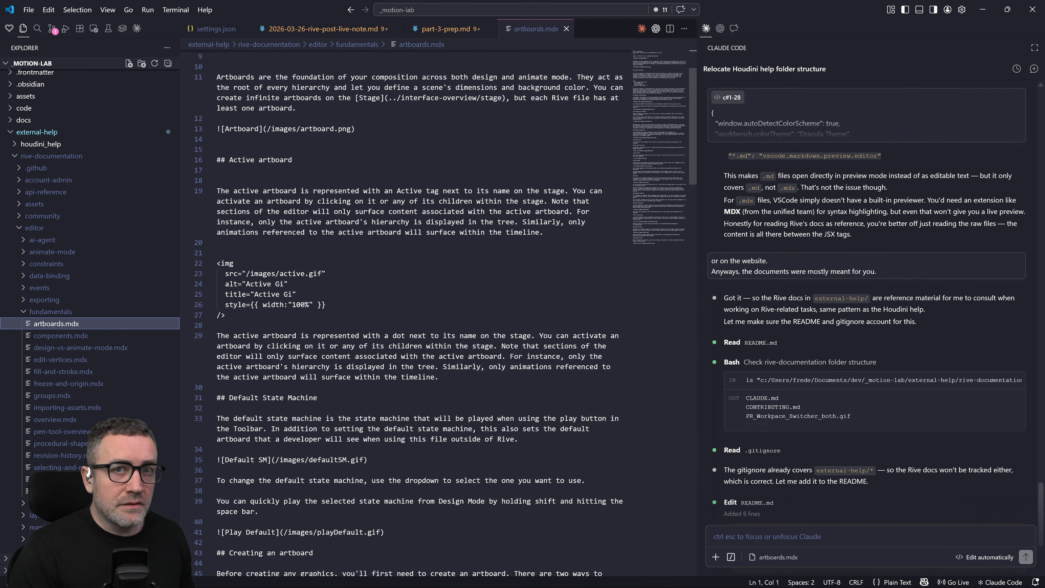
scroll(411, 313, "down", 3)
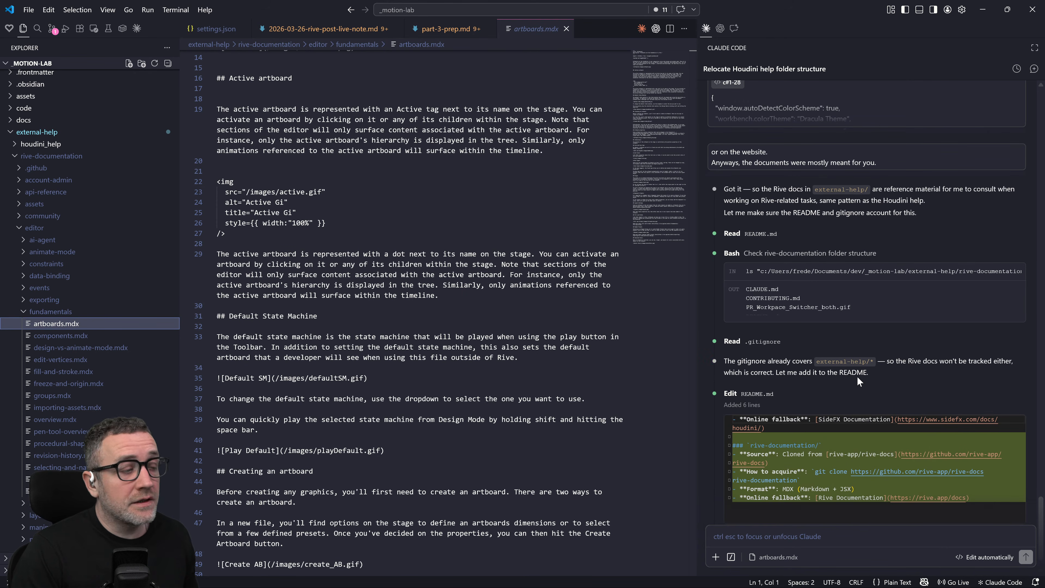
Step: Collapse the editor and rive-documentation folders inside external-help
left_click(19, 229)
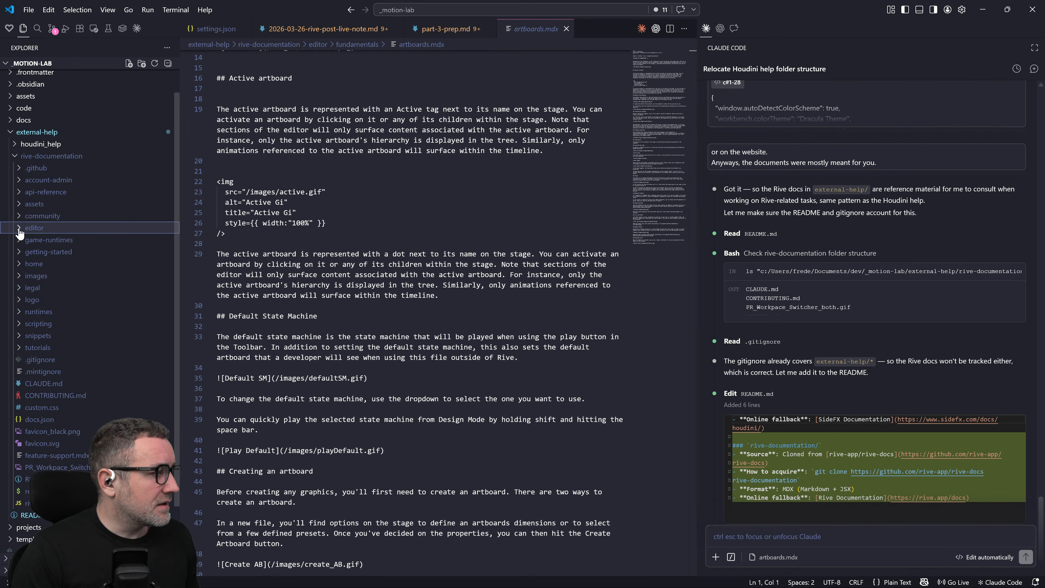
left_click(15, 159)
left_click(111, 381)
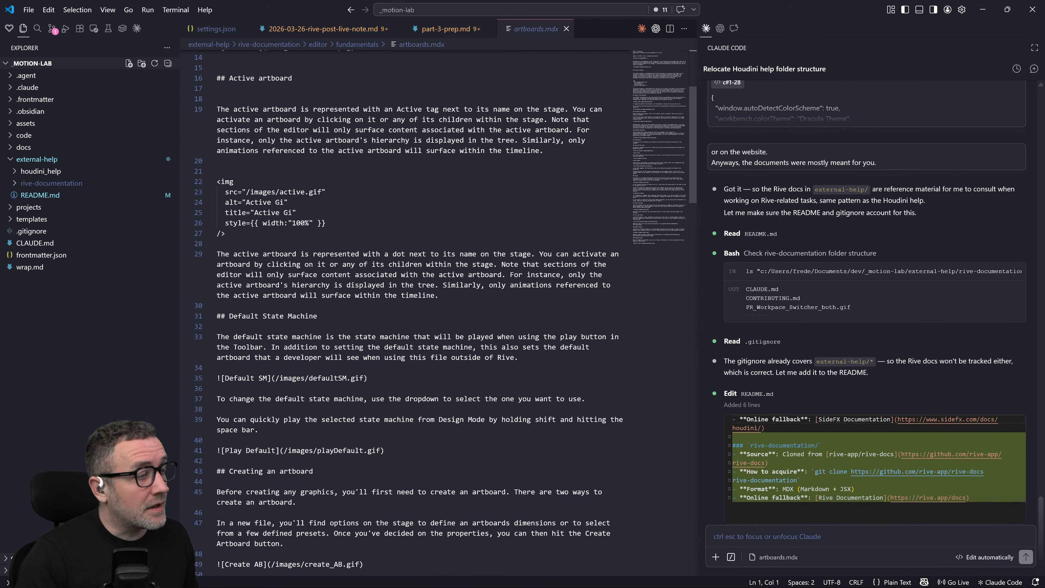
Step: Switch to Rive on Desktop 2 with the Hug & Fill file open
key("alt+Tab")
key("alt+Tab")
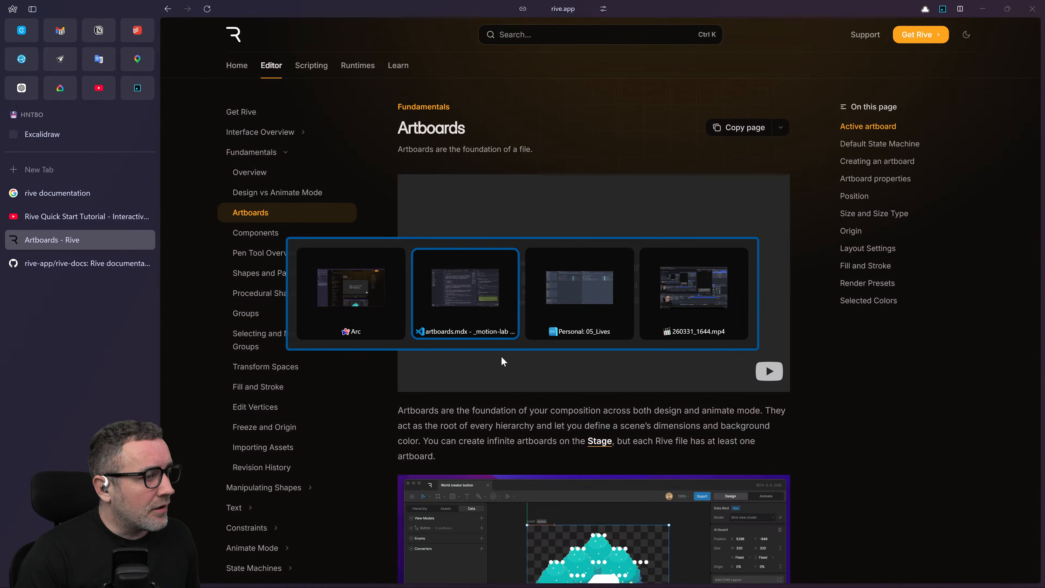
left_click(503, 300)
key("ctrl+super+Right")
left_click(507, 461)
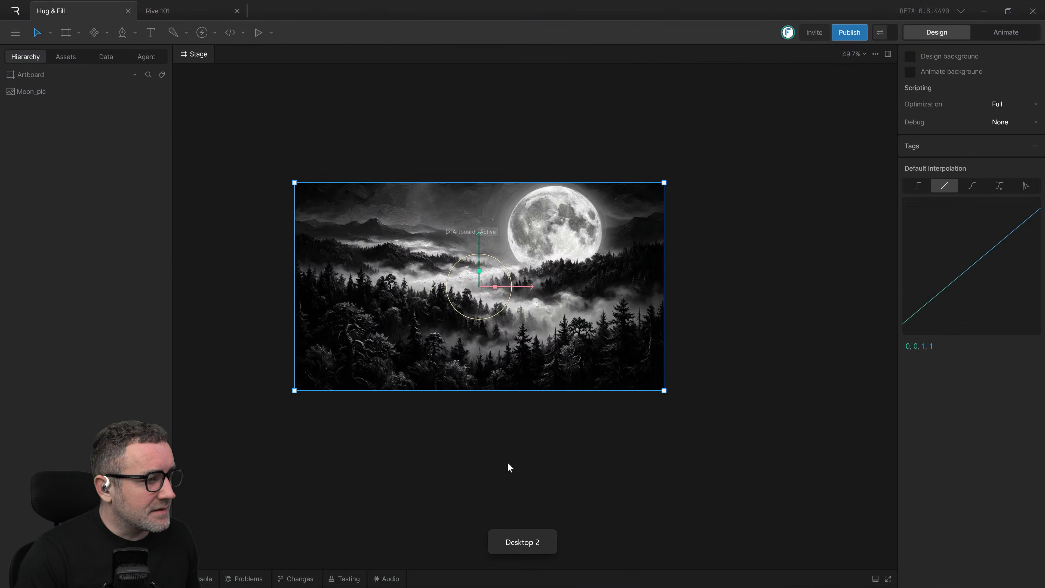
Step: Try moving the Moon_pic image down to about X 215, Y 478.5 and undo the move
left_click(542, 337)
left_click_drag(597, 167, 774, 191)
left_click_drag(524, 358, 416, 314)
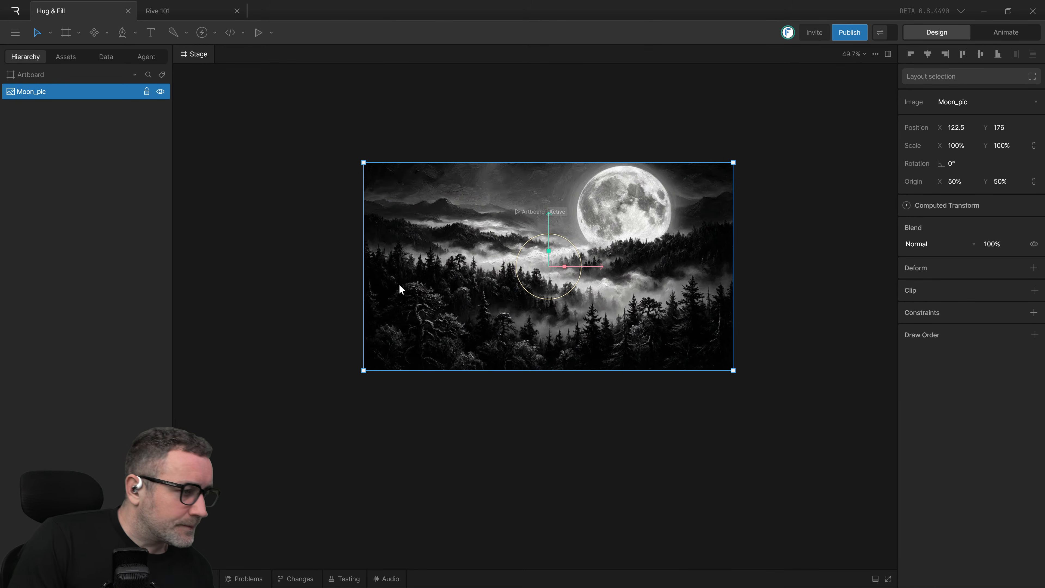
left_click(406, 390)
left_click(543, 289)
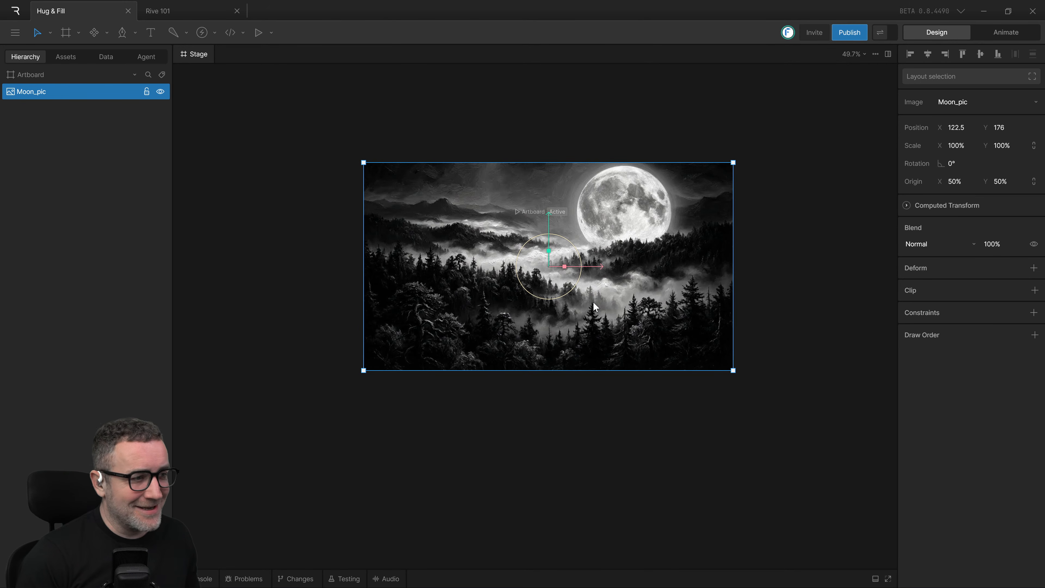
left_click_drag(646, 429, 606, 409)
left_click_drag(541, 332, 567, 419)
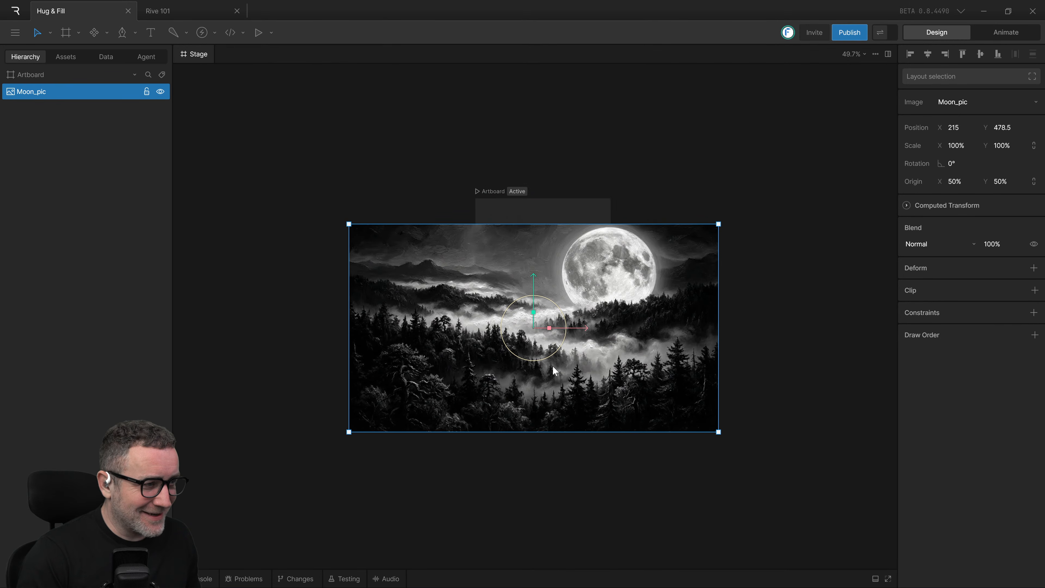
key("ctrl+z")
Step: Move Moon_pic down to about X 274.5, Y 700 and wrap it in a layout
left_click(636, 401)
left_click_drag(530, 268, 605, 431)
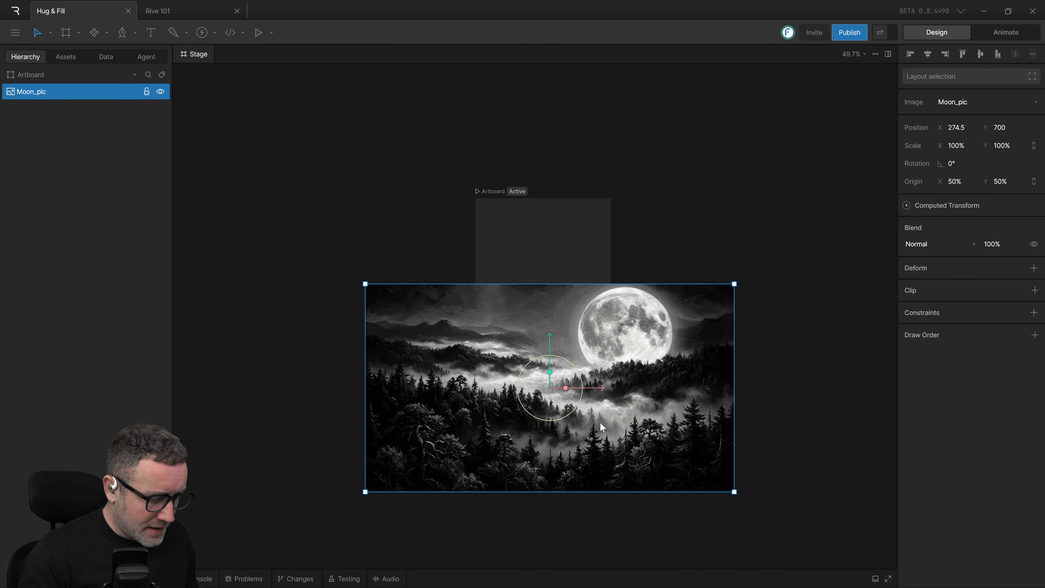
key("ctrl+shift+l")
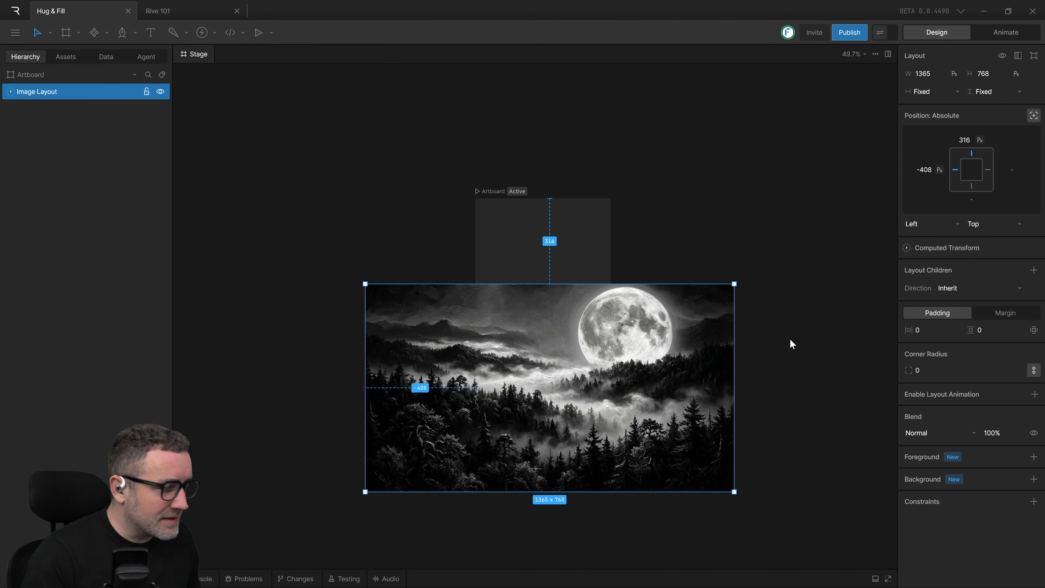
Step: Try to set the artboard's width sizing to Hug
scroll(797, 314, "down", 5)
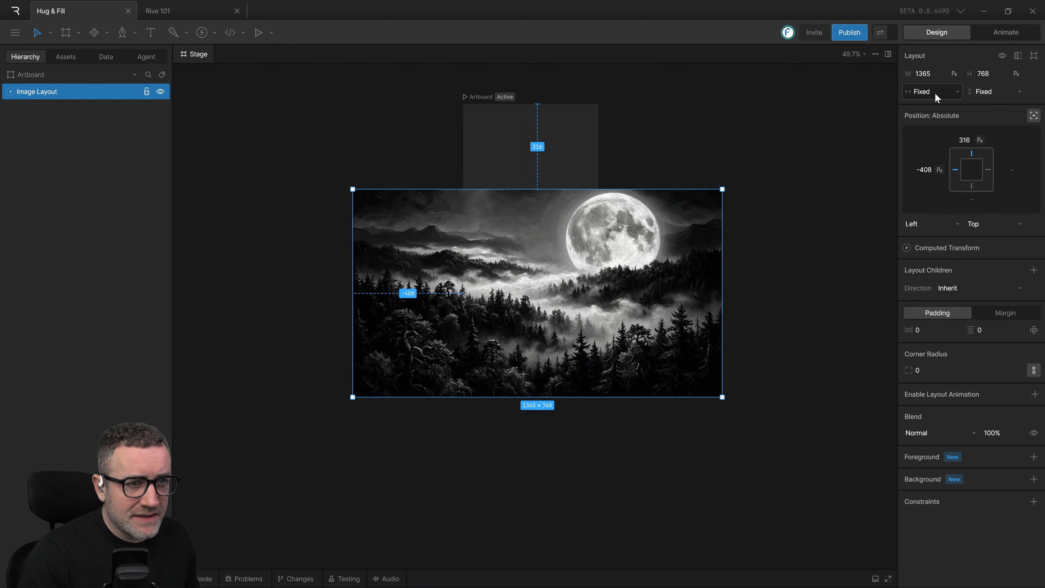
left_click(41, 77)
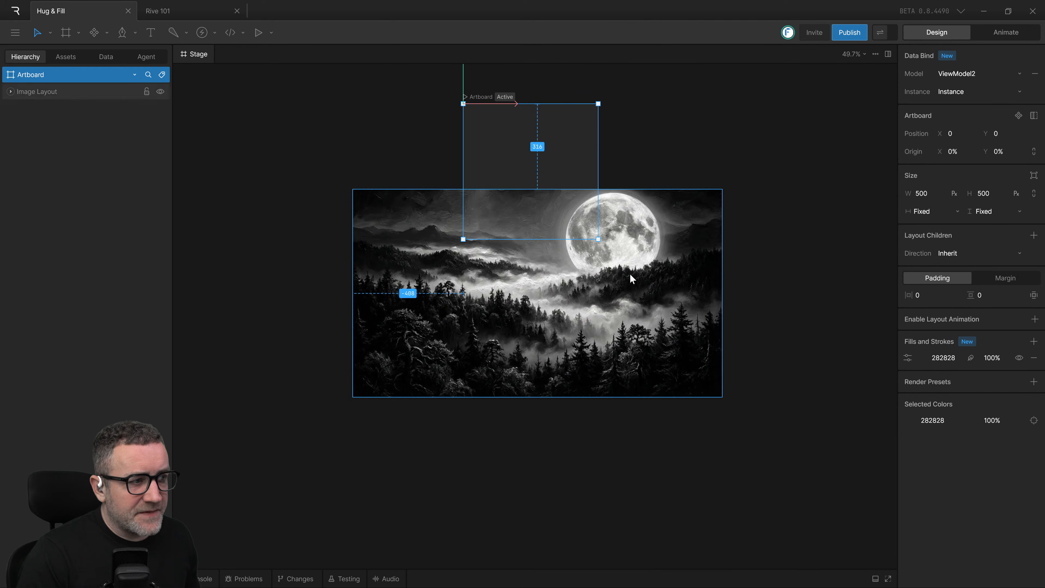
left_click(950, 211)
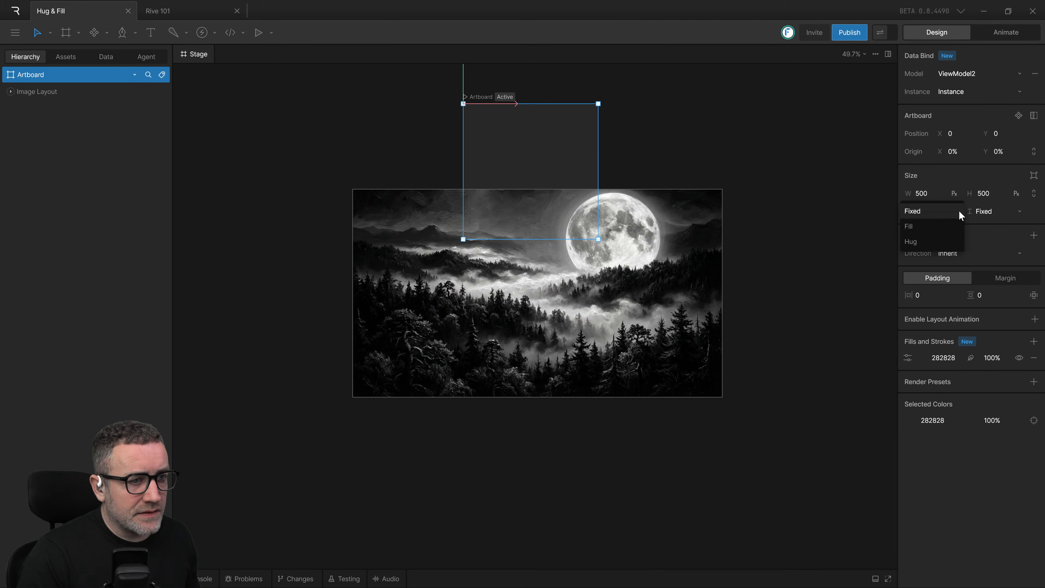
left_click(931, 241)
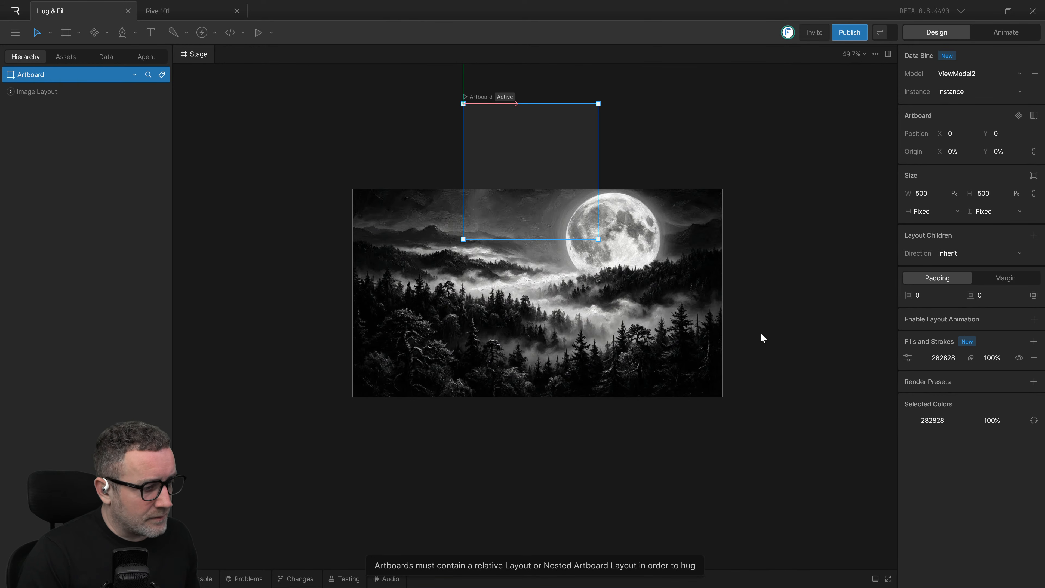
Step: Change the Image Layout's position from Absolute to Constrained by Parent
left_click(612, 308)
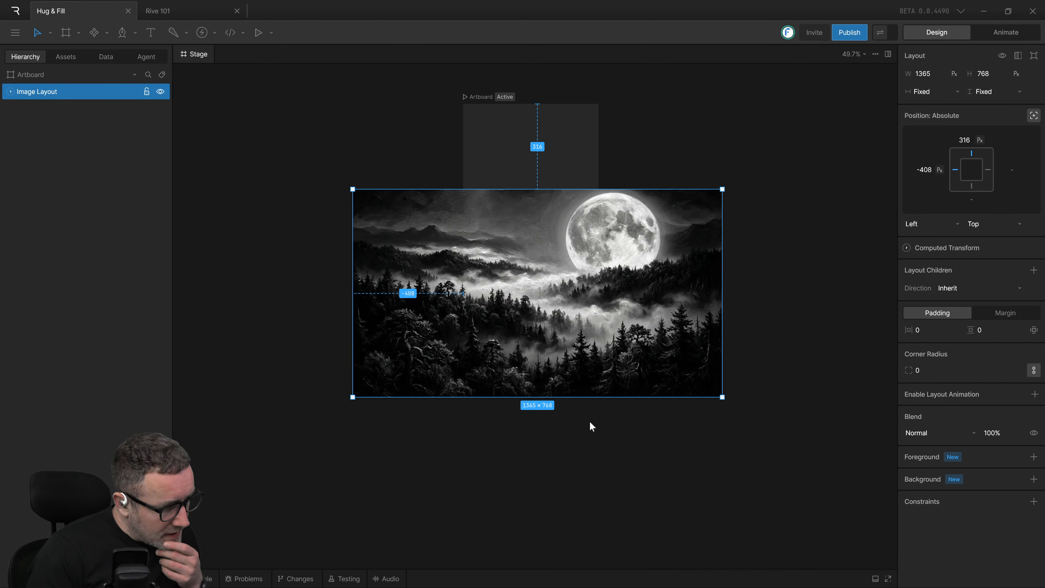
left_click(507, 125)
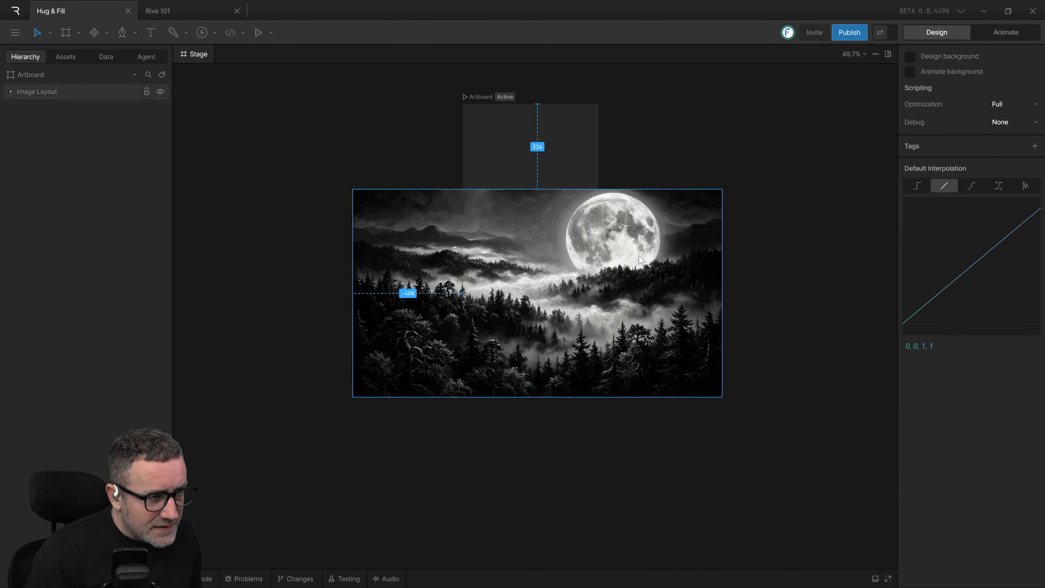
scroll(770, 260, "up", 3)
scroll(771, 260, "right", 3)
left_click(528, 329)
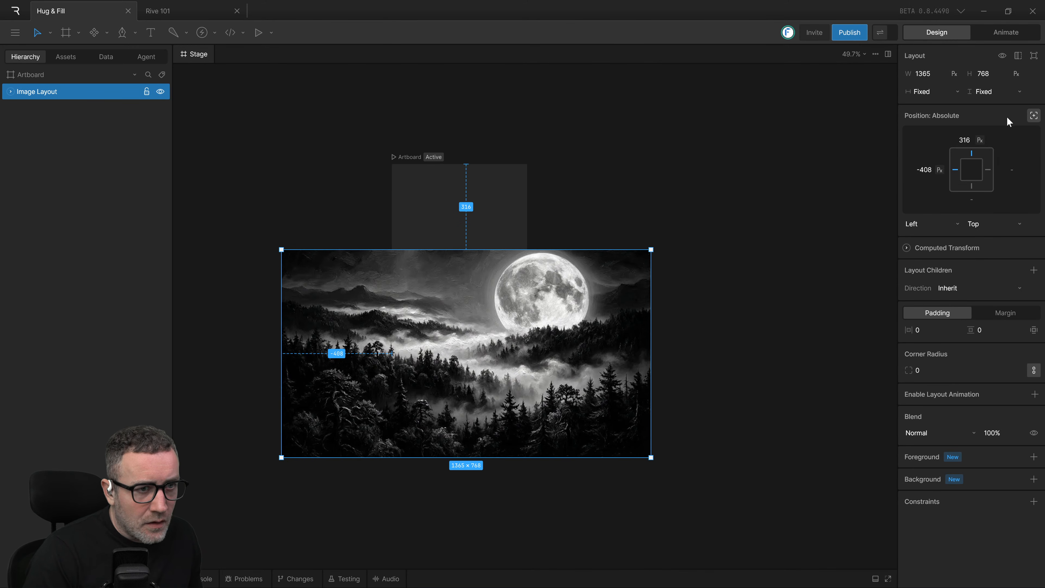
left_click(1034, 115)
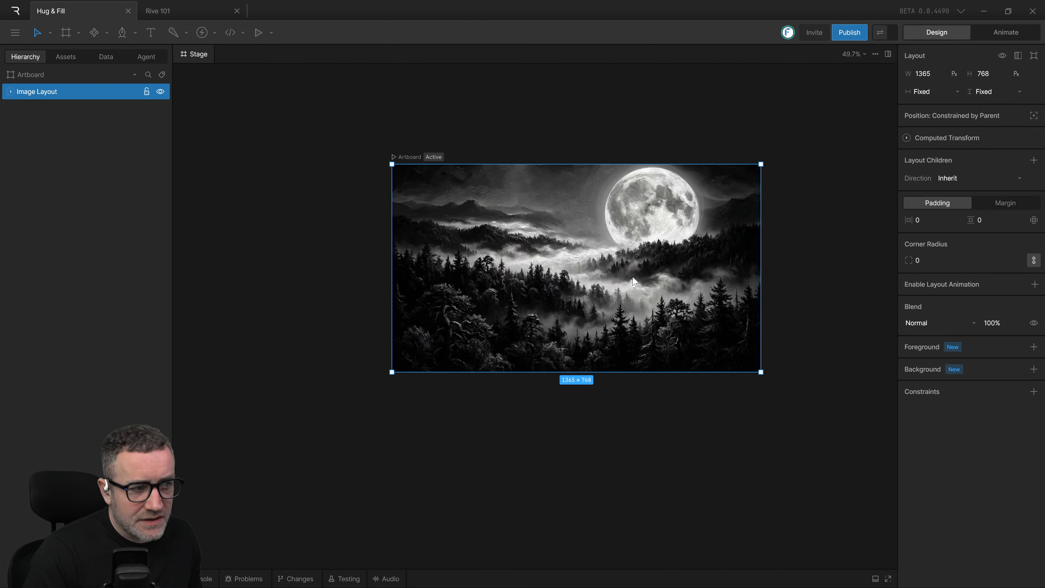
Step: Examine the artboard's bounds and size settings against the Image Layout
scroll(773, 281, "up", 2)
scroll(773, 281, "right", 3)
left_click(33, 74)
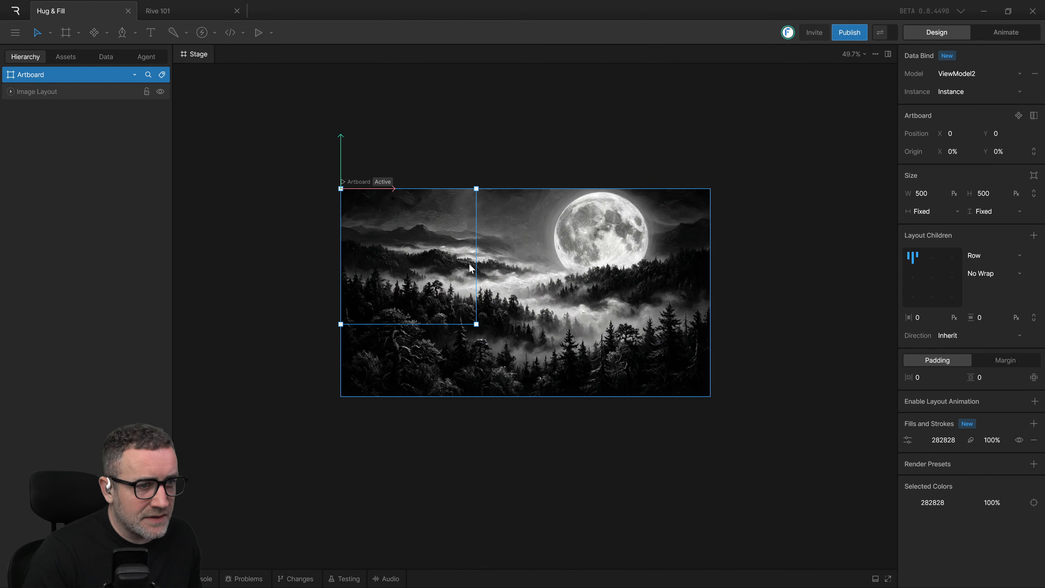
key("Escape")
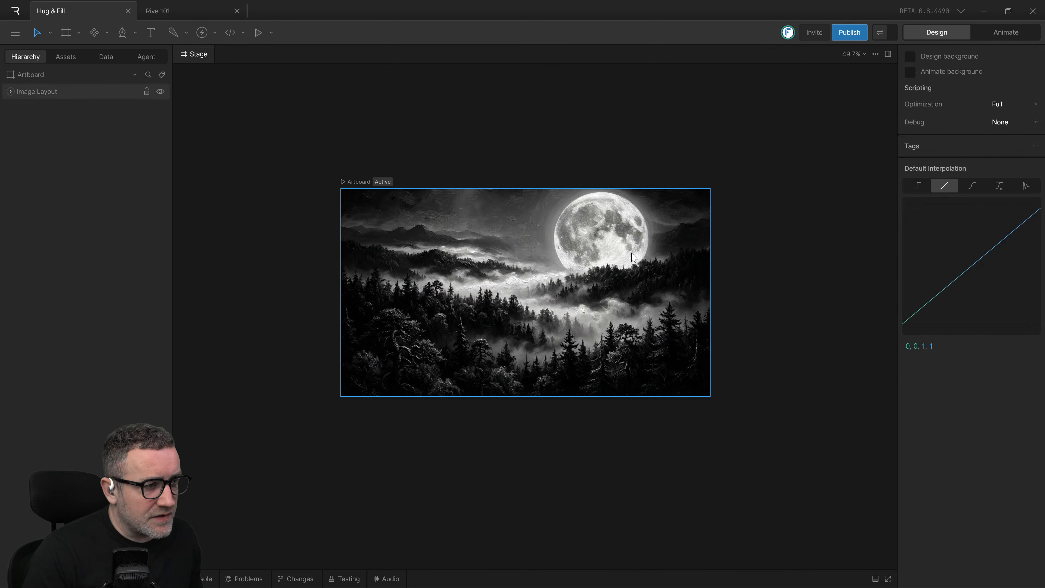
left_click(36, 74)
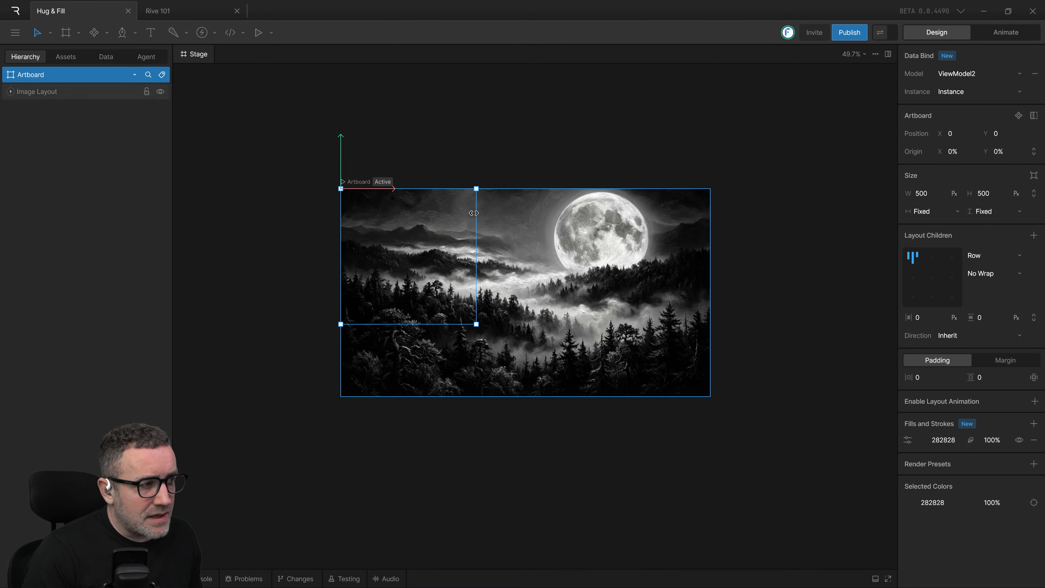
Step: Toggle the Image Layout's position to Absolute and back to Constrained by Parent
left_click(620, 272)
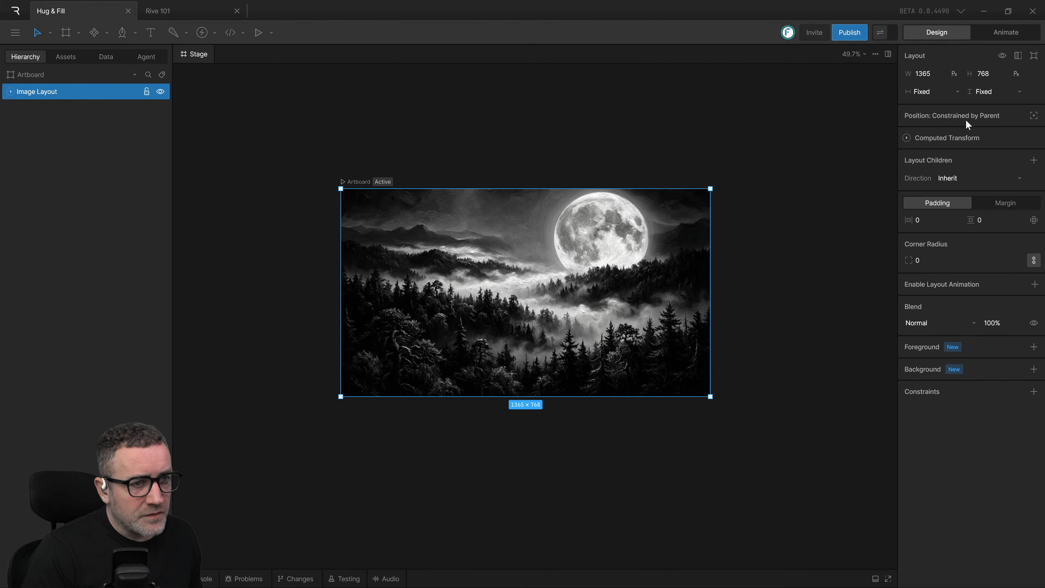
left_click(1033, 117)
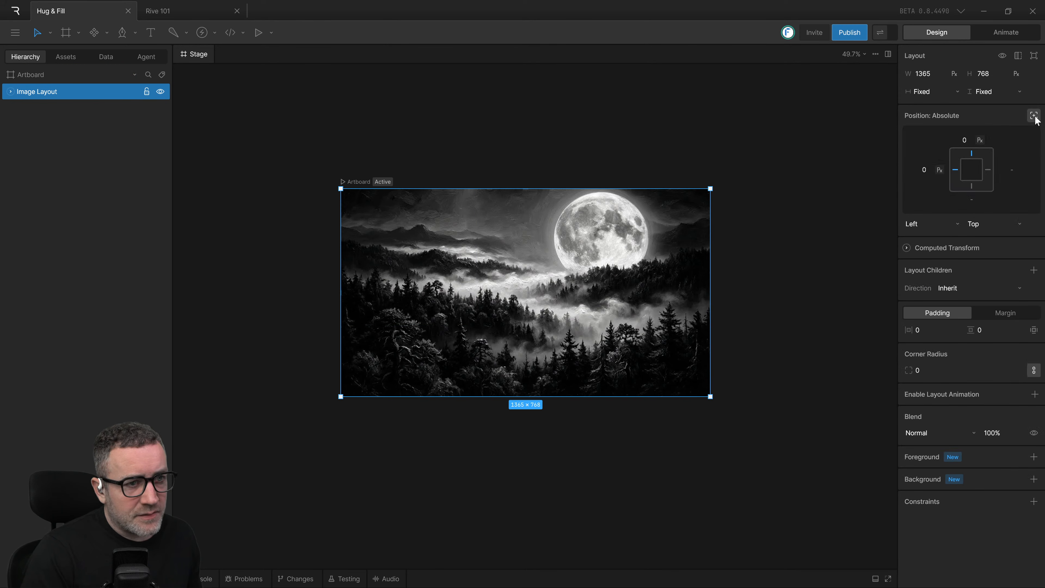
left_click(1034, 118)
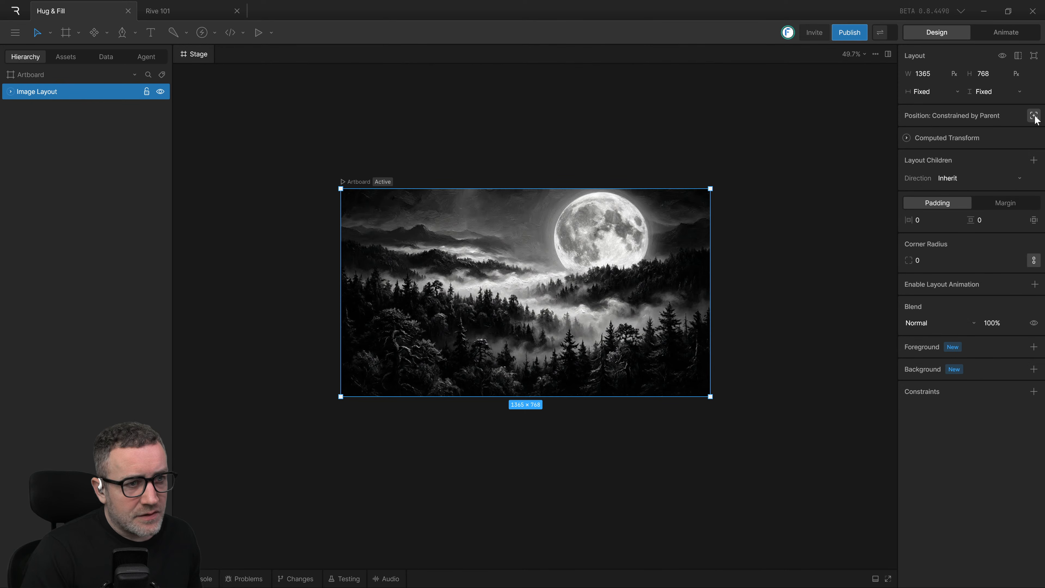
Step: Set both the width and height sizing of the artboard to Hug
left_click(23, 73)
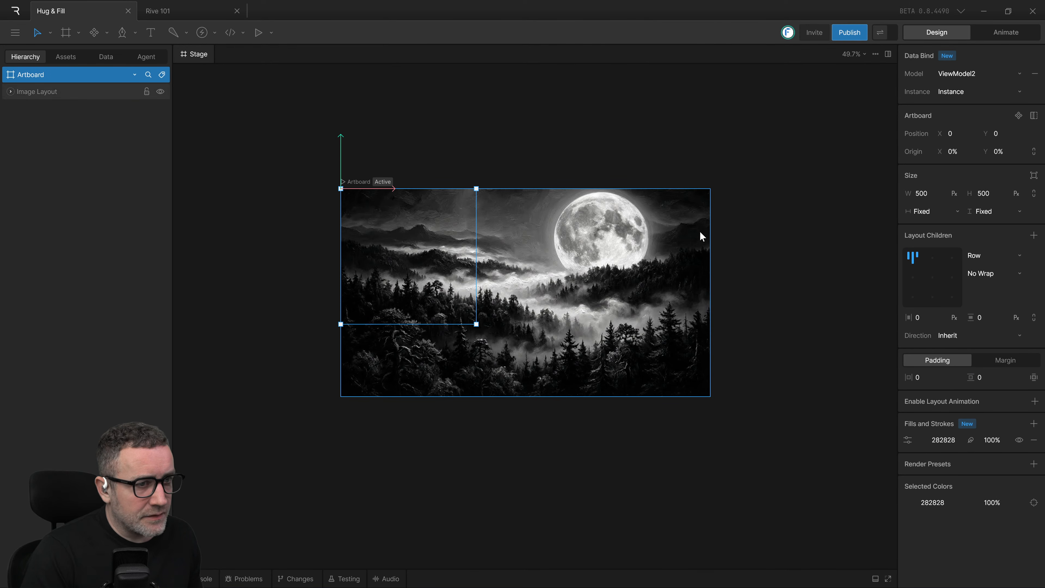
left_click(953, 211)
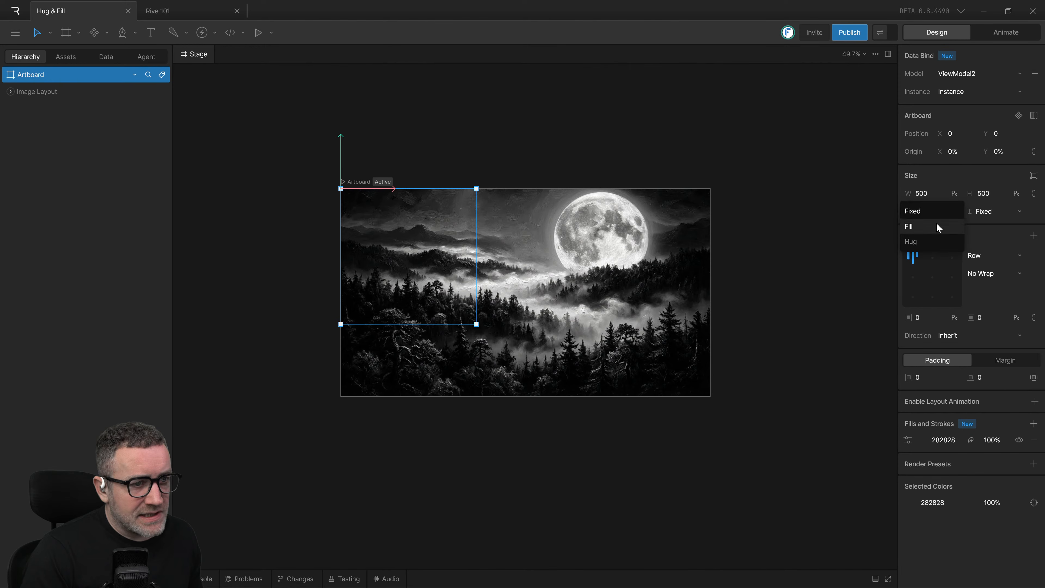
left_click(930, 243)
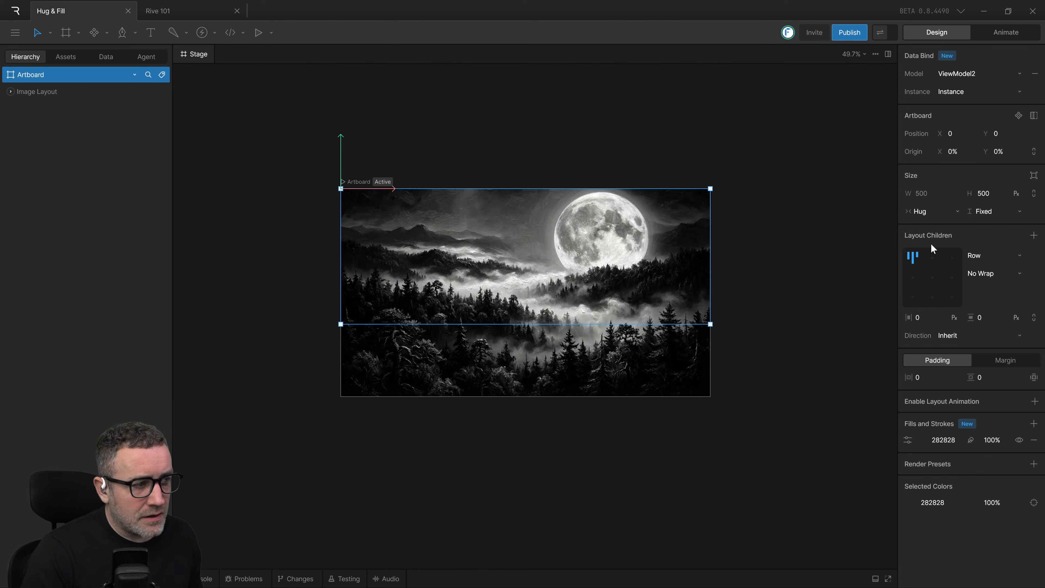
left_click(986, 210)
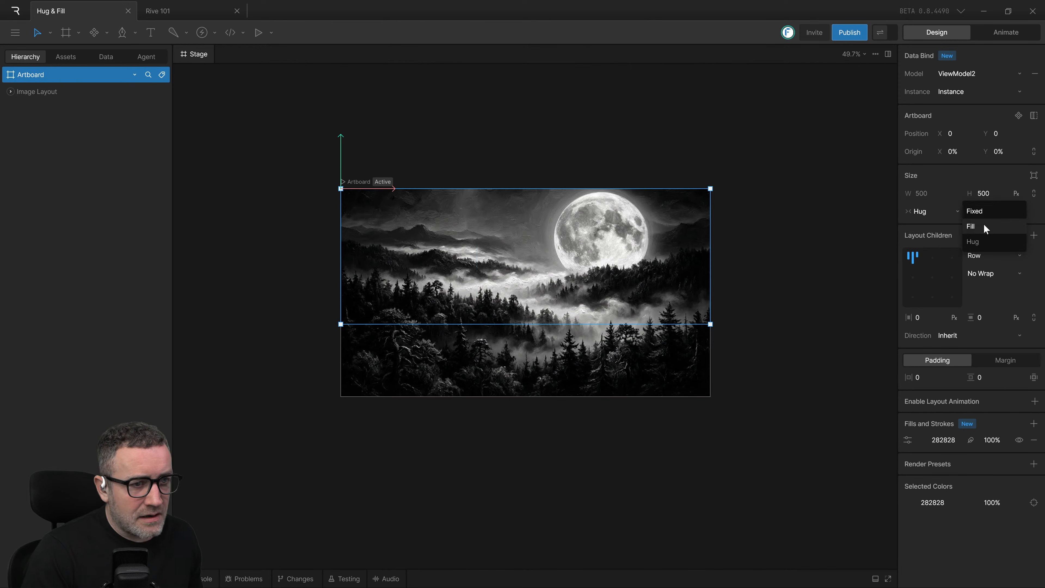
left_click(980, 242)
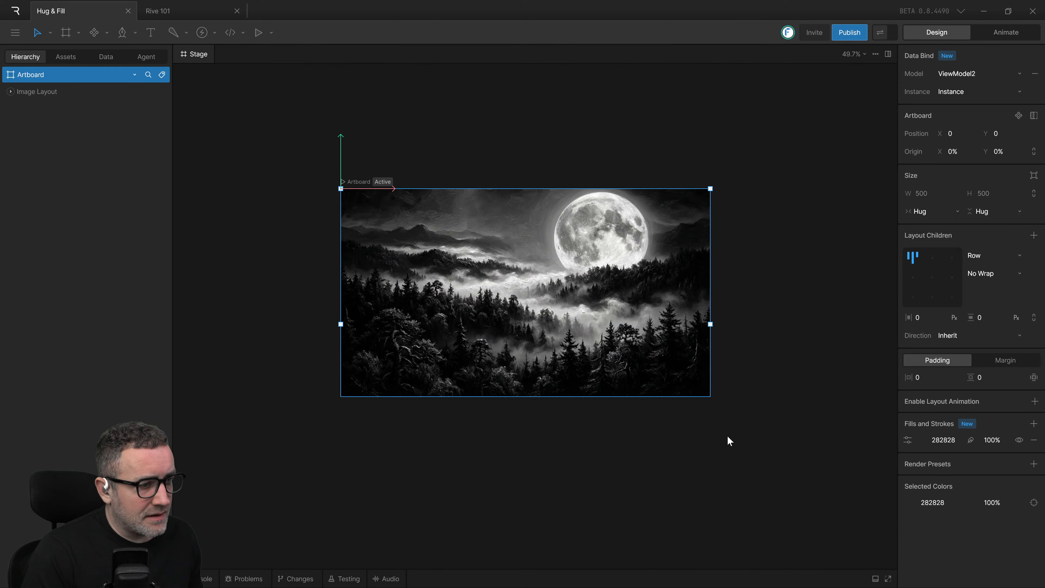
left_click_drag(728, 435, 722, 431)
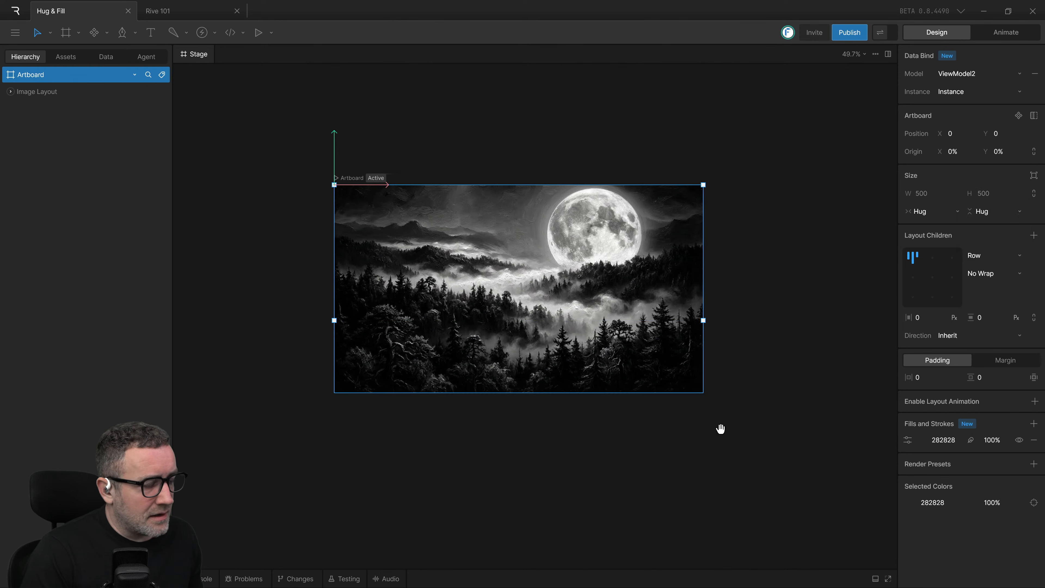
Step: Resize the Image Layout to about 1384 × 599 and check the bounds of the hugging artboard
left_click(81, 93)
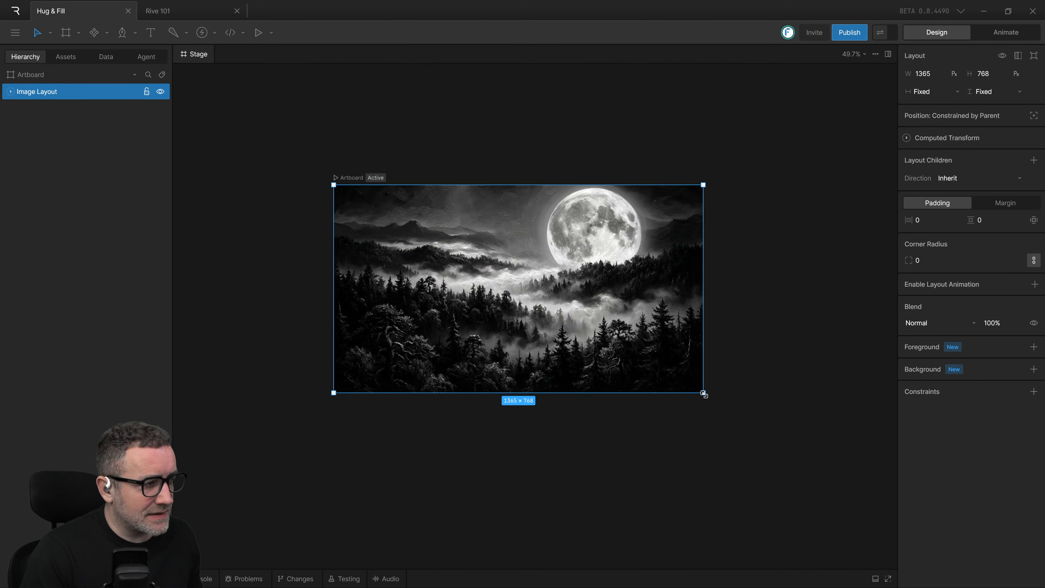
left_click_drag(704, 394, 706, 349)
left_click(44, 72)
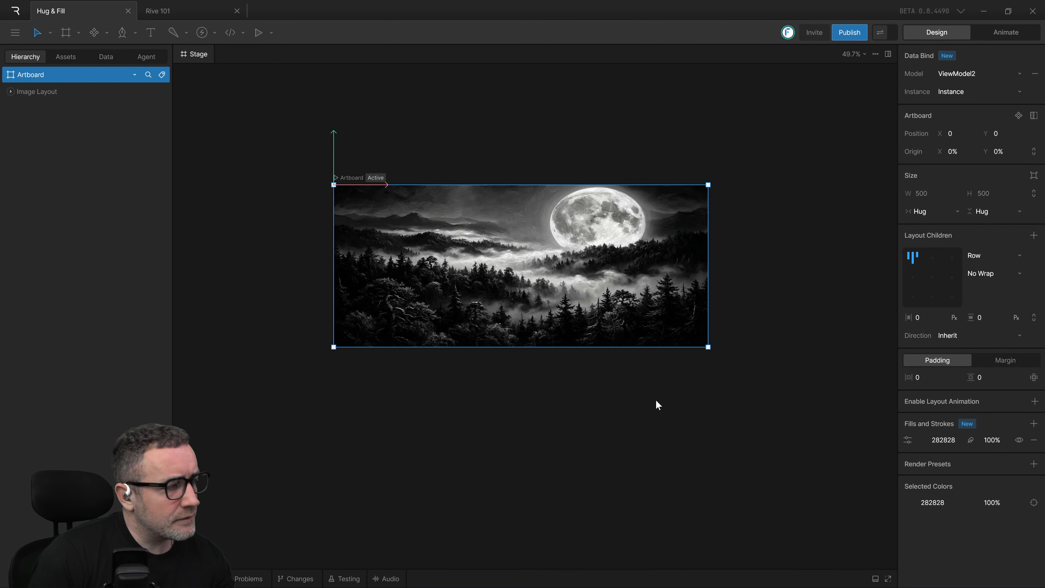
left_click_drag(652, 398, 659, 411)
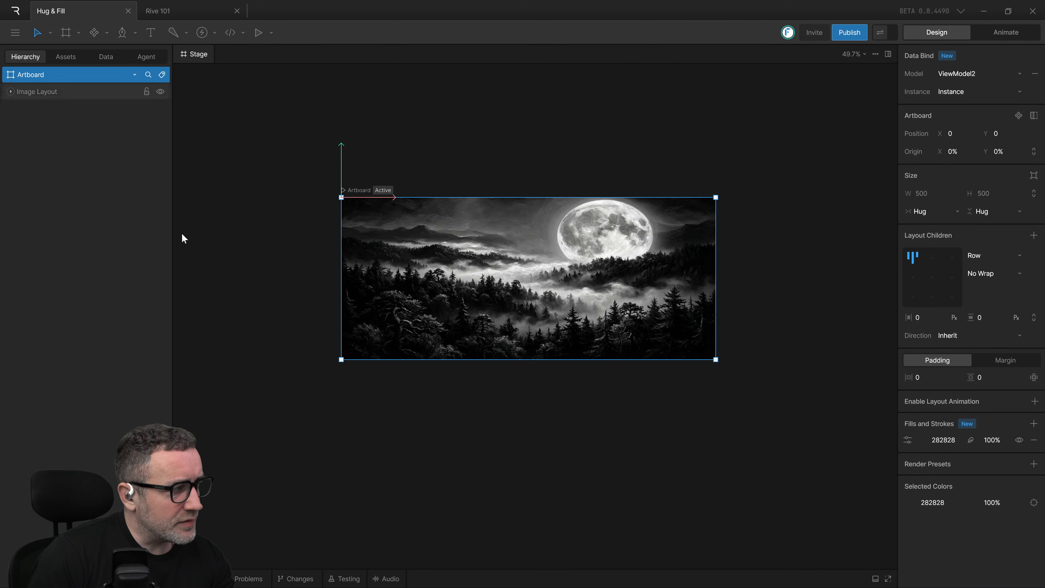
Step: Wrap the Image Layout in a Row layout and expand the Row to inspect its child
left_click(41, 94)
left_click(458, 409)
left_click(465, 297)
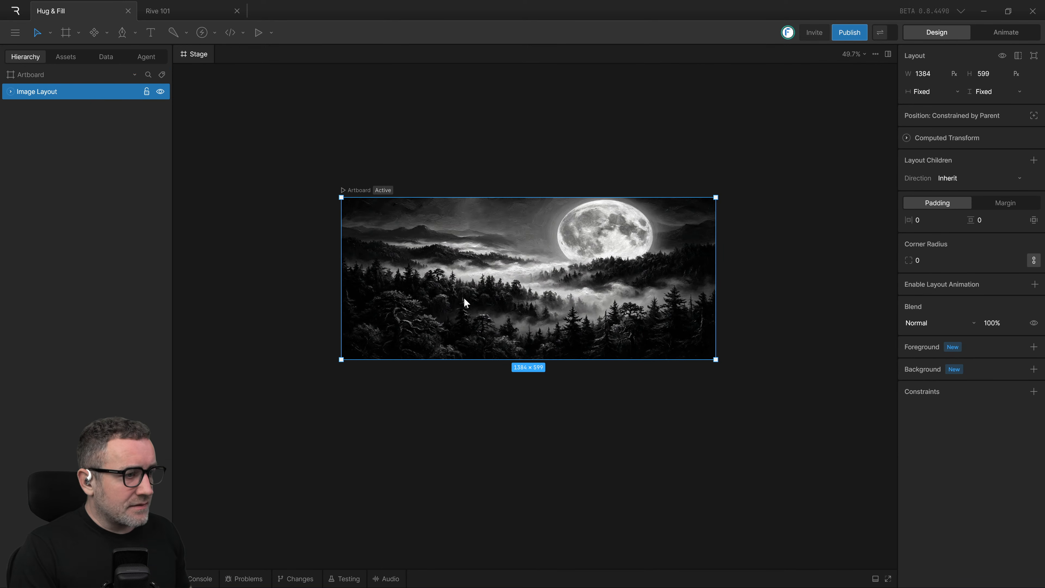
key("shift+a")
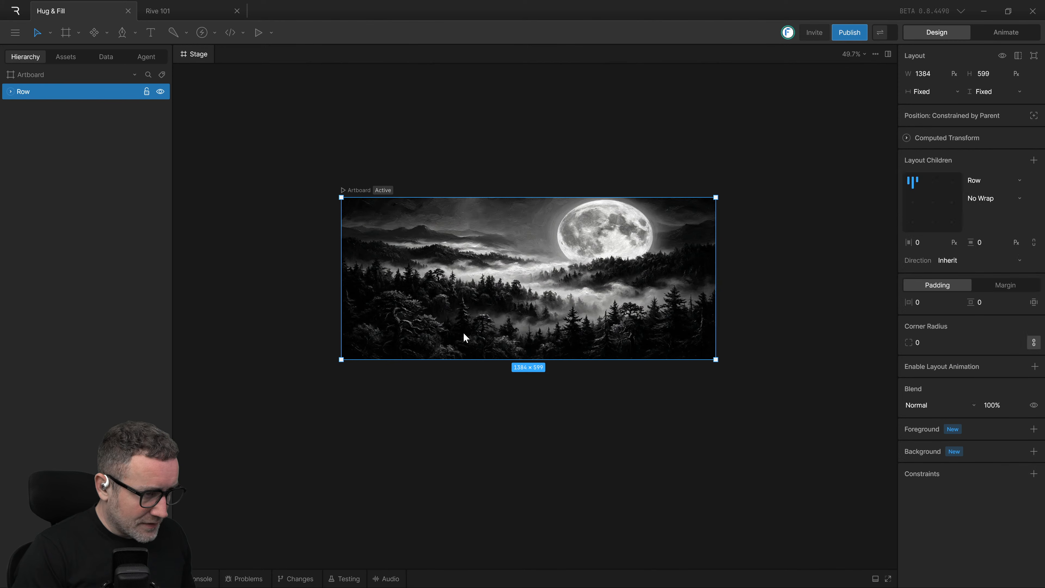
left_click(9, 91)
left_click(33, 108)
Step: Set the Row's width sizing to Hug, trying Fill first, and its height sizing to Fill
left_click(22, 94)
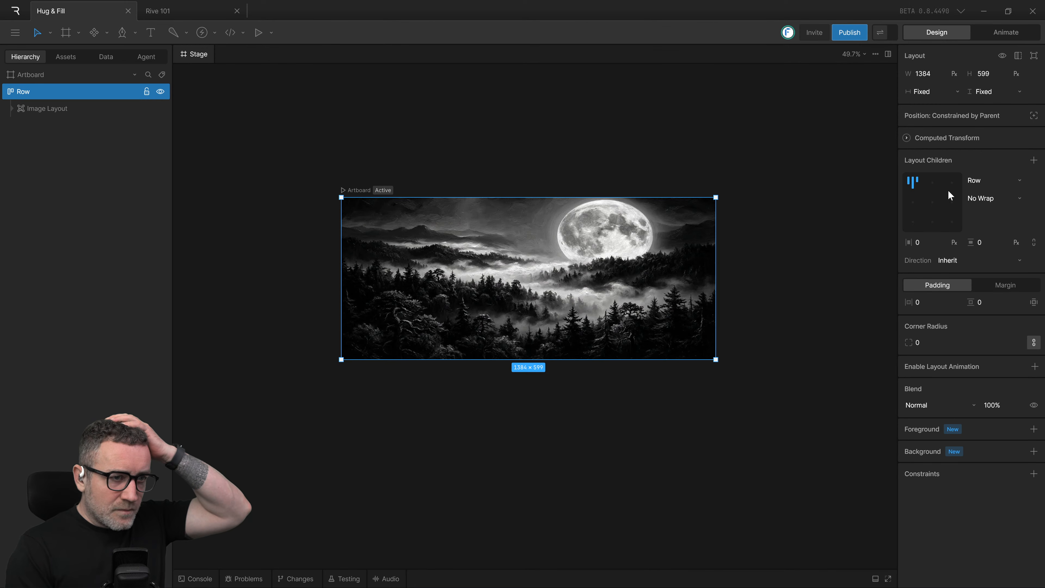
left_click(956, 93)
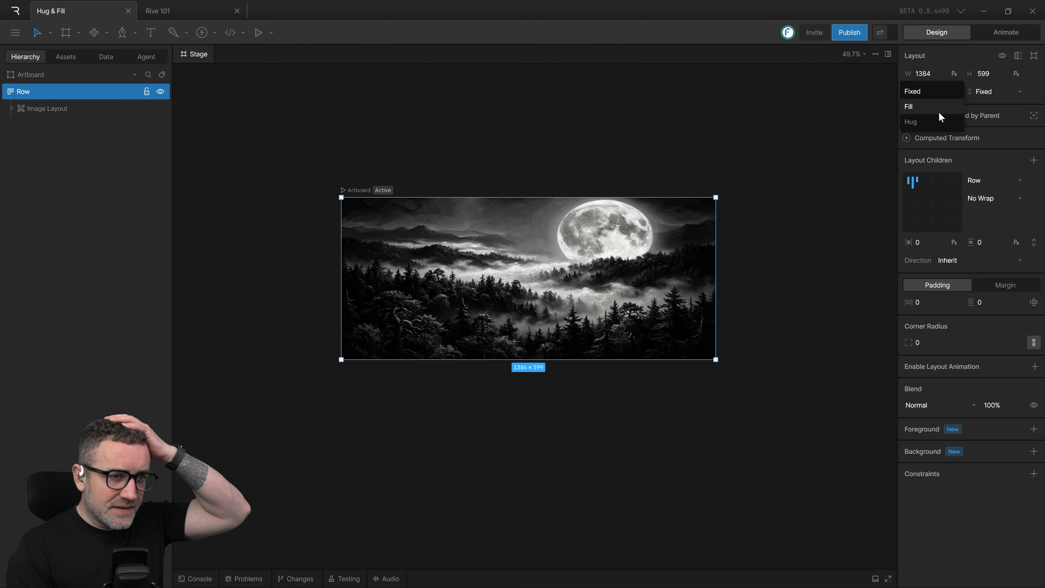
left_click(938, 111)
left_click(956, 92)
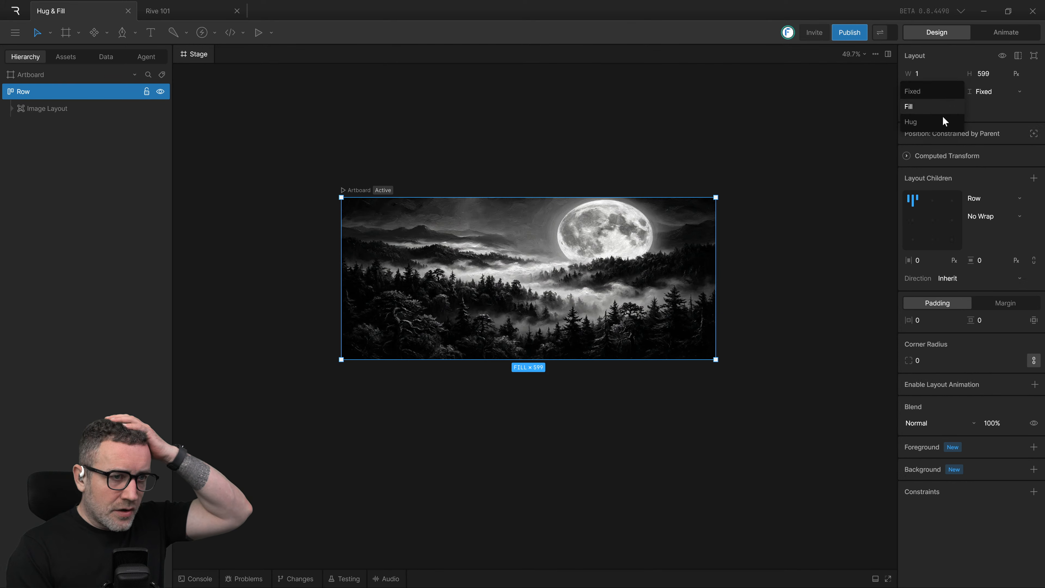
left_click(942, 121)
left_click(1013, 92)
left_click(1004, 106)
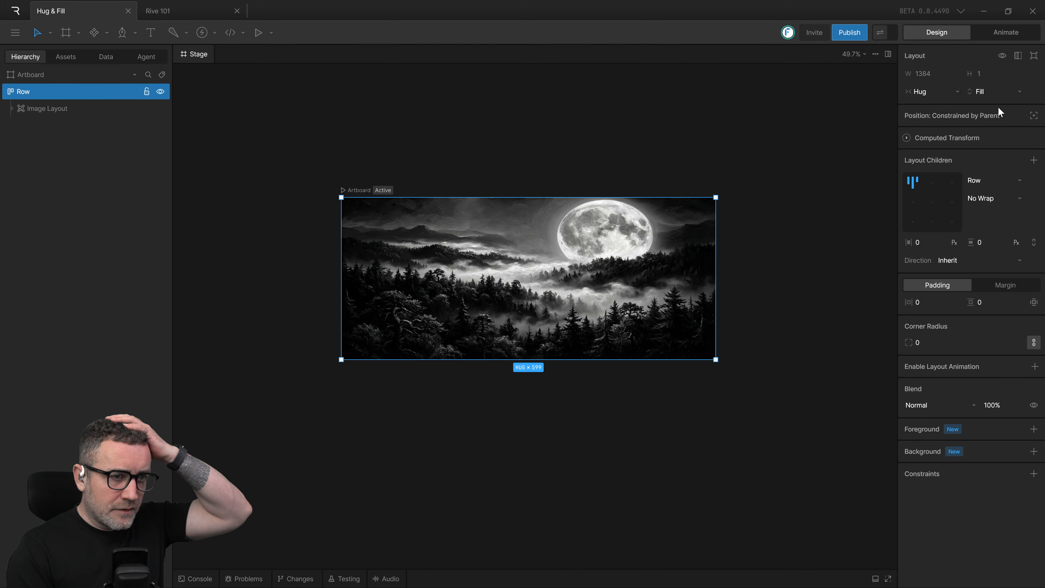
left_click(711, 422)
Step: Resize the Image Layout inside the Row to about 1247 × 628
left_click(23, 109)
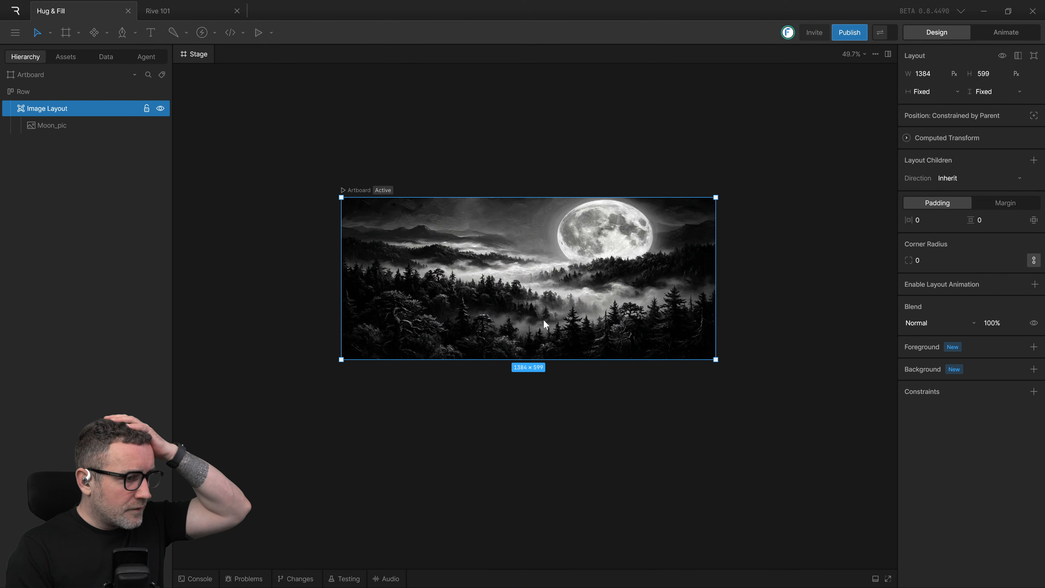
left_click_drag(716, 360, 670, 411)
left_click_drag(501, 372, 679, 366)
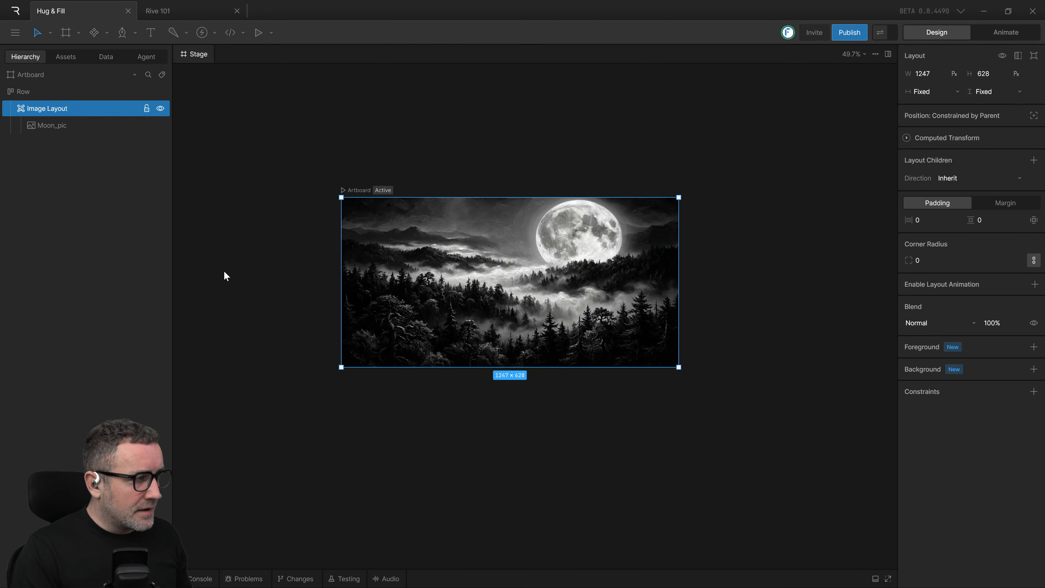
Step: Try Fixed and Fill for the Row's height sizing and settle on Hug
left_click(33, 91)
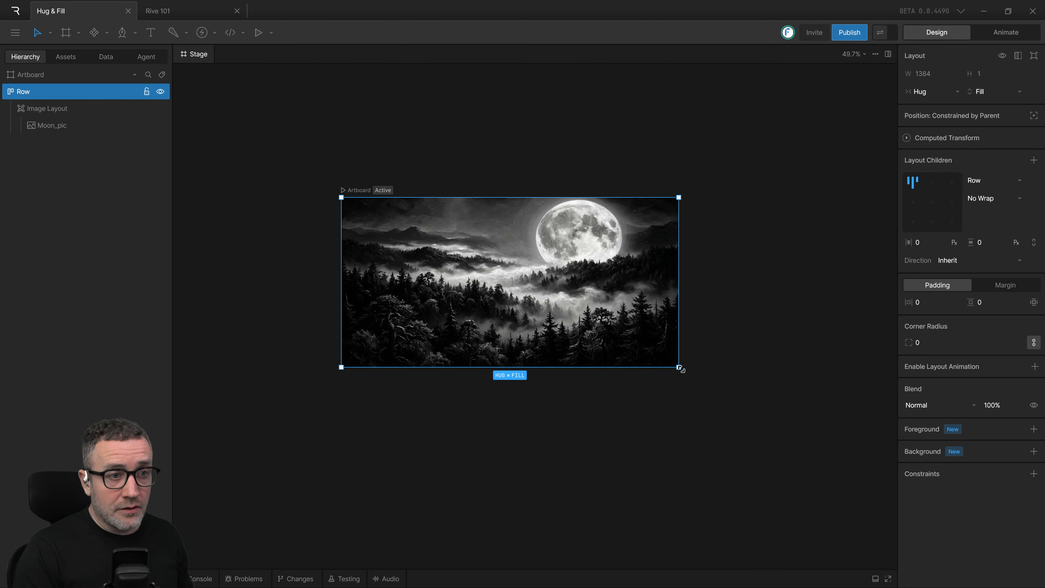
left_click(1008, 91)
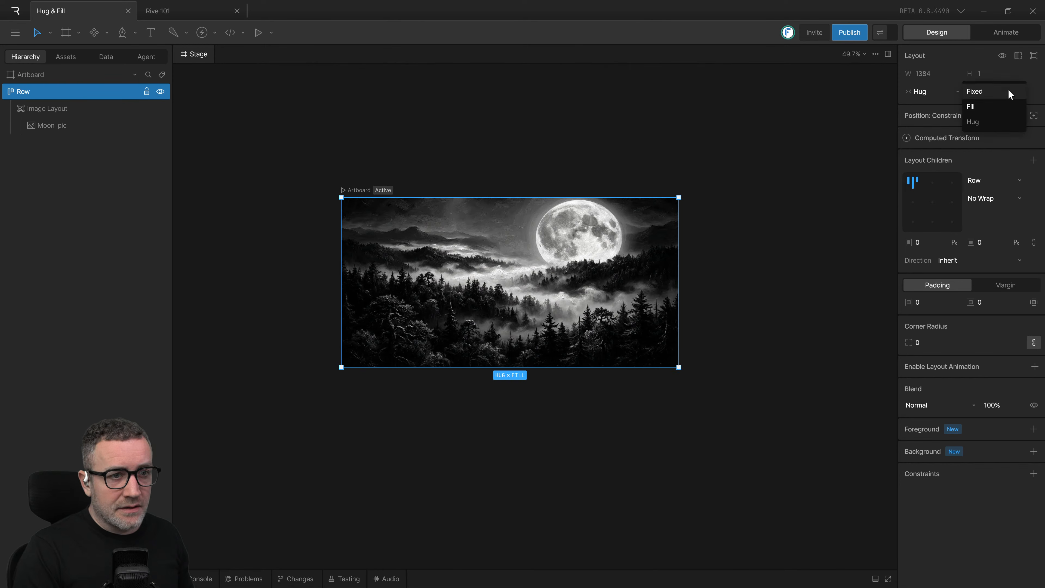
left_click(971, 107)
left_click(983, 92)
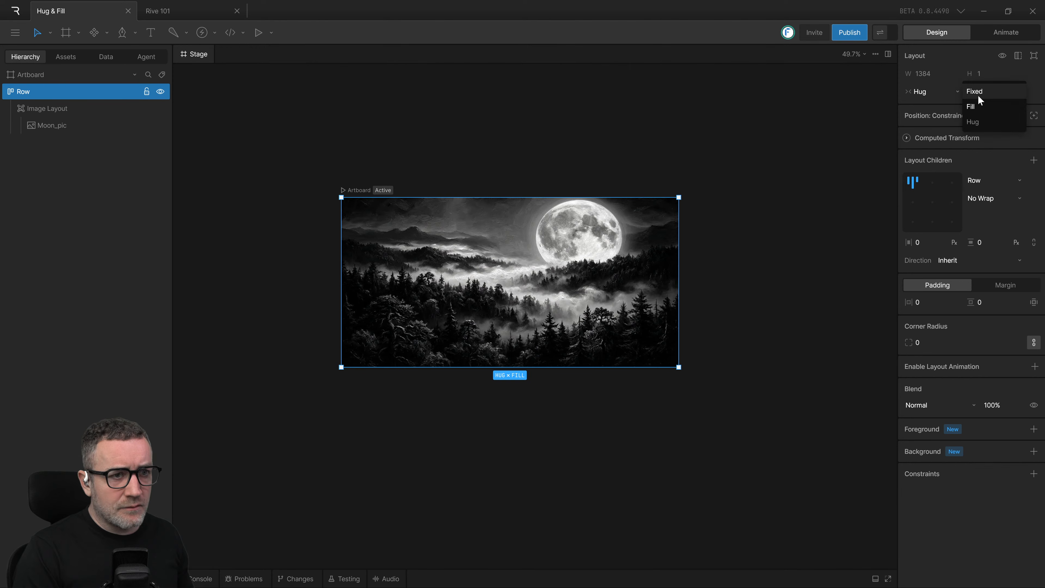
left_click(980, 92)
left_click(986, 91)
left_click(980, 106)
left_click(986, 97)
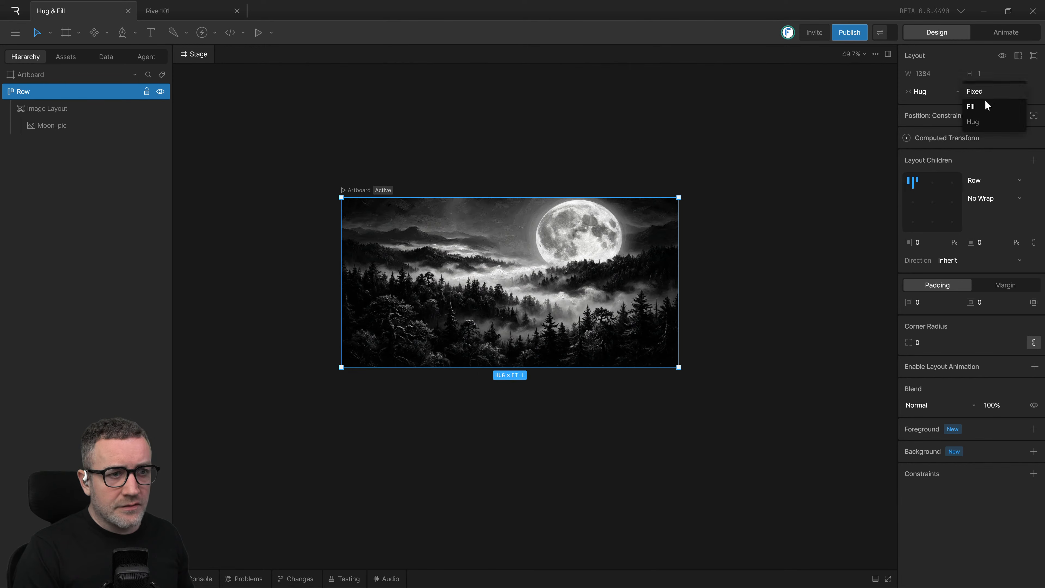
left_click(974, 122)
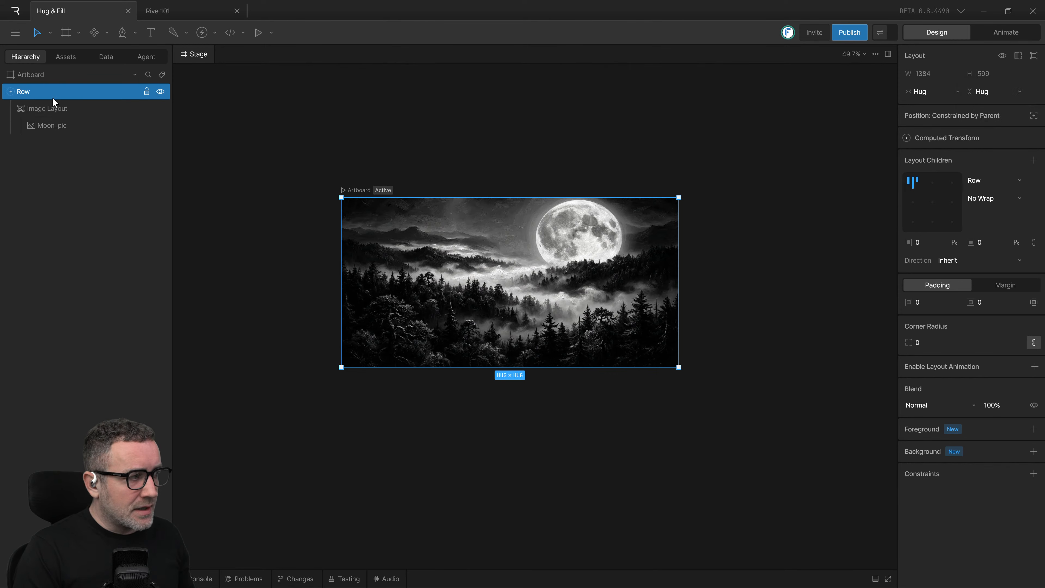
Step: Resize the Row itself to about 933 × 839 and compare its bounds with the Image Layout's
left_click_drag(679, 367, 593, 424)
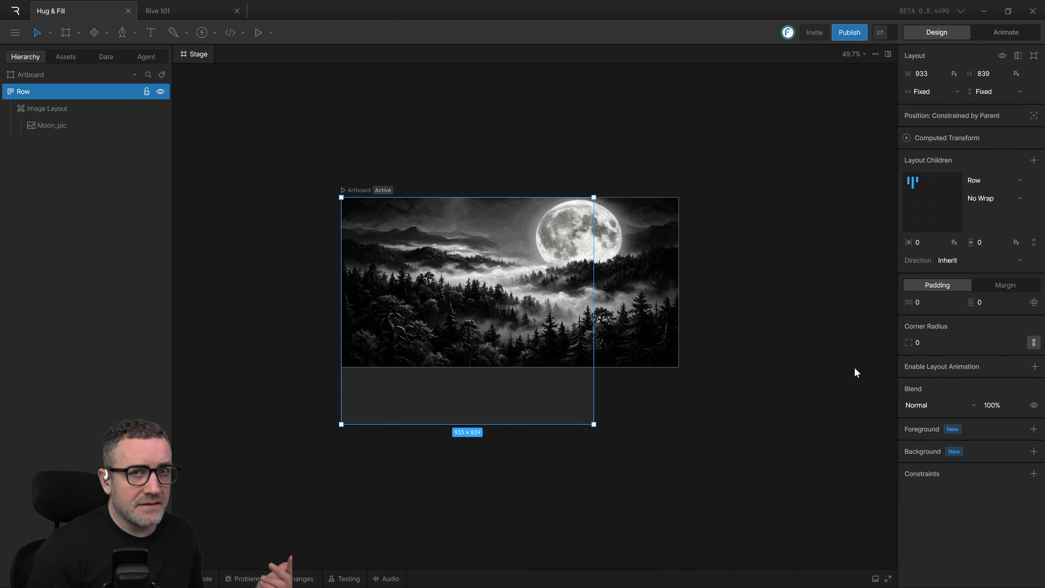
left_click(40, 107)
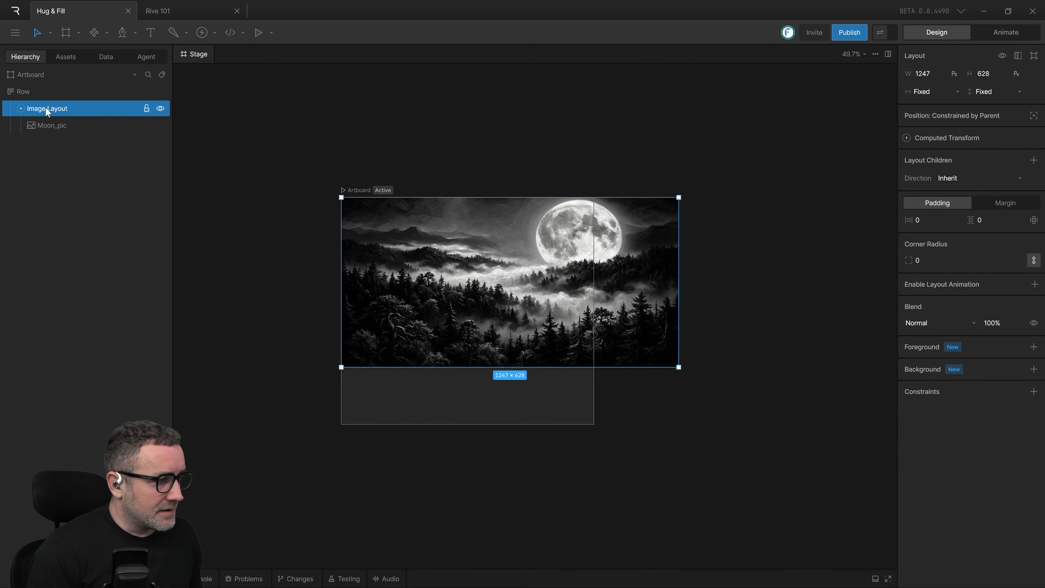
left_click(60, 91)
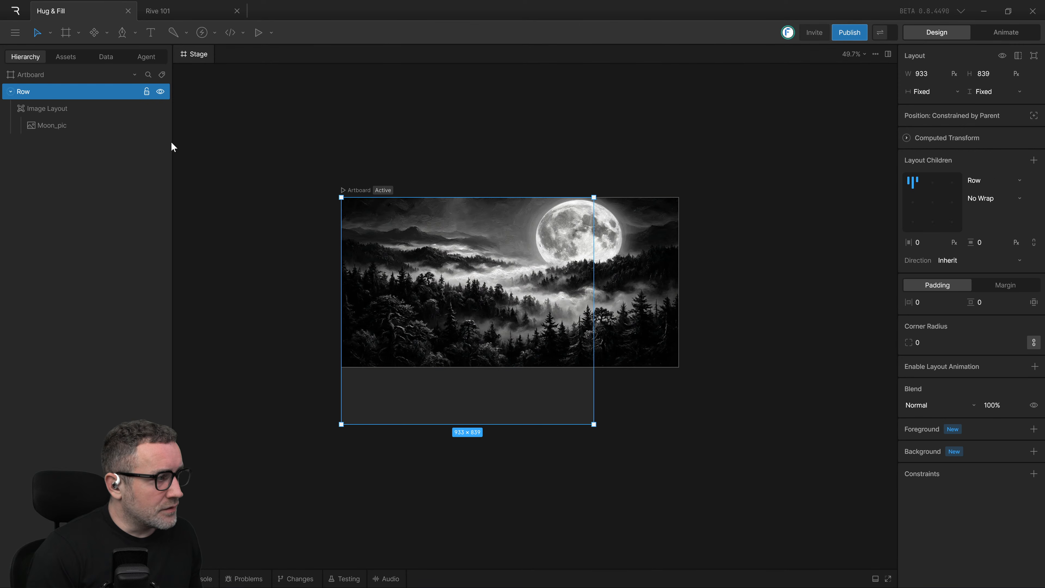
Step: Set both the width and height sizing of the Row to Fill
left_click(946, 92)
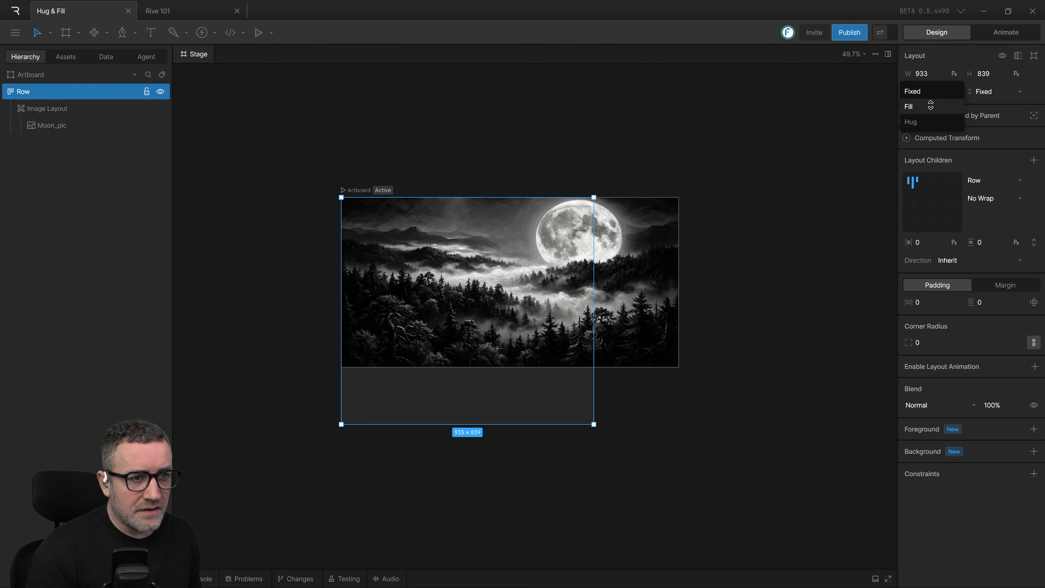
left_click(932, 106)
left_click(992, 90)
left_click(973, 106)
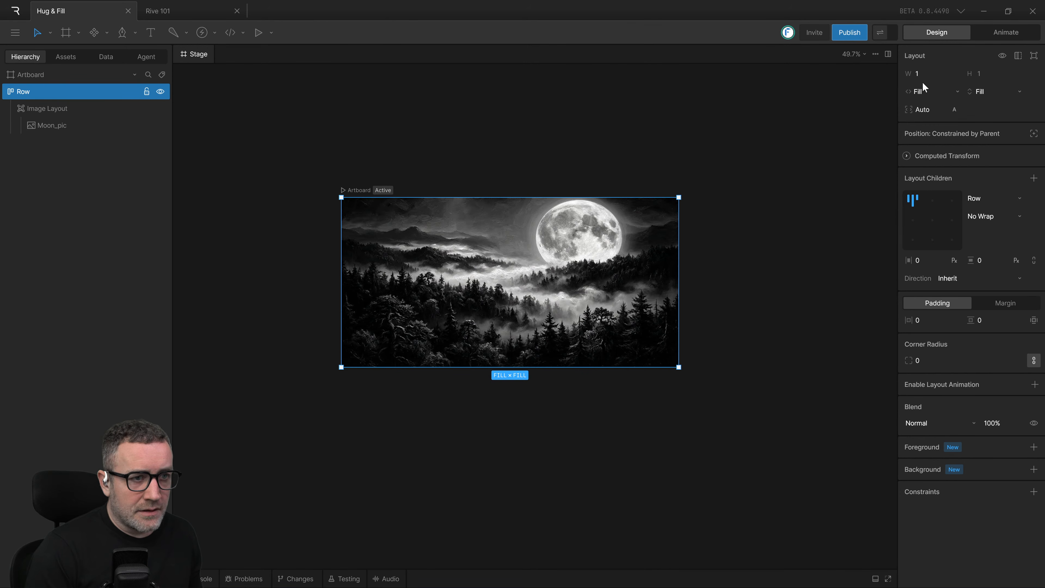
Step: Change the Row's width and height sizing to Hug
left_click(925, 91)
left_click(932, 121)
left_click(991, 91)
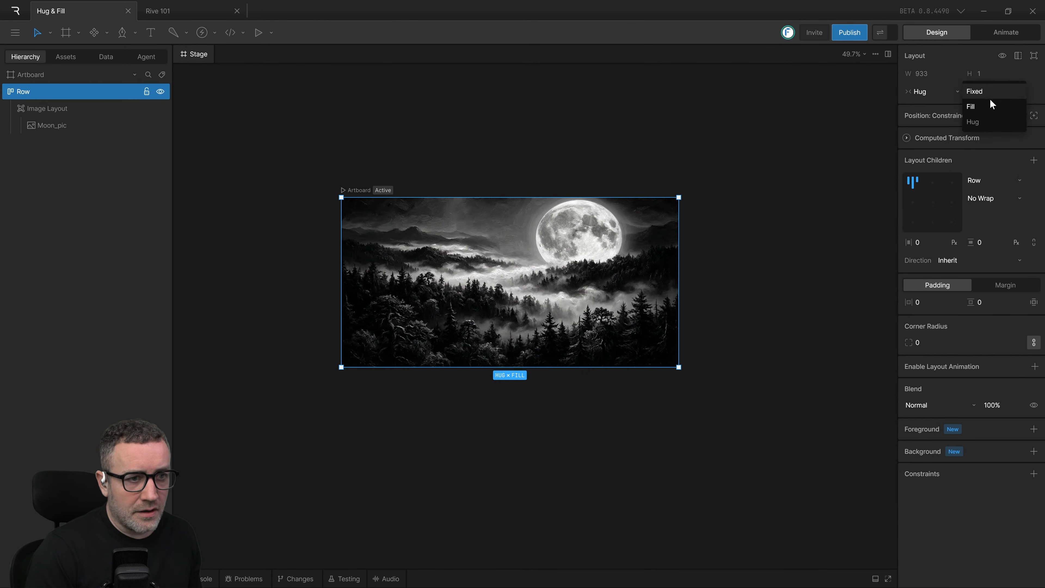
left_click(979, 123)
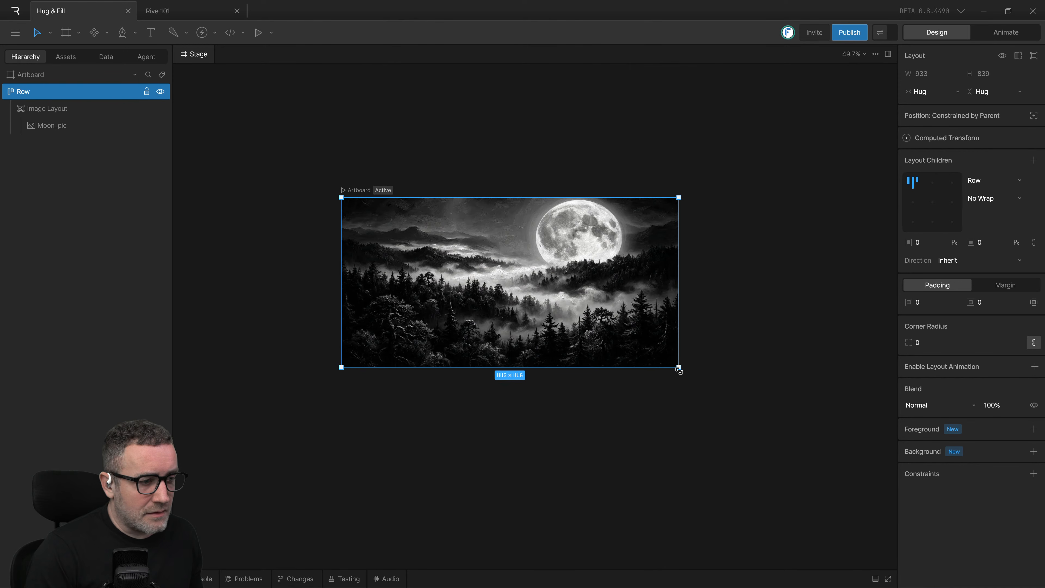
Step: Narrow the Image Layout to about 905 × 628, and resize it again to a wider, shorter rectangle
left_click(58, 109)
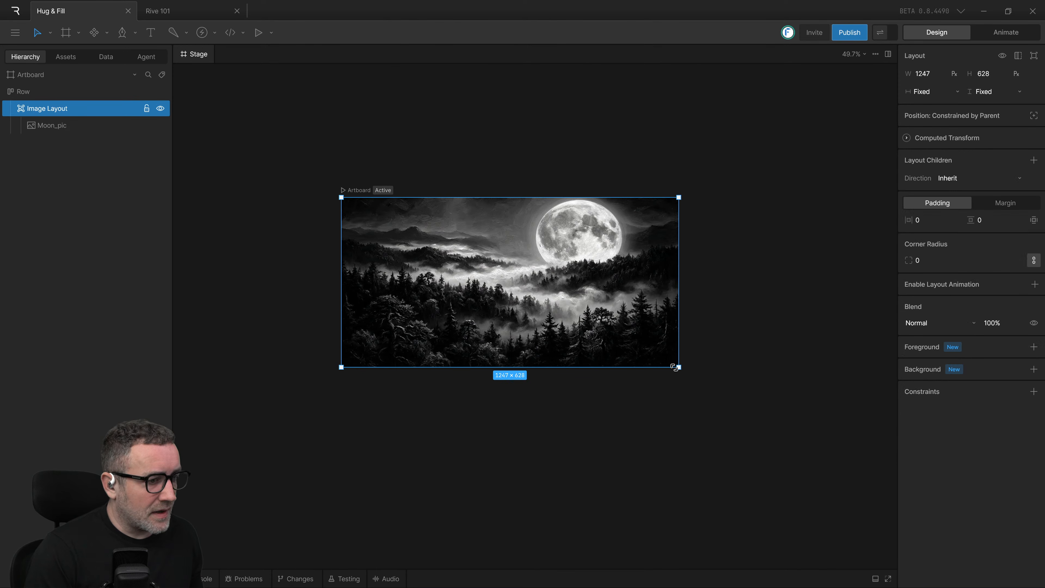
left_click_drag(706, 285, 586, 366)
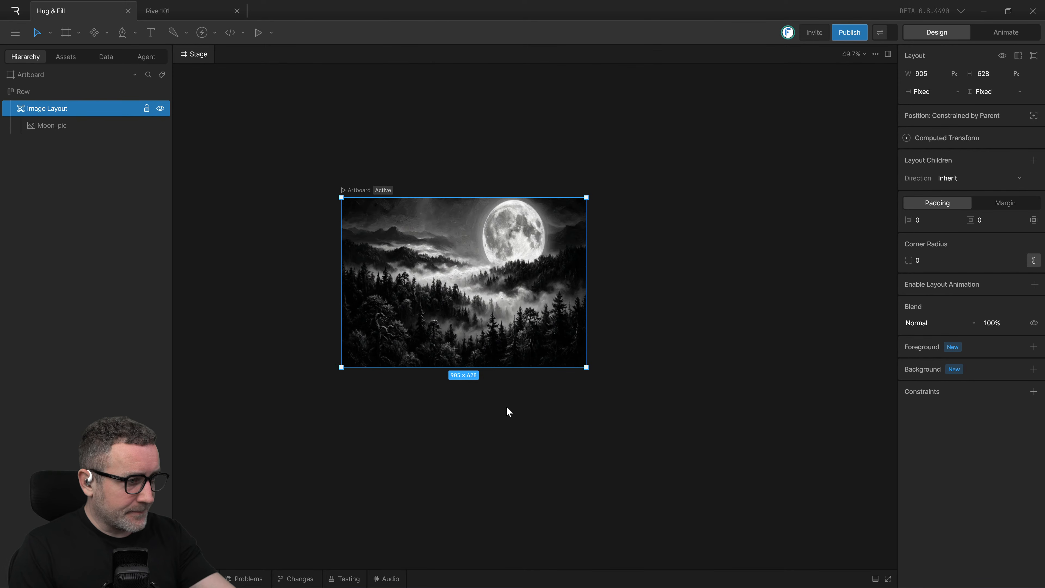
left_click_drag(586, 366, 663, 344)
left_click(501, 443)
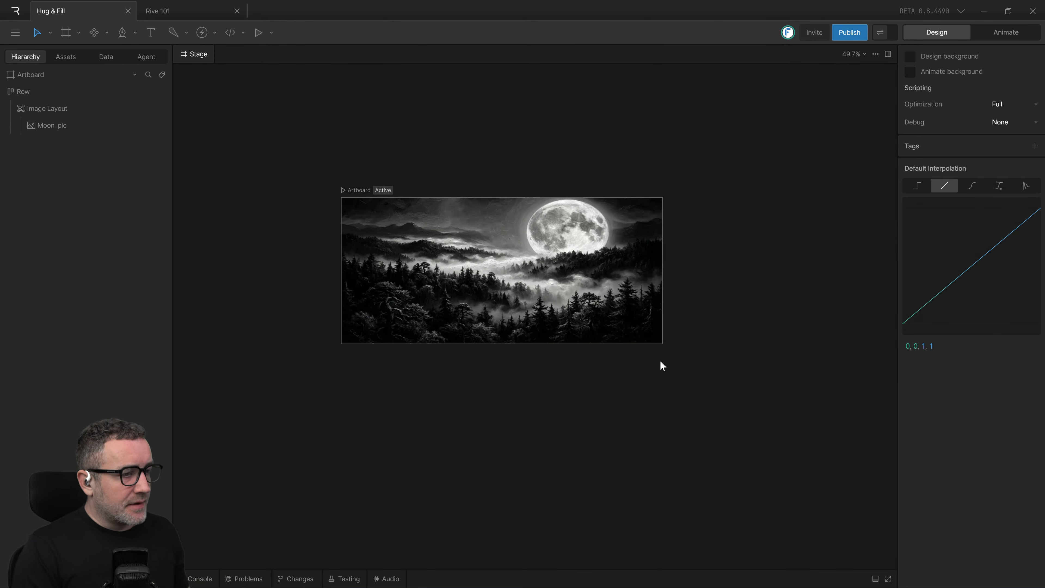
Step: Resize the Row on the stage to a fixed size of about 1170 × 593 and reselect it
left_click(660, 344)
left_click_drag(659, 342, 658, 358)
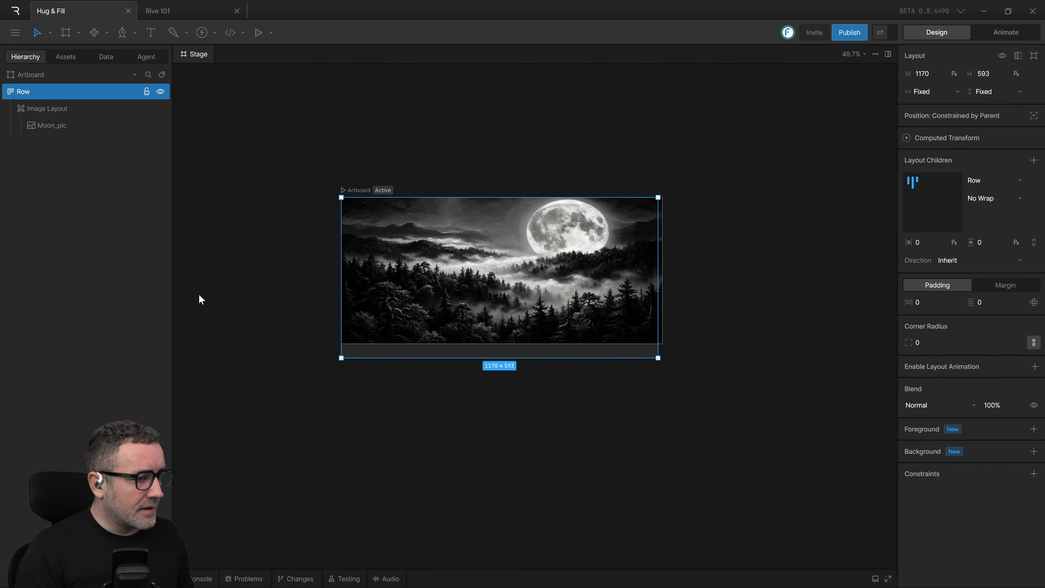
left_click(671, 383)
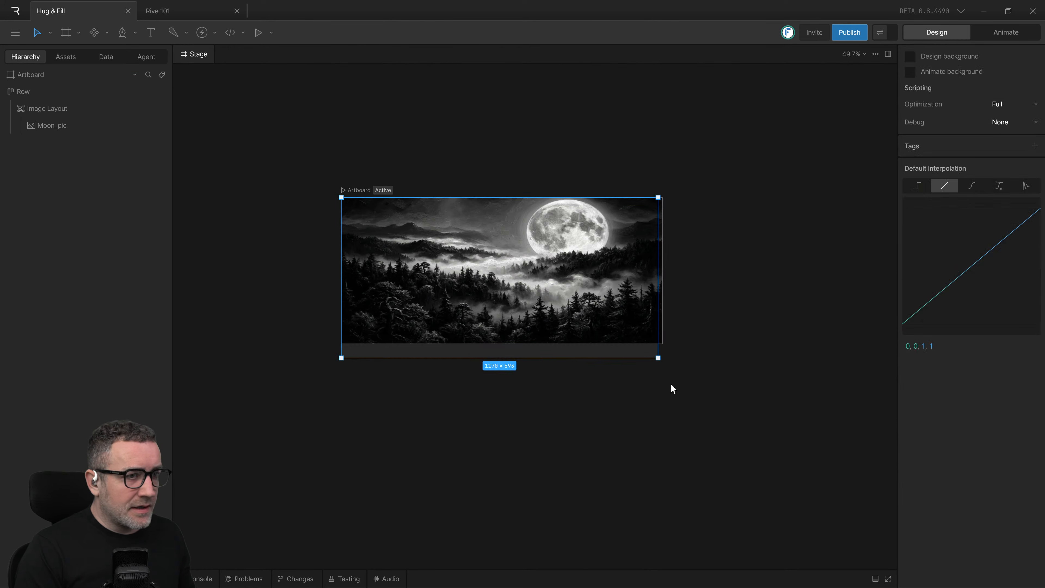
left_click(36, 92)
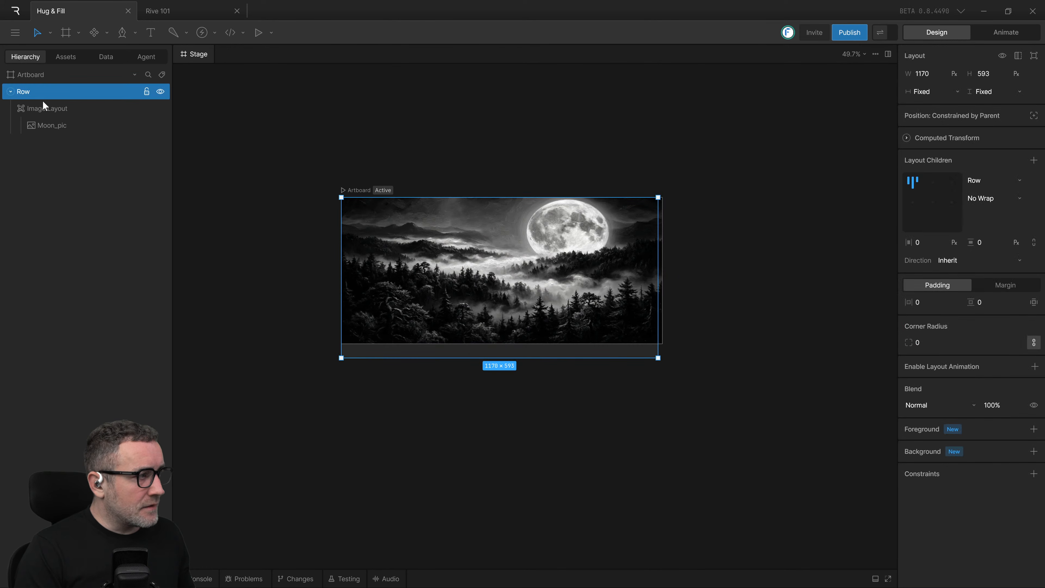
Step: Set the Row's width and height sizing back to Fill
left_click(959, 94)
left_click(928, 105)
left_click(978, 94)
left_click(987, 104)
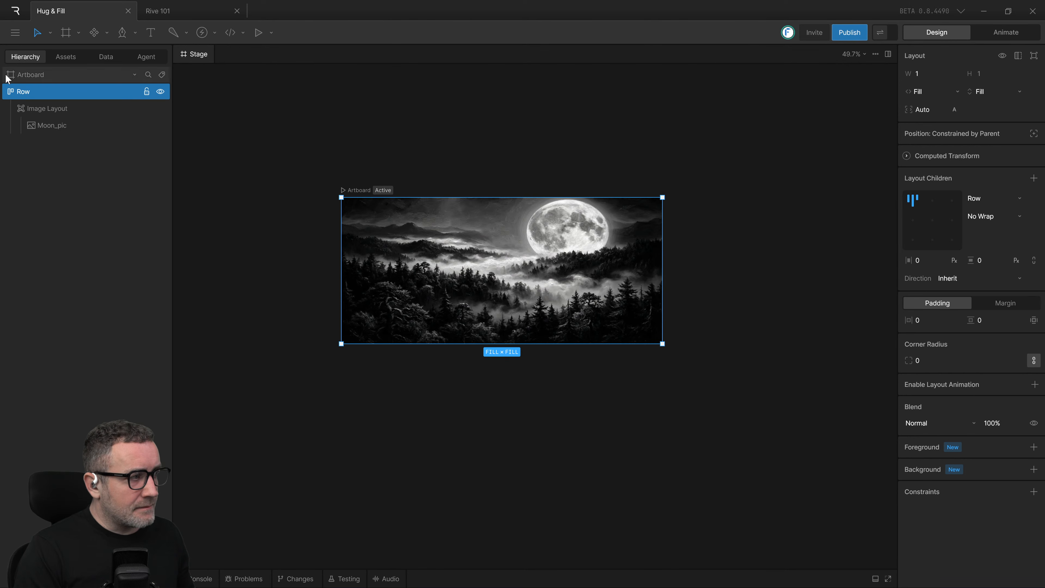
Step: Check the Artboard's size settings, and resize the Row on the stage to a fixed size of about 925 × 730
left_click(38, 76)
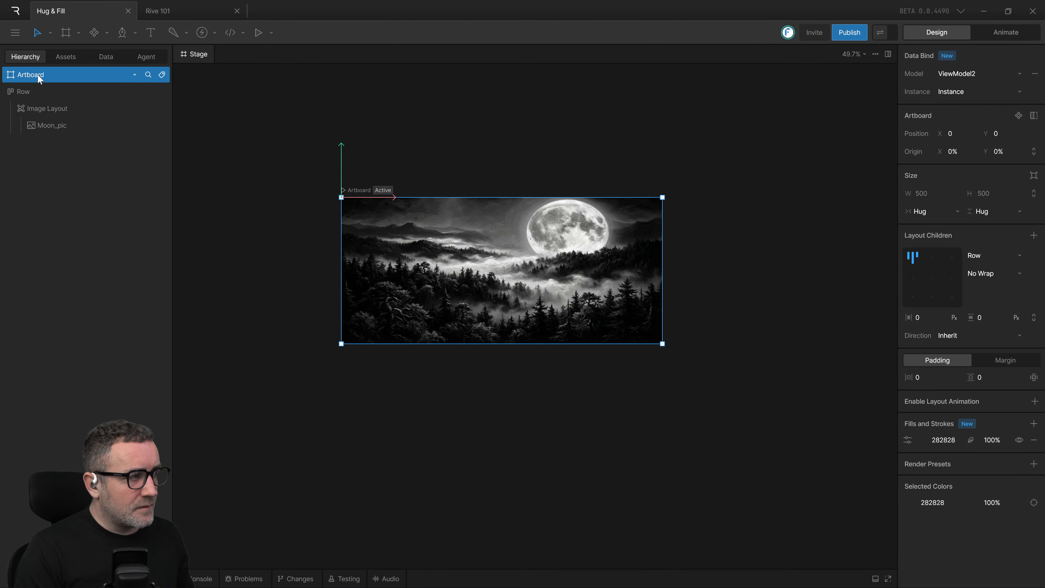
left_click(36, 97)
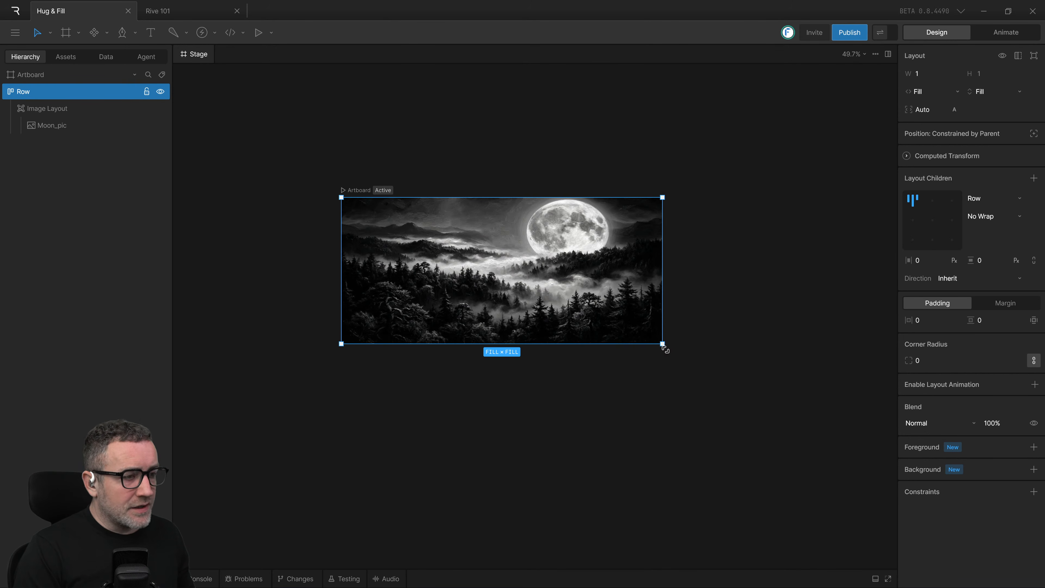
left_click_drag(660, 344, 592, 395)
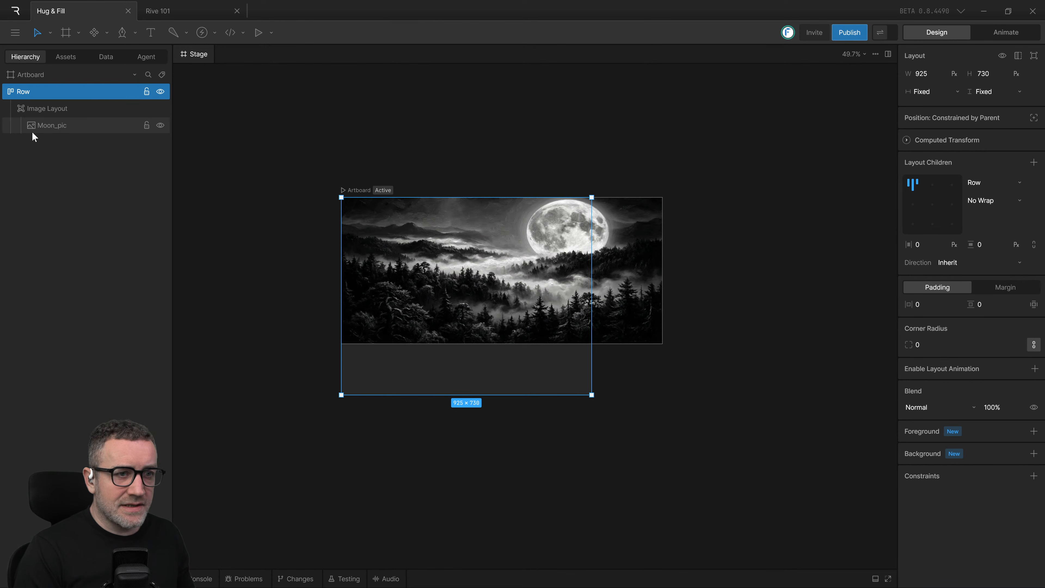
Step: Set both the width and height sizing of the Image Layout to Fill
left_click(41, 108)
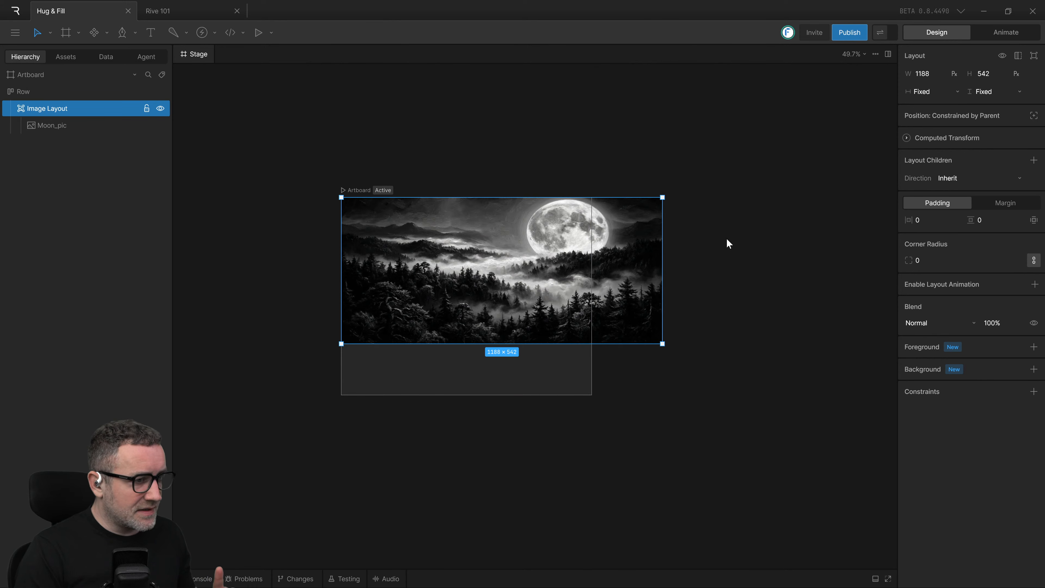
left_click(956, 92)
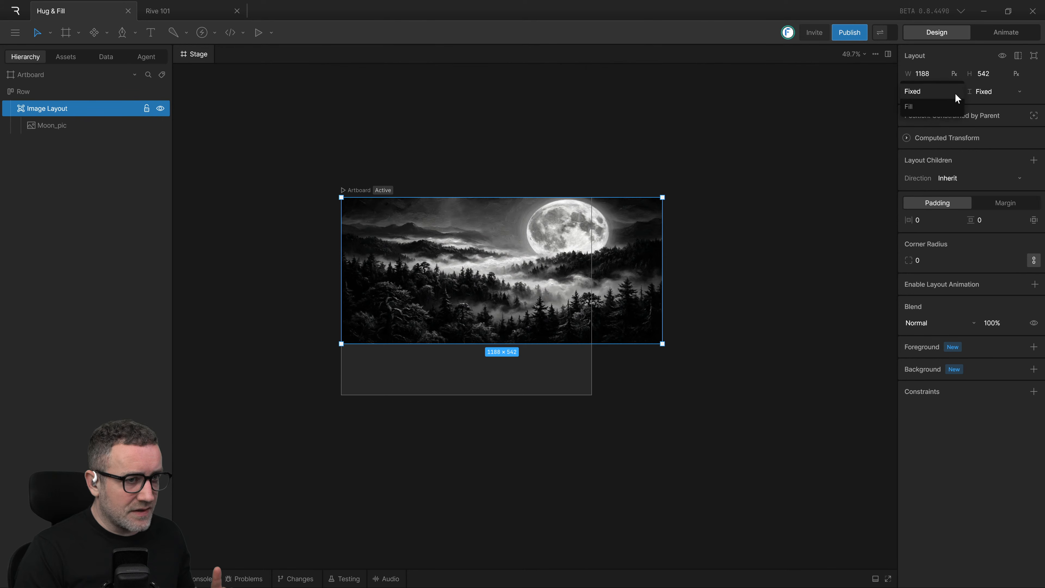
left_click(924, 106)
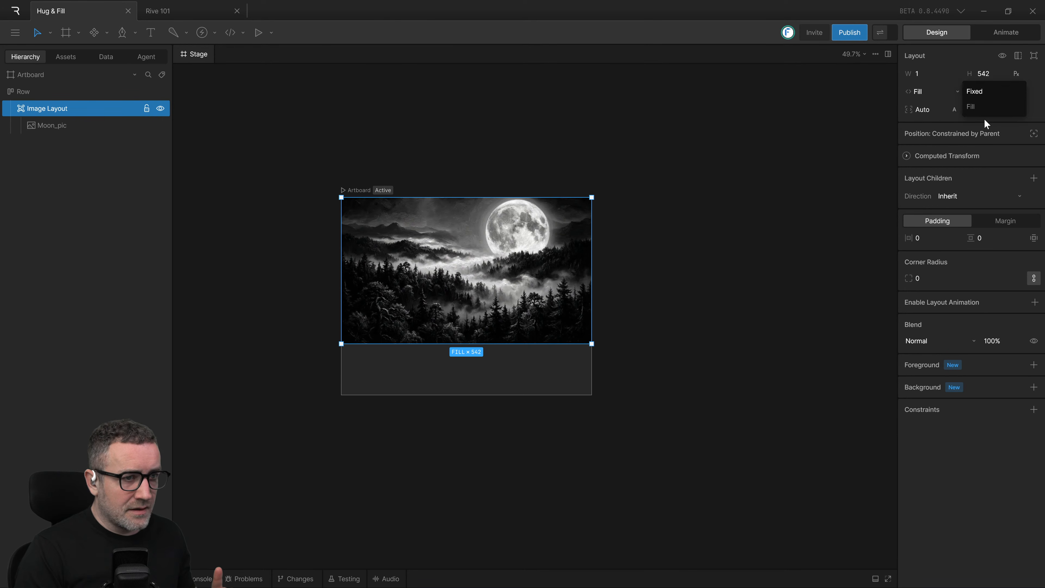
left_click(983, 107)
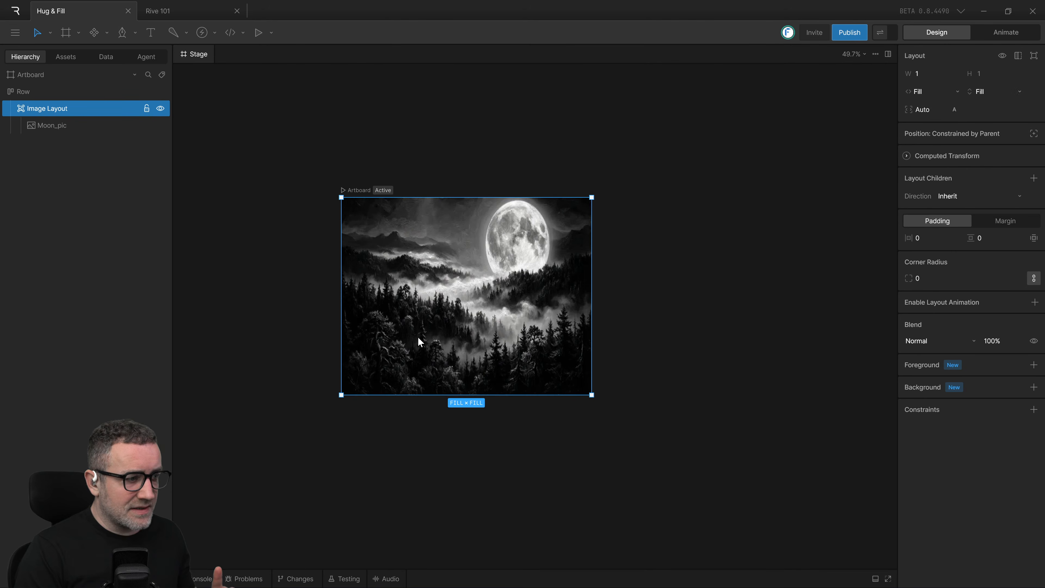
Step: Resize the Row on the stage to be wider and slightly shorter, and clear the selection
left_click(33, 95)
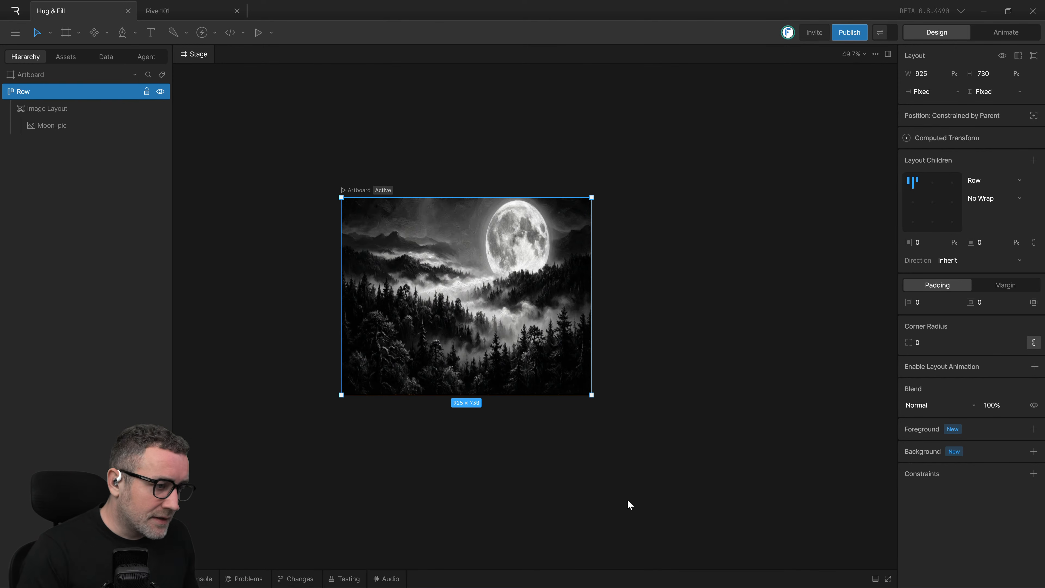
left_click_drag(592, 395, 651, 381)
left_click(622, 422)
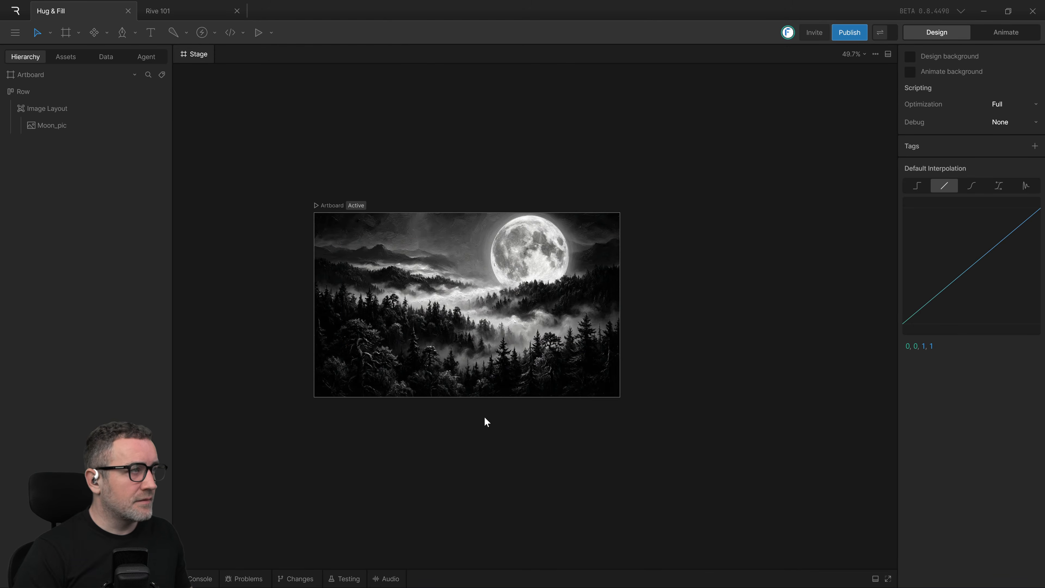
Step: Switch to the browser and open the Excalidraw board with the Rive notes
key("alt+Tab")
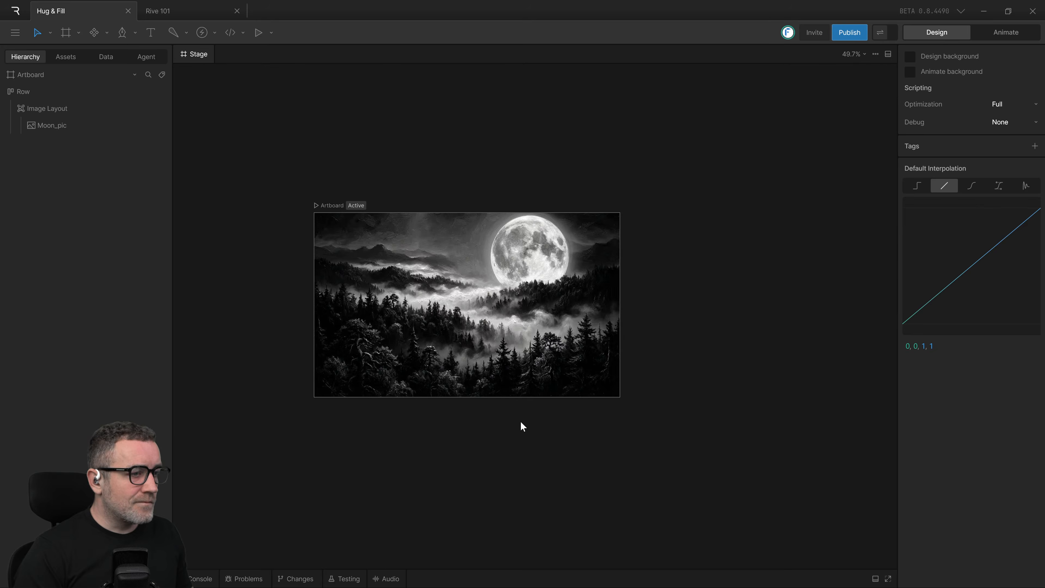
key("ctrl+super+Left")
key("alt+Tab")
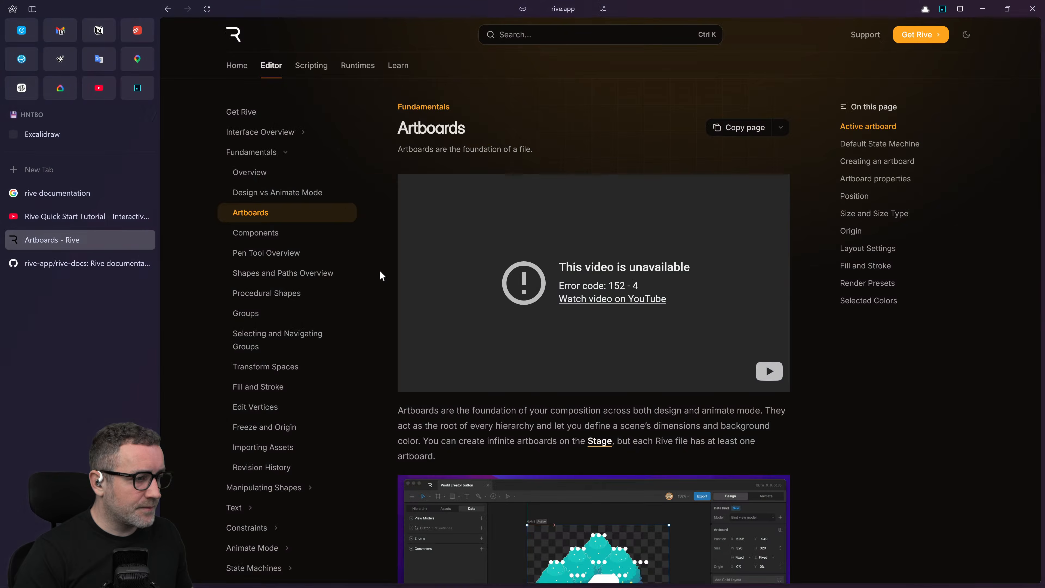
left_click(41, 134)
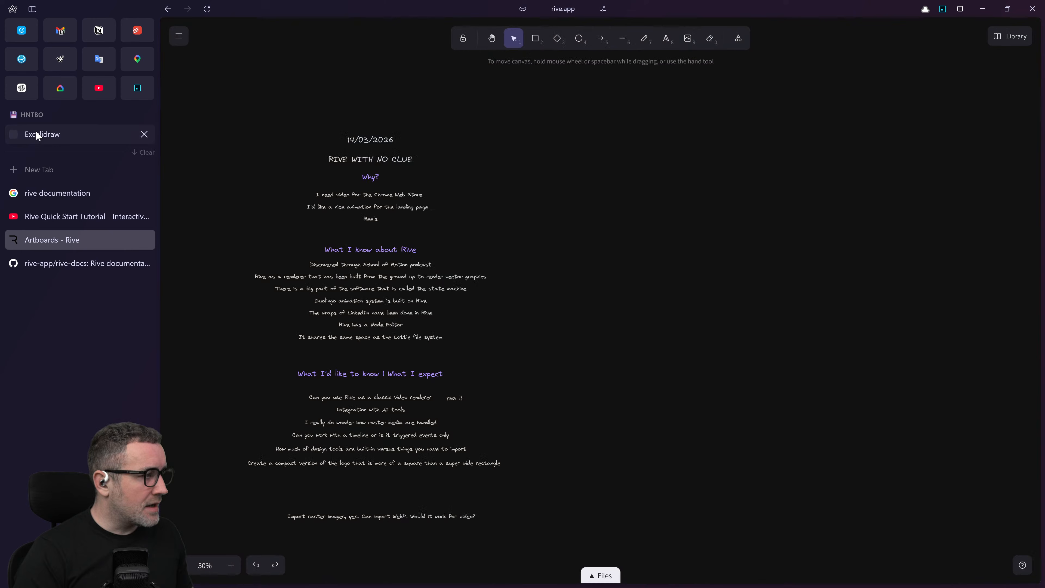
scroll(637, 345, "right", 2)
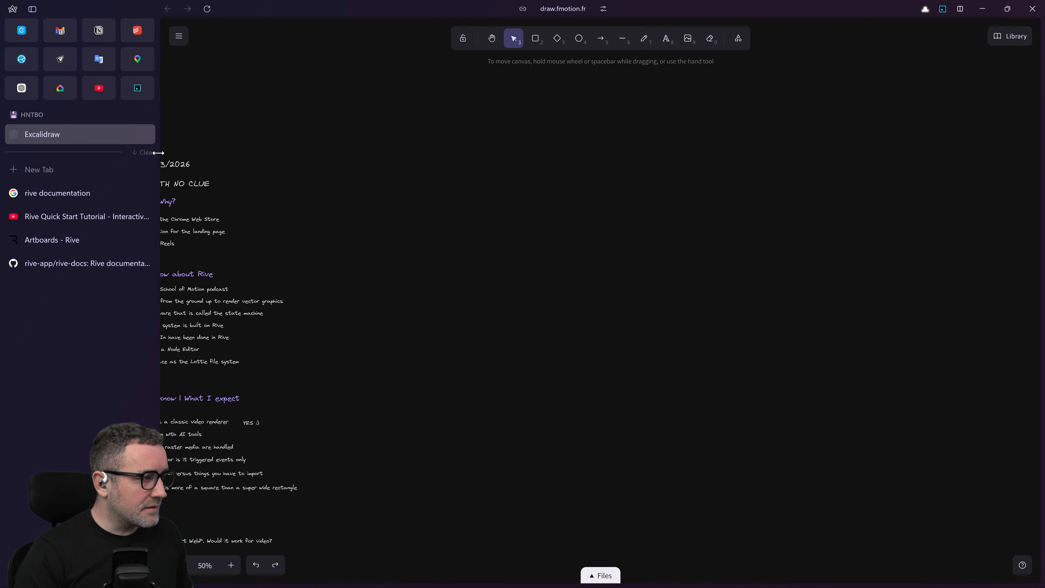
left_click(164, 164)
left_click(279, 163)
left_click(180, 163)
left_click(241, 190)
scroll(241, 190, "left", 3)
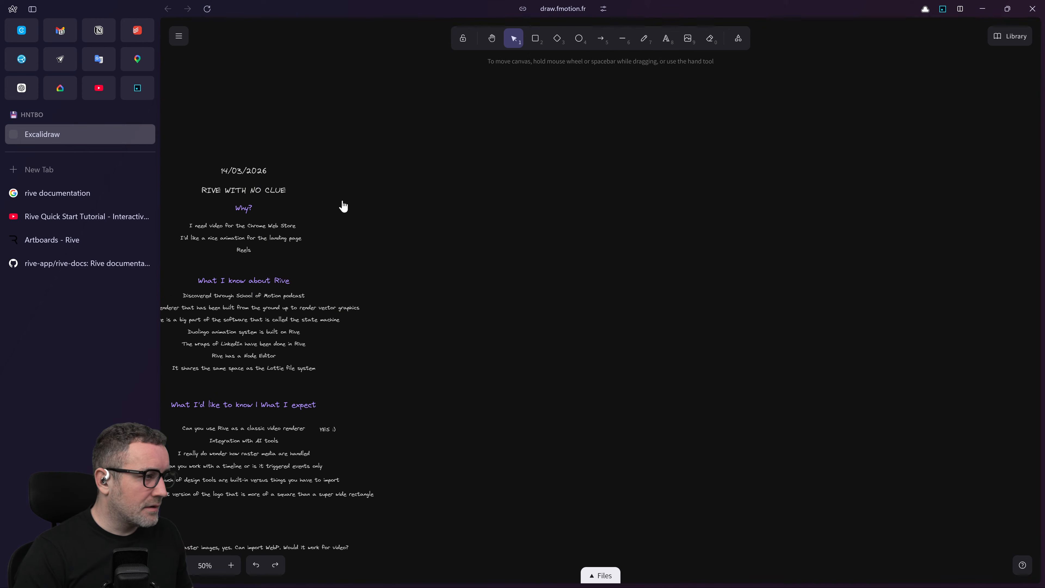
left_click(255, 170)
left_click_drag(254, 168, 328, 171)
left_click(498, 148)
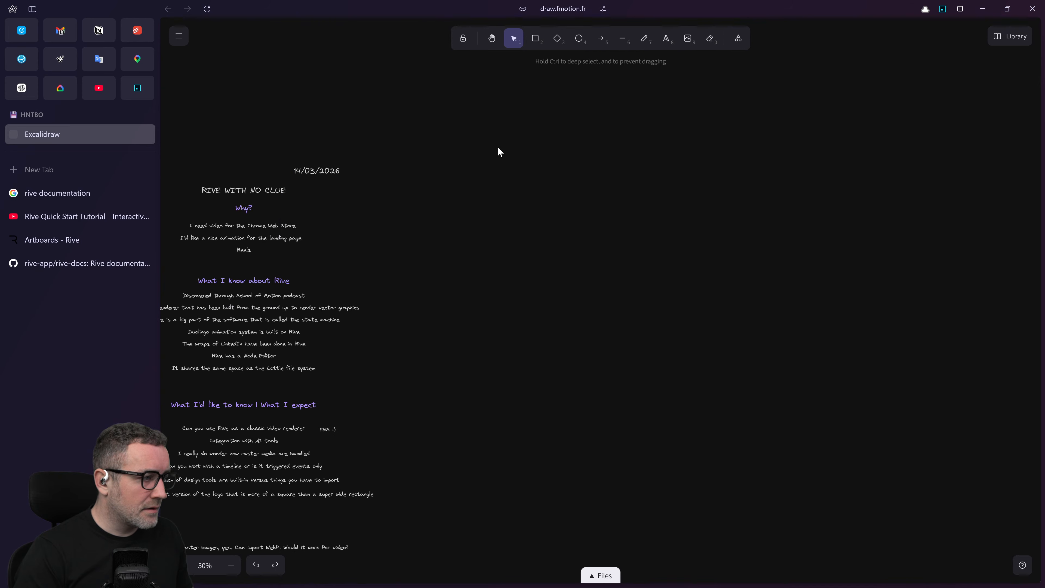
left_click_drag(498, 147, 585, 161)
key("ctrl+z")
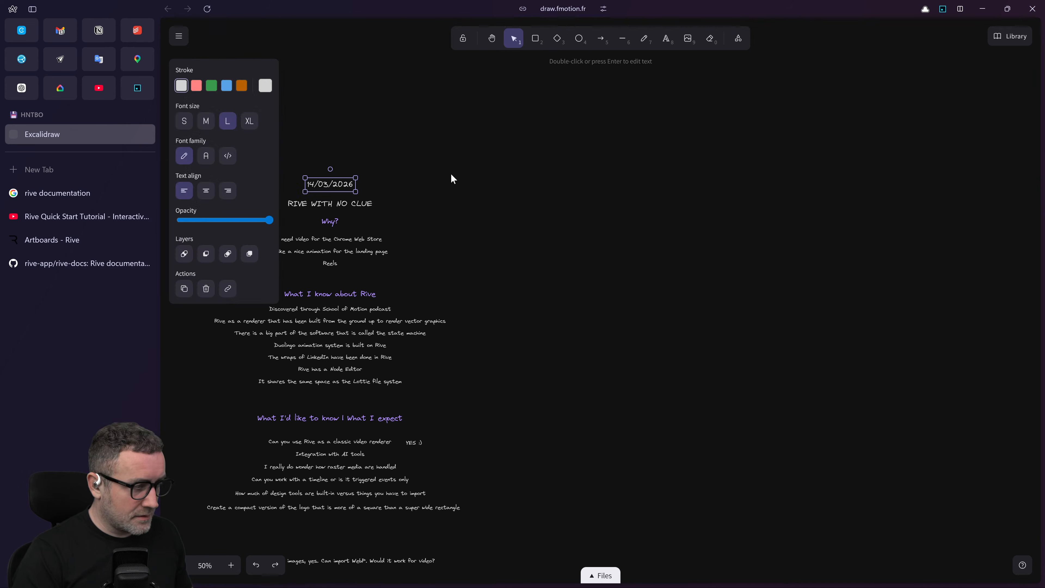
Step: Duplicate the 14/03/2026 heading into the empty area beside the notes and change the copy's text to 31/03/2026
left_click_drag(328, 181, 714, 181)
key("Return")
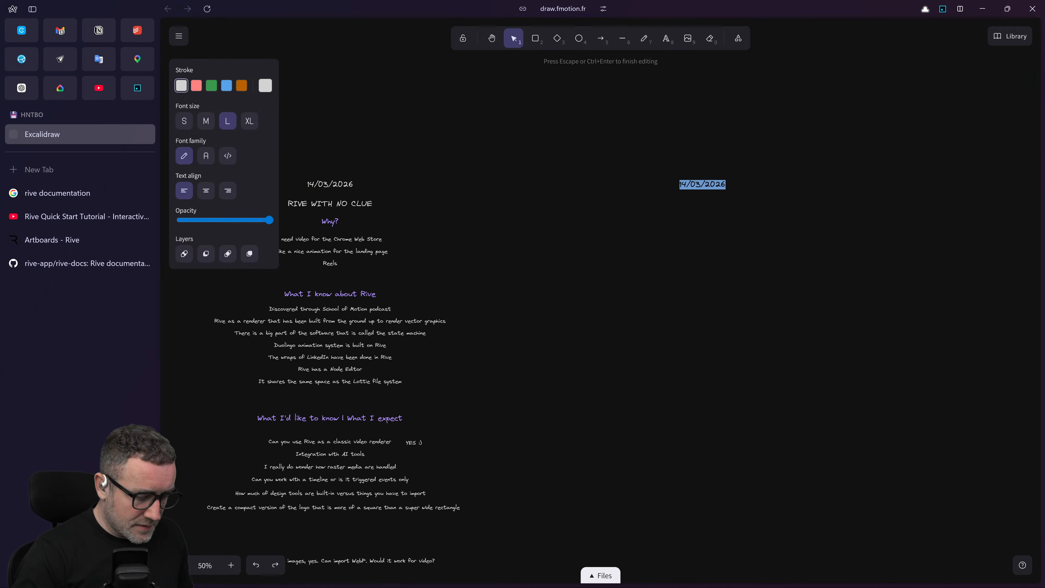
type(";date")
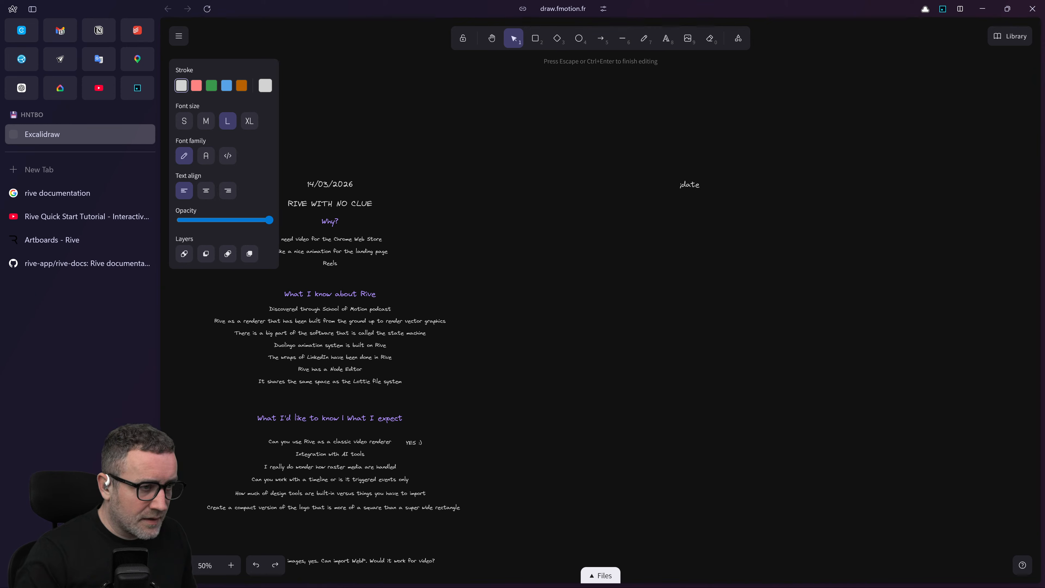
key("BackSpace")
key("BackSpace")
key("BackSpace")
key("BackSpace")
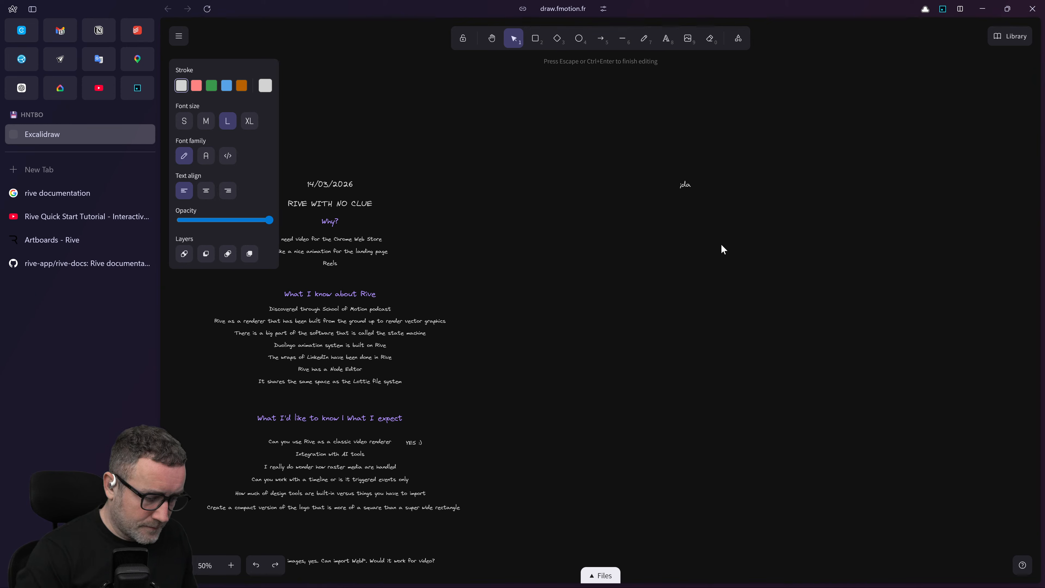
type("date")
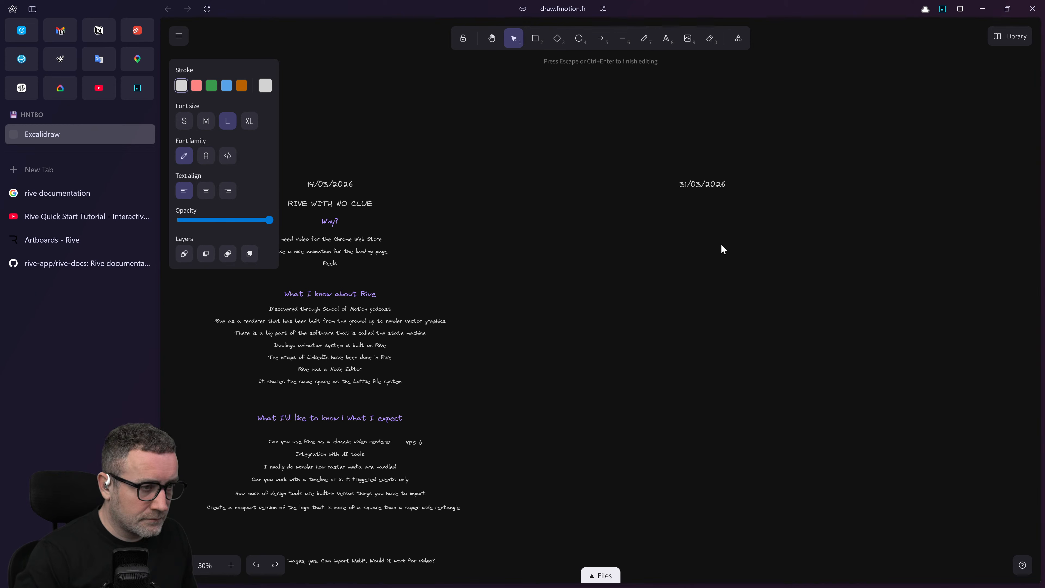
left_click(753, 229)
left_click_drag(754, 231, 701, 214)
left_click(643, 170)
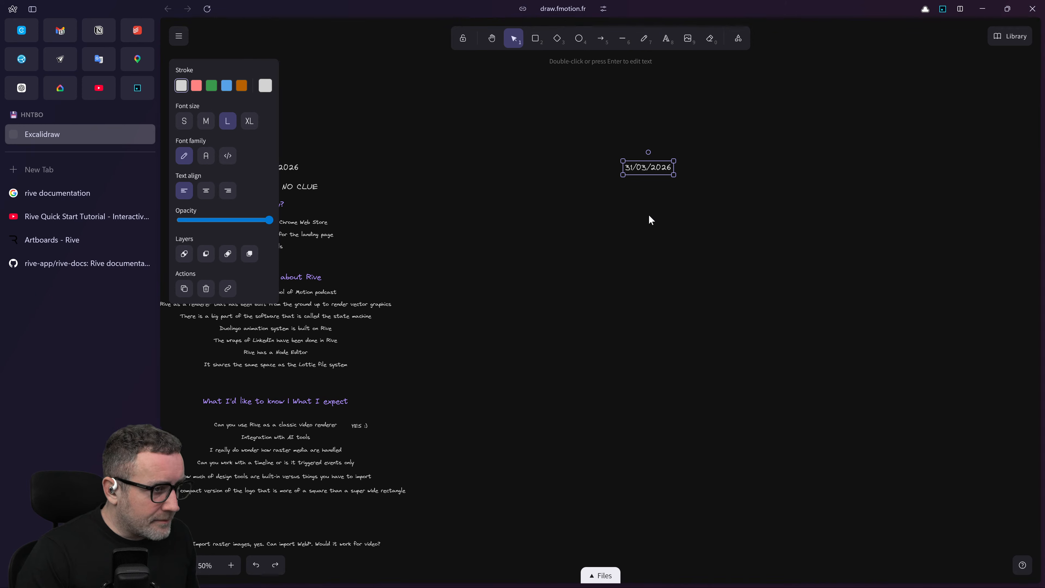
Step: Look over the dated notes on the board and the empty area around the 31/03/2026 heading
scroll(649, 219, "up", 3)
key("Delete")
key("e")
left_click_drag(644, 236, 587, 258)
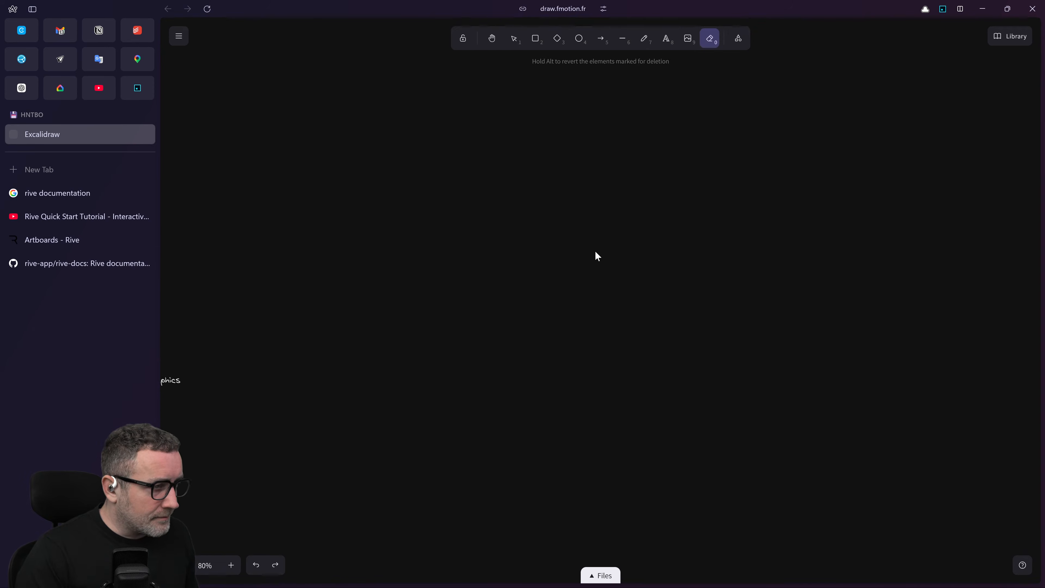
scroll(648, 223, "down", 1)
scroll(648, 227, "down", 1)
left_click_drag(649, 224, 607, 374)
scroll(631, 347, "down", 3)
scroll(632, 344, "down", 7)
left_click_drag(641, 240, 633, 503)
scroll(615, 449, "down", 2)
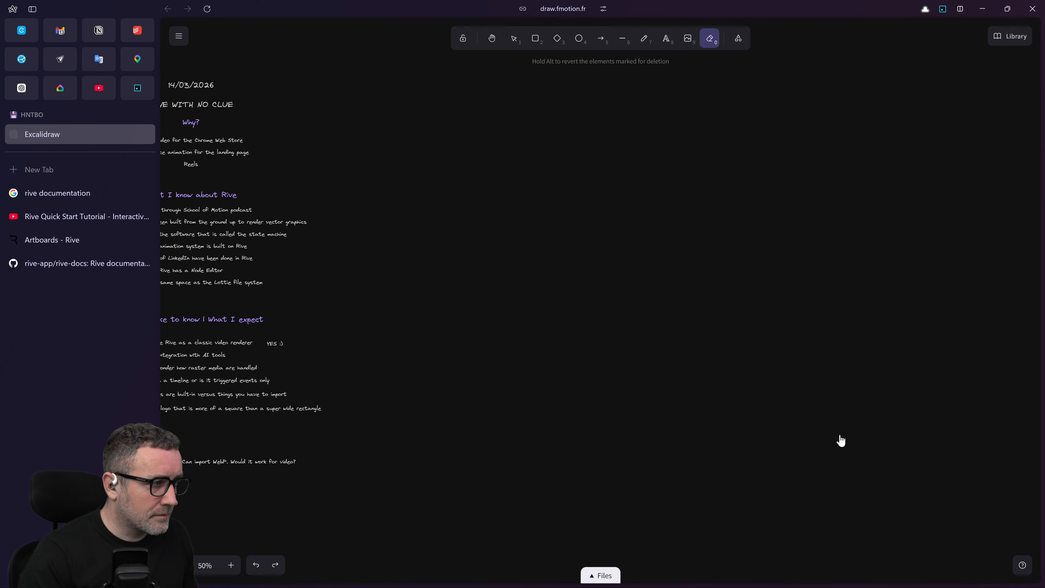
scroll(601, 373, "down", 2)
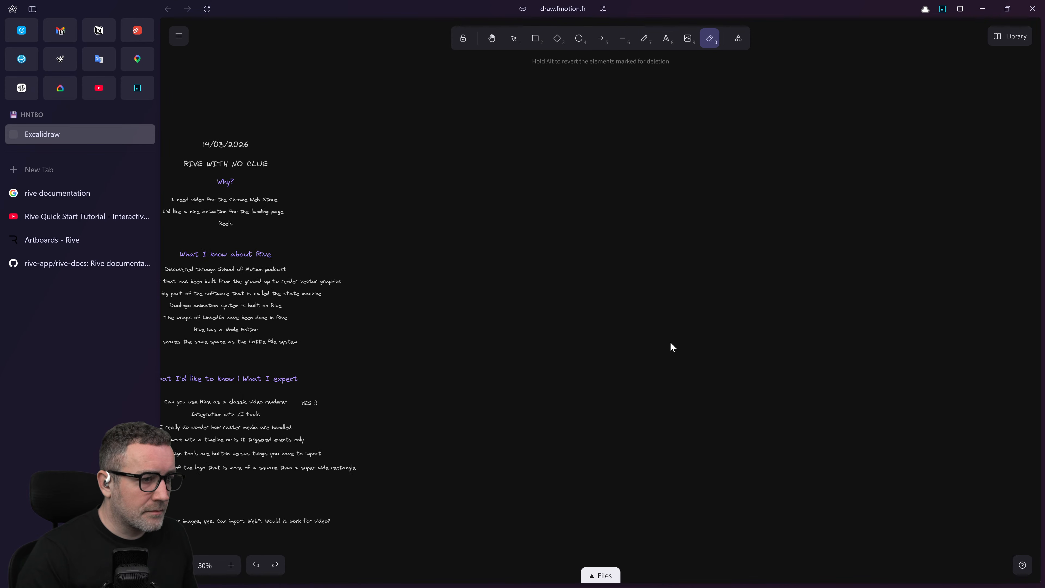
scroll(671, 342, "down", 1)
scroll(661, 307, "up", 5)
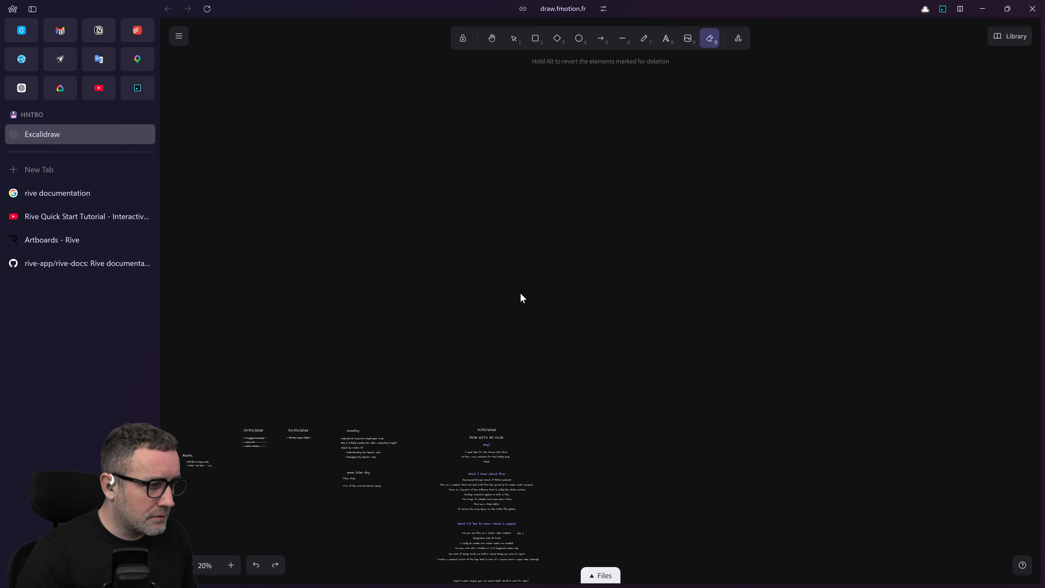
scroll(660, 399, "down", 5)
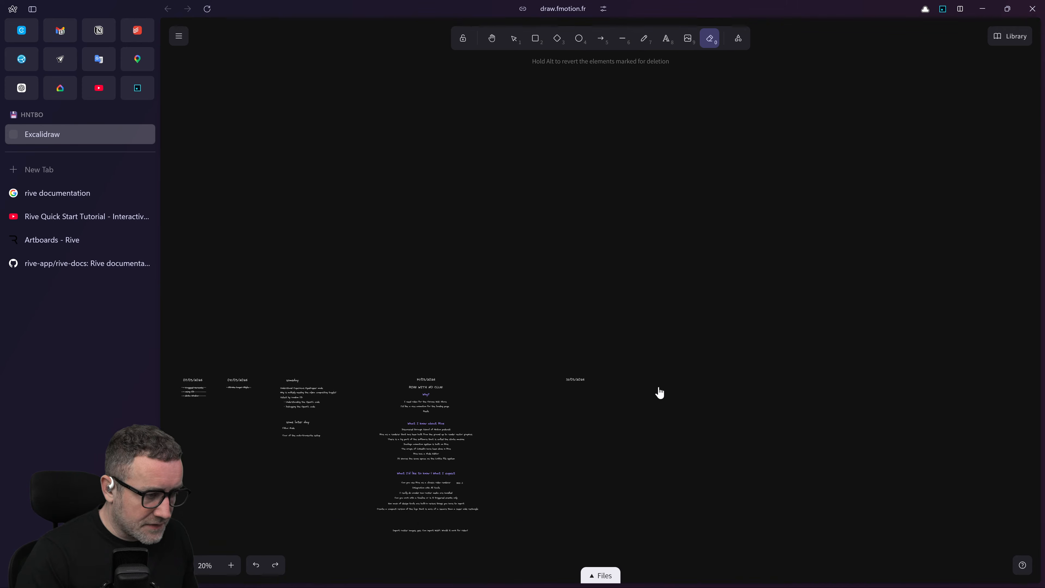
scroll(565, 333, "up", 5)
left_click_drag(626, 327, 628, 328)
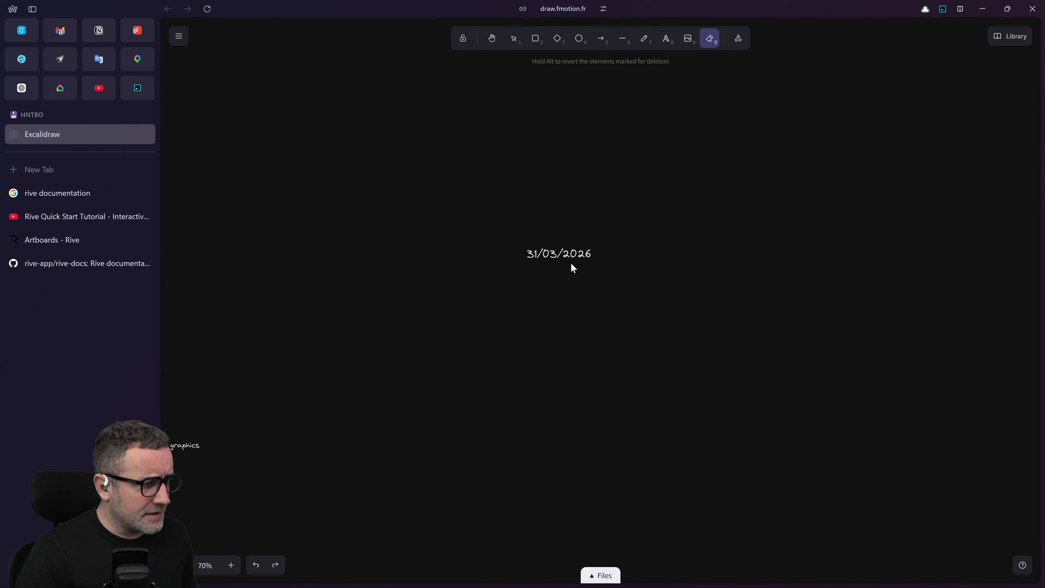
left_click(551, 256)
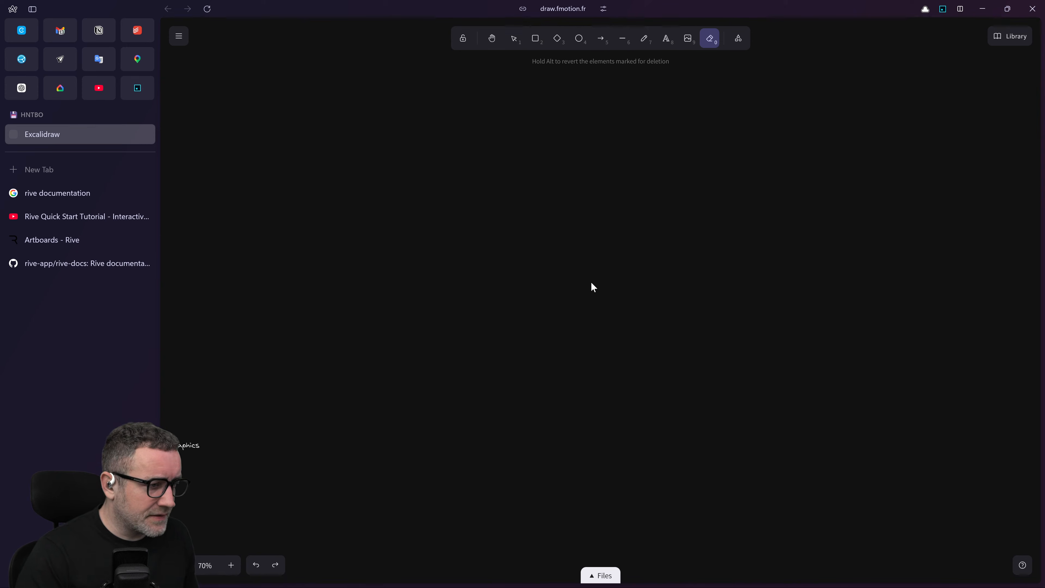
key("ctrl+z")
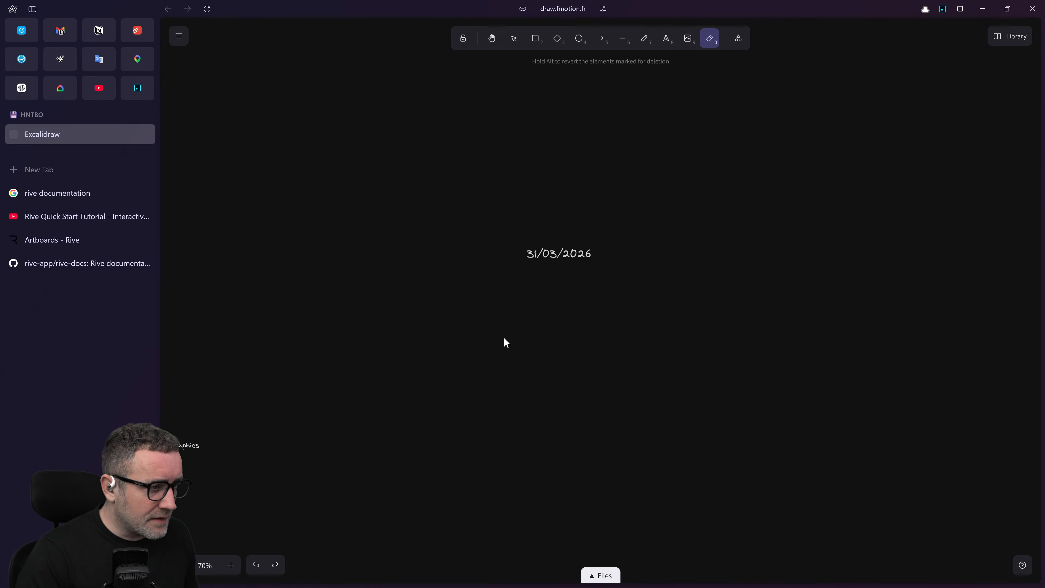
left_click_drag(598, 322, 552, 325)
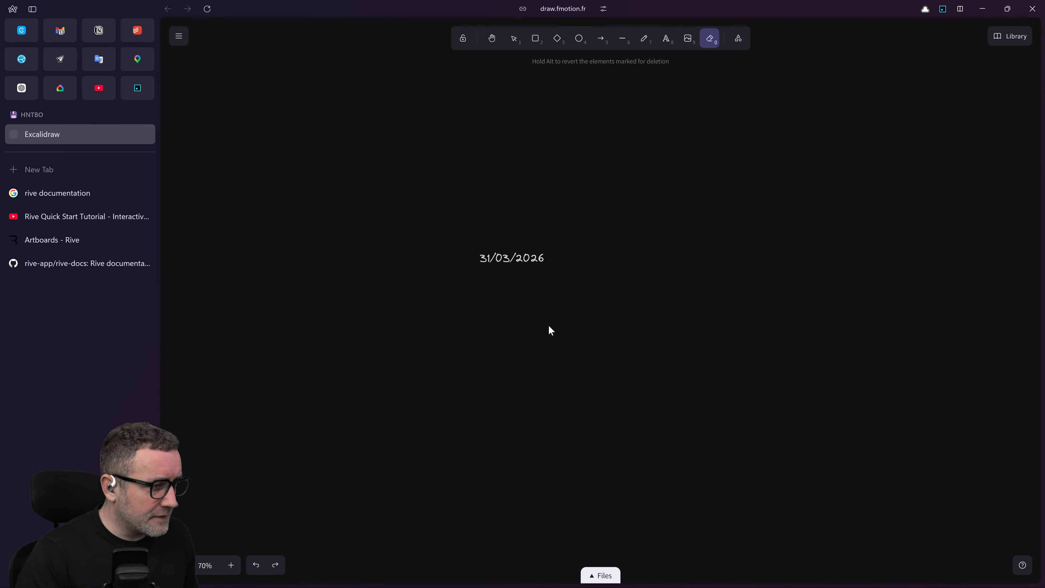
Step: Switch to the video player window with the recording 260331_1644.mp4
key("alt+Tab")
key("alt+Tab")
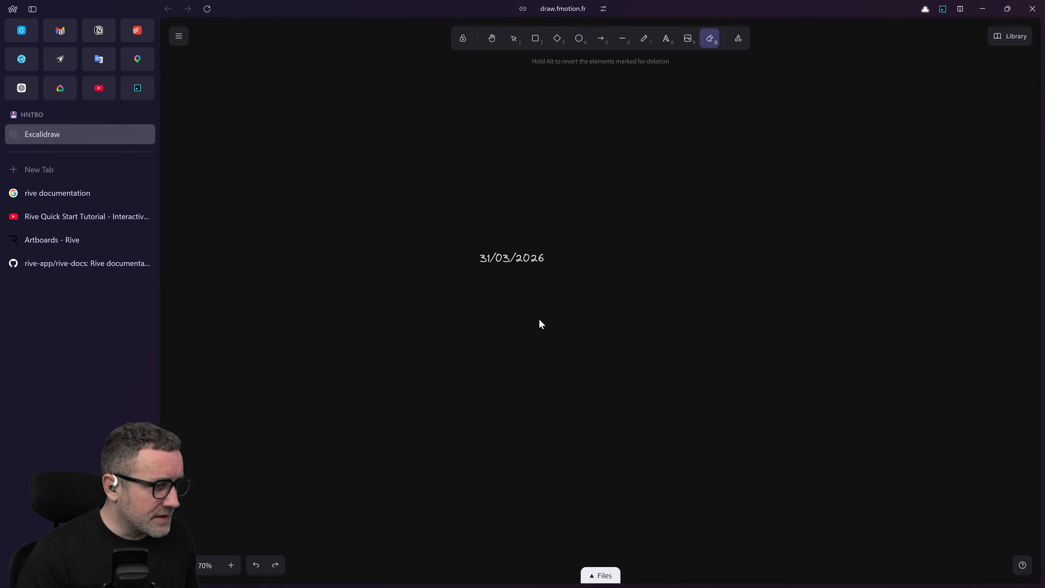
key("alt+Tab")
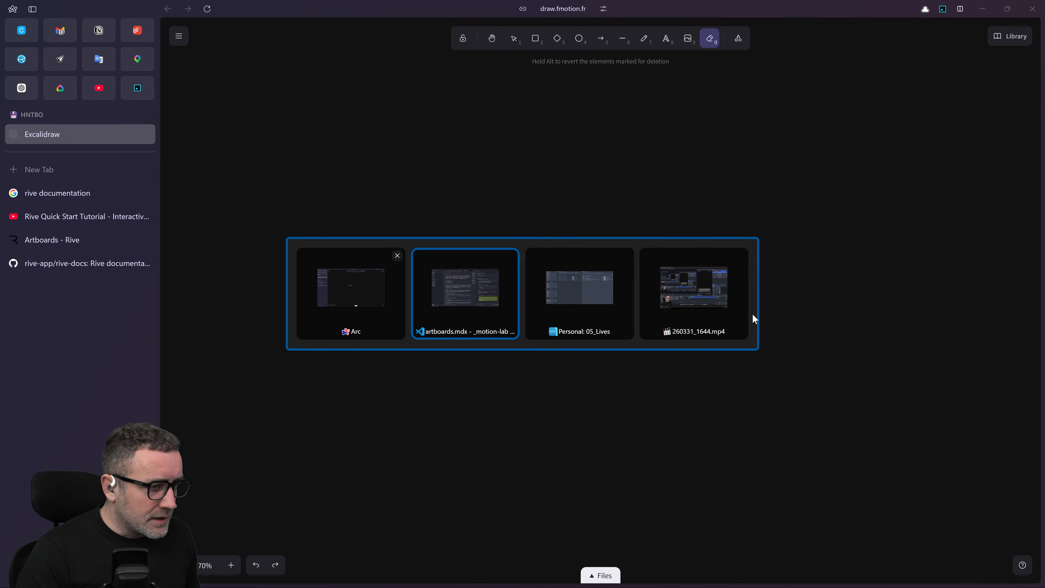
left_click(707, 311)
key("alt+Tab")
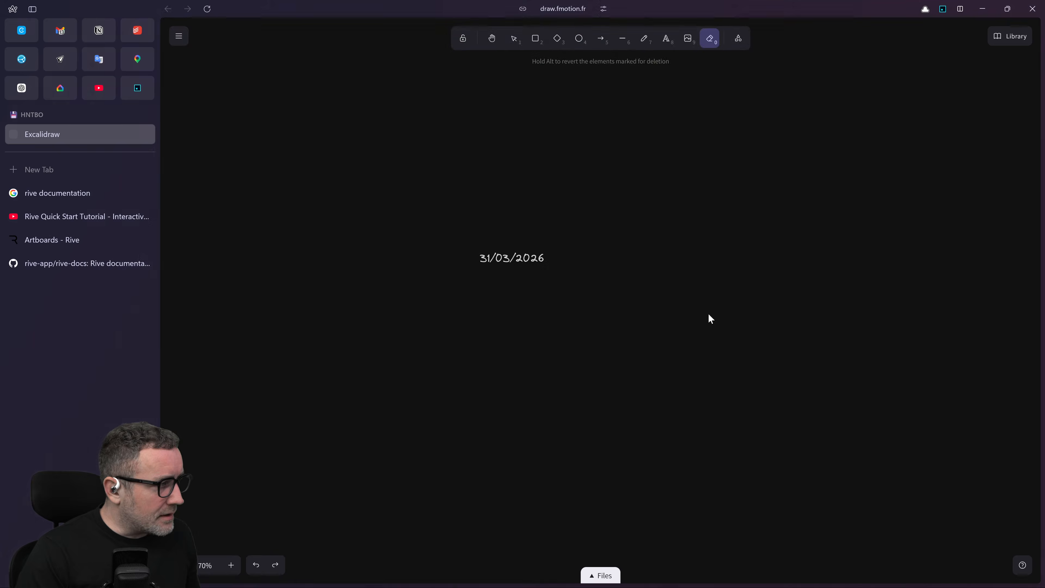
key("alt+Tab")
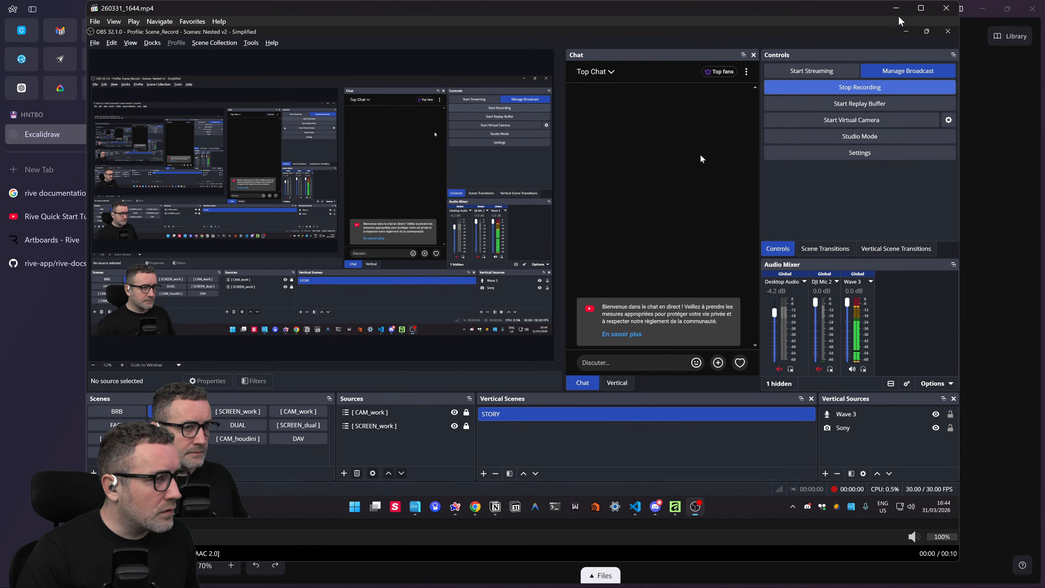
Step: Close the video player and switch back to the Hug & Fill file in Rive
left_click(945, 8)
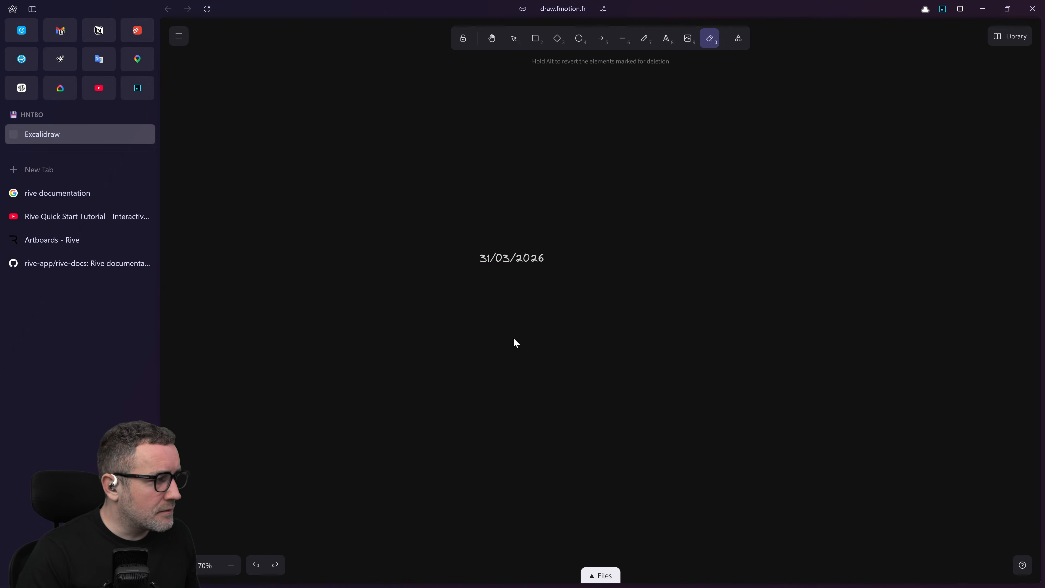
key("ctrl+super+Right")
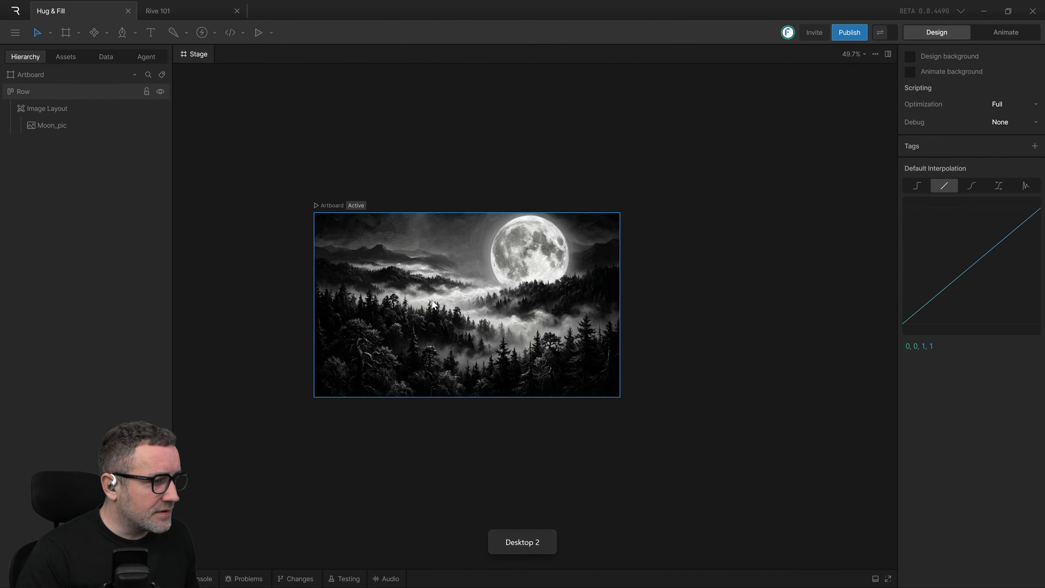
Step: Move Moon_pic out of Image Layout so it sits directly under Row, above the emptied layout
left_click(449, 309)
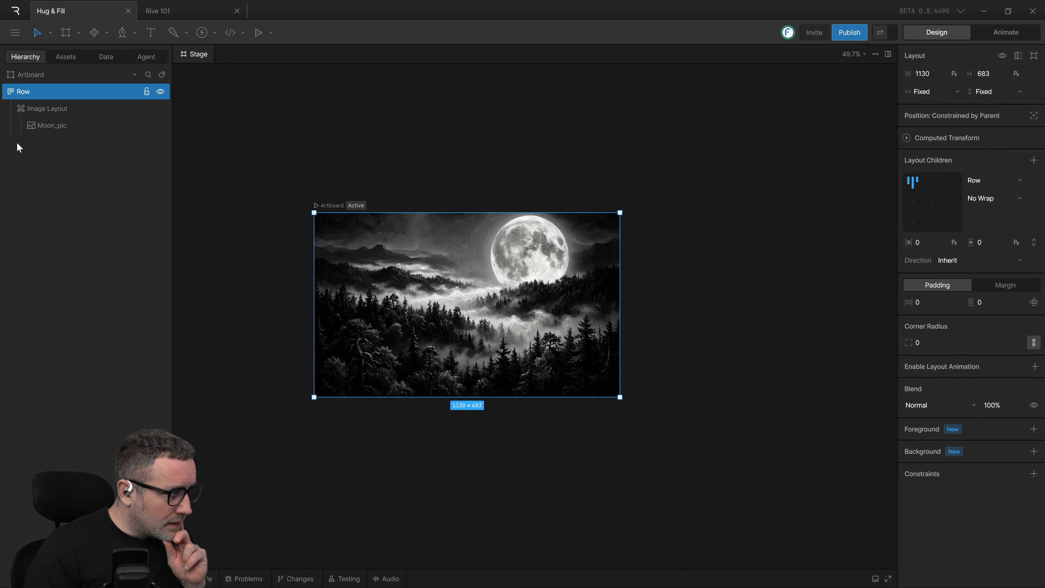
left_click(43, 106)
left_click(22, 109)
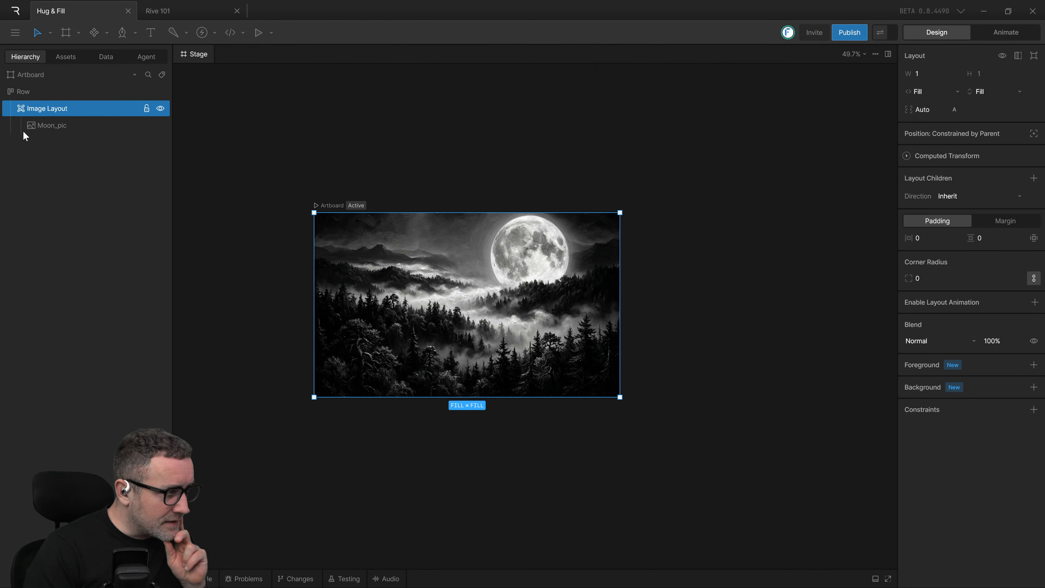
left_click_drag(44, 123, 52, 100)
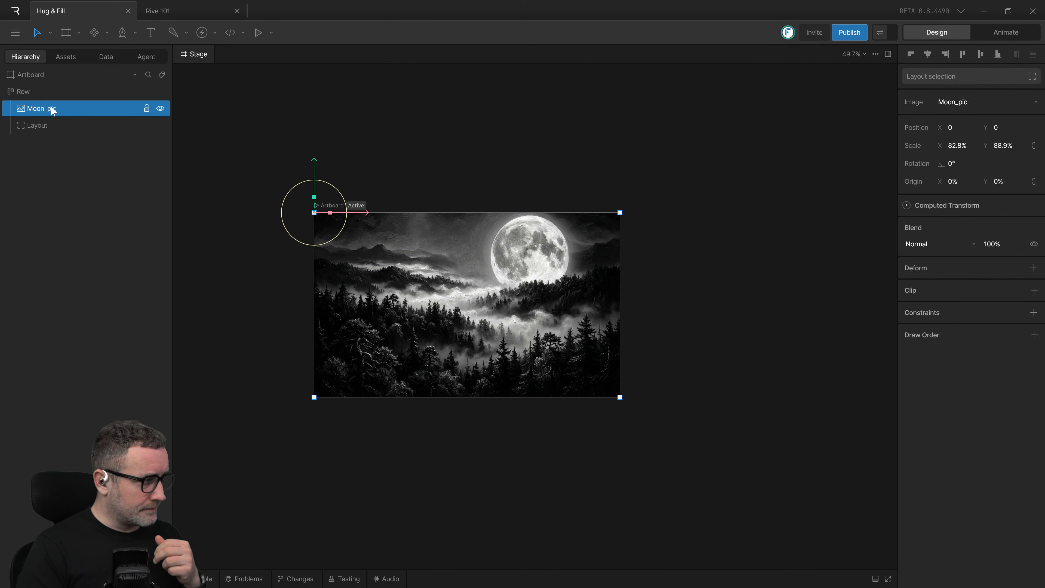
left_click(38, 122)
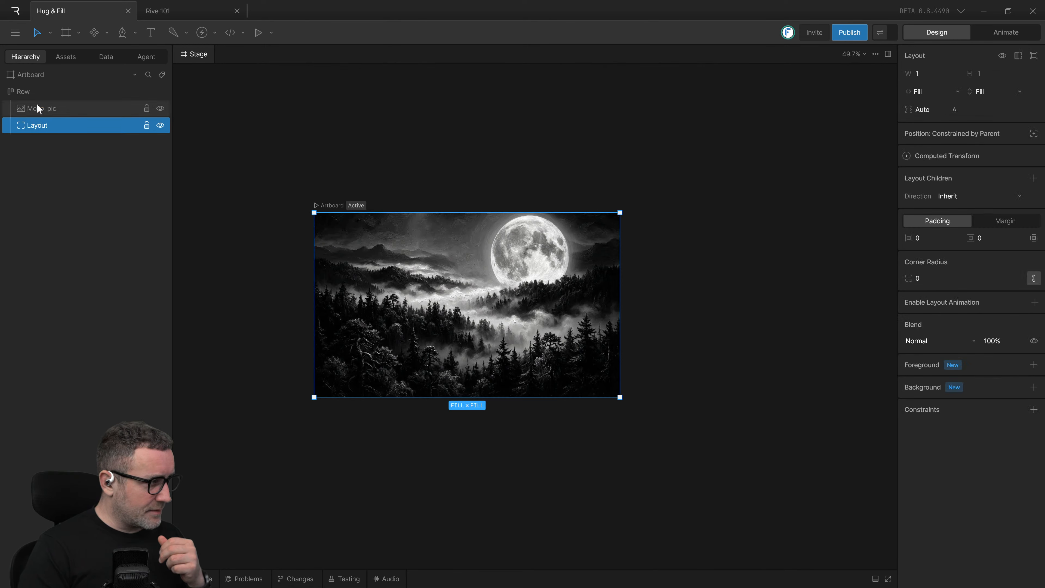
Step: Shift Moon_pic down to Y 260.5 and resize the Row to about 1157 × 358 px
left_click(37, 103)
left_click_drag(313, 175, 313, 245)
left_click(124, 98)
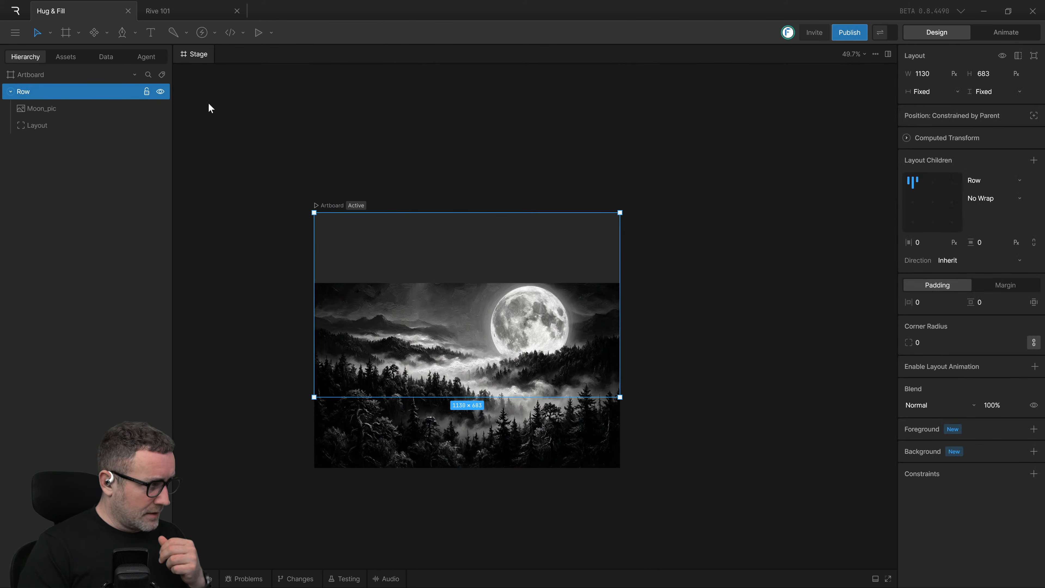
left_click_drag(604, 394, 627, 309)
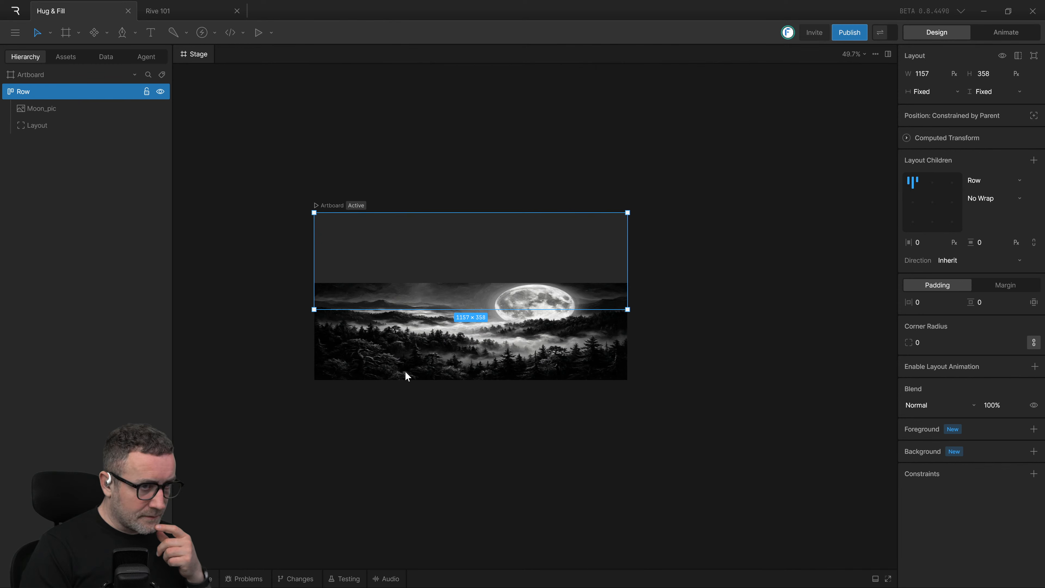
Step: Nest Moon_pic back inside the empty Layout under Row
left_click(39, 115)
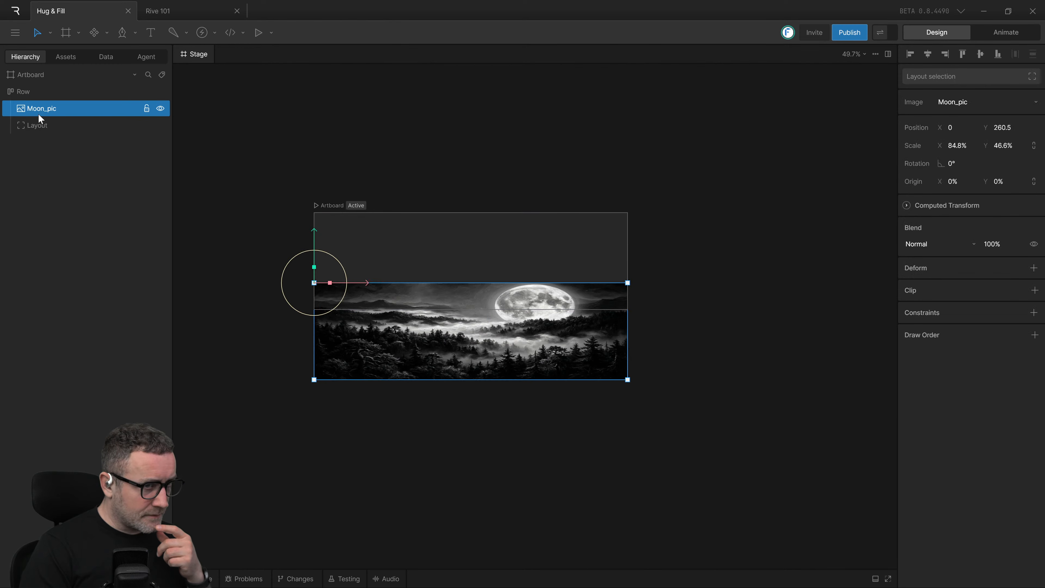
left_click(34, 122)
mouse_move(34, 111)
left_mouse_down()
mouse_move(37, 131)
mouse_move(36, 122)
left_mouse_up()
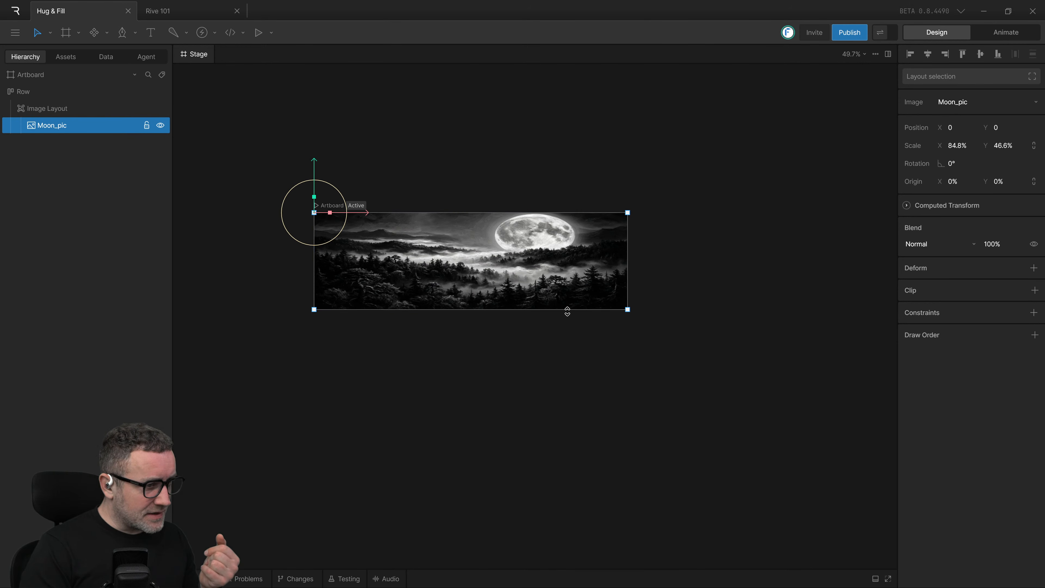
Step: Enlarge the Row to about 1072 × 753 px with the image nested in its layout
left_click(27, 90)
left_click(42, 109)
left_click(33, 92)
left_click_drag(628, 309, 604, 416)
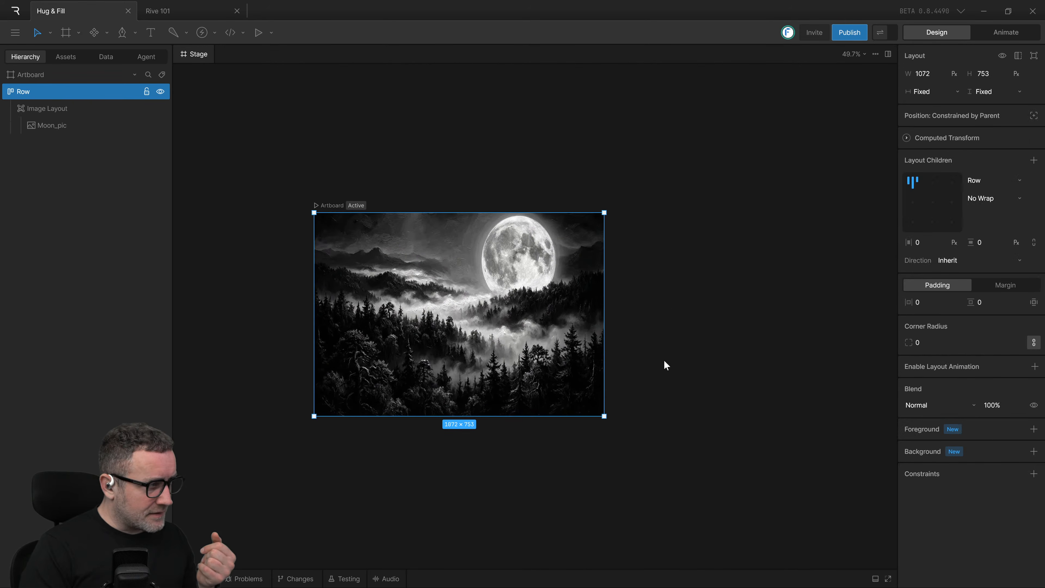
Step: Take Moon_pic out of Image Layout, nest it back inside and shift it down to Y 339
left_click_drag(51, 124, 51, 107)
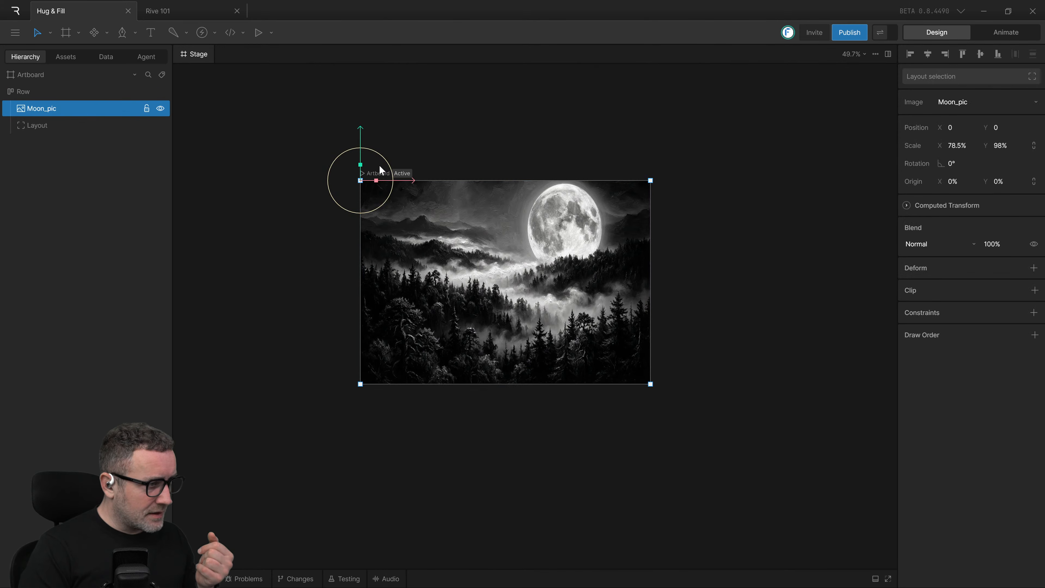
left_click_drag(20, 110, 70, 118)
left_click_drag(360, 147, 360, 241)
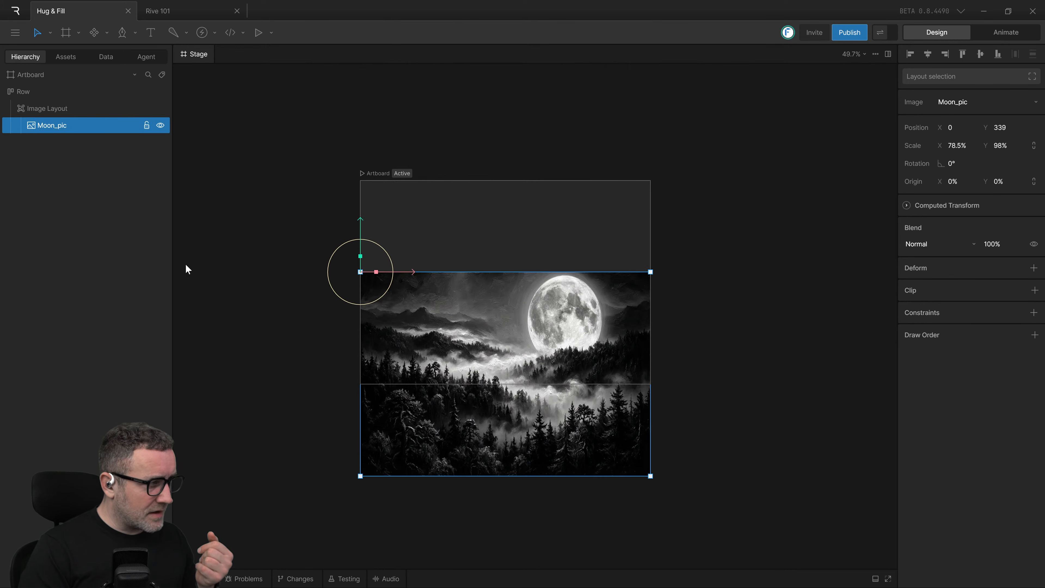
Step: Resize the Row to about 1092 × 667 px while the nested image is offset
left_click(288, 423)
left_click(21, 93)
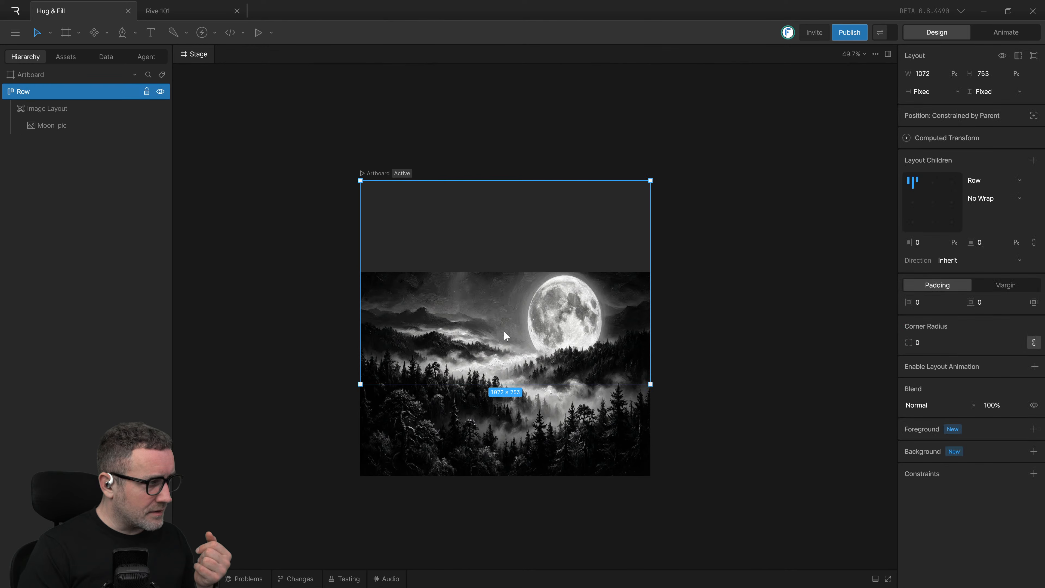
left_click_drag(650, 384, 656, 360)
Step: Move Moon_pic out of Image Layout directly under Row and return it to the layout
left_click_drag(51, 125, 62, 100)
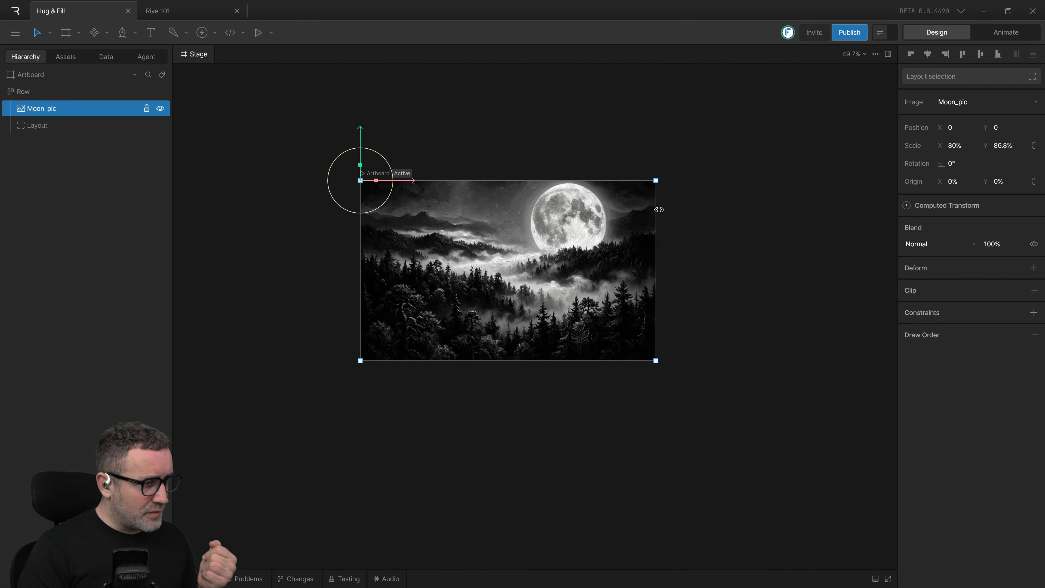
mouse_move(38, 115)
left_mouse_down()
mouse_move(49, 116)
mouse_move(40, 125)
left_mouse_up()
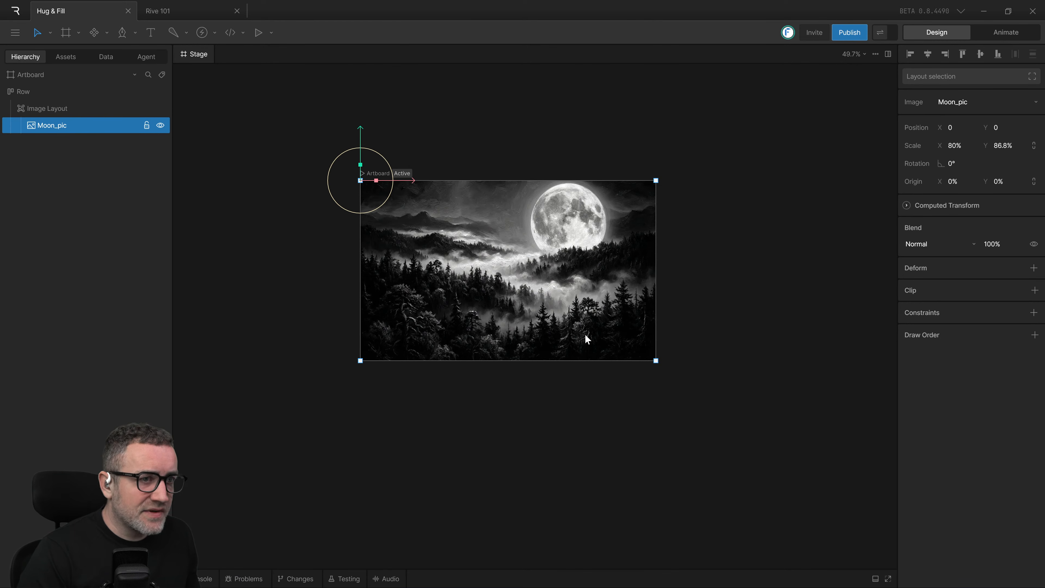
scroll(534, 305, "up", 1)
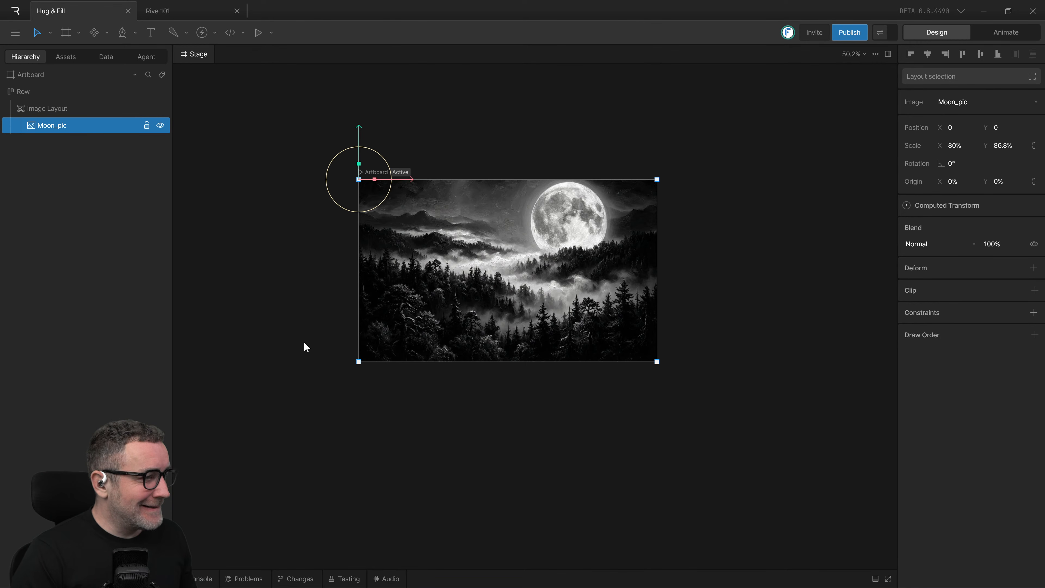
Step: Try resizing Image Layout to about 677 × 1125 px and undo the resize
left_click(32, 113)
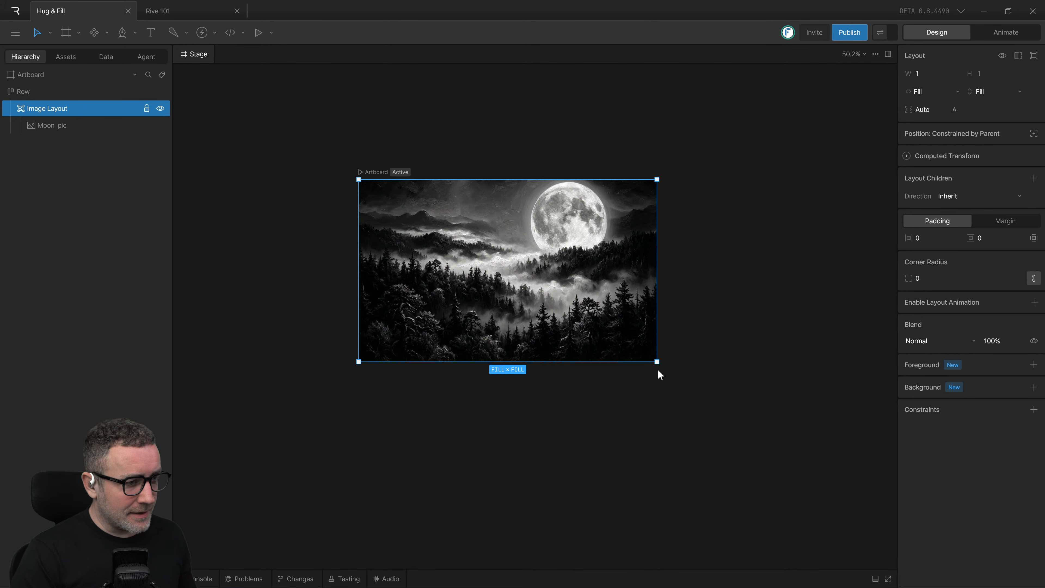
left_click_drag(628, 375, 539, 489)
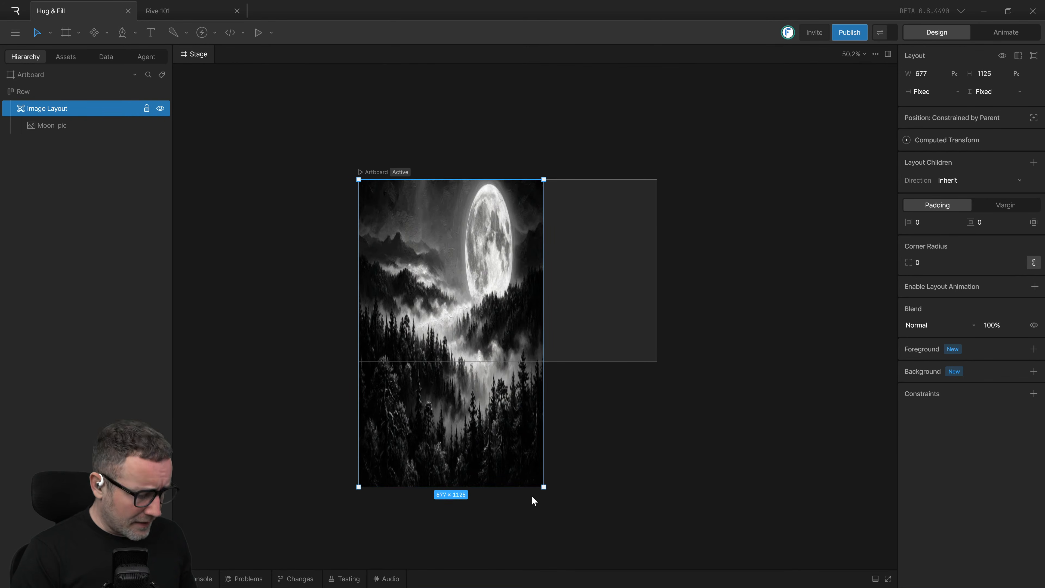
key("ctrl+z")
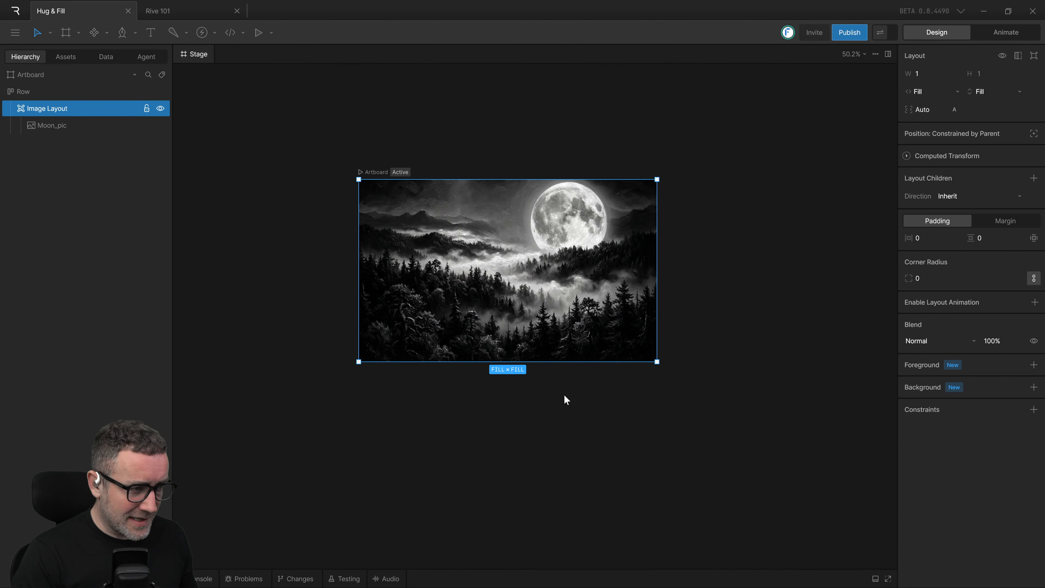
Step: Set both the width and height sizing of the Row to Fill
left_click(24, 92)
left_click(948, 91)
left_click(943, 99)
left_click(1016, 83)
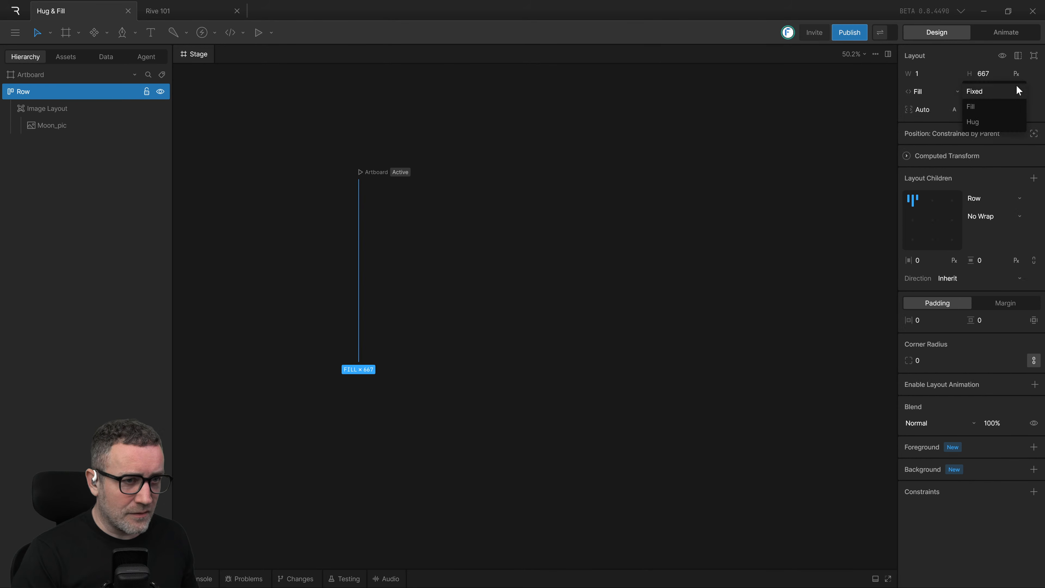
left_click(990, 107)
left_click(989, 91)
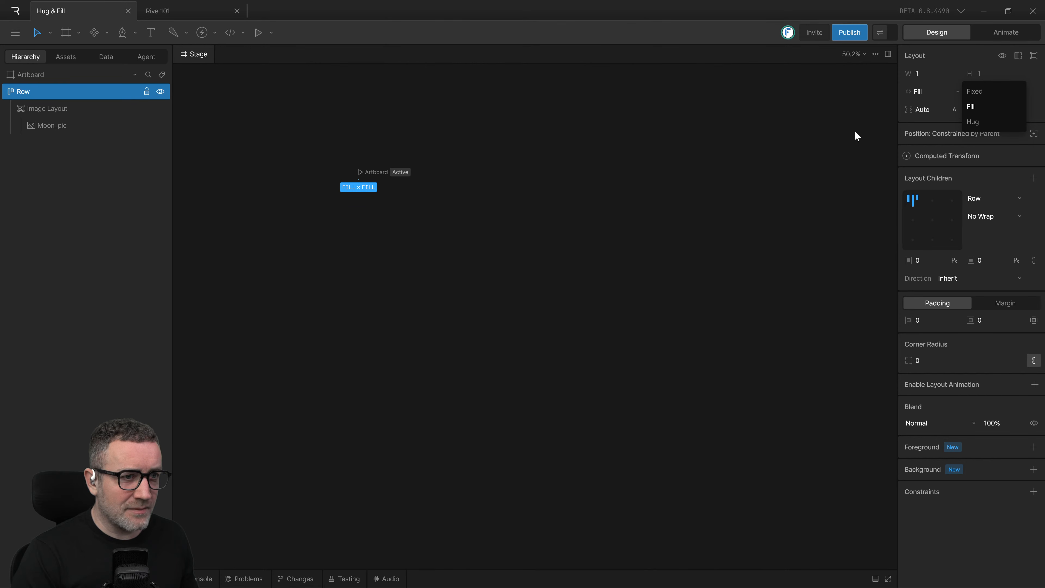
left_click(866, 144)
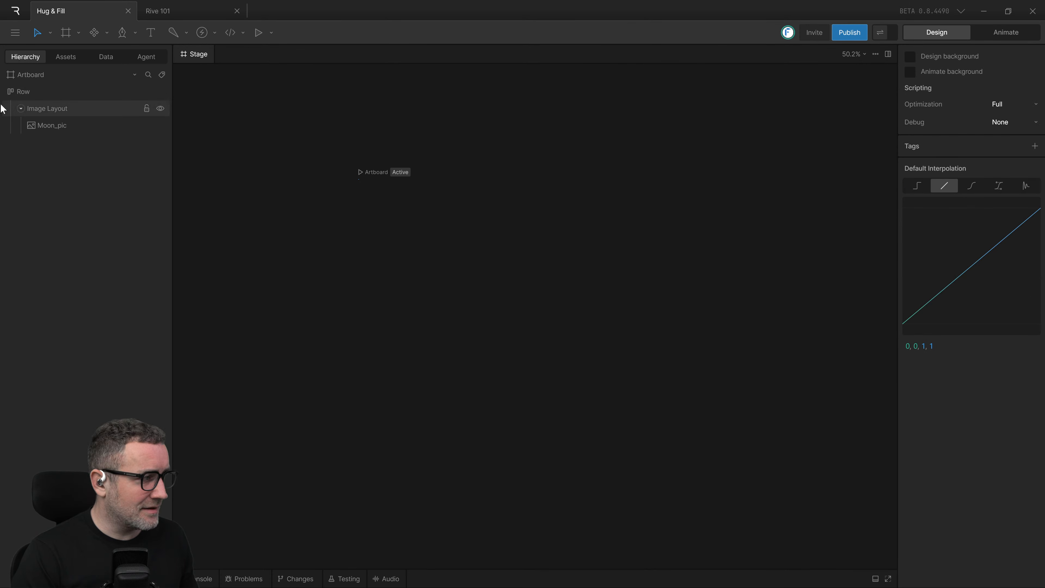
Step: Set both the height and width sizing of the Row to Hug
left_click(30, 91)
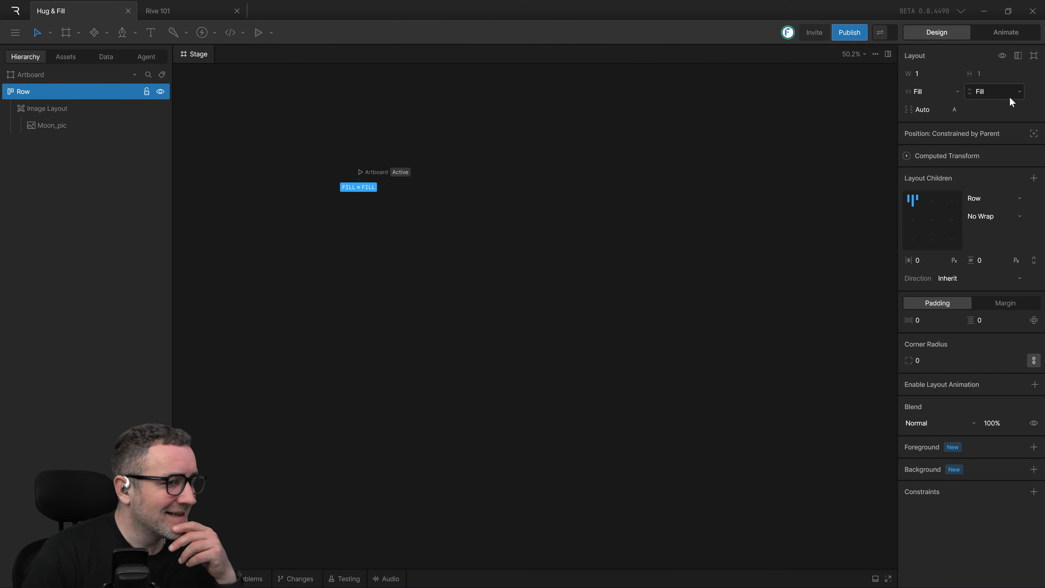
left_click(1015, 92)
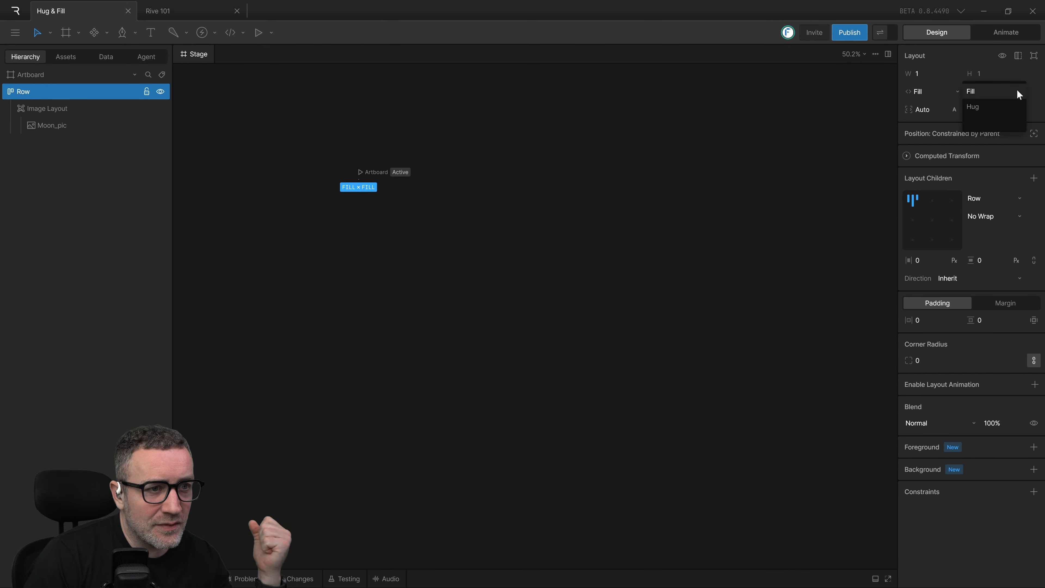
left_click(1002, 122)
left_click(911, 92)
left_click(914, 122)
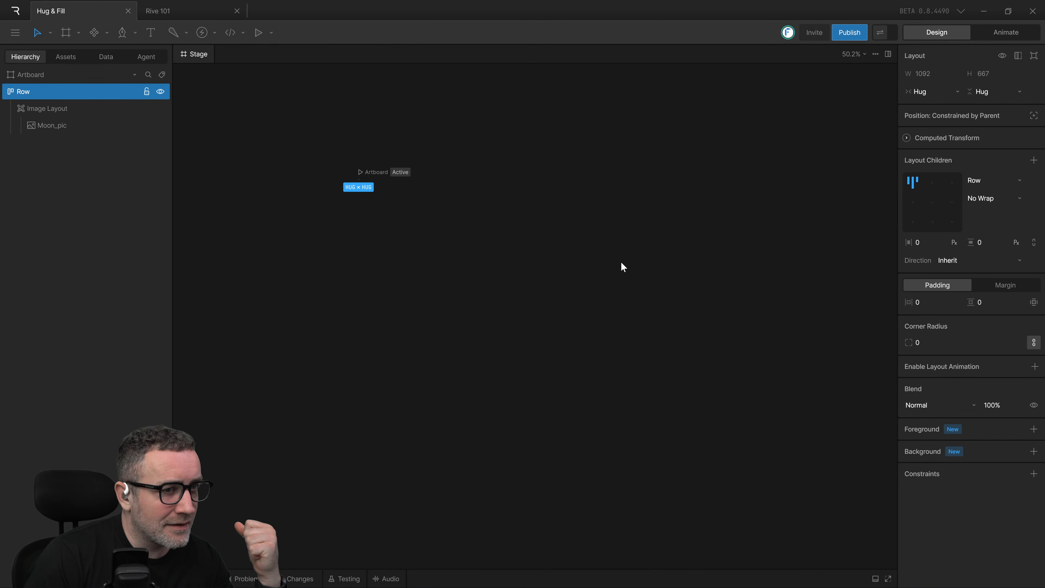
Step: Compare the sizing of Image Layout and Row, and set the Row's width and height sizing to Fixed
left_click(41, 107)
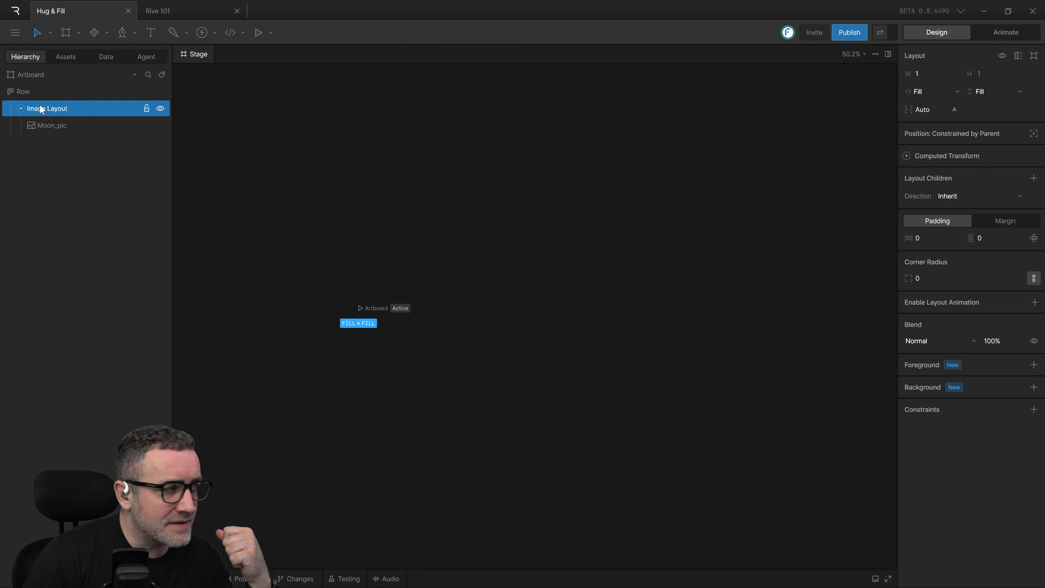
left_click(36, 93)
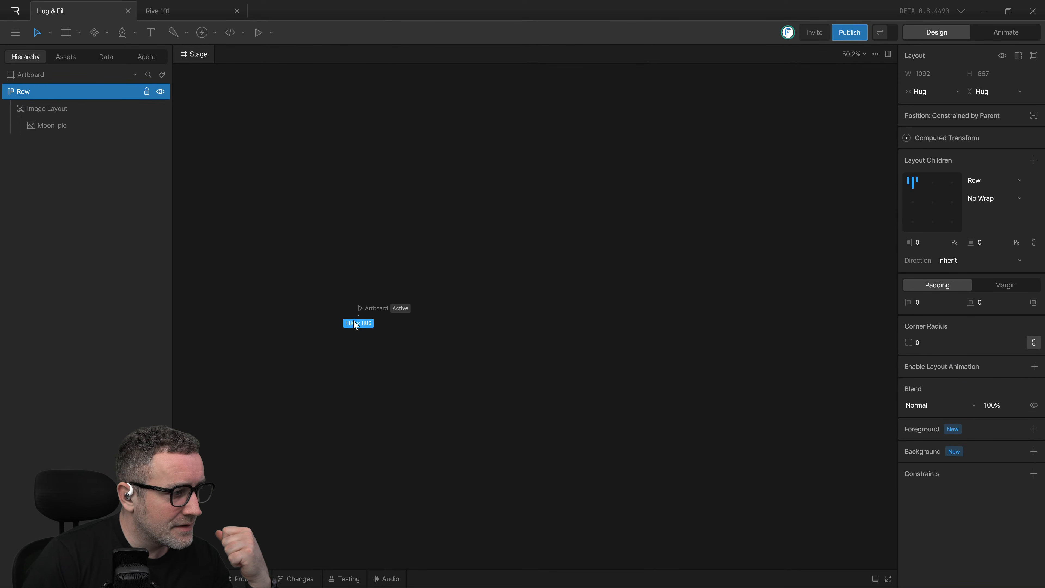
left_click(955, 93)
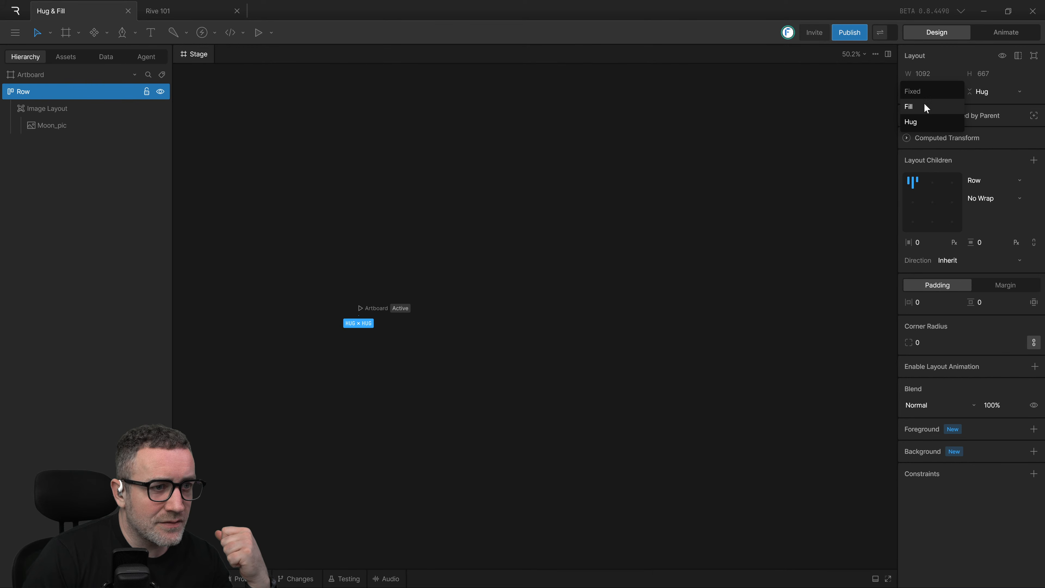
left_click(926, 93)
left_click(1016, 93)
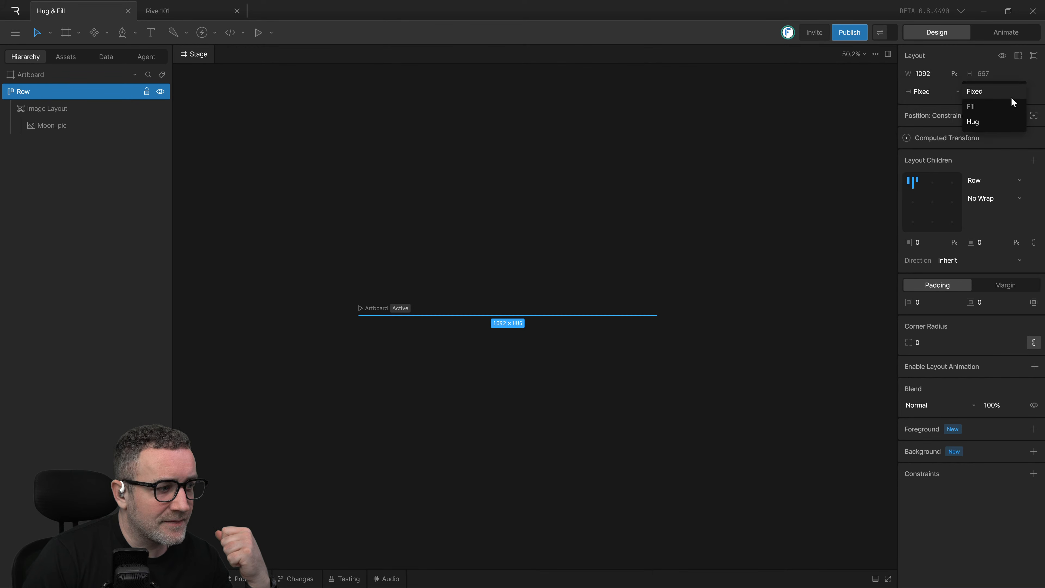
left_click(989, 96)
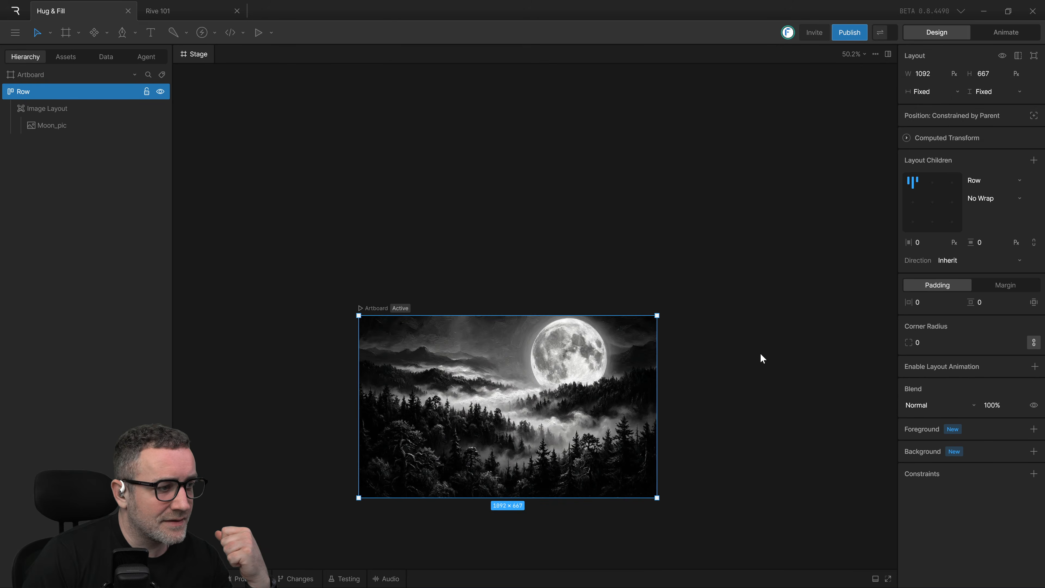
Step: Shrink the Row to about 1024 × 618 px
scroll(703, 394, "down", 1)
left_click_drag(657, 472, 637, 453)
left_click_drag(730, 425, 753, 314)
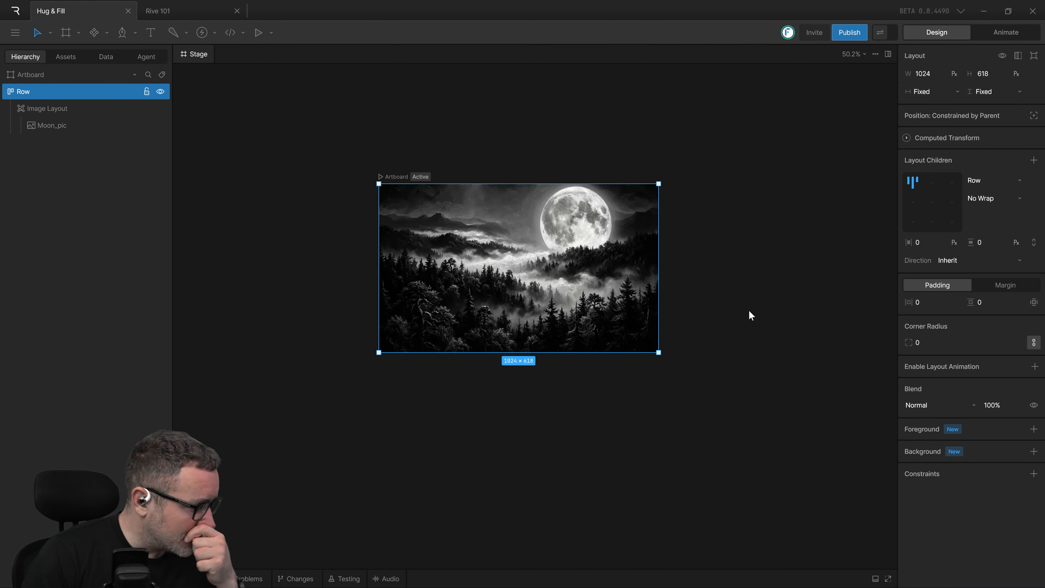
Step: Duplicate Image Layout with its moon picture inside the Row and select the Row
left_click(41, 109)
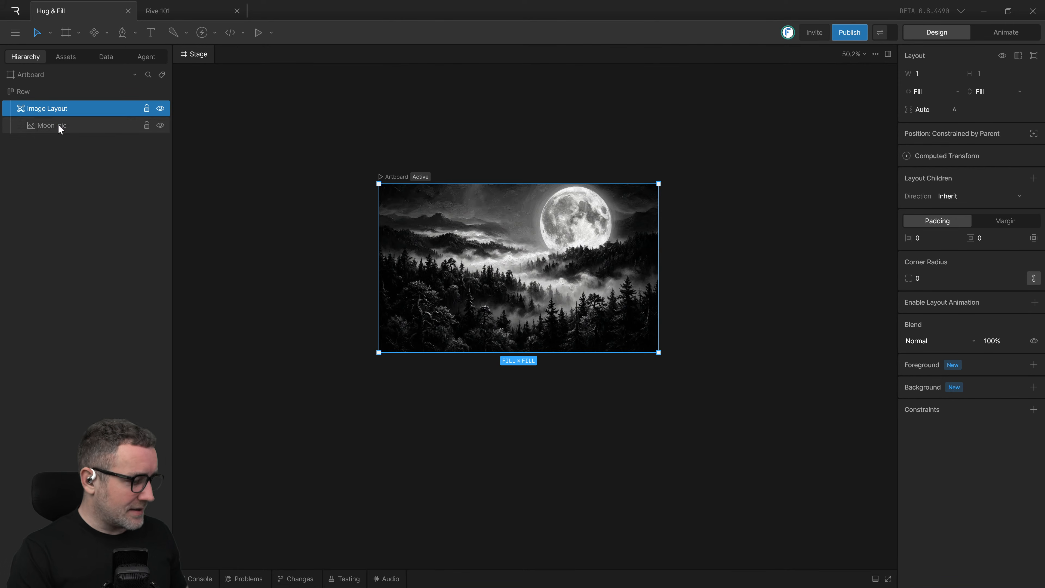
key("ctrl+d")
left_click(607, 387)
left_click(531, 286)
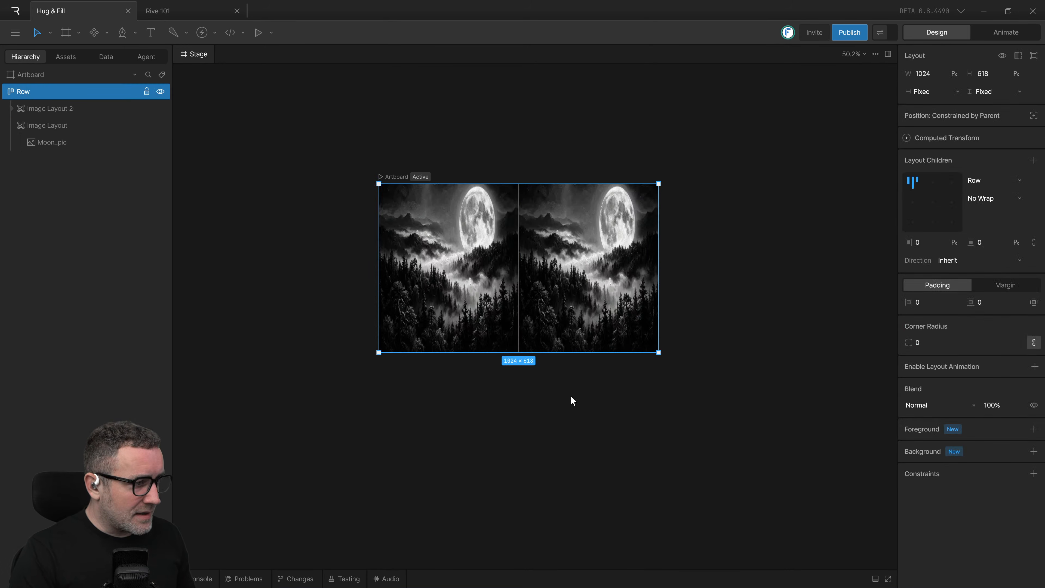
scroll(544, 265, "up", 2)
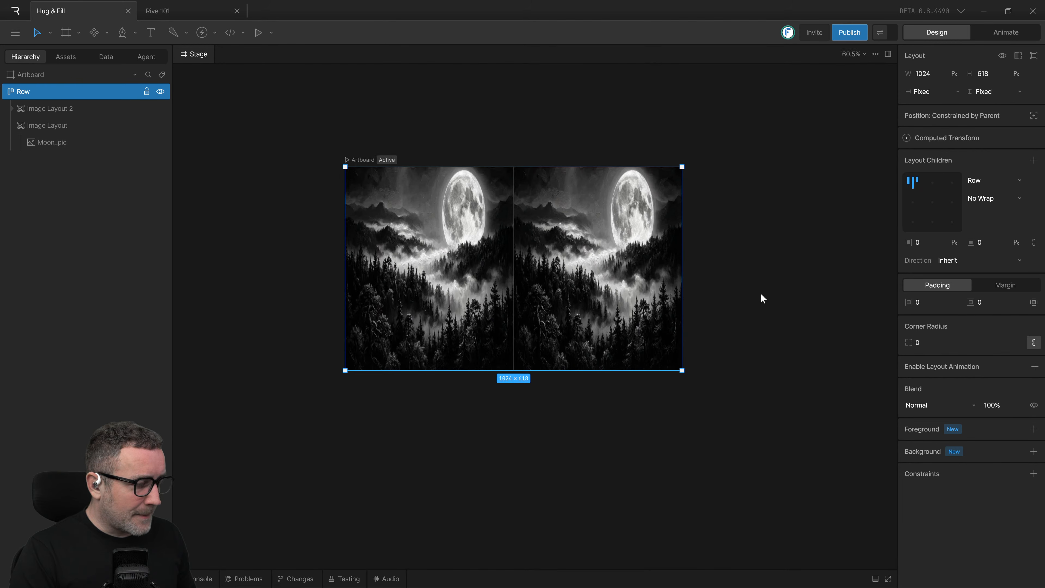
Step: Set the height sizing of both image layouts inside the Row to Fixed
left_click_drag(748, 292, 765, 274)
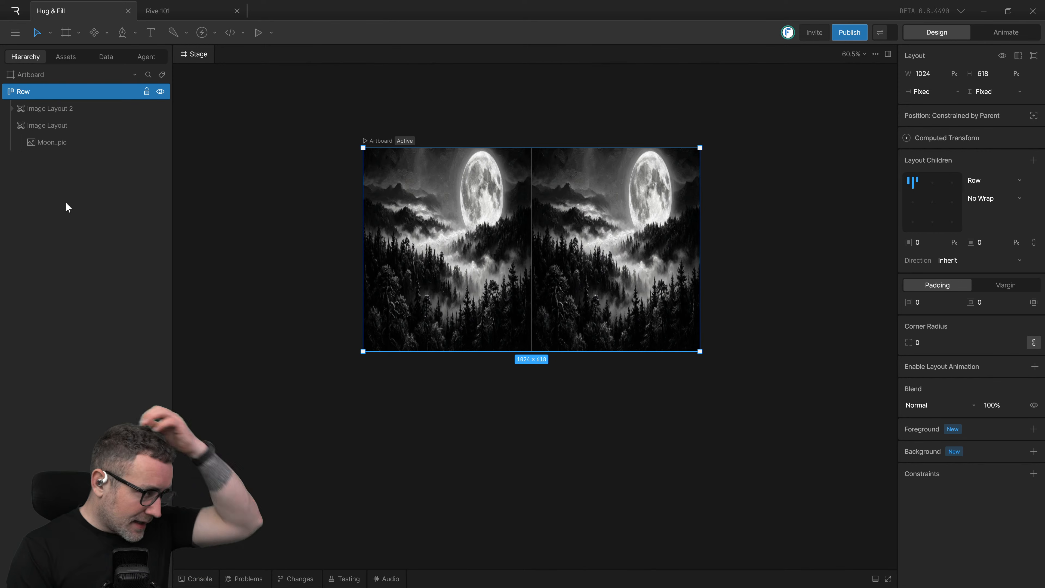
left_click(38, 124)
left_click(41, 109, "shift")
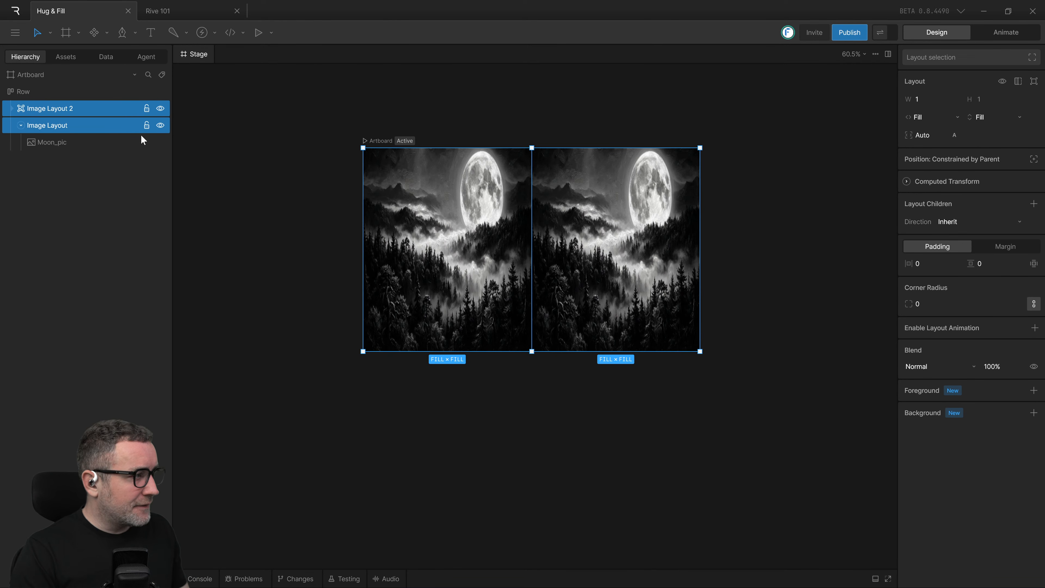
left_click(1011, 117)
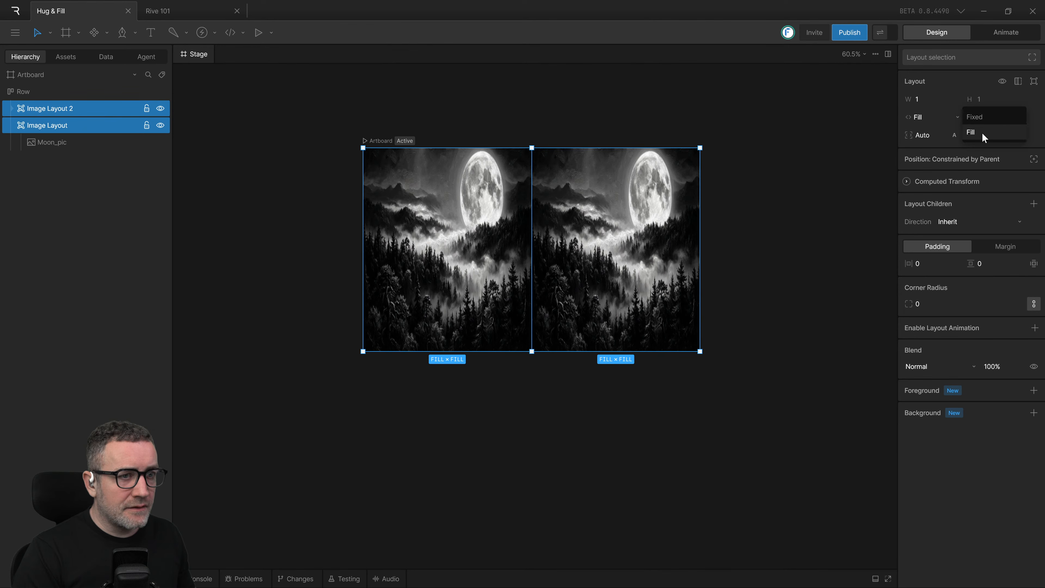
left_click(978, 118)
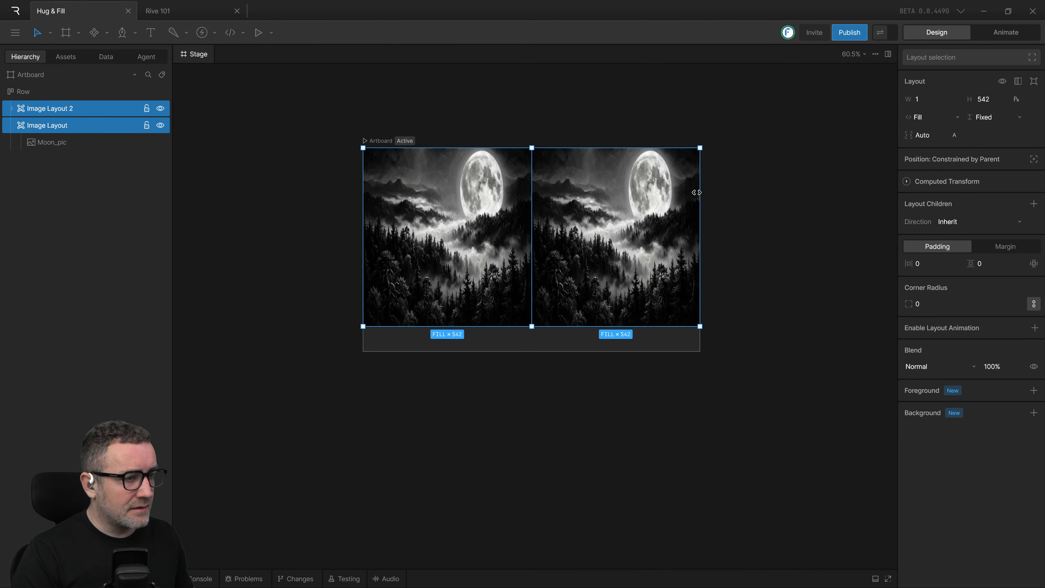
left_click(764, 188)
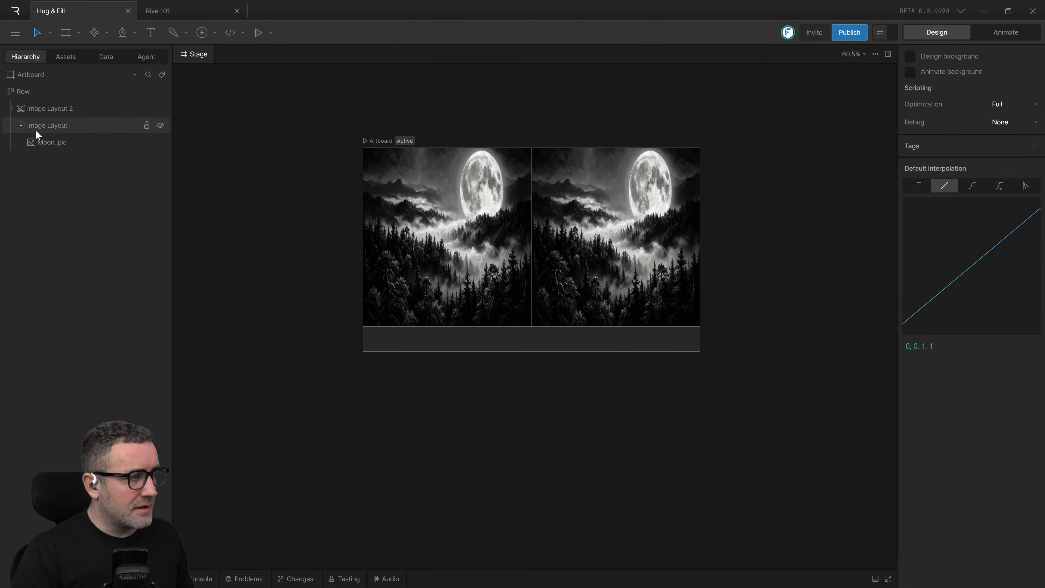
Step: Try to move both image layouts out of the Row to sit directly under the Artboard
left_click(48, 109)
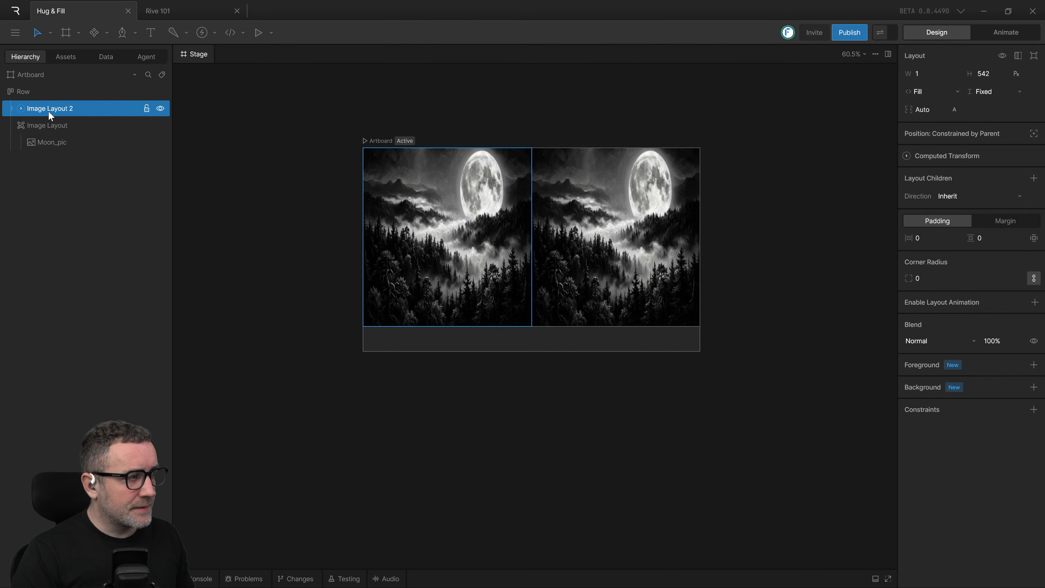
left_click(43, 124)
left_click(46, 109, "shift")
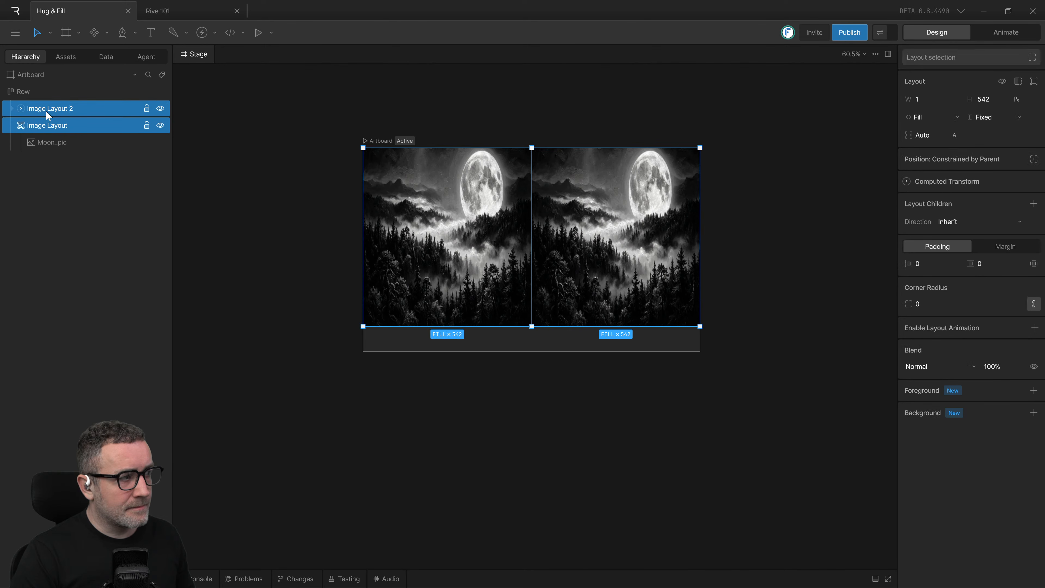
left_click(46, 110)
left_click(48, 122)
left_click(47, 114, "shift")
left_click_drag(48, 114, 34, 73)
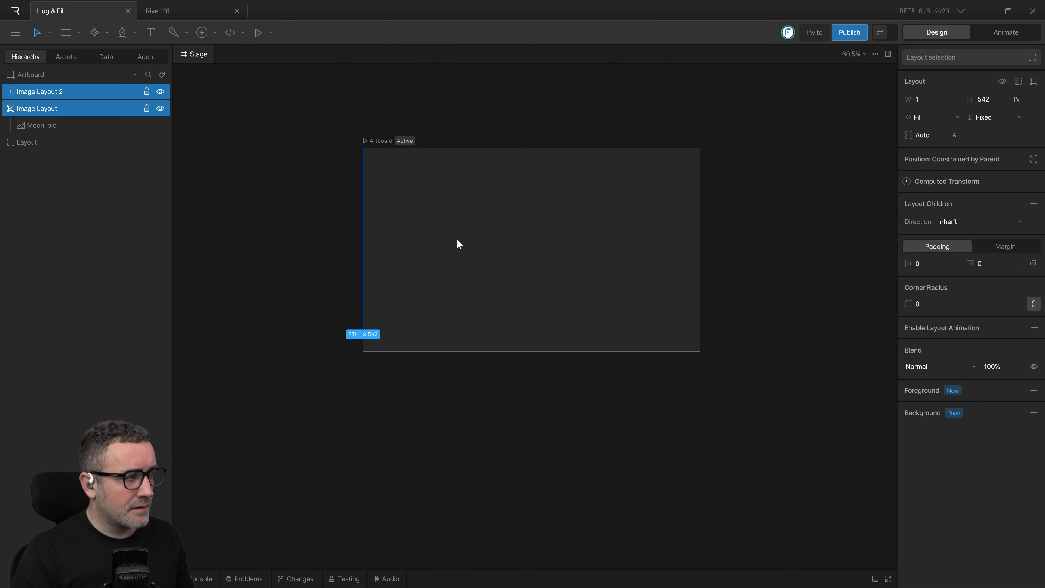
key("ctrl+z")
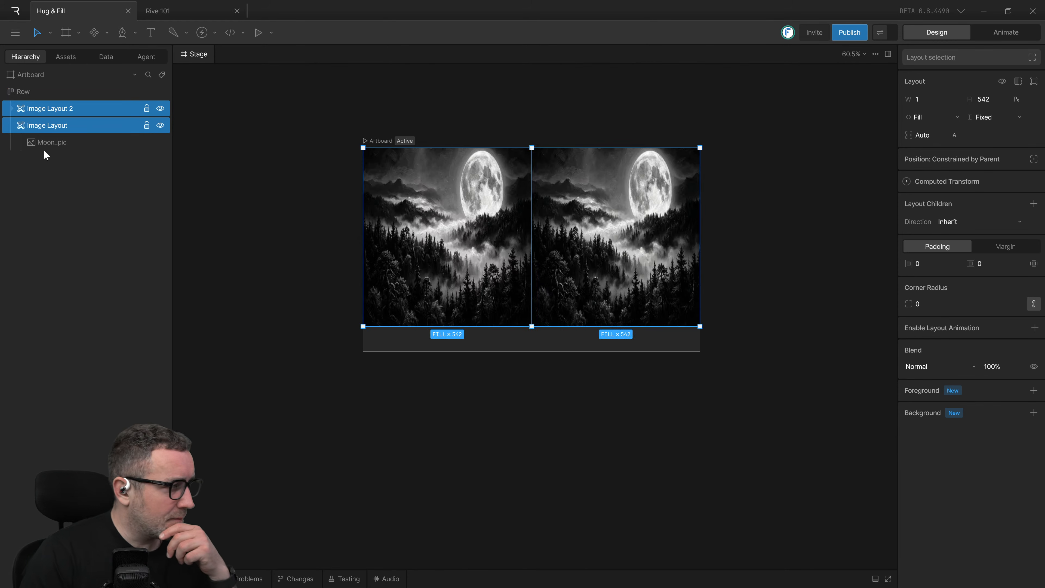
Step: Compare the sizing settings of the Row, the Artboard and the two image layouts, and collapse Image Layout's contents
left_click(22, 92)
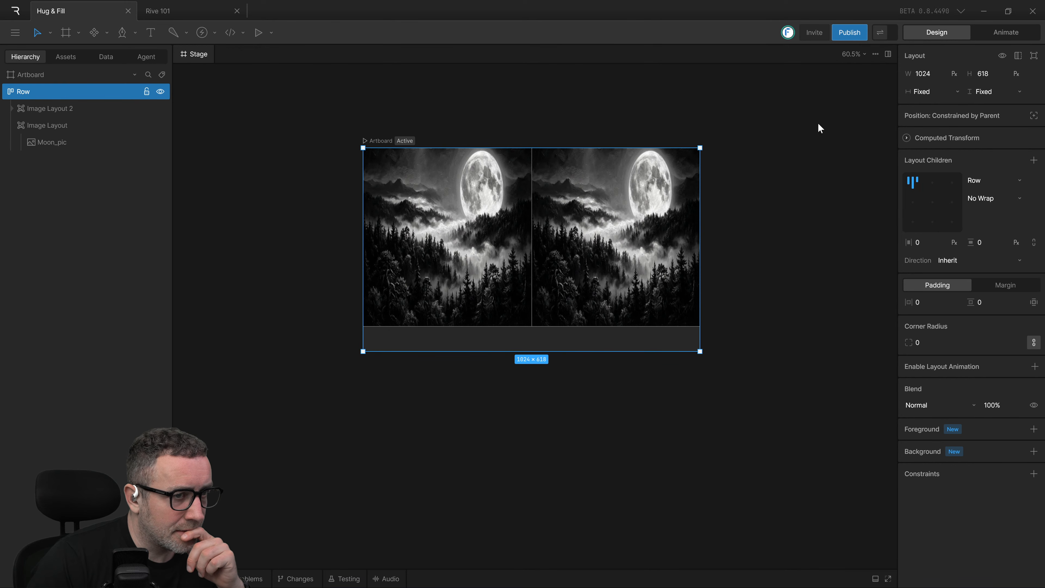
left_click(32, 73)
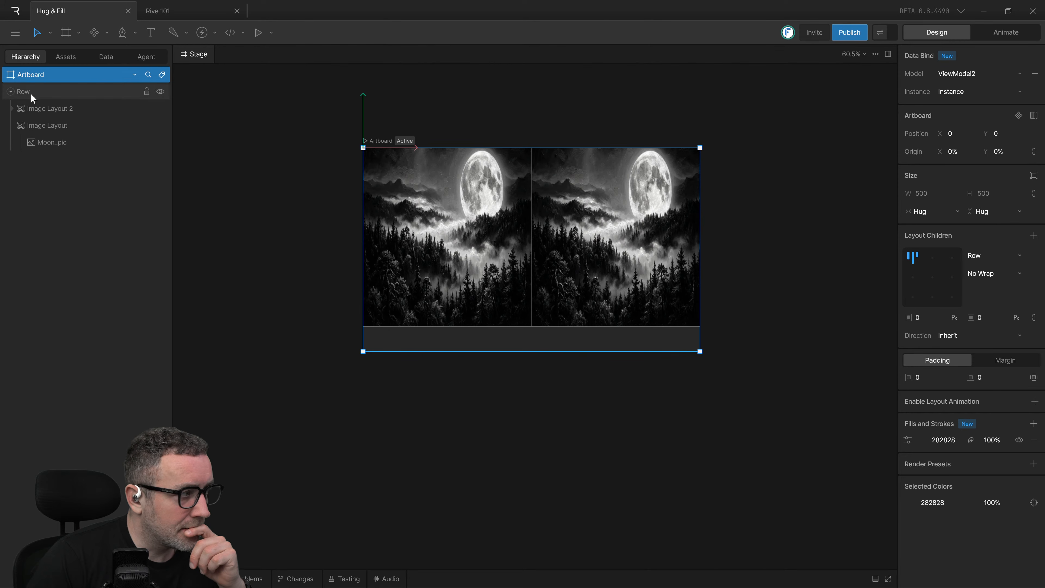
left_click(39, 106)
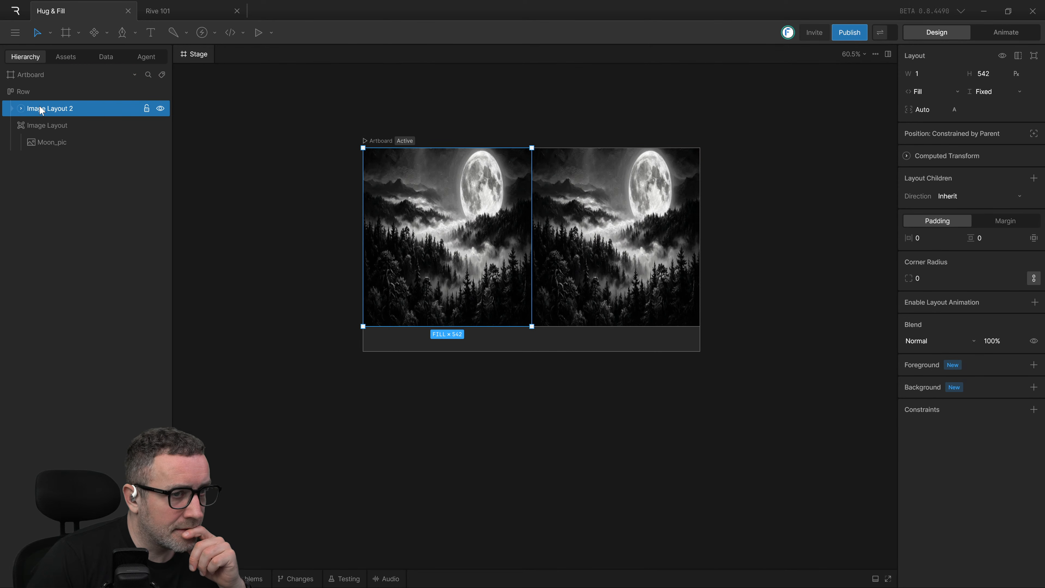
left_click(44, 126)
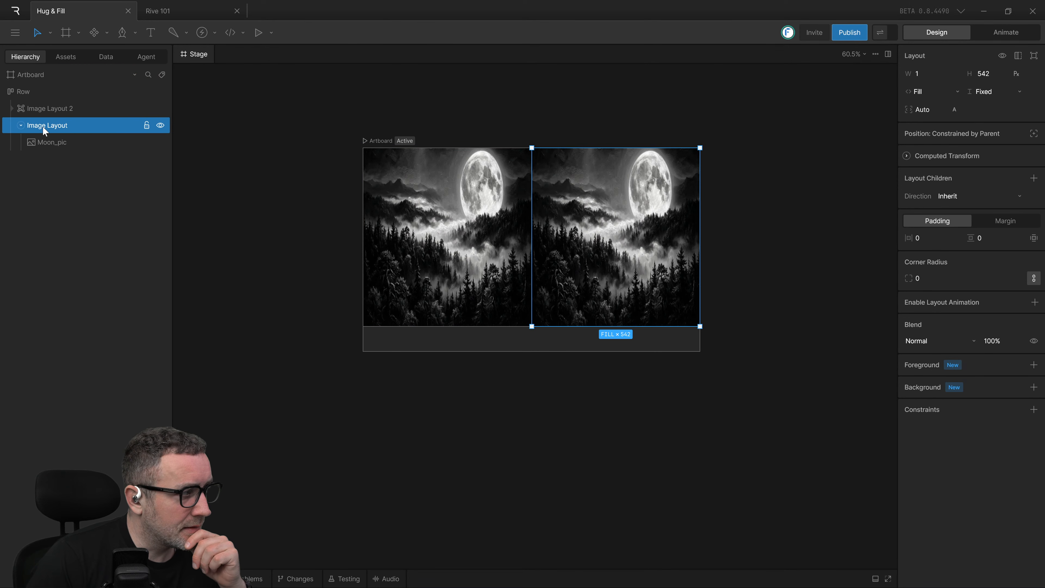
left_click(22, 125)
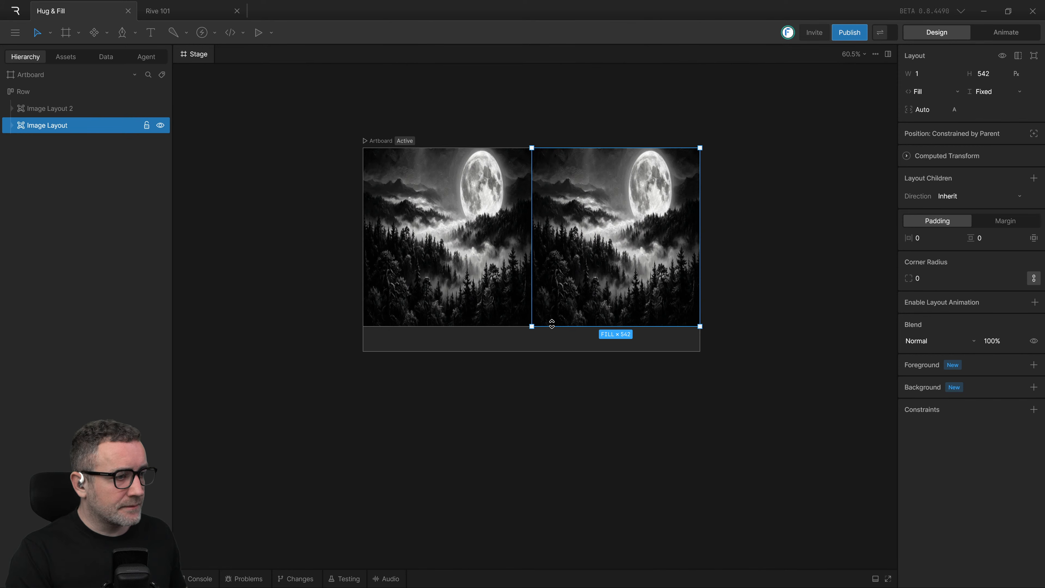
Step: Try shrinking Image Layout's fixed height to about 232 px, undo it, and select the Row
left_click_drag(551, 324, 571, 224)
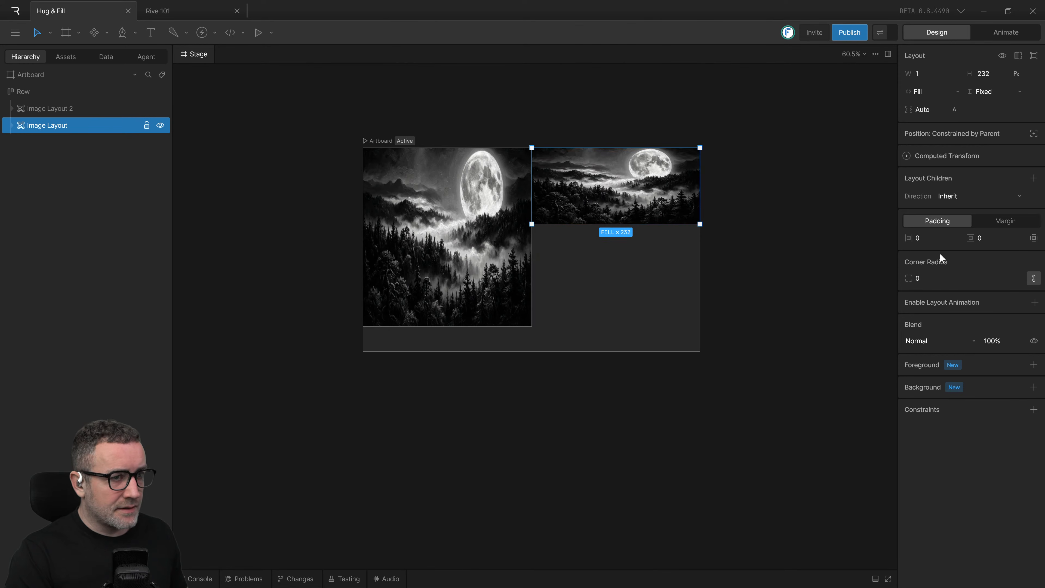
key("ctrl+z")
left_click(46, 92)
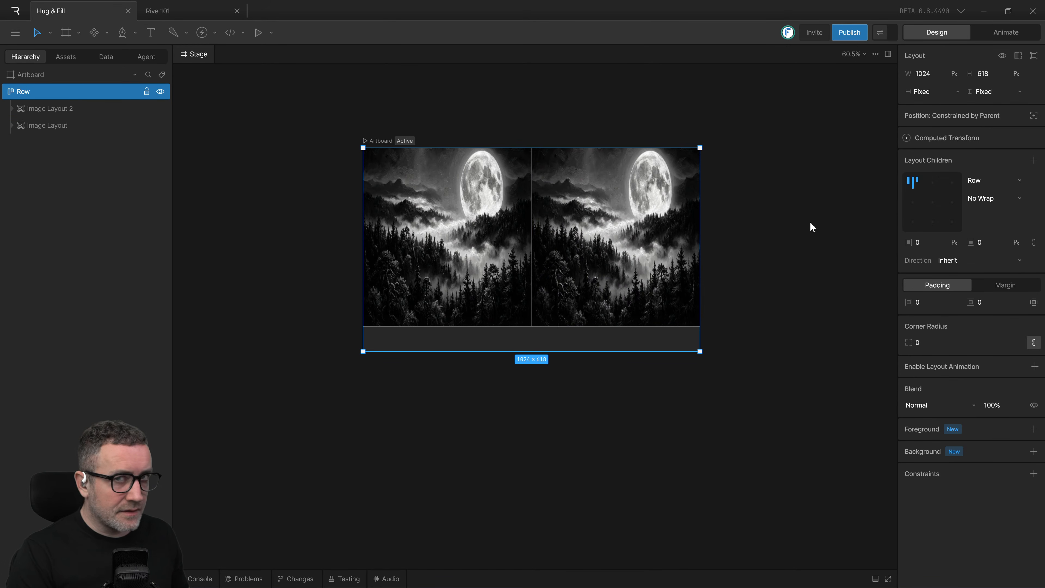
Step: Switch to the Rive 101 file and examine the Menu artboard and its surrounding components
left_click(177, 18)
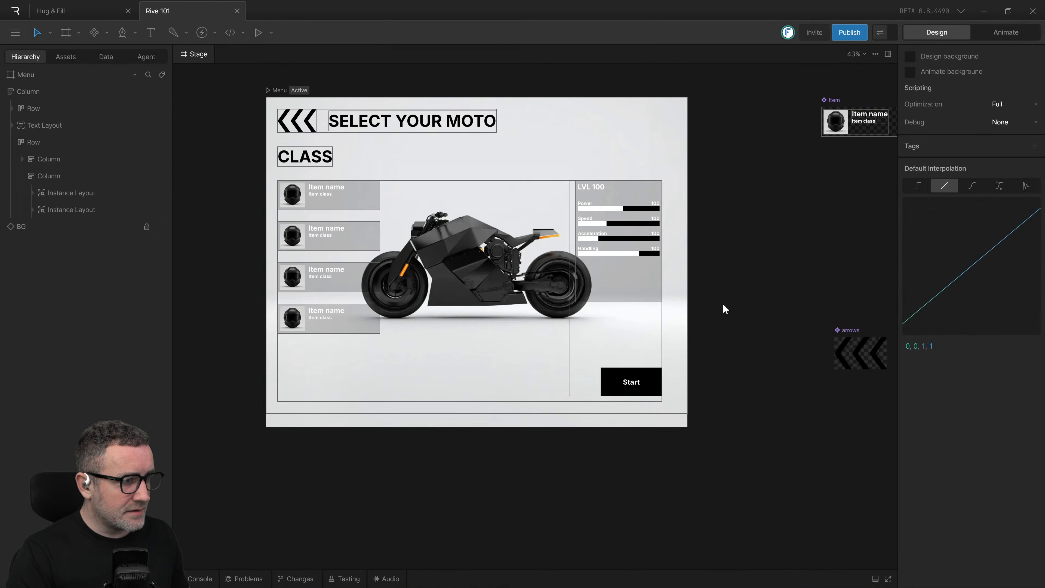
scroll(725, 309, "down", 2)
left_click_drag(743, 287, 695, 306)
scroll(659, 310, "down", 1)
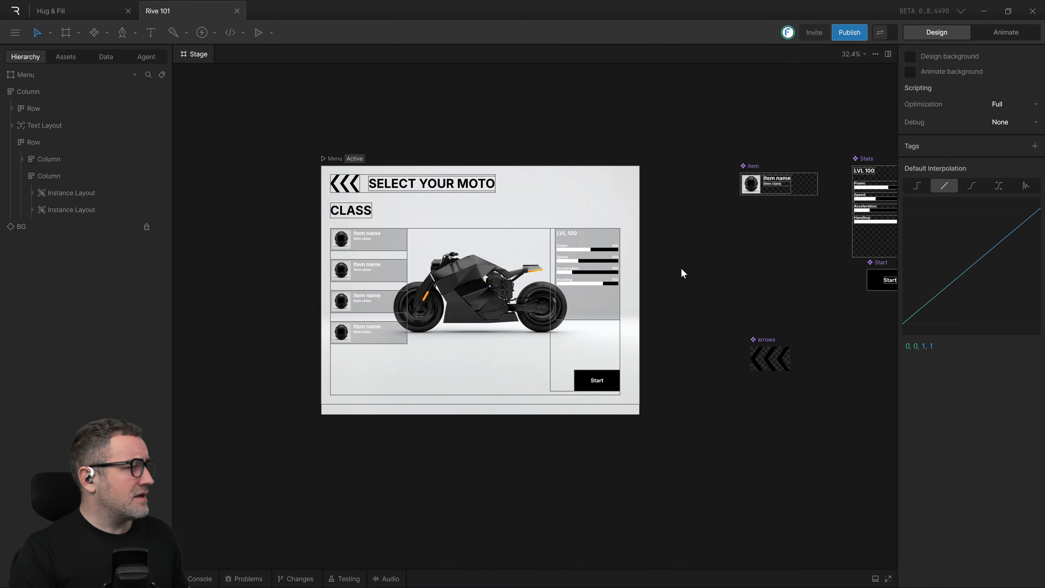
scroll(691, 309, "down", 2)
left_click_drag(701, 315, 579, 234)
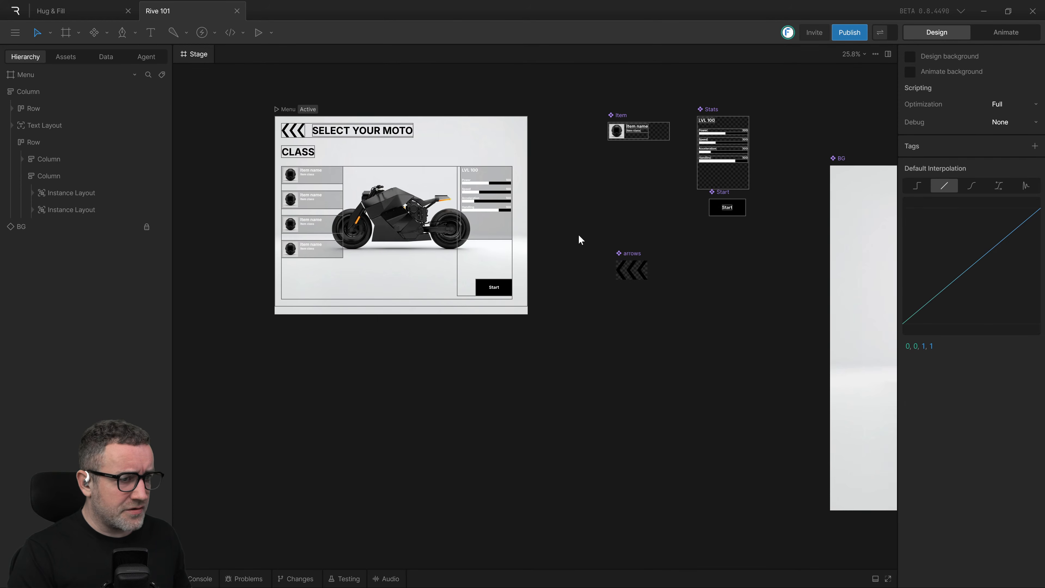
scroll(574, 295, "down", 1)
left_click_drag(573, 295, 672, 311)
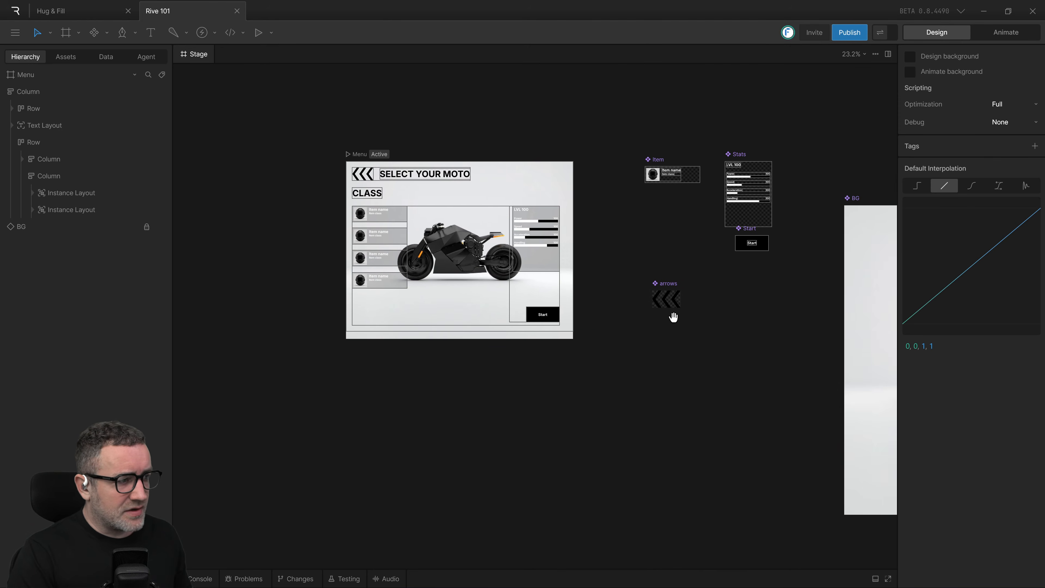
scroll(411, 263, "up", 5)
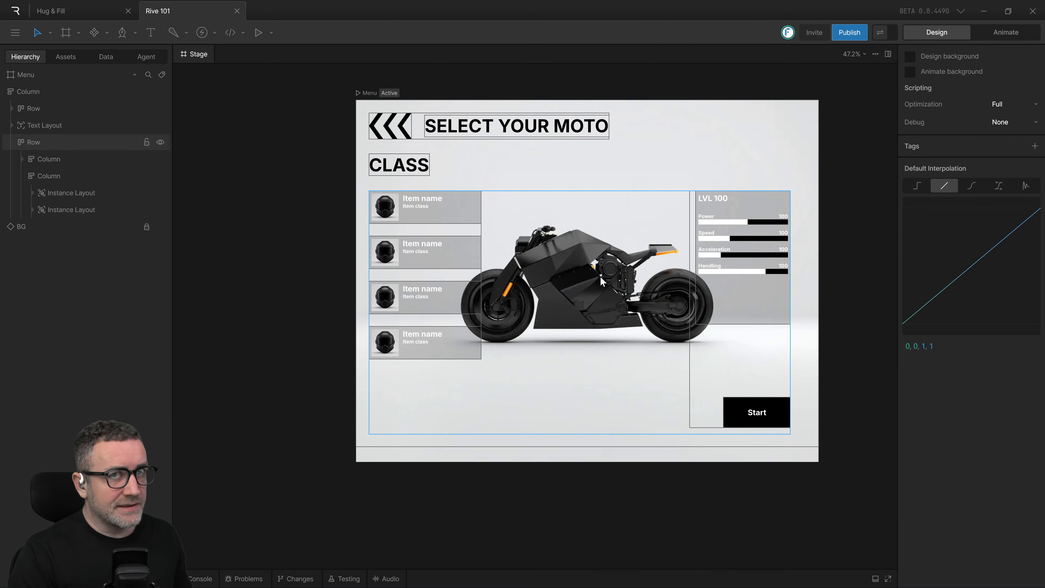
left_click_drag(630, 358, 525, 335)
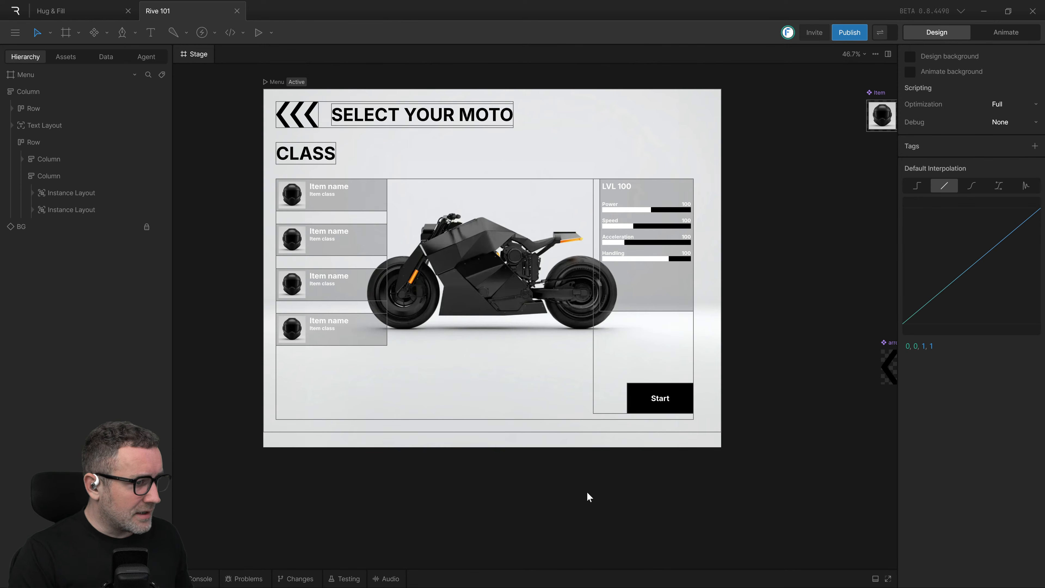
Step: Pause the Rive Quick Start tutorial video in the browser and return to the Rive 101 file
key("alt+Tab")
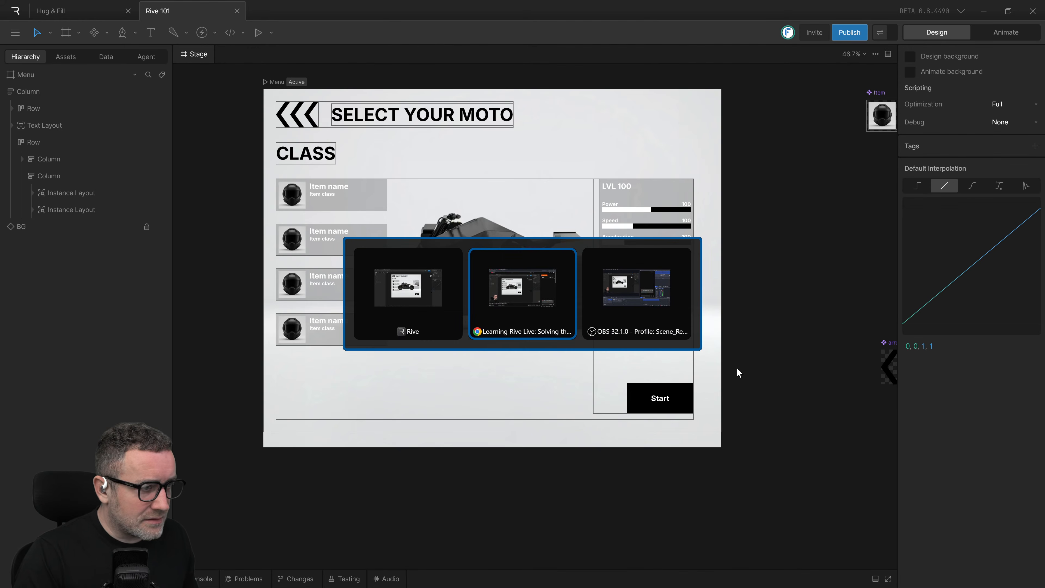
key("alt+Tab")
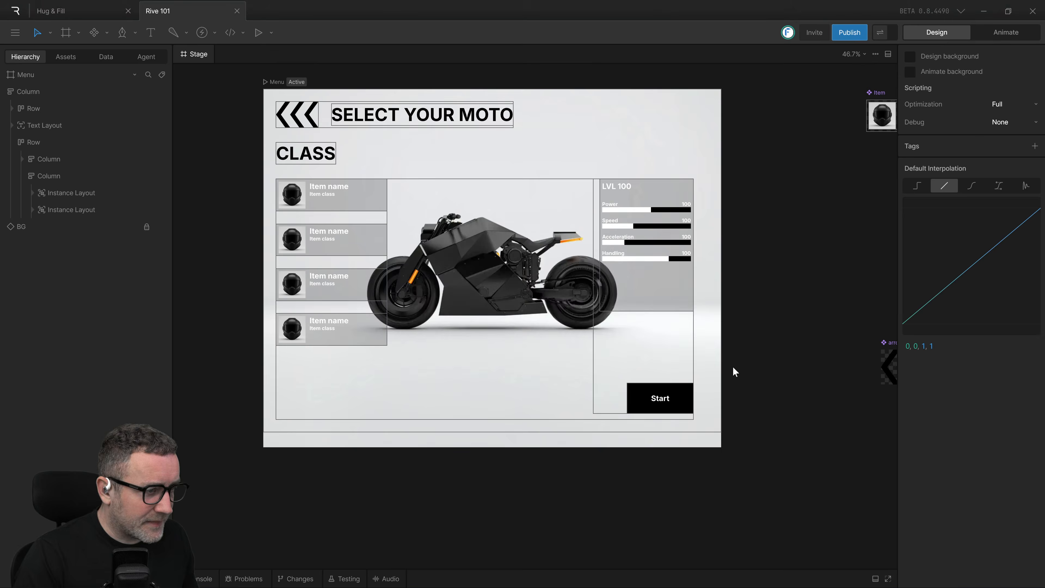
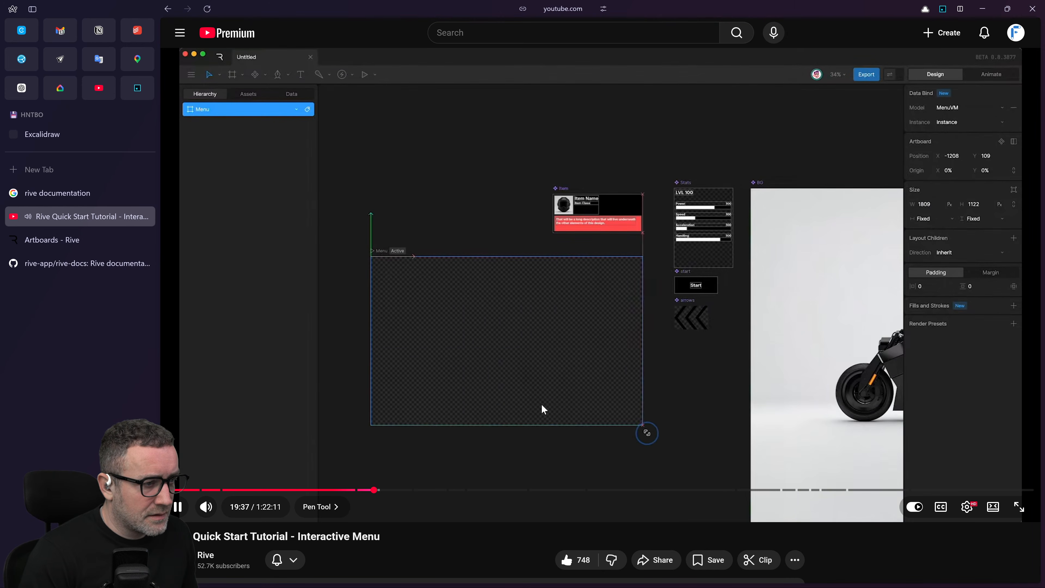
left_click(536, 368)
key("ctrl+super+Right")
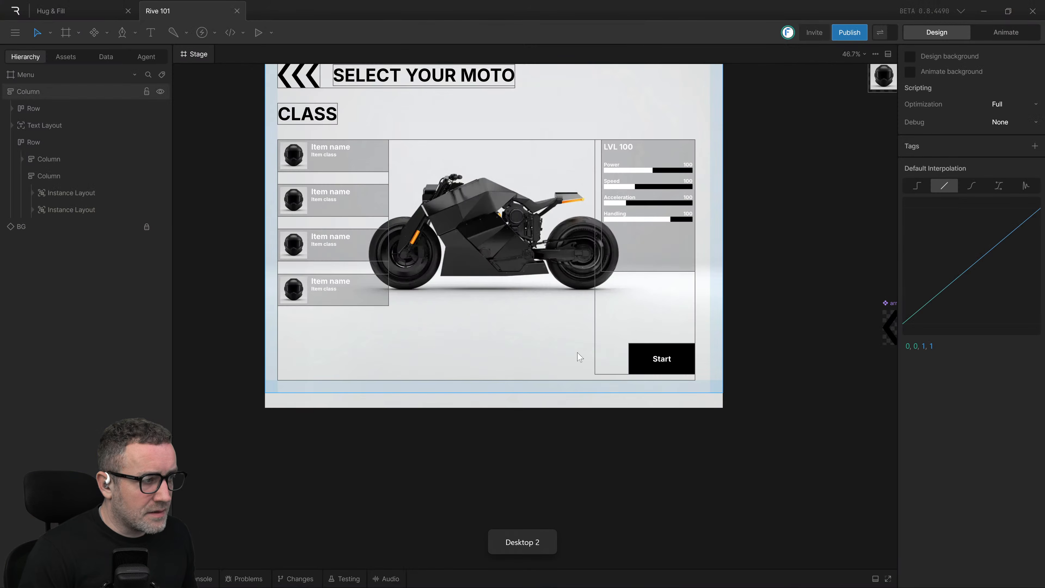
scroll(593, 416, "down", 5)
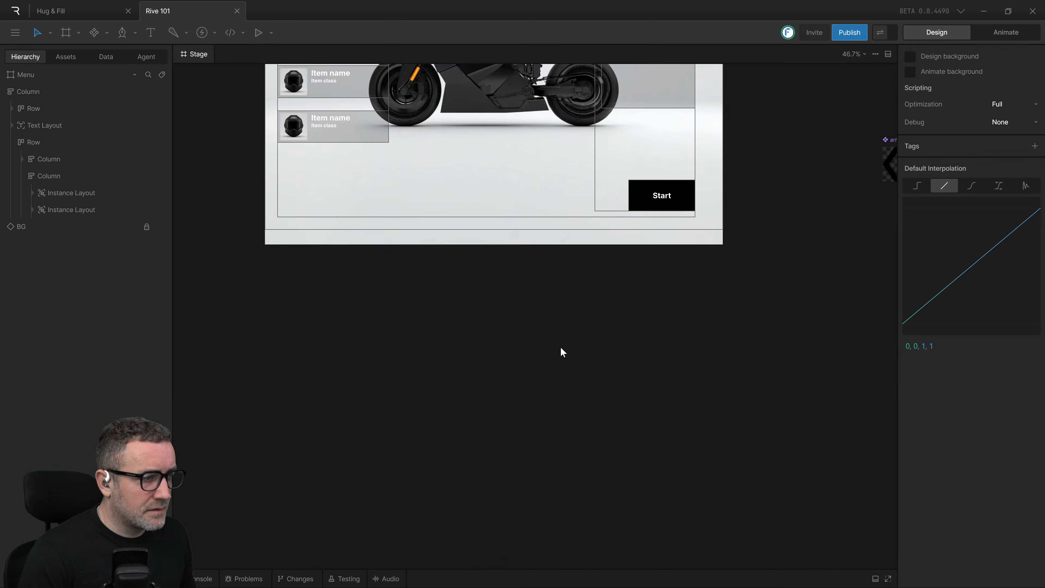
scroll(561, 349, "up", 5)
scroll(562, 350, "down", 1)
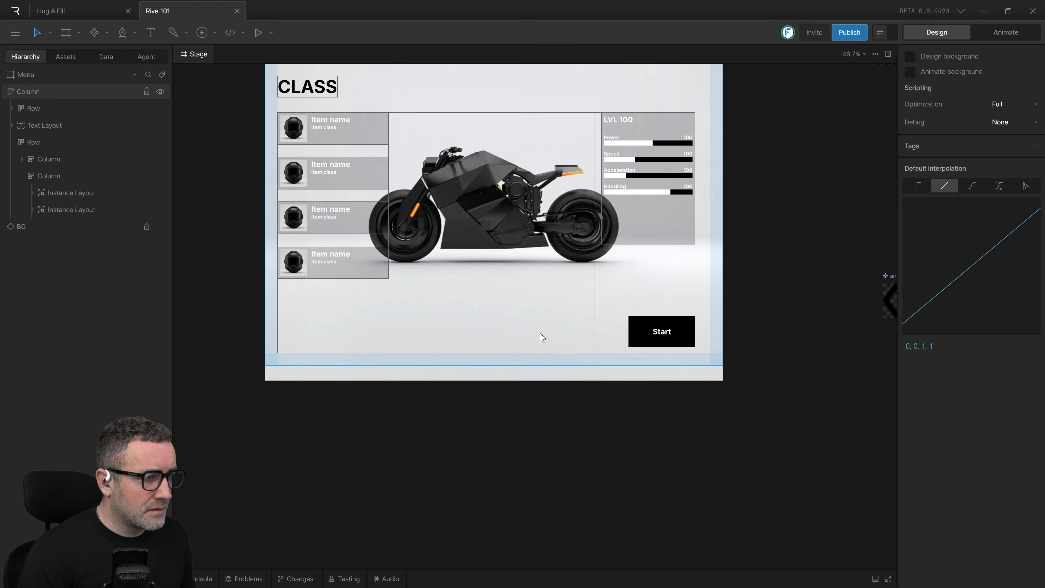
scroll(541, 335, "down", 2)
scroll(539, 336, "down", 2)
scroll(535, 339, "up", 3)
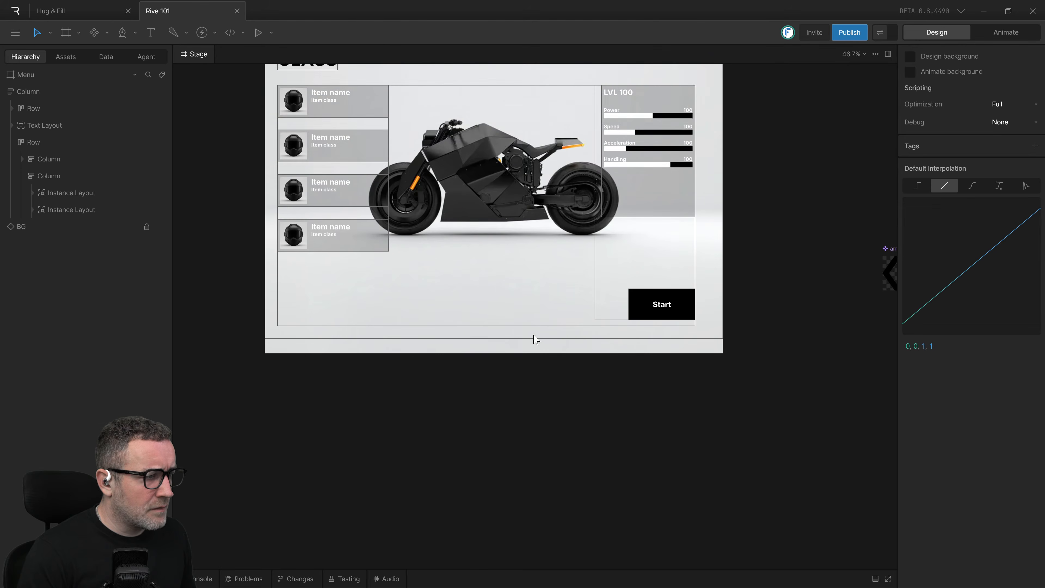
scroll(534, 339, "up", 3)
scroll(503, 296, "down", 3)
scroll(503, 296, "up", 4)
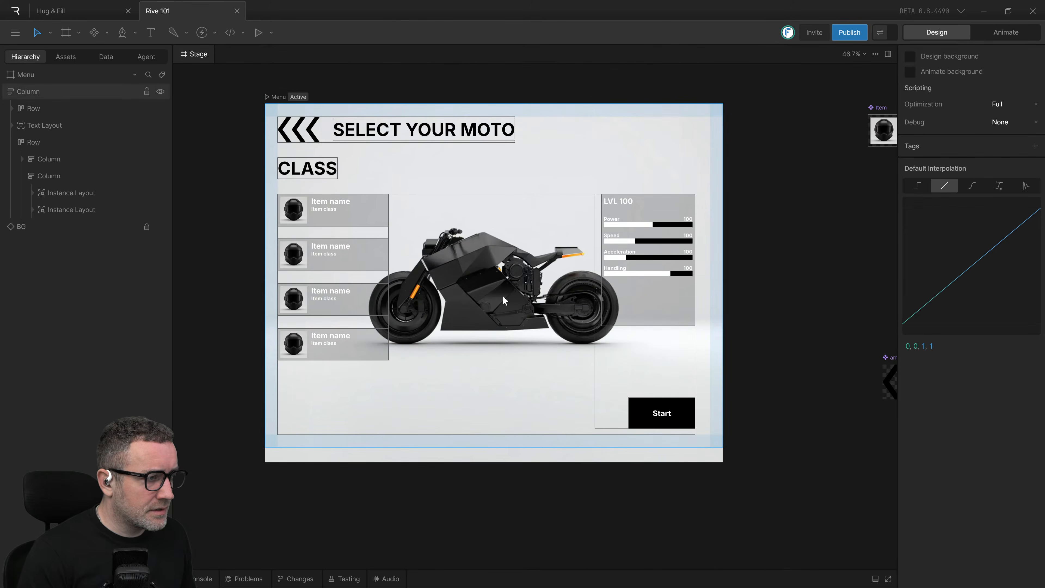
scroll(503, 296, "down", 3)
scroll(502, 296, "up", 3)
scroll(503, 296, "down", 3)
scroll(503, 296, "up", 3)
scroll(502, 295, "down", 3)
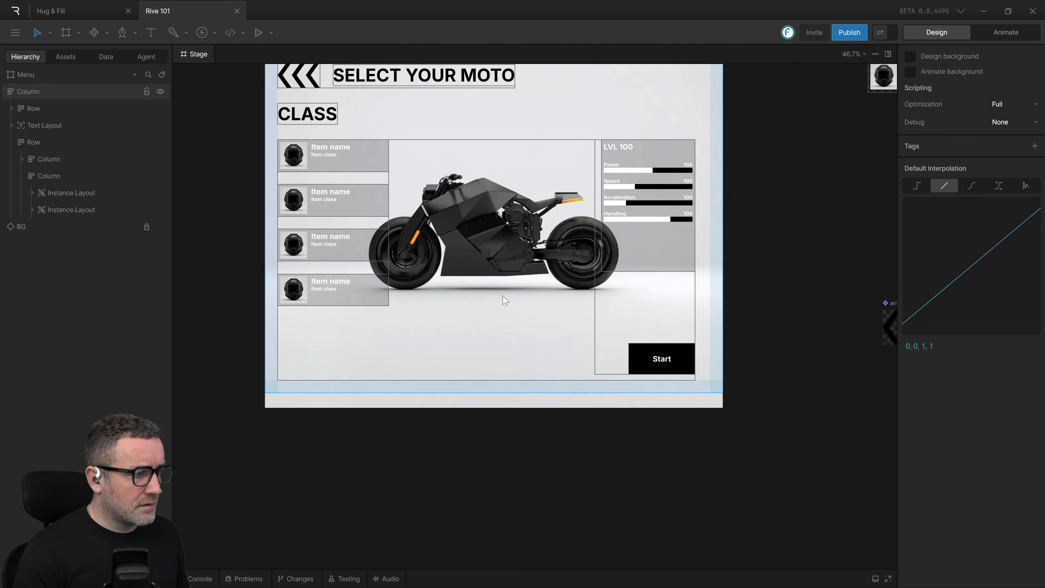
key("super")
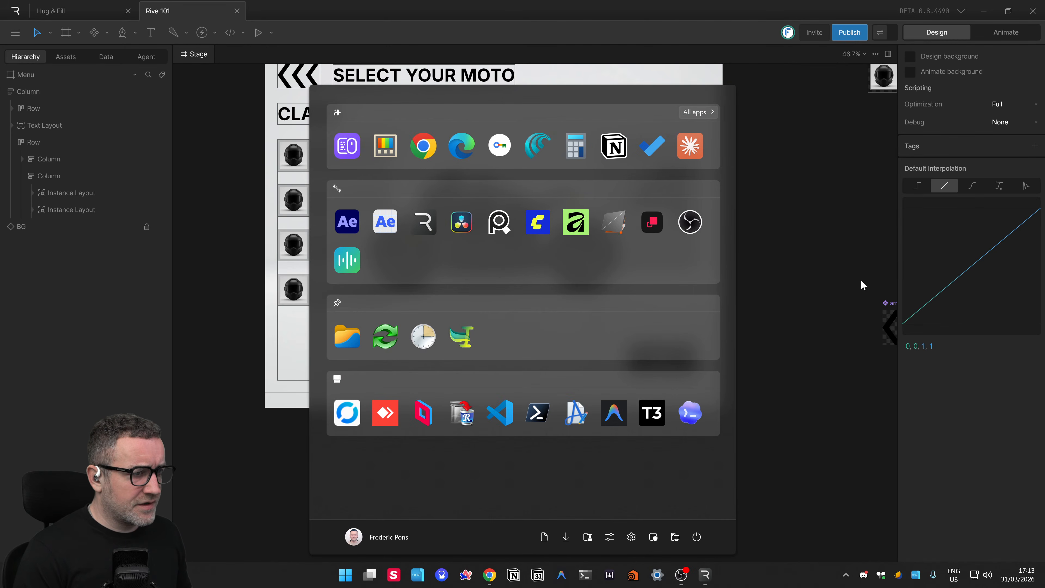
key("super")
scroll(506, 293, "down", 6)
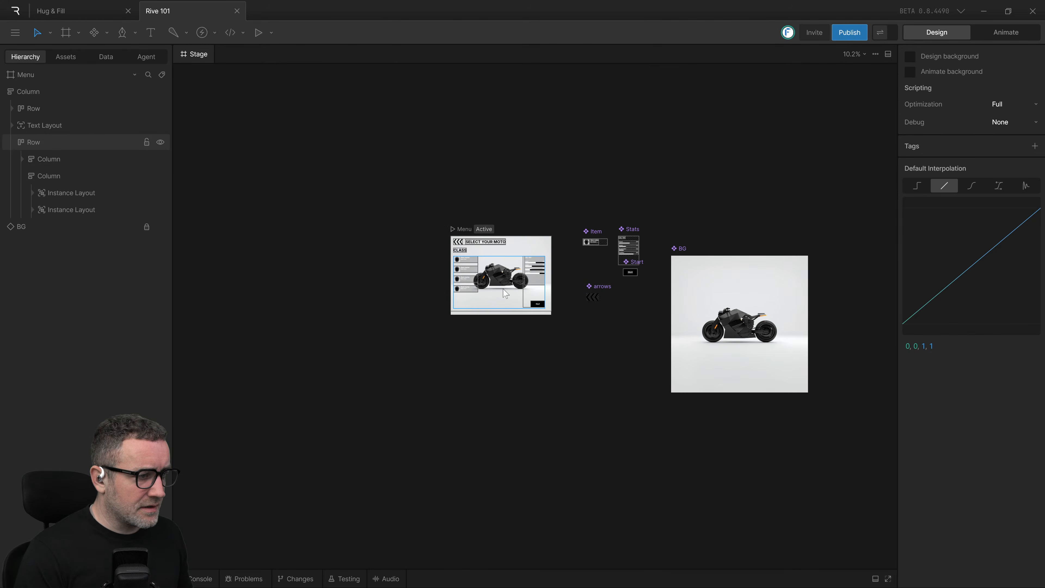
scroll(506, 293, "up", 3)
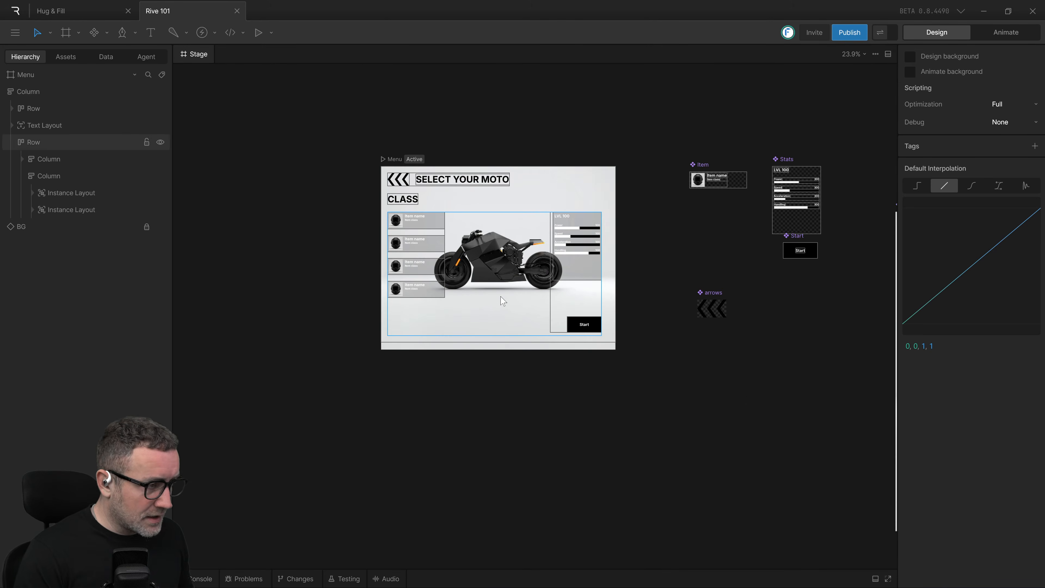
left_click_drag(656, 295, 654, 333)
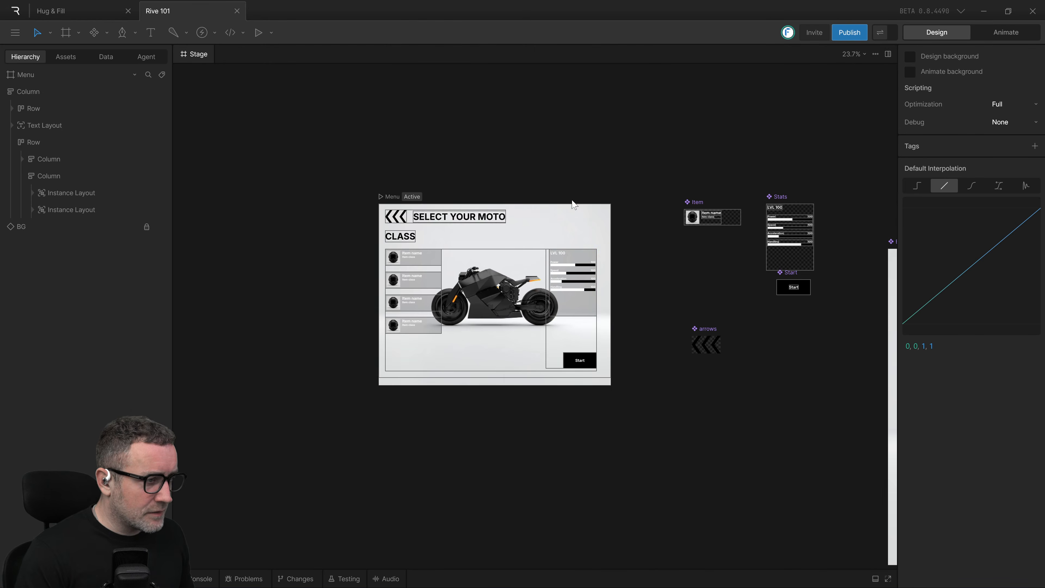
Step: Examine the Menu artboard's nested layouts, with the item list, stats and Start instance over the motorcycle background
scroll(452, 294, "up", 4)
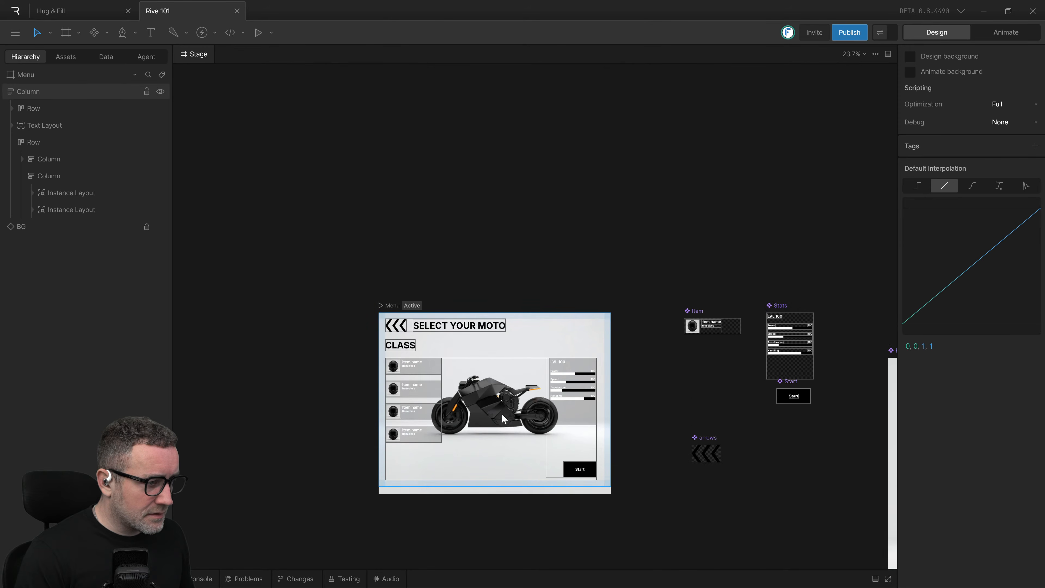
scroll(636, 368, "up", 2)
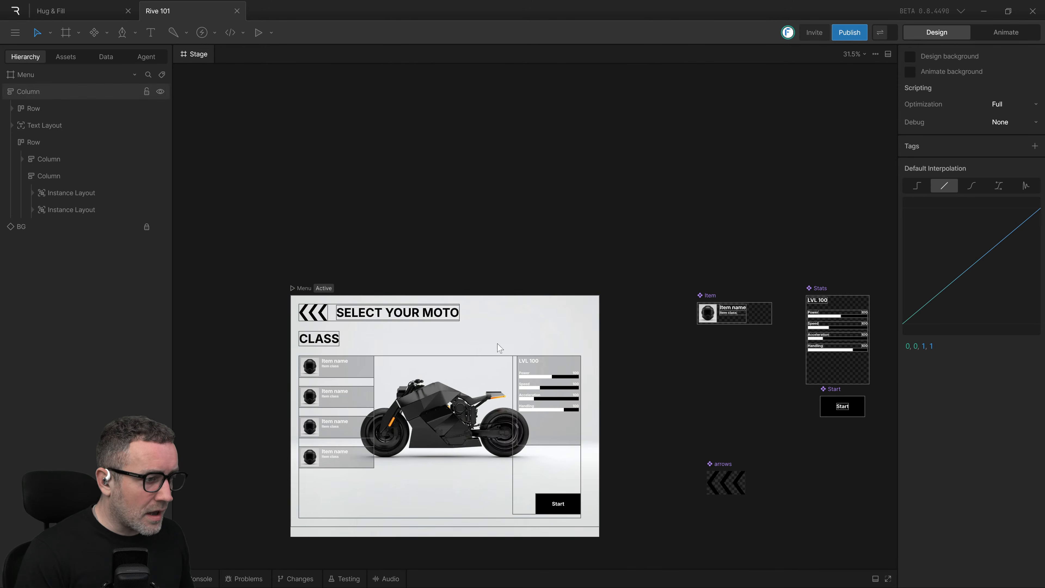
scroll(464, 187, "down", 5)
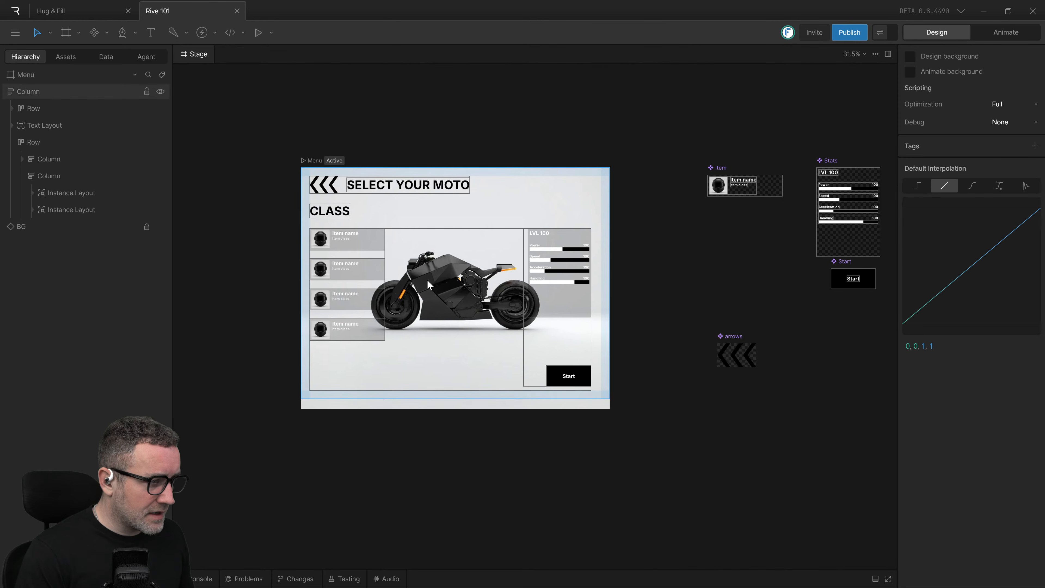
scroll(446, 277, "up", 2)
scroll(446, 277, "down", 2)
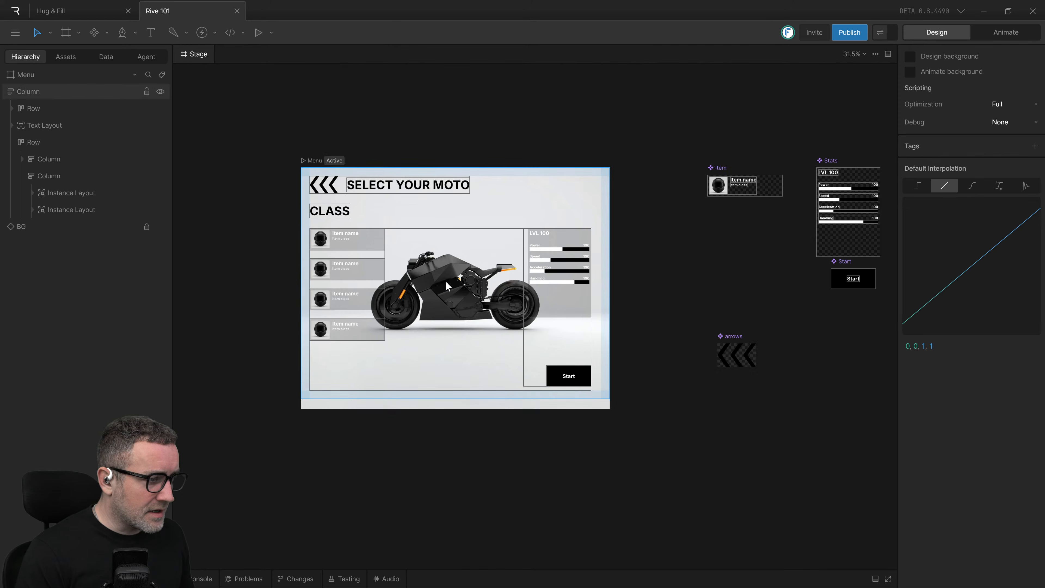
scroll(446, 284, "up", 2)
scroll(447, 295, "down", 2)
scroll(448, 297, "up", 2)
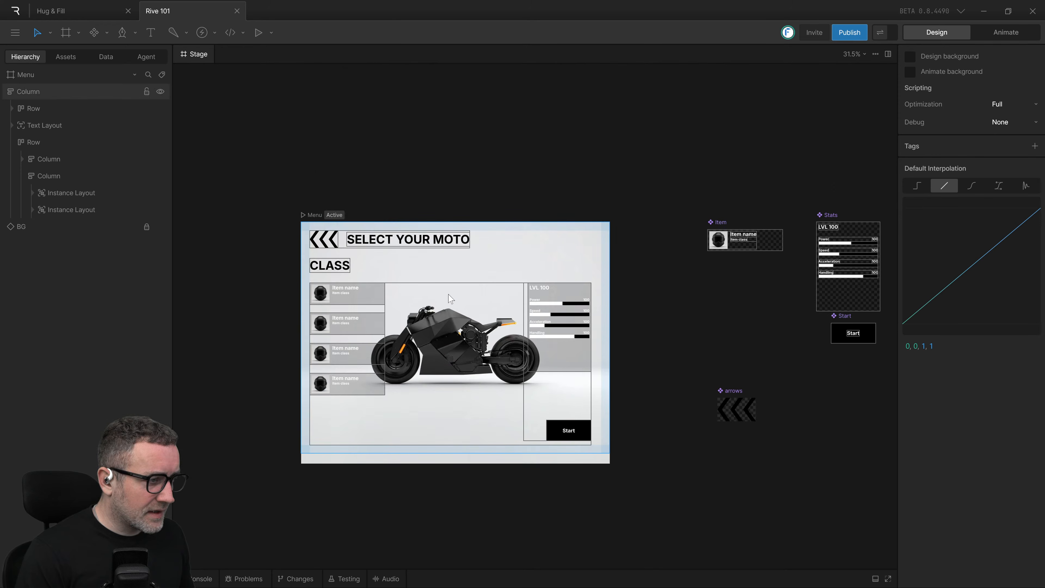
scroll(390, 138, "down", 2)
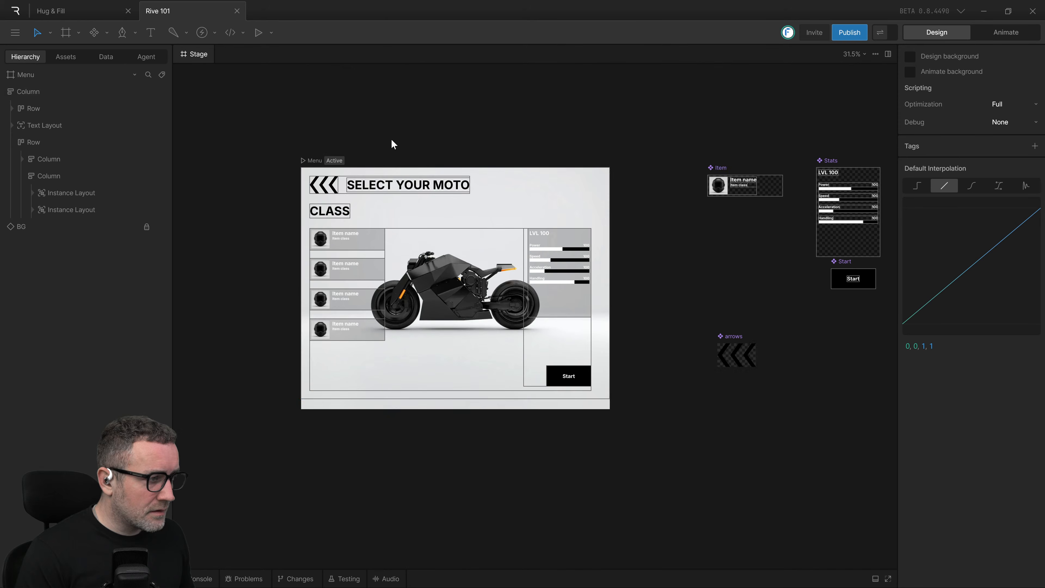
scroll(391, 140, "up", 3)
scroll(391, 140, "up", 2)
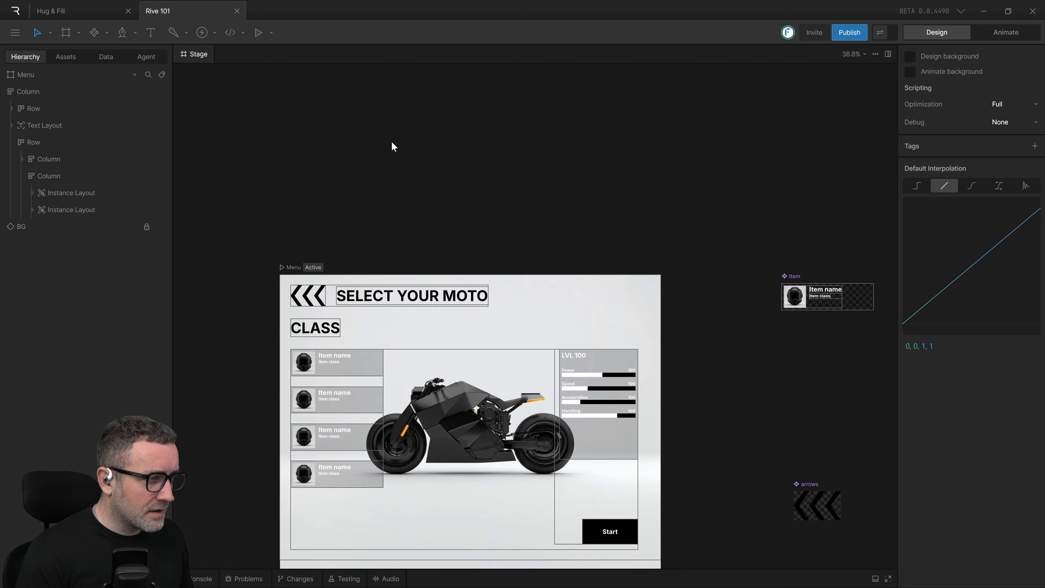
scroll(392, 141, "down", 2)
scroll(392, 141, "down", 2)
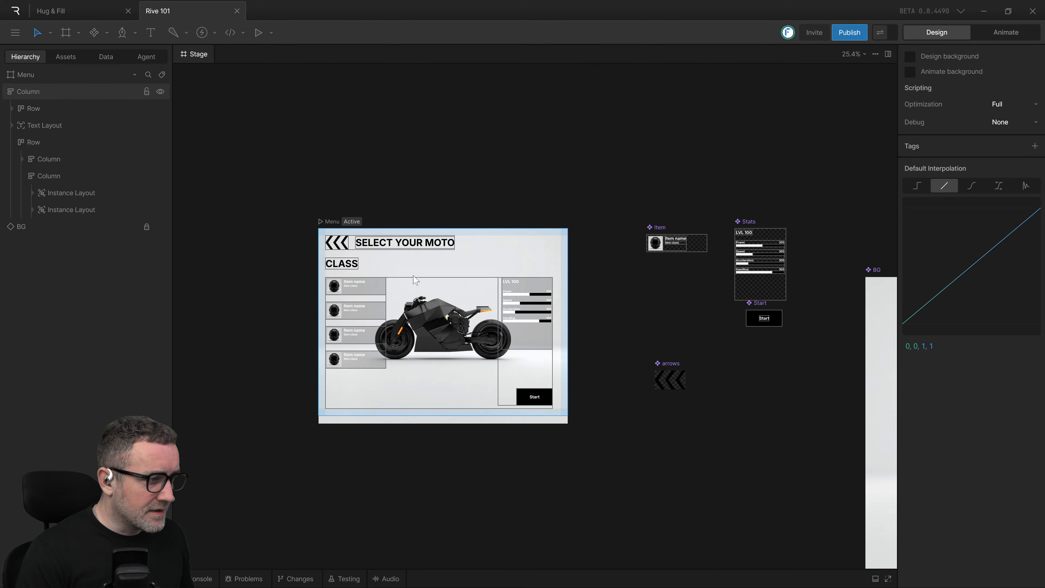
scroll(431, 275, "down", 2)
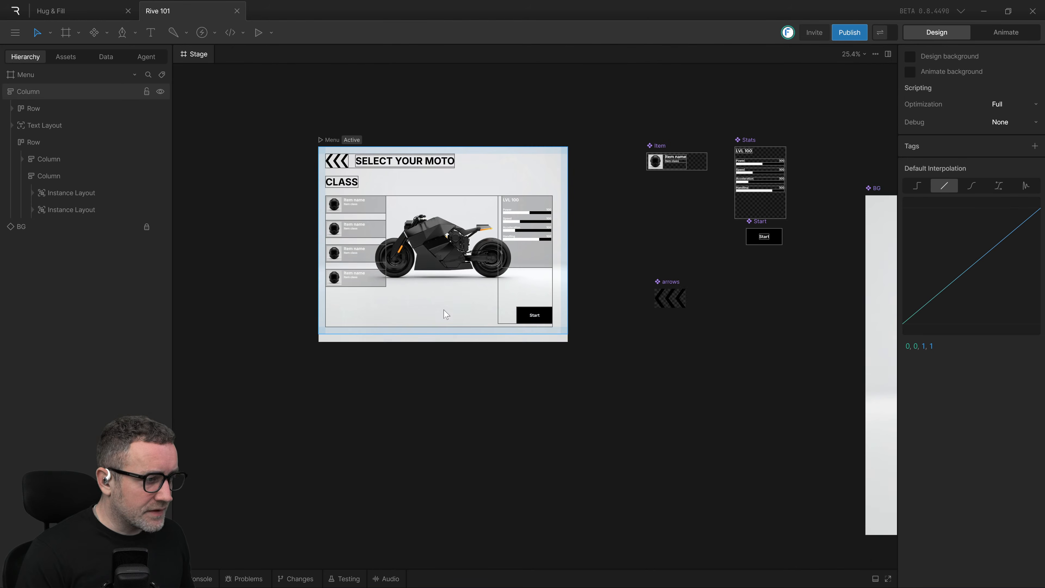
scroll(430, 275, "down", 3)
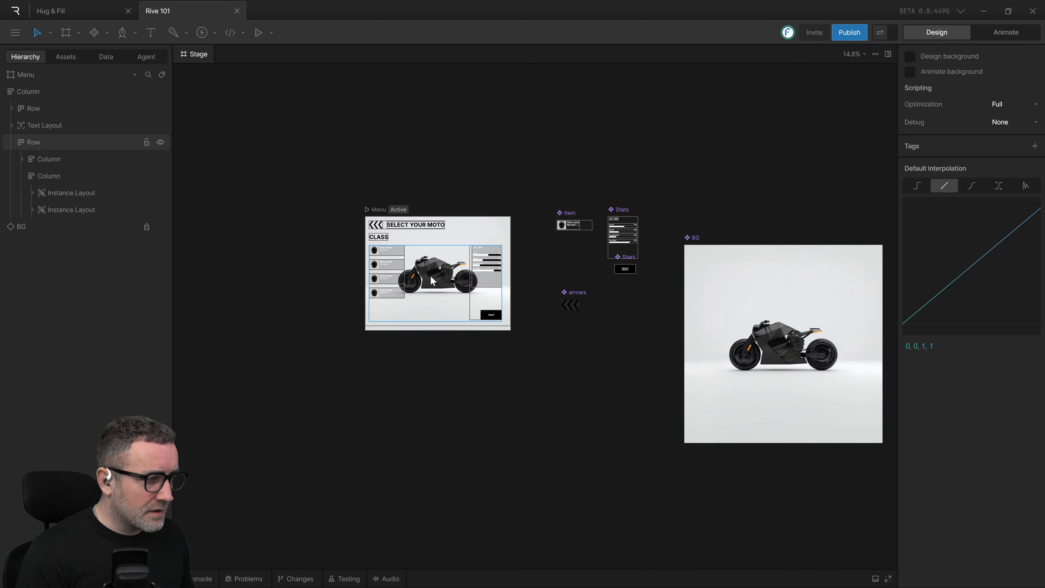
scroll(431, 278, "up", 4)
scroll(438, 120, "down", 3)
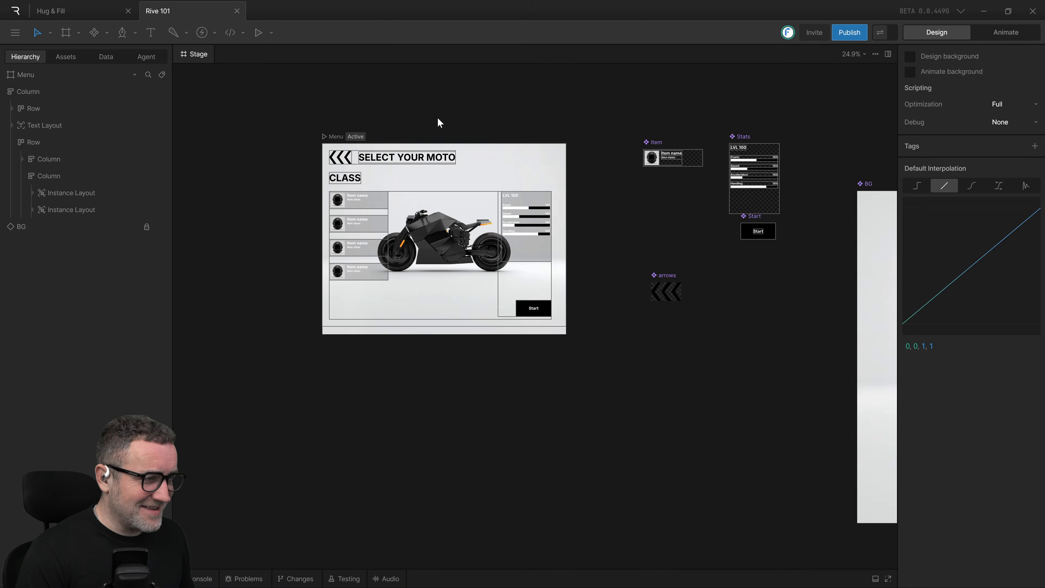
scroll(440, 121, "up", 4)
scroll(460, 288, "down", 2)
left_click_drag(461, 272, 462, 269)
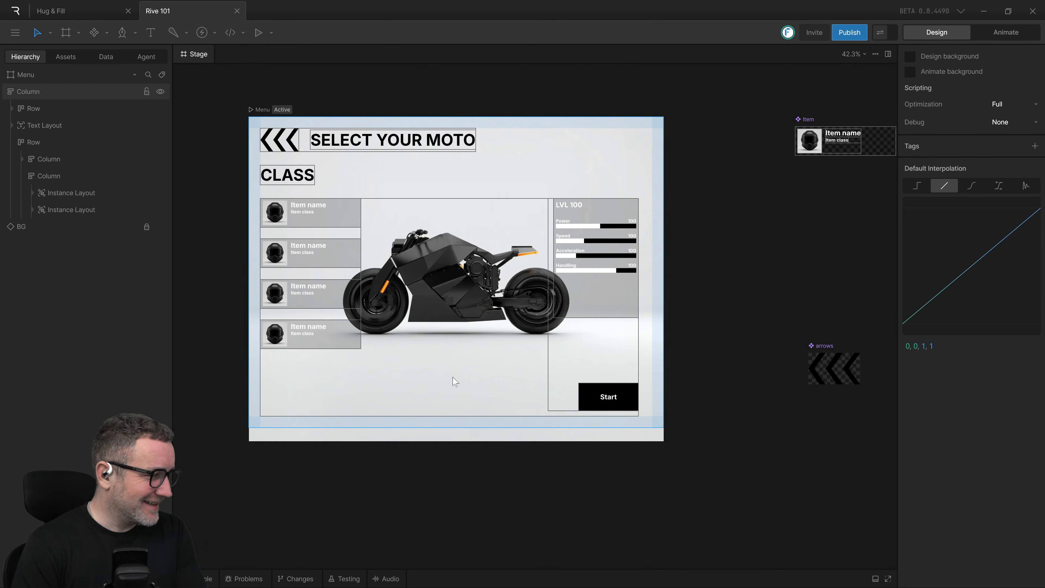
scroll(445, 292, "down", 2)
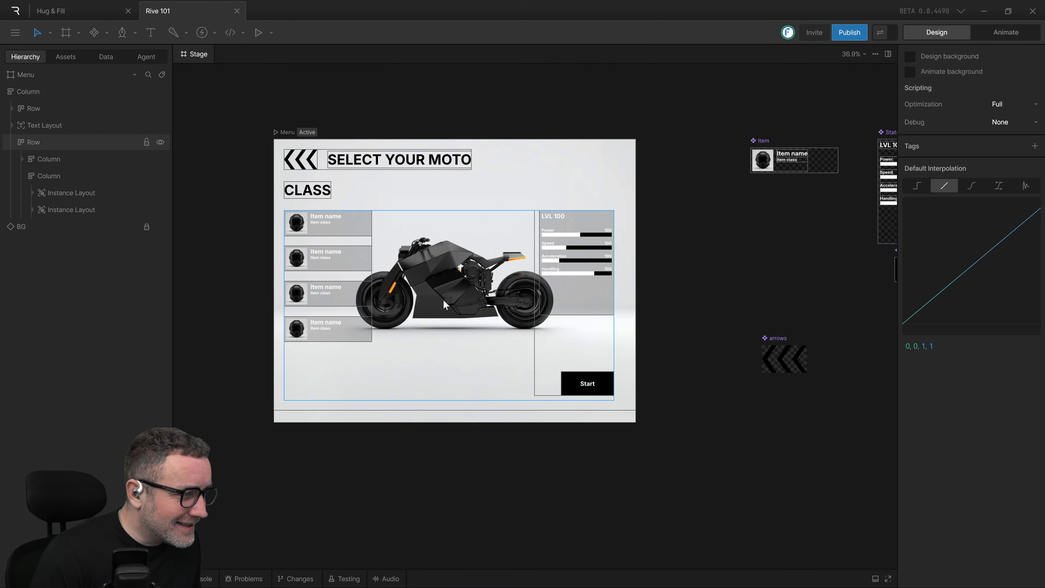
scroll(452, 313, "up", 1)
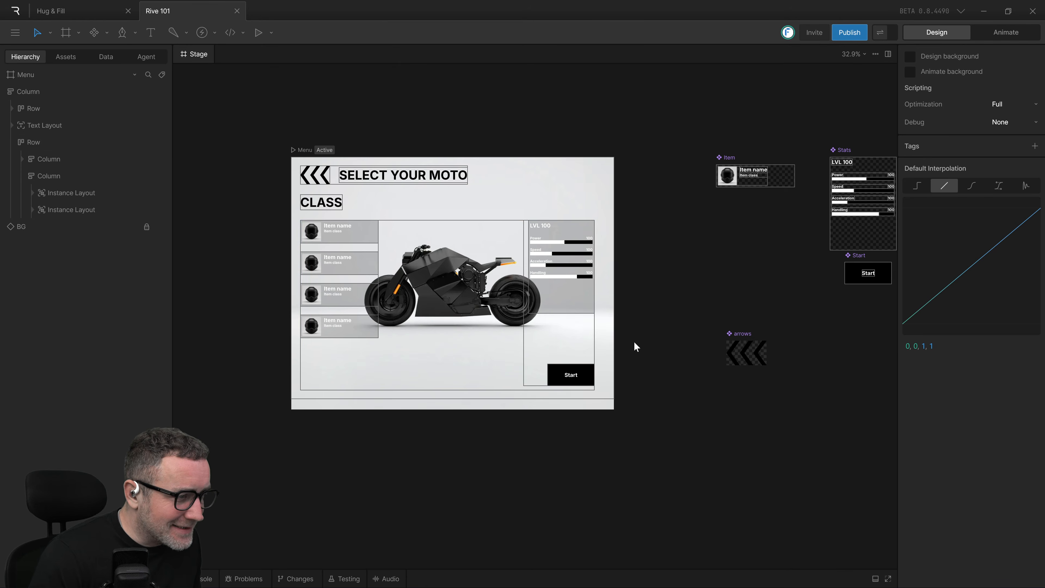
scroll(548, 337, "left", 1)
scroll(463, 340, "down", 1)
scroll(464, 339, "up", 3)
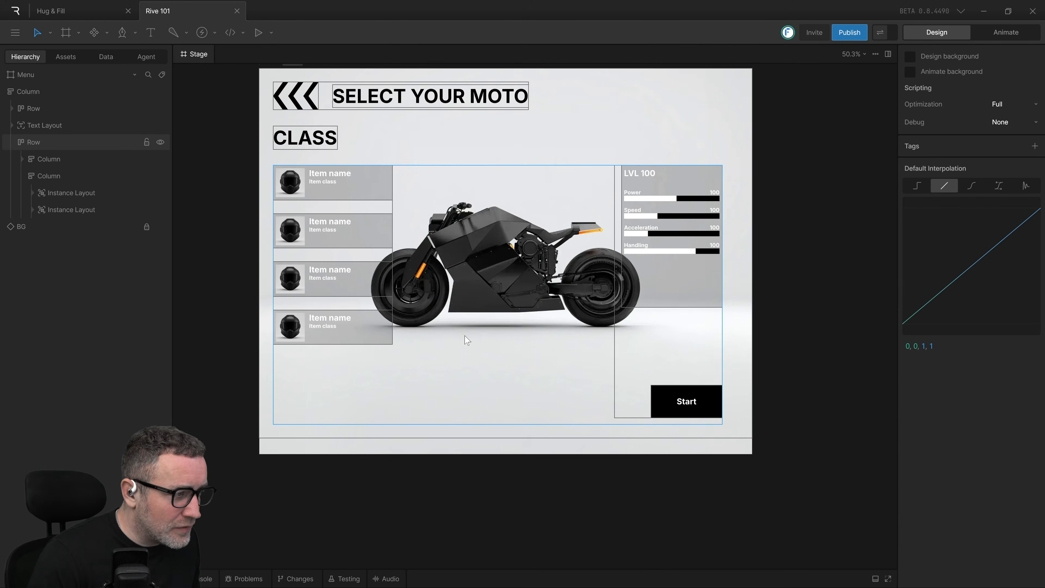
left_click_drag(492, 293, 466, 337)
left_click(467, 337)
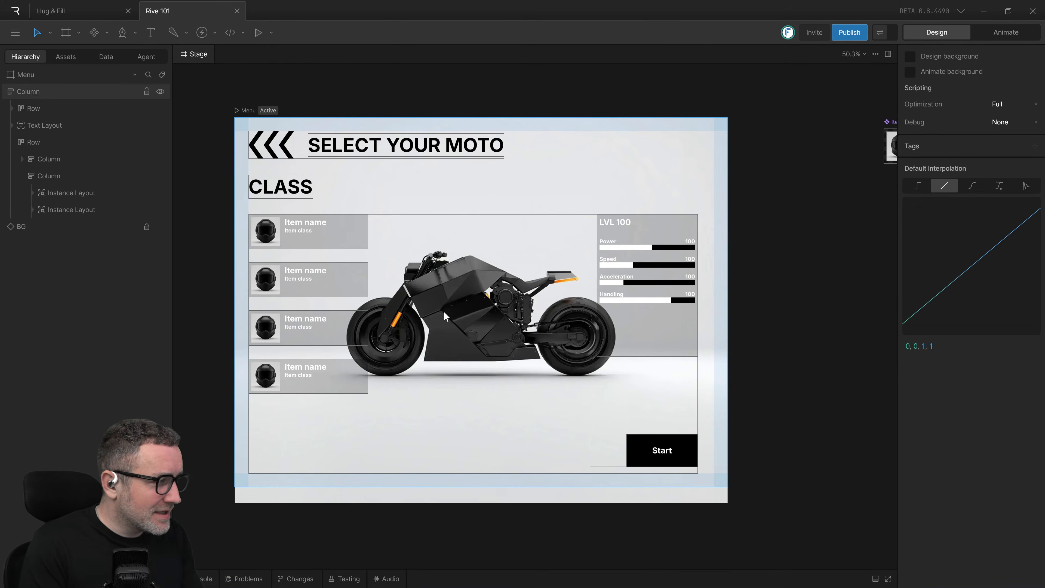
scroll(473, 306, "down", 2)
scroll(473, 308, "up", 2)
left_click_drag(490, 311, 478, 292)
scroll(468, 297, "down", 1)
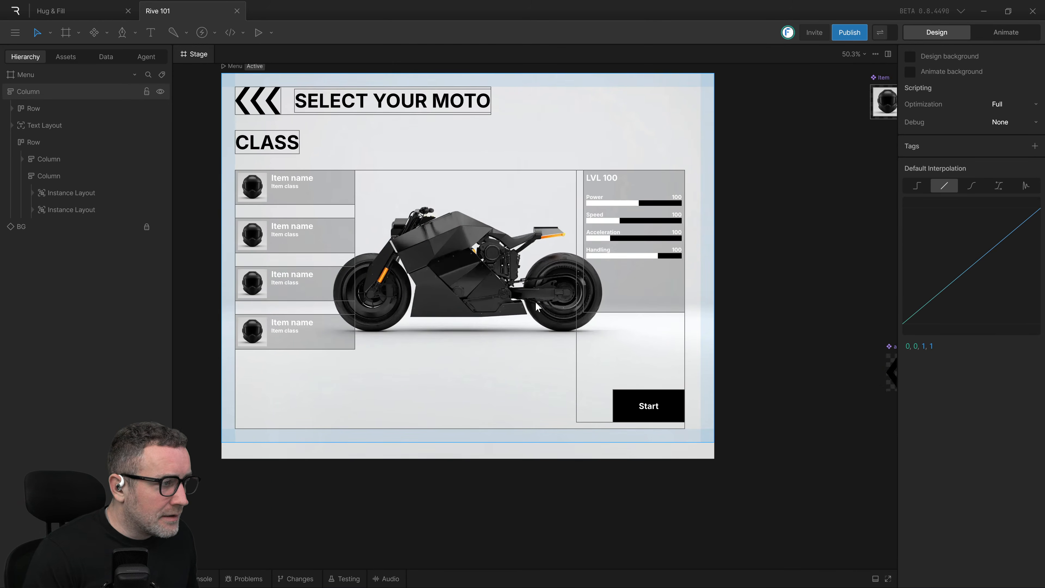
scroll(781, 263, "up", 2)
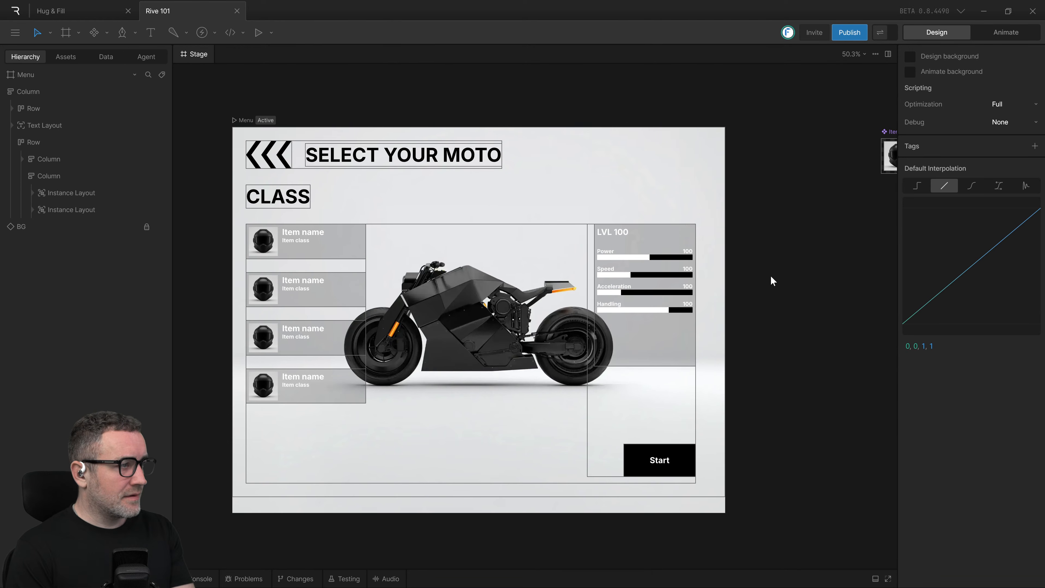
Step: Delete the top-level Column layout with all its contents from the Menu artboard, leaving only the BG instance
left_click_drag(198, 105, 698, 499)
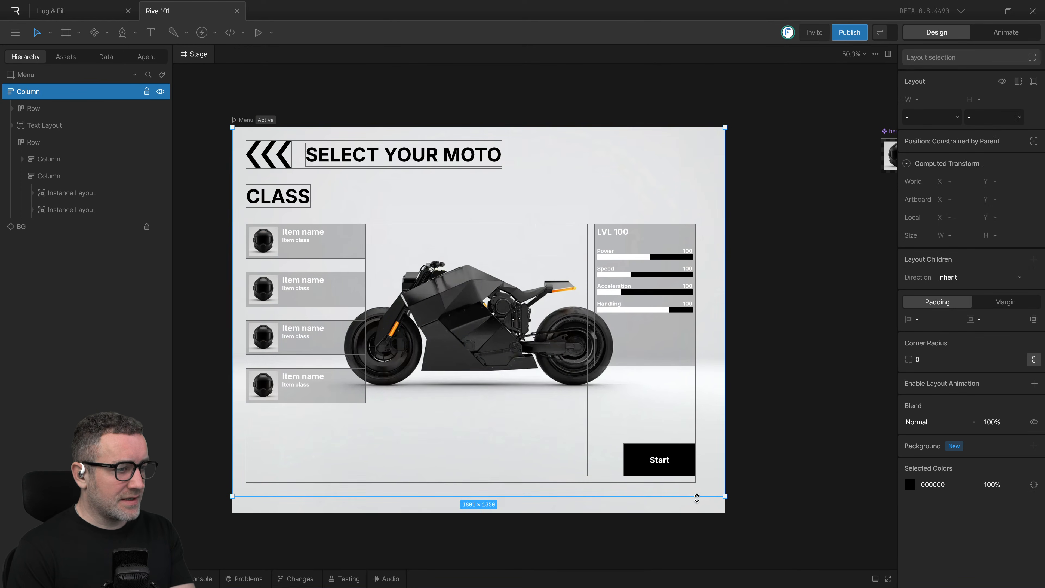
key("Delete")
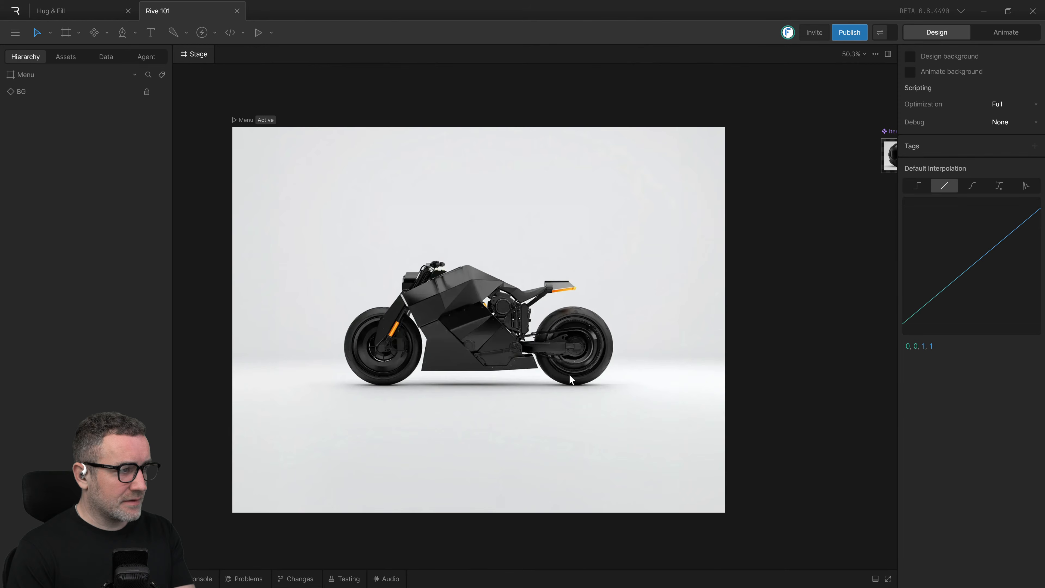
left_click_drag(755, 353, 748, 355)
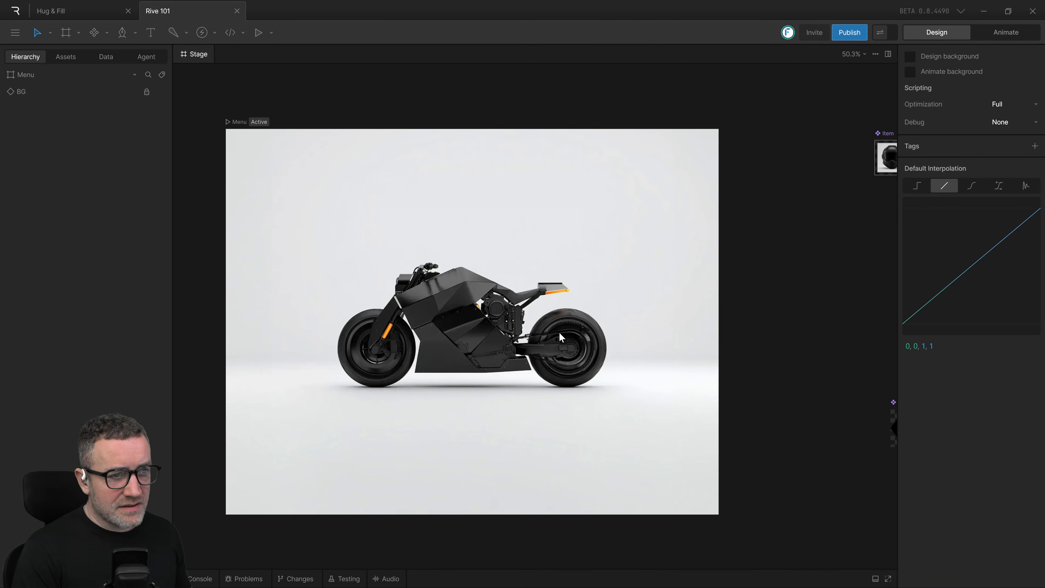
Step: Switch to the browser, watch the Rive Quick Start Tutorial's Nesting Components section in full screen, pause it and return to Rive
key("alt+Tab")
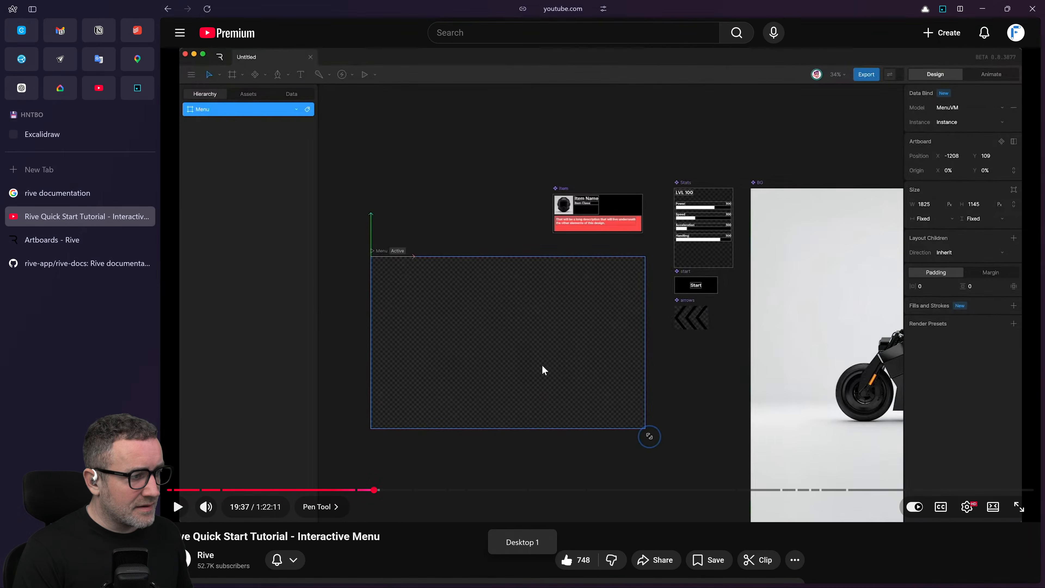
left_click(543, 366)
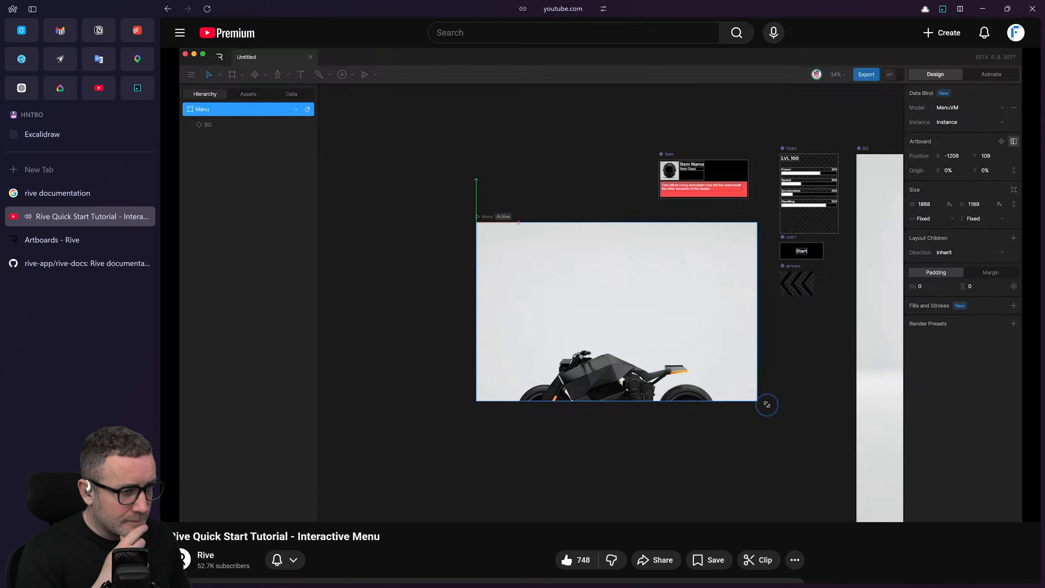
mouse_move(383, 370)
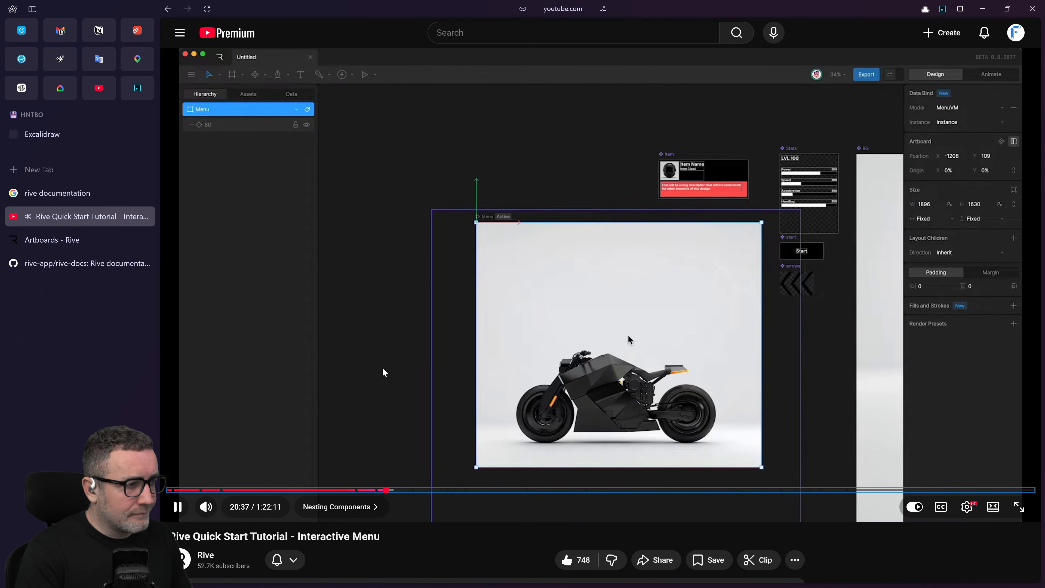
key("f")
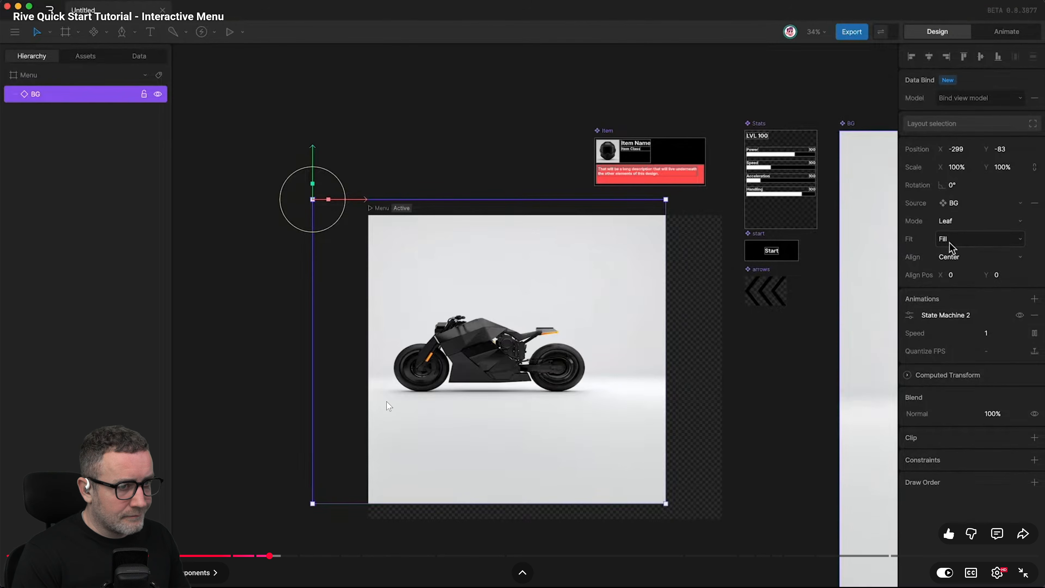
left_click(382, 403)
key("ctrl+super+Right")
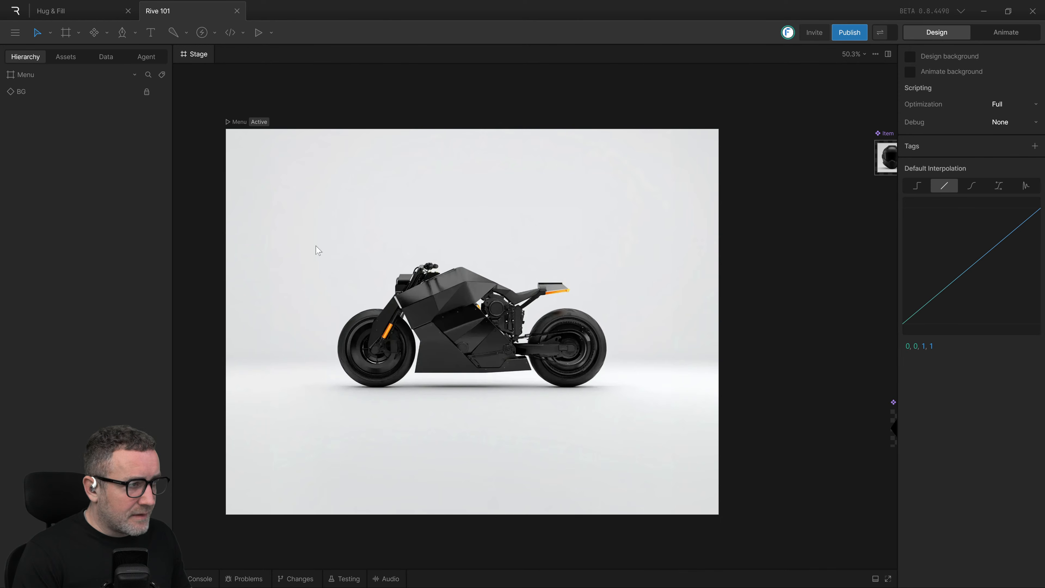
Step: Inspect the settings of the BG instance in the Menu artboard, and switch to the Hug & Fill file
left_click(25, 91)
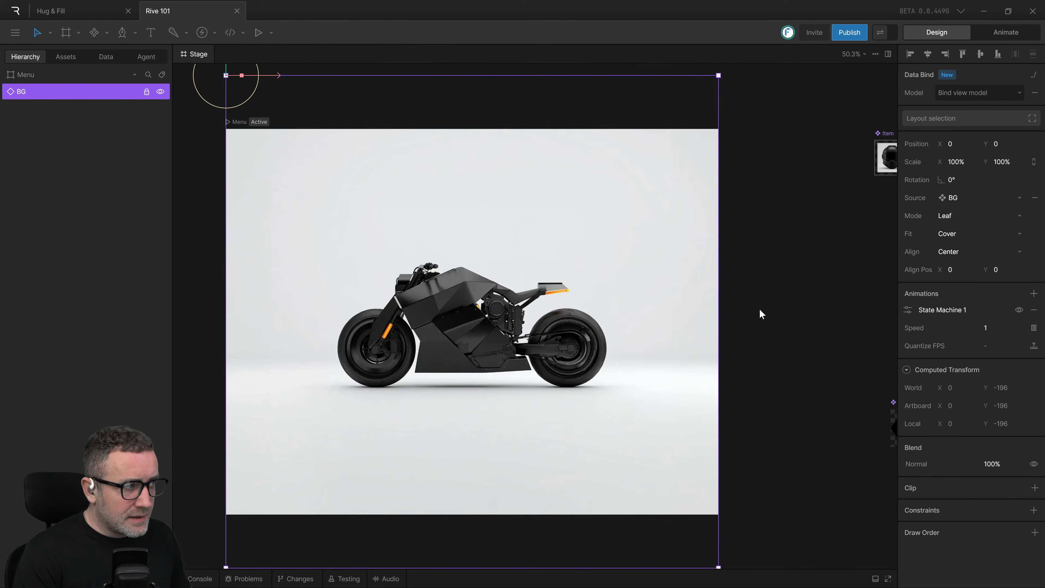
scroll(768, 358, "up", 3)
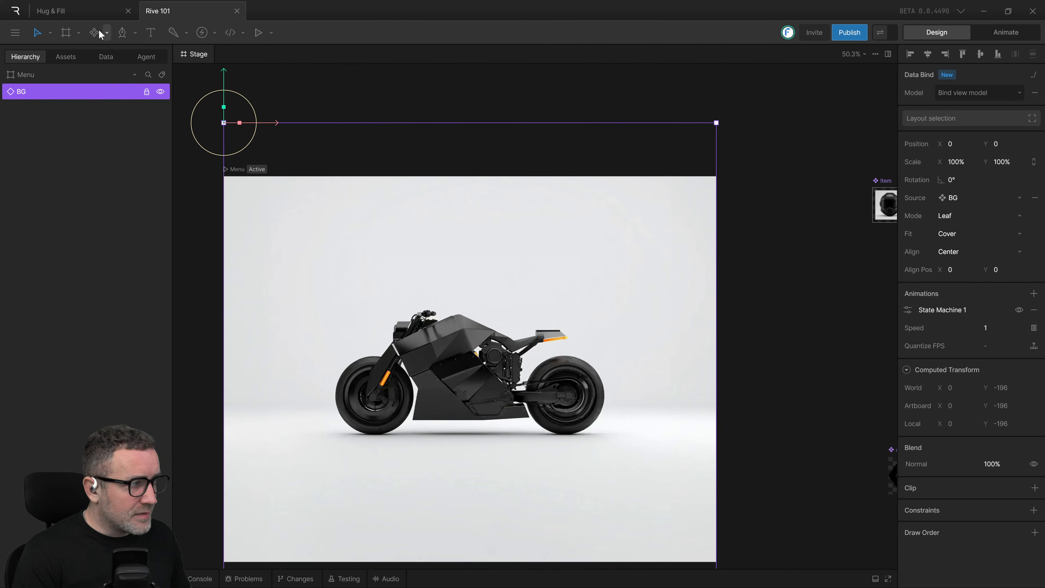
left_click(84, 12)
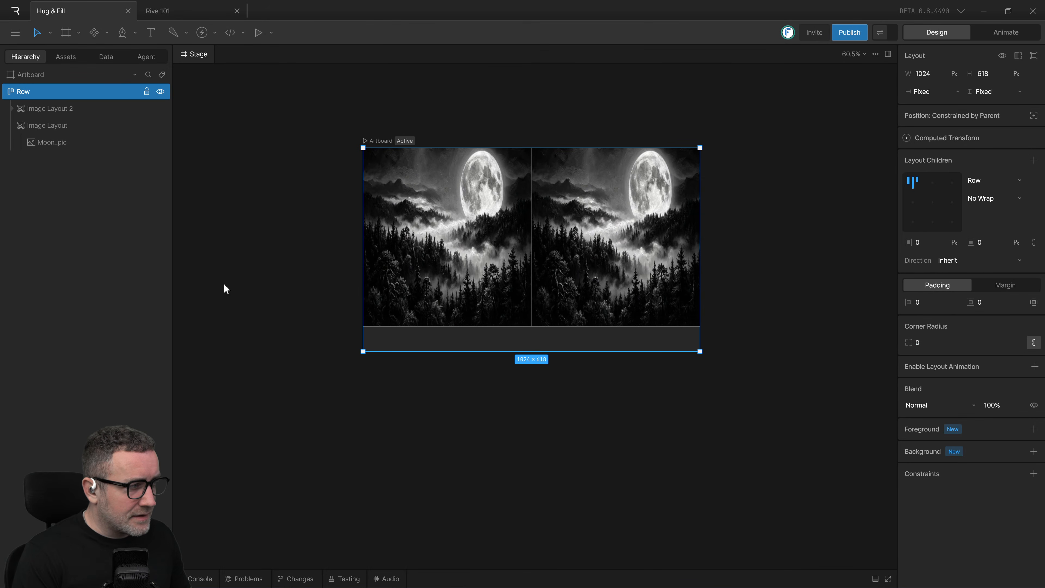
Step: Compare the sizing settings of the Artboard with those of the Row around the two moon images
left_click(29, 75)
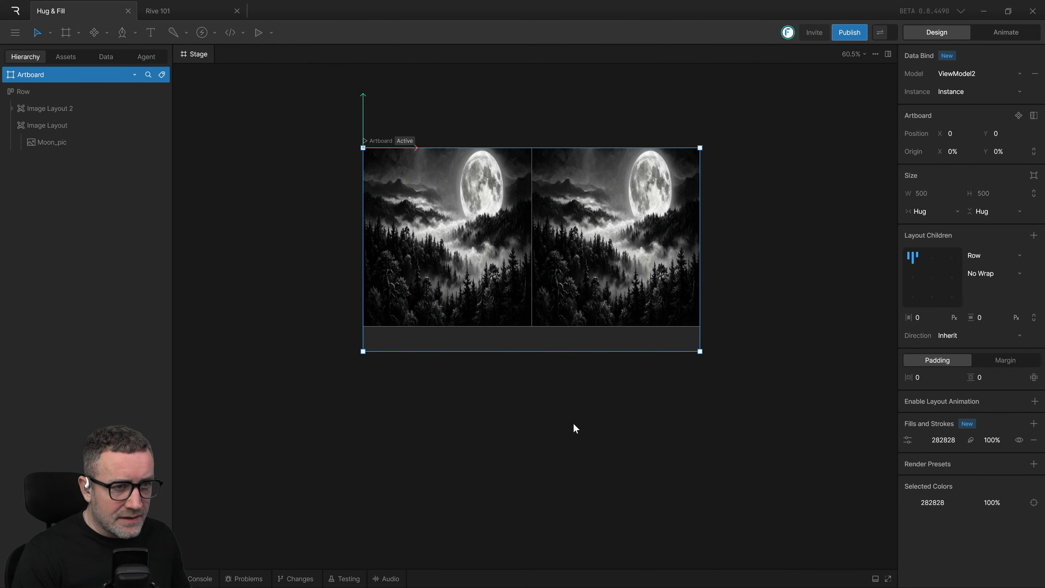
left_click(573, 377)
left_click(589, 298)
left_click_drag(686, 380, 670, 424)
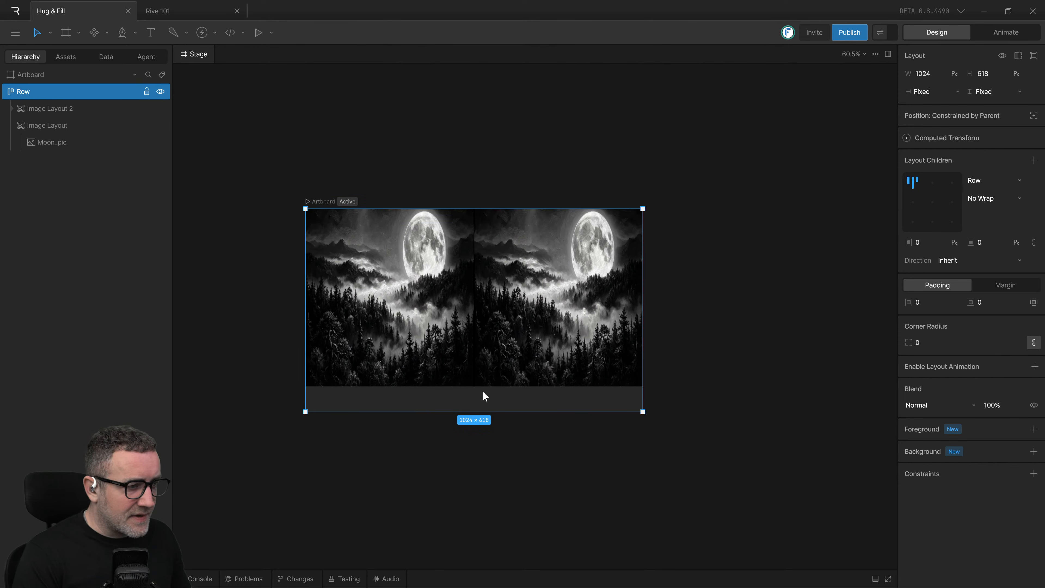
left_click(693, 418)
left_click(599, 356)
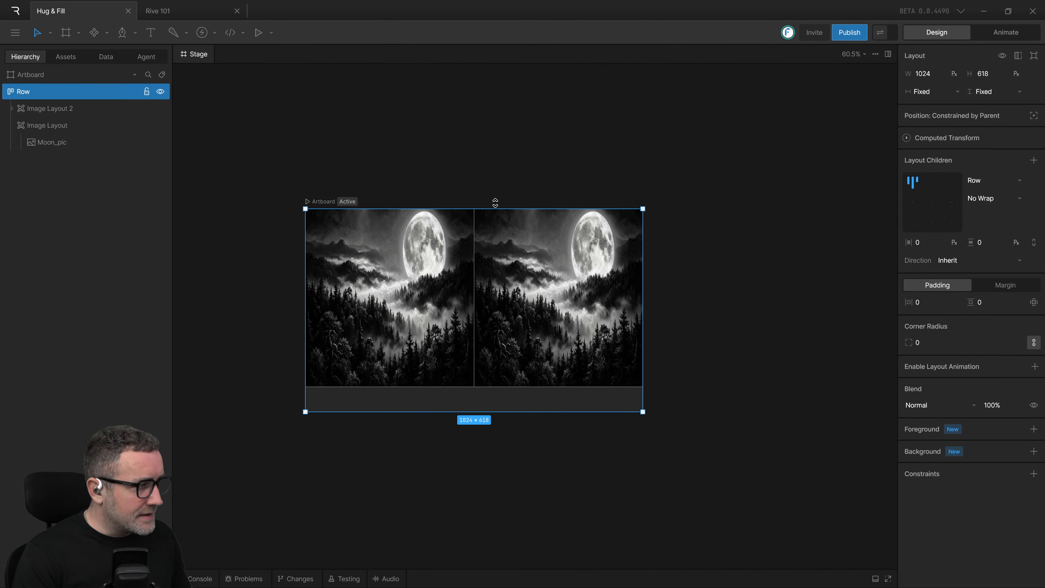
left_click(29, 78)
left_click(55, 92)
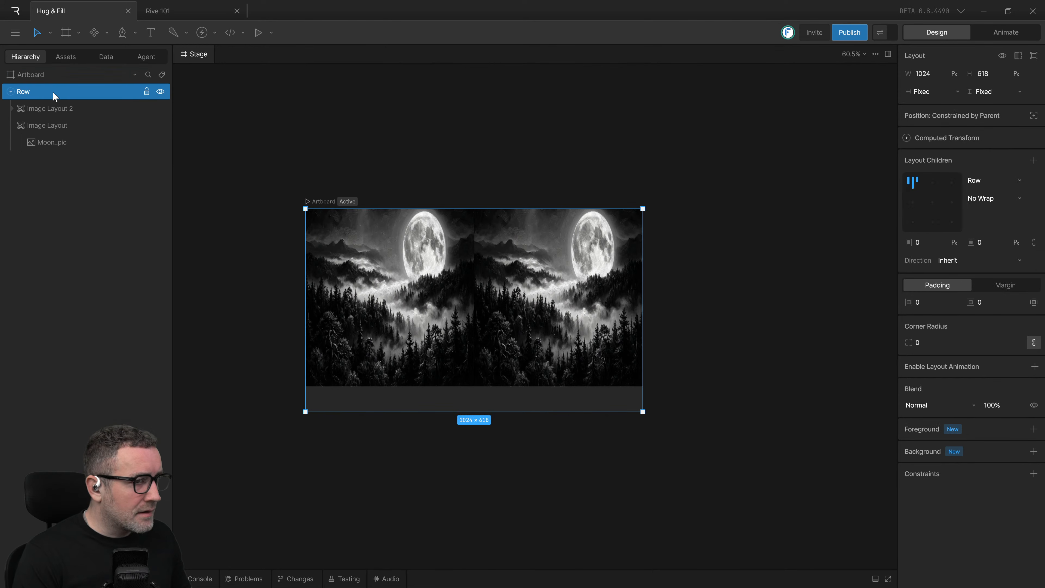
Step: Convert the Artboard holding the two moon images into a component
left_click(51, 75)
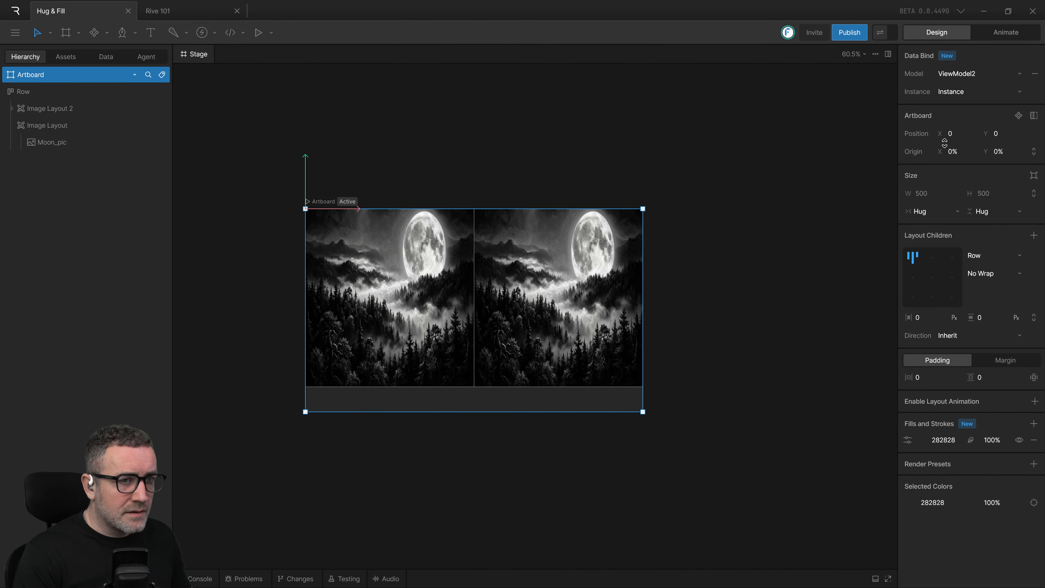
left_click(1018, 116)
left_click_drag(718, 272, 836, 301)
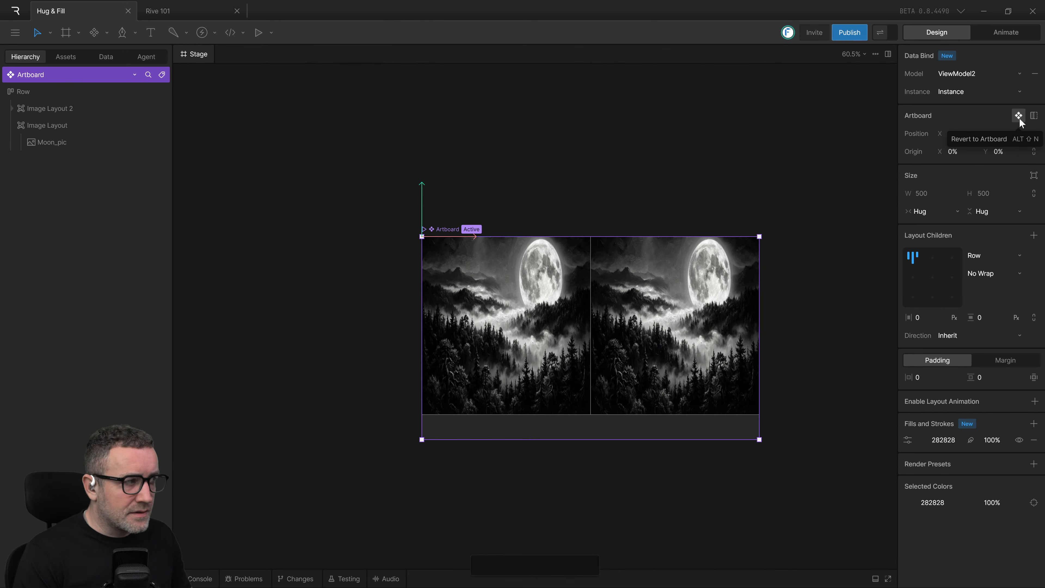
Step: Duplicate the Artboard component that holds the two moon images
left_click(496, 265)
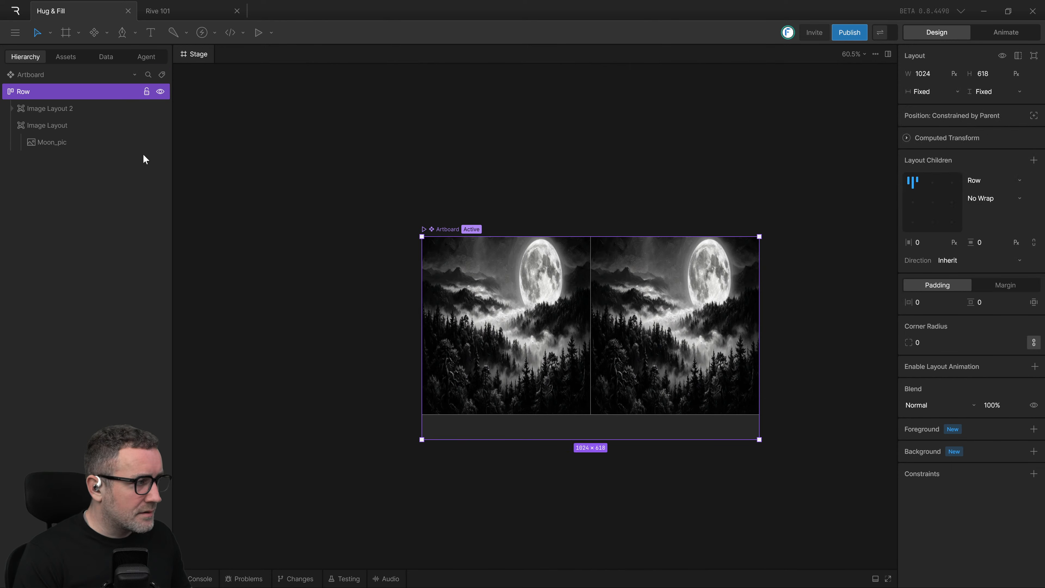
left_click(28, 78)
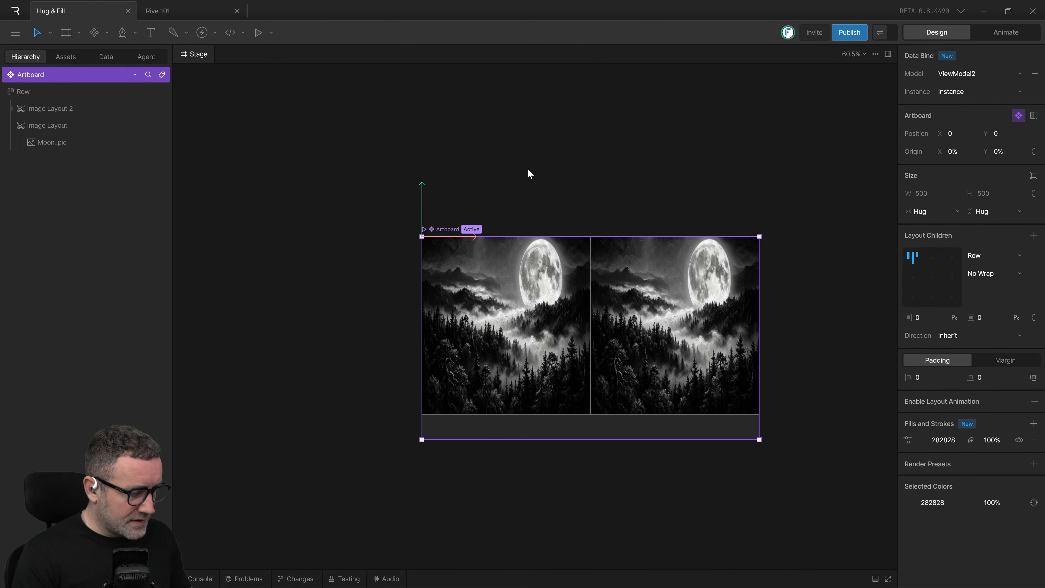
key("ctrl+d")
scroll(592, 354, "down", 5)
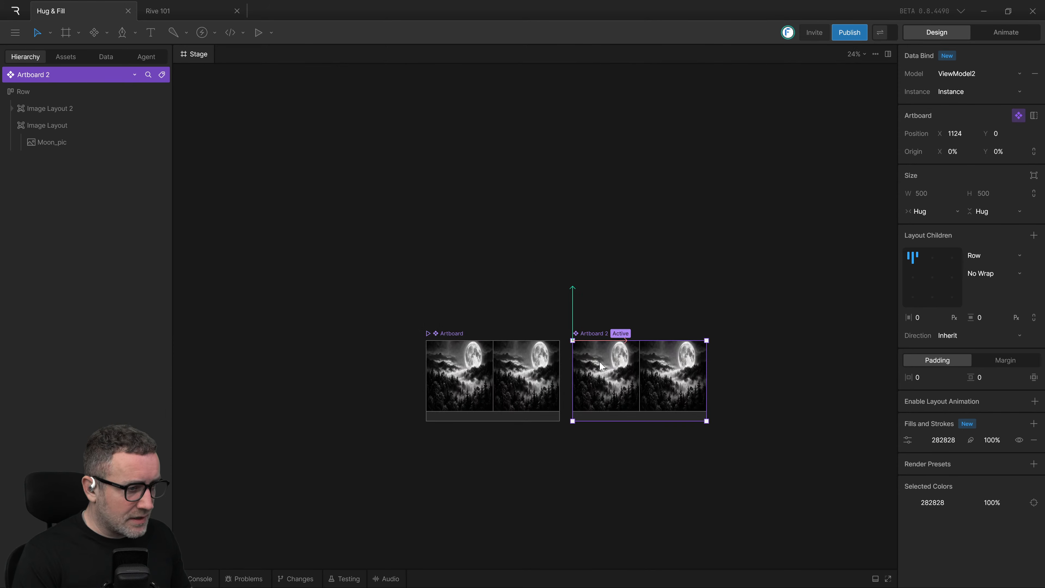
Step: Revert the duplicated component, Artboard 2, to a regular artboard
left_click(587, 459)
left_click(629, 381)
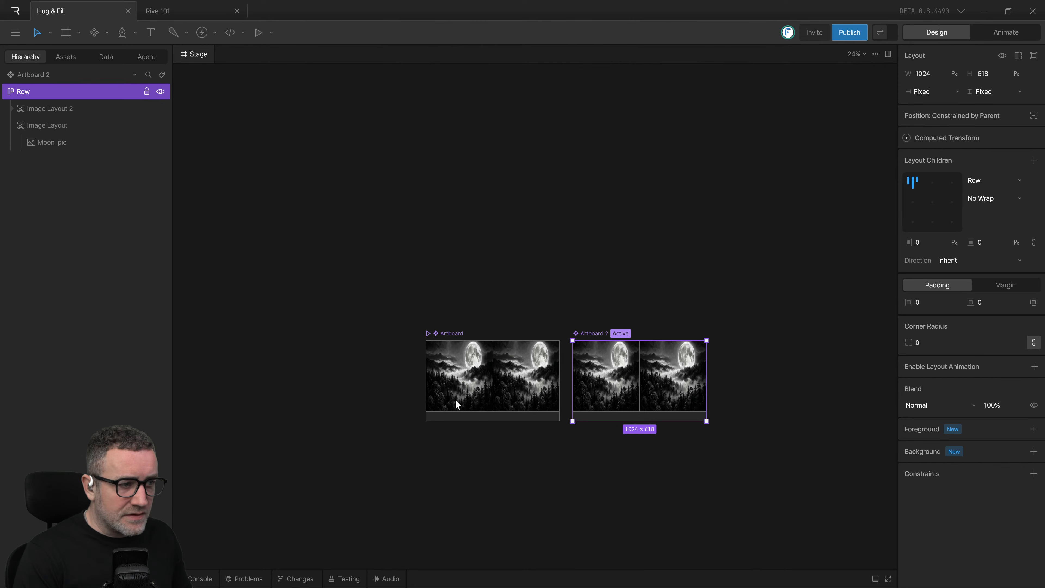
left_click(737, 460)
left_click(663, 382)
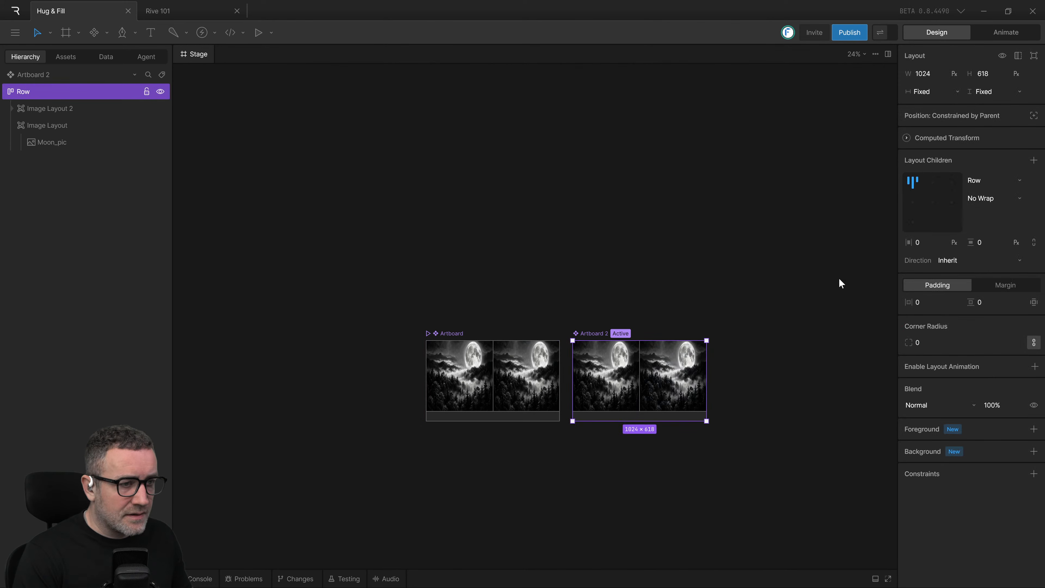
left_click(71, 77)
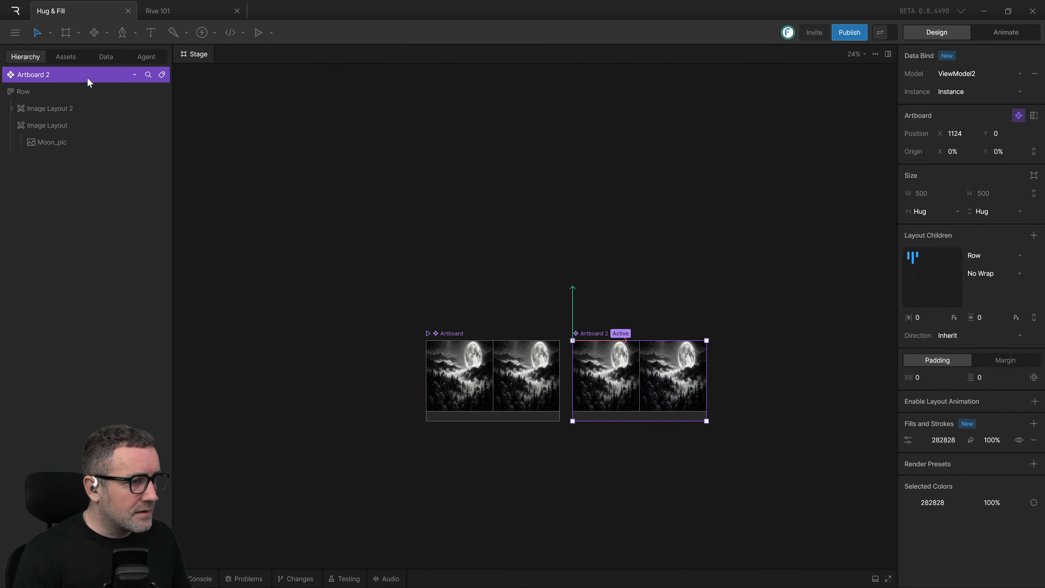
left_click(1018, 115)
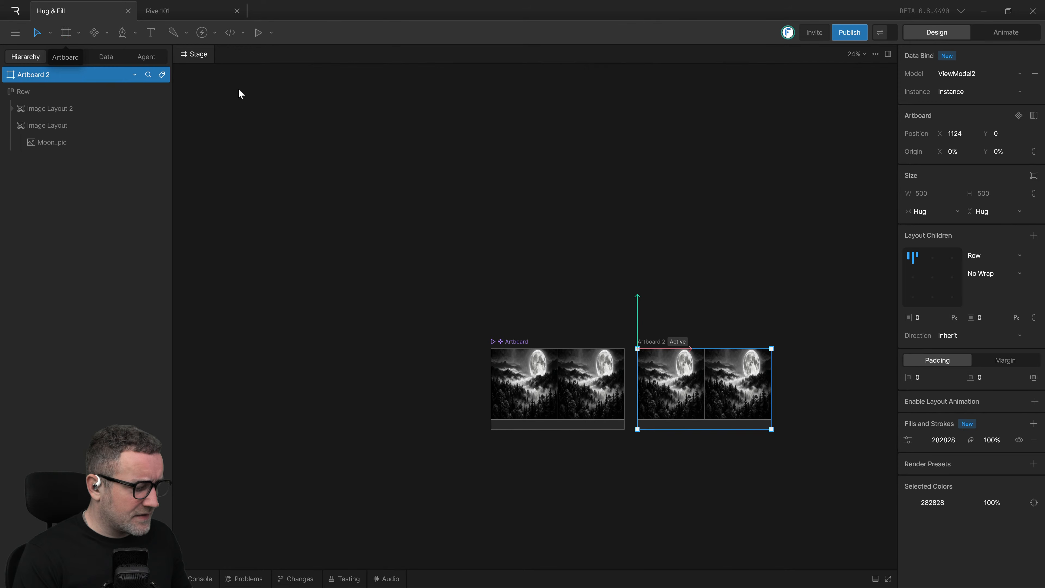
Step: Draw an empty artboard about 2012 × 1450 px above and to the left of the moon artboards, and select it
key("a")
left_click_drag(222, 111, 486, 300)
left_click(555, 370)
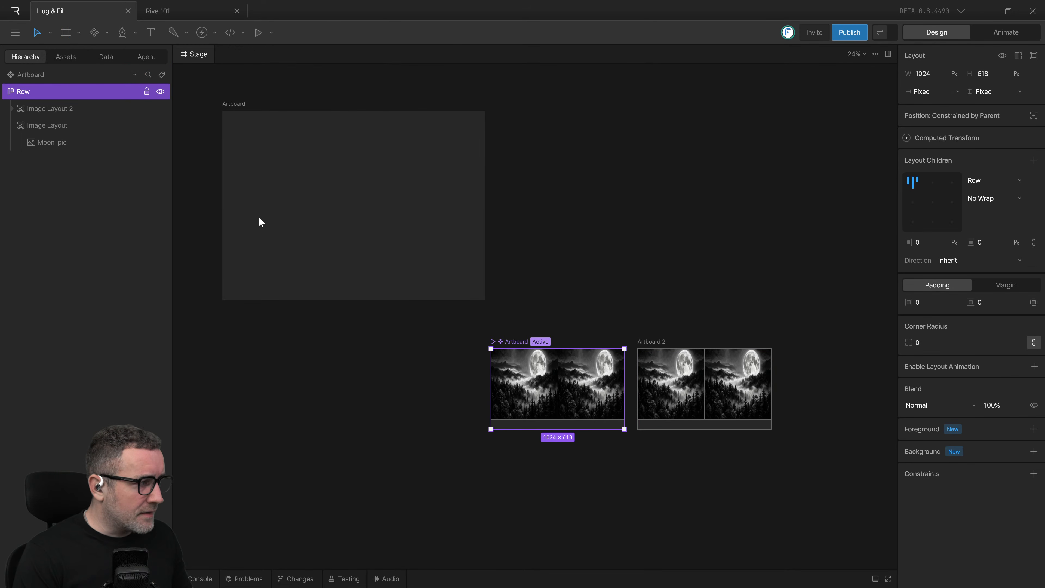
left_click(341, 170)
key("Tab")
key("Tab")
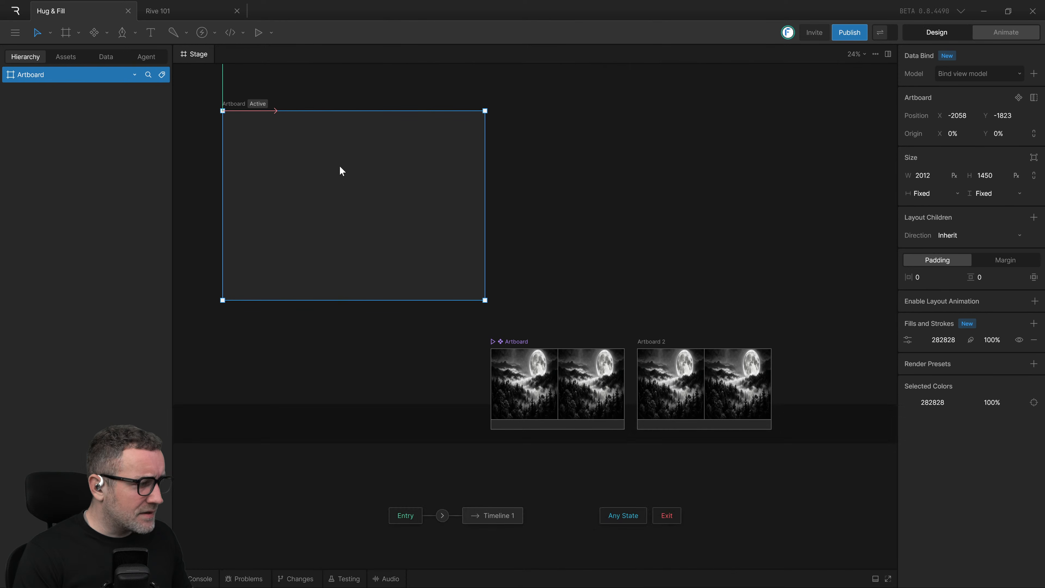
right_click(338, 166)
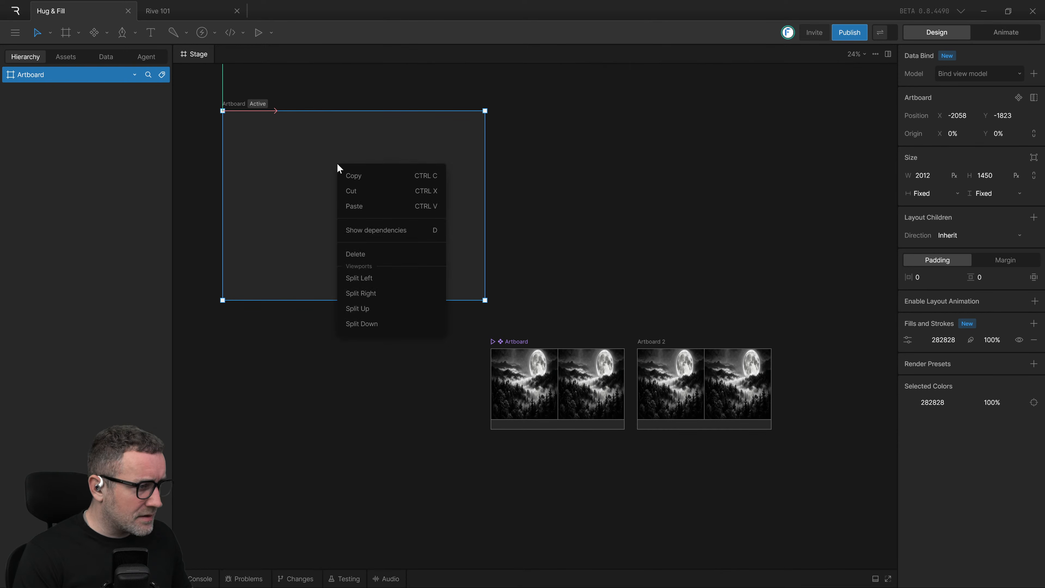
key("Escape")
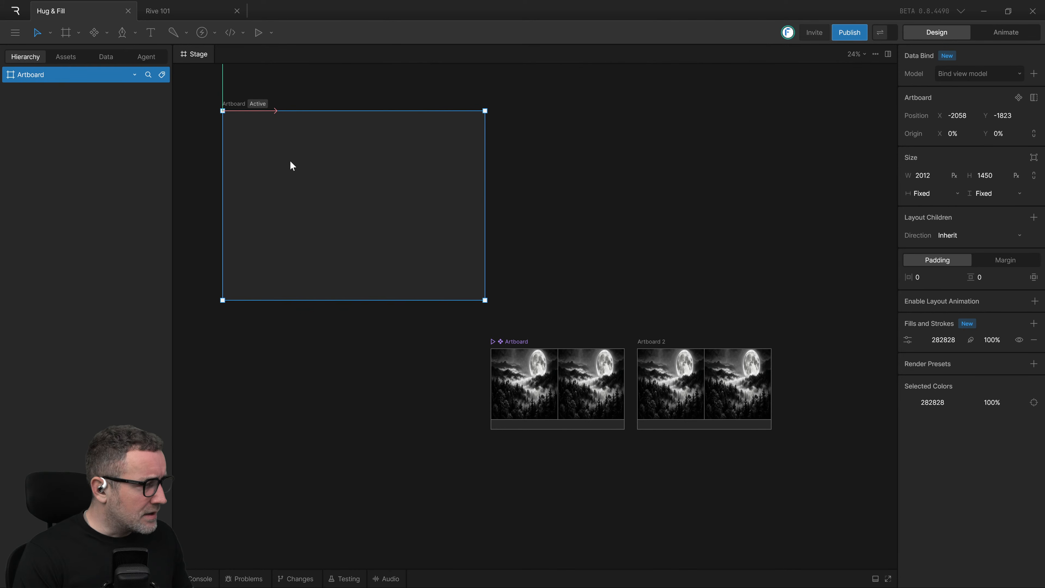
key("ctrl+backslash")
key("ctrl+backslash")
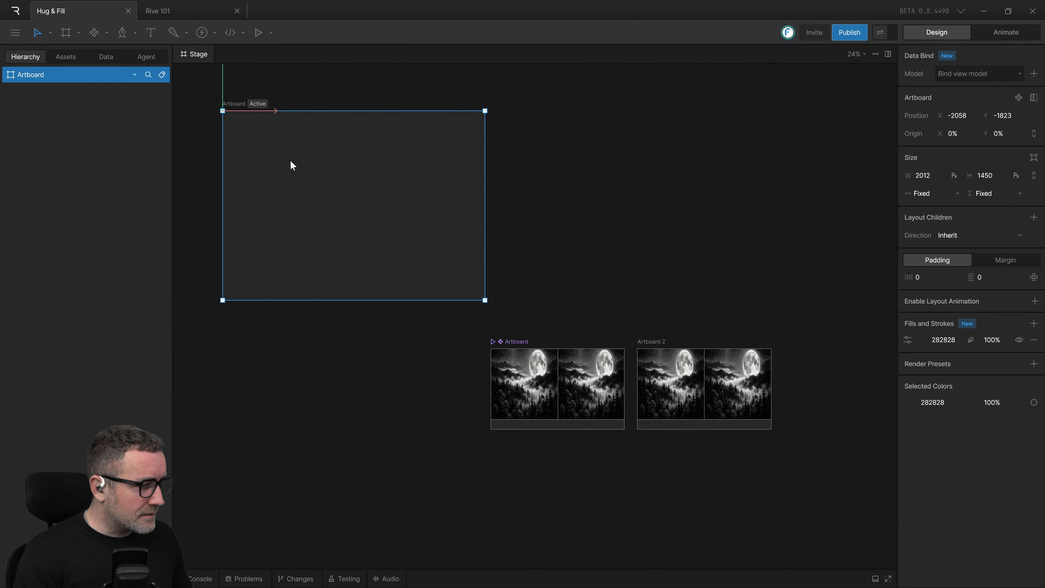
right_click(292, 160)
left_click(285, 158)
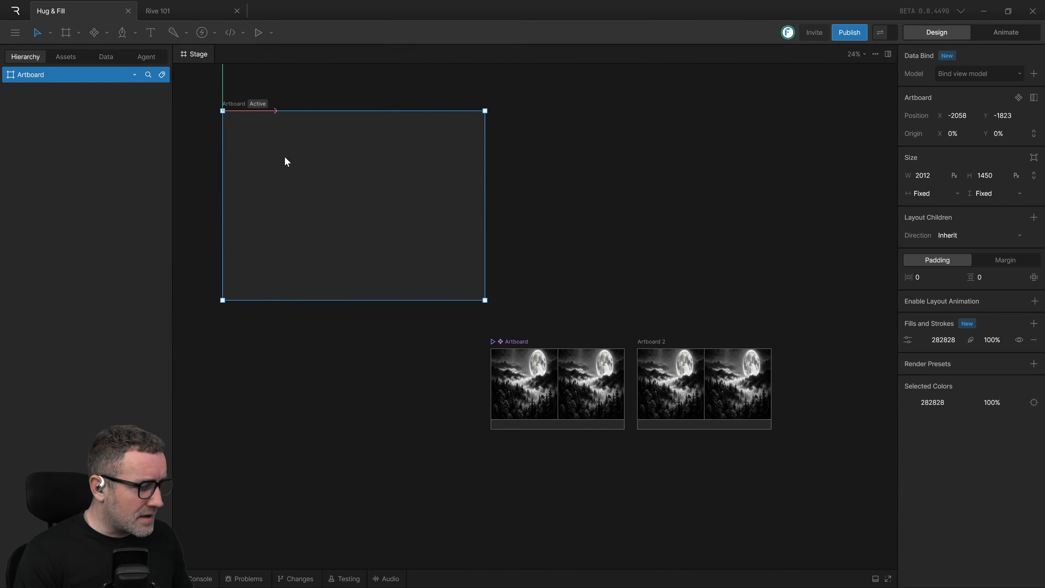
key("l")
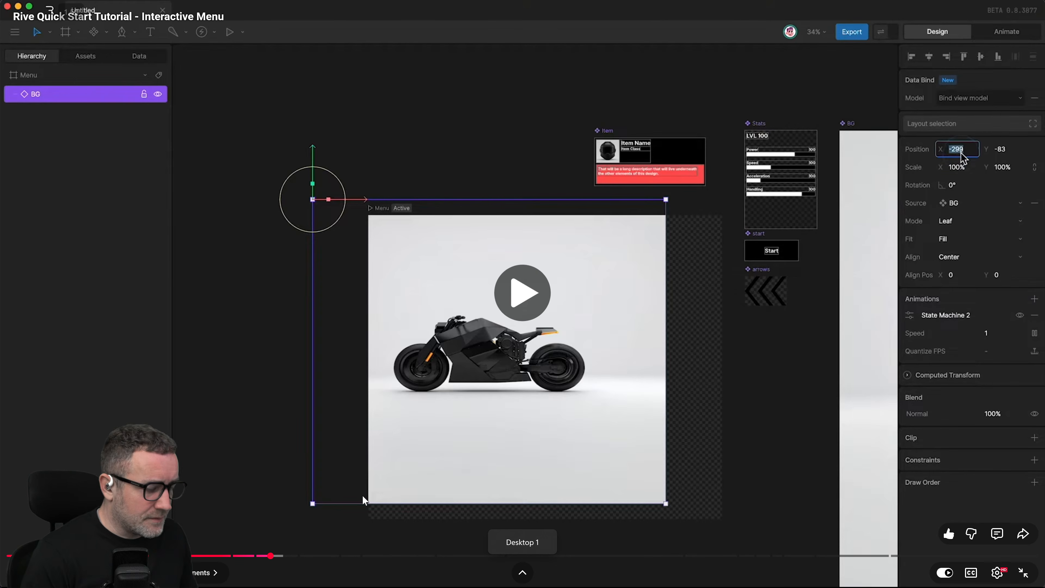
Step: Rewatch the tutorial's Nesting Components section from 19:50, pause it and switch back to Rive
left_click(259, 555)
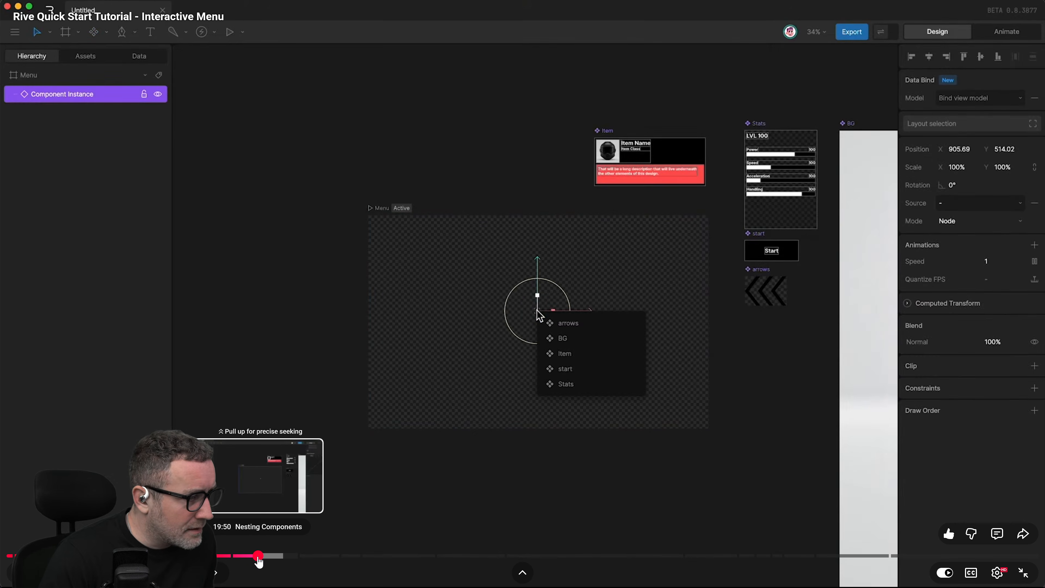
key("space")
key("alt+Tab")
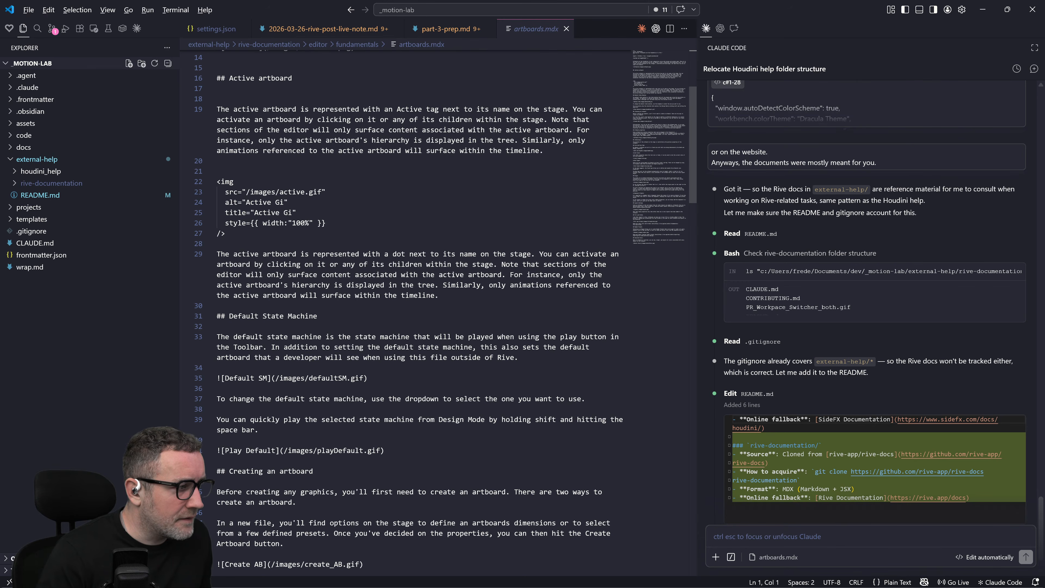
key("alt+Tab")
key("ctrl+super+Right")
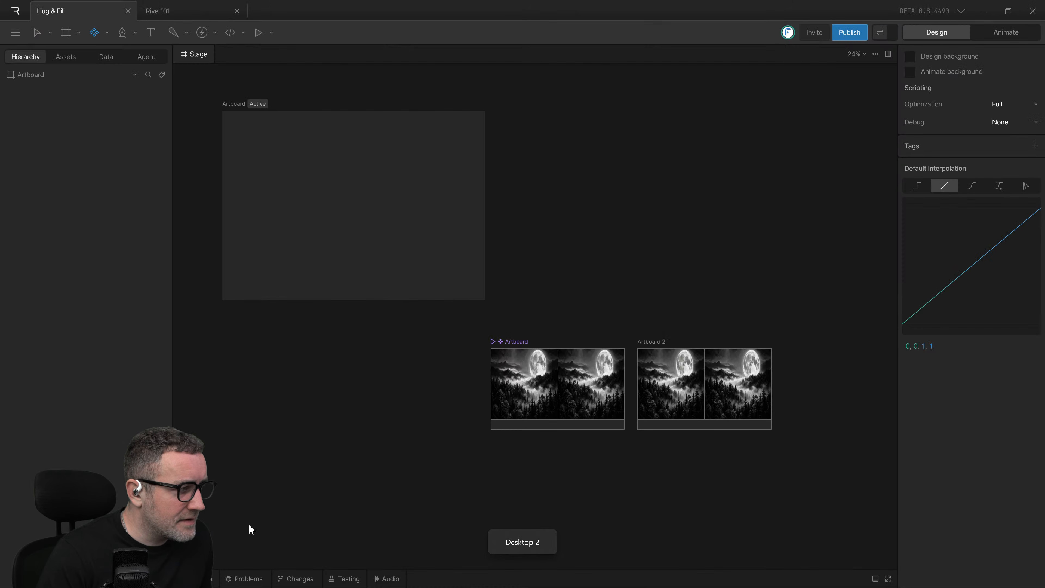
Step: Place a component instance inside the empty artboard, with the moon-image Artboard component as its source
left_click(322, 190)
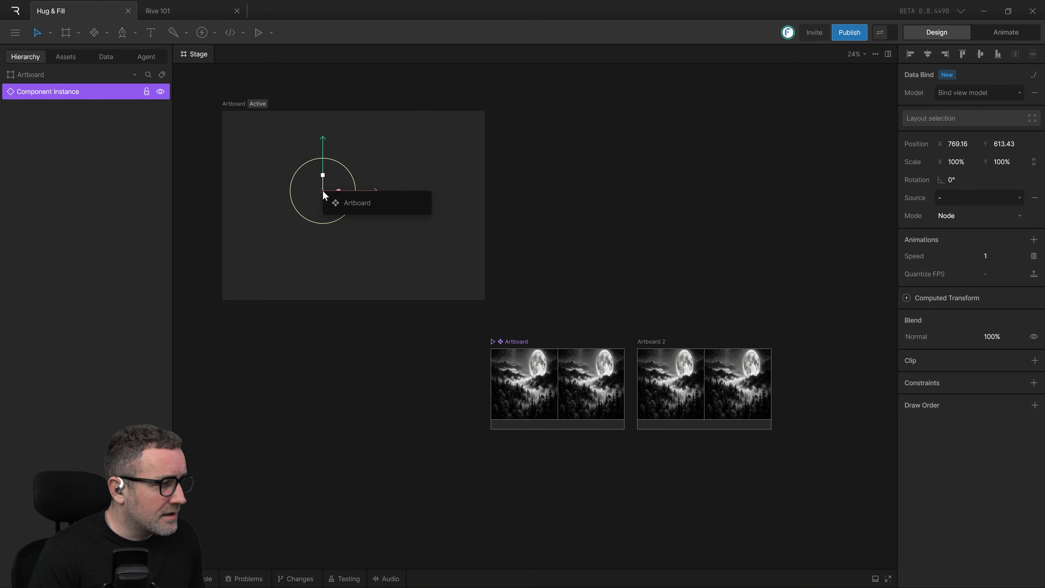
left_click(348, 206)
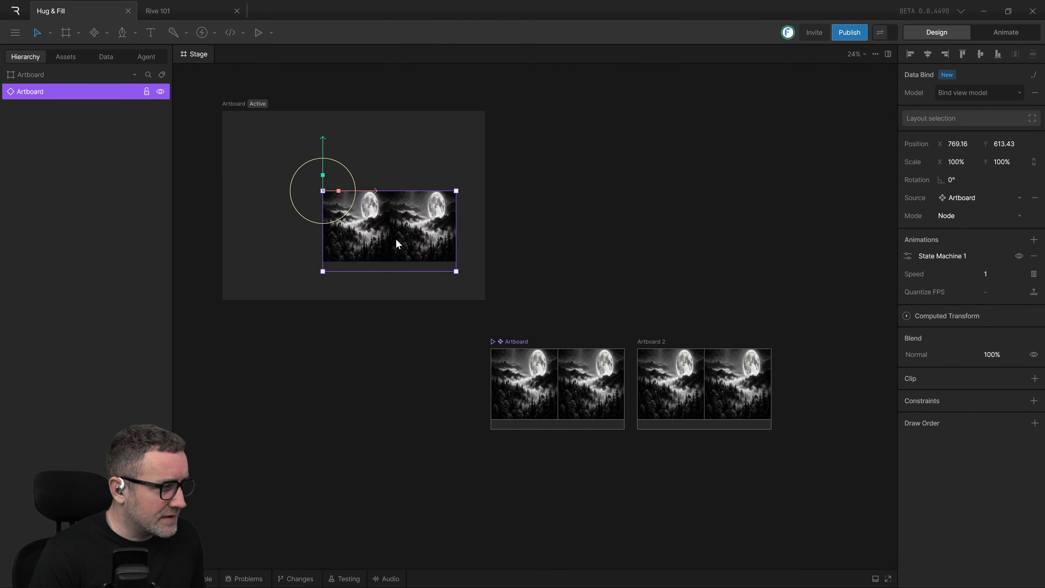
left_click(805, 245)
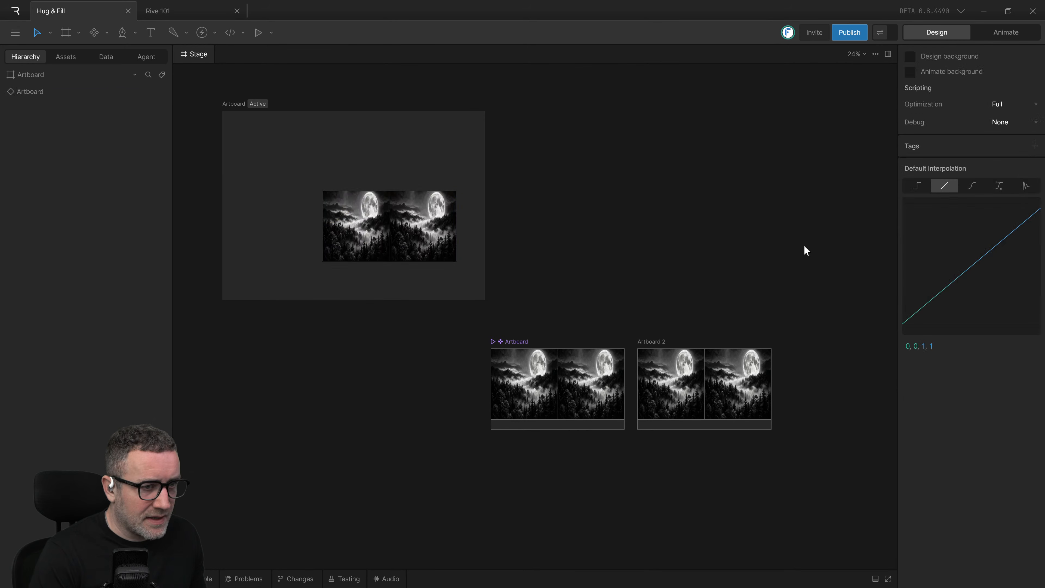
Step: Check the Mode options available for the nested Artboard instance
left_click(434, 228)
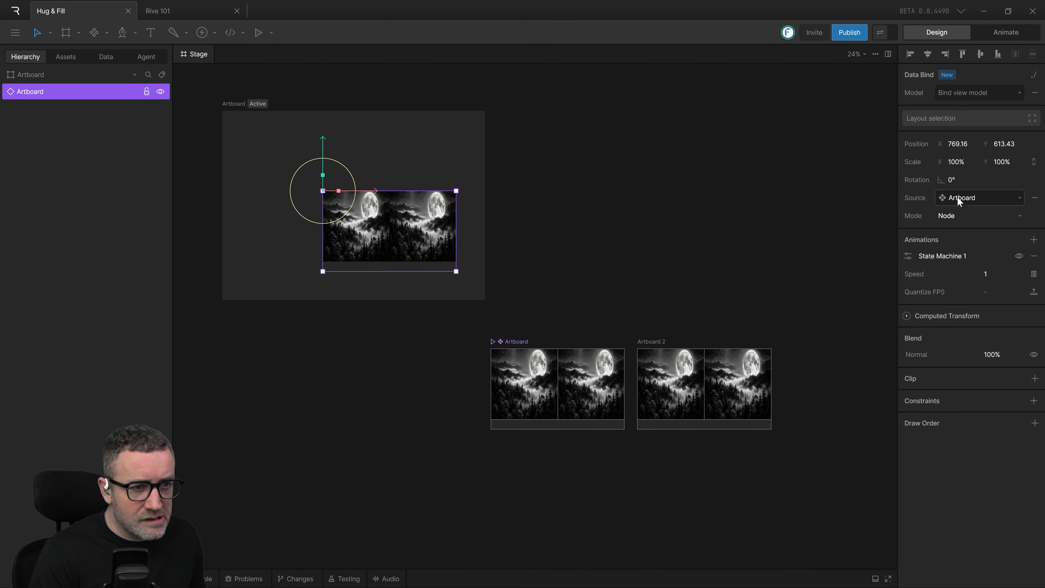
left_click(951, 214)
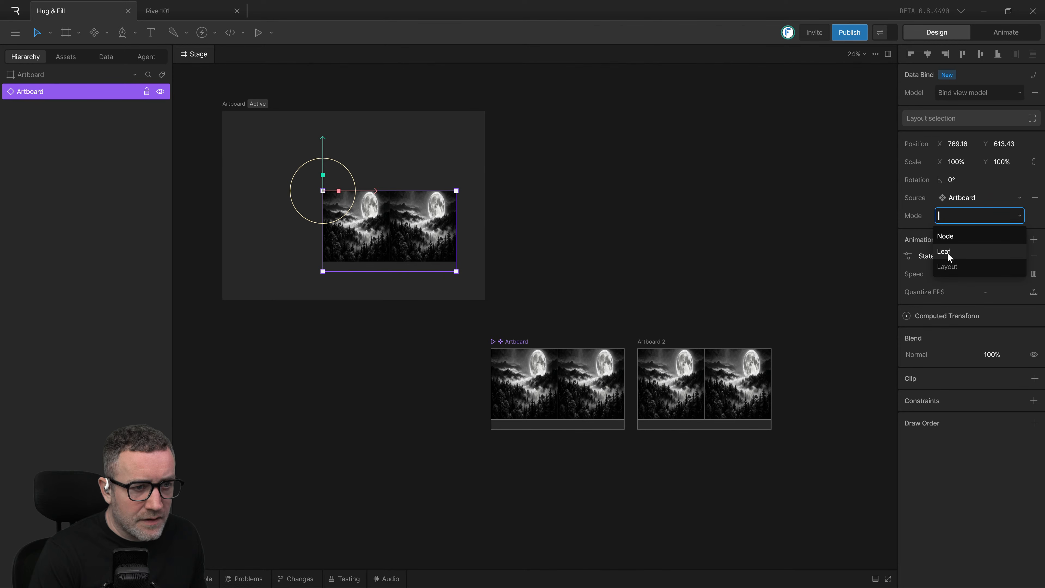
left_click(853, 216)
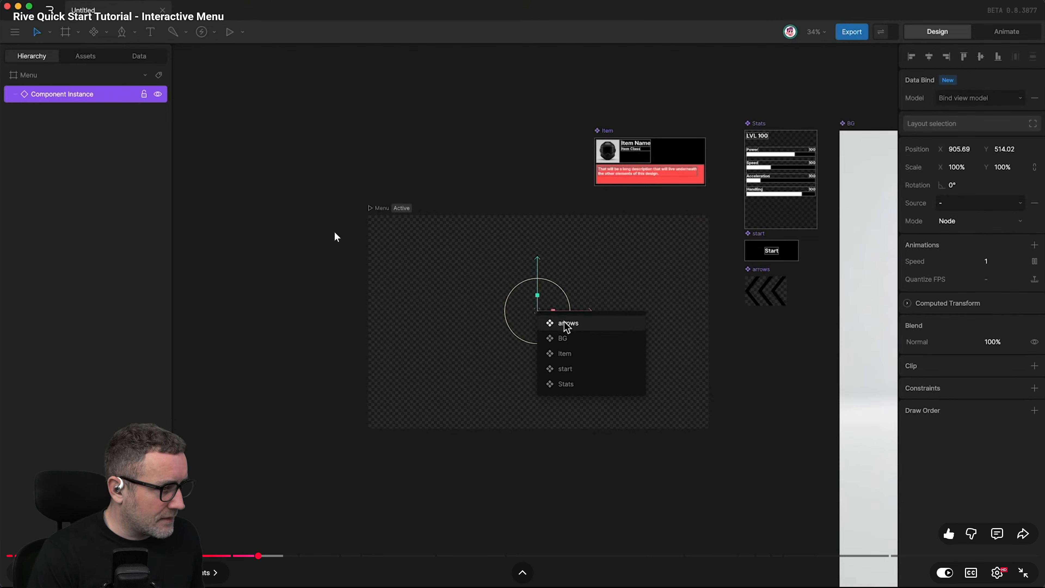
Step: Briefly play and pause the tutorial in the browser, leave full screen, and look through the open tabs for the Rive documentation
key("space")
key("space")
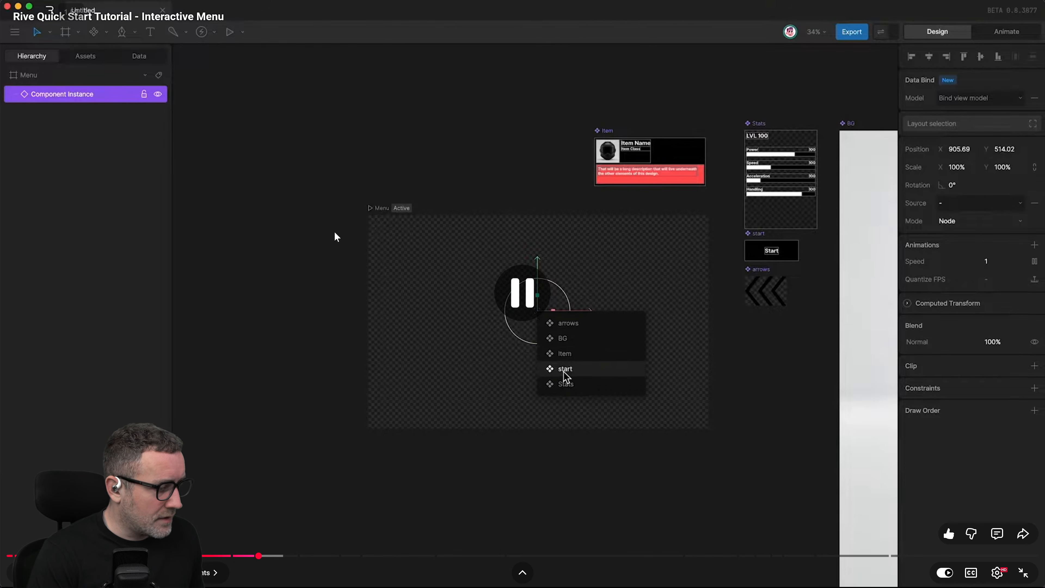
key("Escape")
key("ctrl+Tab")
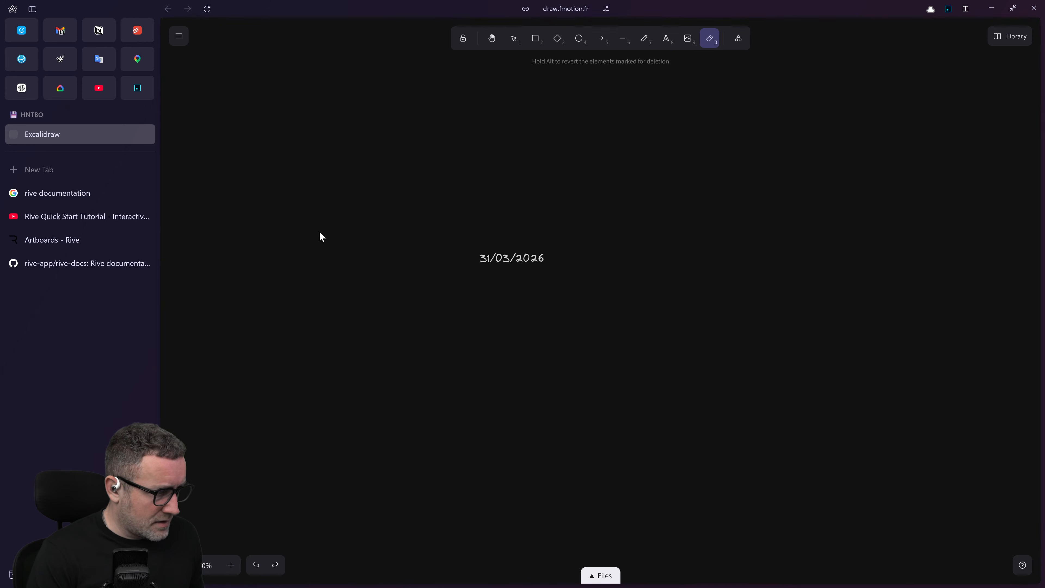
key("ctrl+Tab")
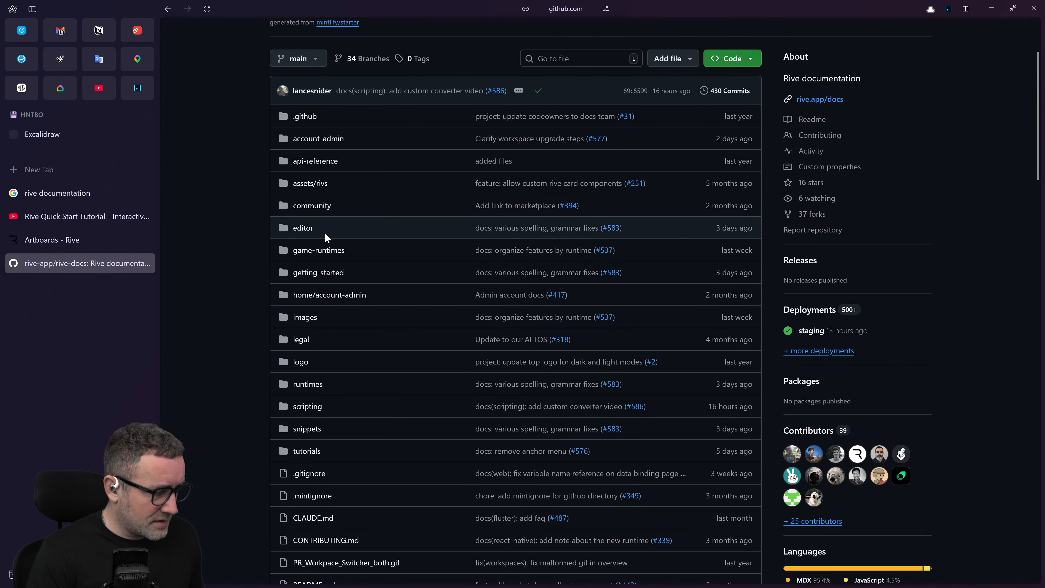
left_click(86, 223)
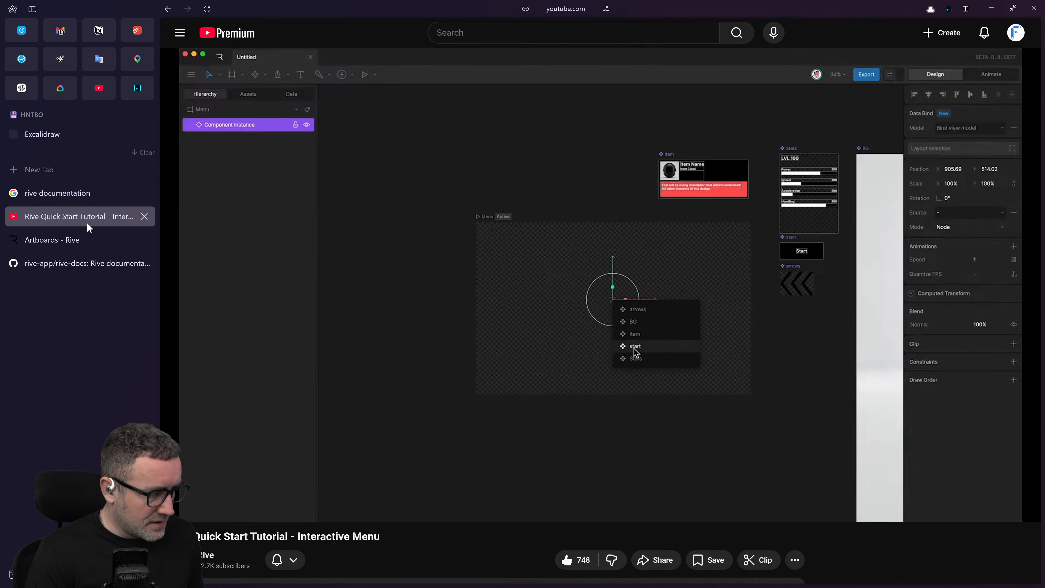
key("f")
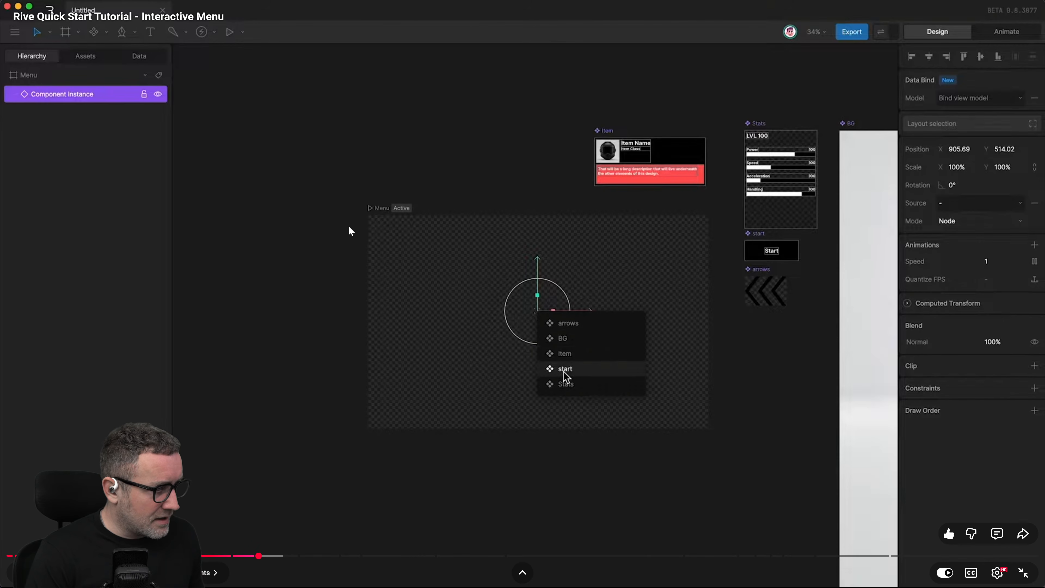
key("Escape")
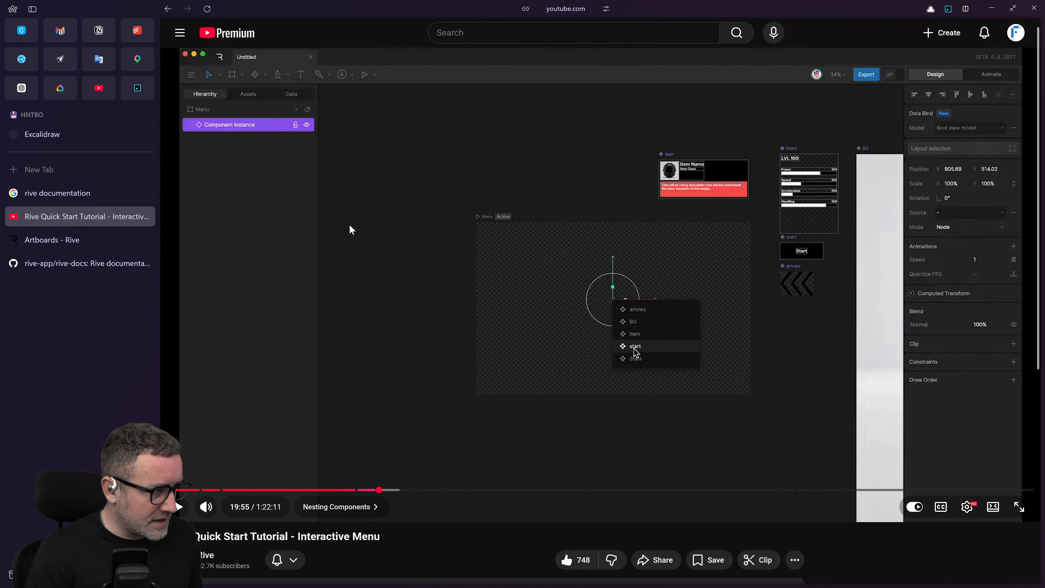
key("ctrl+Tab")
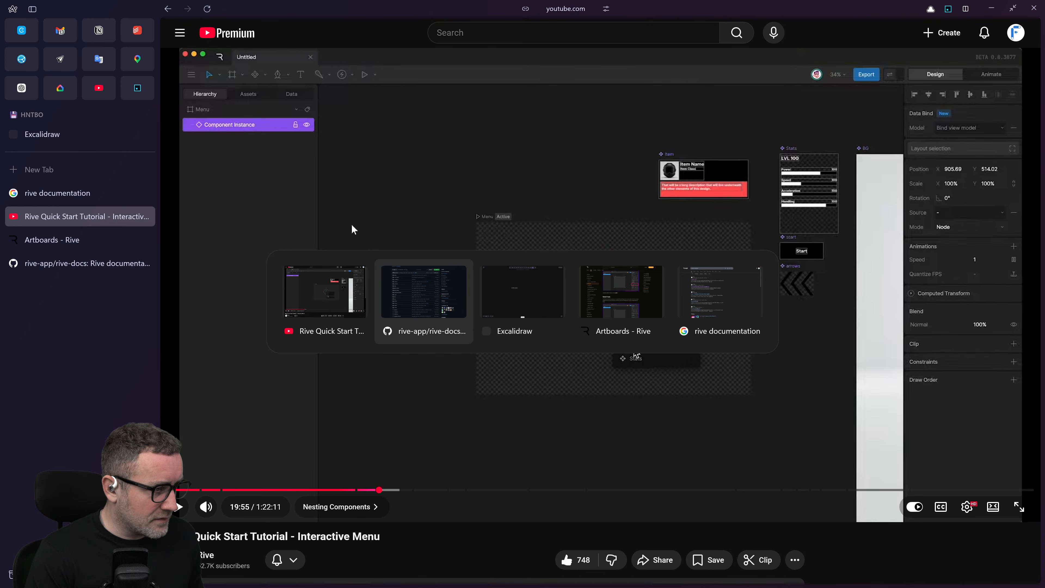
Step: Switch to the Excalidraw board holding the 31/03/2026 note
left_click(500, 317)
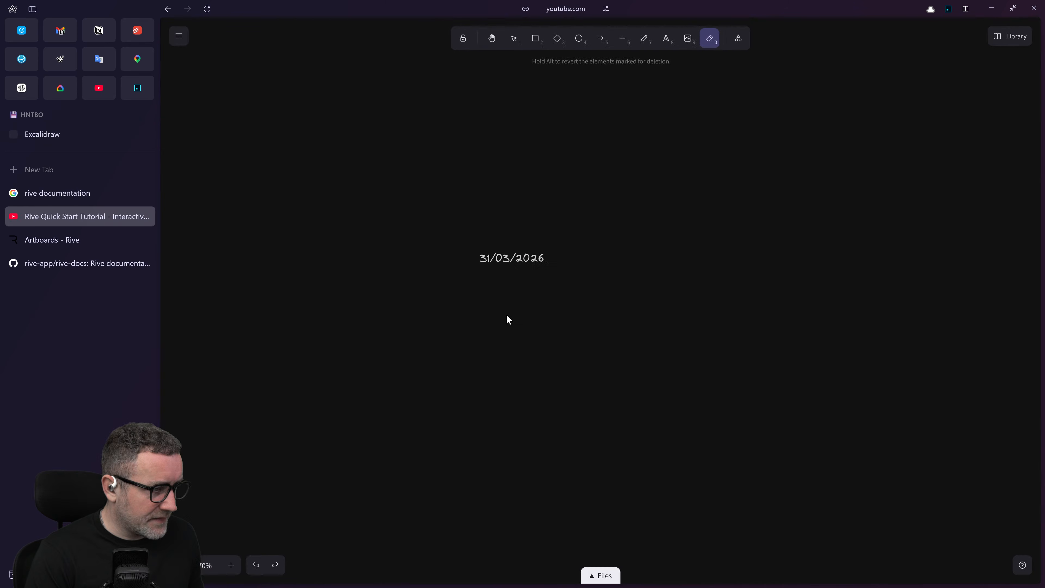
left_click_drag(661, 260, 657, 216)
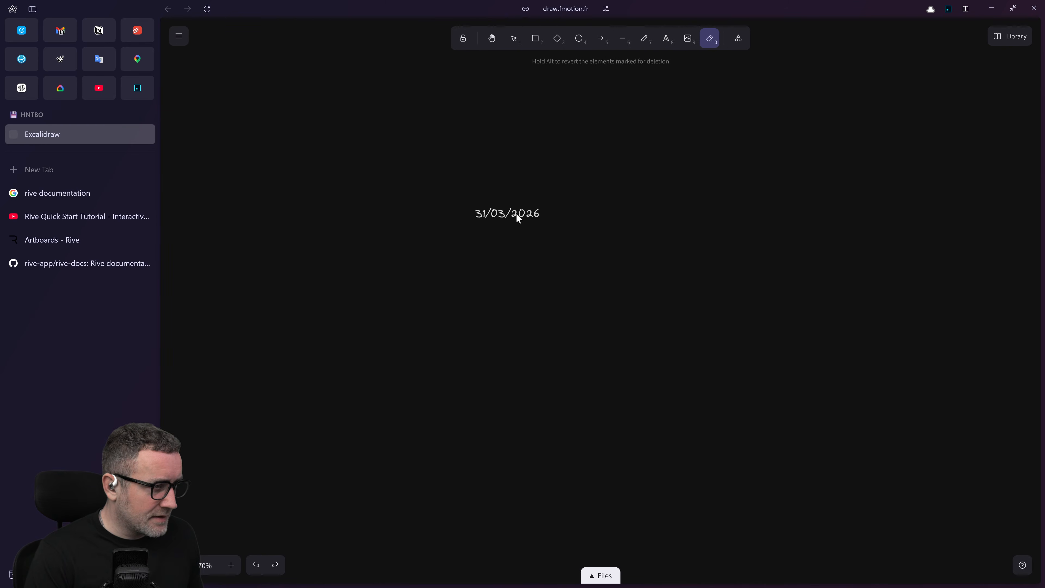
left_click(517, 215)
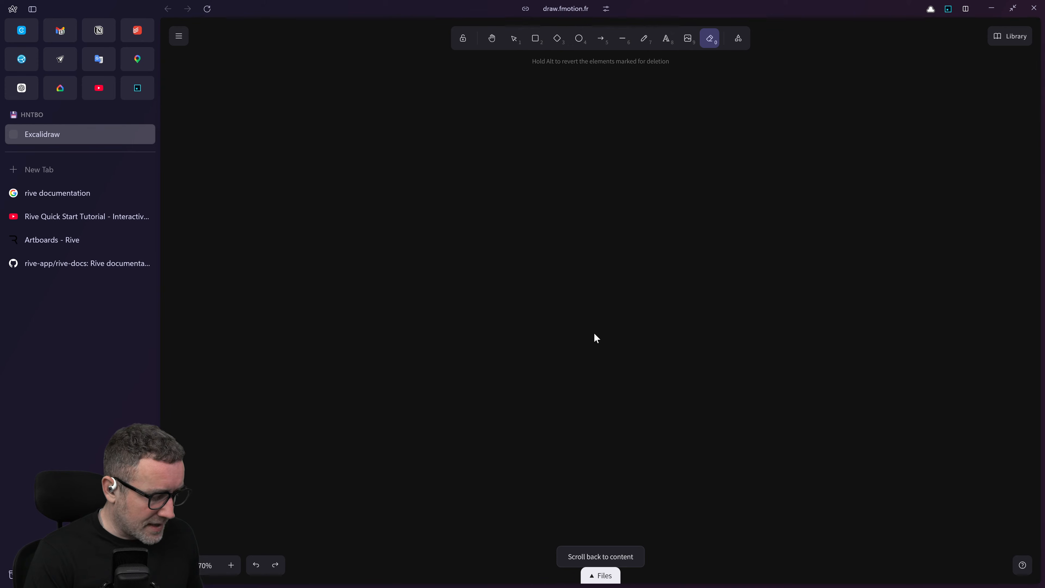
key("ctrl+z")
left_click(501, 218)
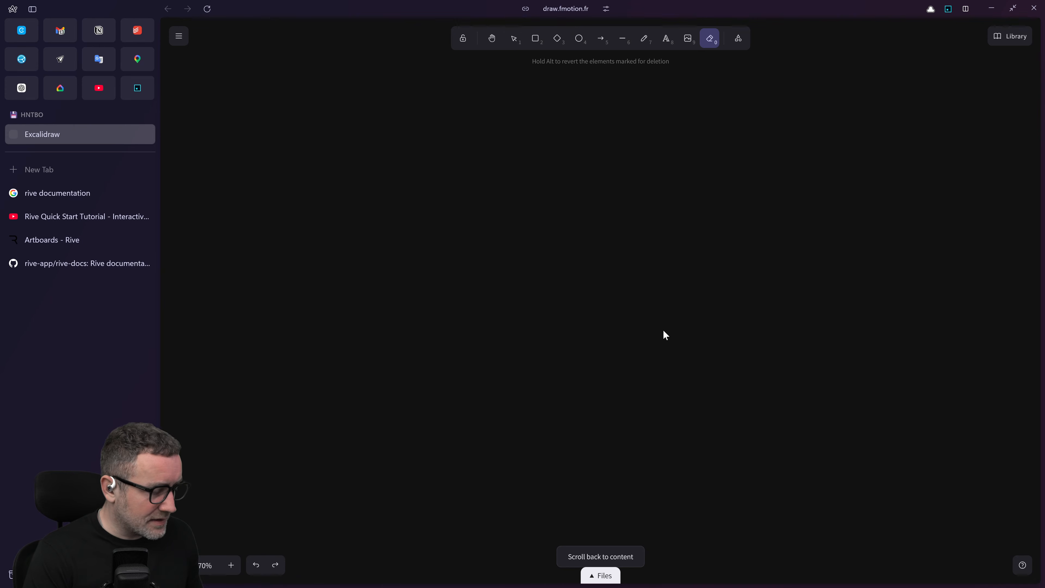
key("ctrl+z")
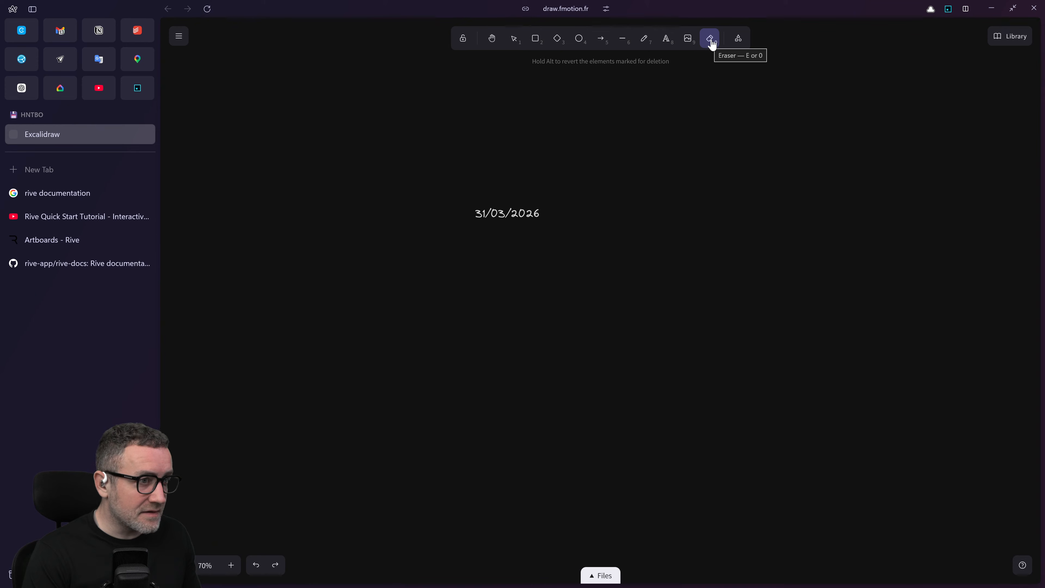
Step: Duplicate the date note just below the original and replace the copy's text with "Understand the difference between leaf and node"
left_click(513, 41)
left_click(510, 214)
left_click_drag(510, 214, 509, 276)
double_click(509, 276)
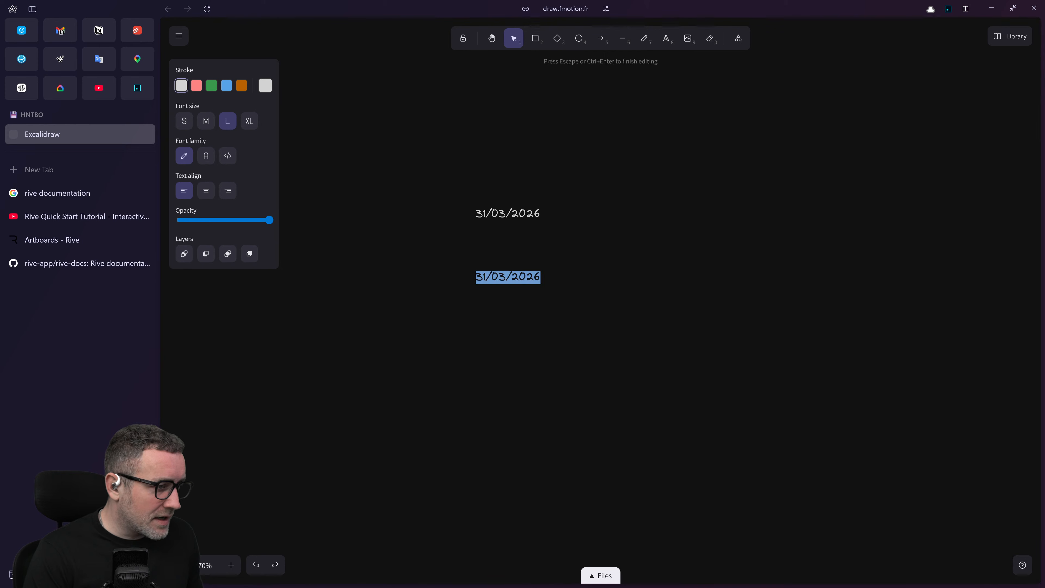
key("ctrl+super")
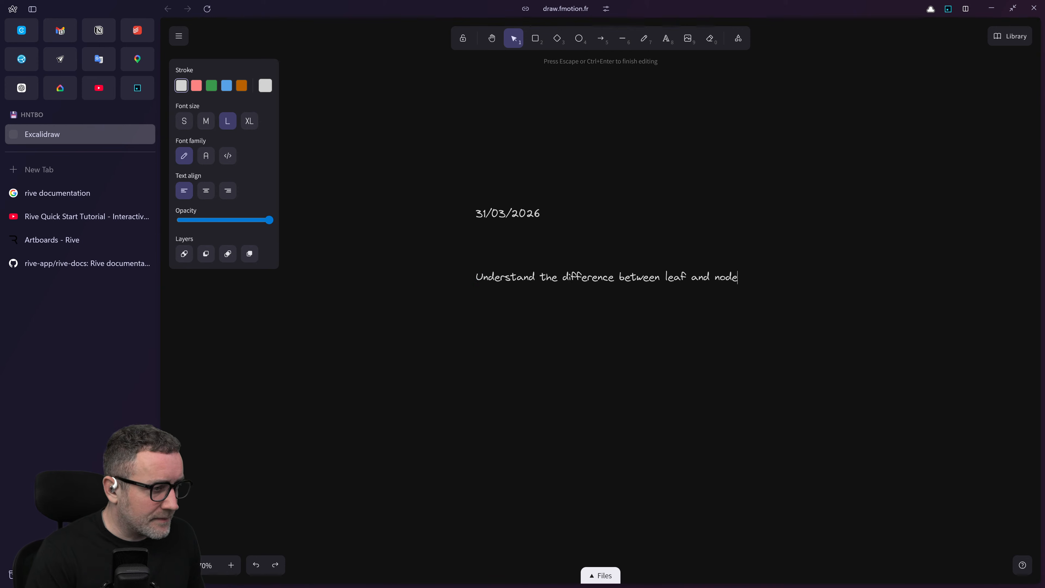
left_click(650, 304)
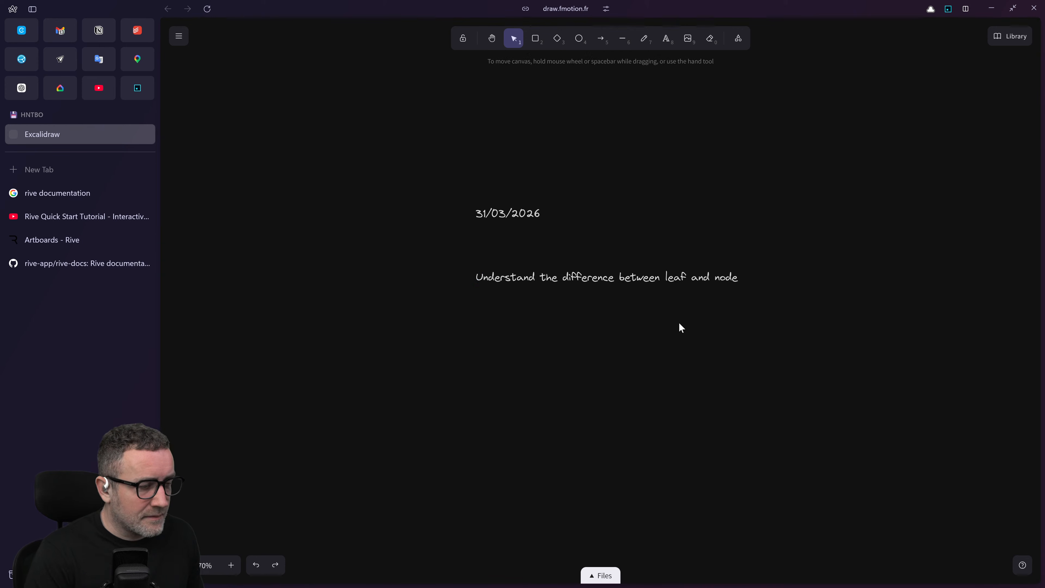
Step: Switch to Rive's Hug & Fill file and set the mode of the component instance nested in the large artboard to Leaf
key("ctrl+super+Right")
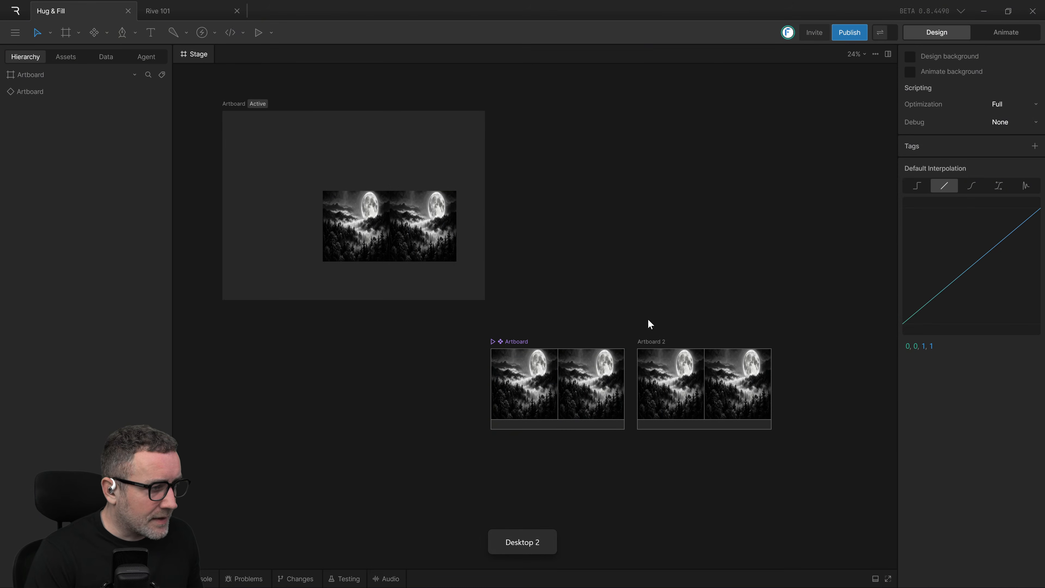
scroll(646, 319, "left", 2)
left_click(370, 266)
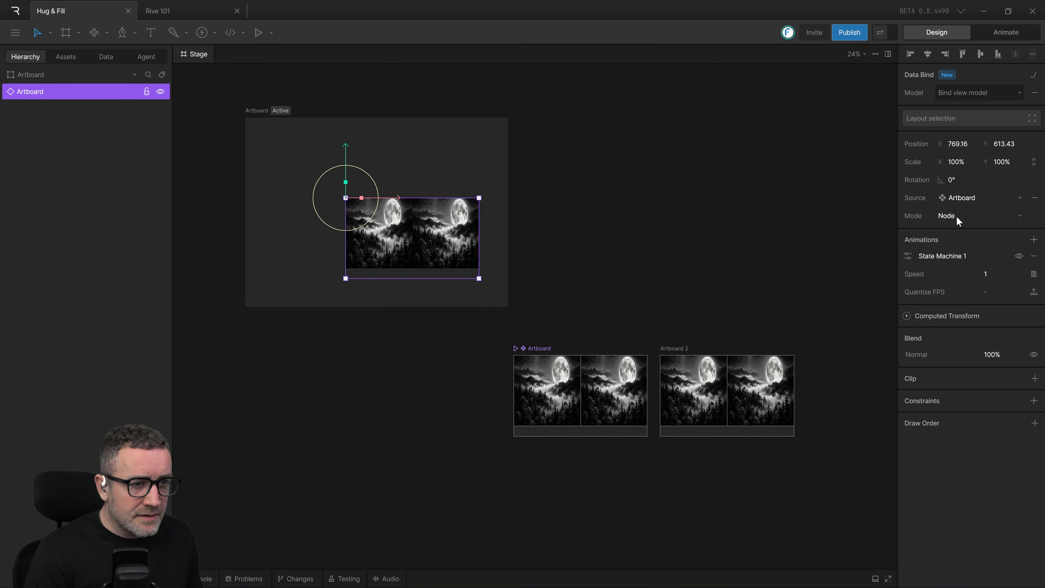
left_click(956, 215)
left_click(947, 255)
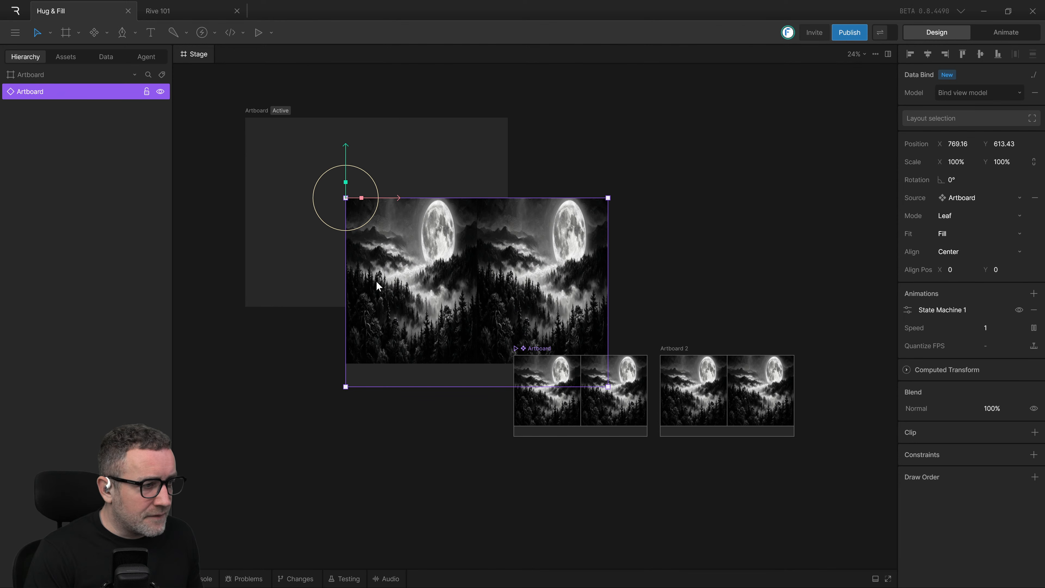
Step: Try to move the nested instance onto the large artboard so their edges align, and undo the move
scroll(570, 269, "left", 4)
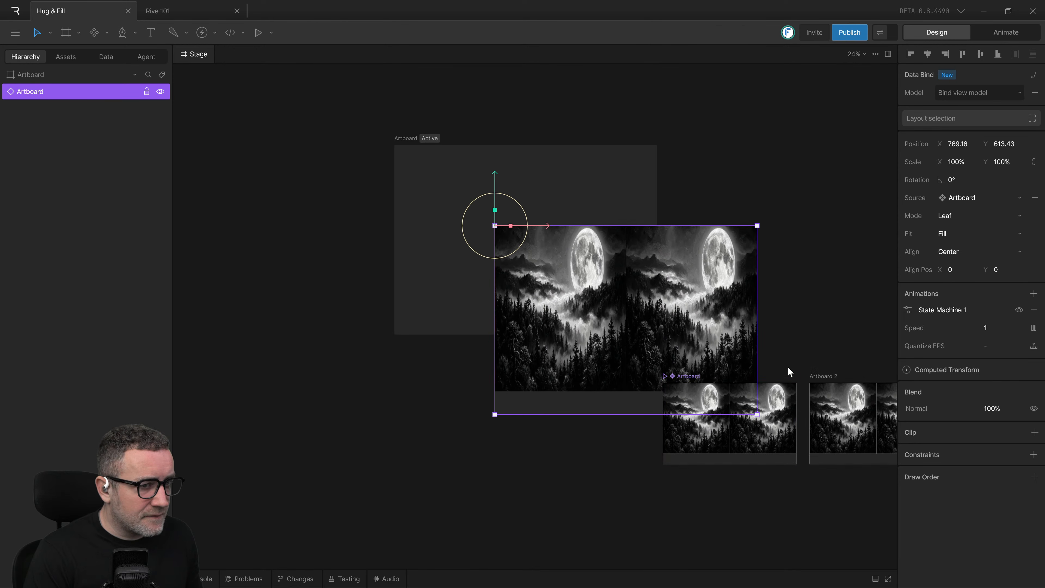
left_click_drag(807, 301, 819, 287)
left_click_drag(625, 268, 595, 245)
key("ctrl+z")
left_click_drag(679, 237, 574, 221)
left_click_drag(702, 273, 599, 292)
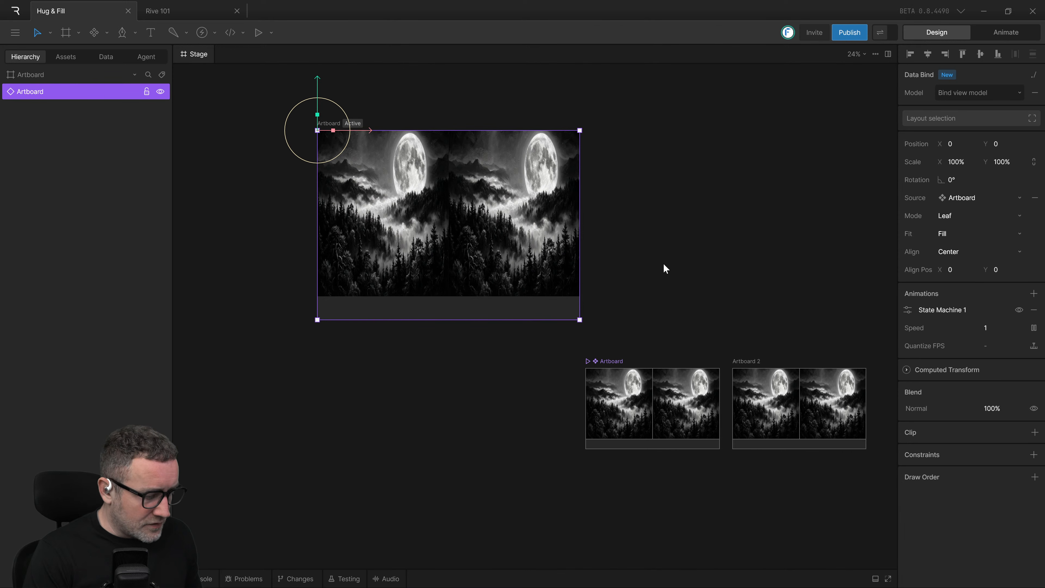
key("ctrl+z")
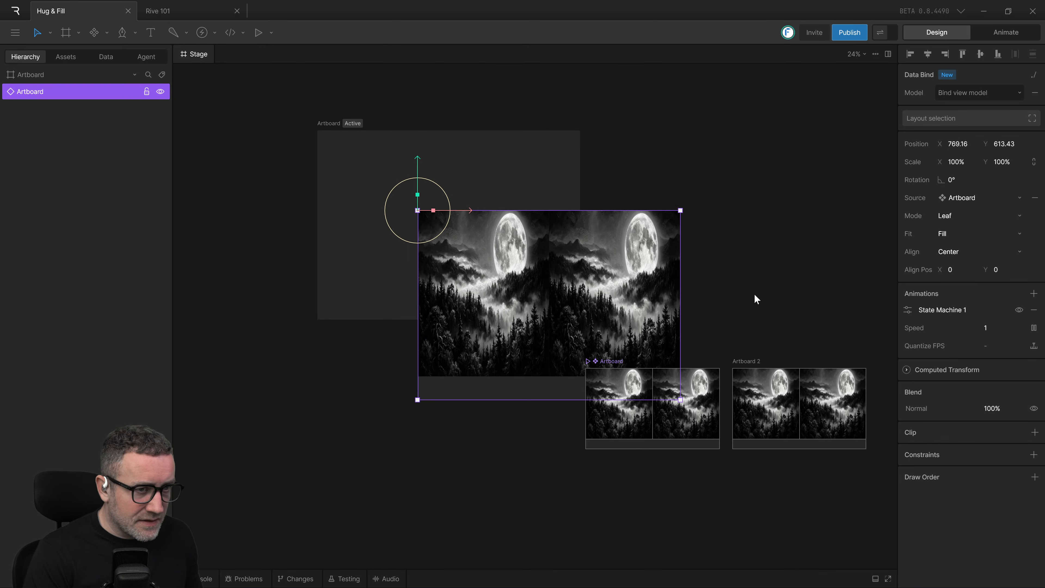
Step: Compare the source component with the nested Leaf instance and delete that instance from the large artboard
left_click_drag(754, 293, 721, 229)
left_click(637, 368)
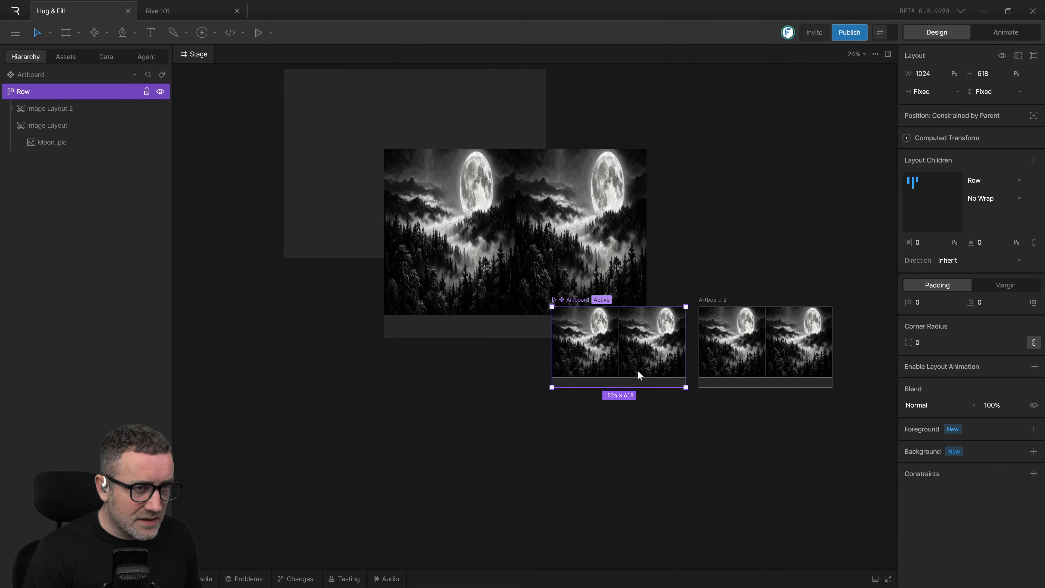
left_click(564, 208)
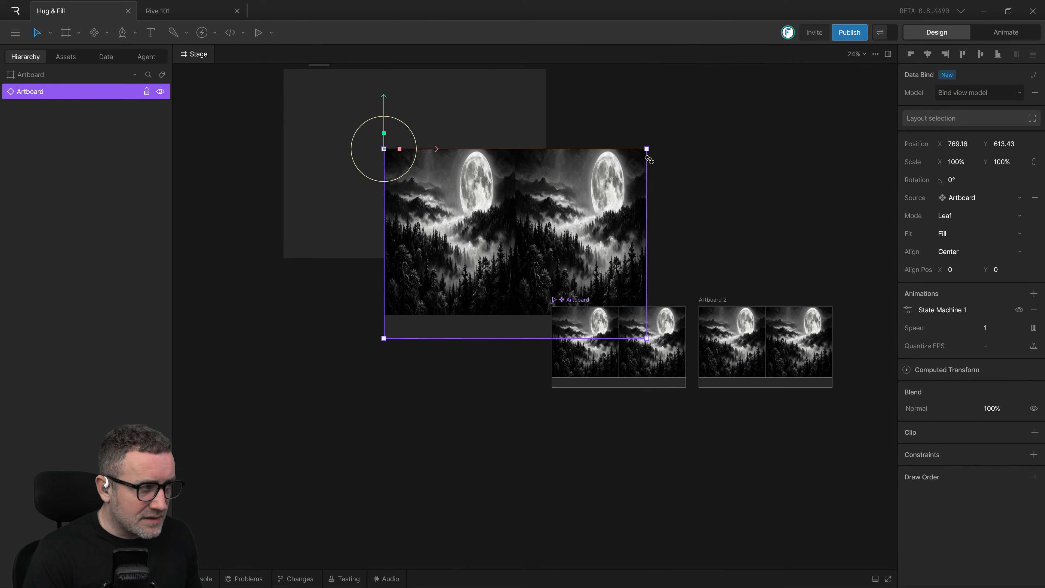
left_click_drag(686, 185, 755, 271)
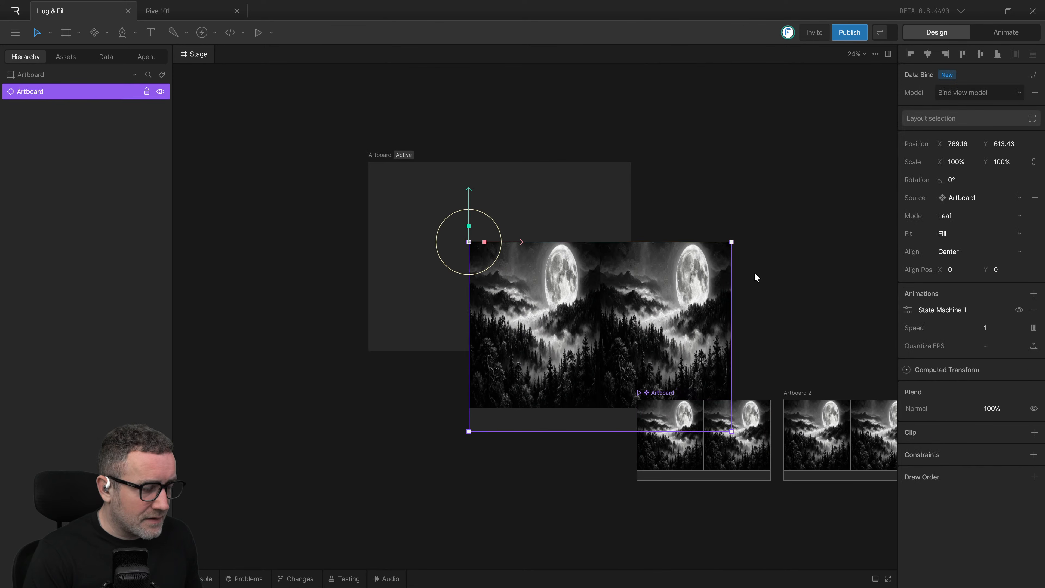
key("Delete")
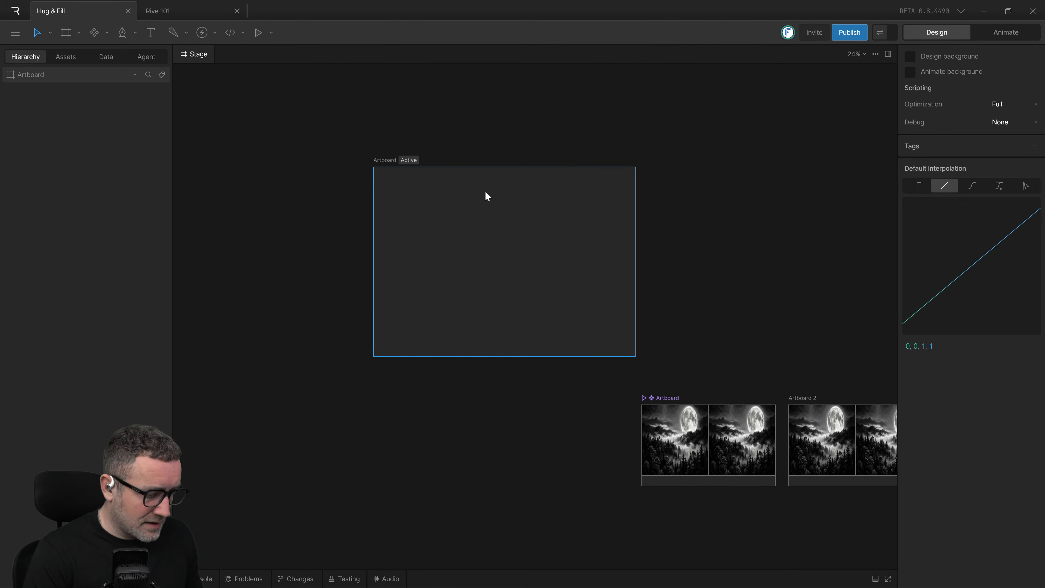
left_click(414, 184)
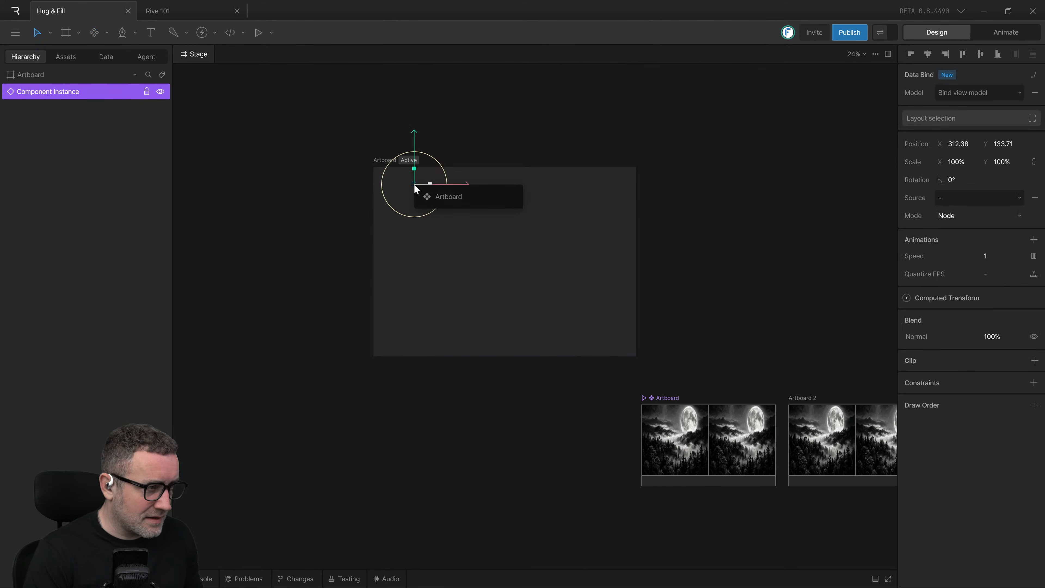
left_click(434, 201)
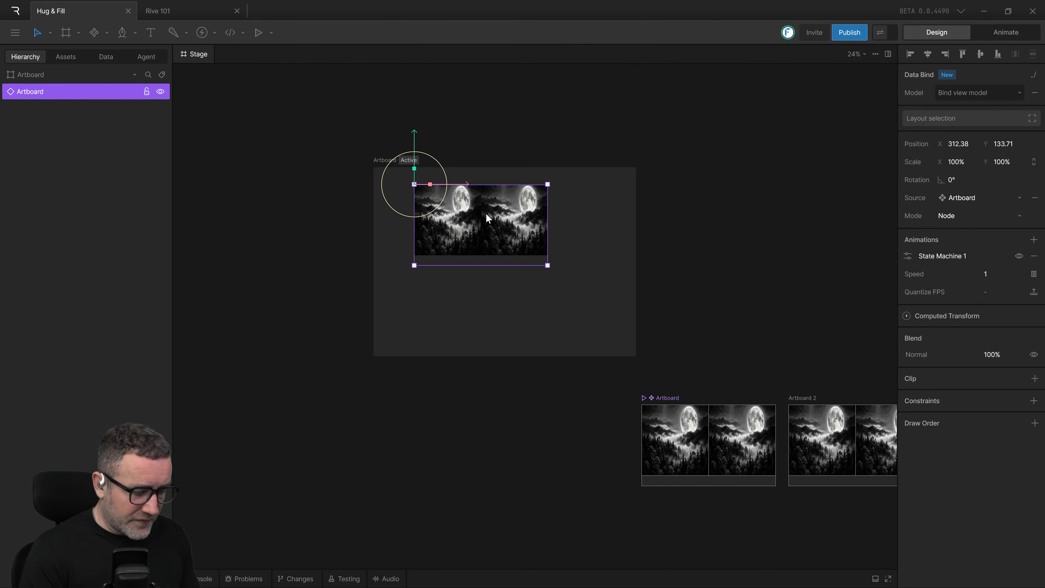
key("Delete")
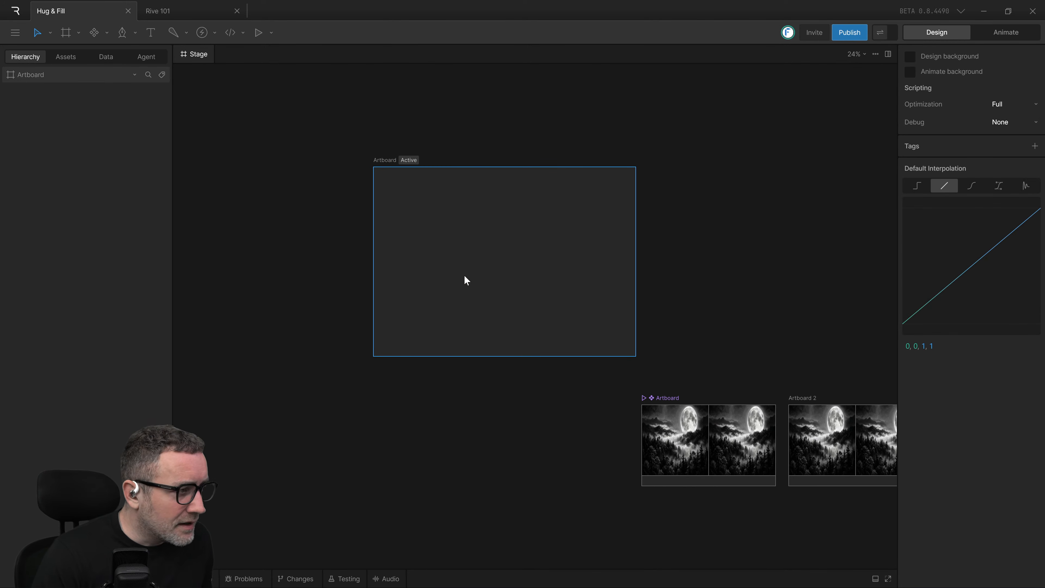
Step: Place a component instance of Artboard near the large artboard's upper-left corner, at about X 241, Y 196
left_click_drag(737, 307, 707, 263)
left_click_drag(406, 182, 396, 226)
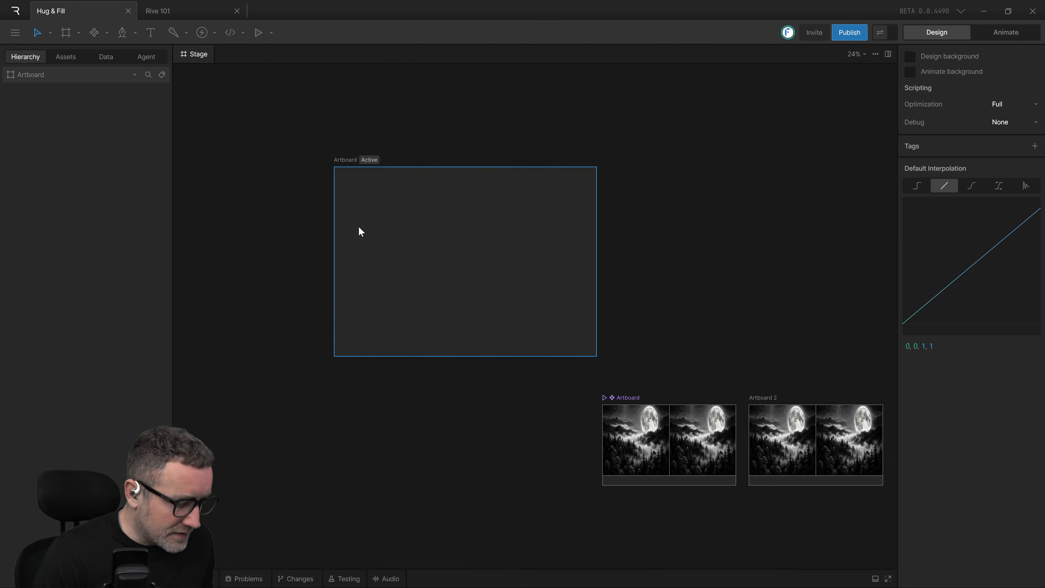
key("n")
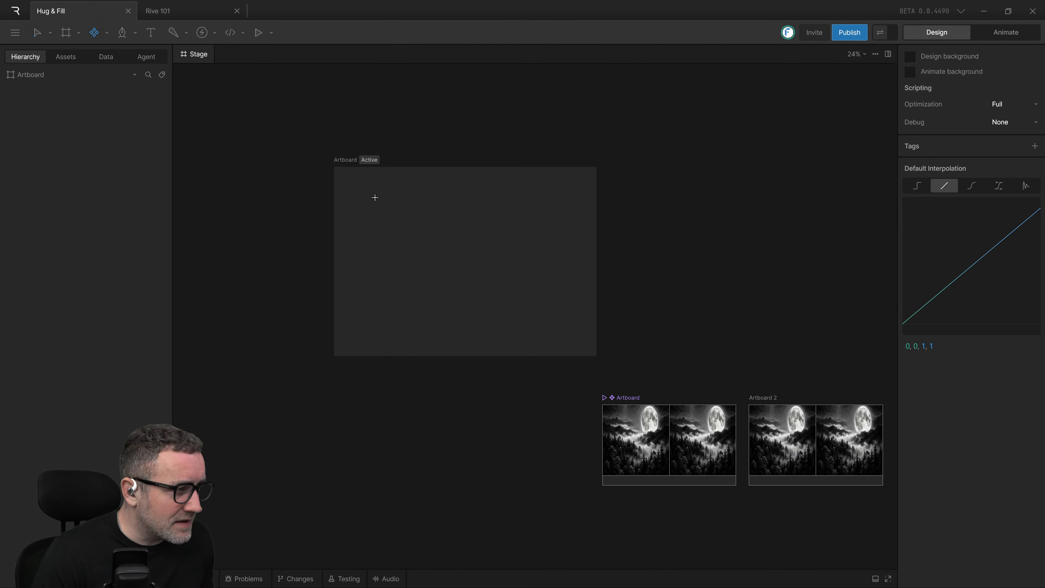
left_click(365, 191)
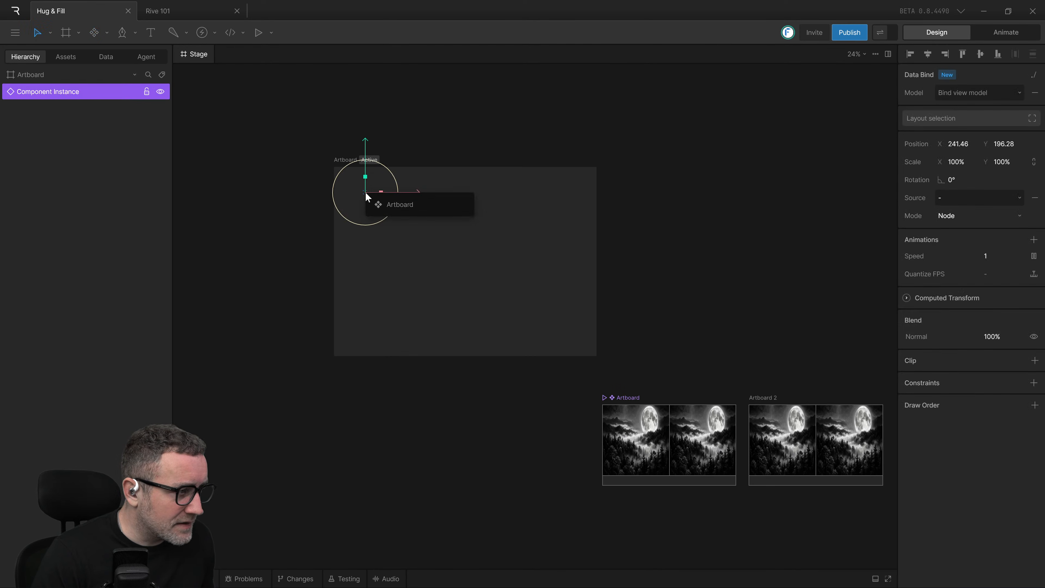
left_click(380, 202)
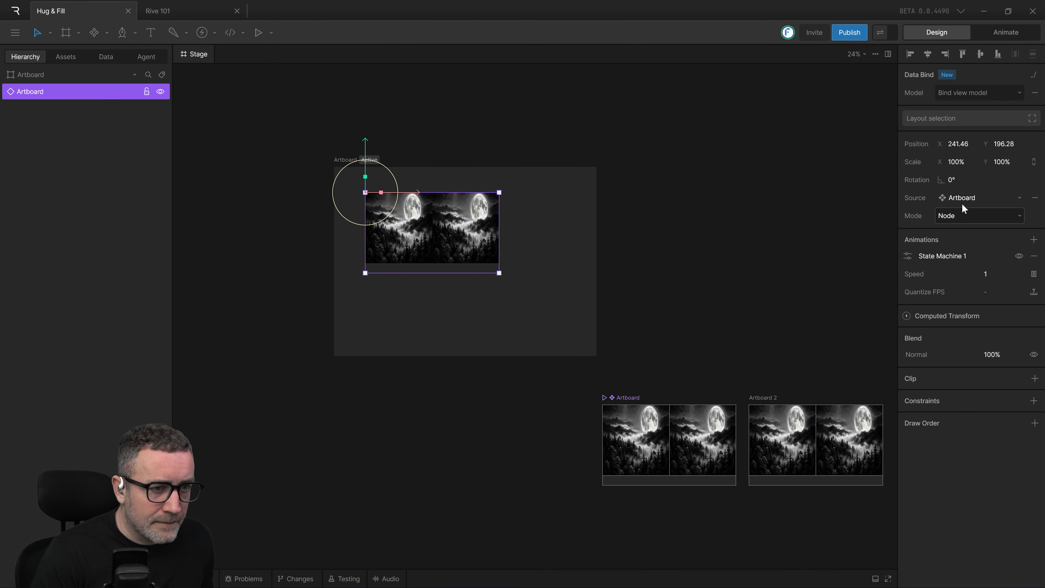
Step: Set the new instance's mode to Leaf and move it to position 0, 0 so it lines up with the large artboard
left_click(954, 215)
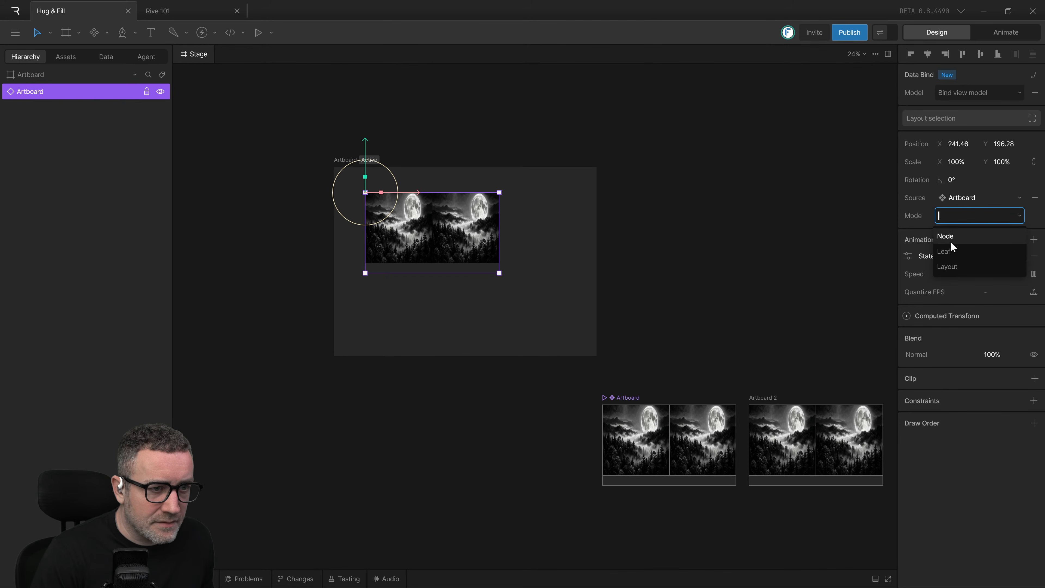
left_click(948, 247)
left_click_drag(567, 271, 533, 244)
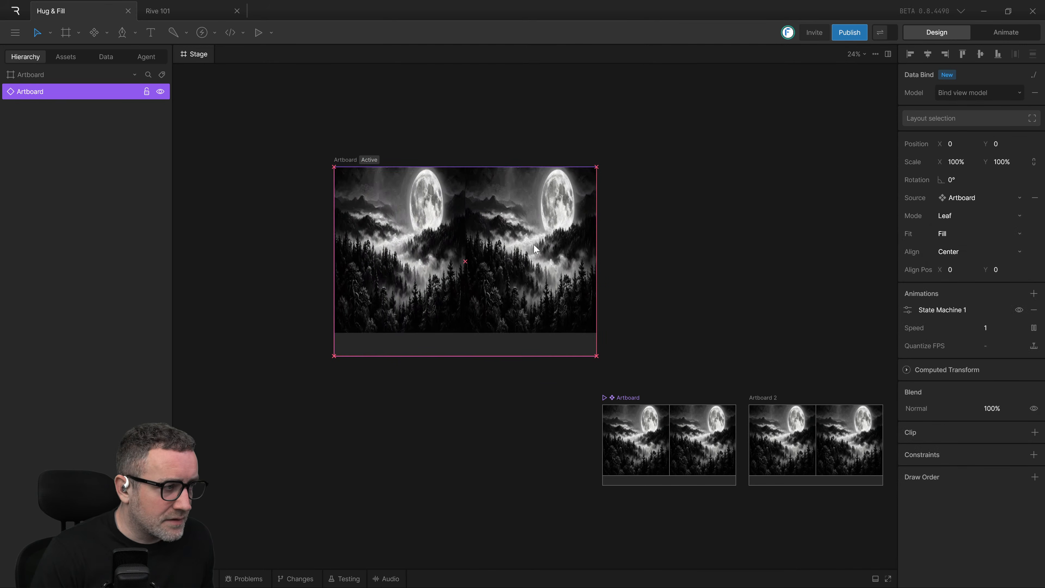
left_click_drag(391, 453, 366, 442)
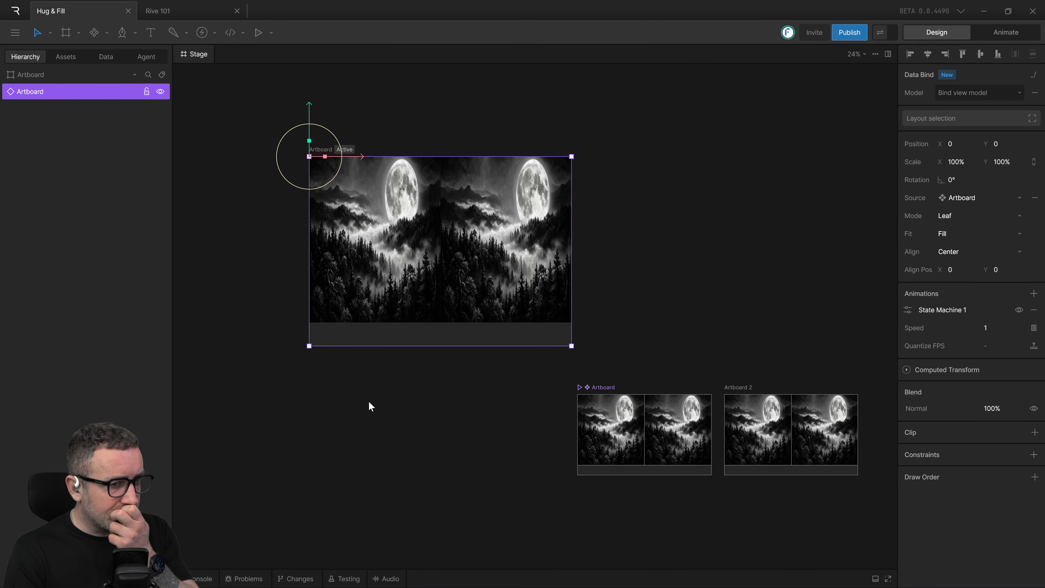
Step: Set the Leaf instance's fit to Cover
left_click(957, 234)
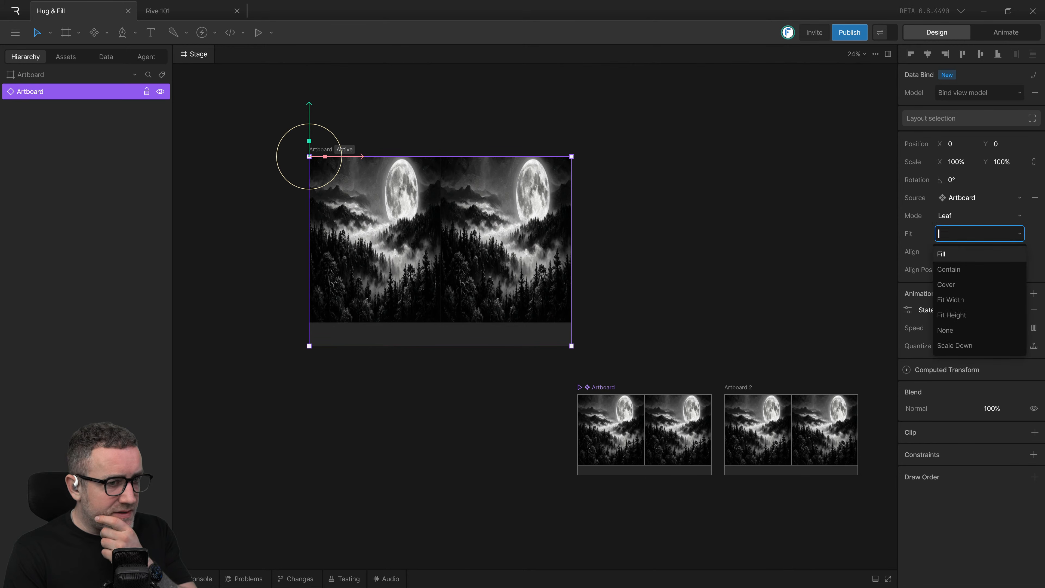
left_click(962, 283)
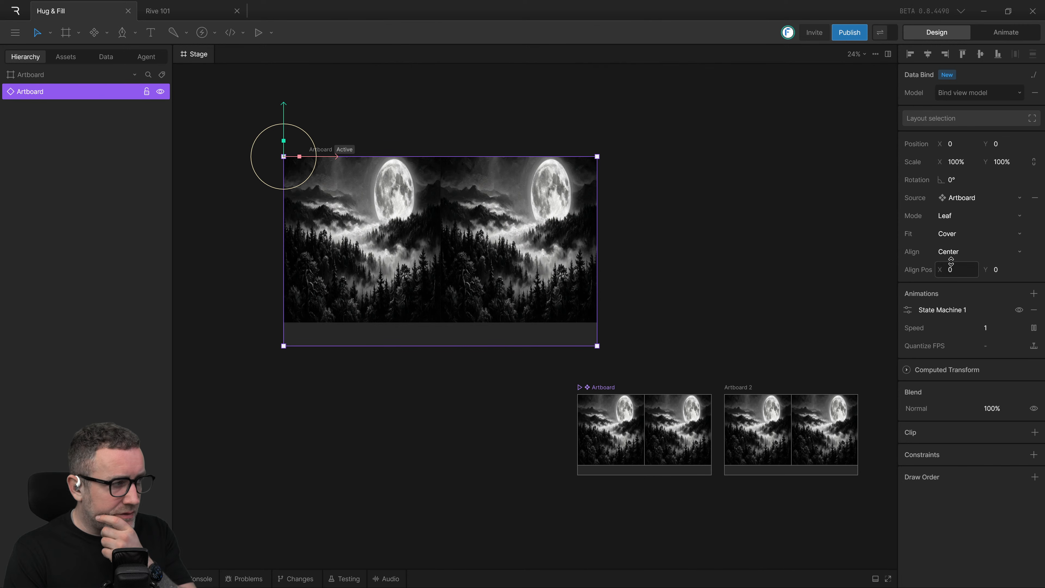
left_click(676, 212)
left_click(516, 243)
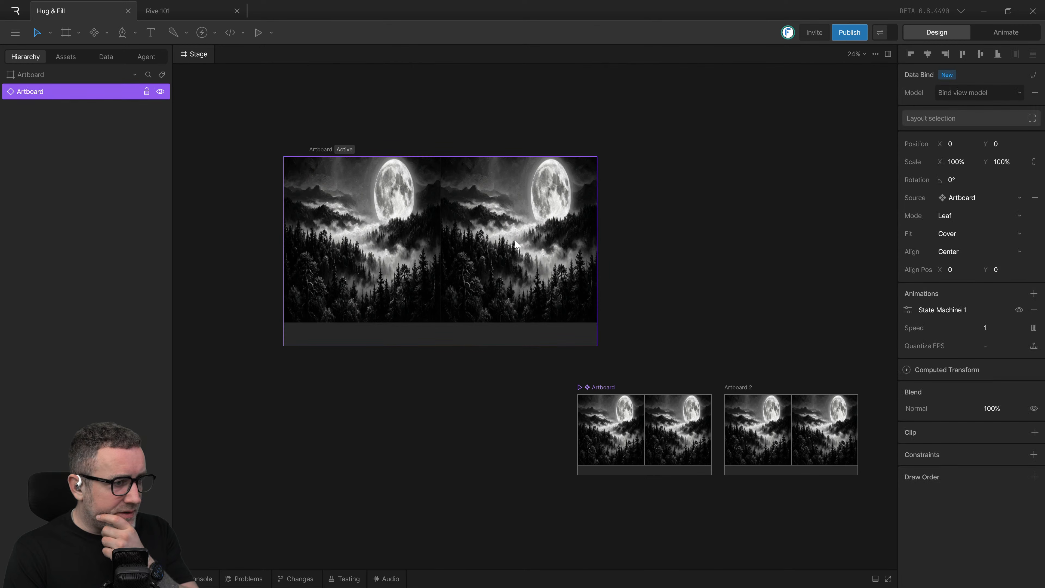
Step: Examine the properties of the large artboard, its nested instance and the source component's Row layout for comparison
left_click(60, 78)
left_click(59, 92)
left_click(53, 78)
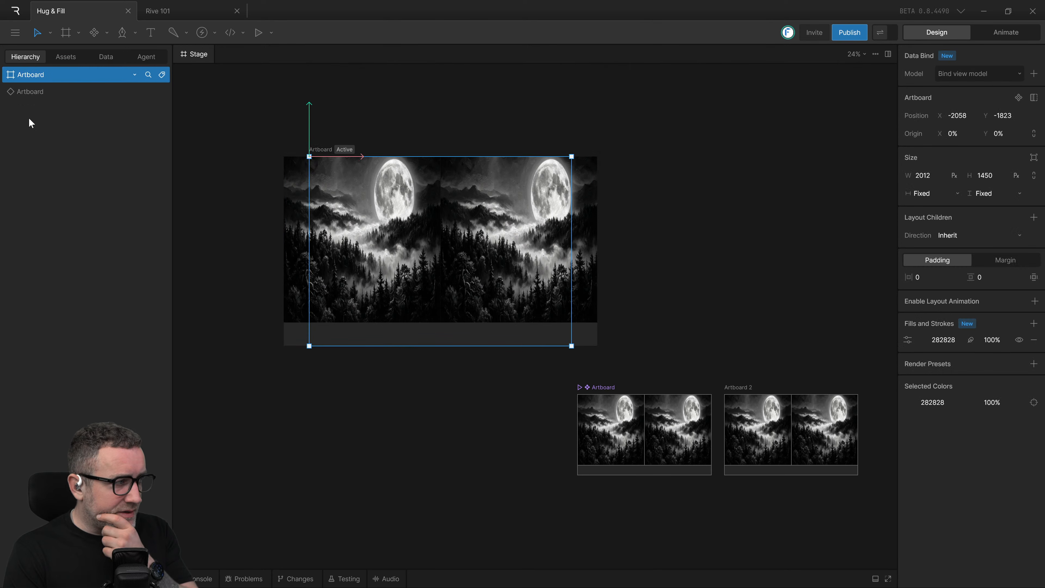
left_click(42, 90)
left_click(580, 424)
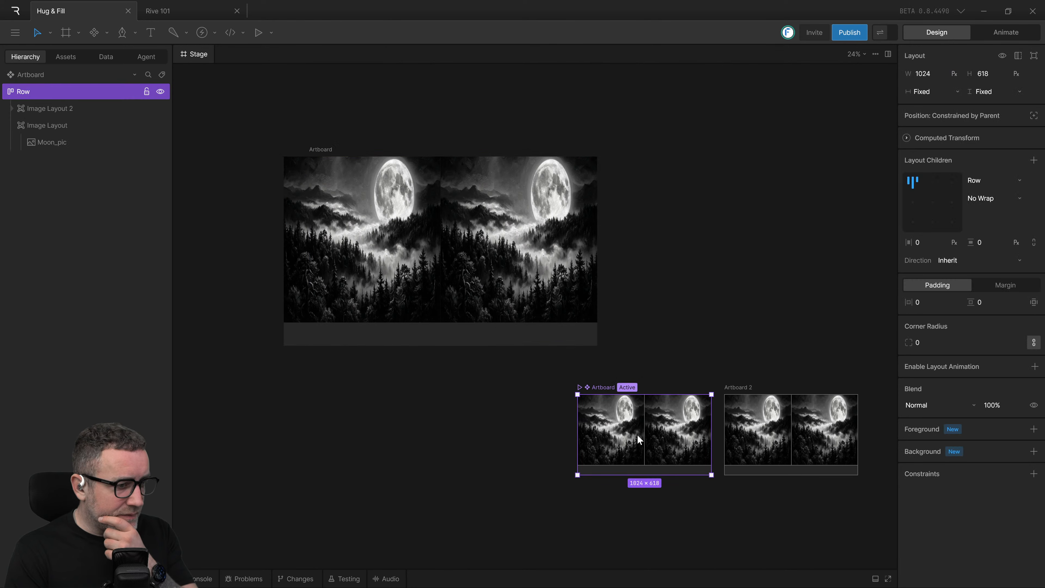
scroll(190, 268, "right", 3)
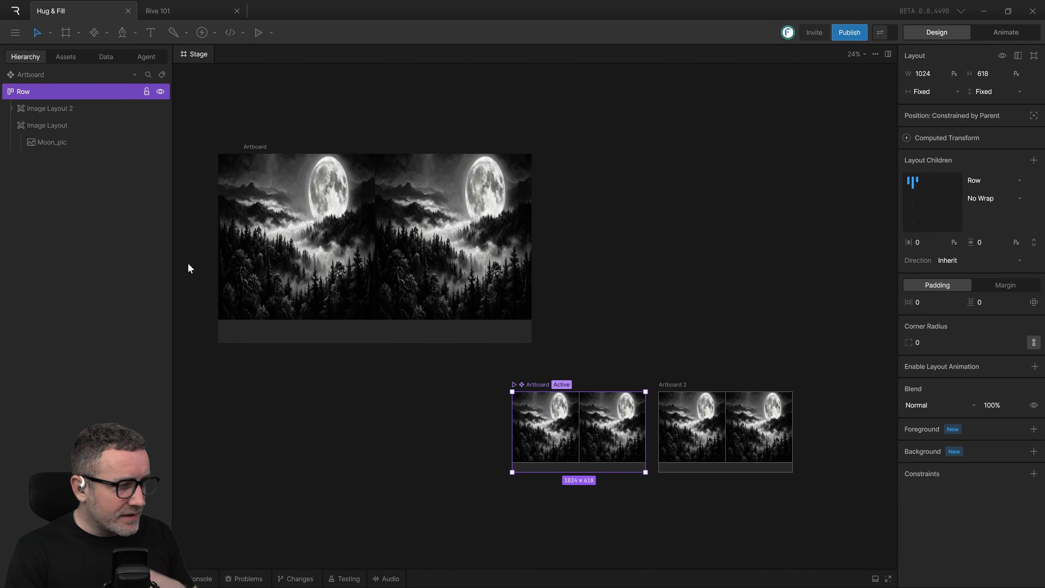
left_click(43, 108)
left_click(521, 288)
left_click(521, 288)
left_click(593, 440)
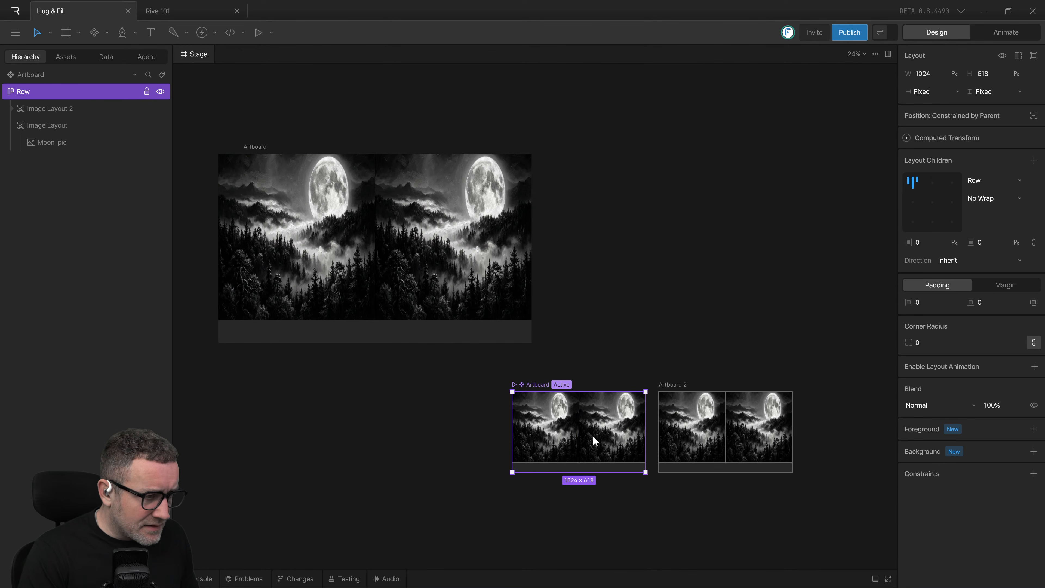
Step: Delete Image Layout 2 from the source component's Row and reselect that Row
left_click(62, 107)
key("Delete")
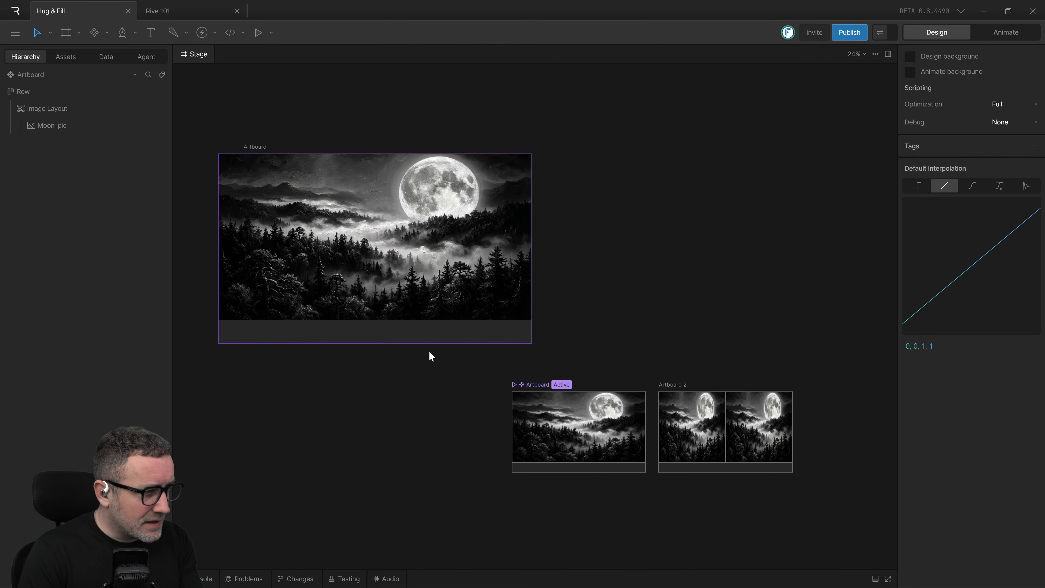
left_click(438, 307)
left_click(566, 423)
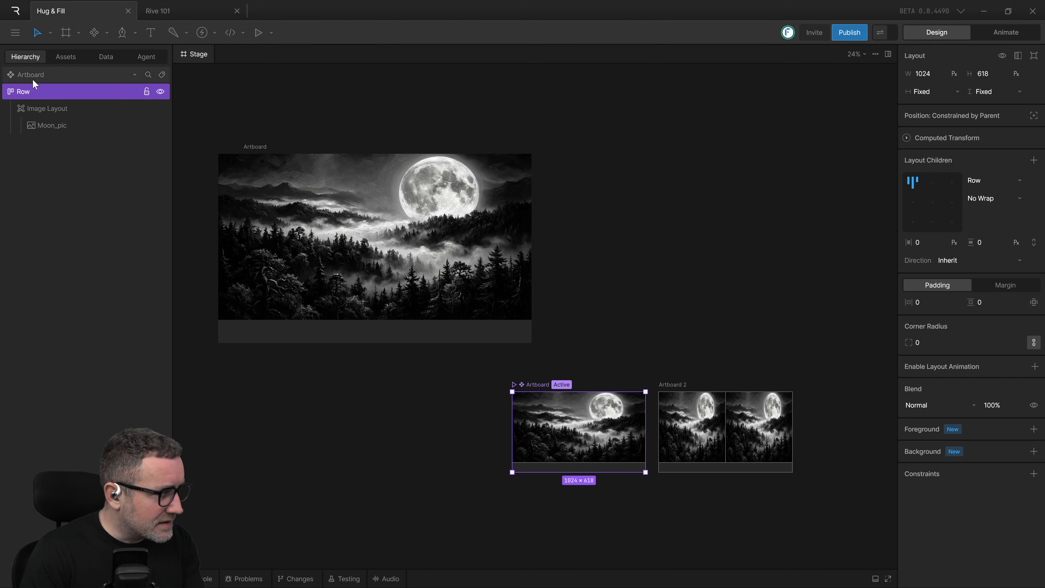
Step: Stretch the remaining Image Layout down to the full height of the Row, 618 px
left_click(44, 108)
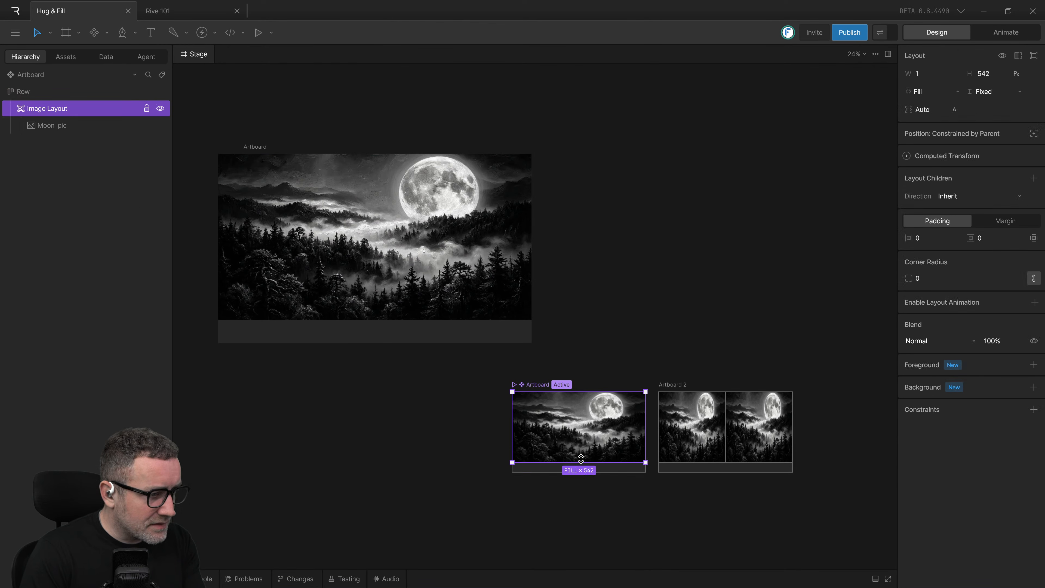
left_click_drag(579, 463, 579, 469)
left_click_drag(579, 473, 579, 473)
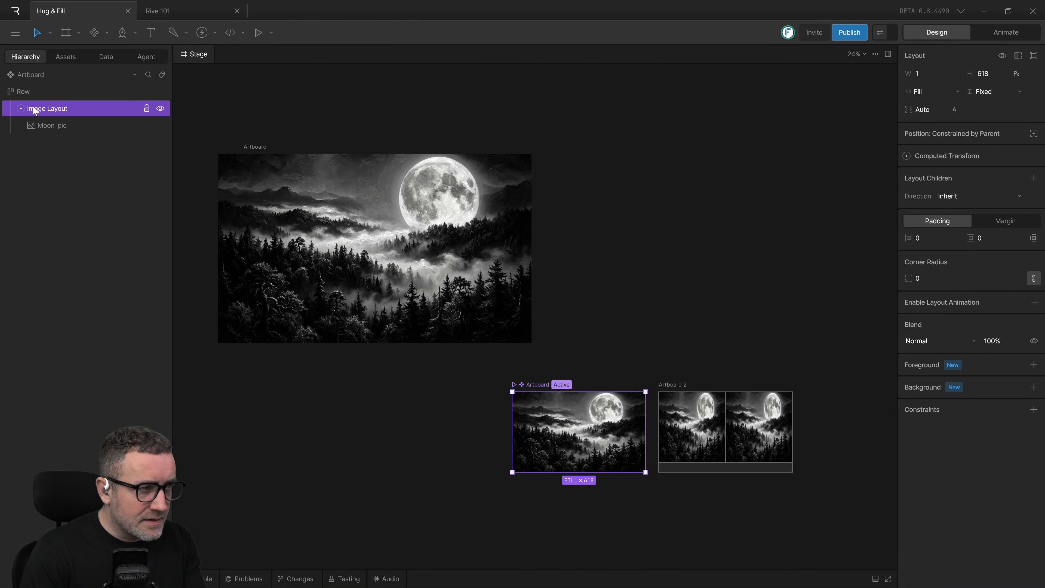
Step: Set both the width and height sizing of Image Layout to Fill
left_click(31, 91)
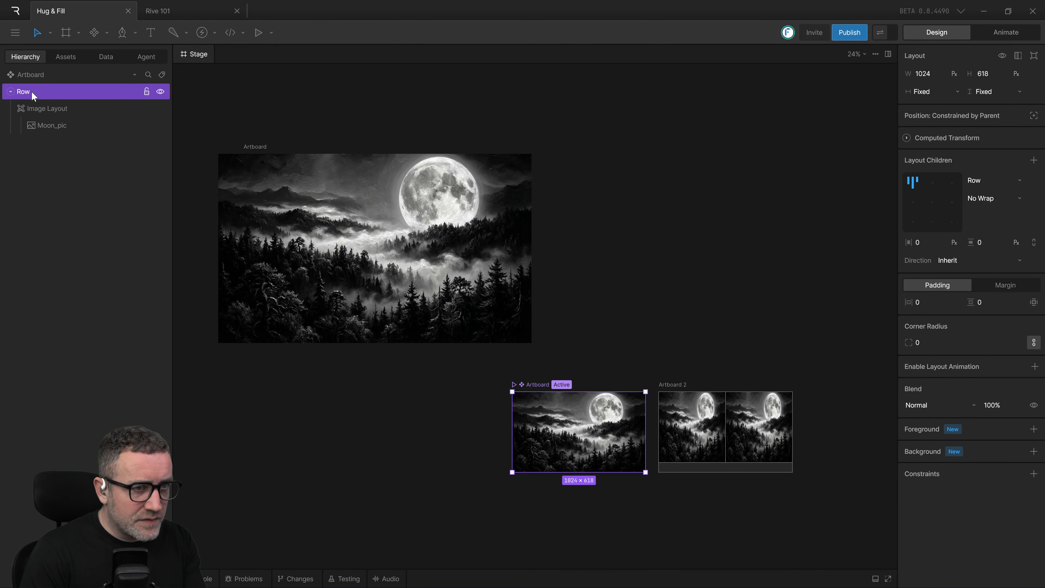
left_click(38, 106)
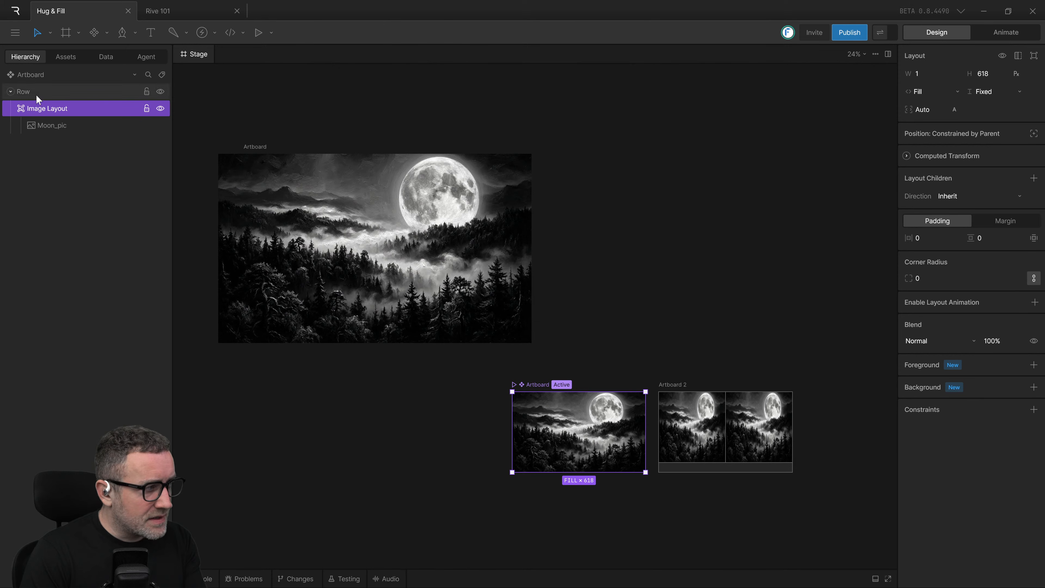
left_click(957, 92)
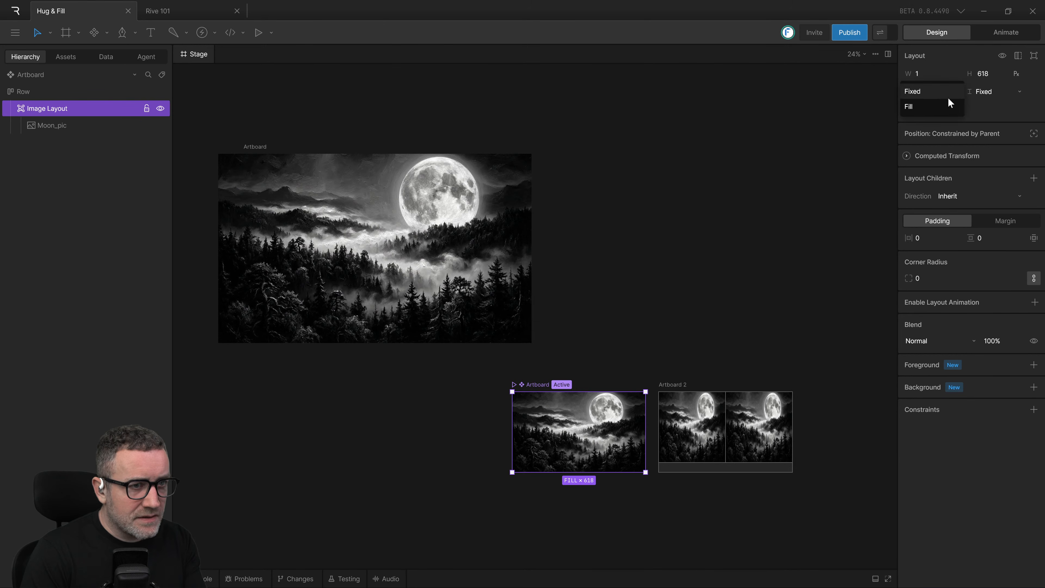
left_click(937, 104)
left_click(985, 90)
left_click(981, 107)
left_click(817, 196)
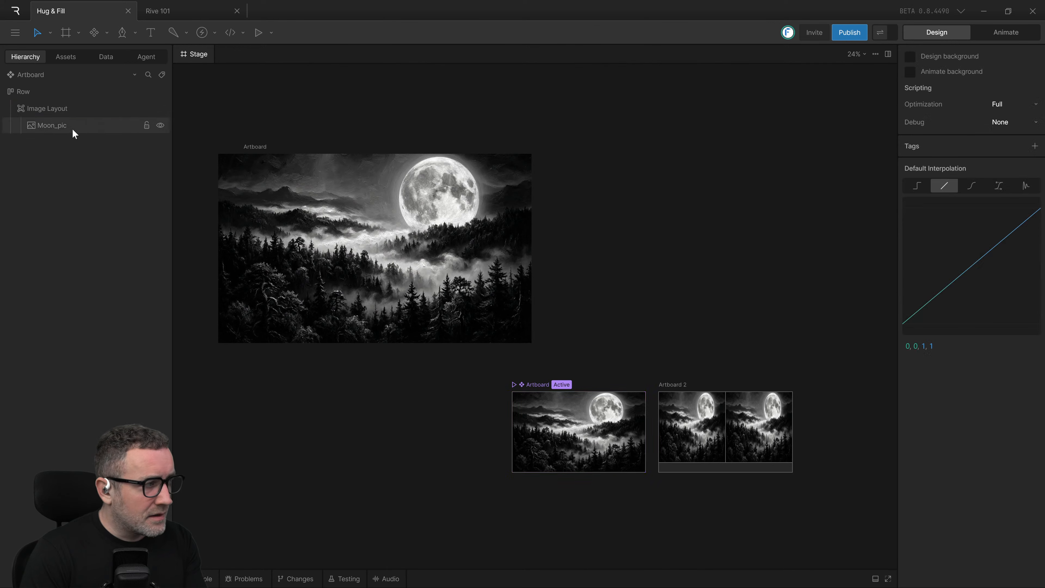
Step: Resize the source component's Row to about 1014 × 598 px
left_click(45, 92)
mouse_move(645, 472)
left_mouse_down()
mouse_move(650, 440)
mouse_move(634, 468)
mouse_move(646, 467)
left_mouse_up()
key("f")
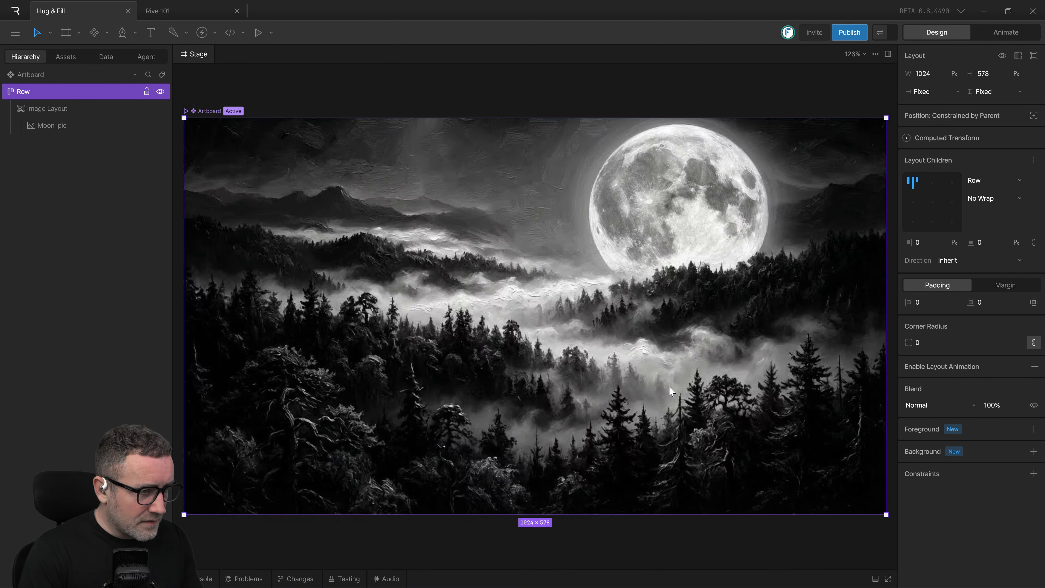
scroll(666, 387, "down", 2)
scroll(667, 361, "down", 2)
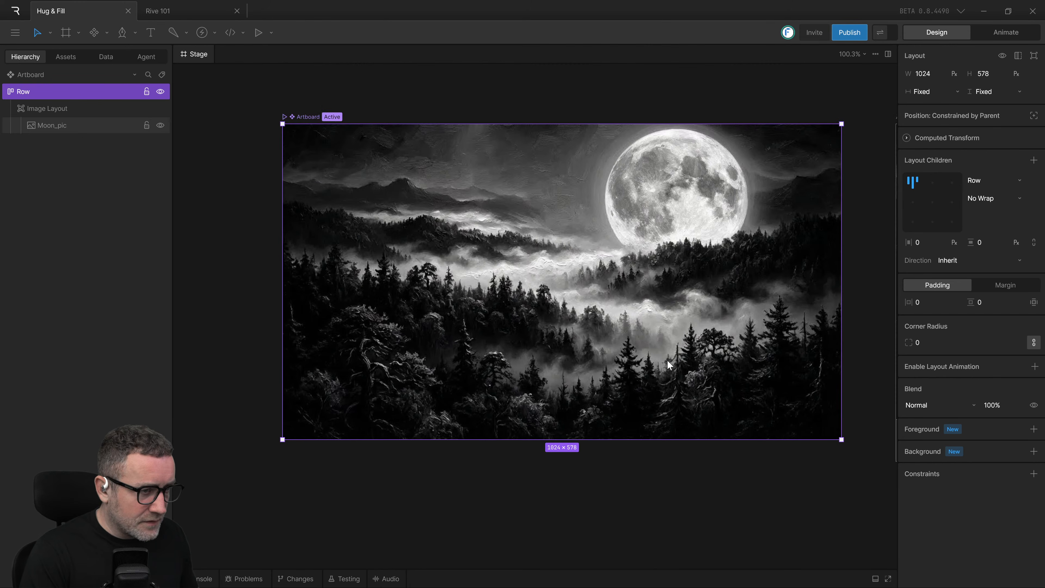
left_click_drag(752, 373, 700, 372)
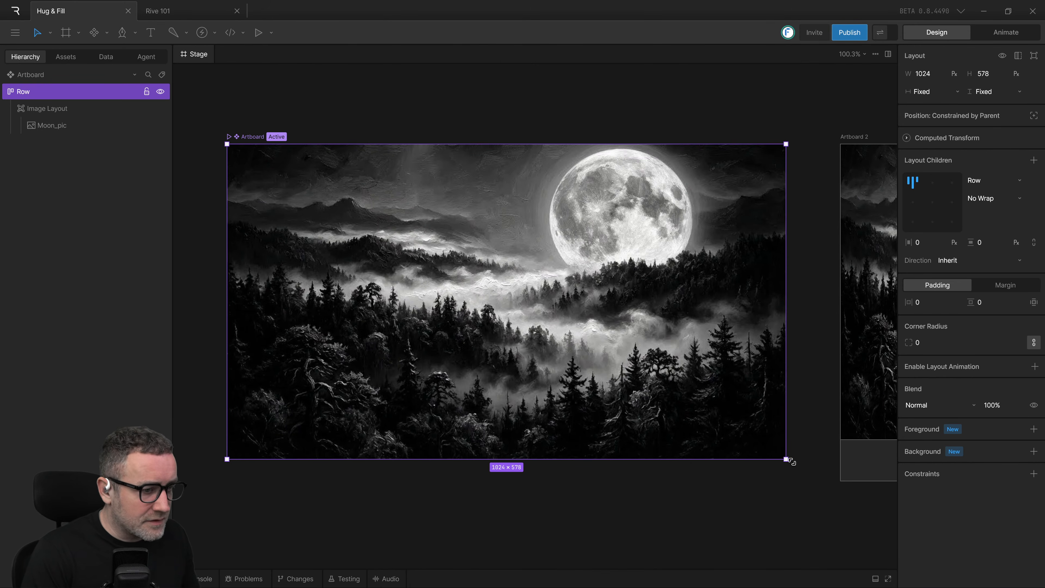
mouse_move(786, 459)
left_mouse_down()
mouse_move(779, 484)
mouse_move(779, 474)
left_mouse_up()
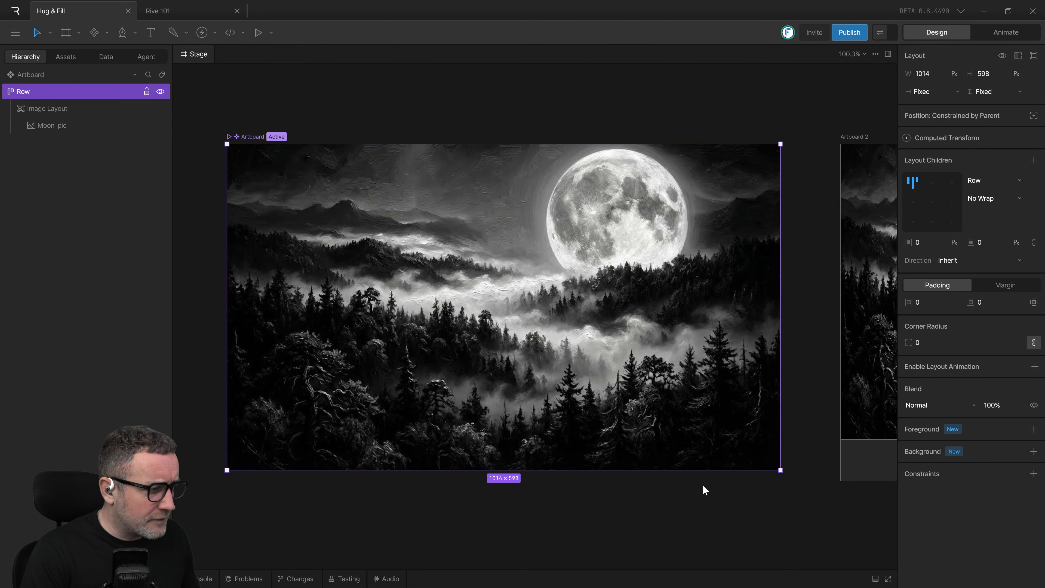
mouse_move(646, 385)
left_mouse_down()
mouse_move(634, 375)
mouse_move(651, 370)
left_mouse_up()
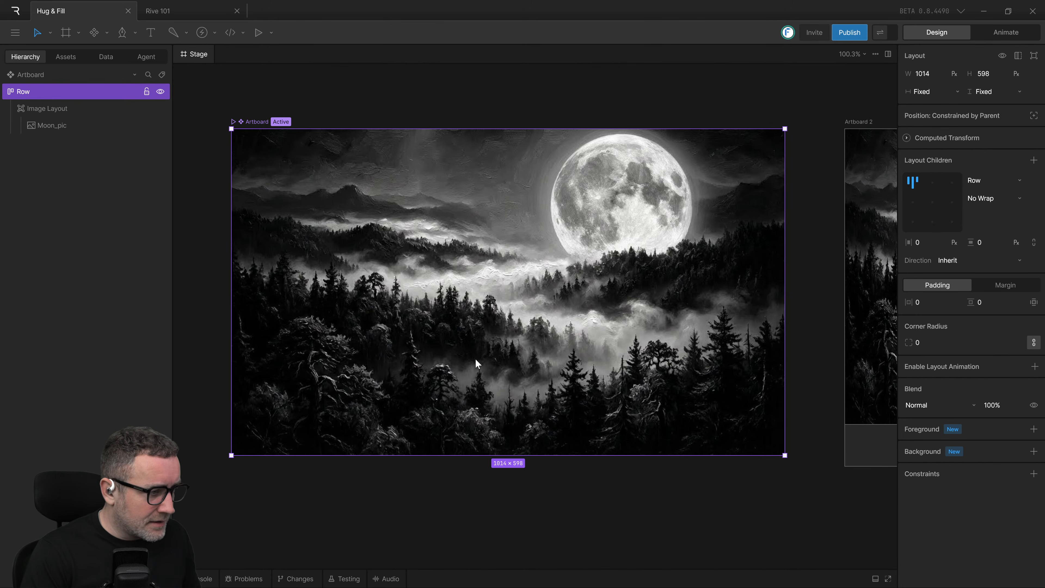
scroll(486, 348, "up", 3)
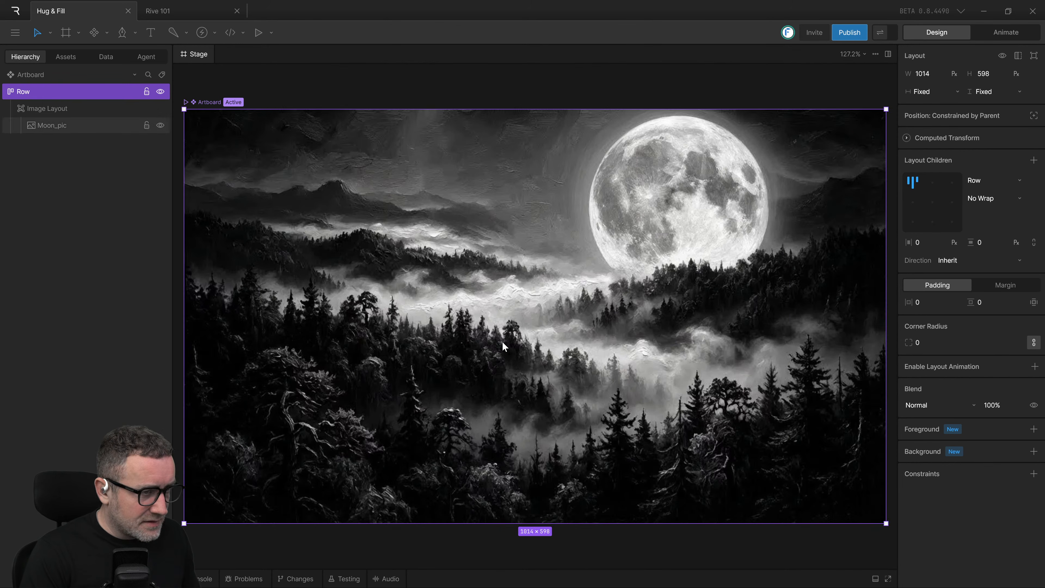
Step: Examine the Leaf instance's extent and properties on the large artboard
scroll(502, 341, "down", 5)
scroll(529, 408, "down", 4)
left_click_drag(523, 235, 670, 341)
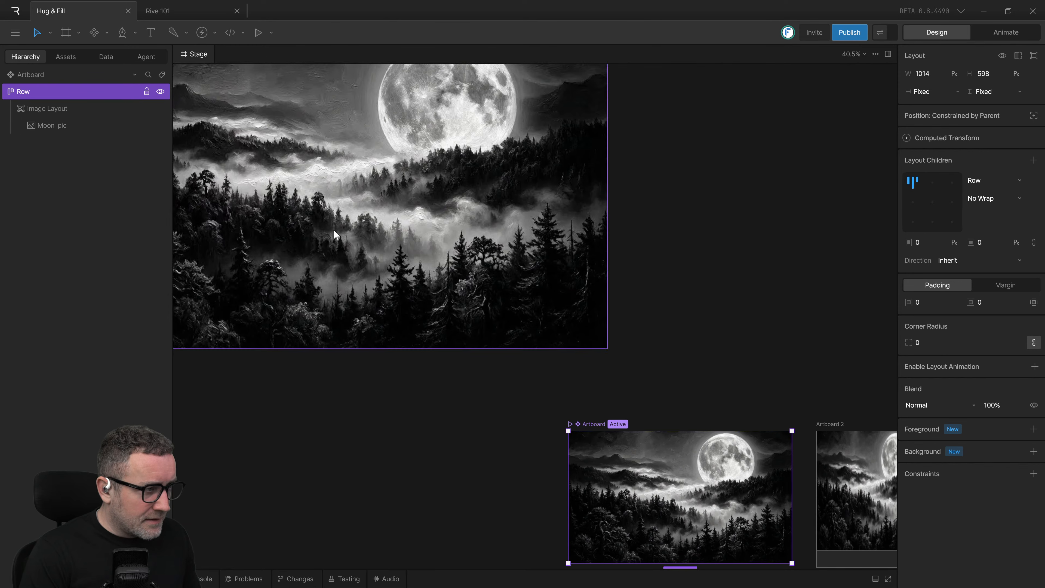
left_click(334, 230)
left_click_drag(602, 262, 732, 297)
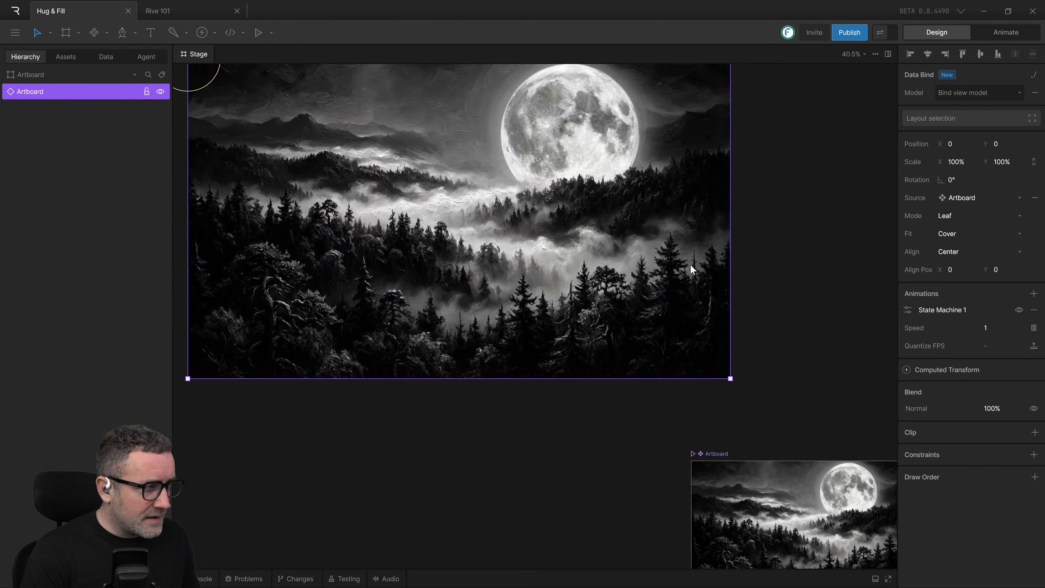
scroll(481, 238, "down", 1)
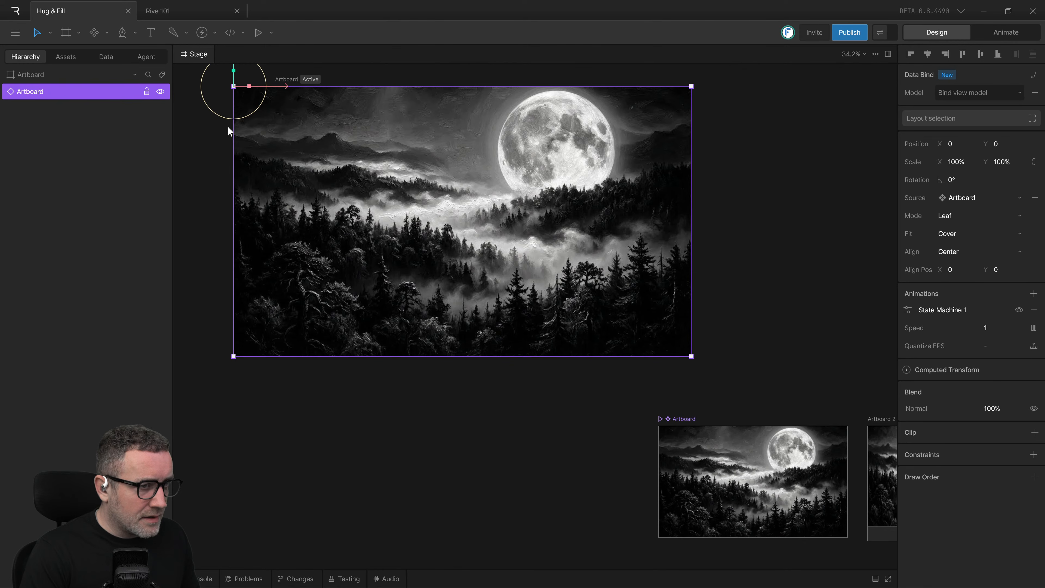
Step: Try to set the large artboard's width and height sizing to Hug
left_click(33, 76)
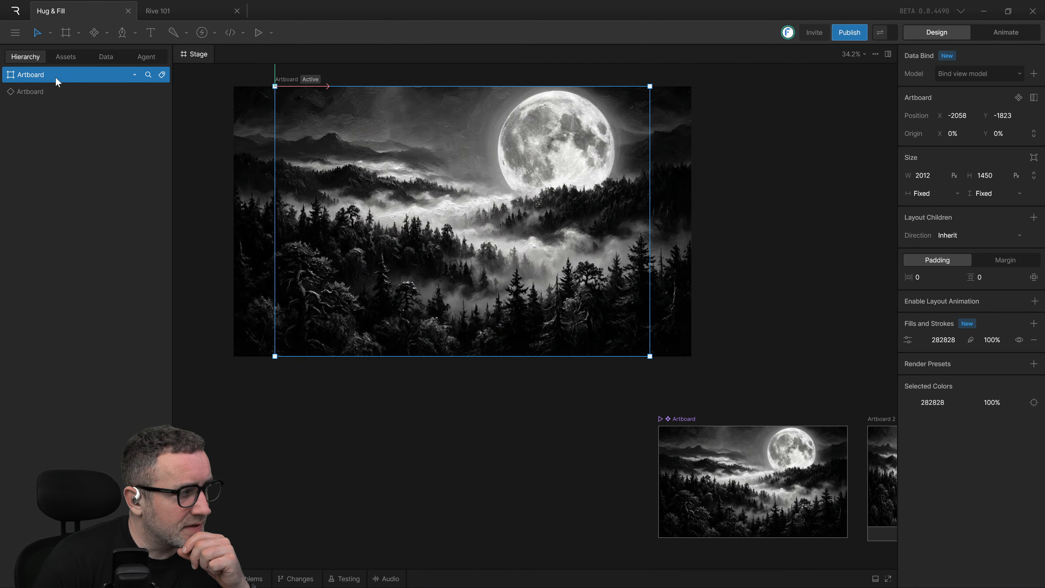
left_click(957, 195)
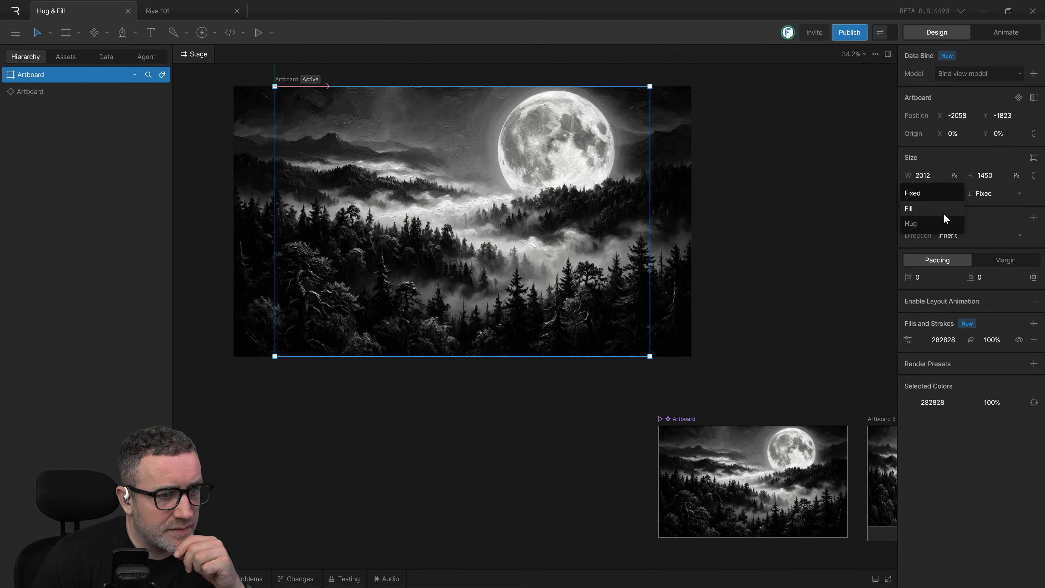
left_click(940, 224)
left_click(995, 194)
left_click(985, 224)
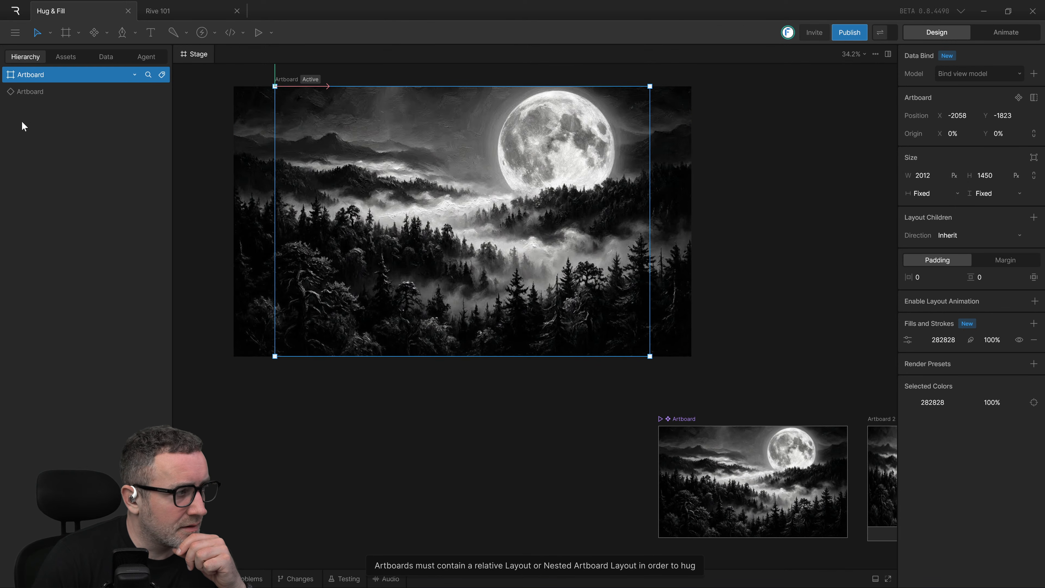
left_click(30, 91)
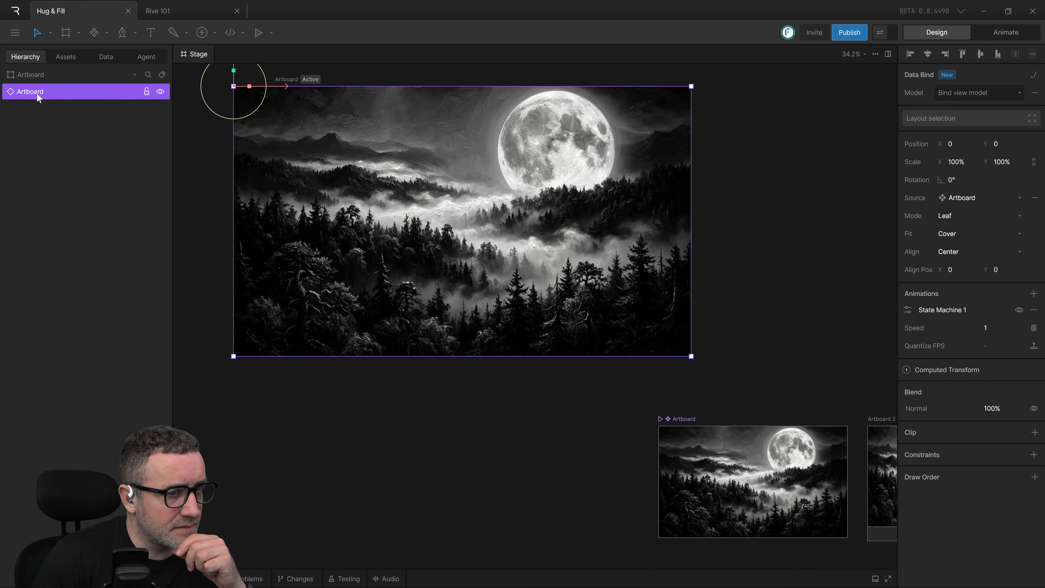
left_click(35, 80)
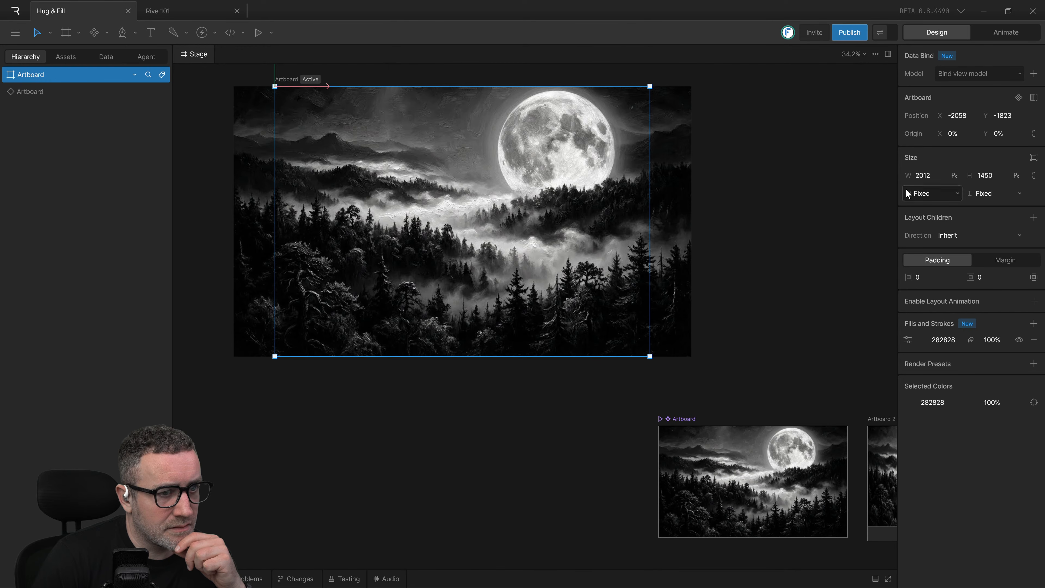
left_click(921, 192)
left_click(926, 223)
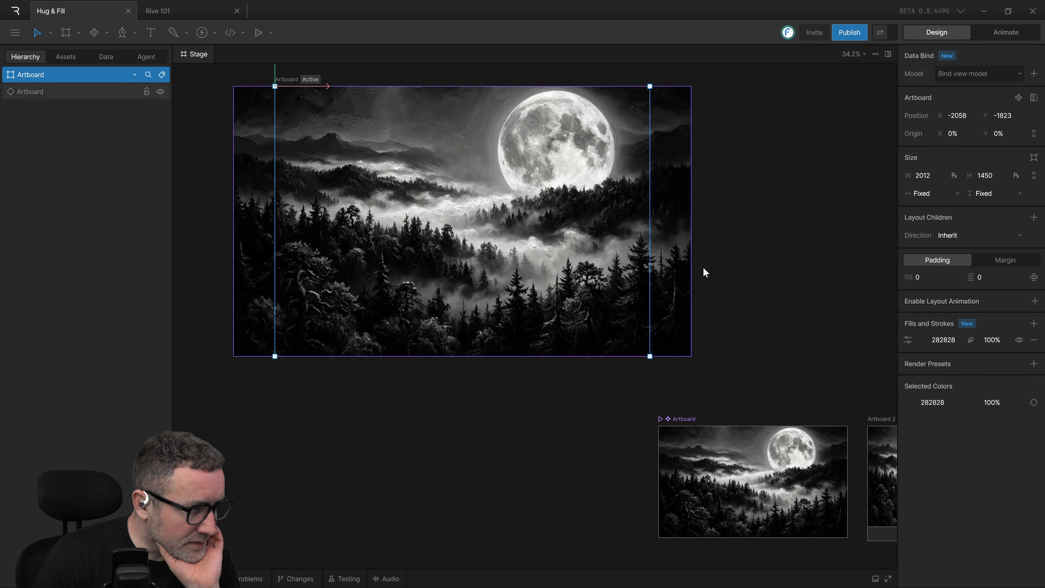
Step: Try the Fill and Contain fit options on the nested Leaf instance
left_click(22, 93)
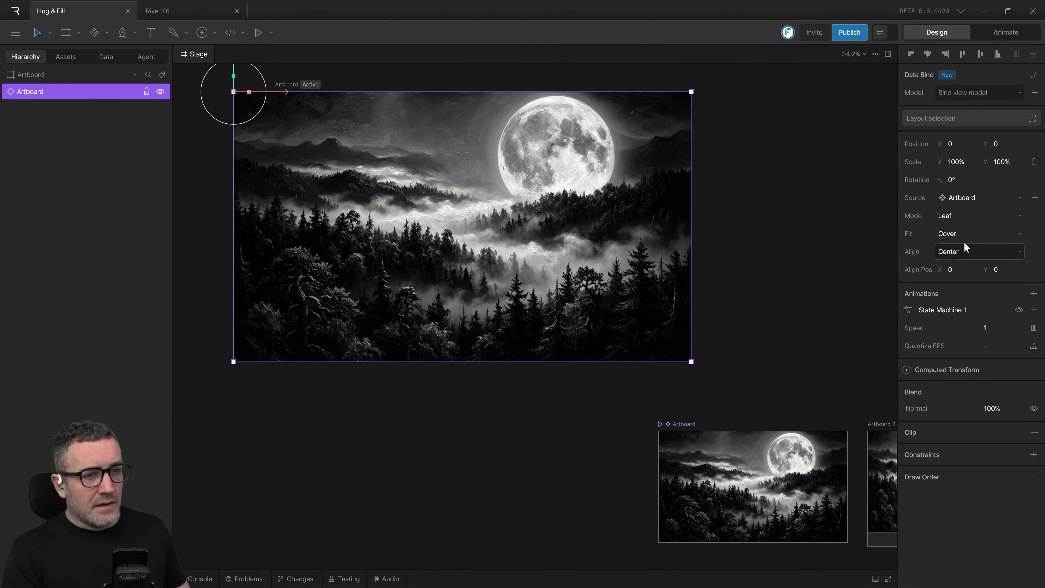
left_click(1004, 232)
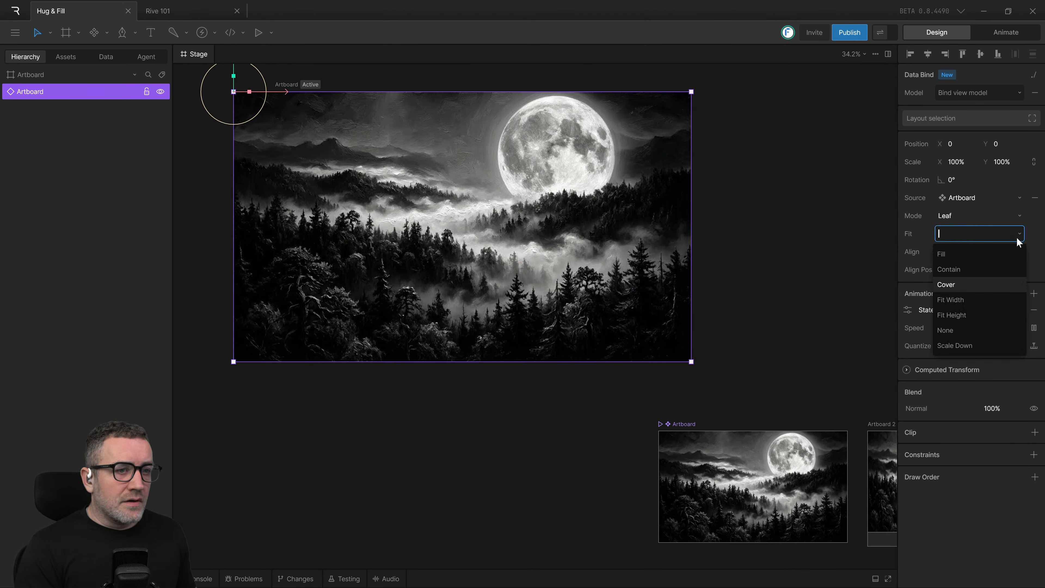
left_click(989, 253)
left_click(976, 235)
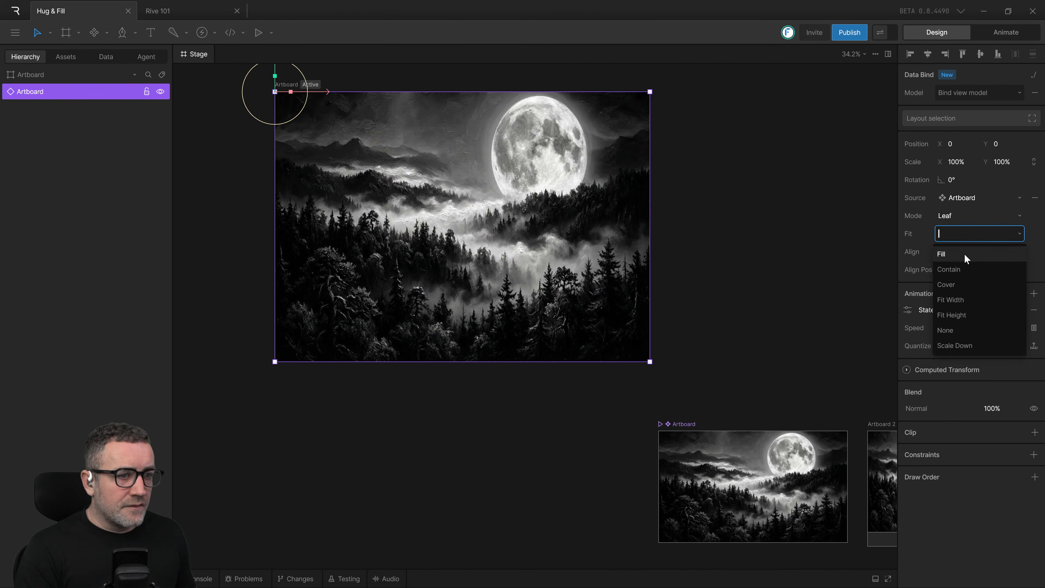
left_click(964, 270)
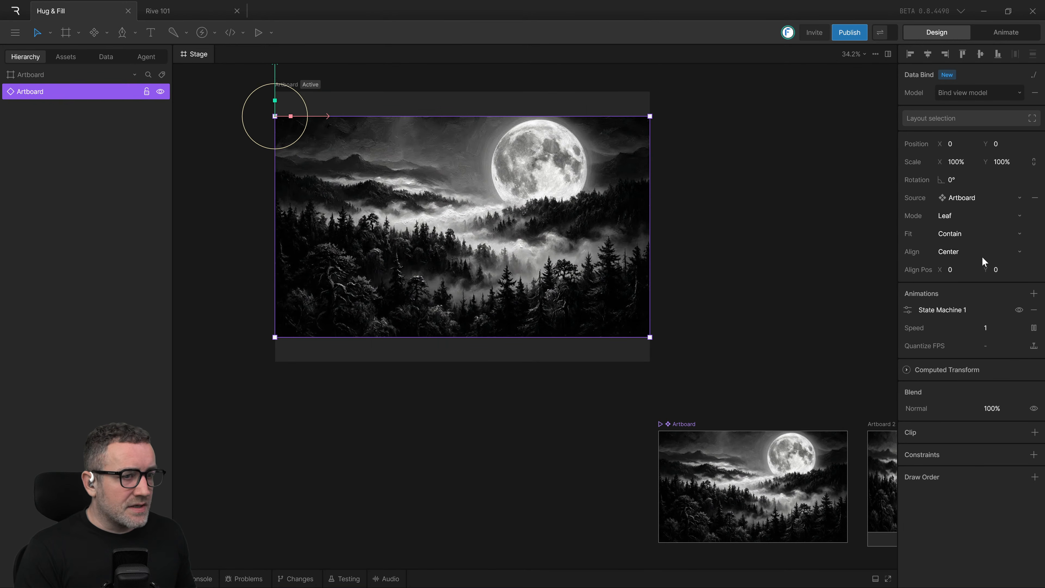
Step: Try the Fit Width and Fit Height options on the nested Leaf instance
left_click(986, 234)
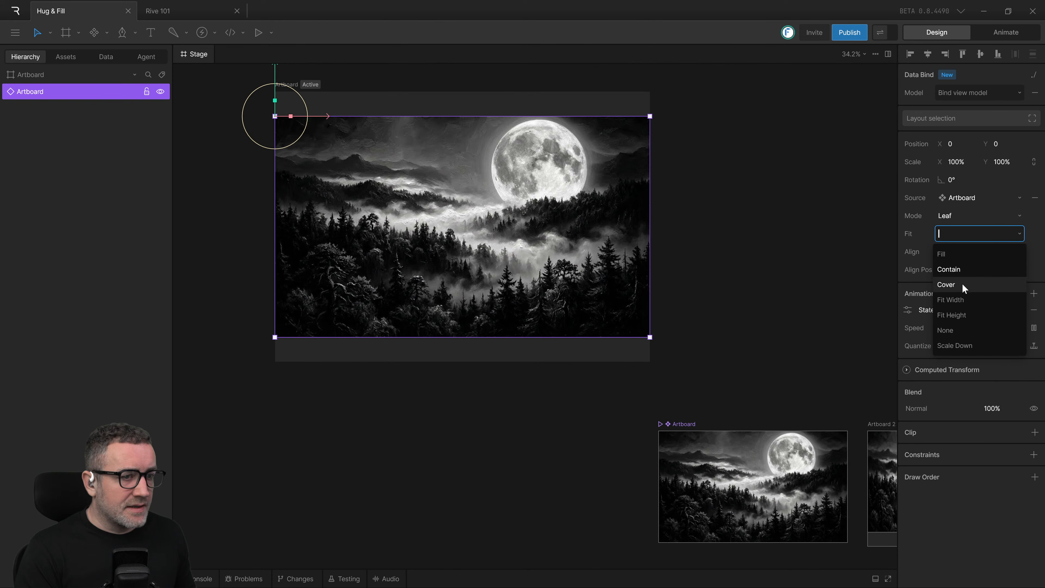
left_click(965, 300)
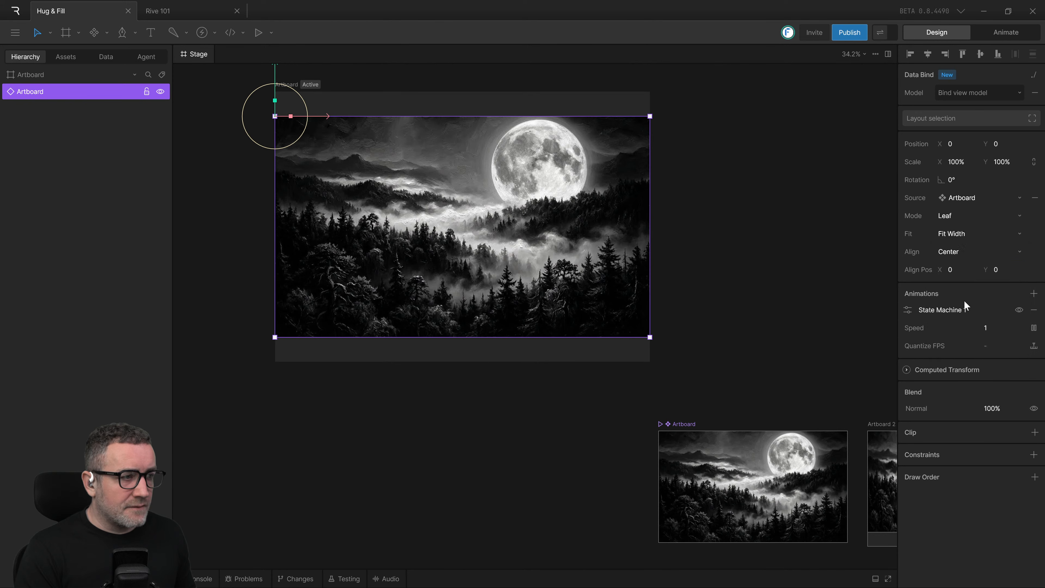
left_click(1004, 233)
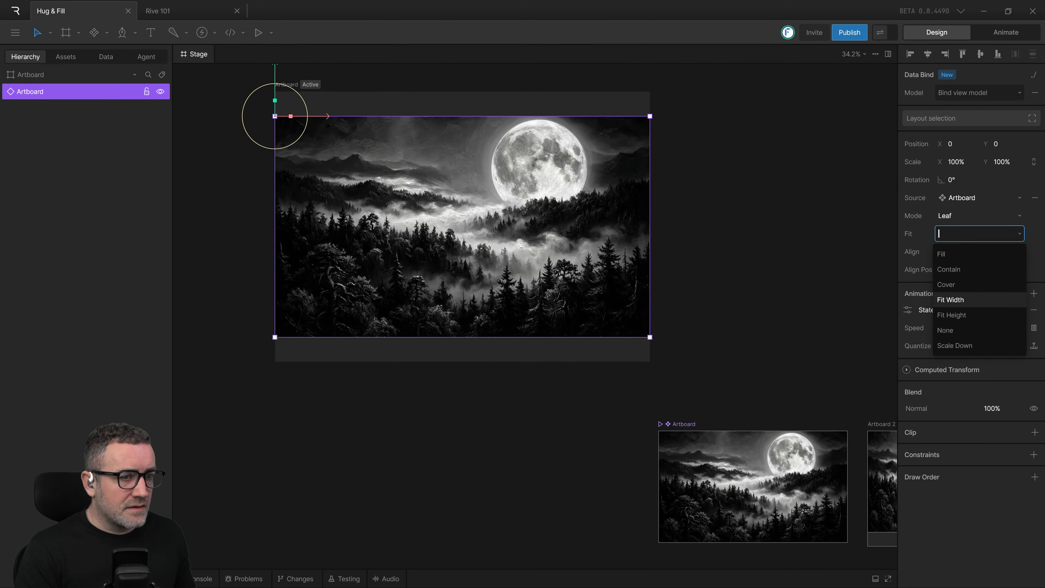
left_click(964, 316)
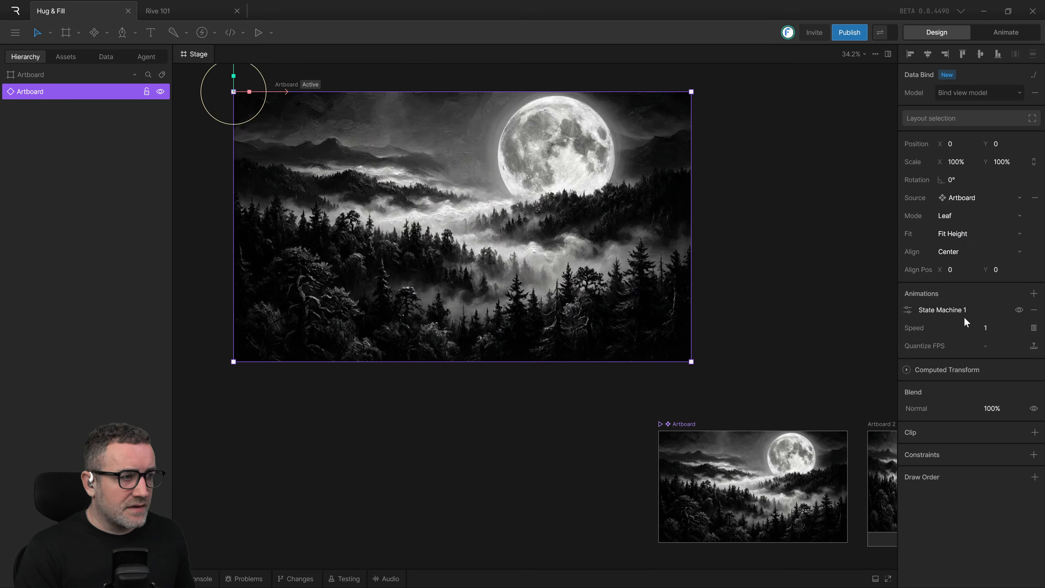
Step: Set the Leaf instance's fit to None and compare its size with the source component's Row
left_click(964, 236)
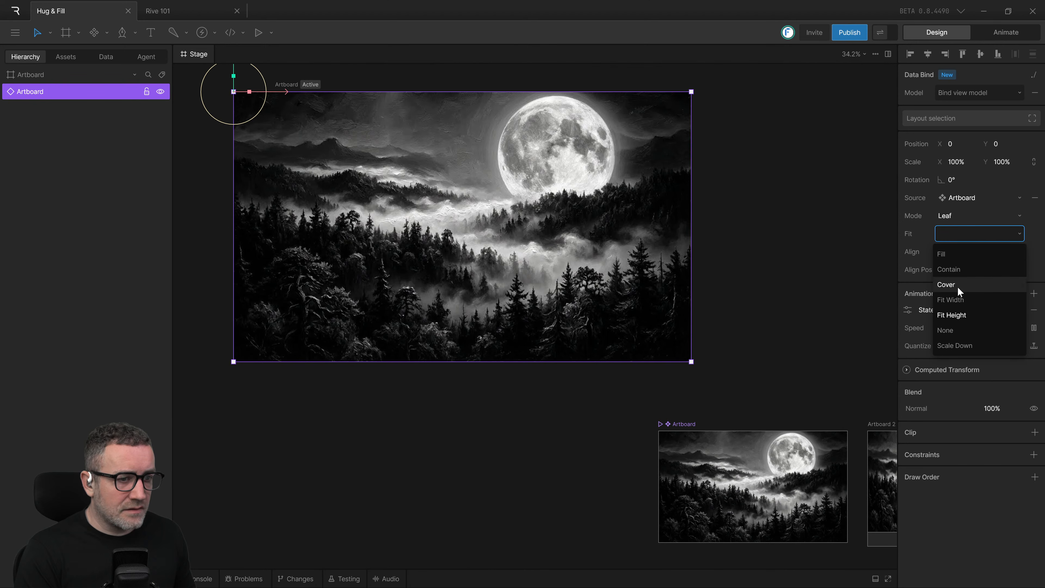
left_click(961, 328)
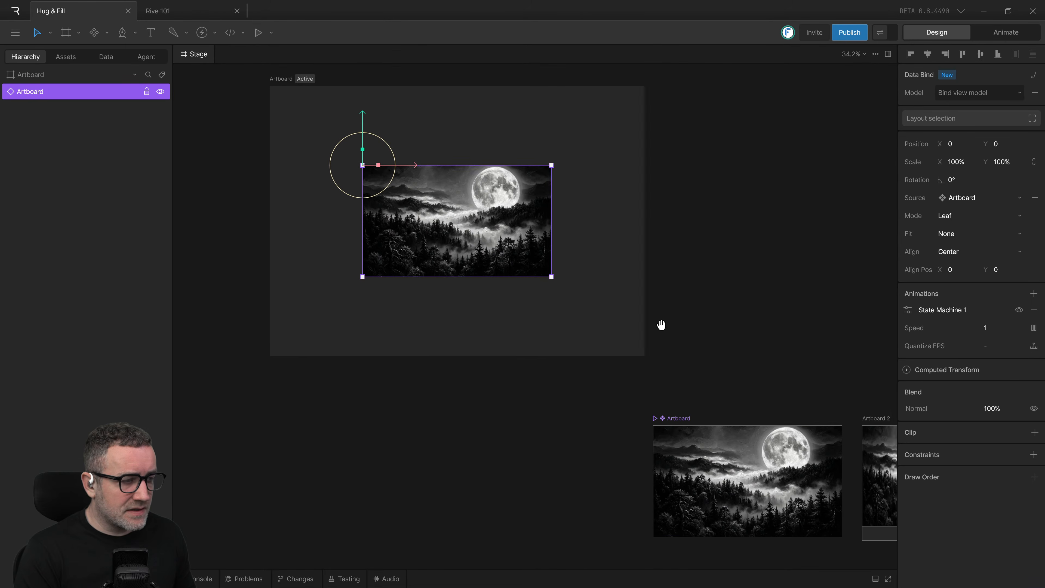
scroll(665, 330, "down", 2)
scroll(664, 329, "right", 2)
left_click(659, 409)
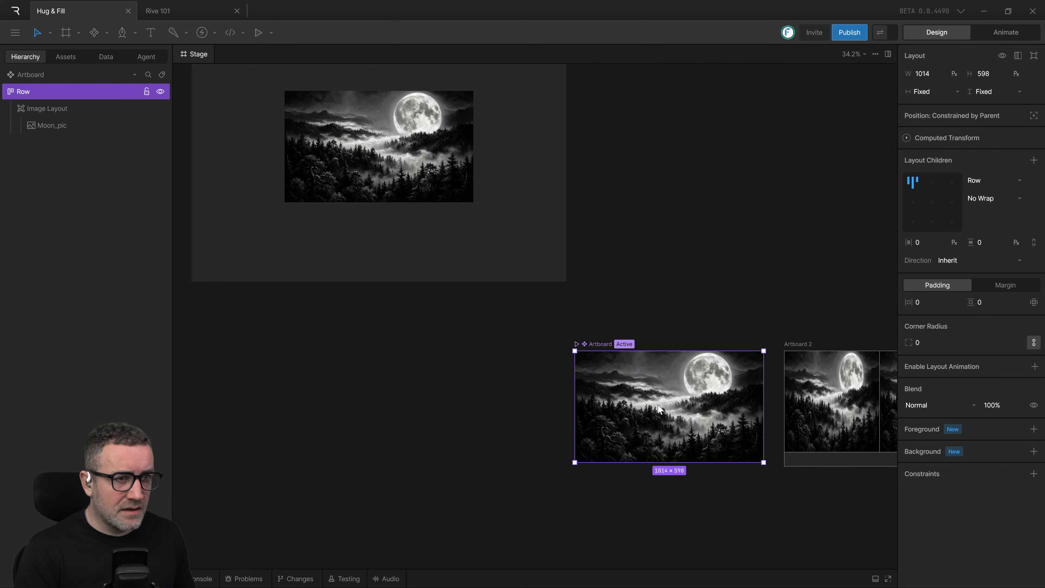
left_click(432, 165)
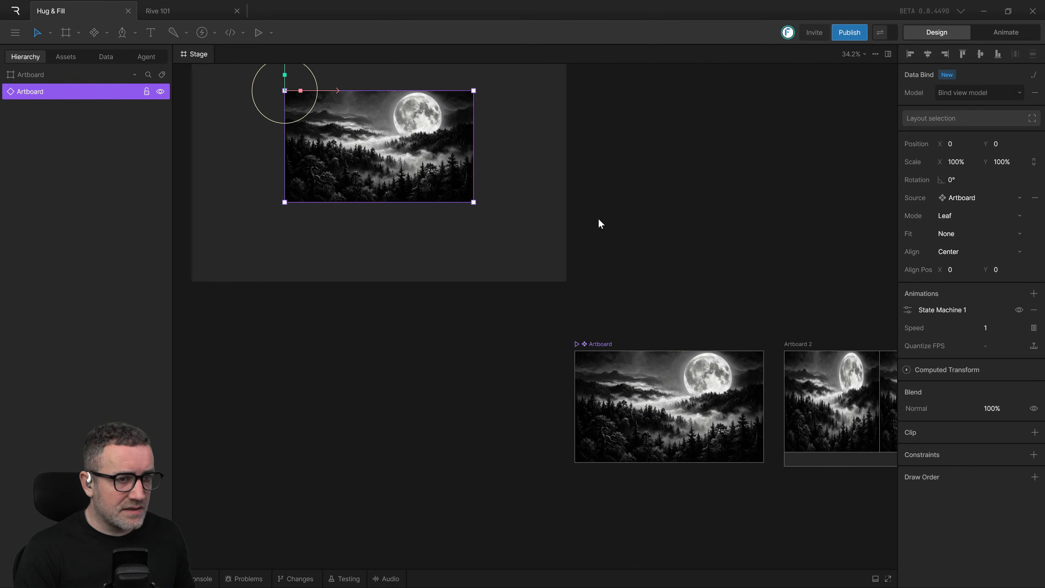
Step: Try the Scale Down fit option on the nested Leaf instance and set its fit to Fill
left_click(634, 397)
key("ctrl+z")
left_click(942, 235)
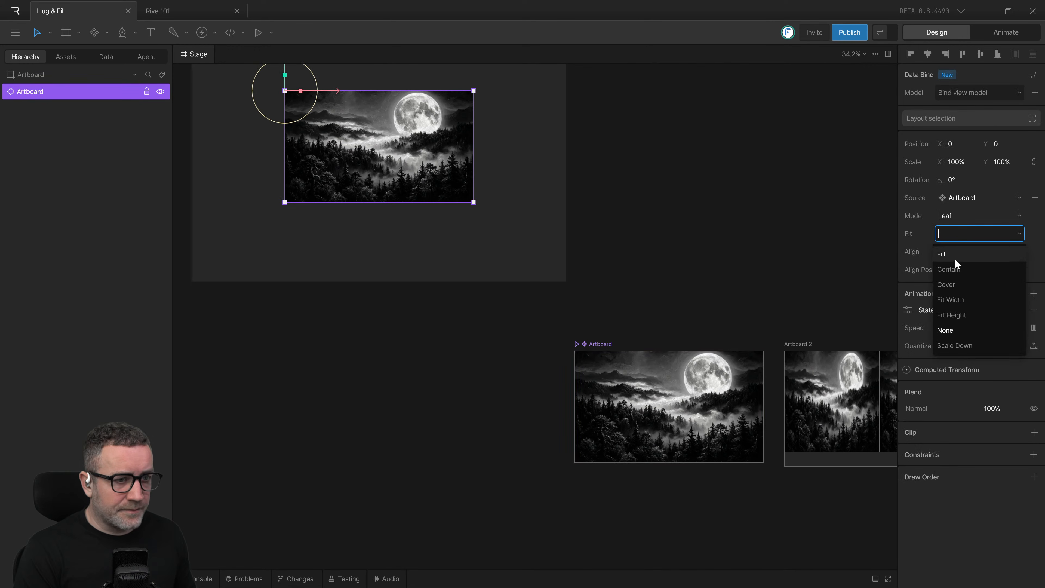
left_click(963, 347)
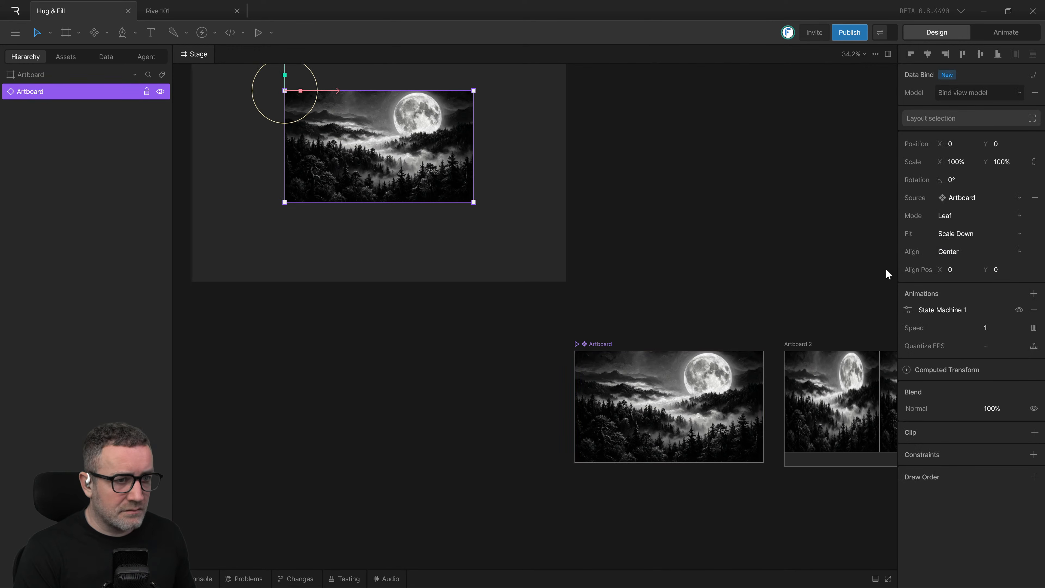
left_click(959, 237)
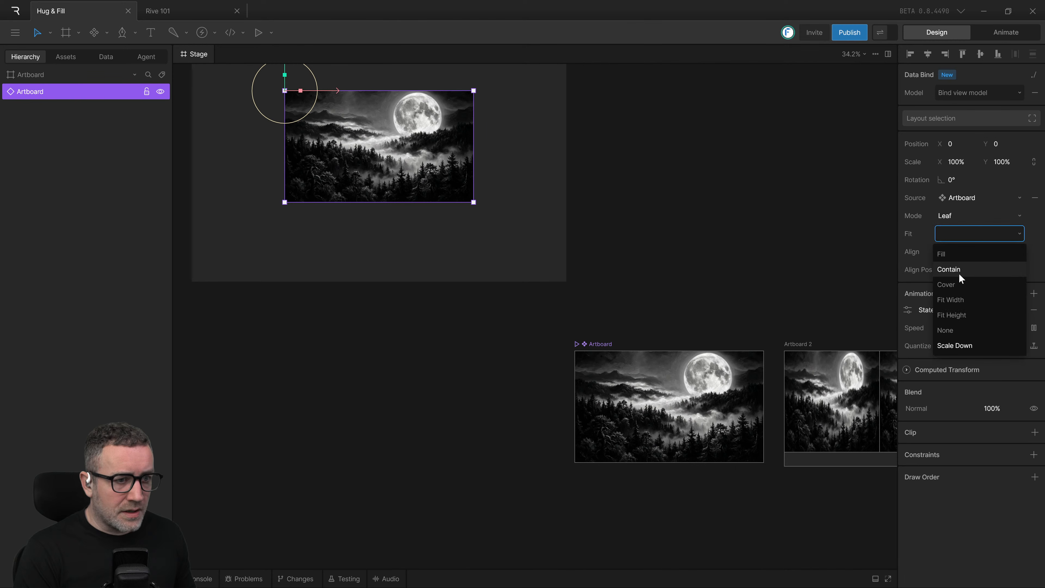
left_click(947, 254)
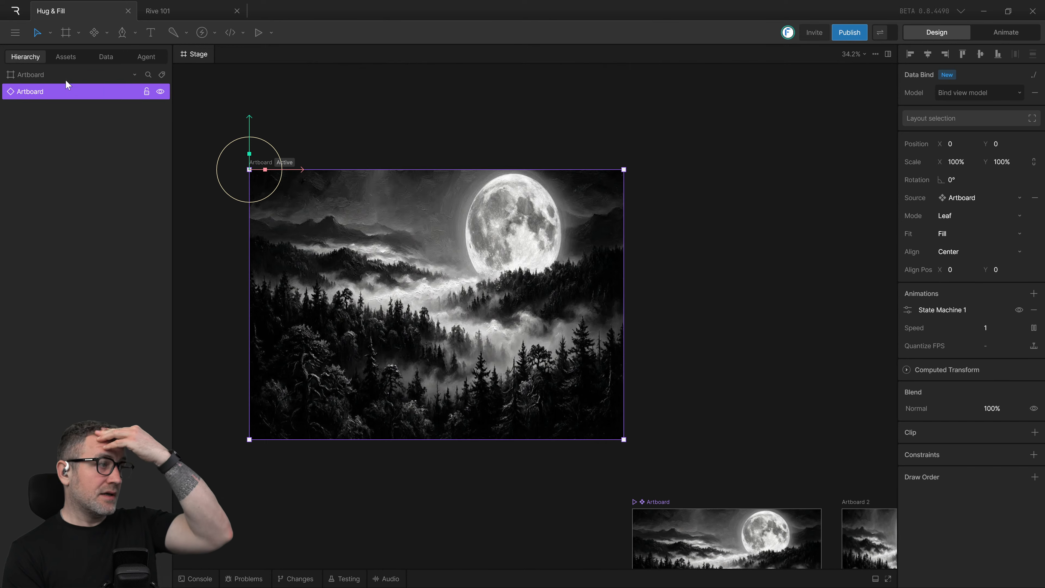
Step: Resize the large parent artboard to about 2043 × 1394 px and switch the nested instance's mode to Node
left_click(39, 76)
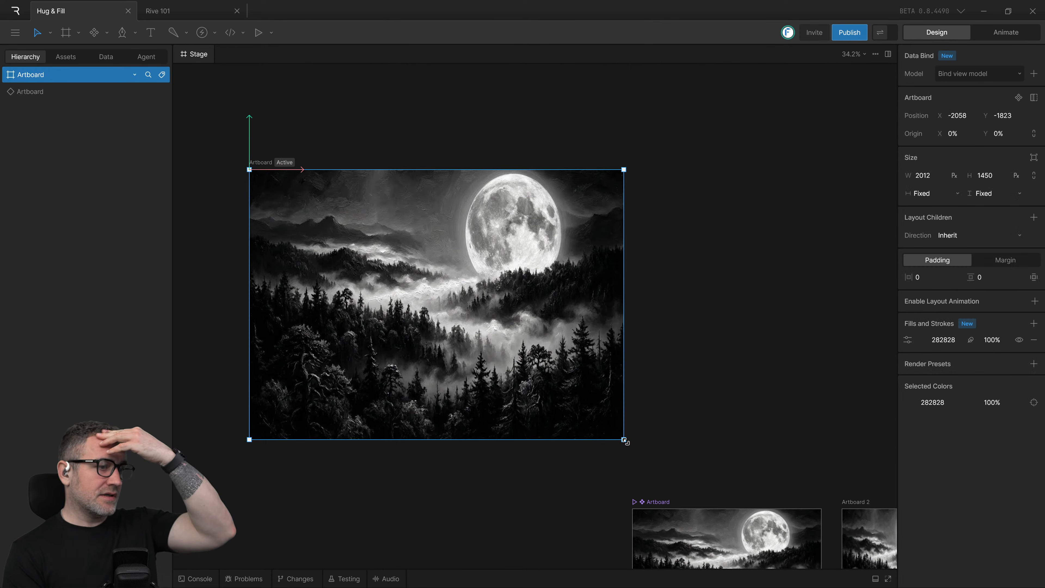
mouse_move(625, 440)
left_mouse_down()
mouse_move(704, 387)
mouse_move(643, 411)
mouse_move(630, 429)
left_mouse_up()
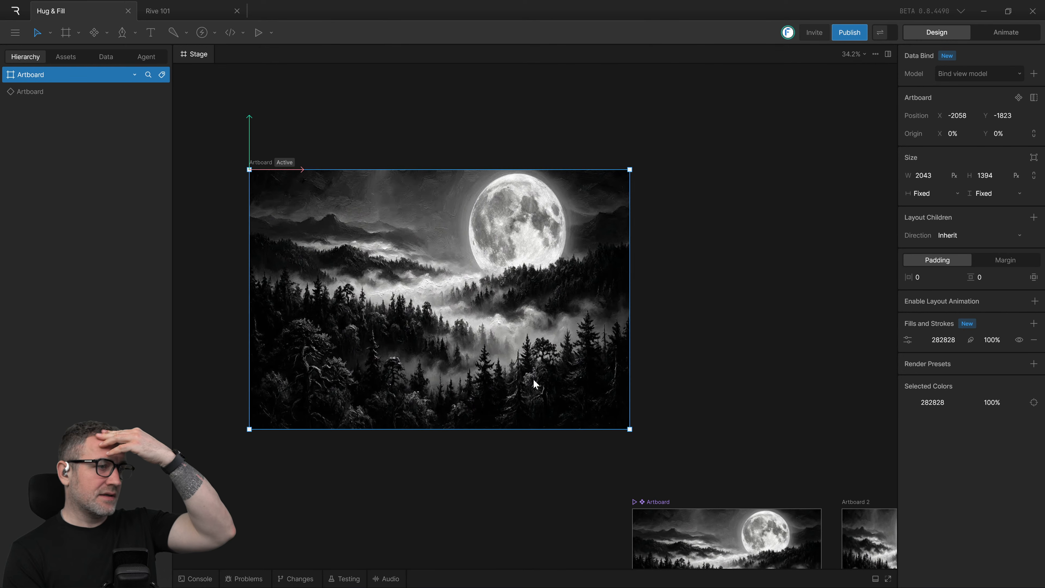
left_click(35, 89)
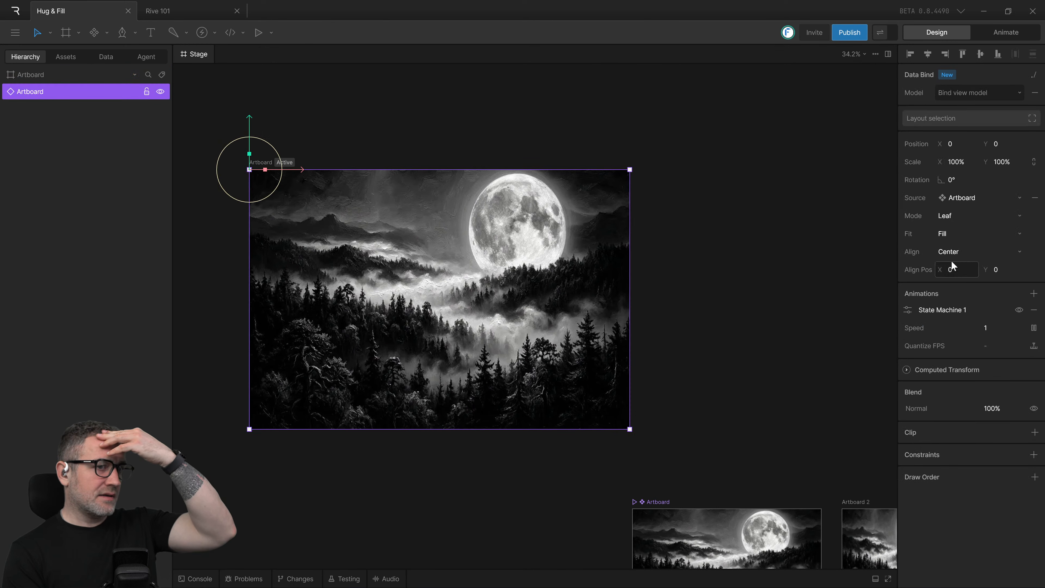
left_click(1008, 234)
left_click(979, 215)
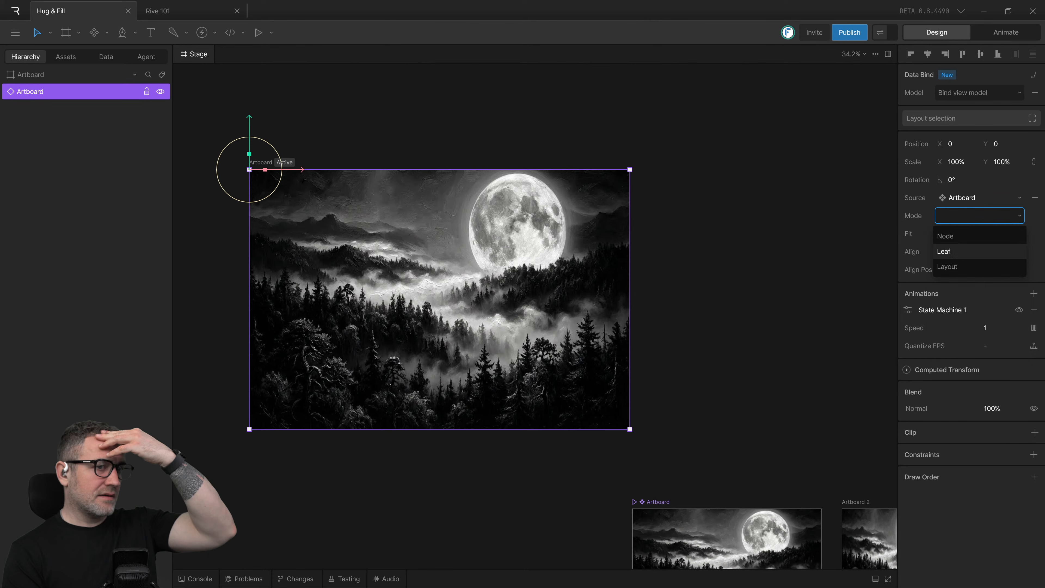
left_click(971, 243)
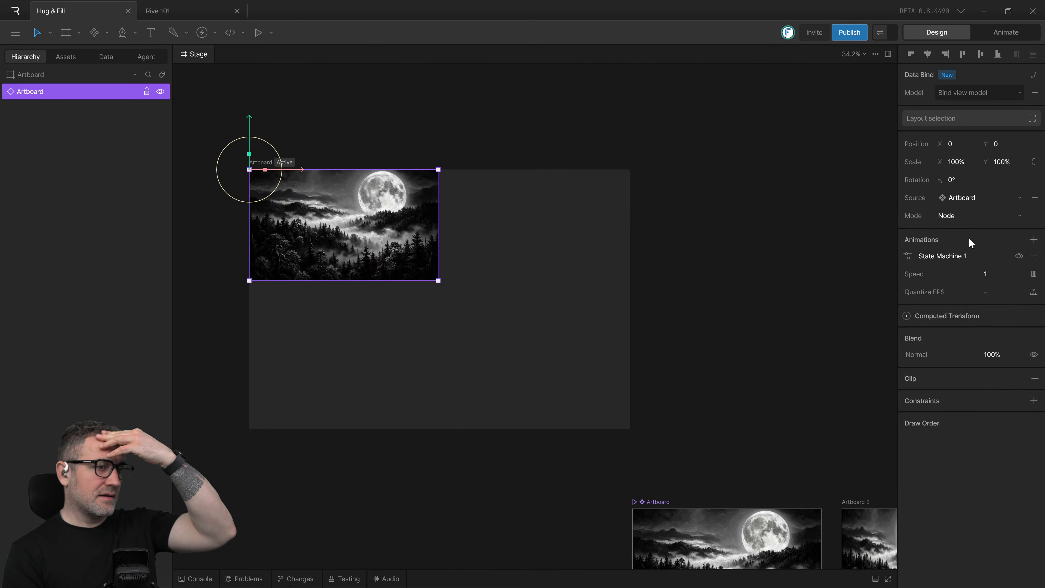
Step: Resize the parent artboard to about 1906 × 1244 px with the nested instance in Node mode
left_click(41, 75)
left_click_drag(630, 429, 606, 400)
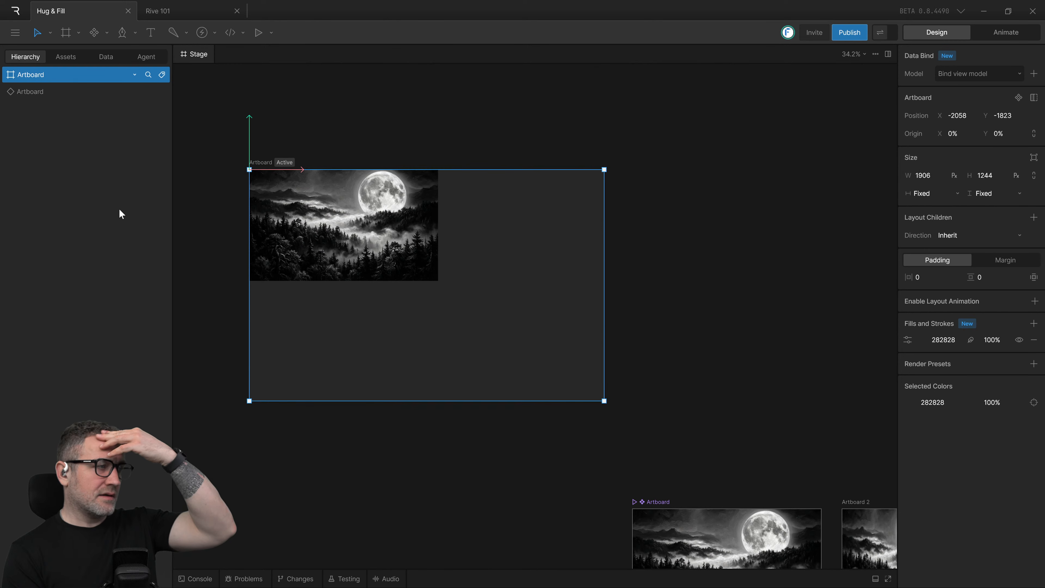
left_click(38, 92)
left_click(39, 76)
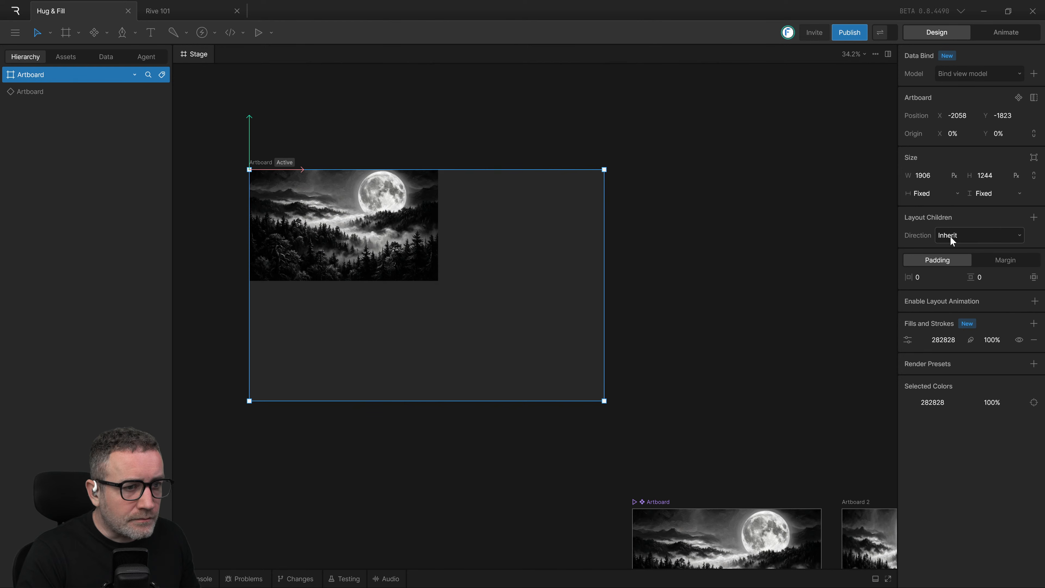
Step: Examine the parent artboard's layout Direction options and compare its properties with those of the nested Node instance
left_click(955, 241)
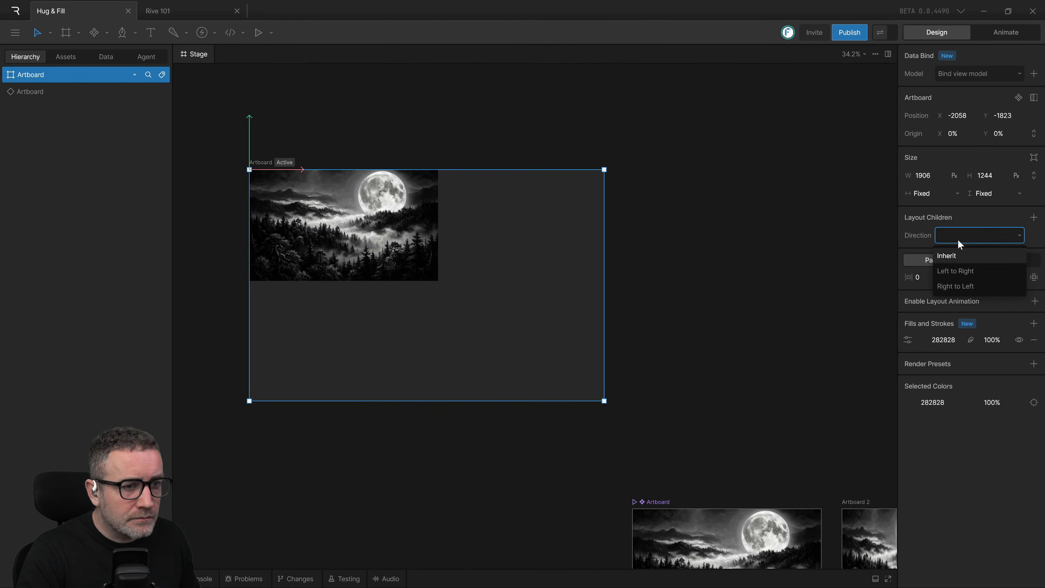
left_click(958, 238)
left_click(751, 217)
left_click(34, 83)
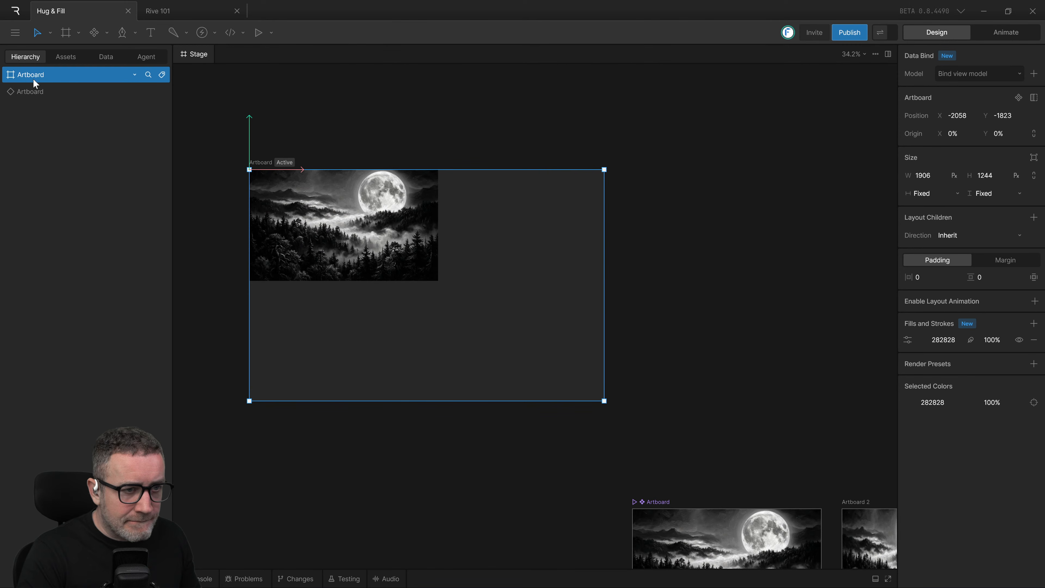
left_click(23, 95)
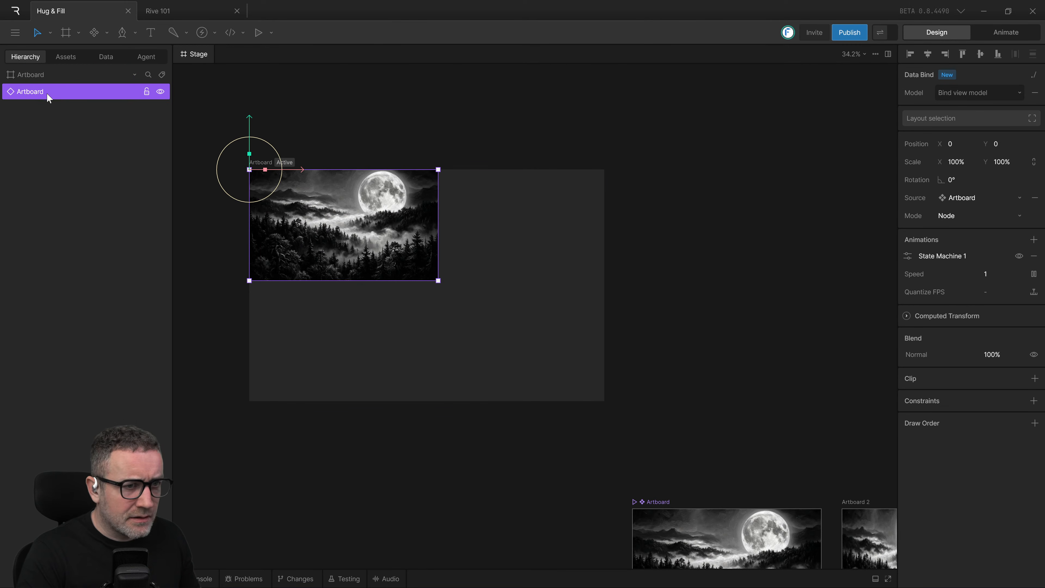
left_click(26, 75)
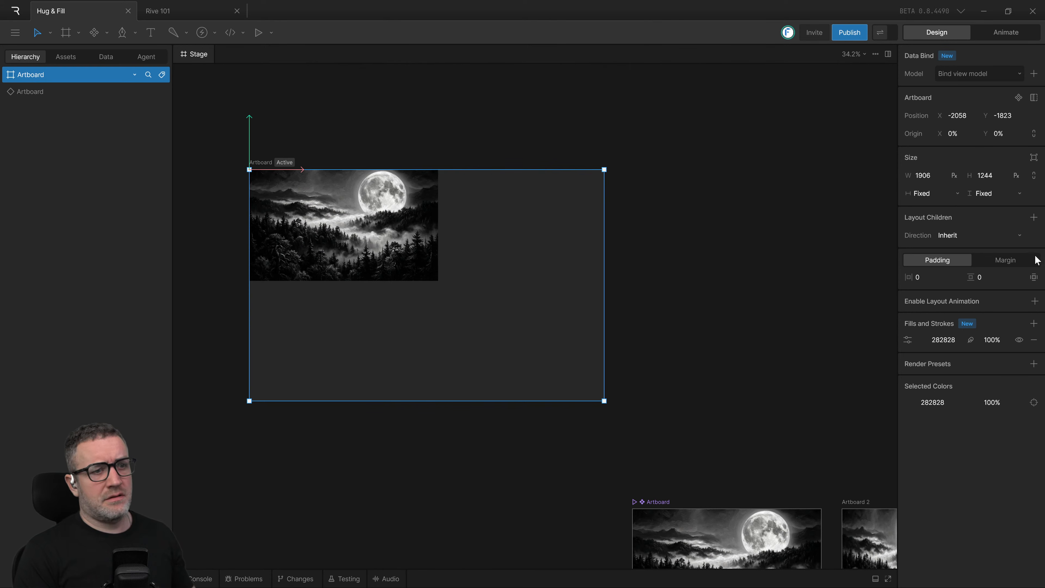
left_click(1010, 237)
left_click(1013, 237)
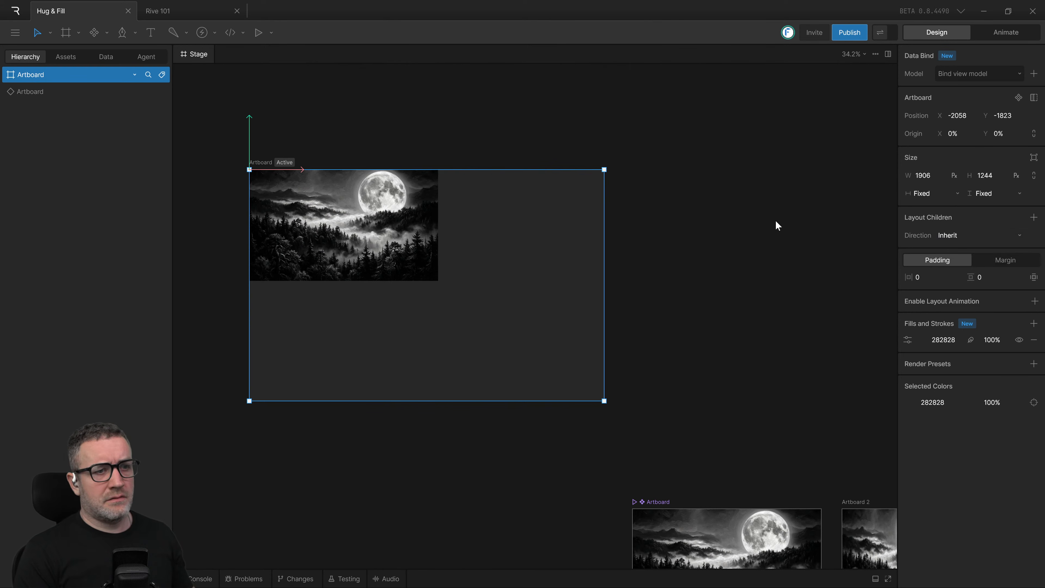
Step: Try Fill sizing on the parent artboard's width and height, and undo the sizing changes
left_click(939, 196)
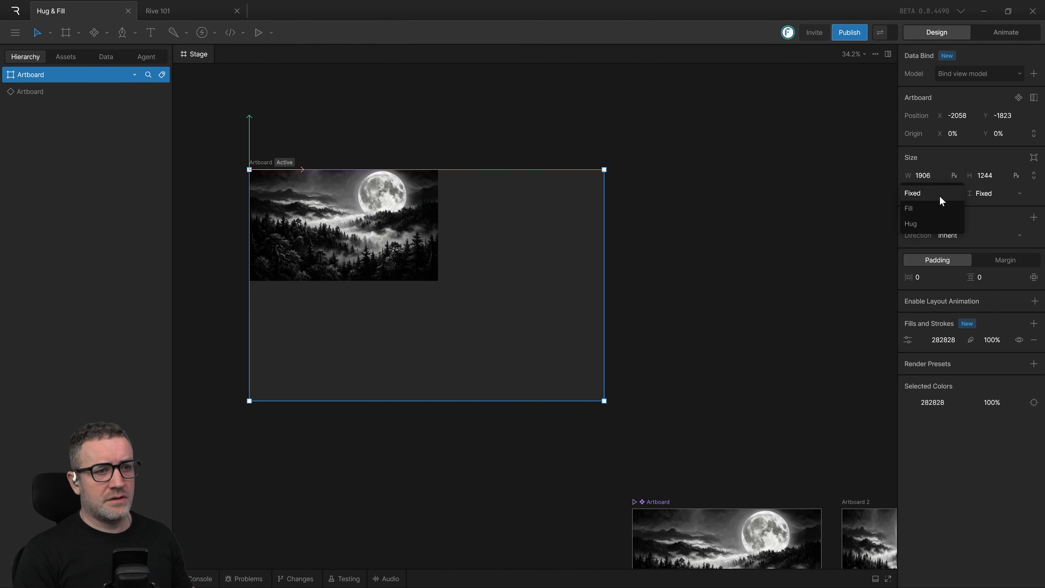
left_click(940, 195)
left_click(988, 193)
left_click(981, 207)
left_click(919, 193)
left_click(923, 214)
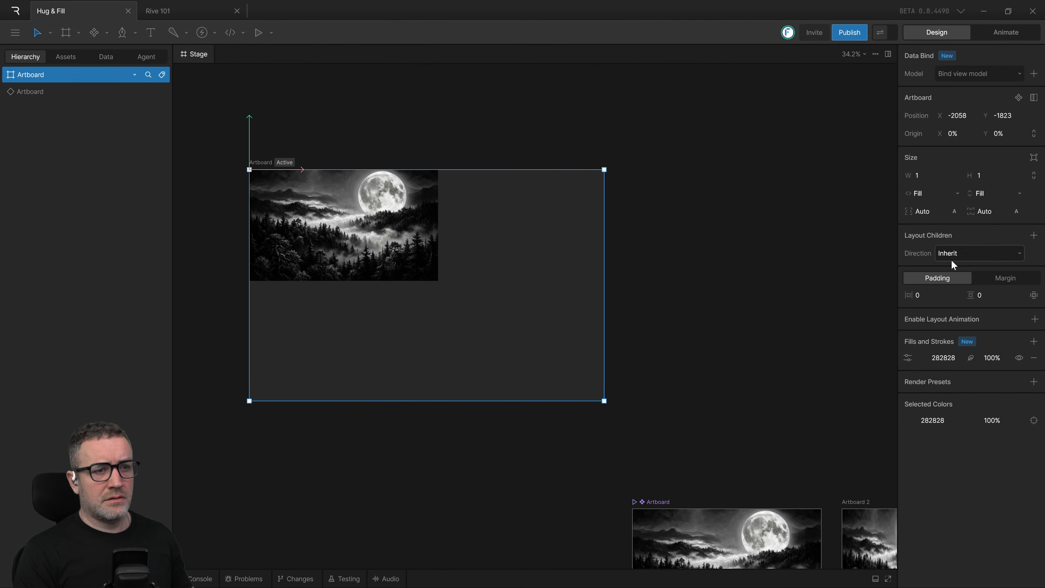
key("ctrl+z")
key("ctrl+z")
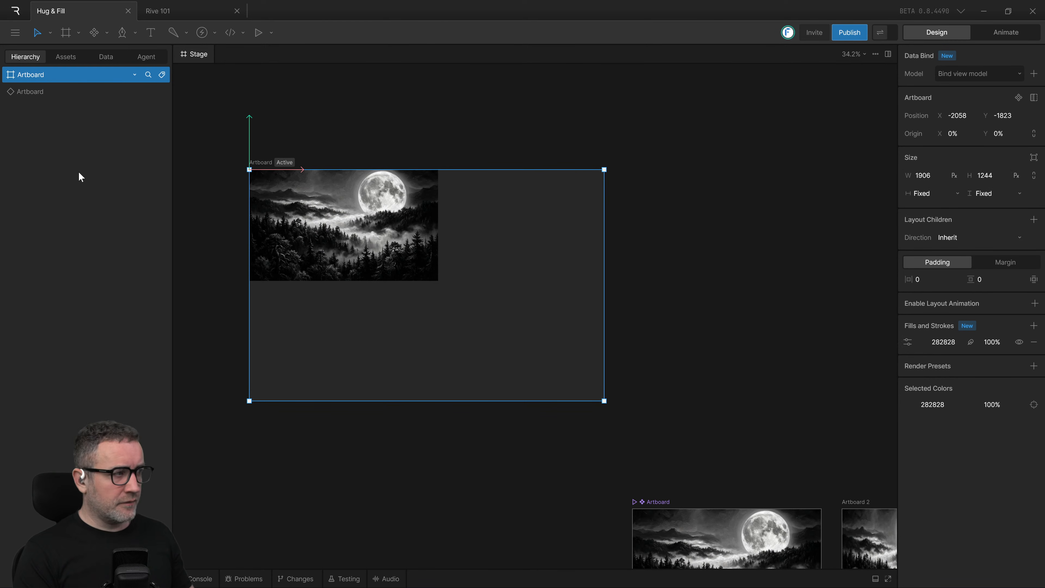
Step: Switch the nested instance's mode from Node to Layout
left_click(48, 92)
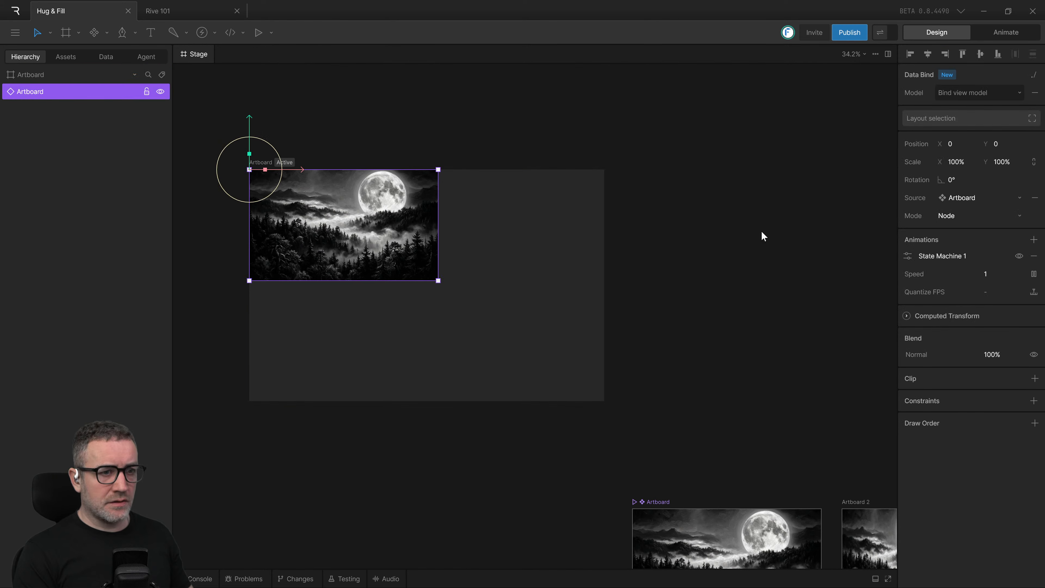
left_click(949, 218)
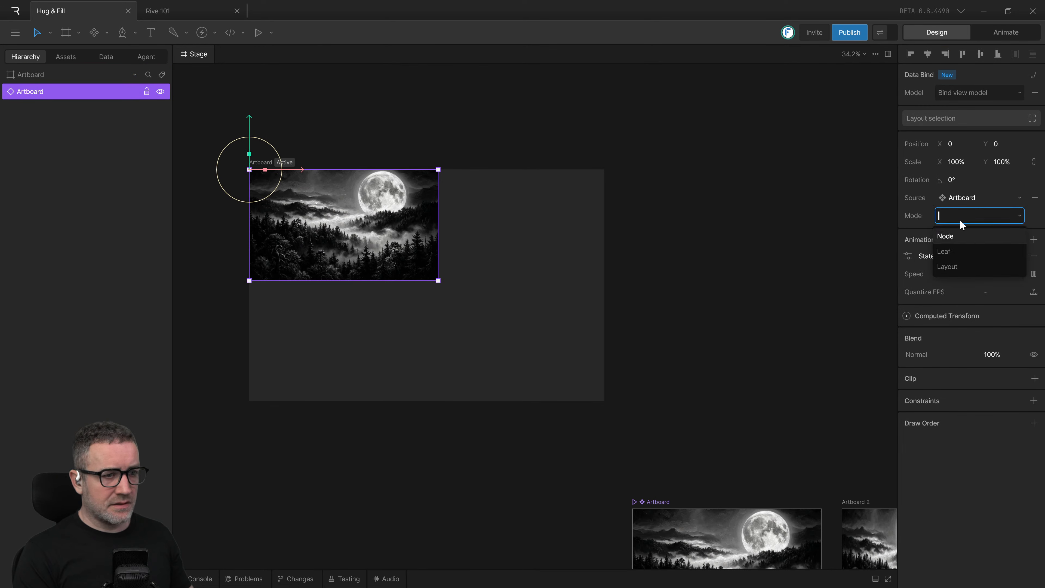
left_click(947, 266)
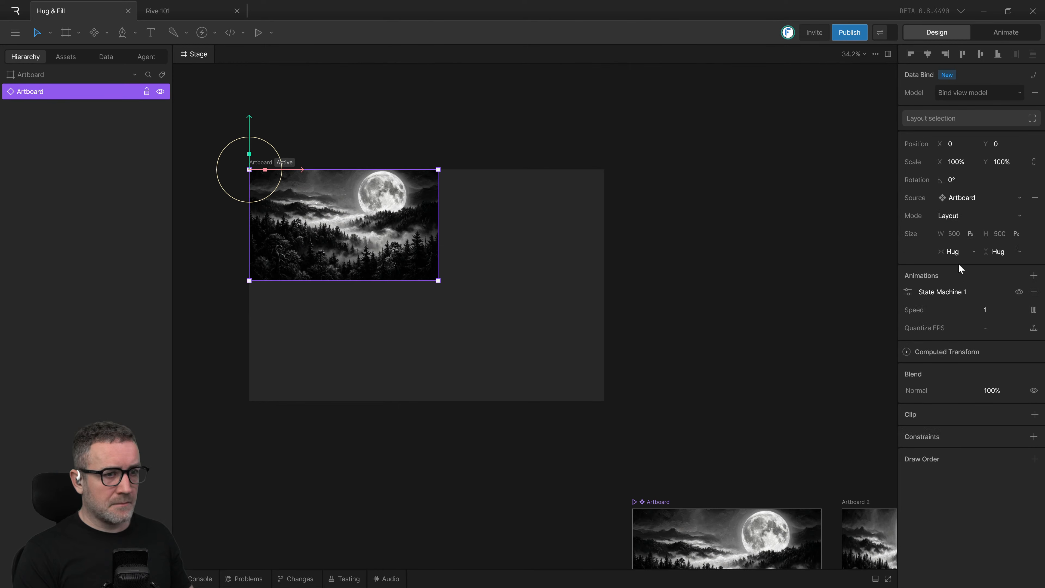
Step: Try Hug sizing on the parent artboard's width around the nested Layout instance, and undo it
left_click(74, 76)
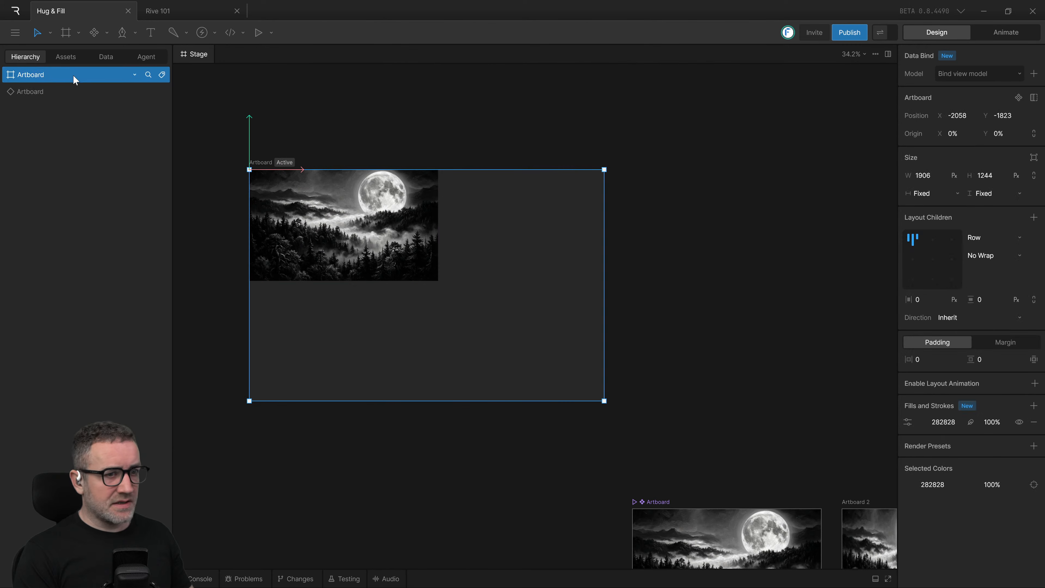
left_click(938, 193)
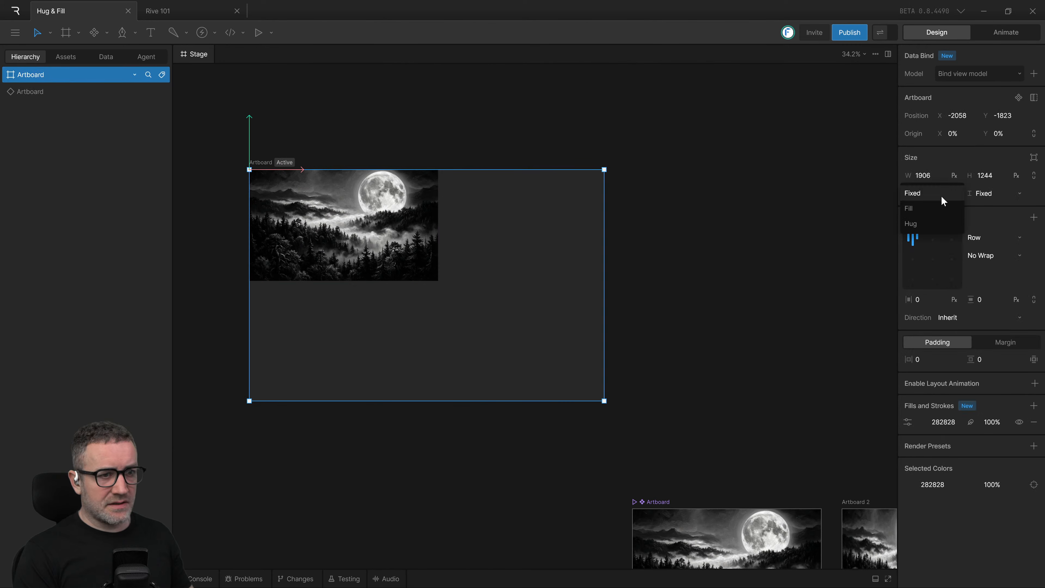
left_click(944, 229)
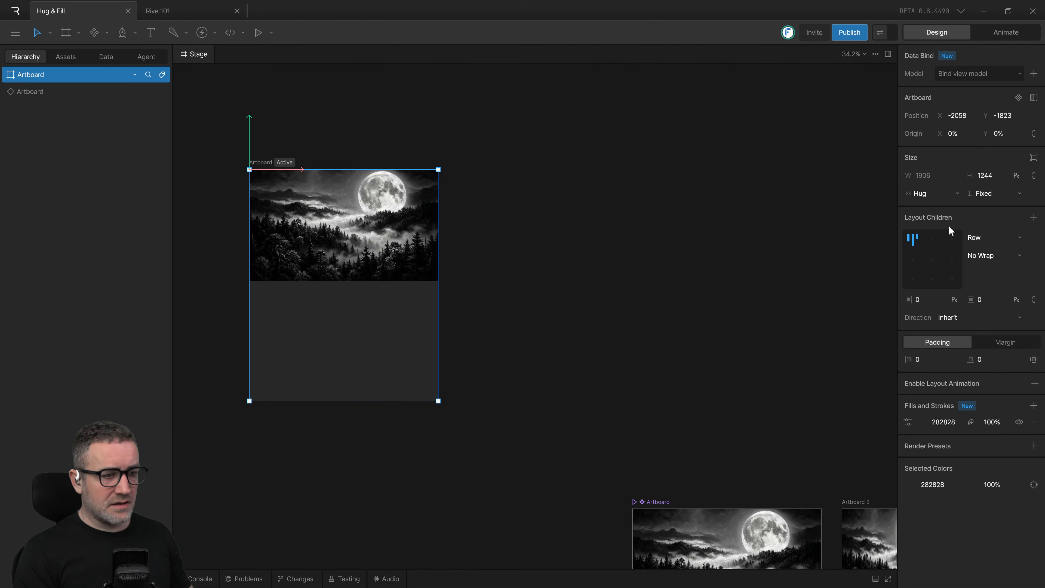
key("ctrl+z")
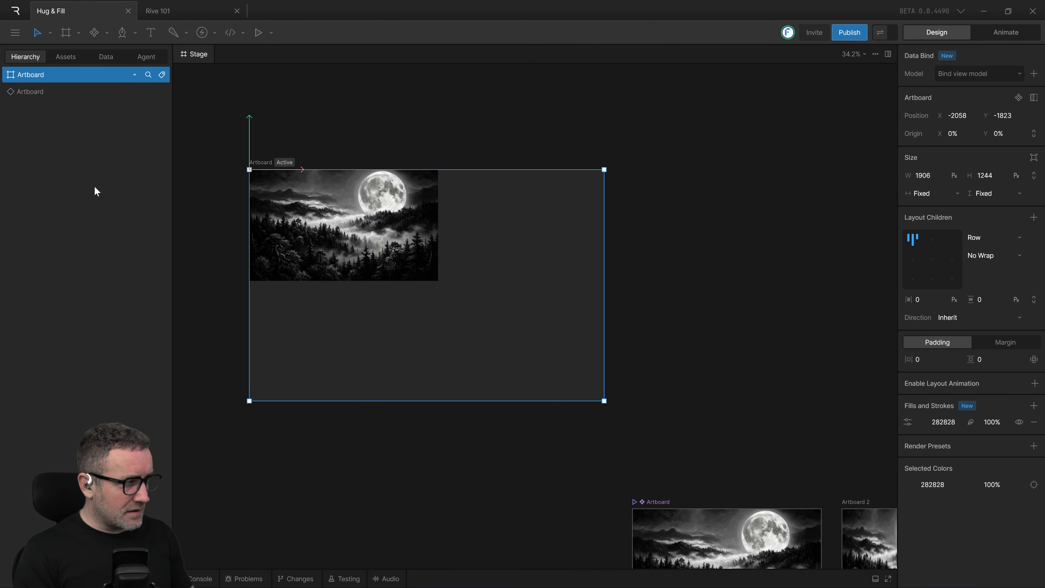
Step: Compare the nested Layout instance's sizing properties with the parent artboard's layout children settings
left_click(41, 93)
left_click(43, 76)
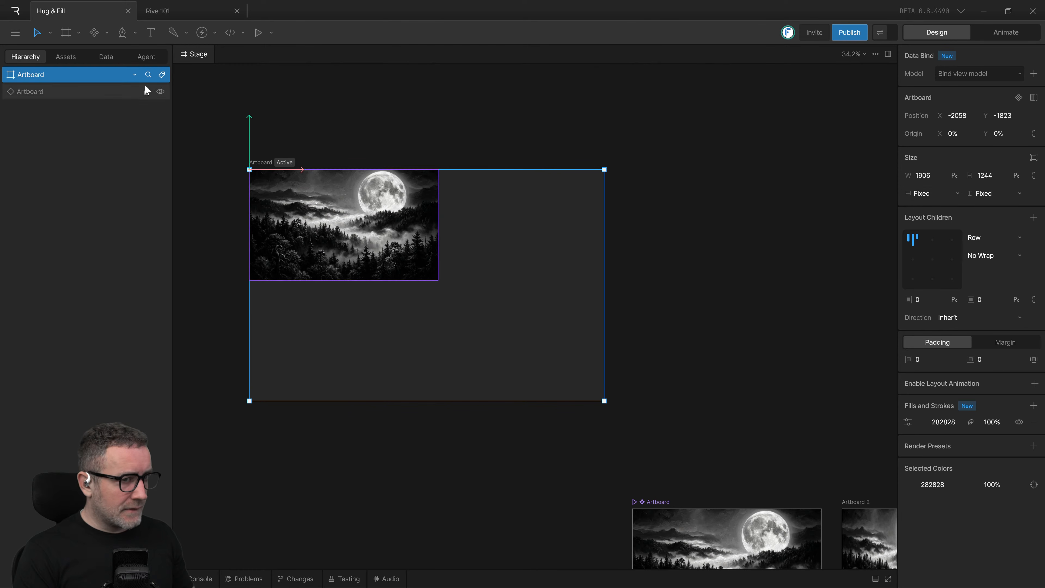
left_click(43, 93)
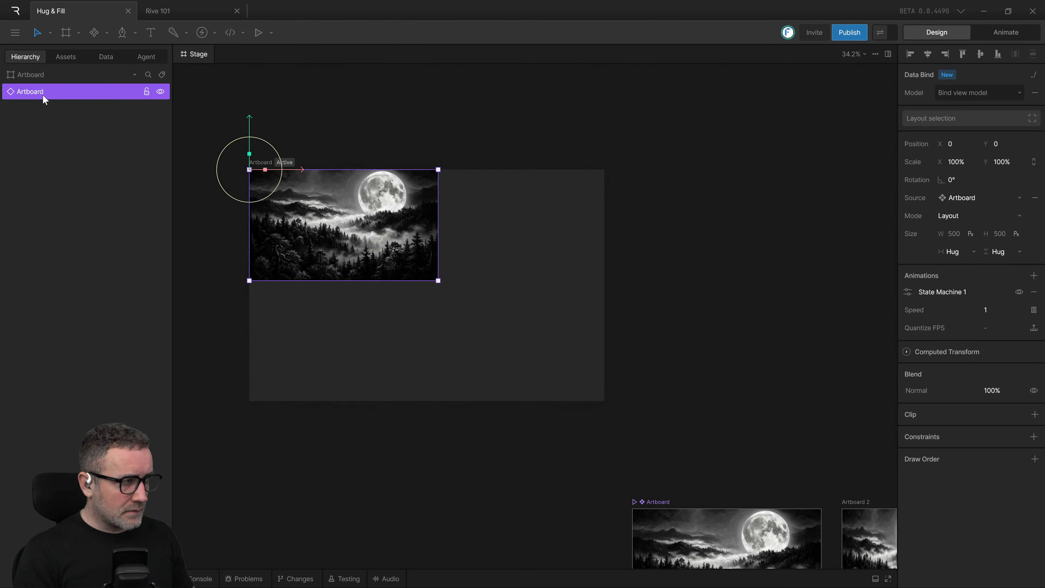
left_click(39, 75)
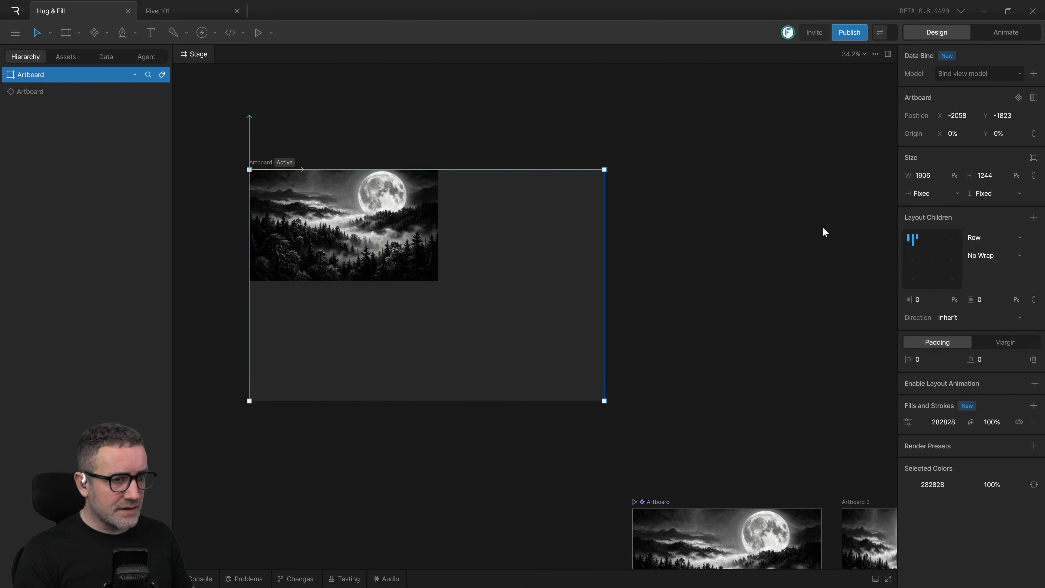
Step: Switch the nested instance's mode to Node and from there to Leaf
left_click(50, 92)
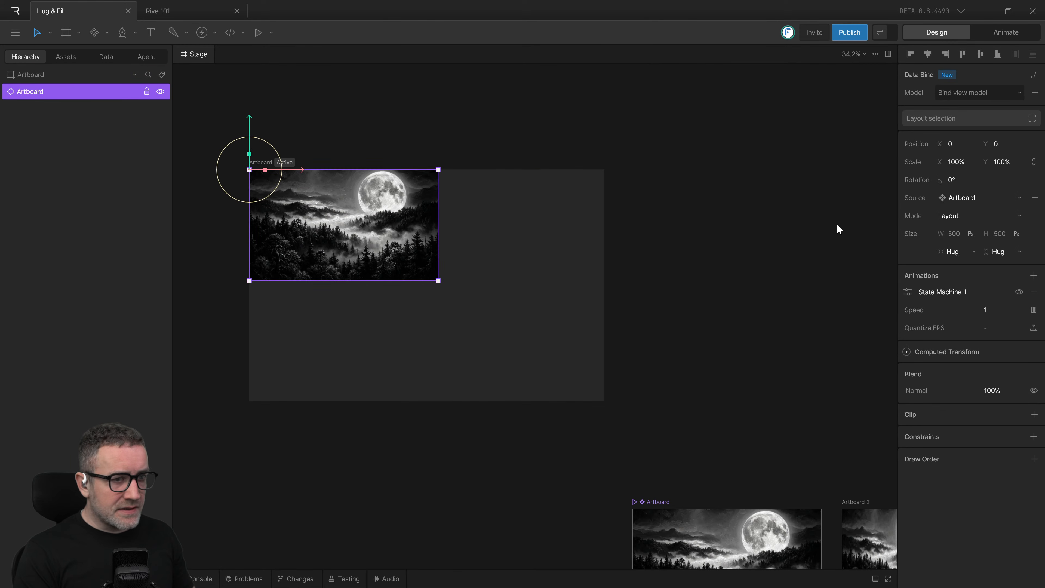
left_click(995, 215)
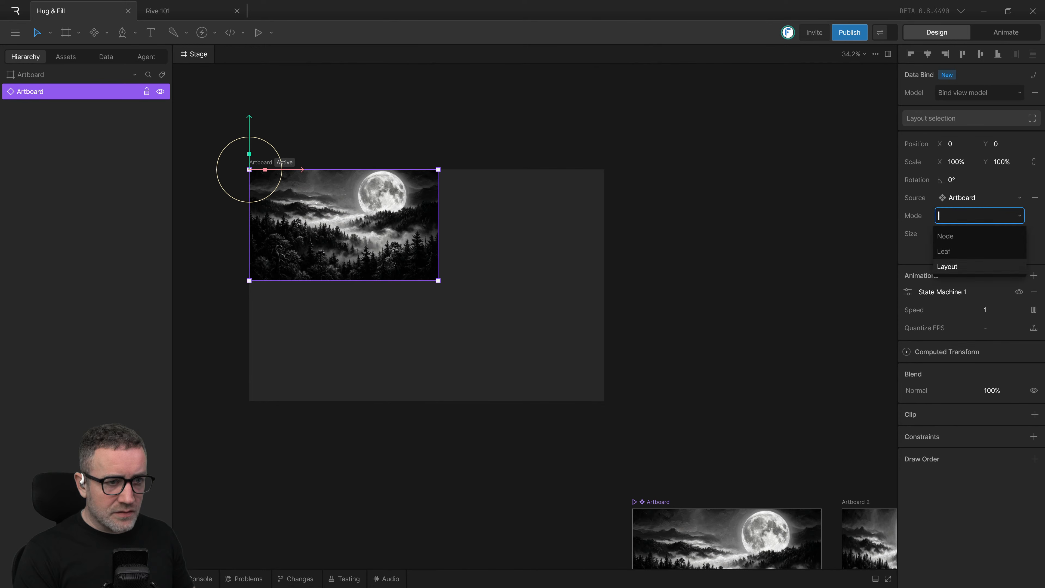
left_click(963, 240)
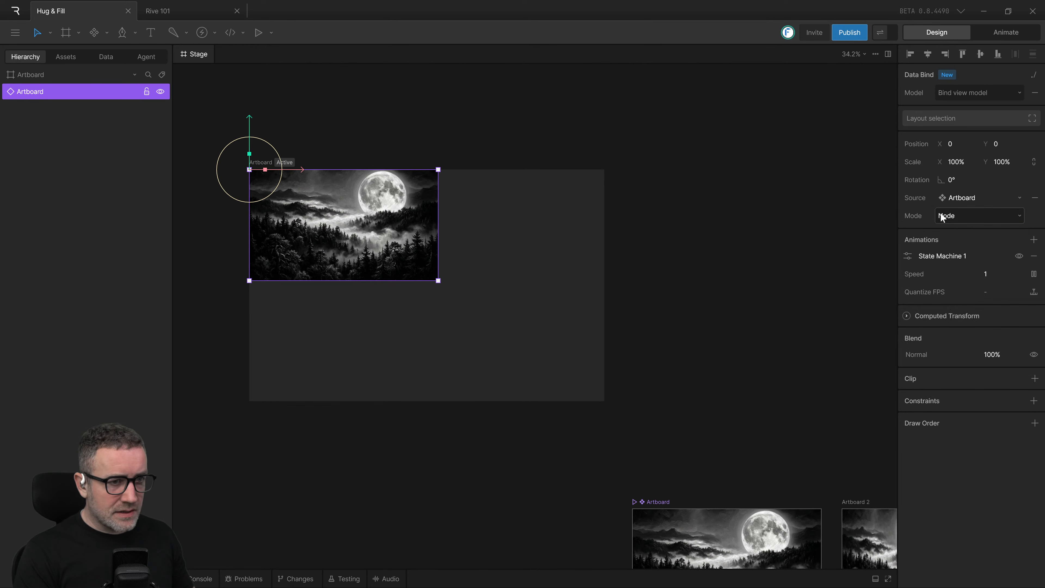
left_click(952, 215)
left_click(952, 248)
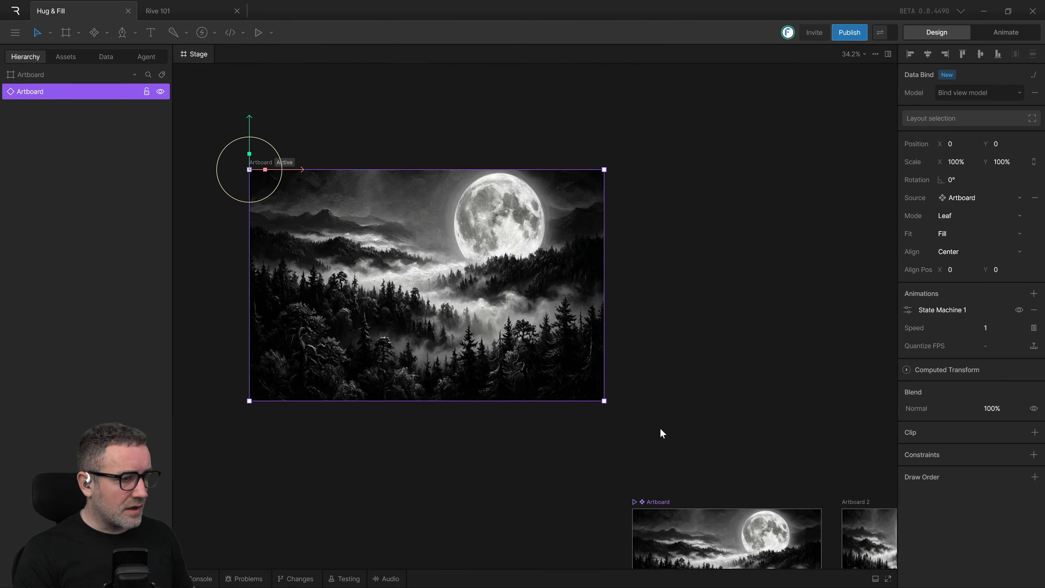
Step: Scale the nested Leaf instance freehand to about 69% horizontally and 122% vertically, and select the parent artboard
left_click_drag(604, 402, 547, 450)
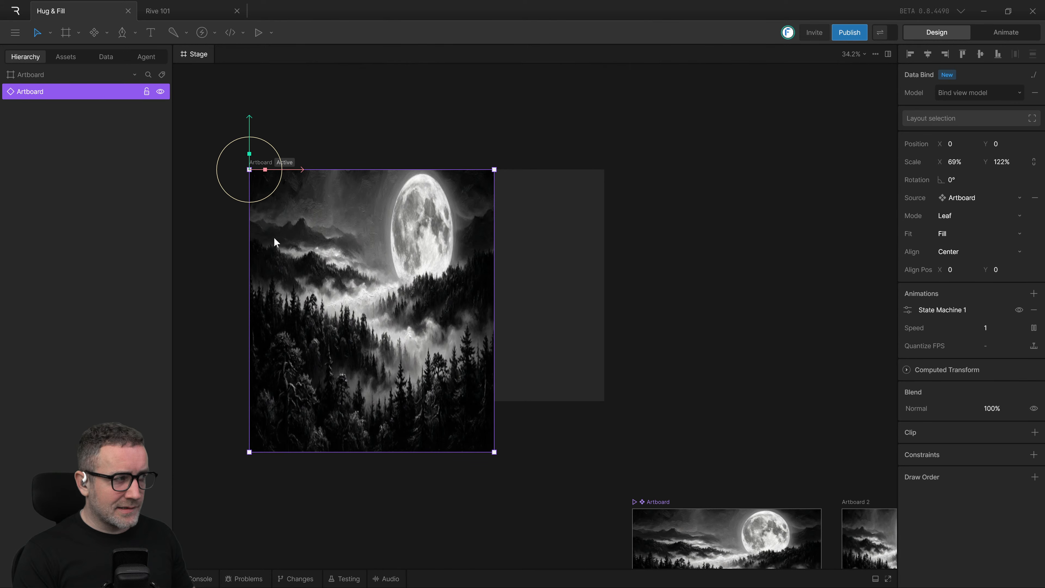
left_click(60, 68)
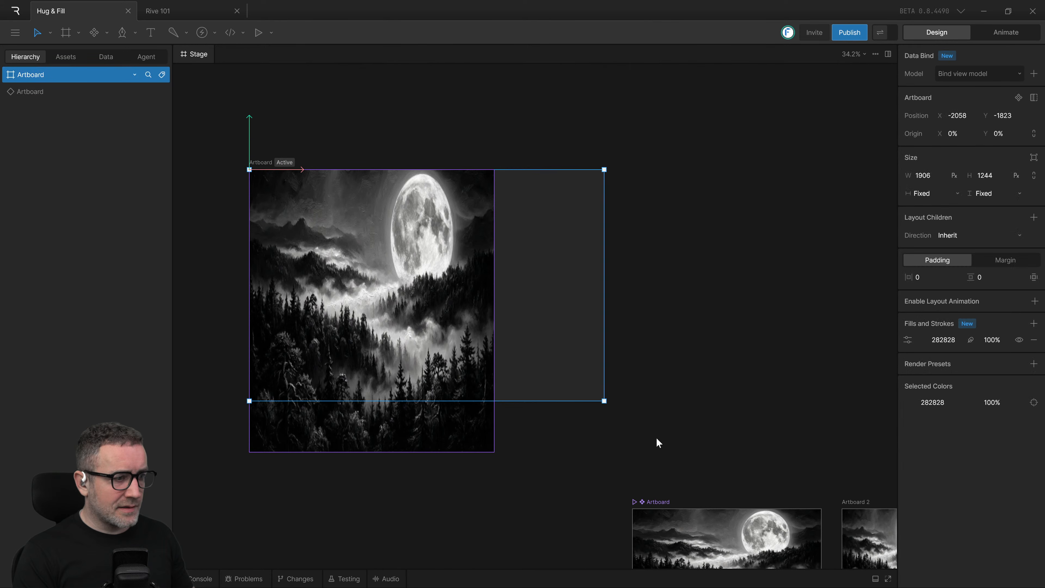
Step: Resize the parent artboard freehand several times around the nested Leaf instance, ending at about 1621 × 836 px
left_click_drag(605, 401, 535, 346)
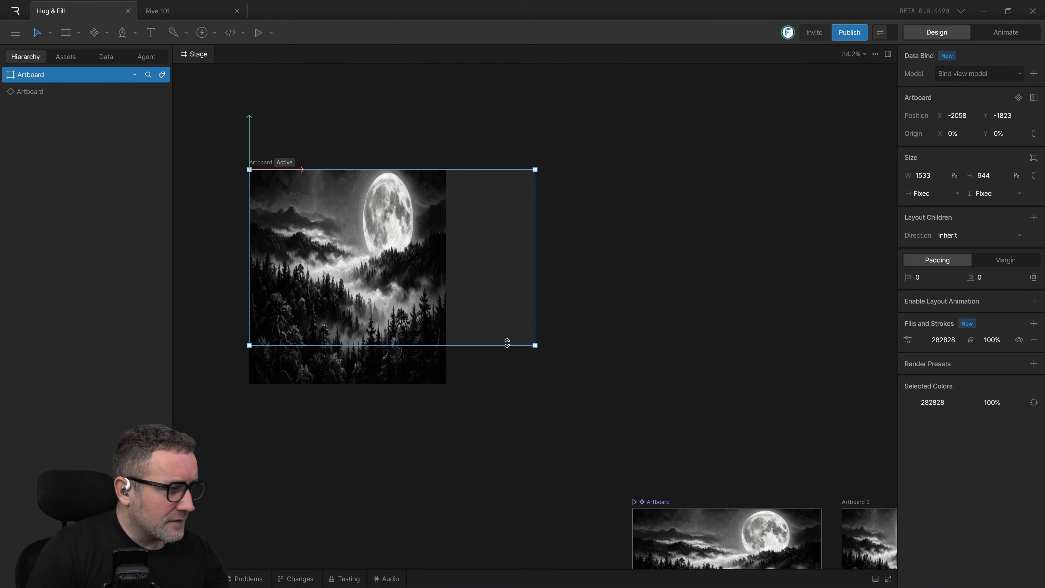
left_click_drag(534, 346, 587, 331)
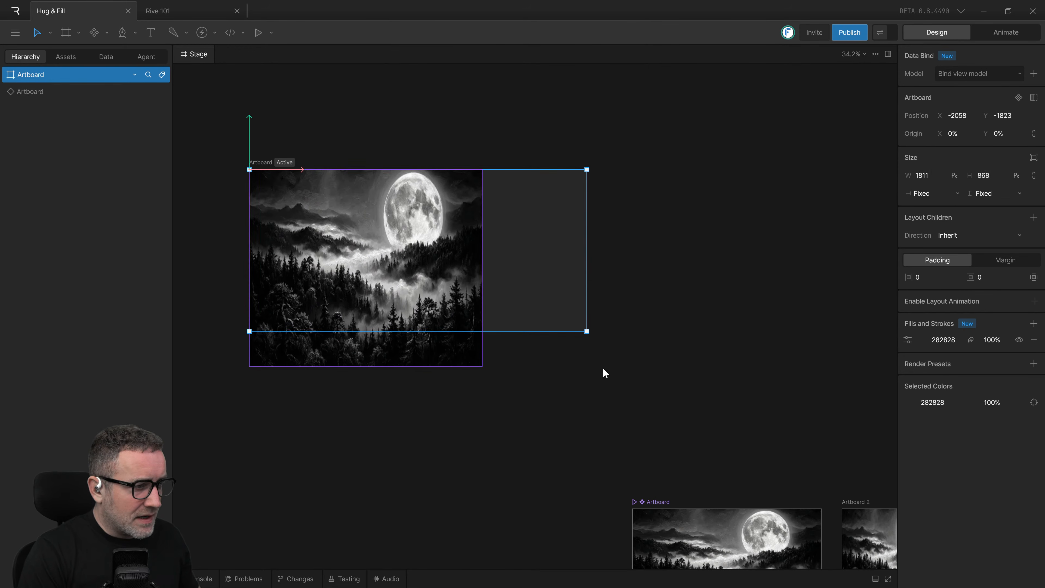
left_click_drag(588, 332, 551, 325)
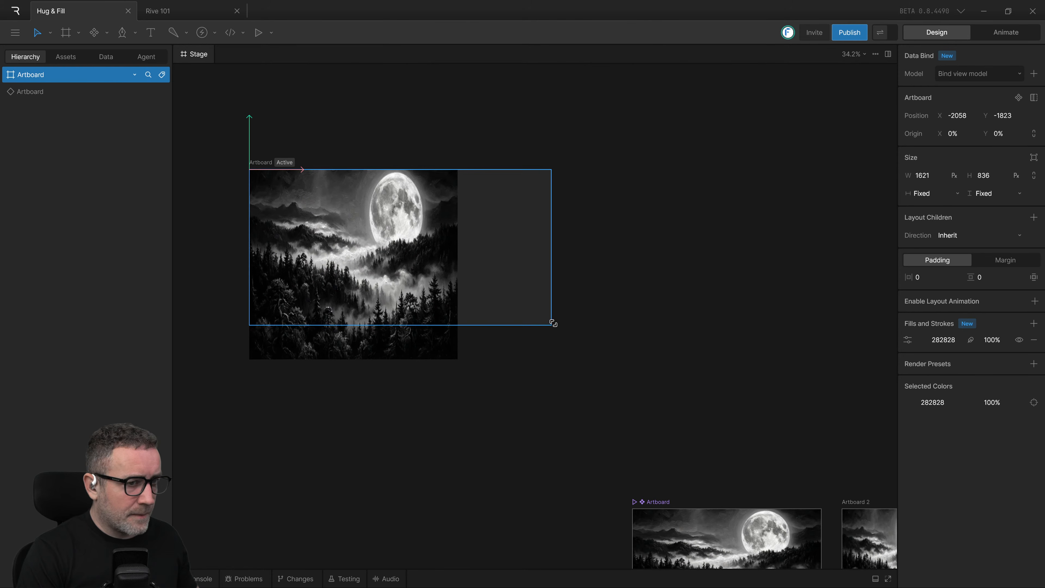
Step: Try wrapping the nested Leaf instance in a layout, and undo it
left_click(441, 353)
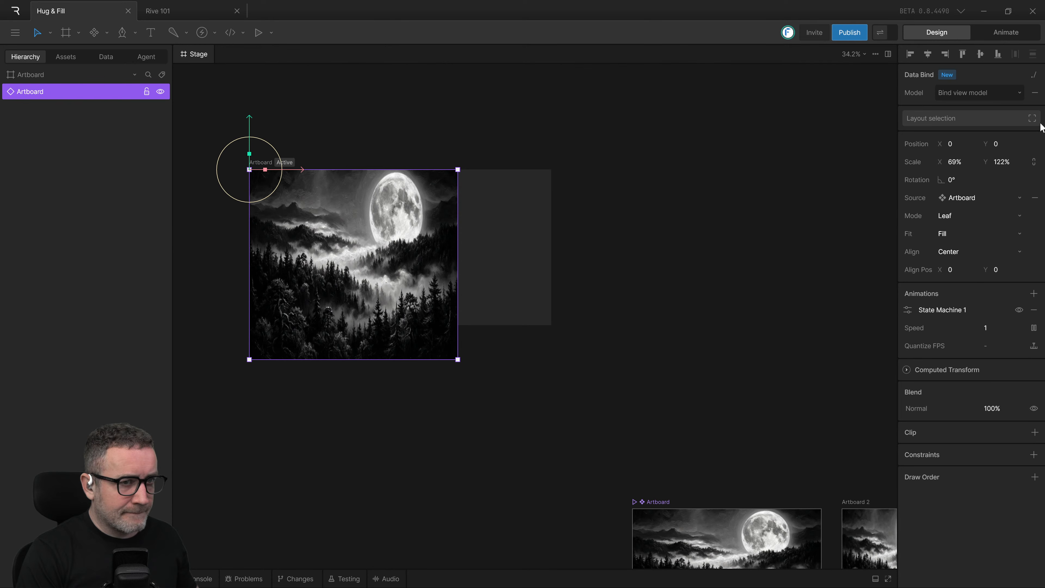
left_click(1032, 119)
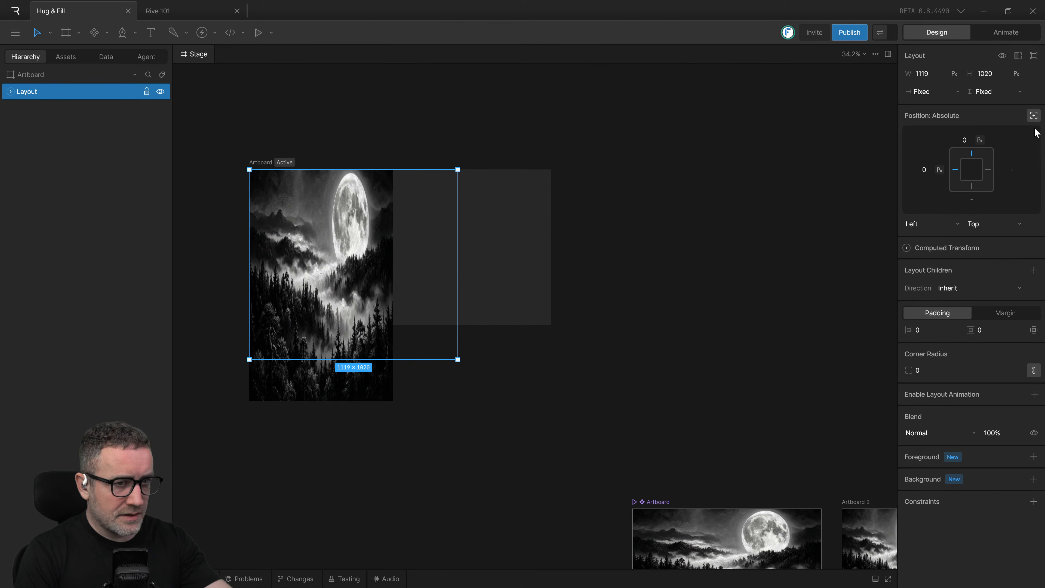
key("ctrl+z")
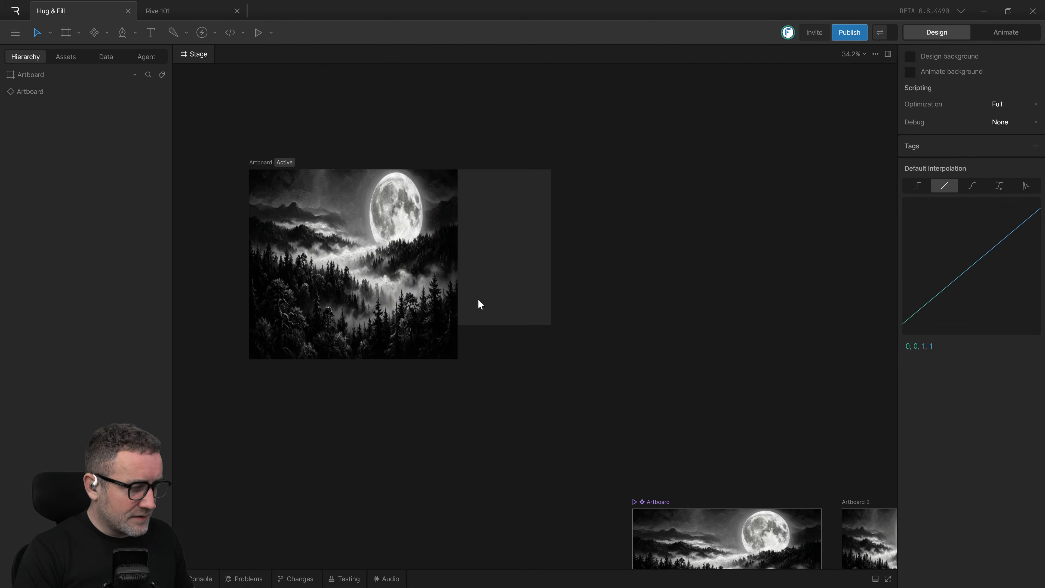
Step: Stretch the nested Leaf instance freehand, and reset its scale to 100% on both X and Y
left_click(396, 324)
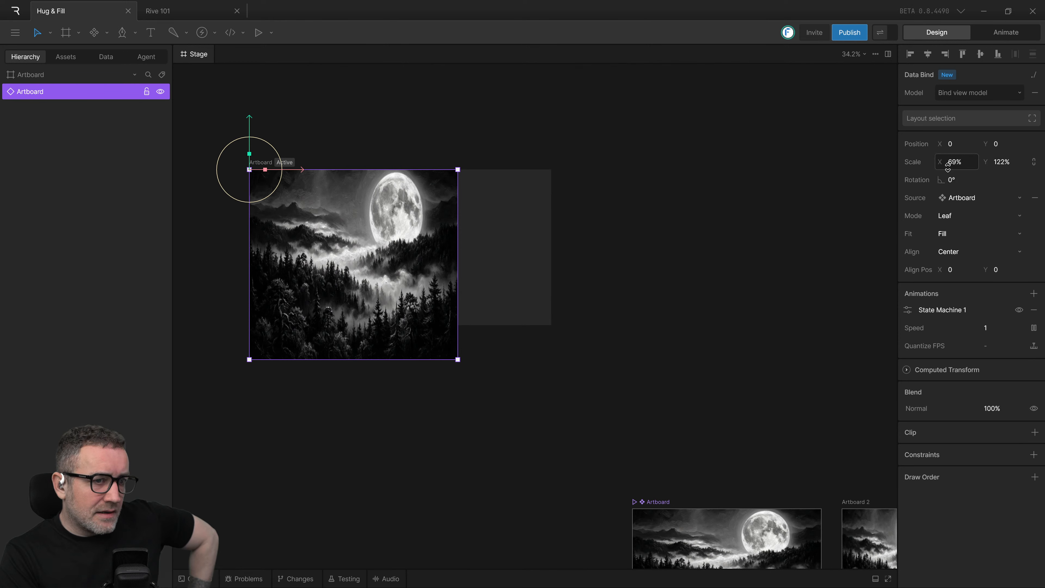
left_click_drag(458, 359, 520, 334)
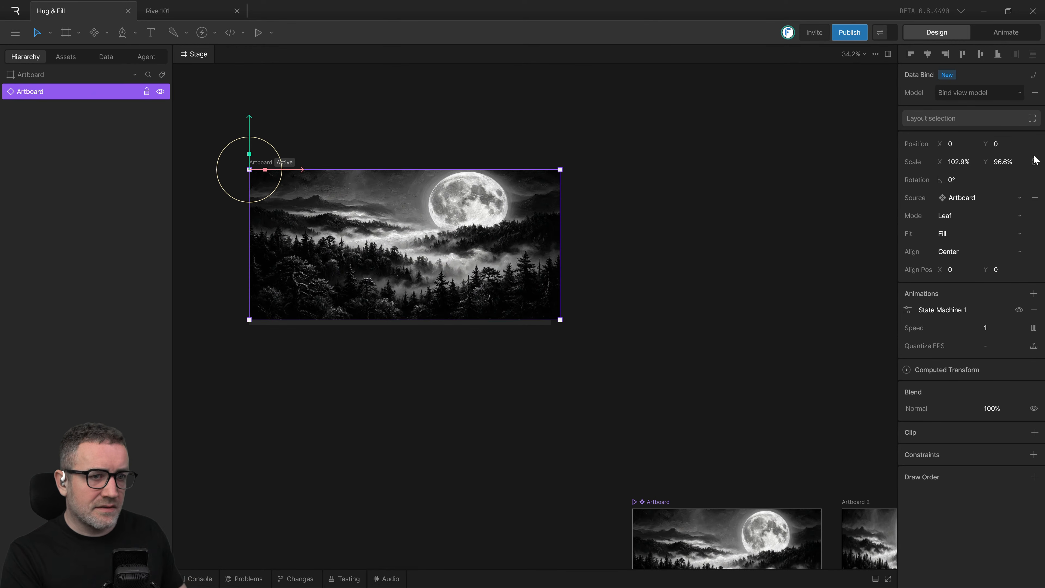
left_click(918, 164)
key("Tab")
left_click(959, 163)
left_click(955, 162)
left_click(964, 162)
double_click(959, 162)
type("10")
key("Tab")
type("100")
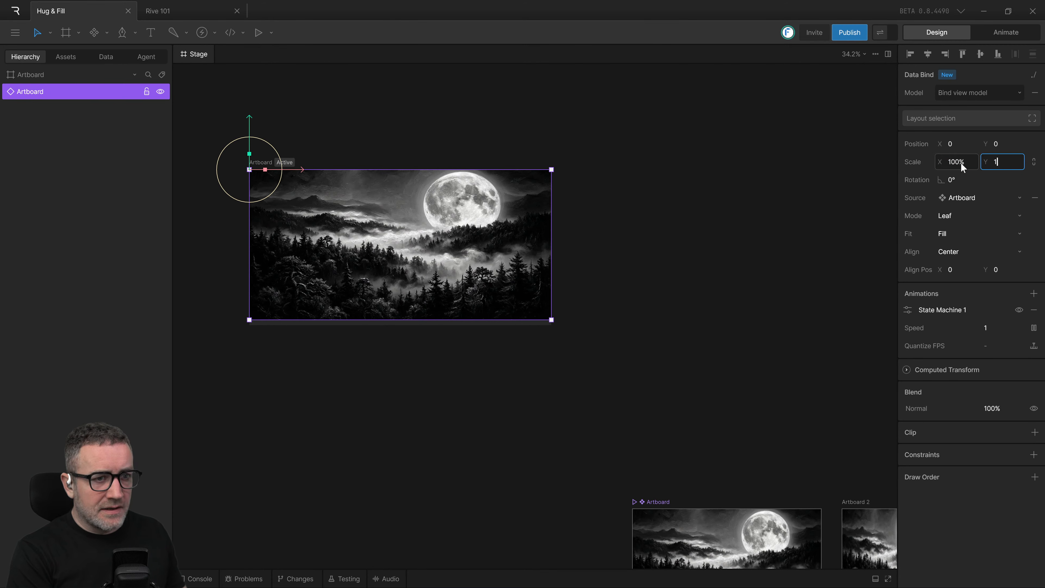
key("Return")
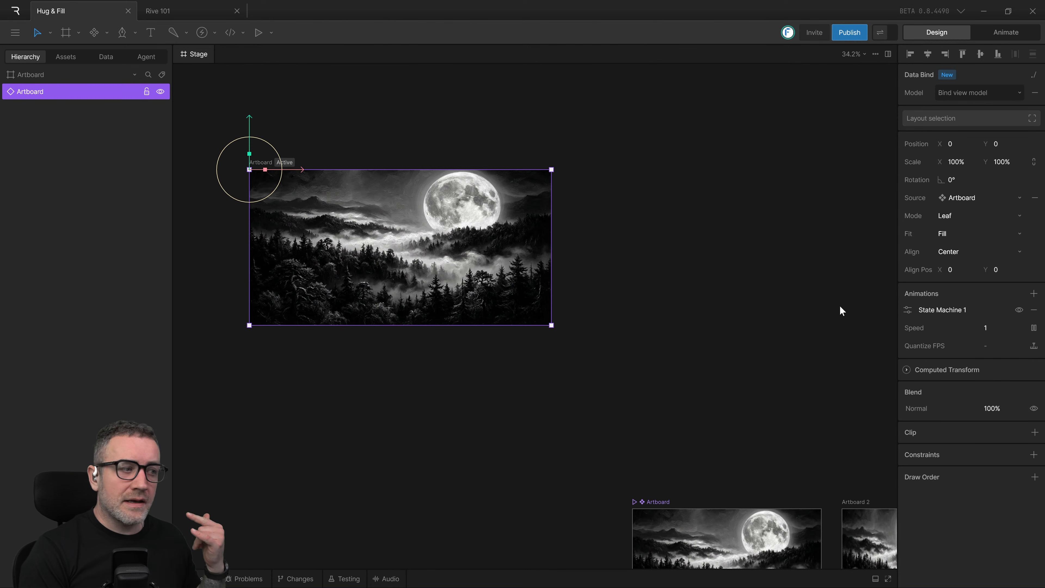
Step: Resize the parent artboard freehand to about 1440 × 970 px with the nested Leaf instance at full scale, and deselect it
scroll(665, 310, "left", 3)
scroll(665, 310, "up", 1)
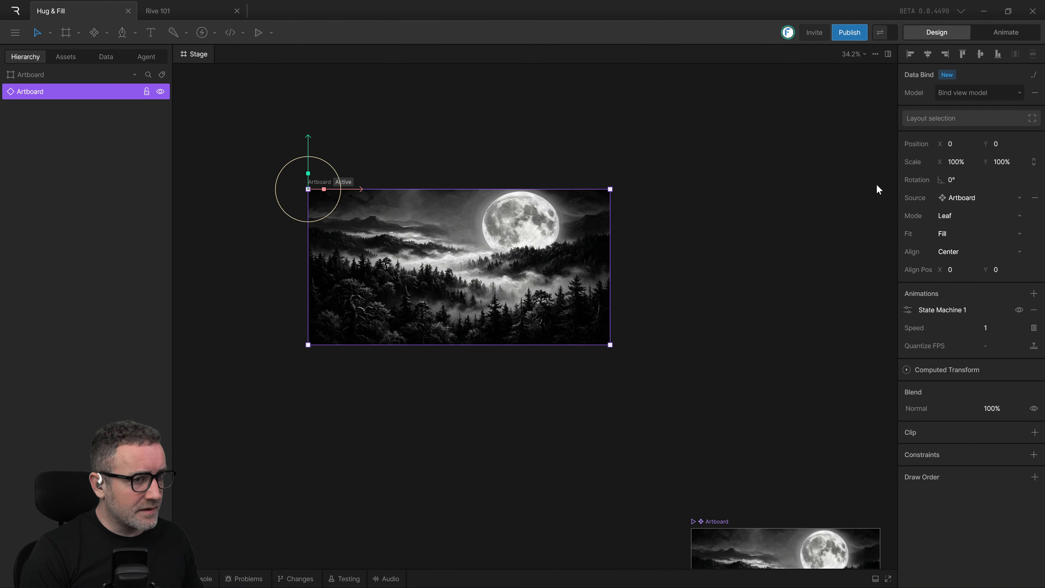
scroll(738, 247, "down", 2)
scroll(738, 247, "left", 2)
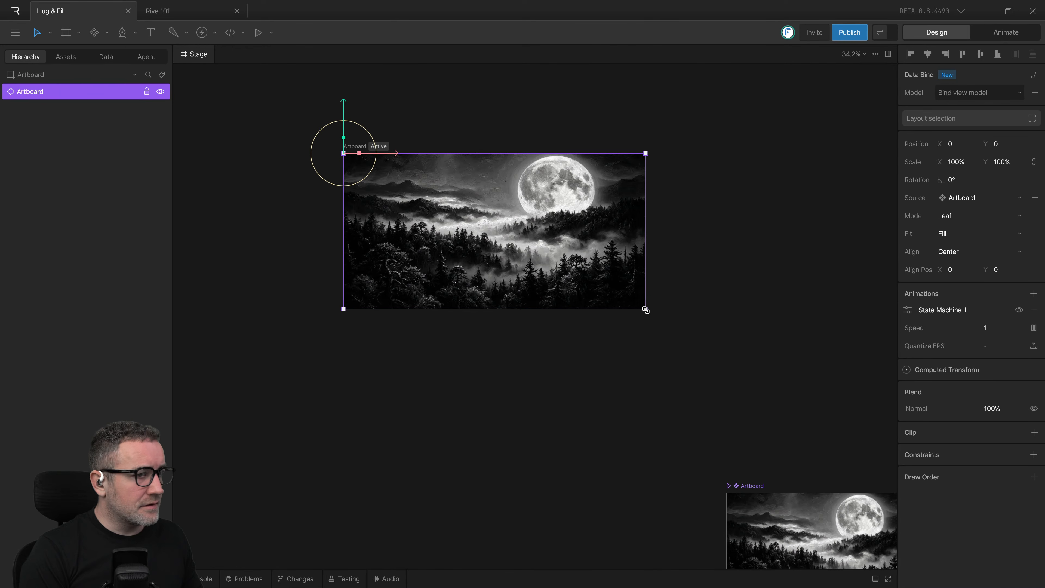
left_click(41, 75)
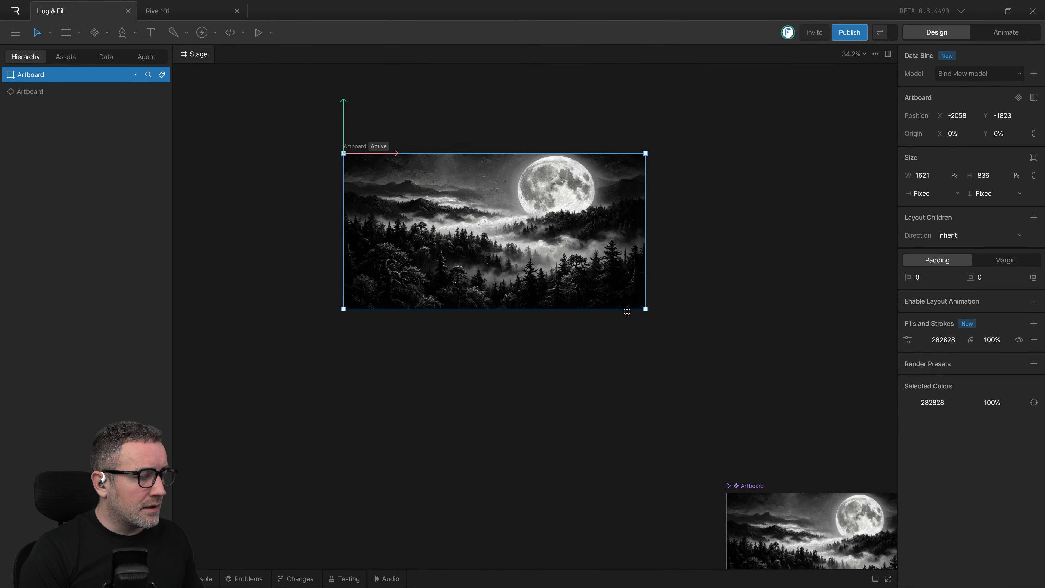
left_click_drag(645, 309, 606, 339)
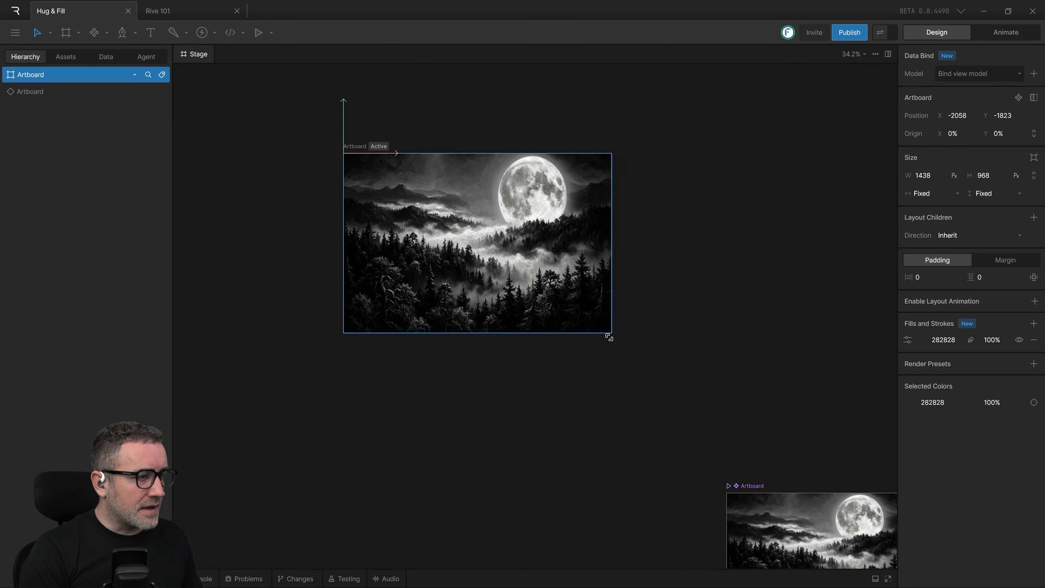
left_click(710, 368)
Step: Switch to the Rive 101 file and inspect its Menu artboard and the neighbouring item and arrows components
left_click(163, 11)
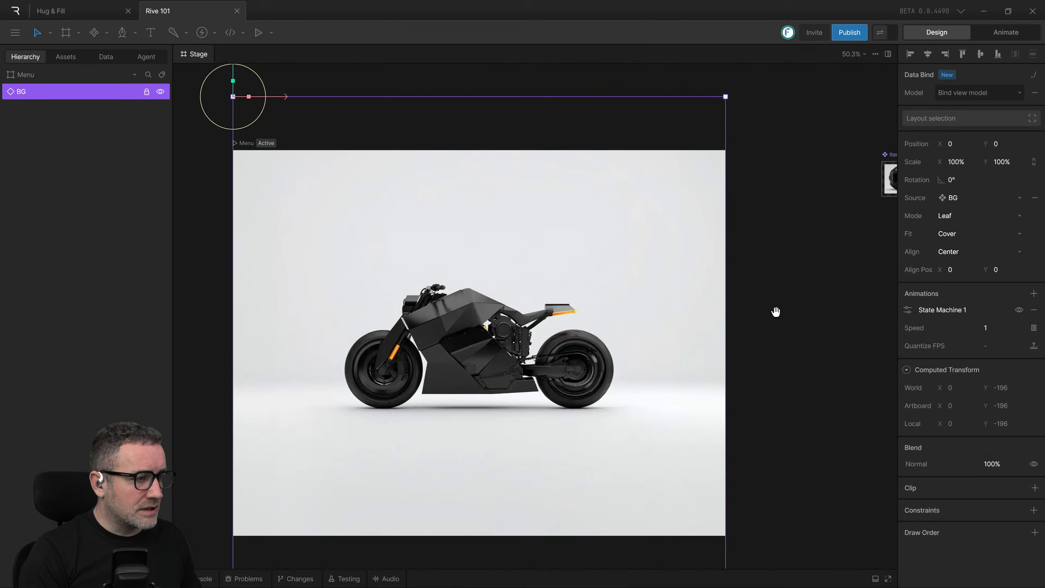
left_click_drag(776, 311, 769, 296)
left_click(769, 297)
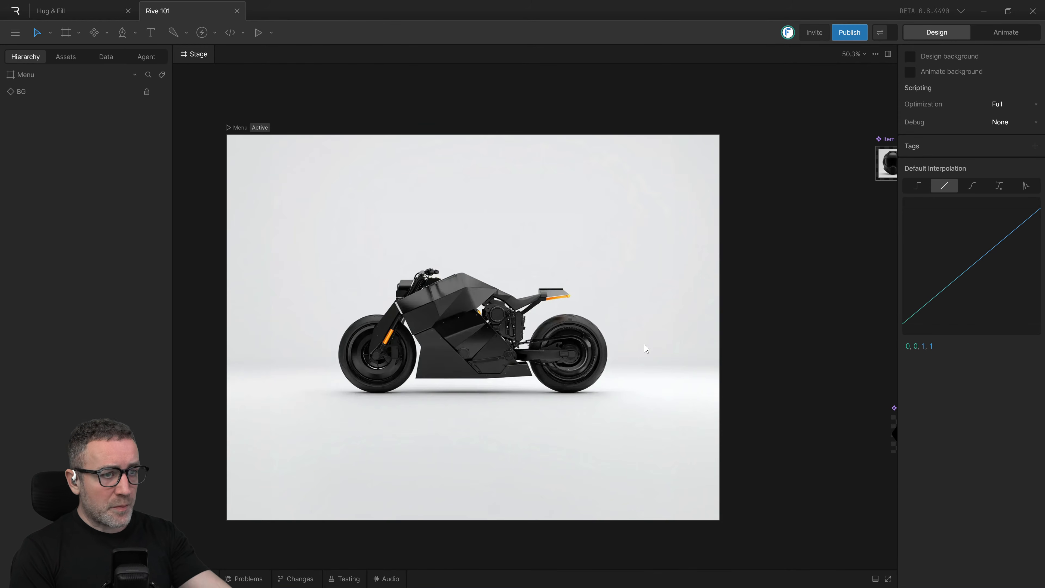
left_click_drag(657, 374, 604, 358)
scroll(593, 356, "down", 1)
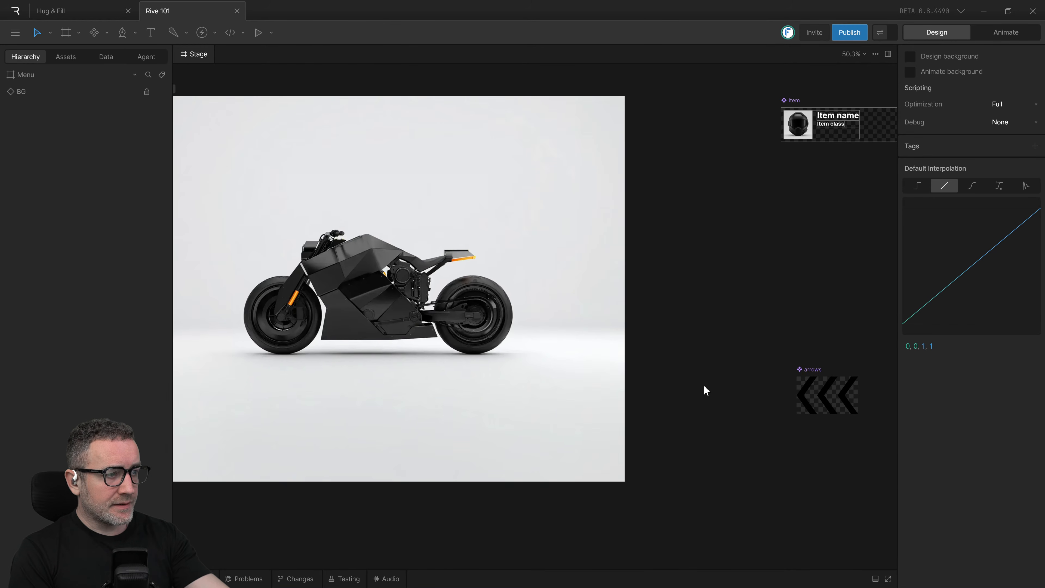
Step: Switch to the browser, watch the Rive Quick Start Tutorial's Nesting Components chapter in full screen, and pause it
key("alt+Tab")
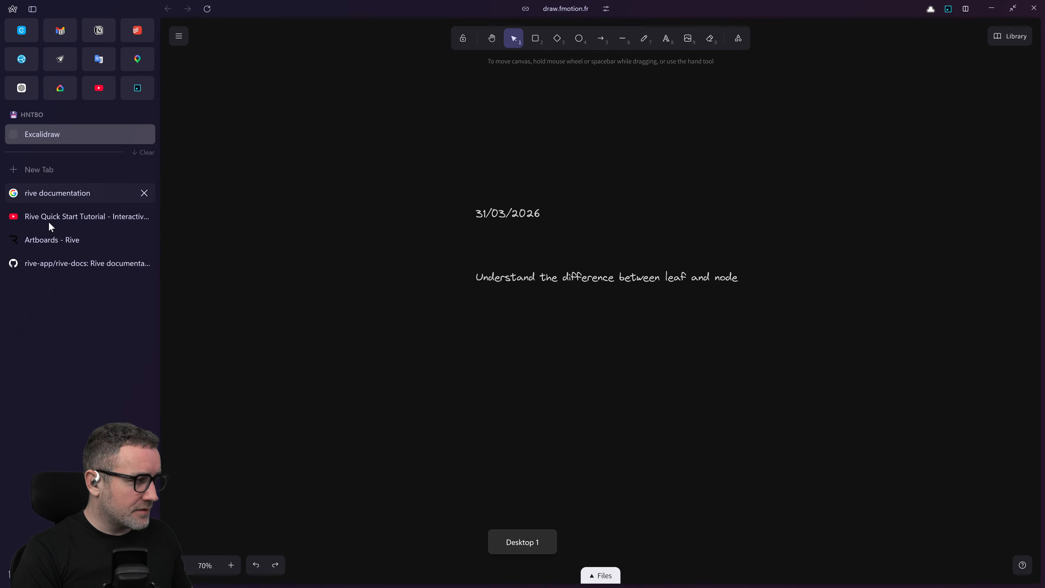
left_click(62, 216)
left_click(583, 268)
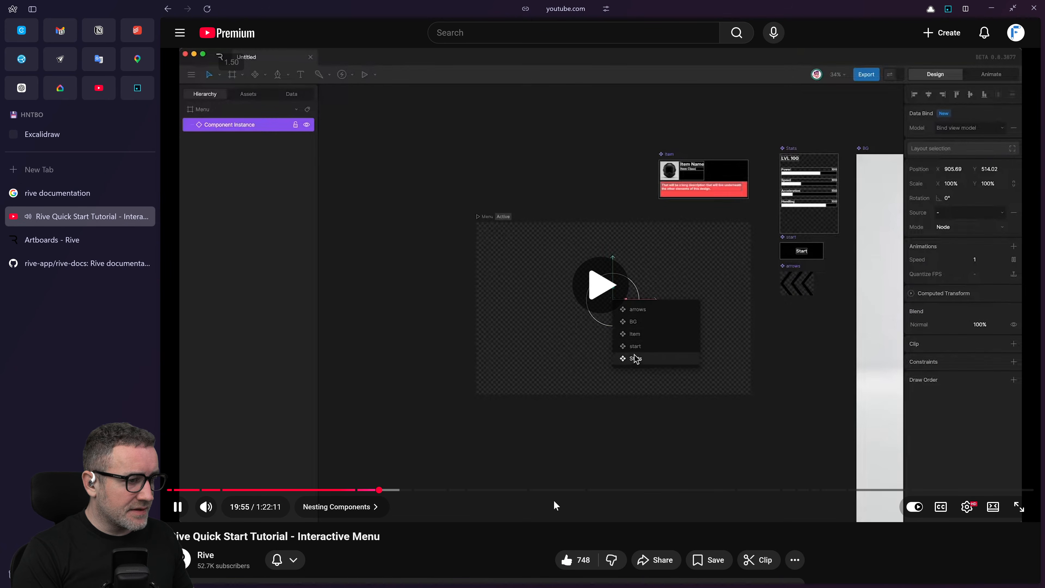
double_click(564, 473)
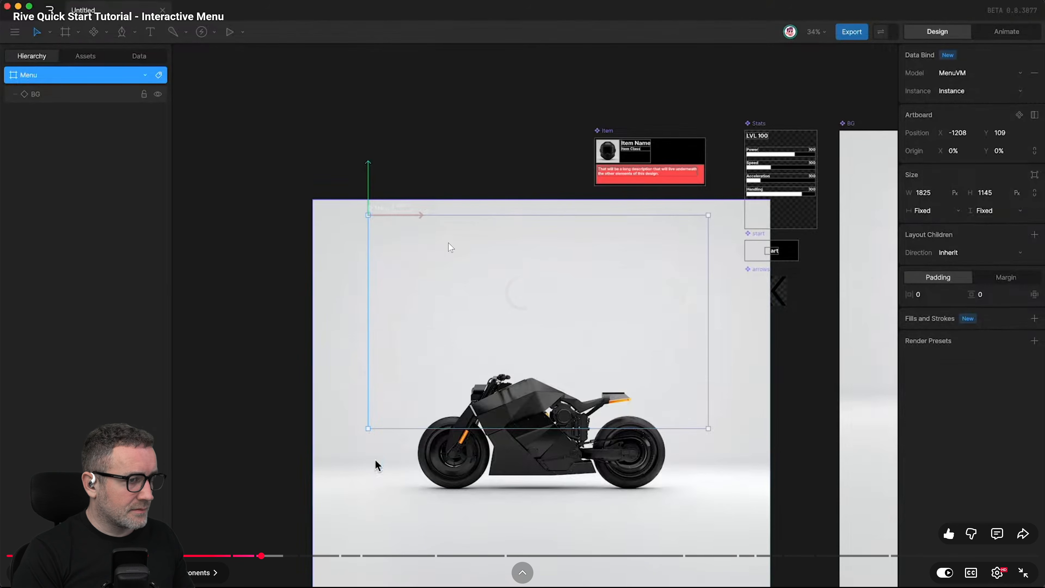
left_click(450, 250)
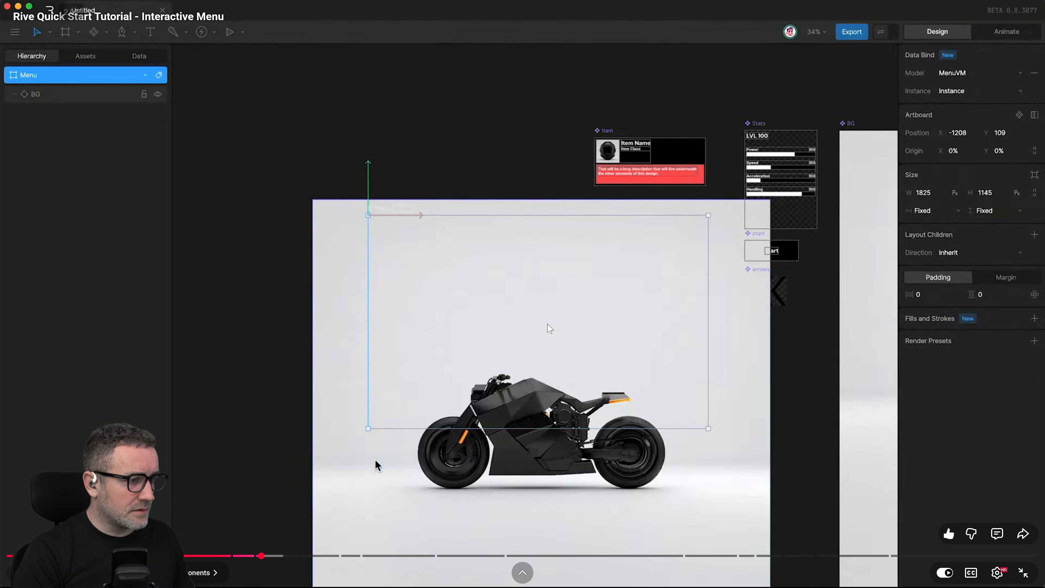
key("space")
key("Escape")
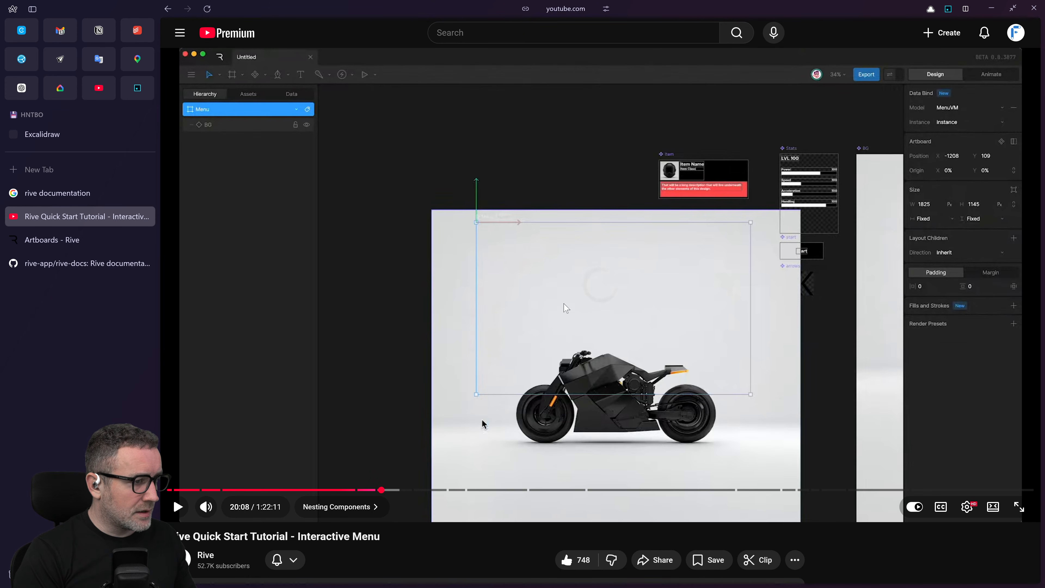
Step: Seek the tutorial video to about 21:00 in the Nesting Components chapter and play it in full screen
left_click(1014, 12)
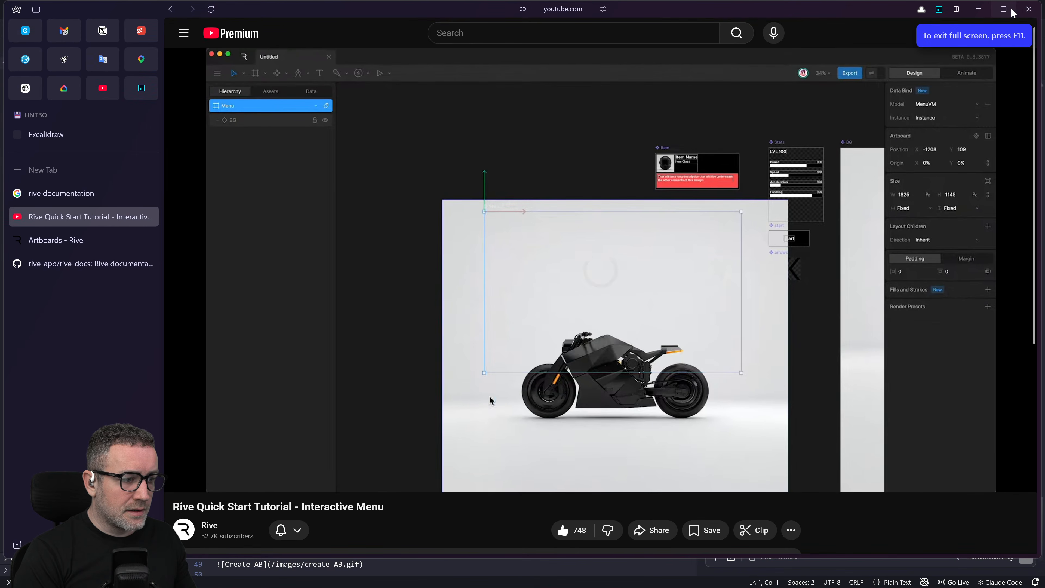
scroll(500, 296, "up", 3)
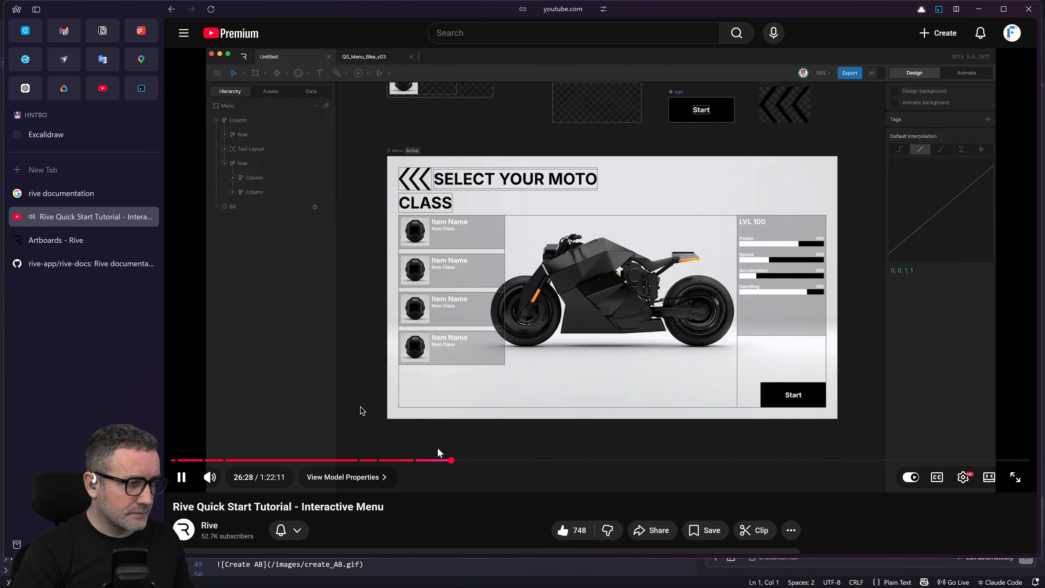
left_click(379, 461)
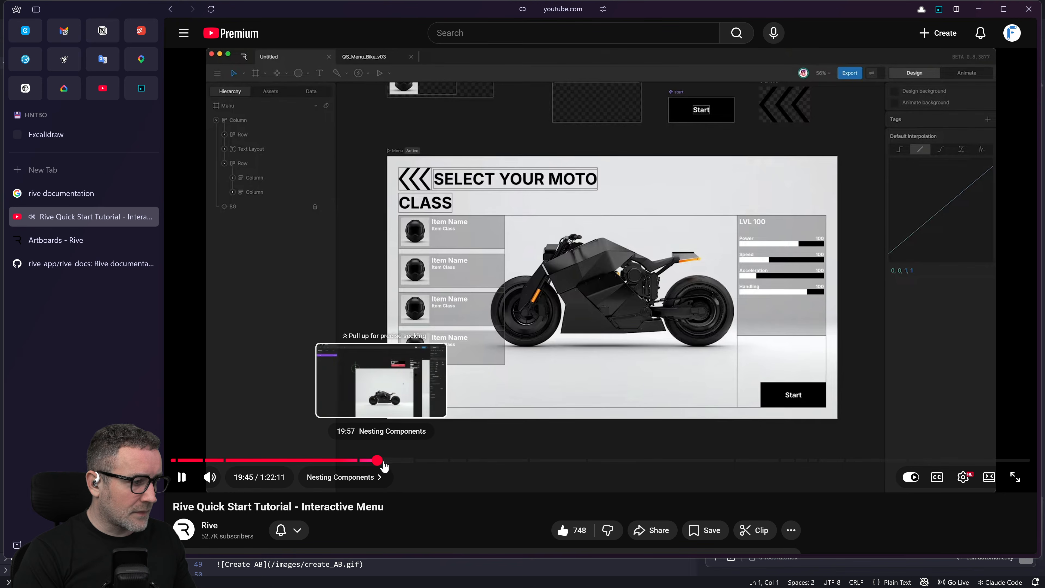
left_click(391, 460)
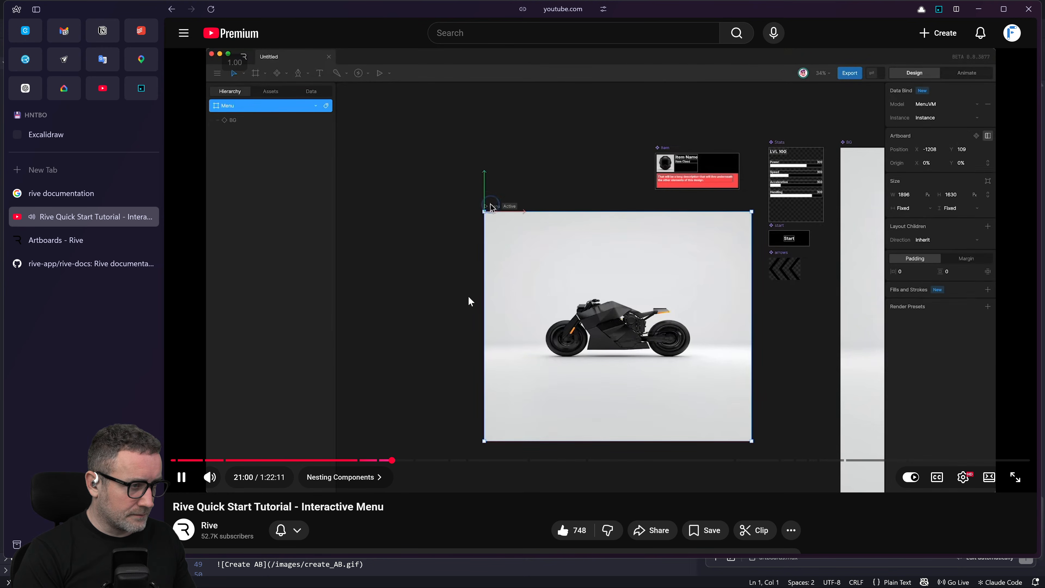
key("f")
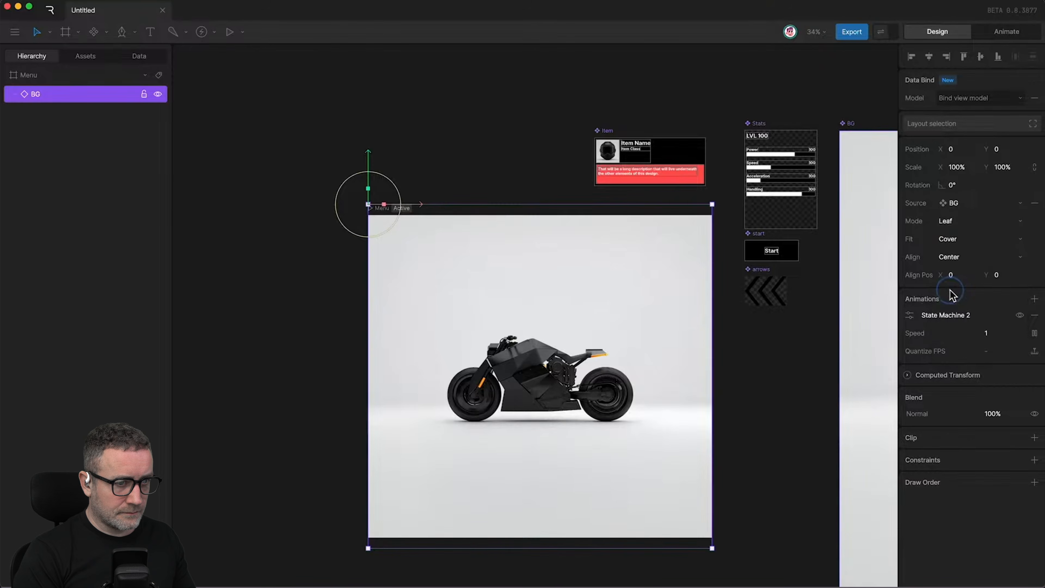
Step: Follow the tutorial's nesting demonstration from the Leaf background to the Menu title text, pausing and resuming playback
mouse_move(347, 362)
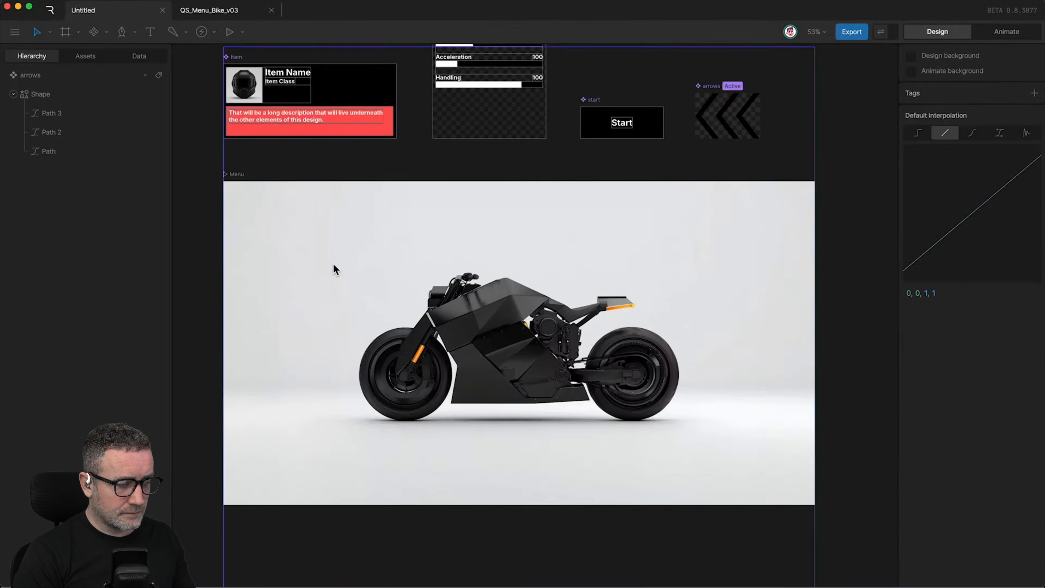
left_click(346, 366)
mouse_move(353, 342)
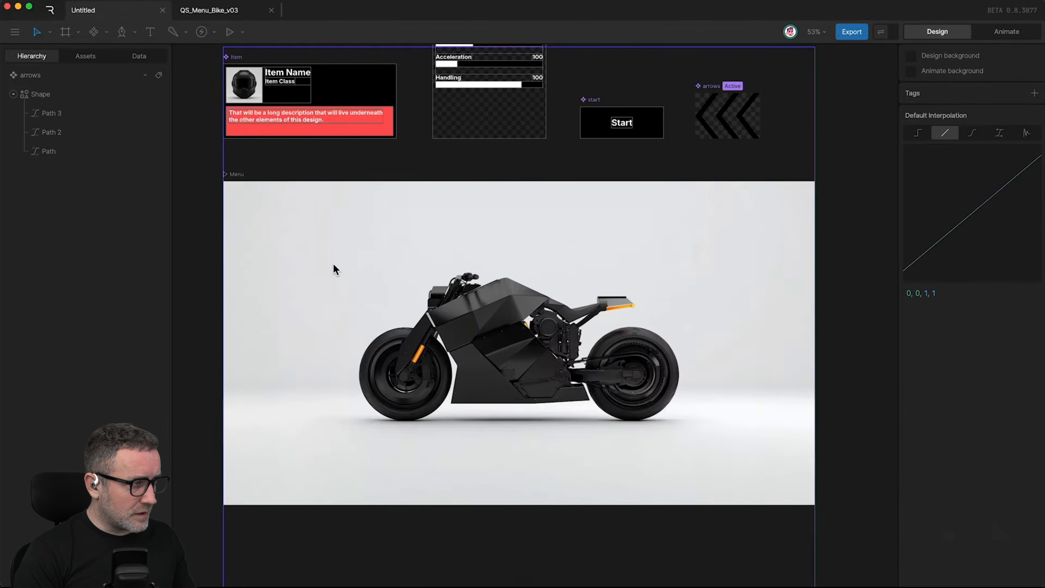
left_click(476, 285)
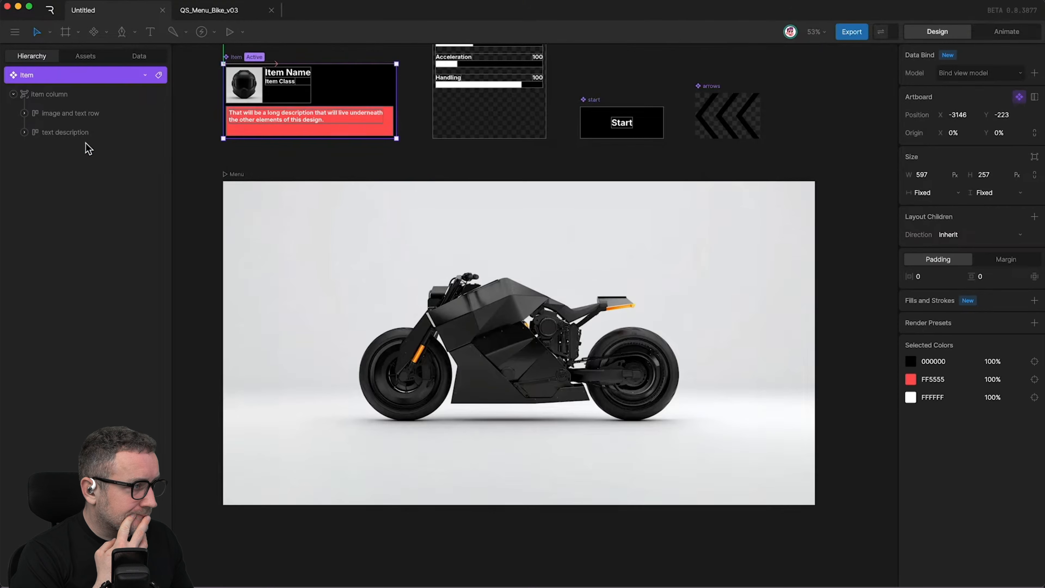
key("Escape")
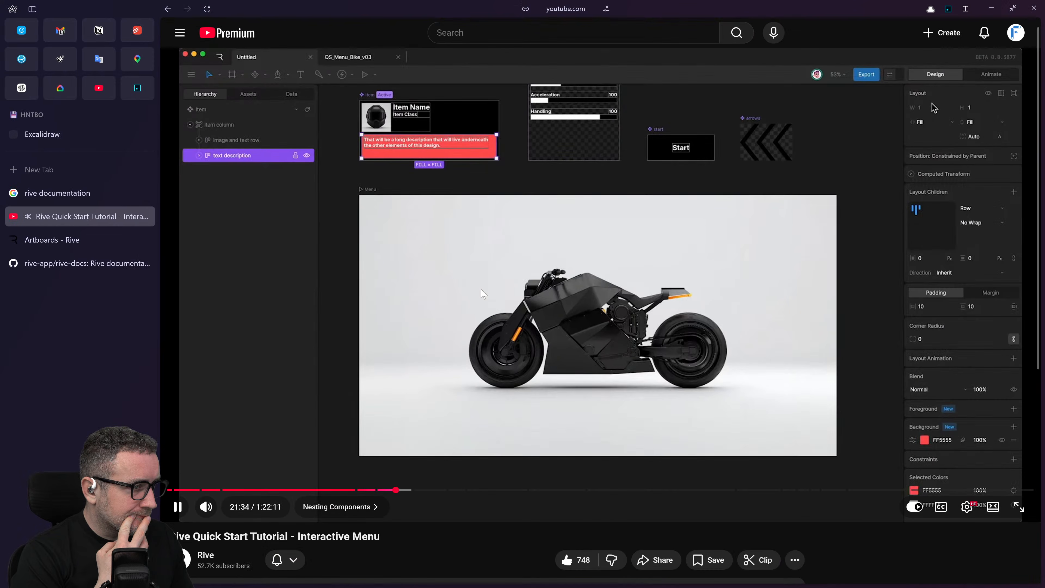
key("f")
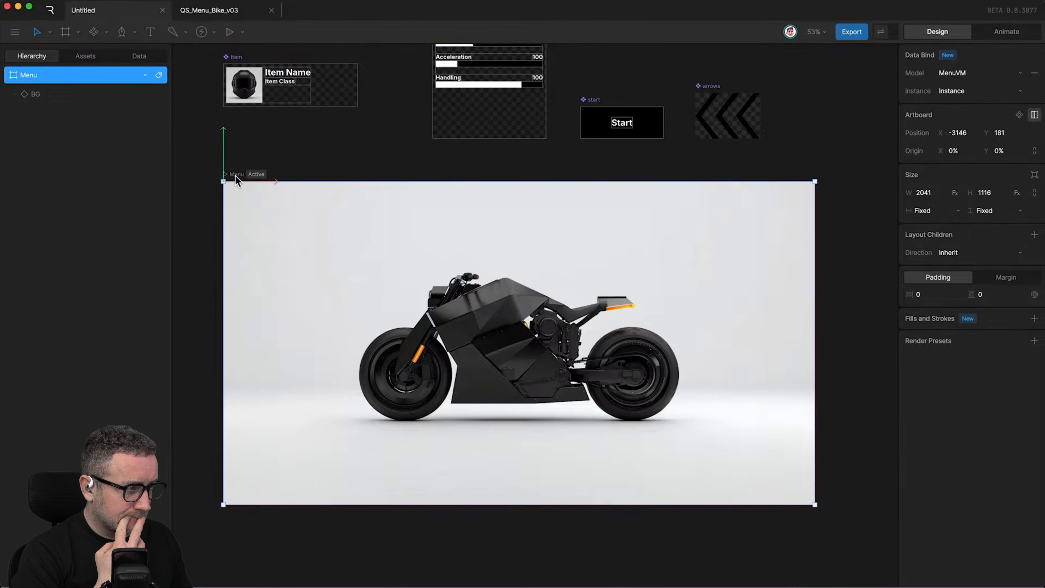
left_click(481, 288)
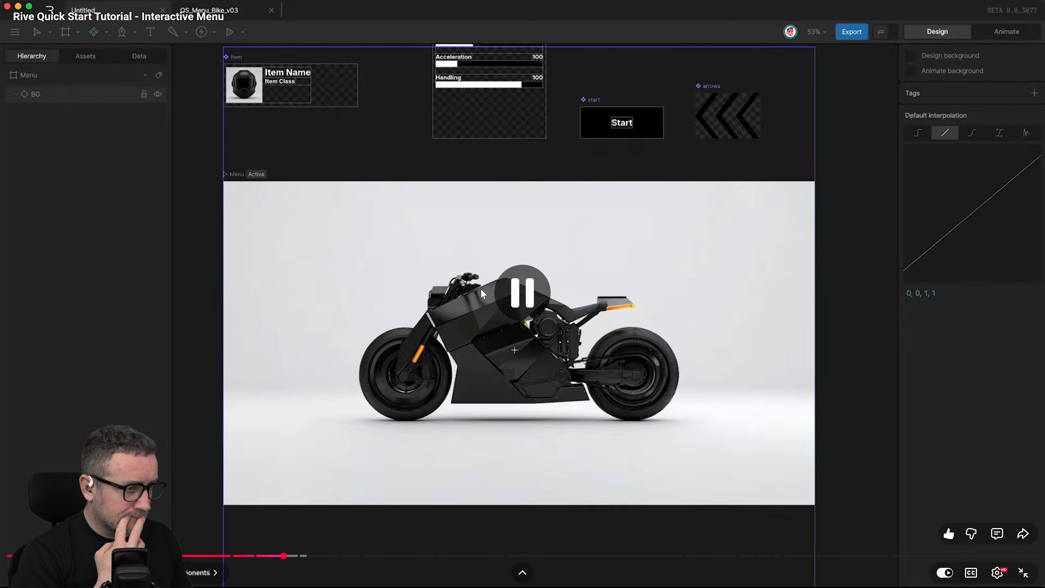
left_click(482, 290)
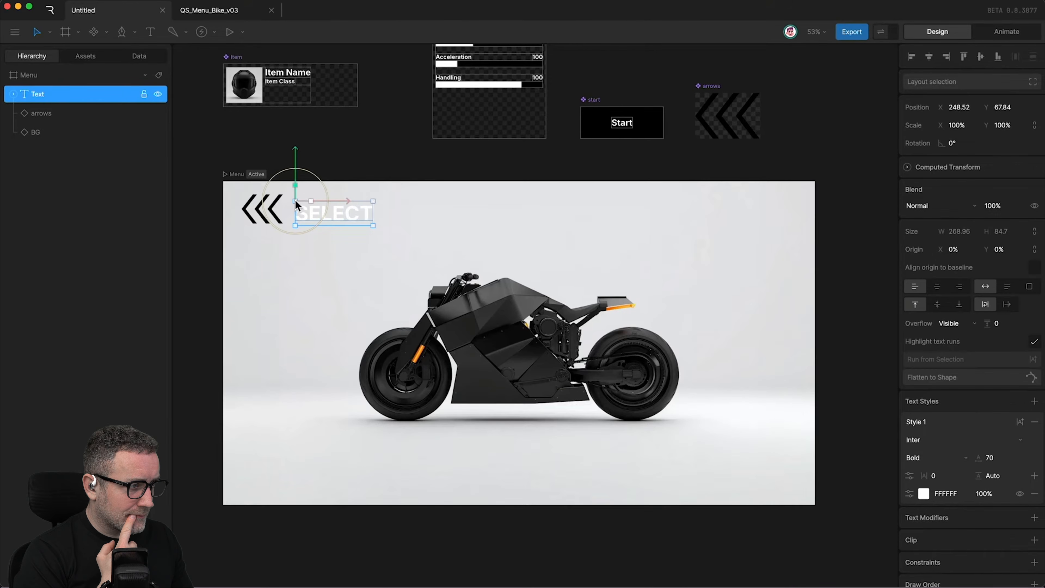
type("R MOTO")
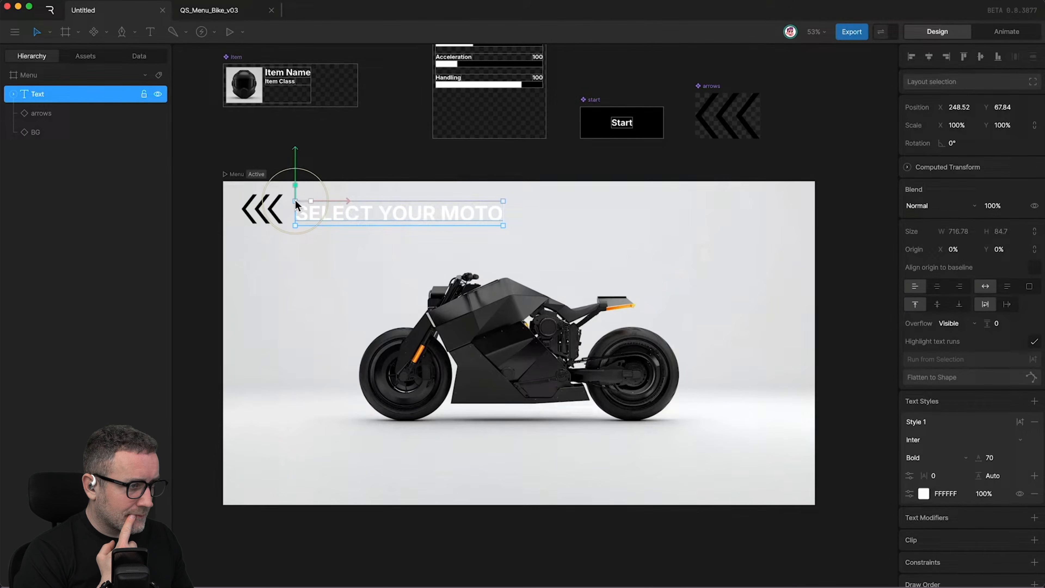
Step: Pause the tutorial video and switch to the Menu artboard in the Rive 101 file
left_click(792, 437)
key("alt+Tab")
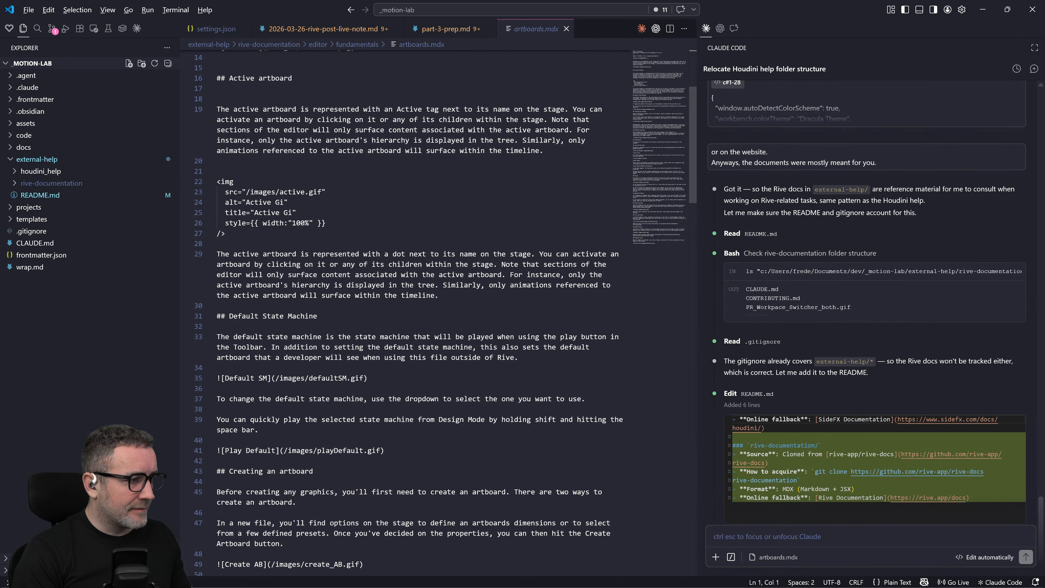
key("ctrl+super+Right")
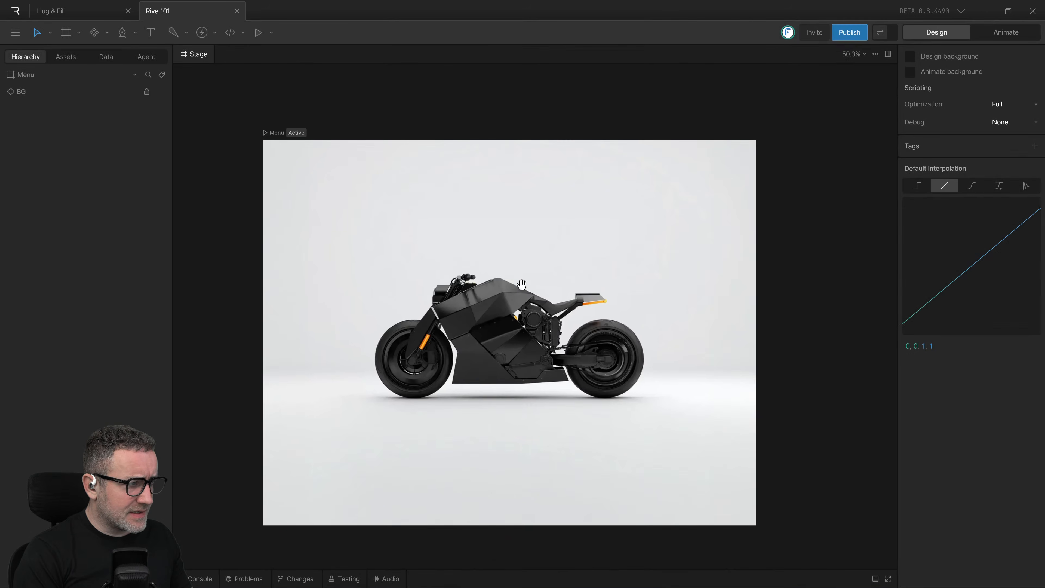
scroll(577, 371, "down", 3)
scroll(576, 370, "right", 4)
scroll(596, 412, "left", 2)
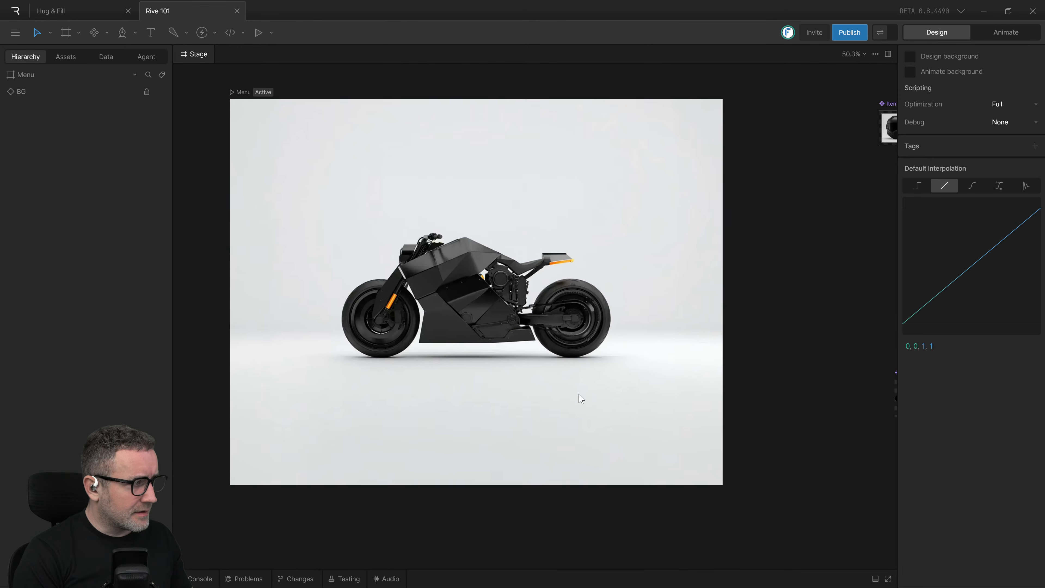
Step: Resize the Menu artboard to a wider format of about 2013 by 1290 px
left_click(60, 75)
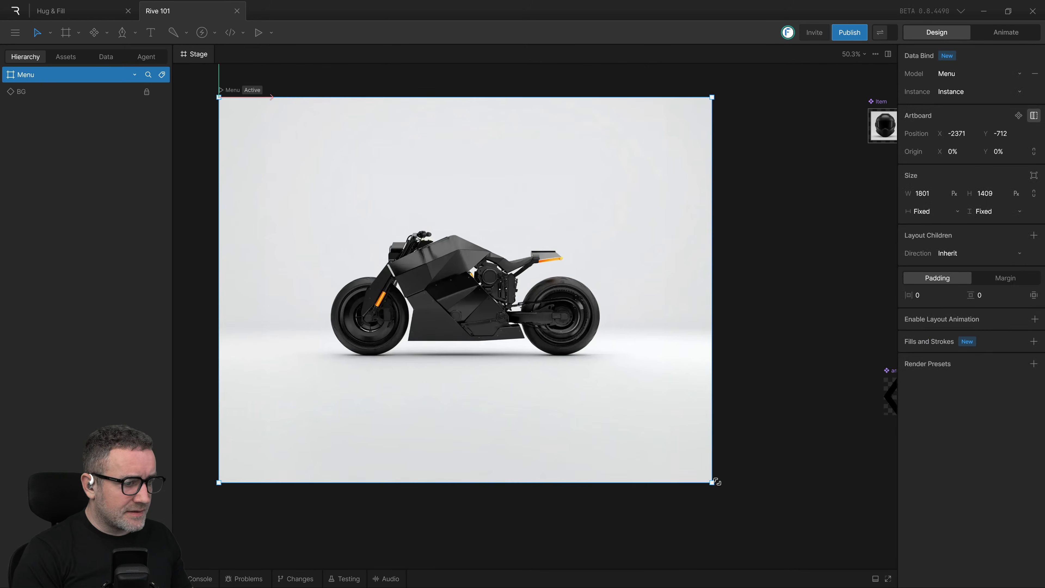
left_click_drag(718, 474, 776, 442)
scroll(656, 444, "up", 1)
scroll(656, 444, "right", 1)
scroll(657, 445, "right", 2)
scroll(656, 444, "up", 1)
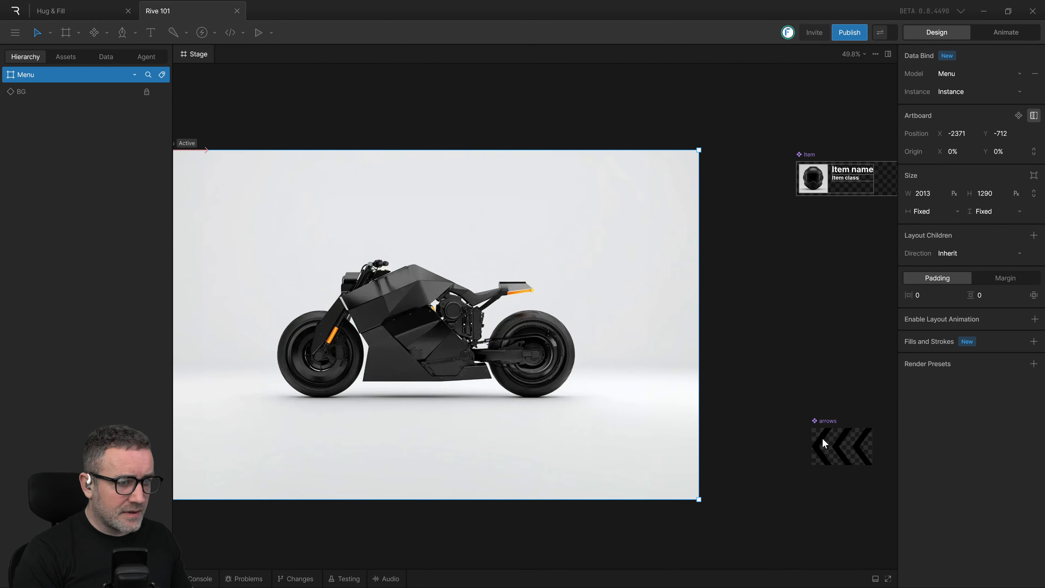
scroll(257, 186, "left", 2)
scroll(258, 186, "up", 1)
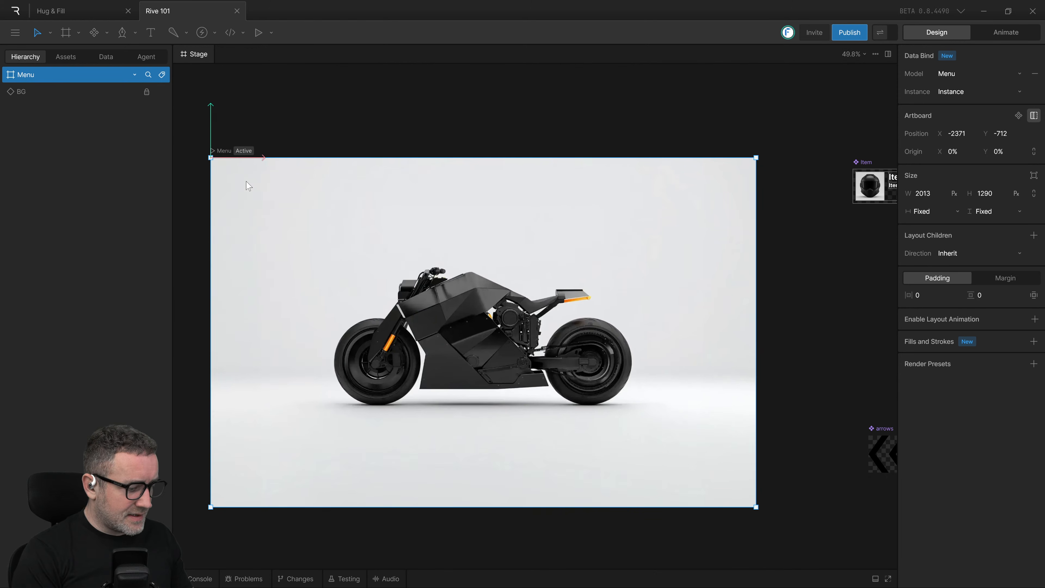
Step: Nest the arrows component in the Menu artboard's upper-left corner and scale it to about 64.7%
key("l")
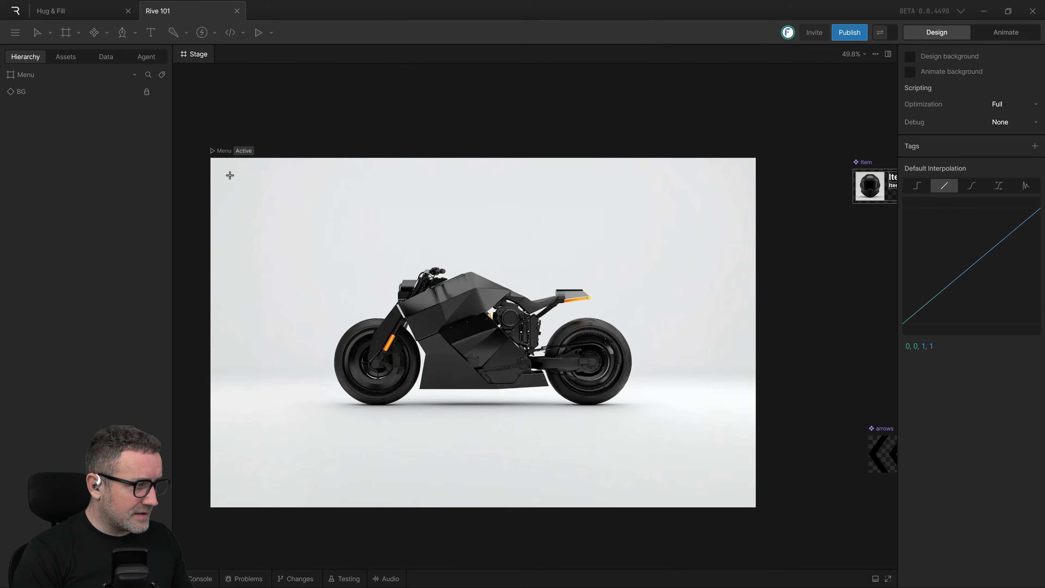
left_click(230, 175)
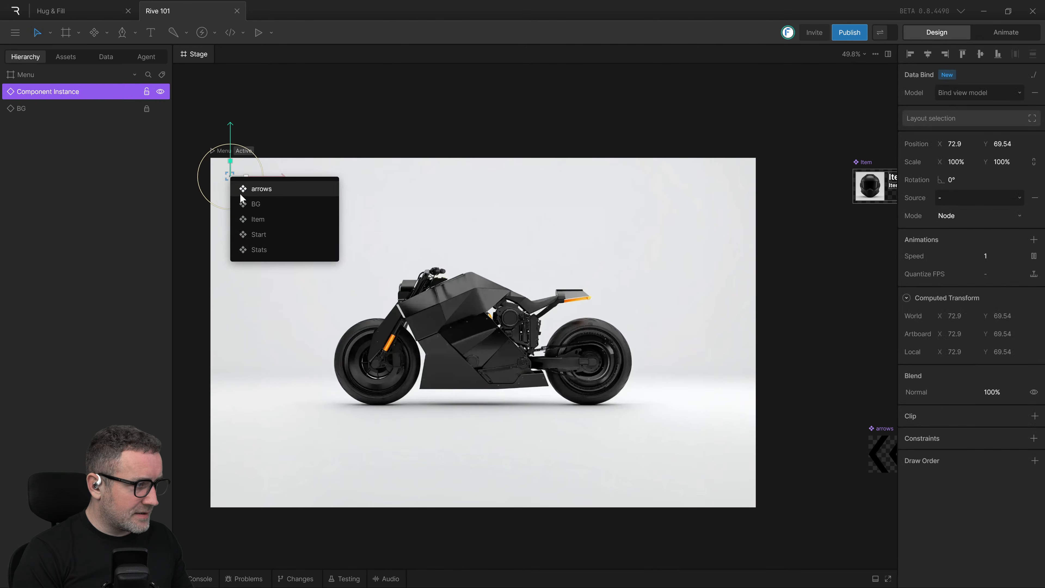
left_click(271, 192)
left_click_drag(280, 201, 257, 227)
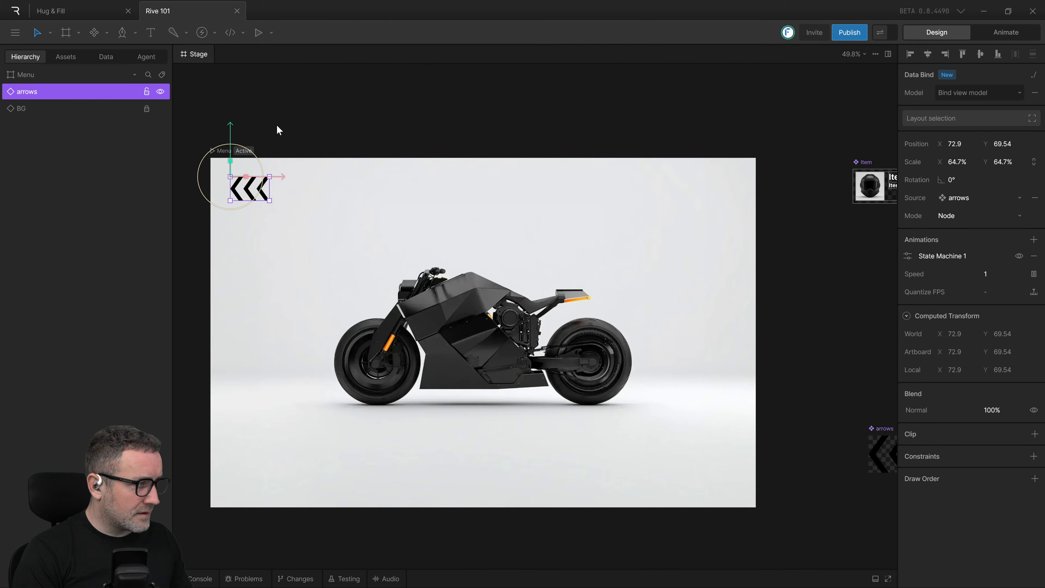
Step: Add the text "SELECT YOUR MOTO" beside the arrows and position it at about X 261, Y 71.5
left_click(150, 32)
left_click(293, 190)
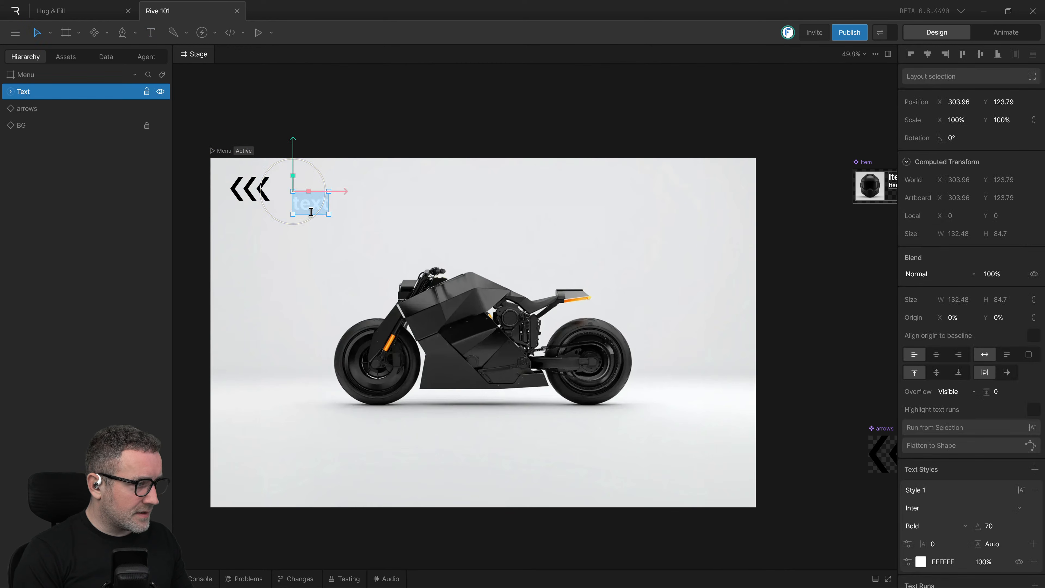
type("SELECT YOUR")
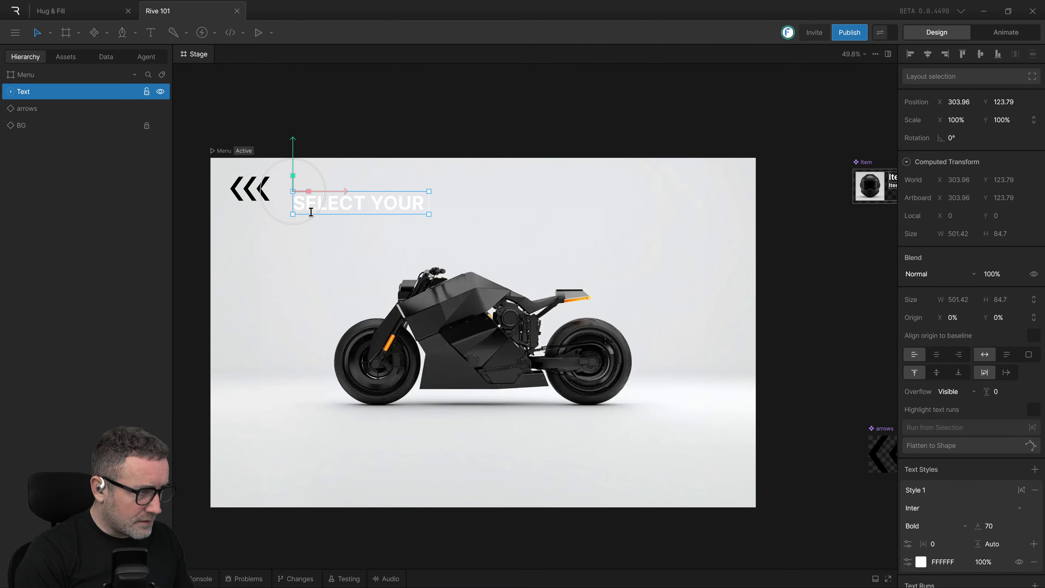
type(" MOTO")
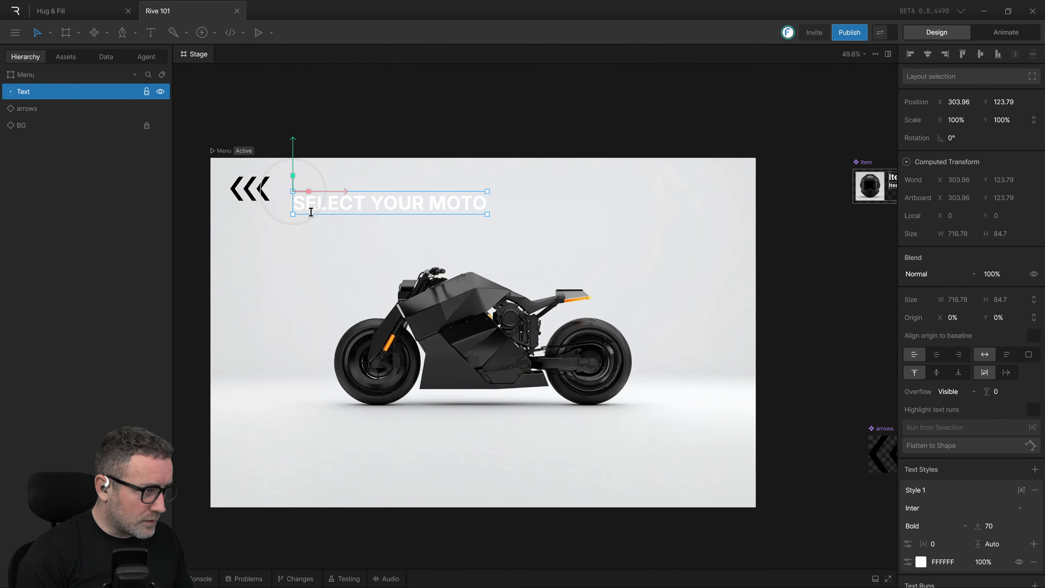
left_click_drag(295, 176, 292, 153)
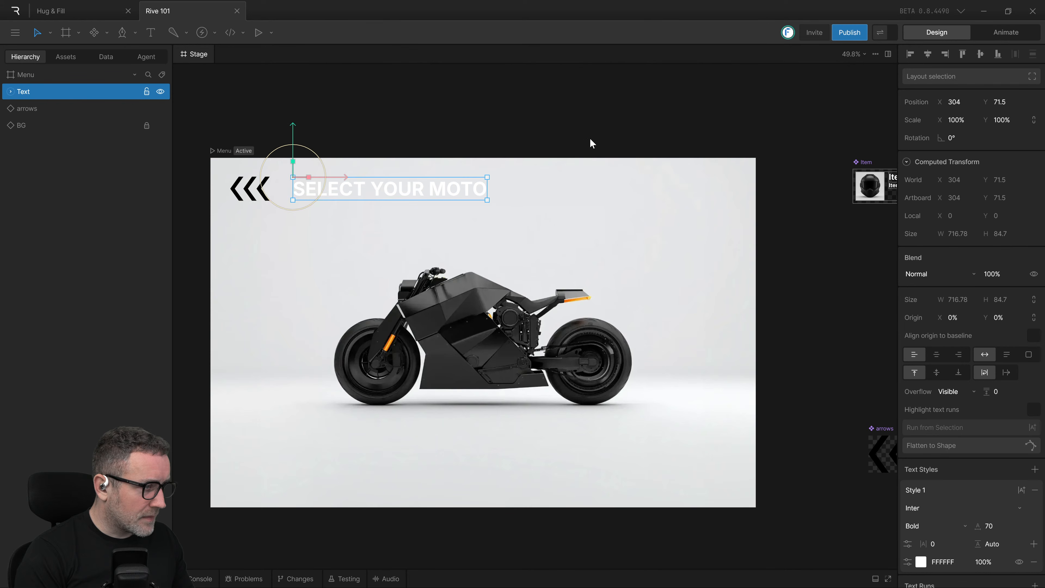
left_click_drag(342, 180, 335, 181)
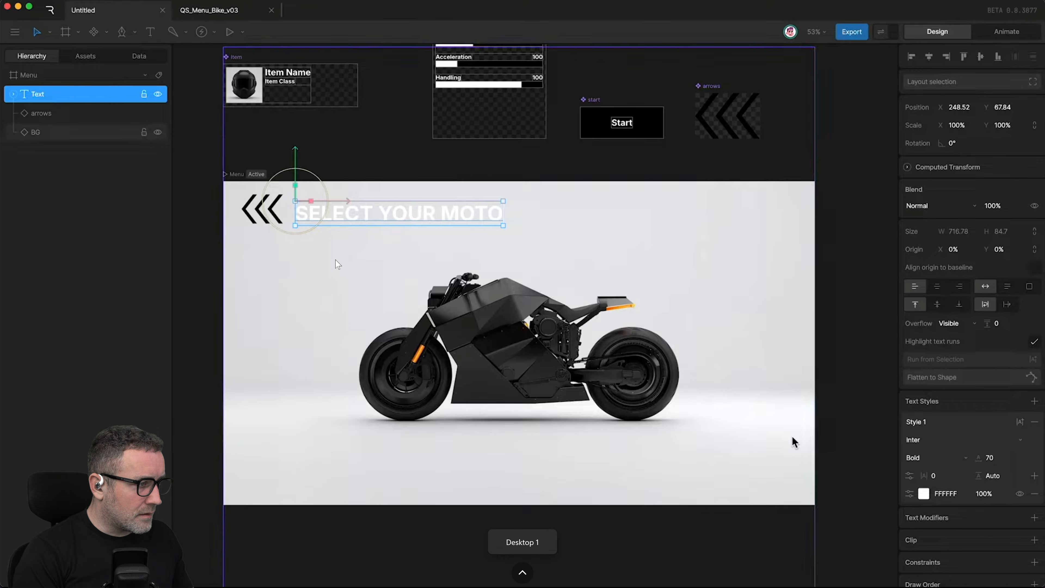
Step: Switch to the browser, play the tutorial through the title's colour change, pause it, and return to the Rive editor
left_click(343, 270)
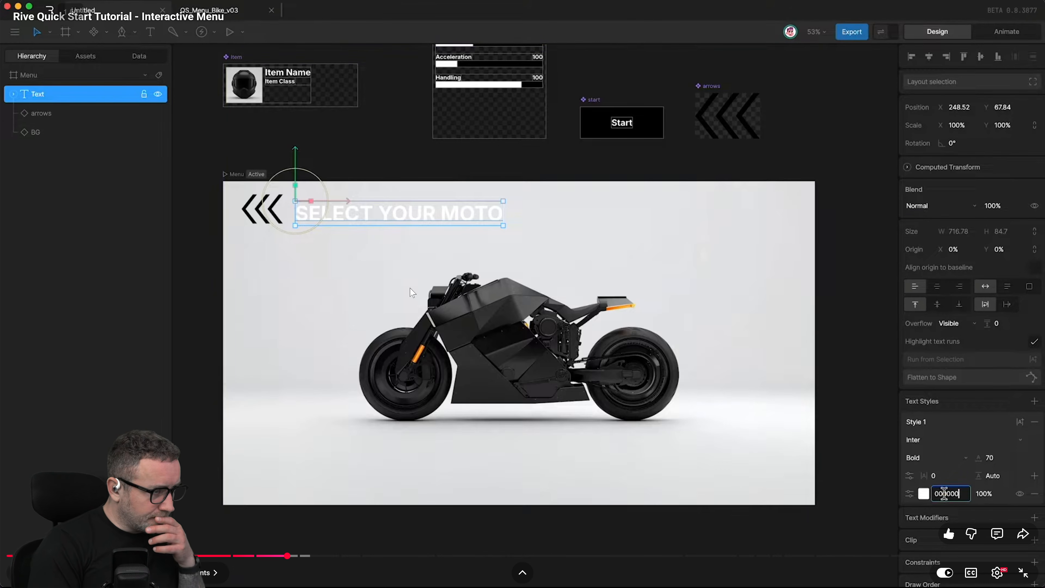
left_click(436, 312)
key("ctrl+super+Right")
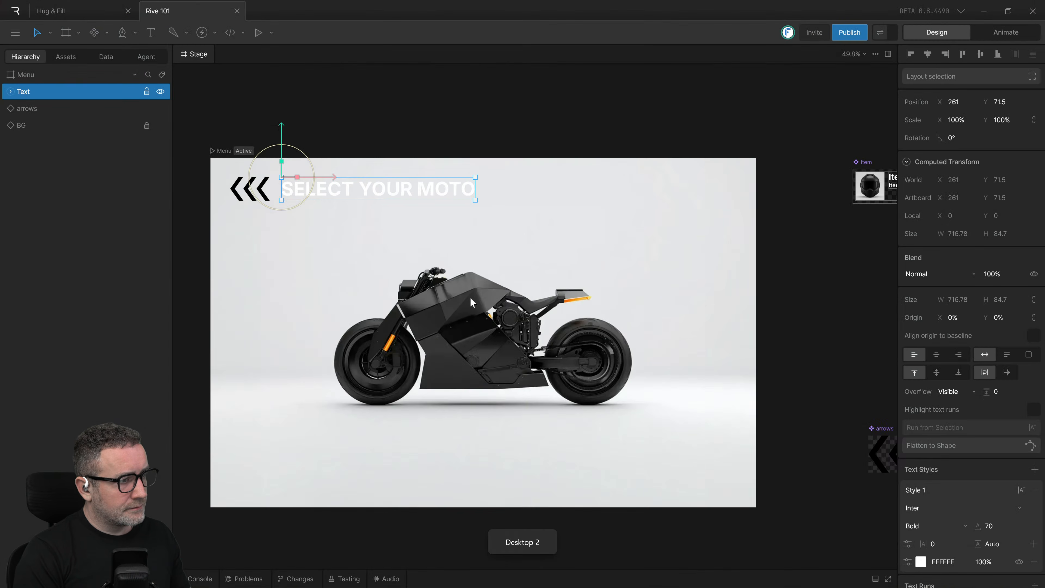
Step: Set the SELECT YOUR MOTO title's text colour to black, 000000
double_click(338, 188)
left_click(921, 562)
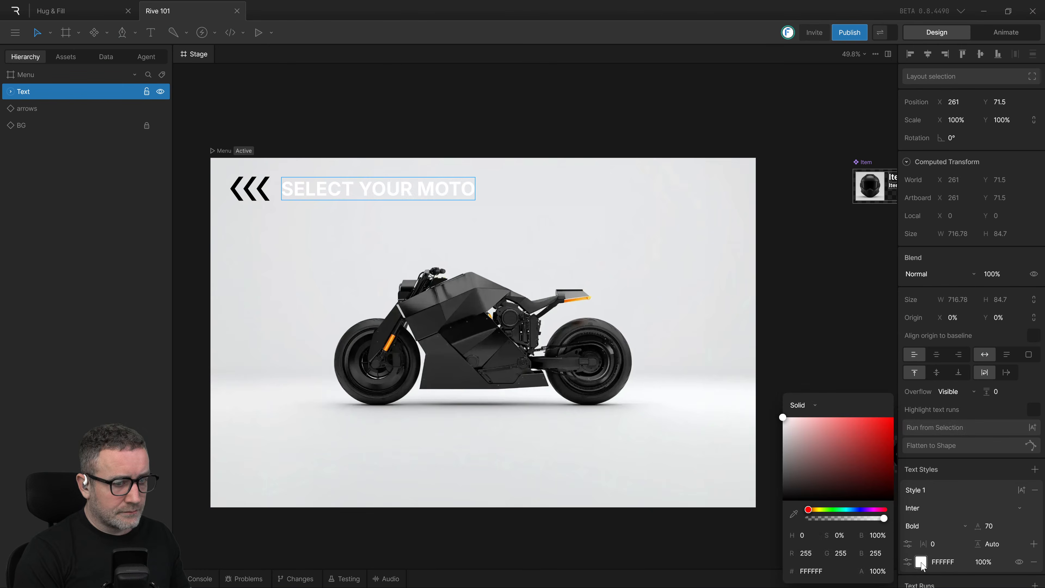
left_click_drag(796, 477, 676, 566)
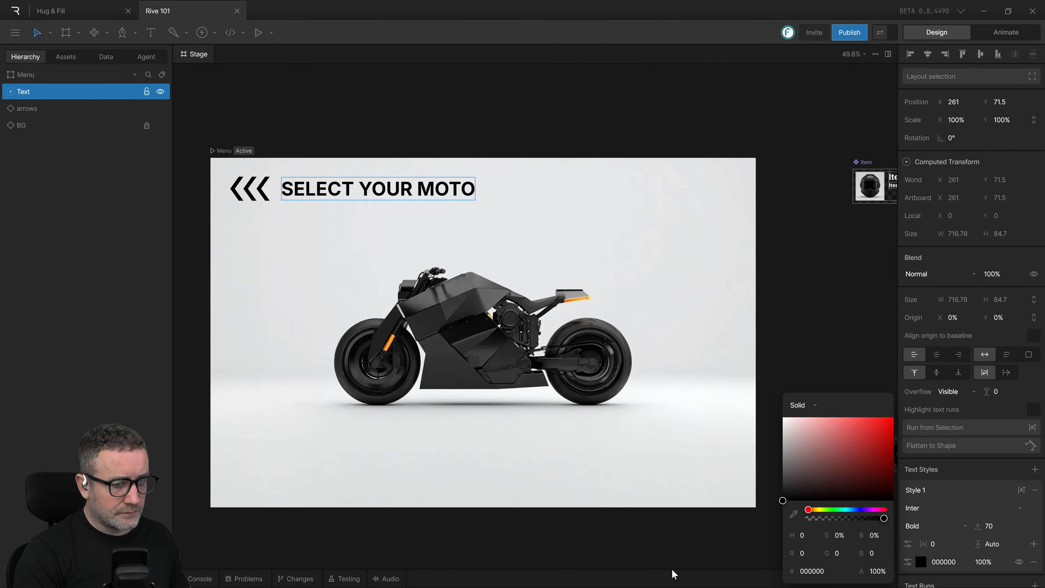
left_click(619, 554)
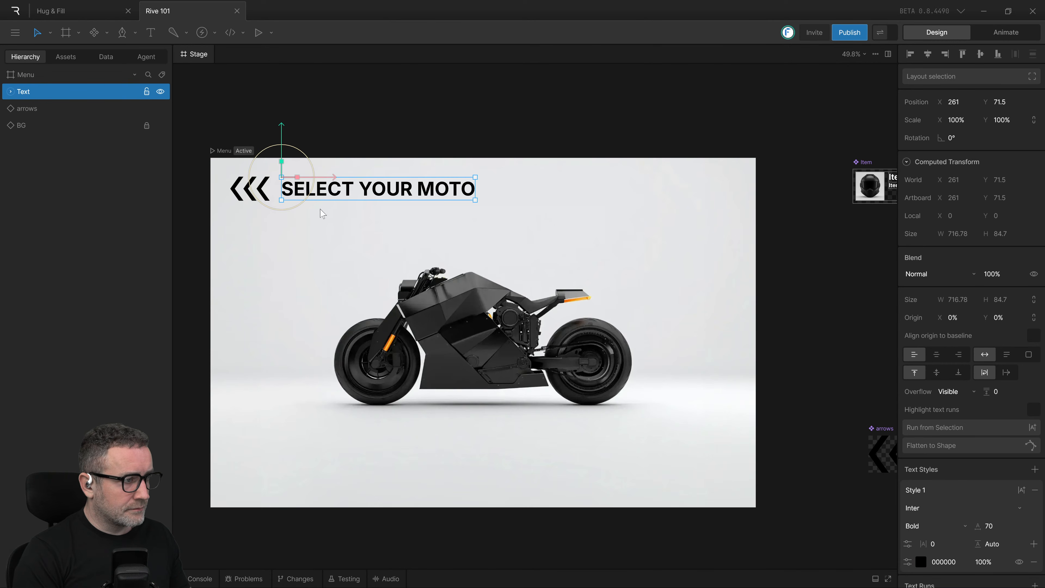
Step: Add the text "CLASS" in colour 000000 and align it below the arrows at about X 73, Y 209
left_click(269, 244)
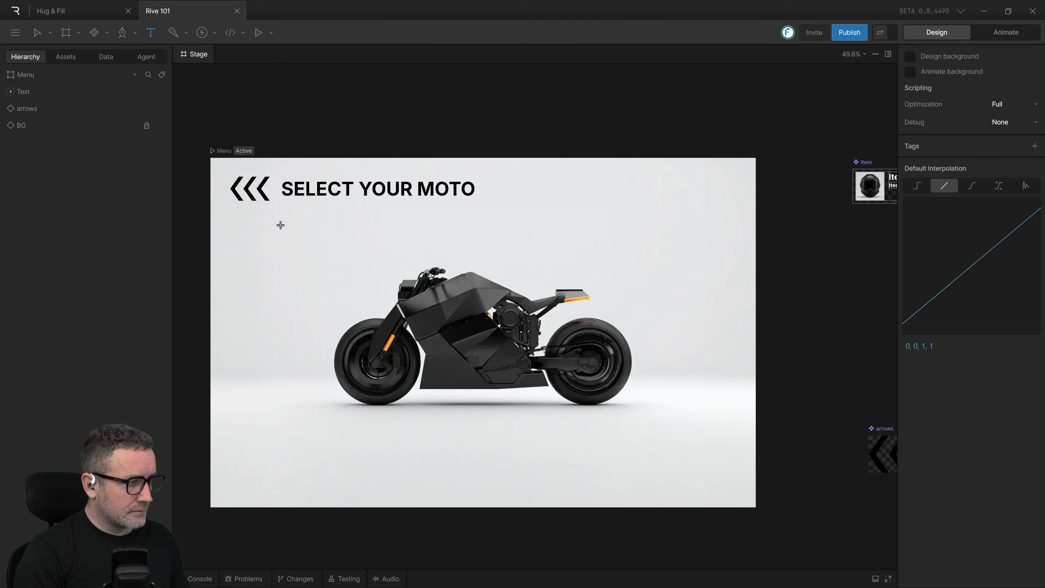
left_click(243, 232)
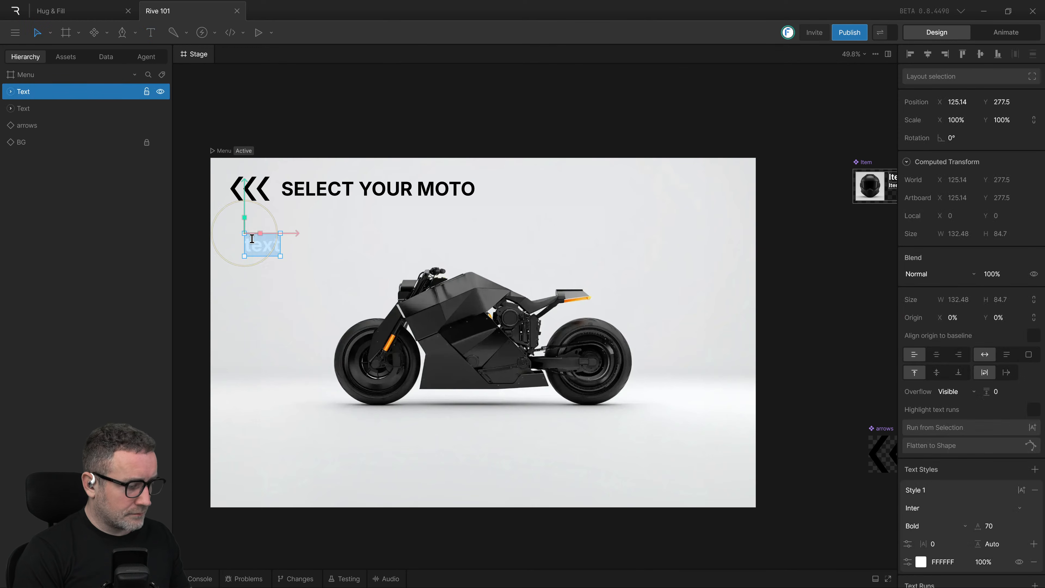
type("CLASS")
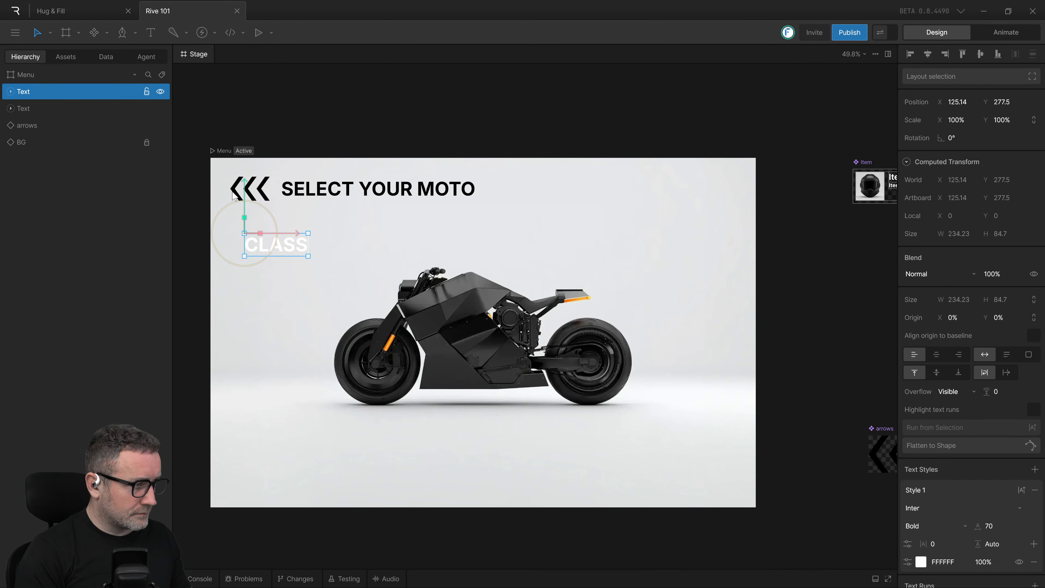
double_click(299, 252)
left_click(945, 567)
type("000000")
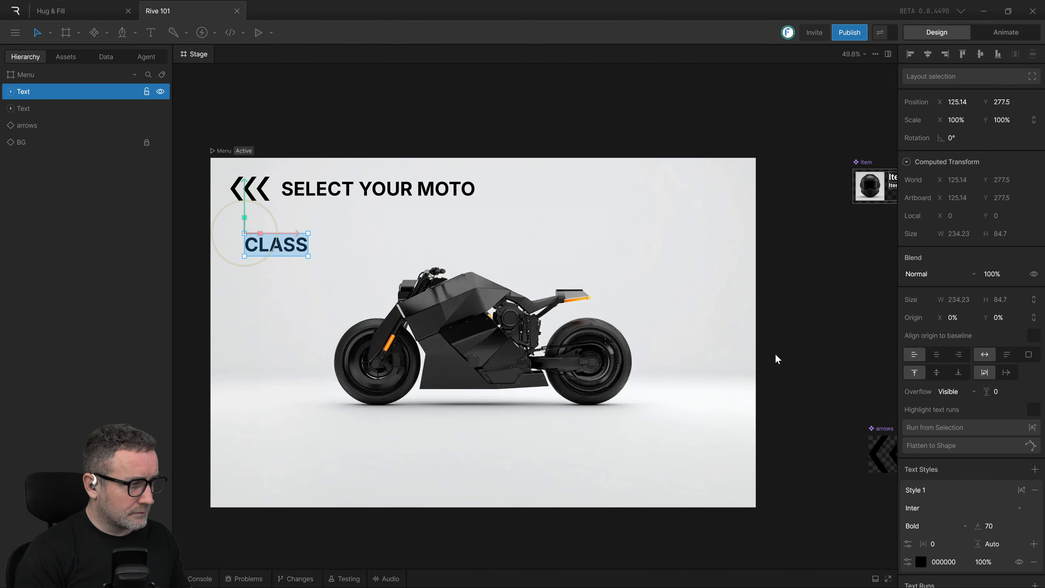
left_click(543, 123)
mouse_move(269, 250)
left_mouse_down()
mouse_move(296, 239)
mouse_move(265, 229)
left_mouse_up()
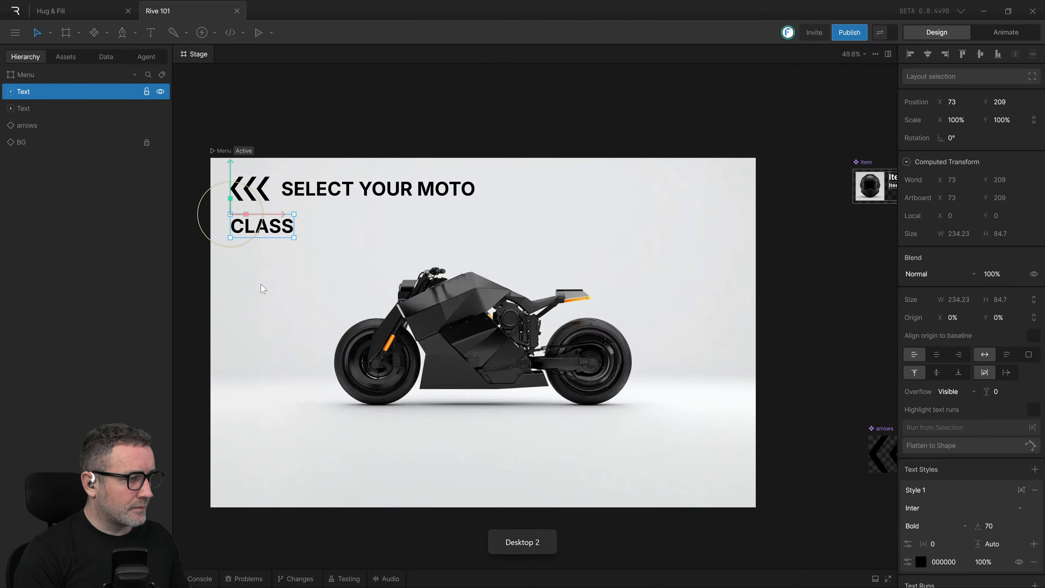
Step: Nest two instances of the Item component one above the other below the CLASS heading
left_click(259, 290)
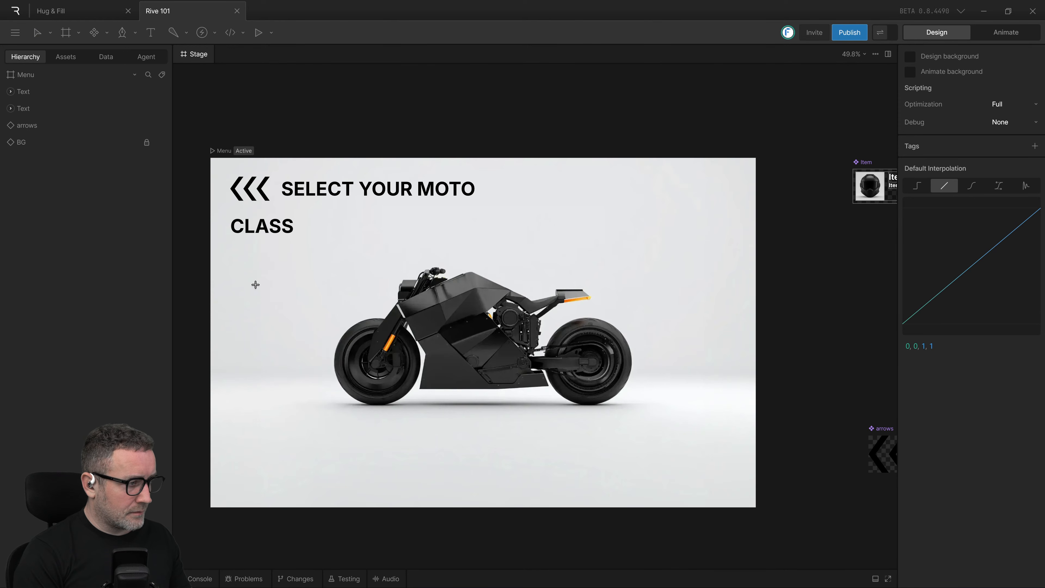
left_click(240, 266)
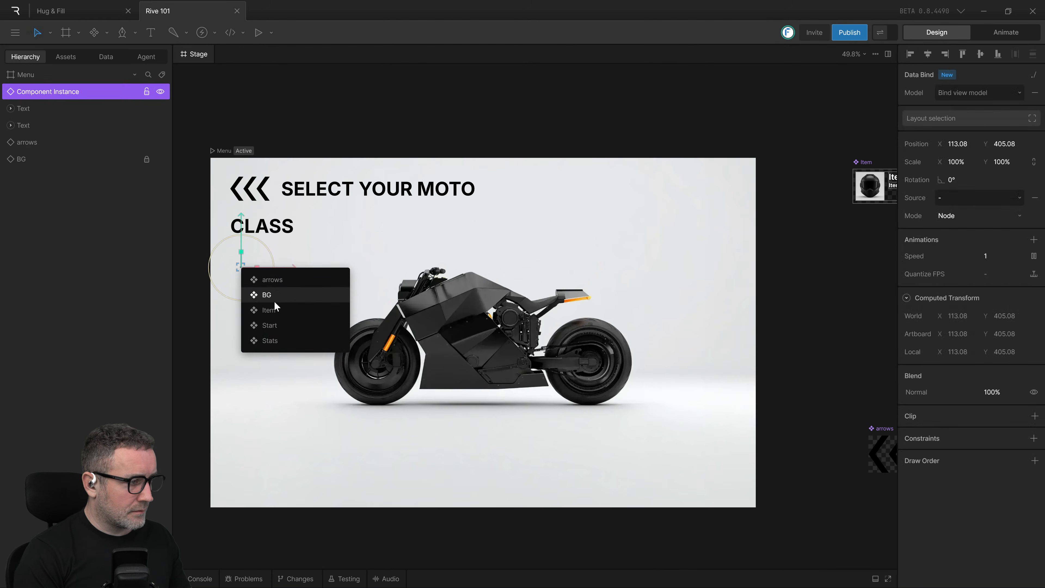
left_click(274, 315)
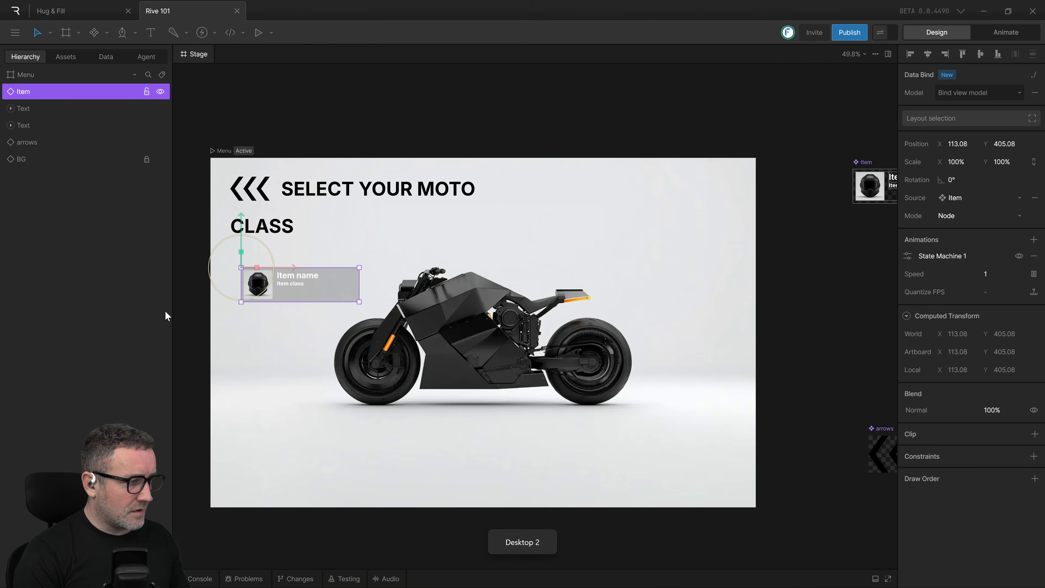
left_click(254, 328)
key("b")
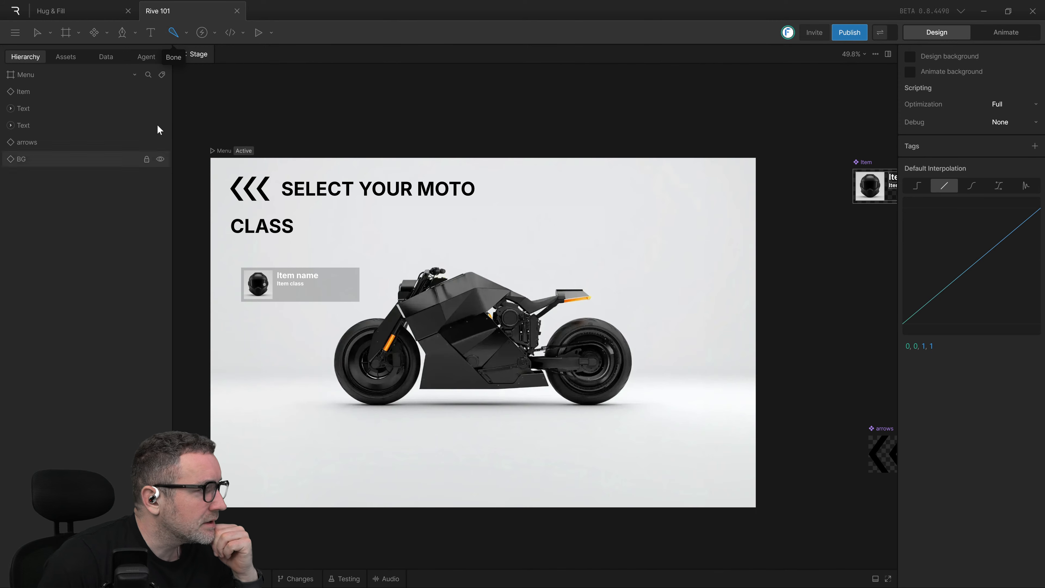
left_click(245, 321)
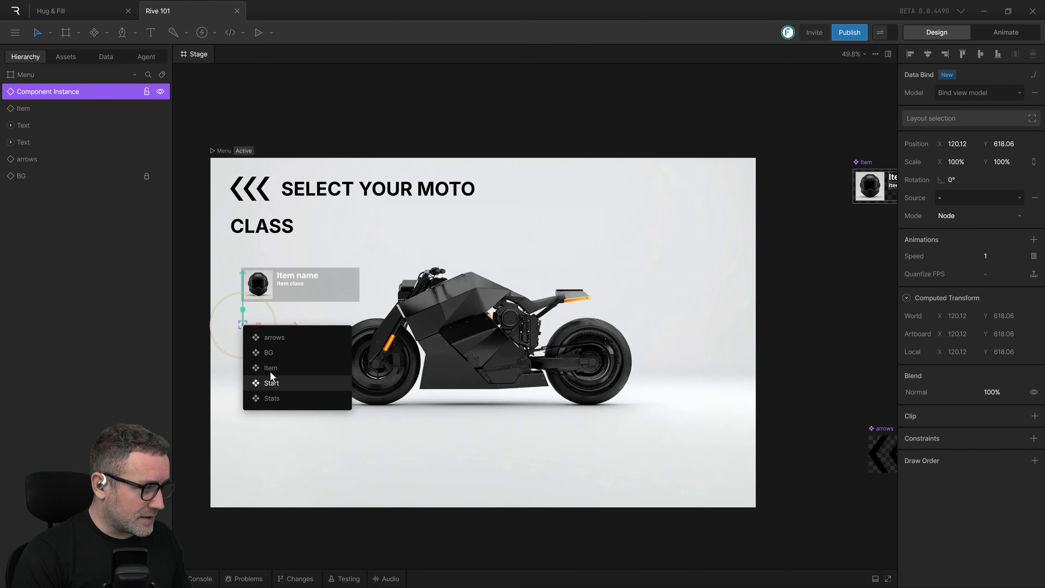
left_click(270, 368)
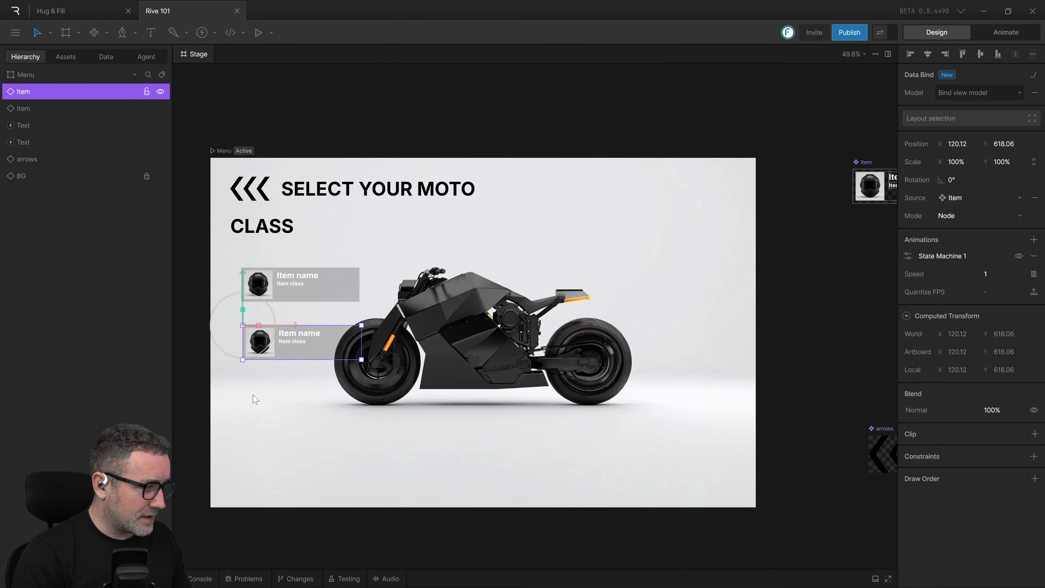
Step: Nest two more Item instances below the existing pair and select all four items
key("n")
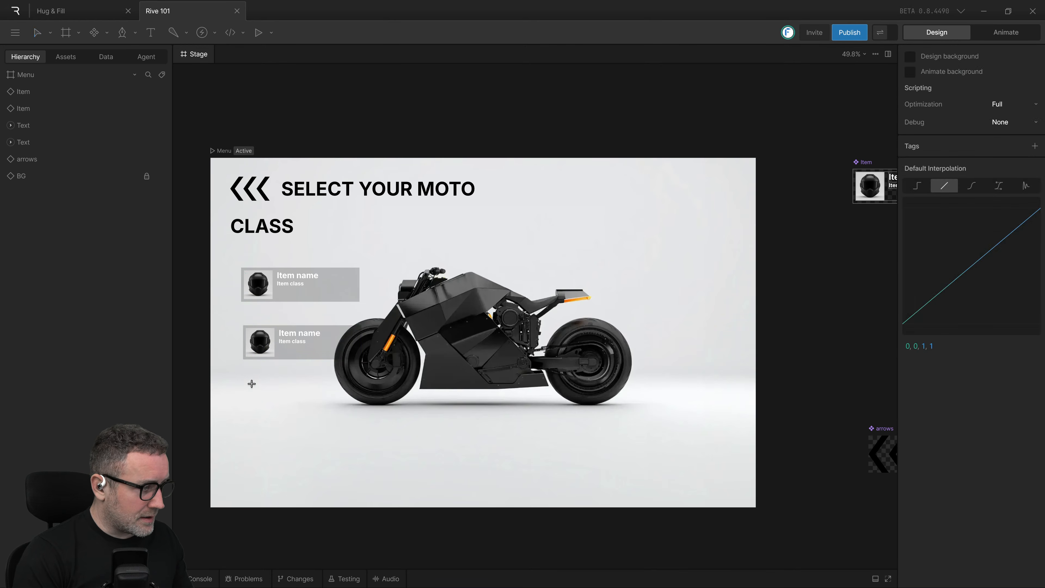
left_click(252, 384)
left_click(284, 427)
key("n")
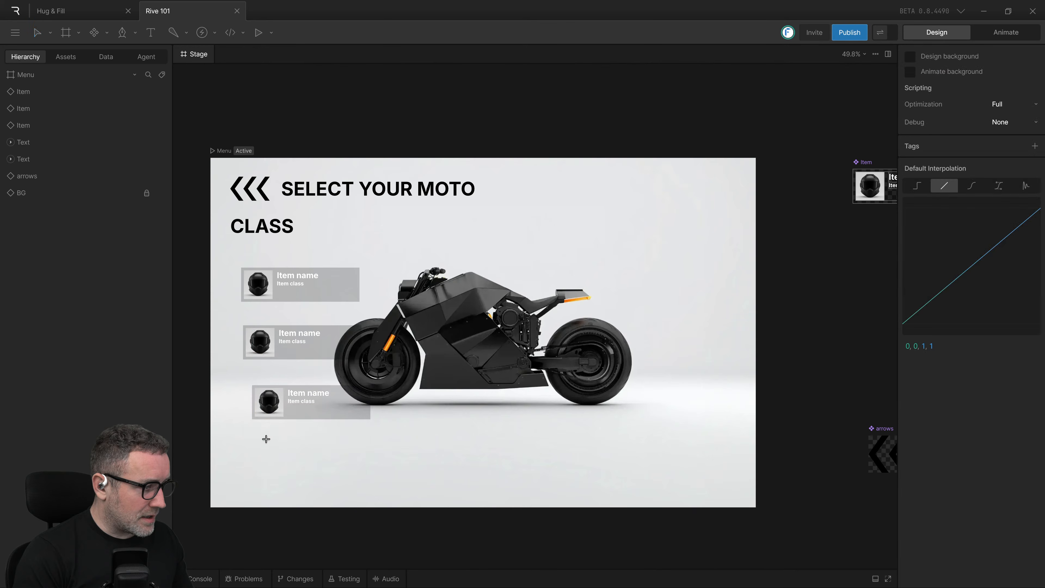
left_click(266, 436)
left_click(286, 495)
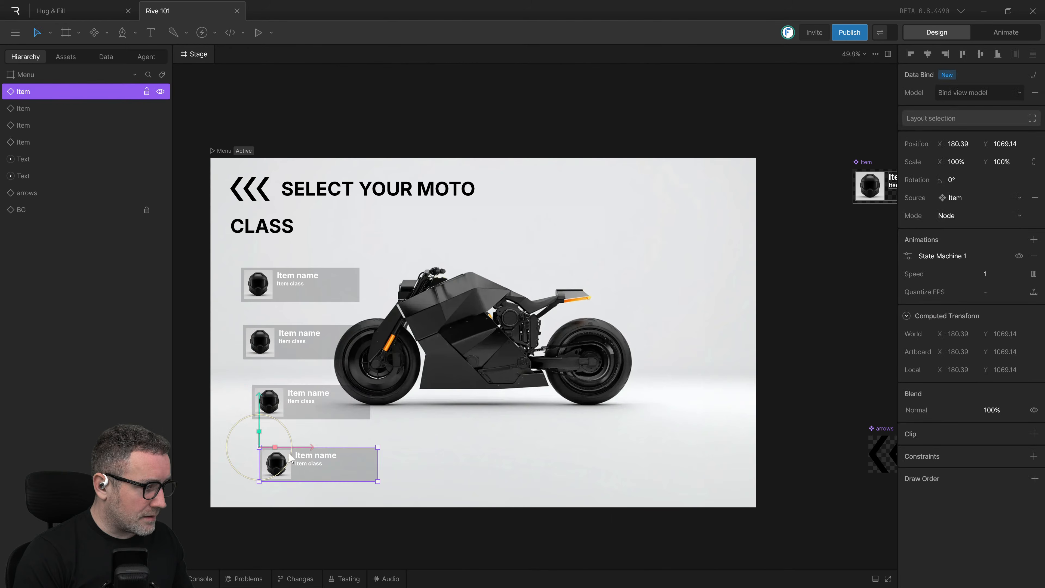
left_click(315, 416, "shift")
left_click(293, 337, "shift")
left_click(298, 286, "shift")
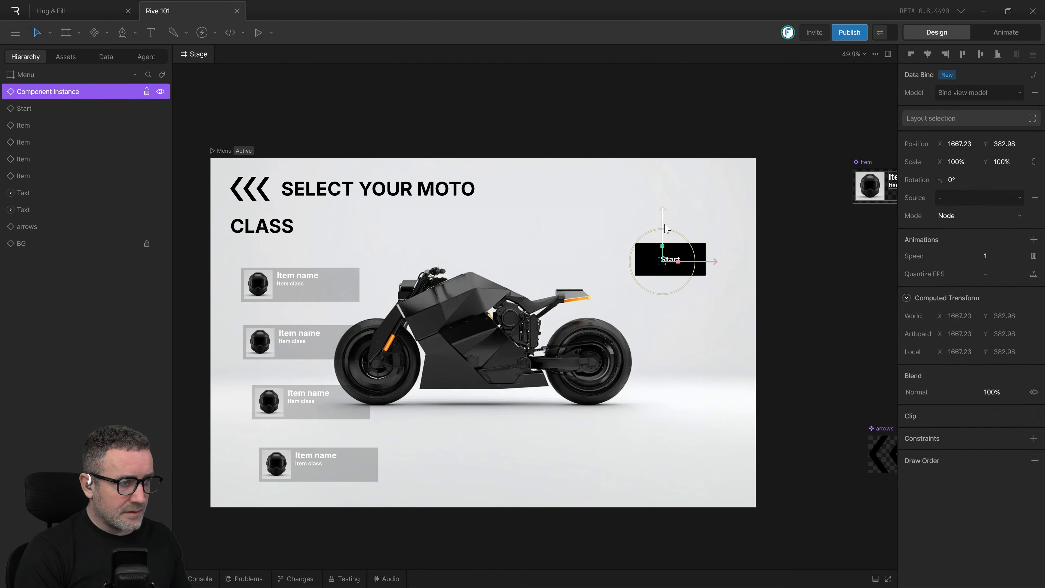
Step: Undo the extra component instance and the Start placement, and delete the leftover empty instance from the Menu artboard
left_click_drag(662, 216, 711, 370)
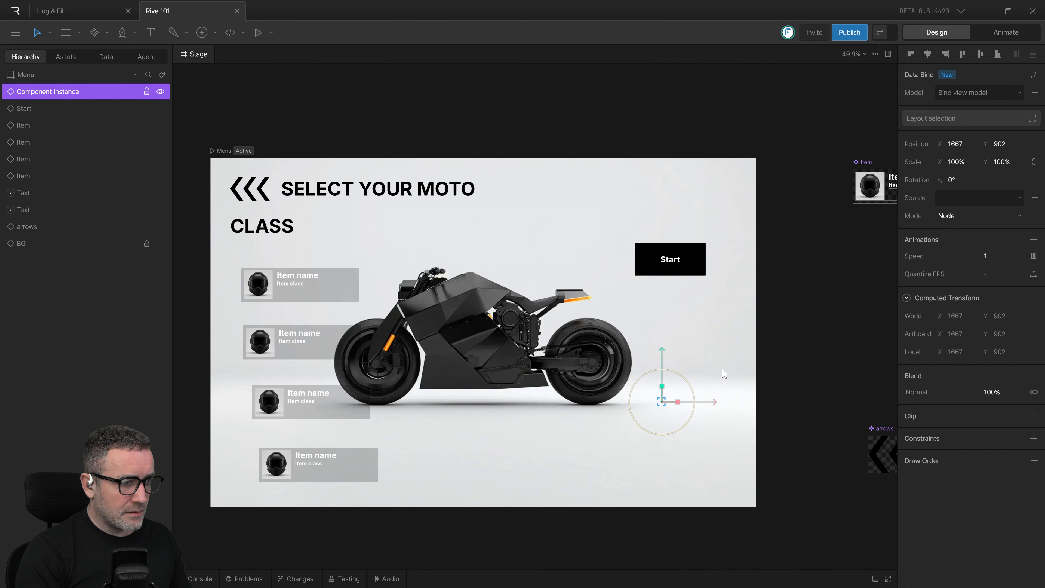
key("ctrl+z")
key("ctrl+z")
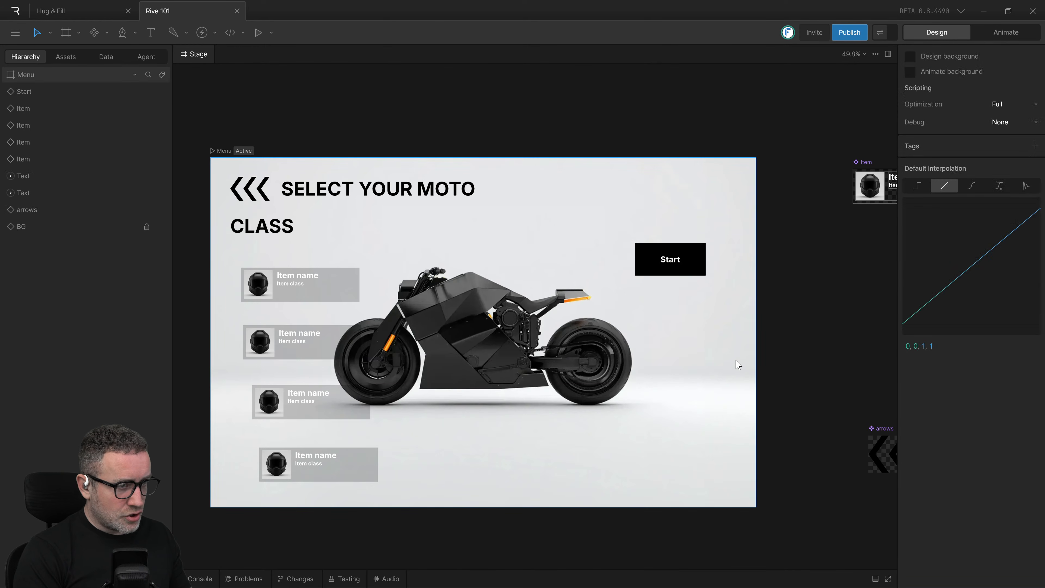
key("ctrl+z")
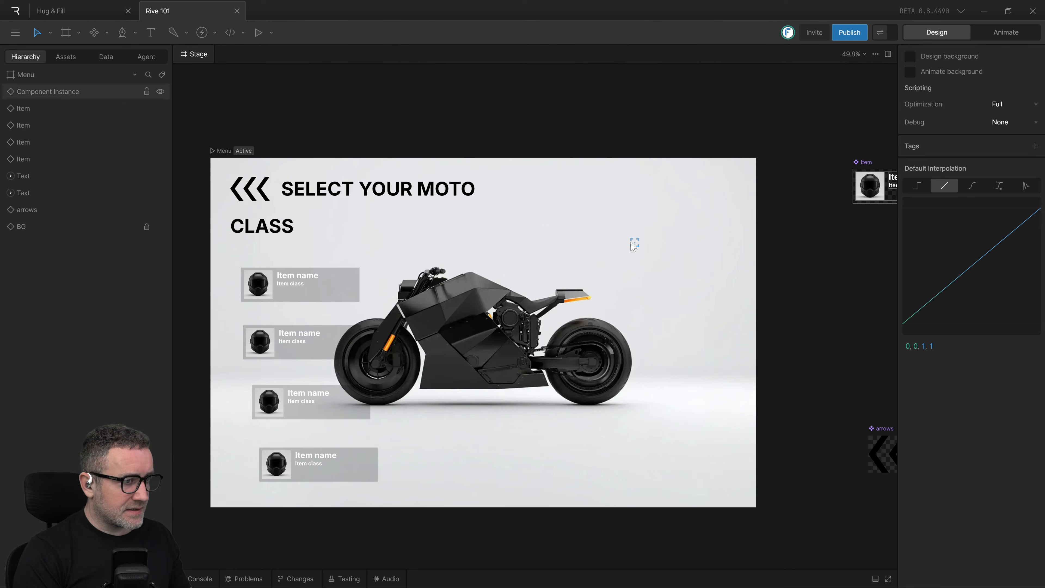
left_click(75, 111)
left_click(67, 98)
key("Delete")
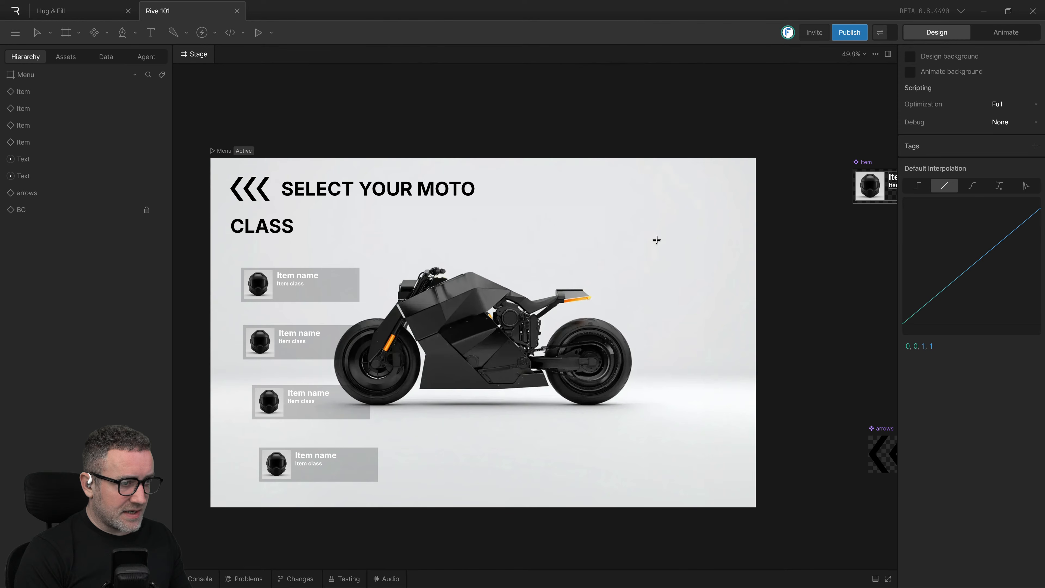
Step: Nest the Stats component beside the motorcycle at about X 1520, Y 252, and the Start component below it near the artboard's lower-right corner
left_click(622, 225)
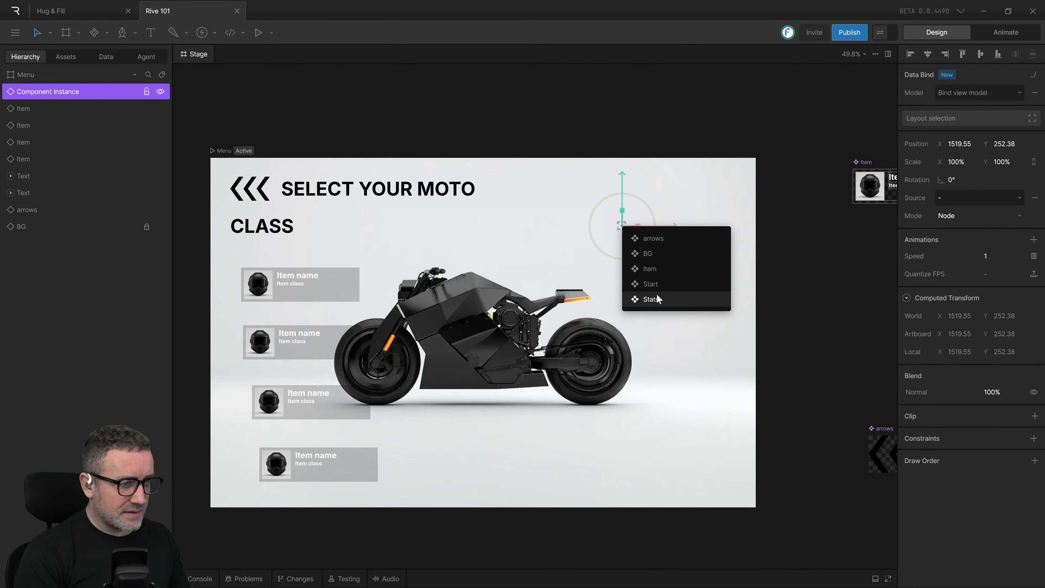
left_click(670, 300)
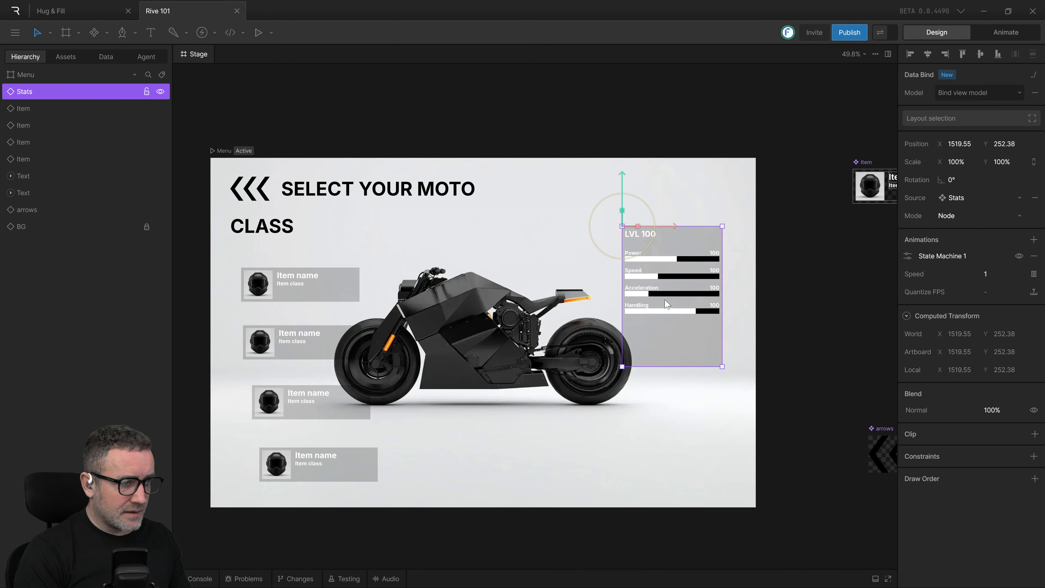
left_click(650, 440)
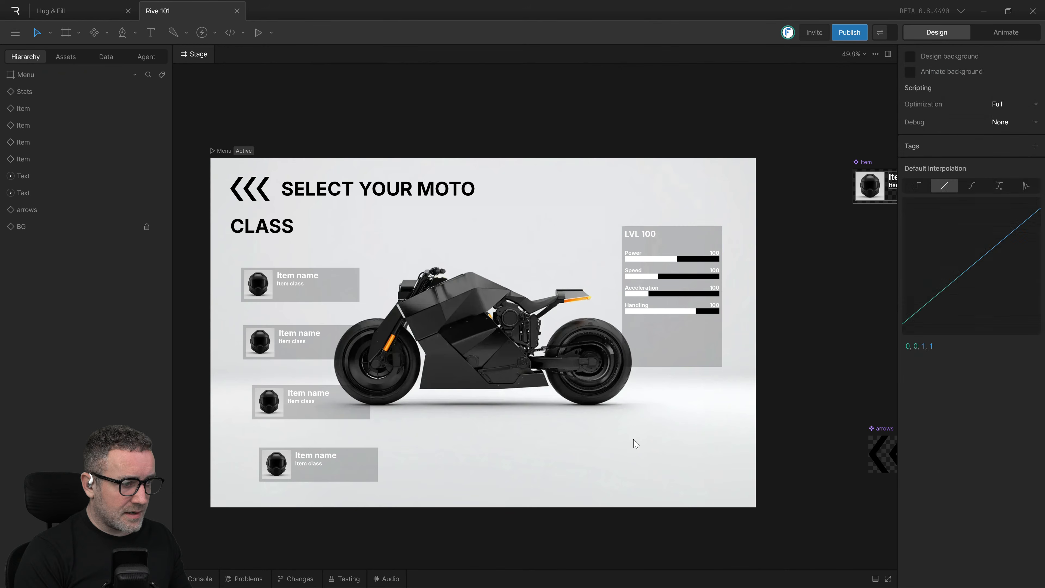
left_click(644, 431)
left_click(676, 495)
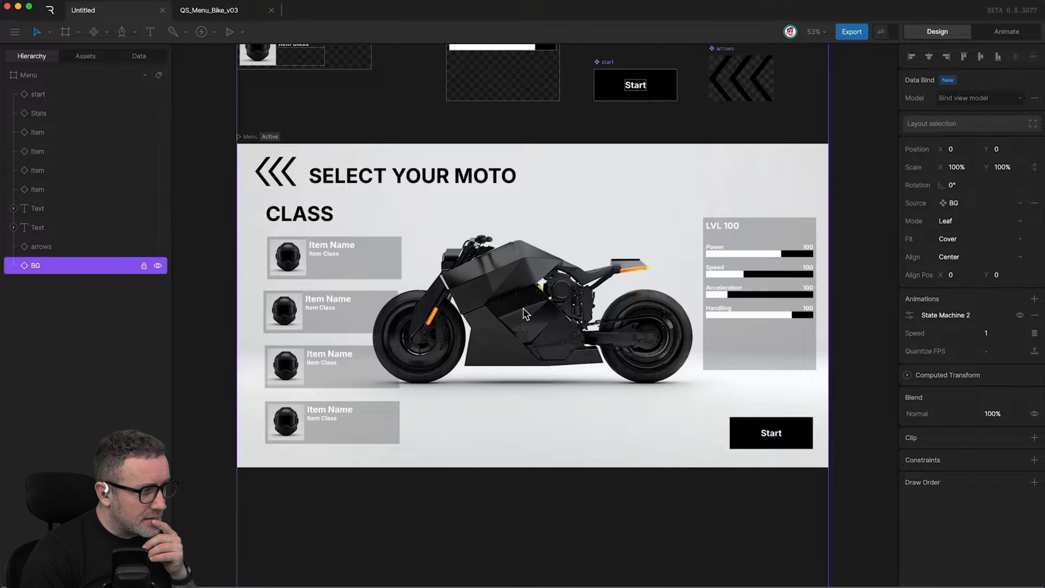
Step: Watch the tutorial section on wrapping the arrows and title in a row layout, with captions turned on
left_click(652, 230)
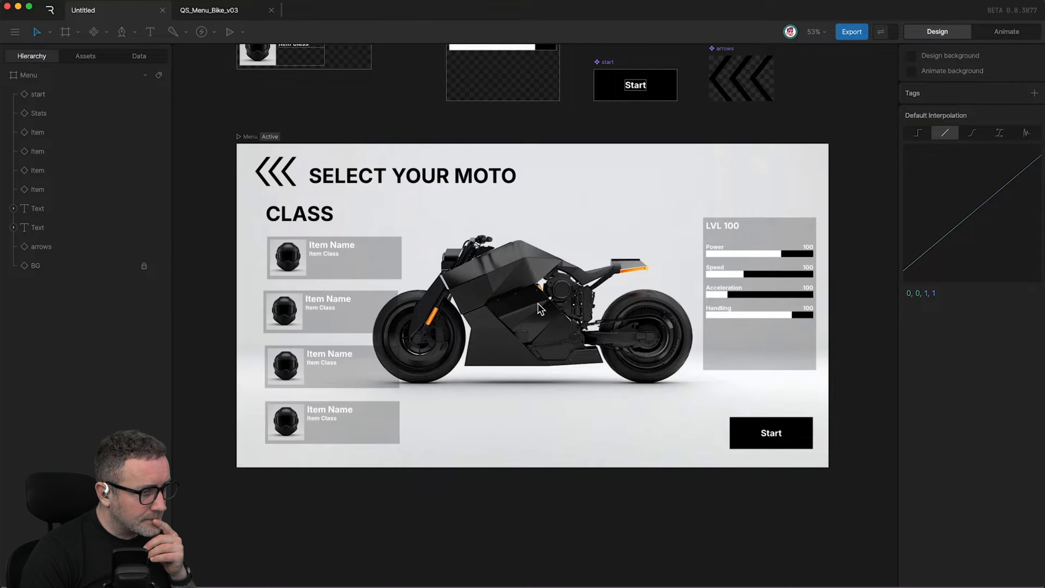
key("c")
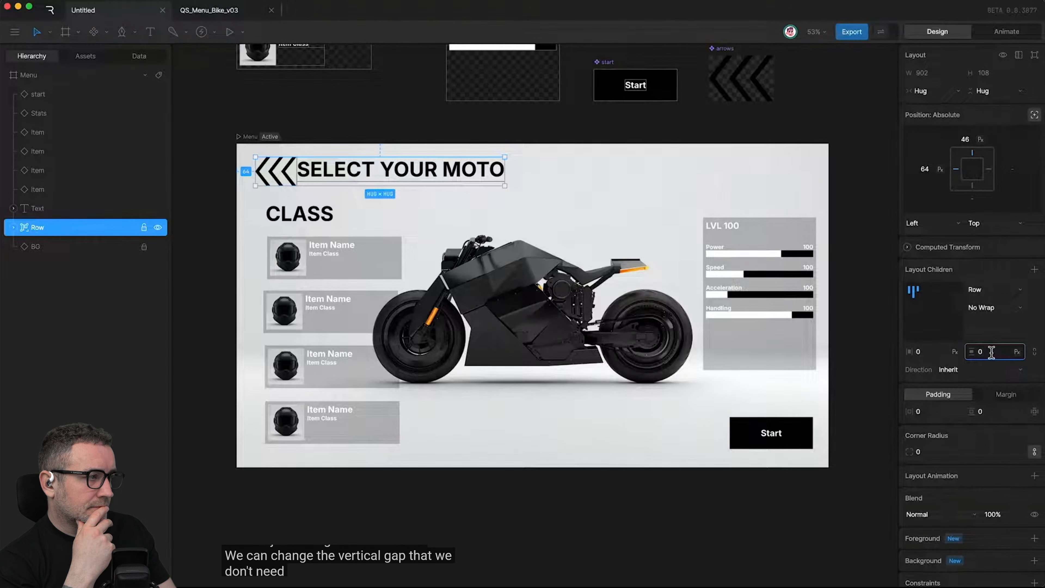
left_click(496, 380)
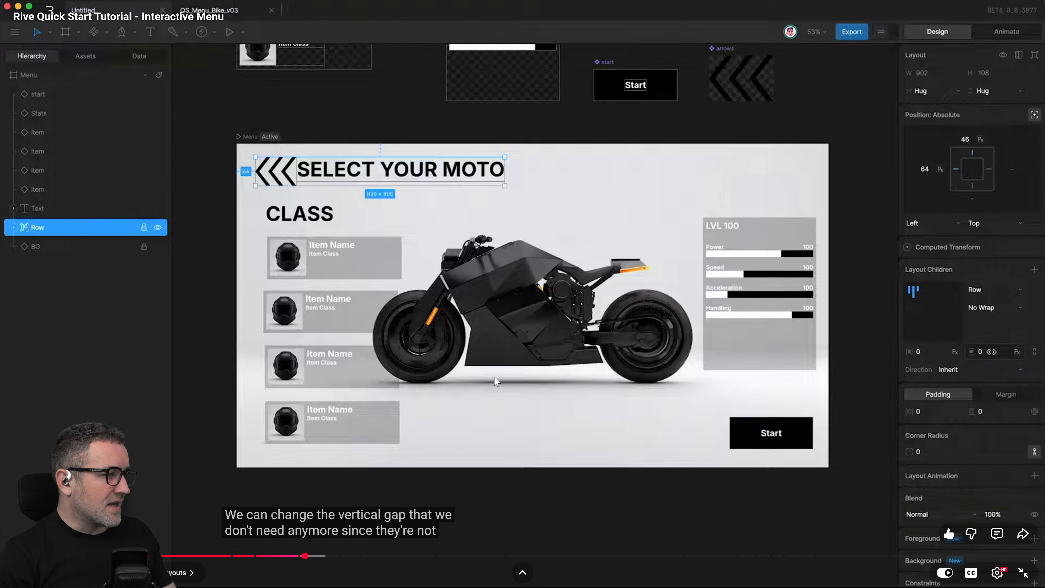
Step: Switch back to Rive and wrap the SELECT YOUR MOTO title and the arrows together in a row layout
key("alt+Tab")
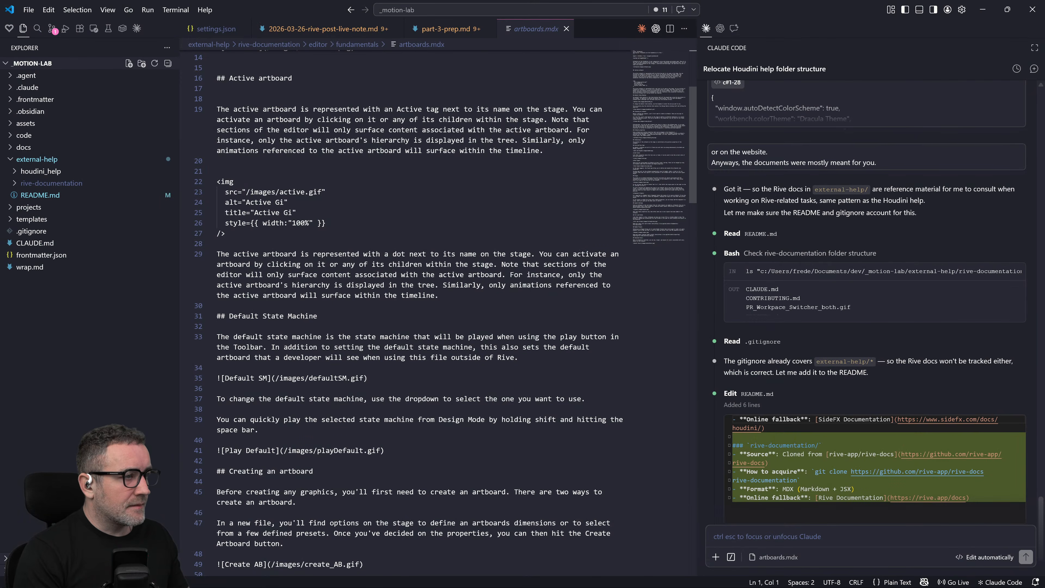
key("alt+Tab")
key("ctrl+super+Right")
left_click(299, 197)
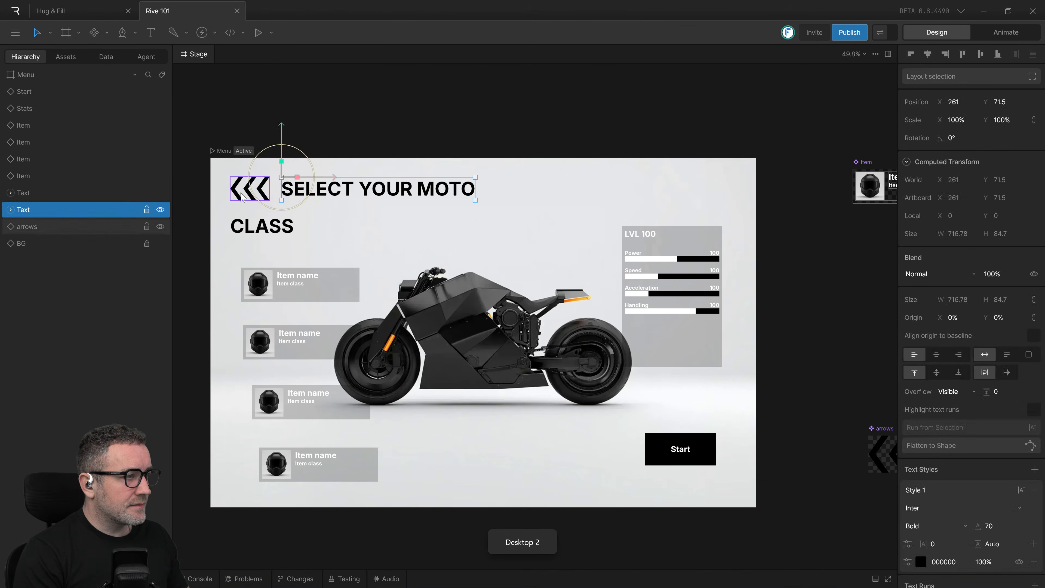
left_click(243, 196, "shift")
key("ctrl+shift+l")
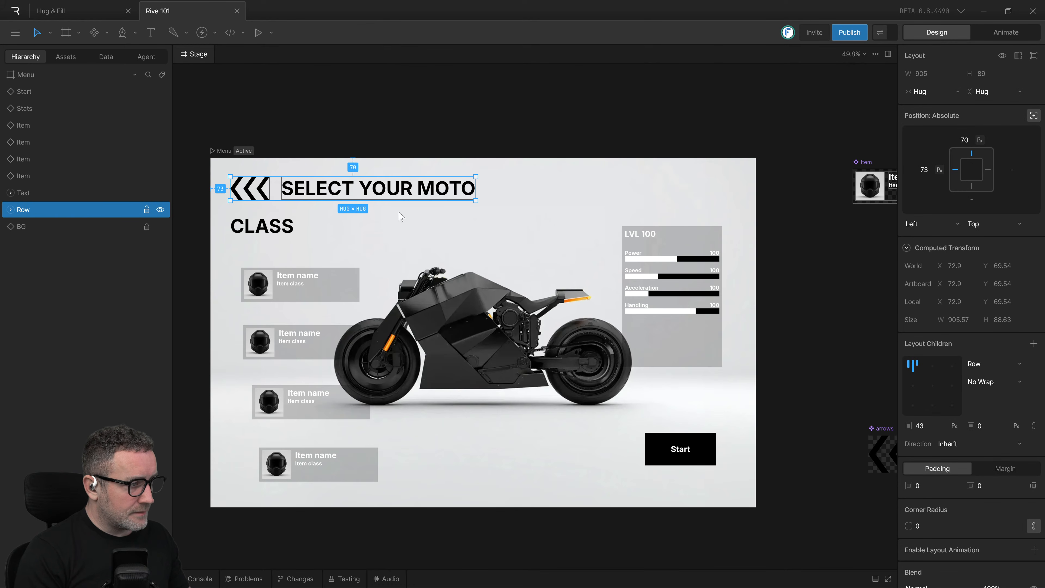
Step: Check the gap value in the tutorial and set the row layout's horizontal gap to 10 px
key("ctrl+super+Left")
left_click(391, 249)
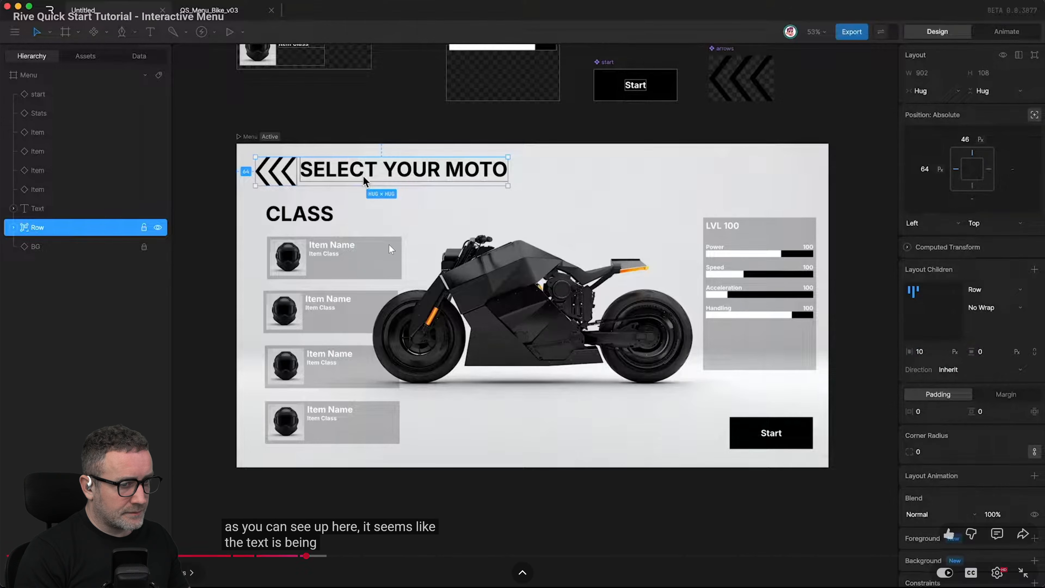
key("ctrl+super+Right")
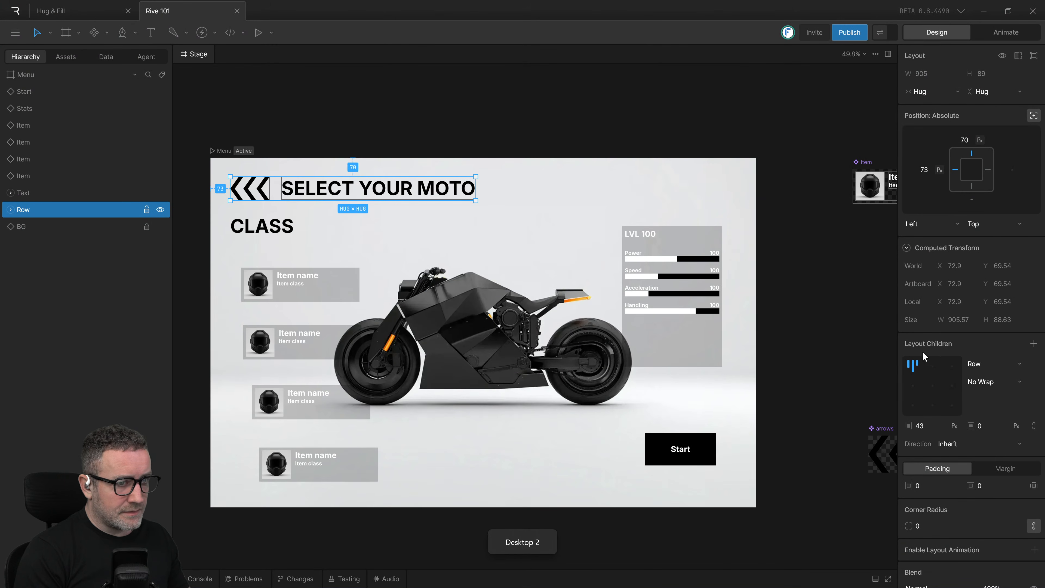
left_click(920, 425)
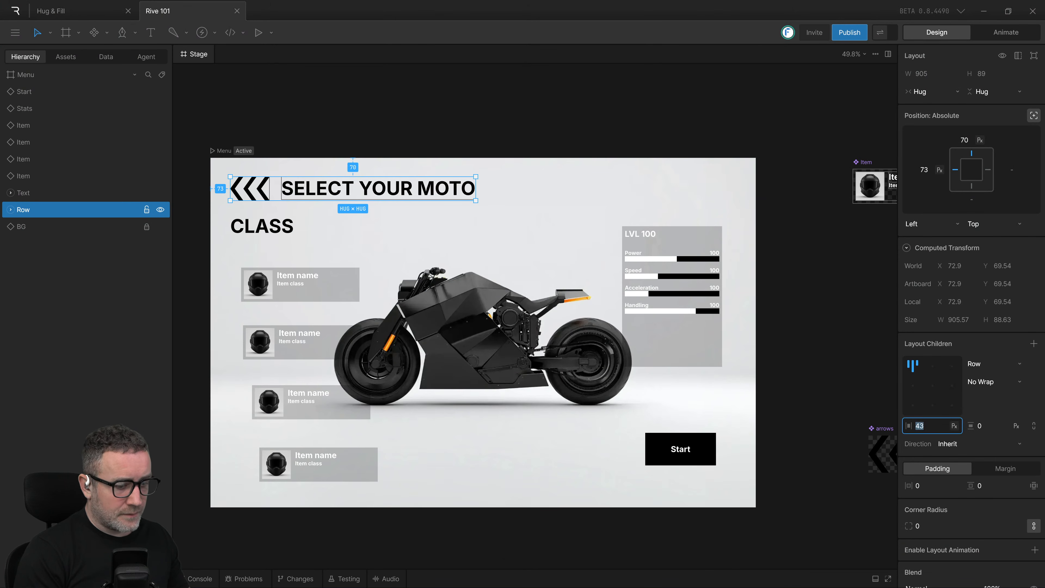
type("10")
key("Return")
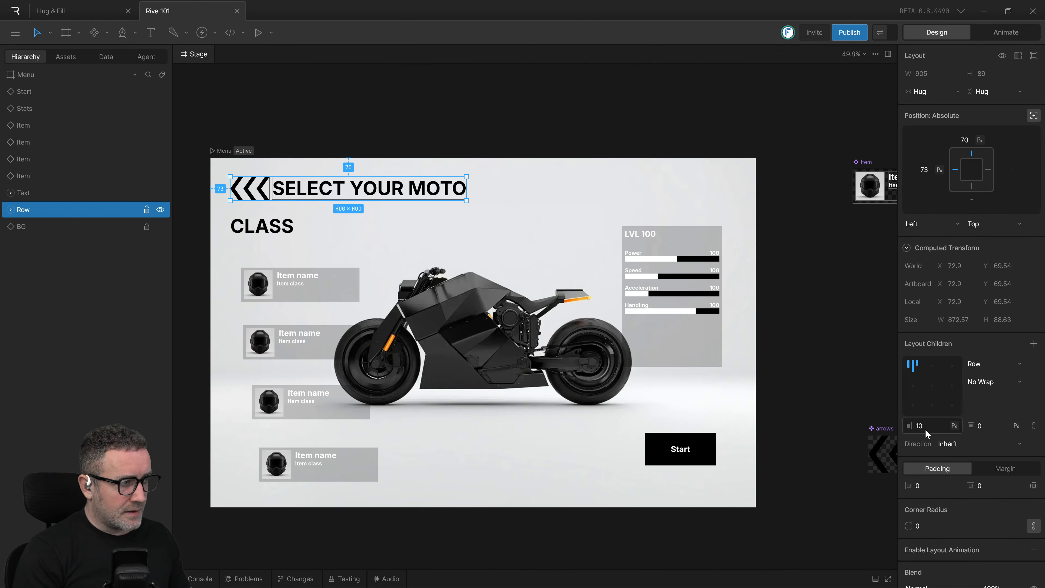
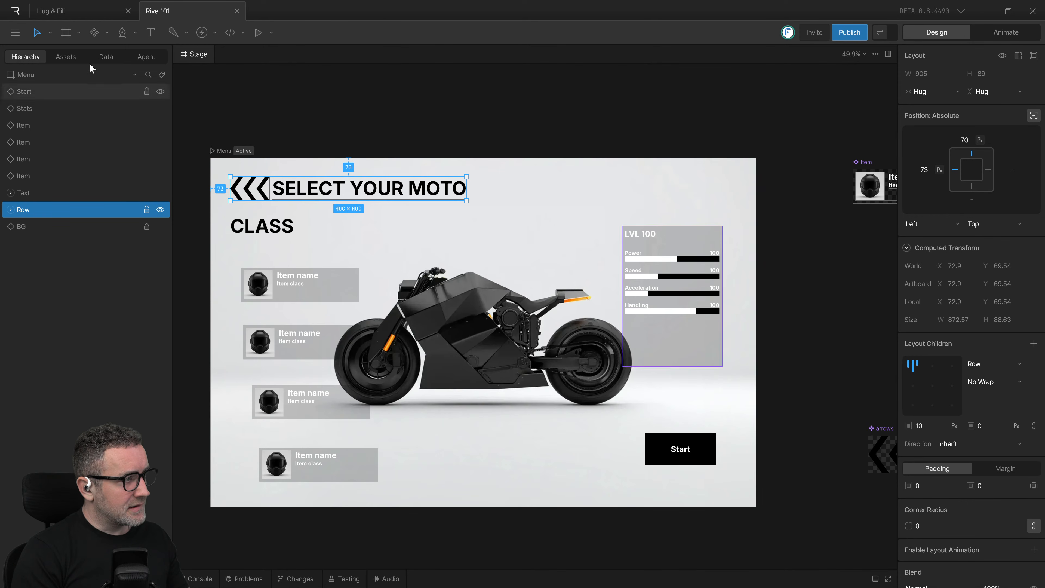
Step: Draw a trial rectangle about 394 by 158 between the title and the Stats panel and delete it
left_click(74, 33)
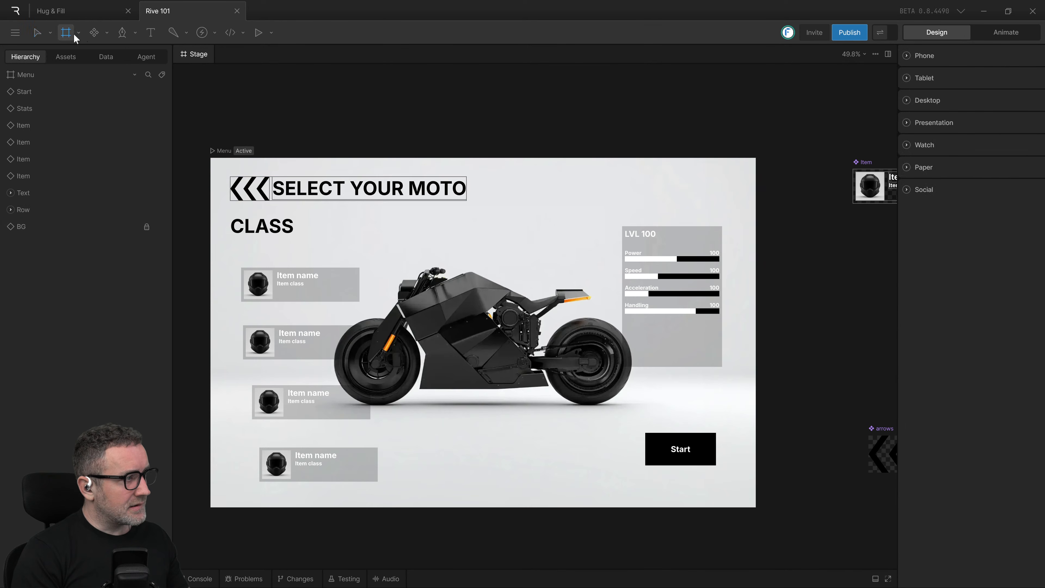
left_click(51, 32)
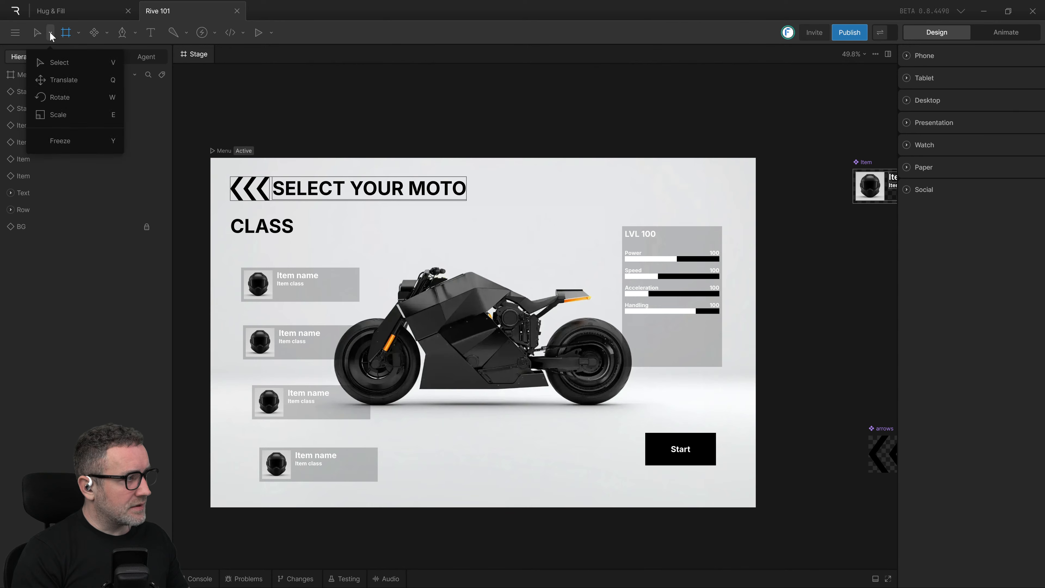
left_click(107, 32)
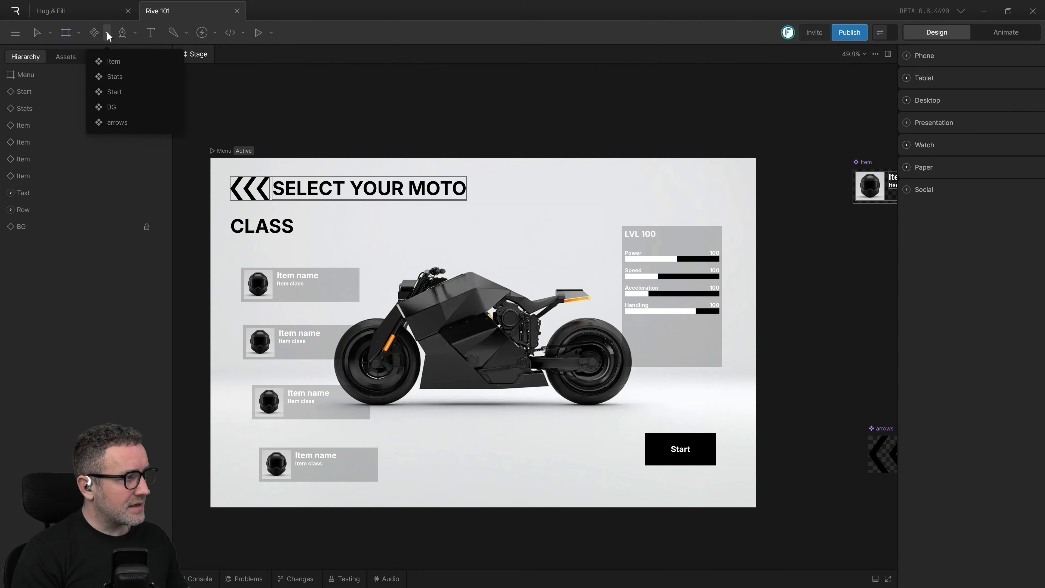
left_click(107, 32)
left_click(136, 32)
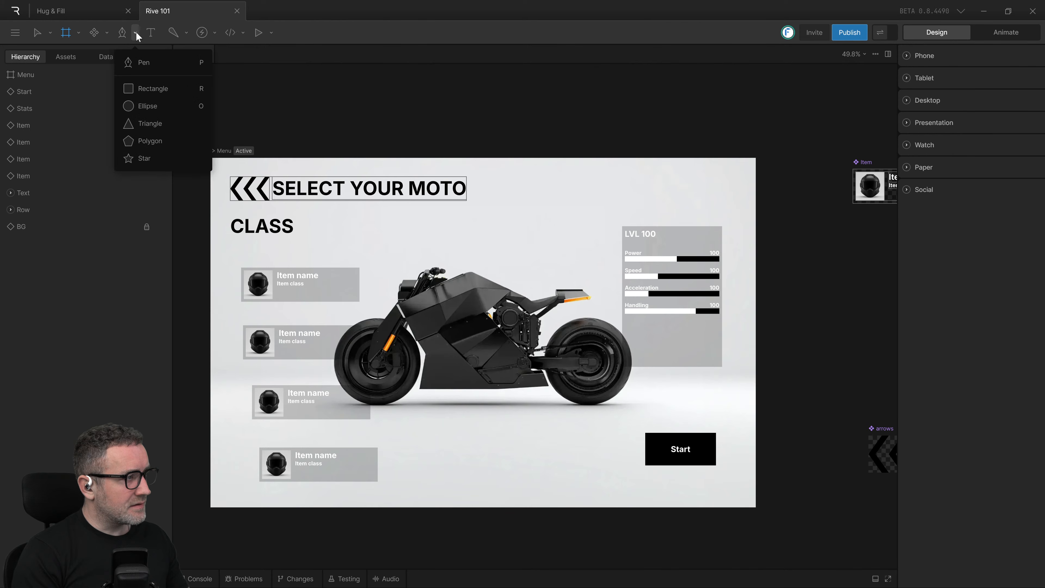
left_click(160, 85)
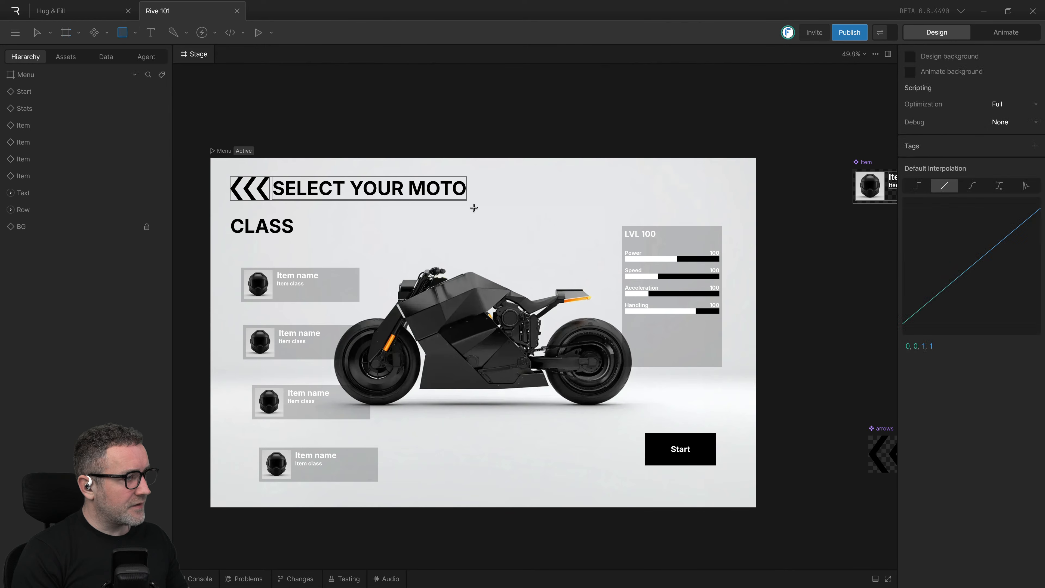
left_click_drag(477, 213, 583, 257)
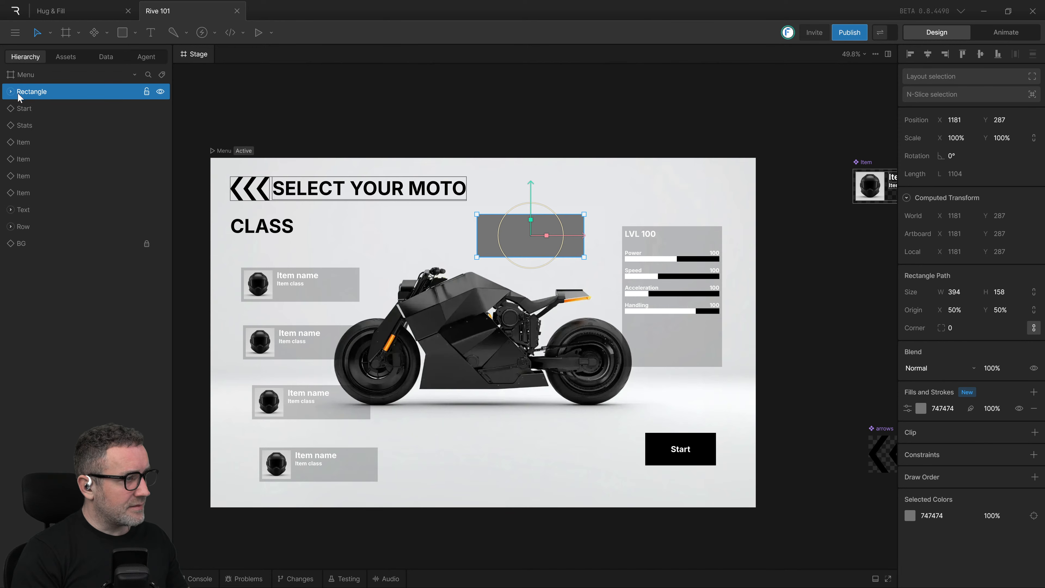
key("Delete")
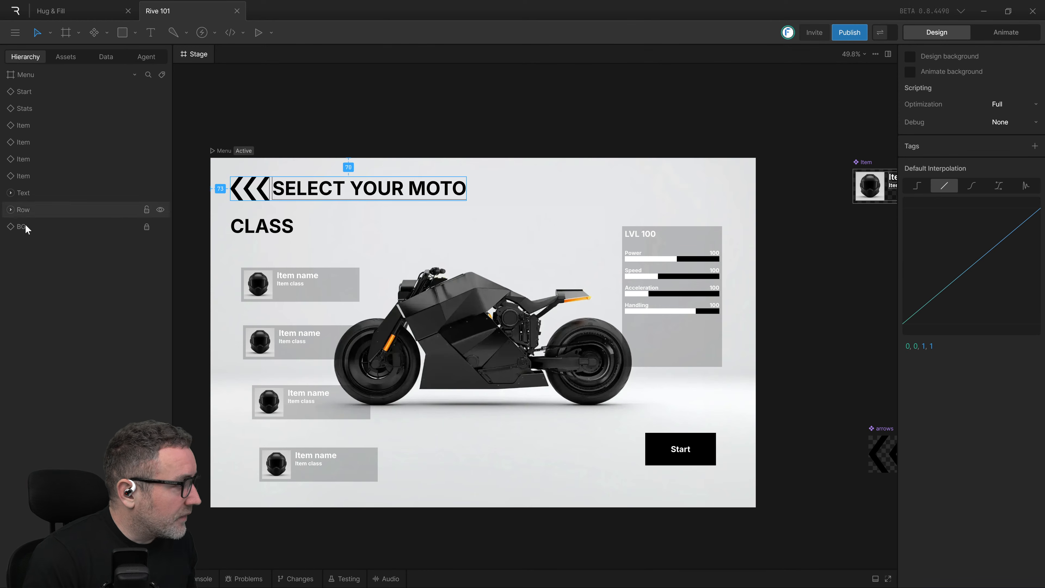
Step: Rename the row layout that holds the arrows and title as "Select arrows"
left_click(319, 197)
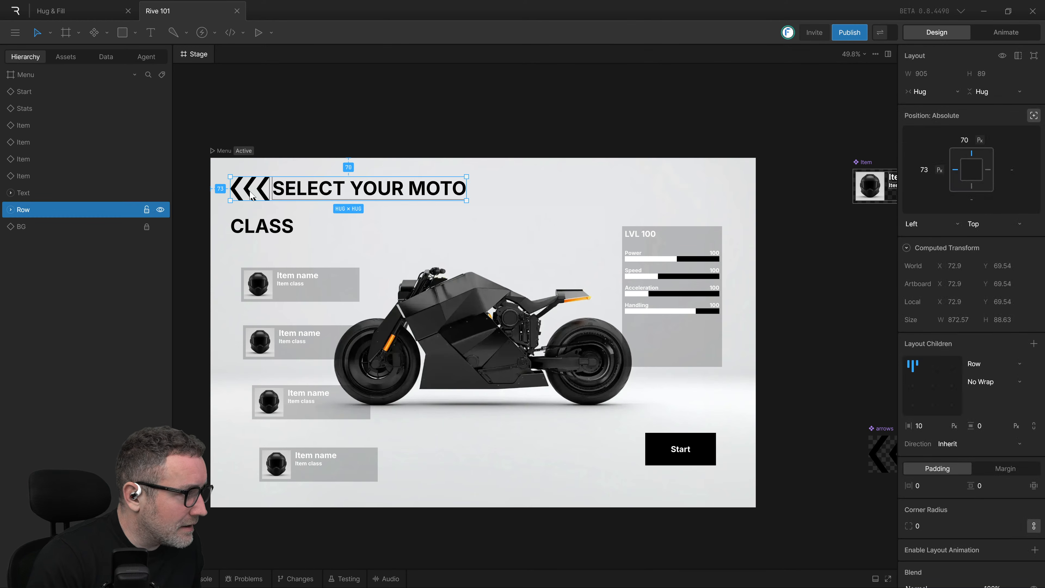
key("Escape")
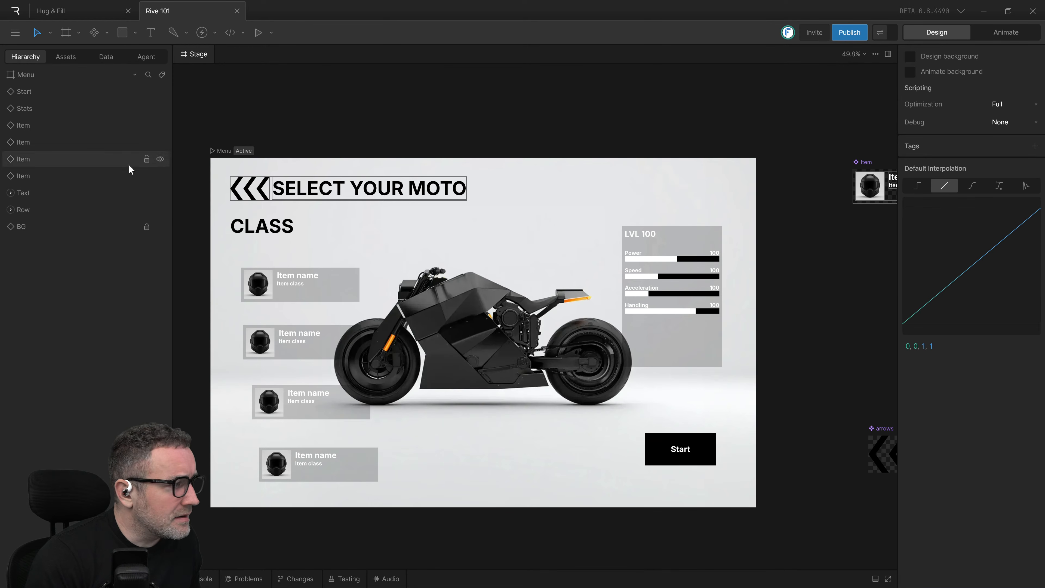
left_click(24, 215)
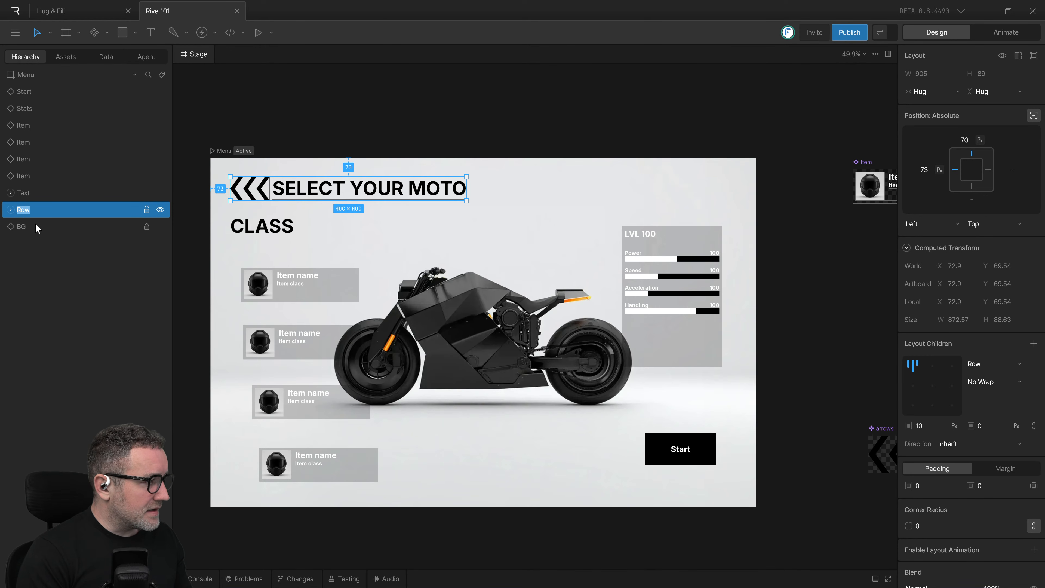
left_click(34, 223)
left_click(27, 210)
right_click(27, 206)
left_click(23, 213)
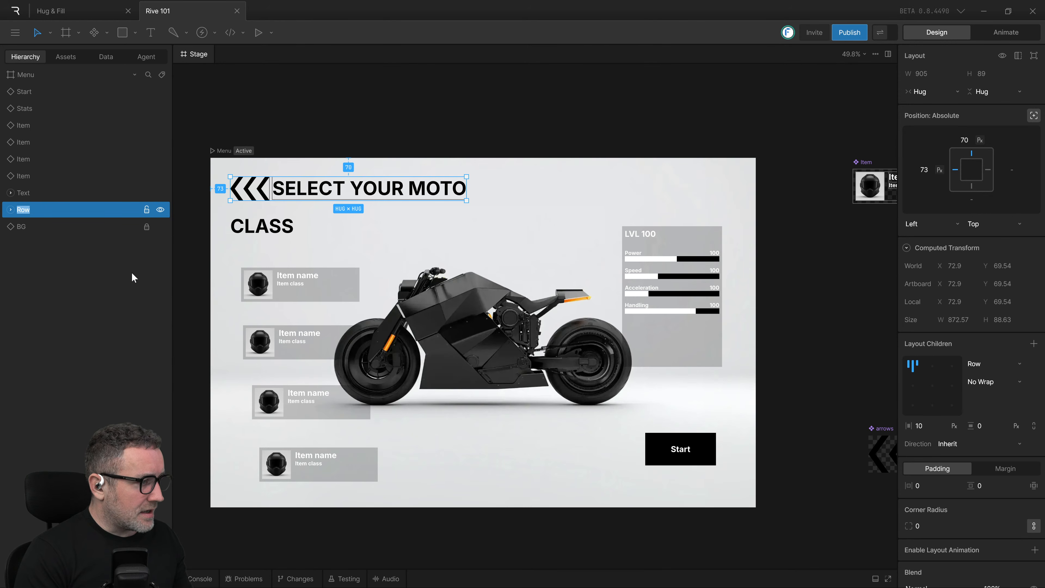
type("Slect arrows")
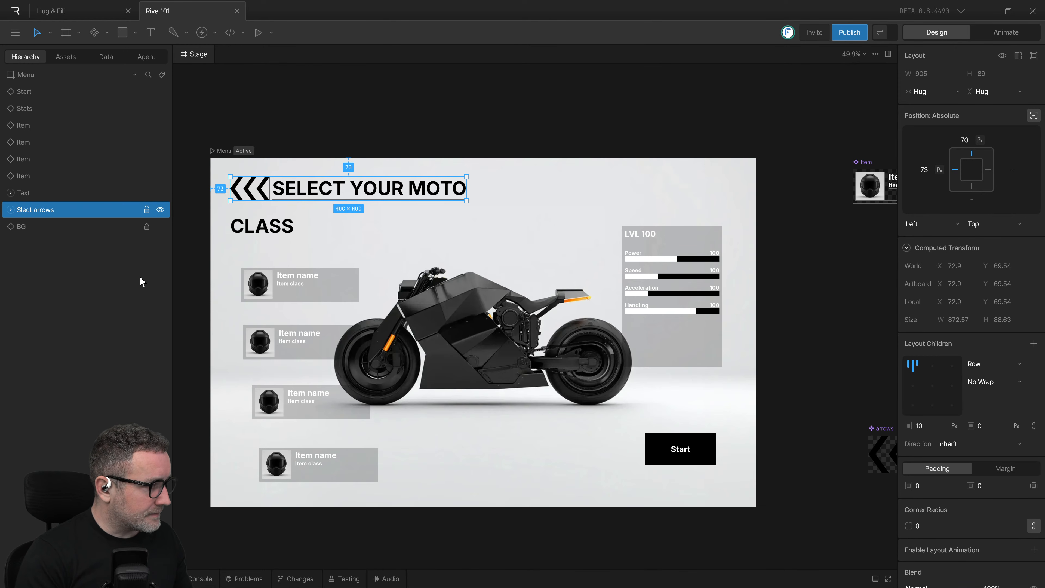
type("k")
key("Return")
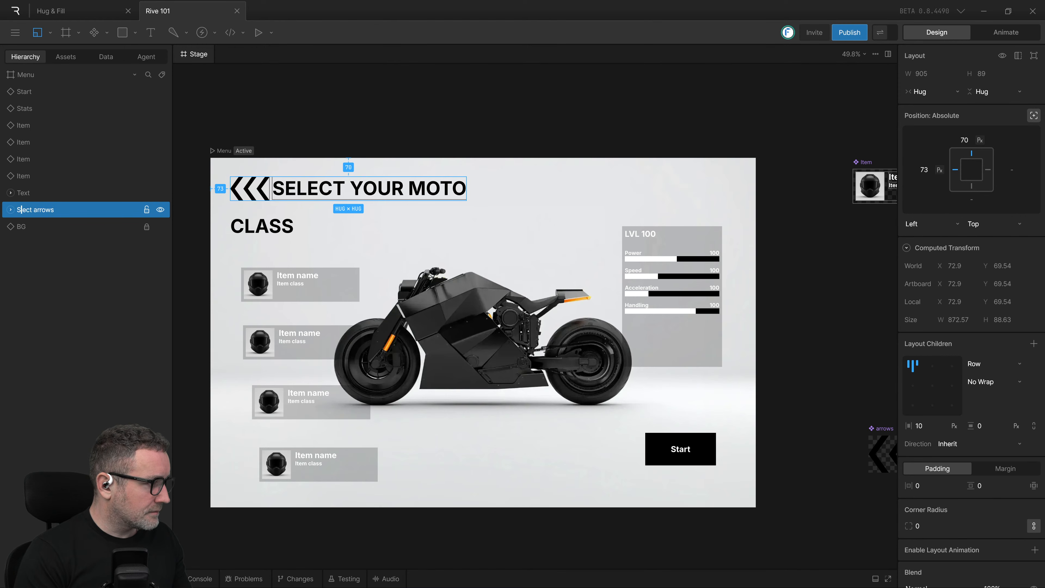
type("e")
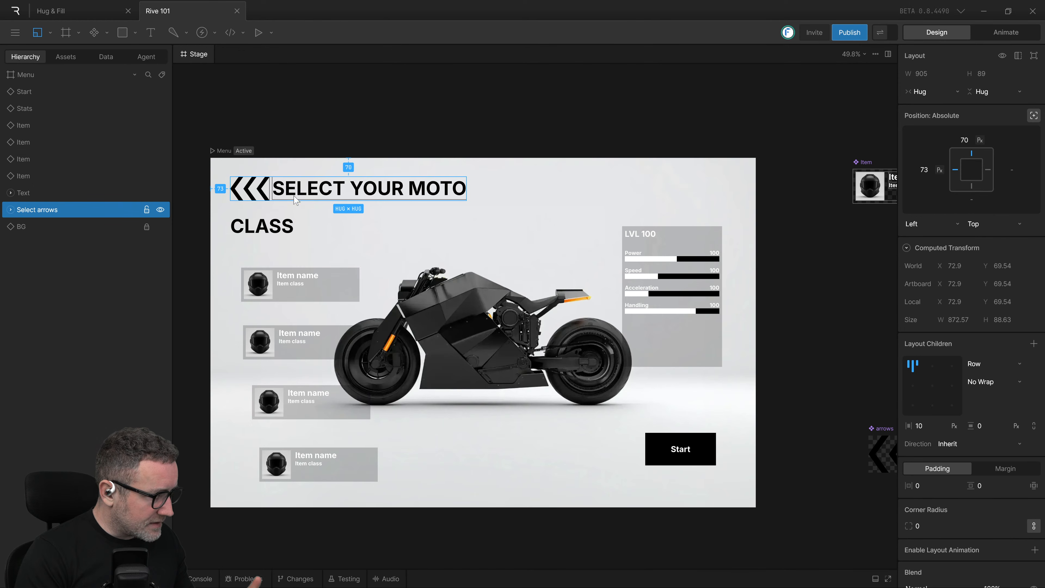
Step: Expand the Select arrows layout and select both its Instance Layout and Text Layout children
left_click(10, 209)
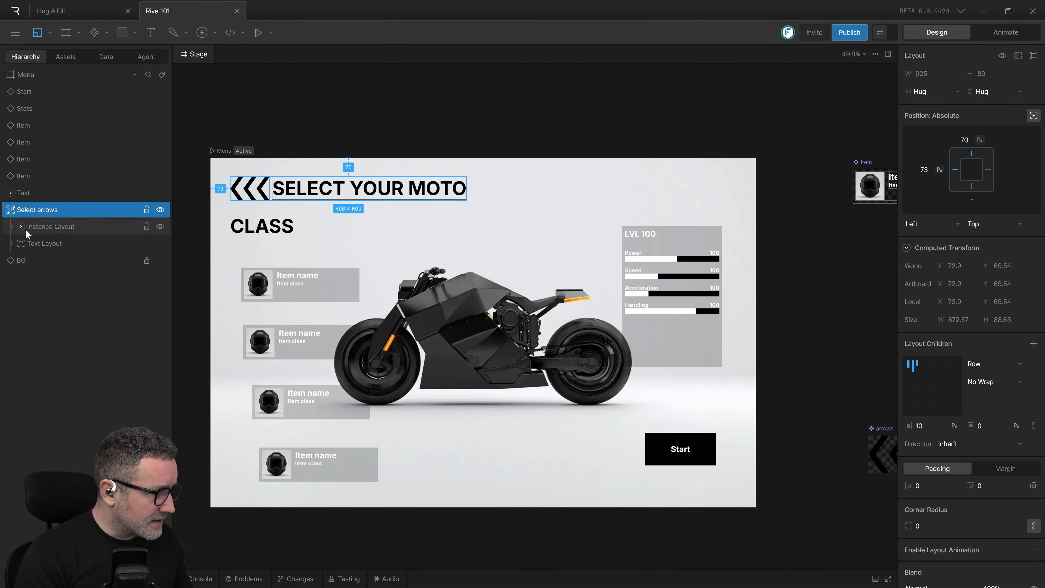
left_click(26, 224)
left_click(38, 242, "shift")
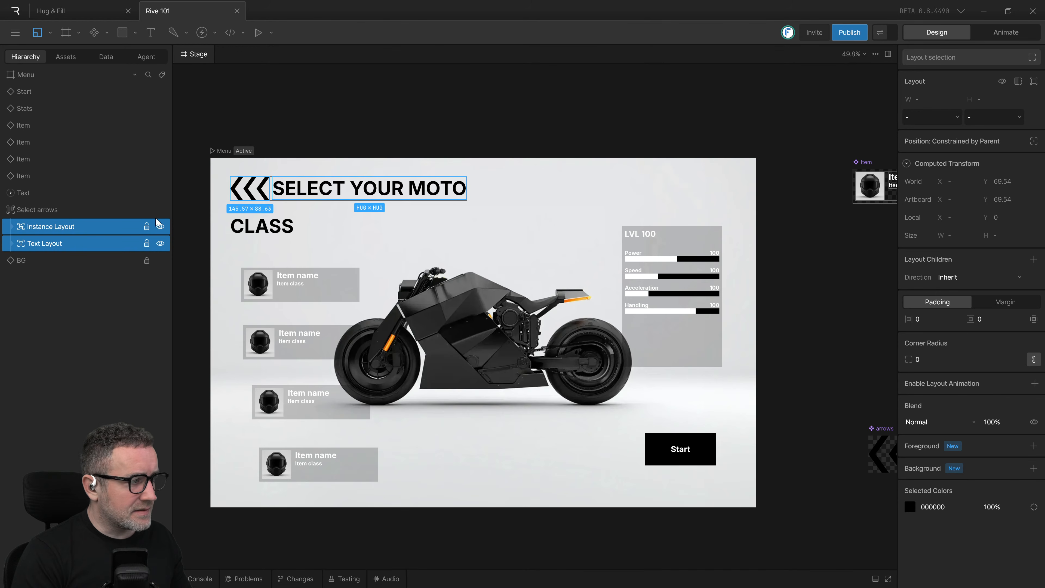
left_click(42, 242)
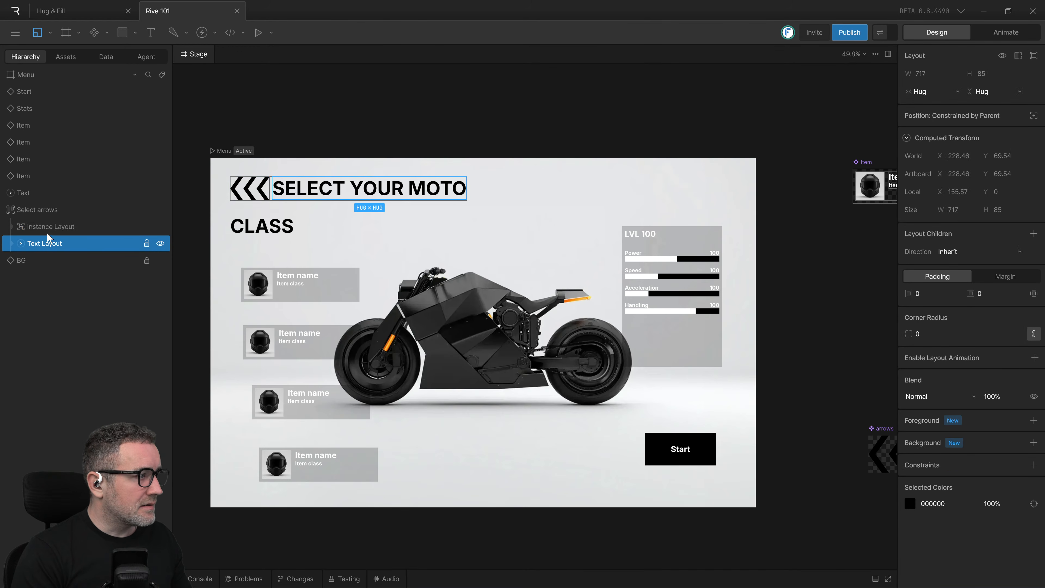
left_click(47, 228)
left_click(53, 244, "shift")
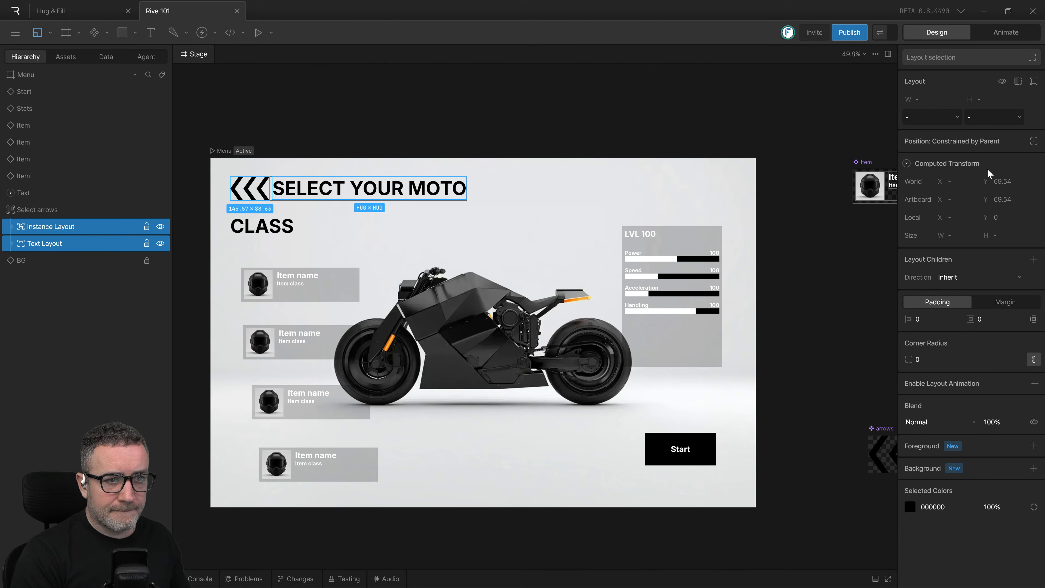
left_click(1002, 118)
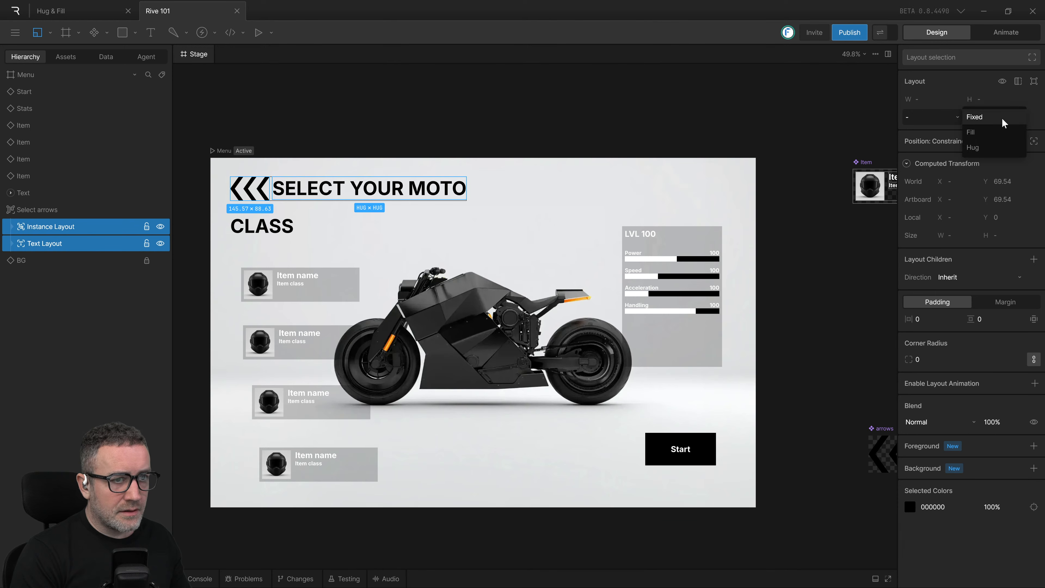
left_click(29, 271)
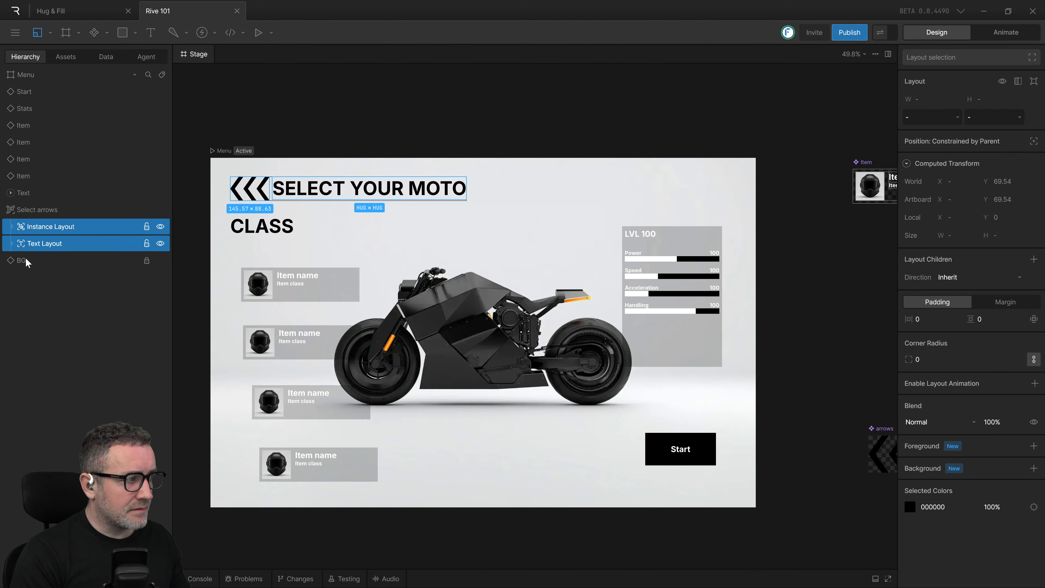
Step: Set the Select arrows row layout to align its children to the centre
left_click(34, 211)
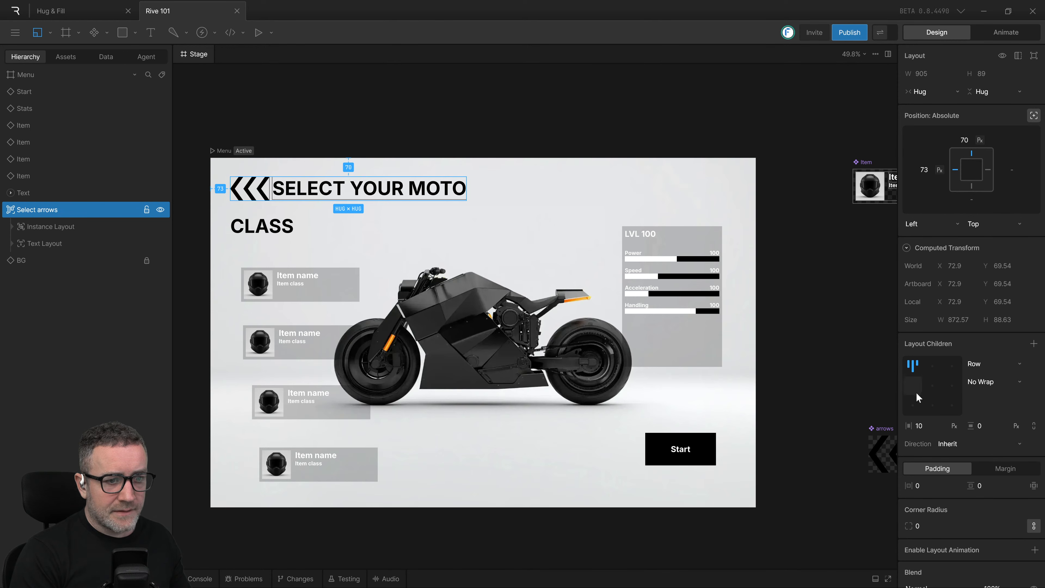
left_click(933, 389)
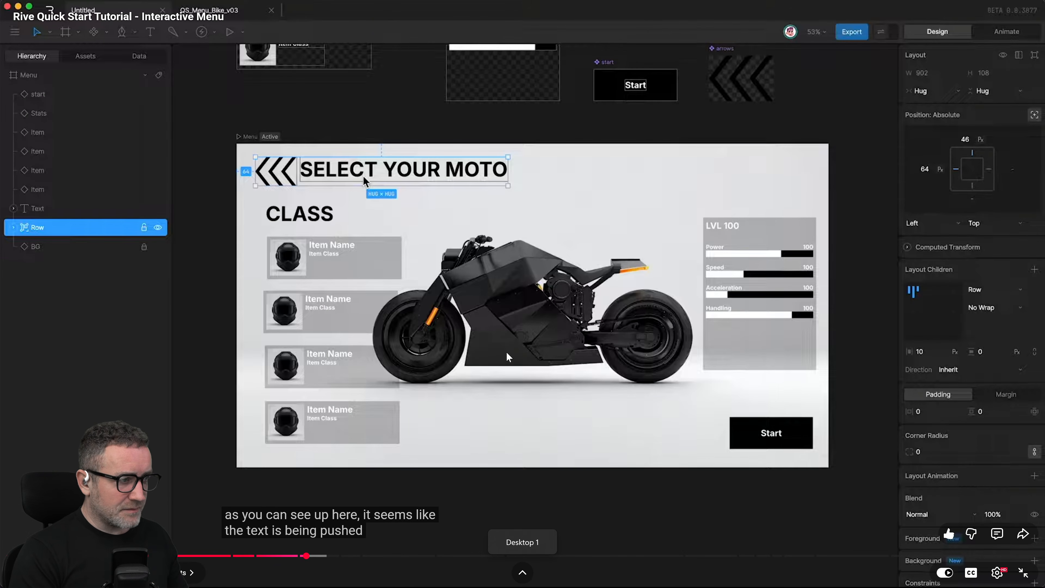
Step: Play the tutorial through the vertical alignment of the title row and the grouping of the four items into a column
left_click(499, 338)
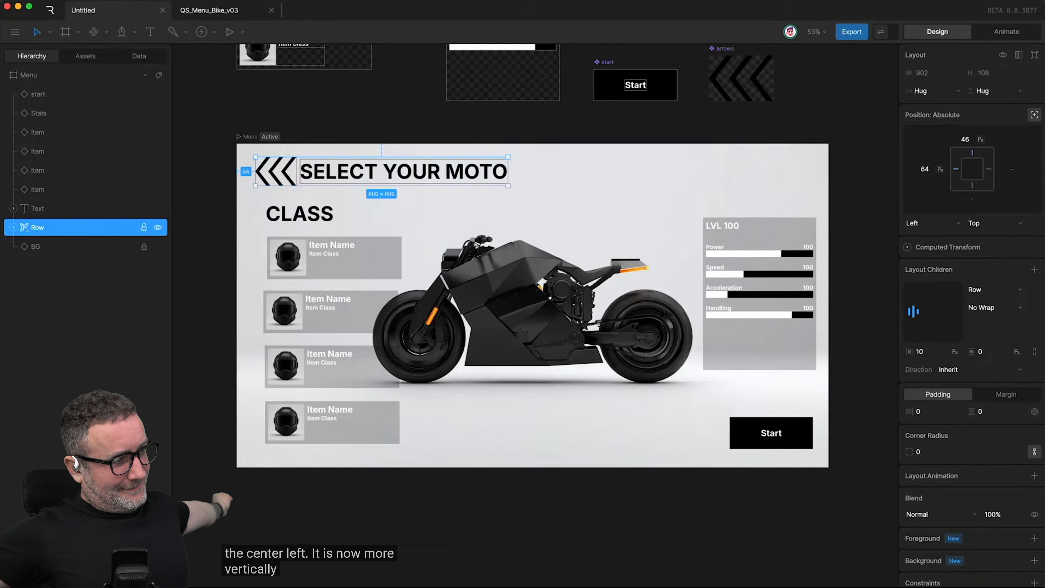
mouse_move(499, 331)
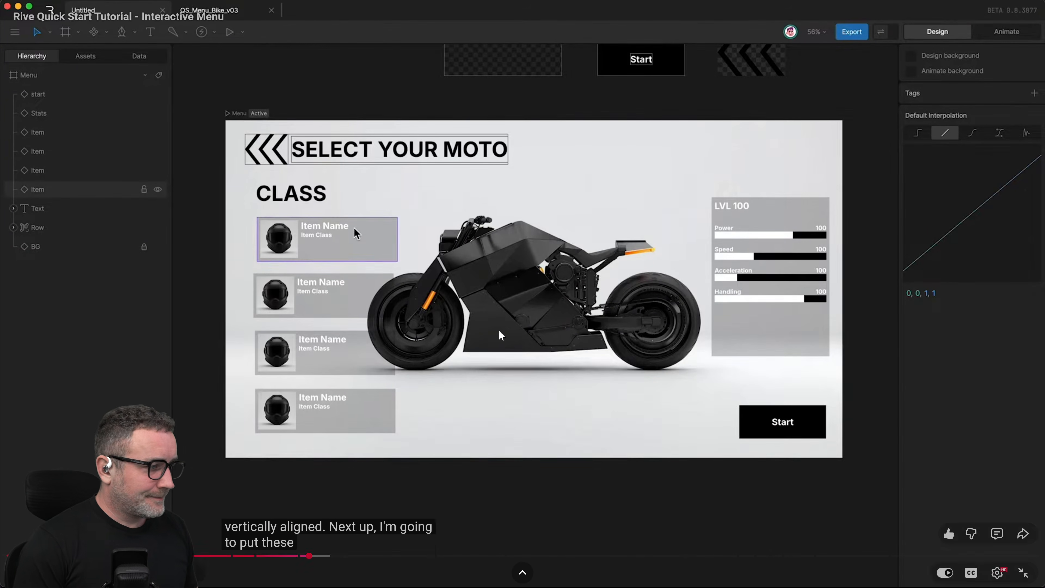
left_click(50, 139)
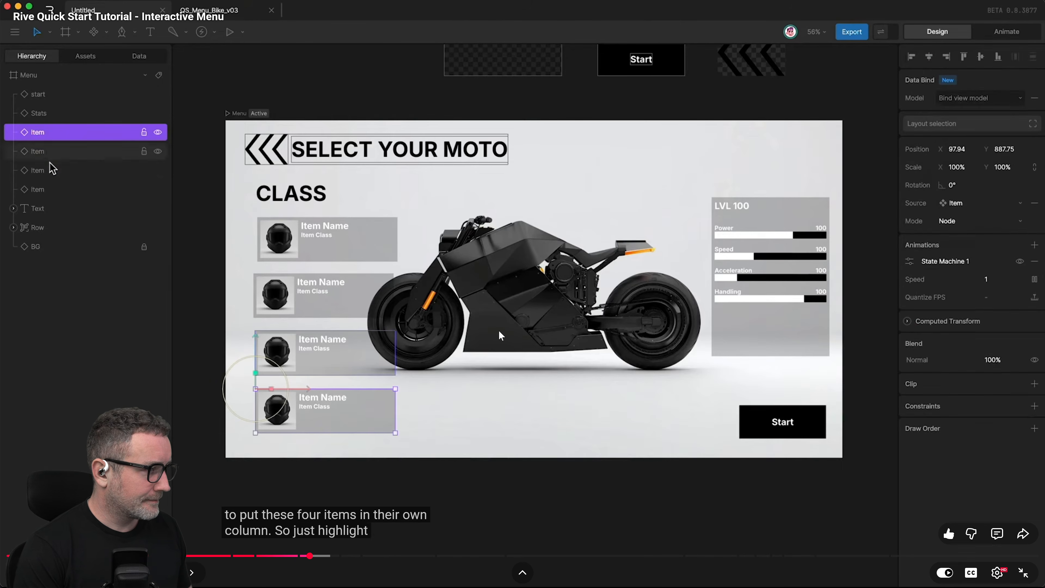
left_click(51, 188, "shift")
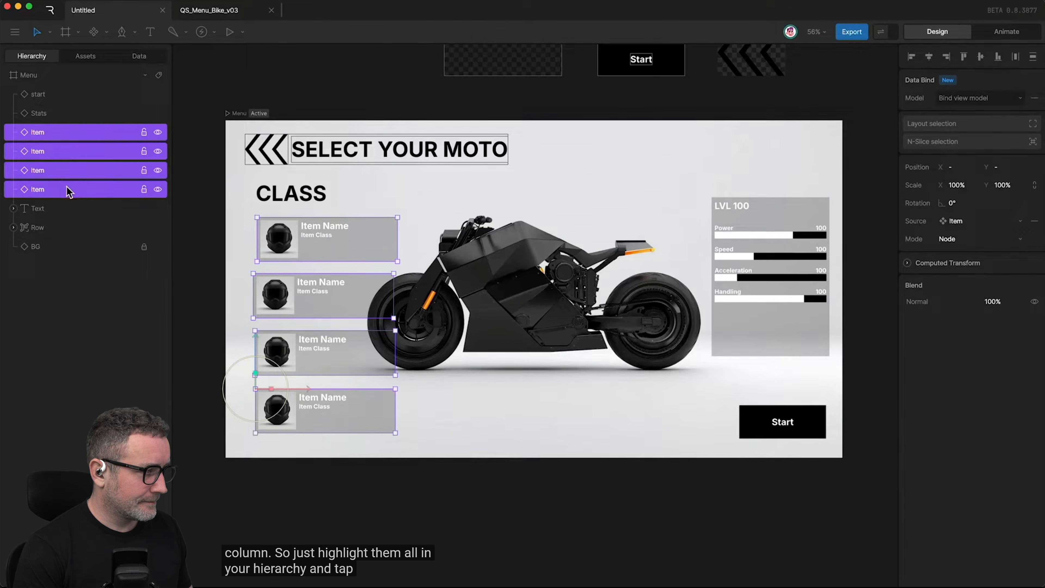
key("shift+l")
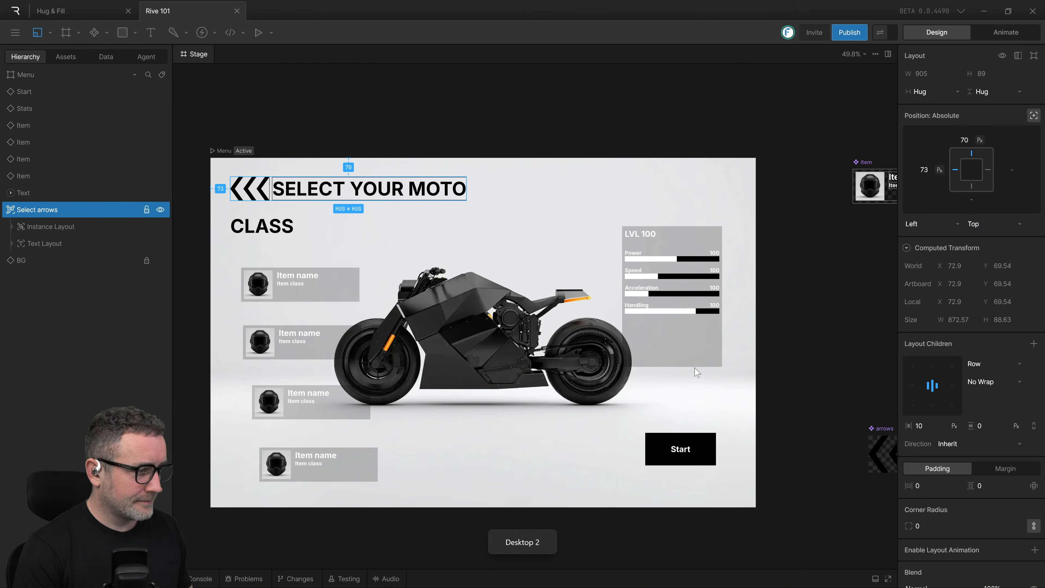
Step: Wrap the four Item components in a column layout and set its vertical gap to 20 px
left_click(45, 125)
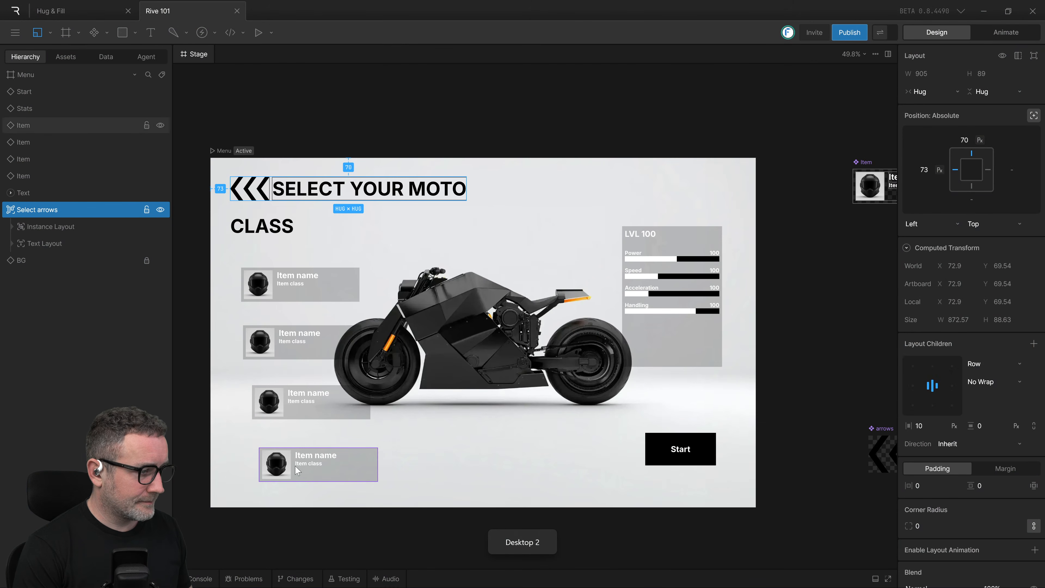
left_click(40, 177, "shift")
key("shift+a")
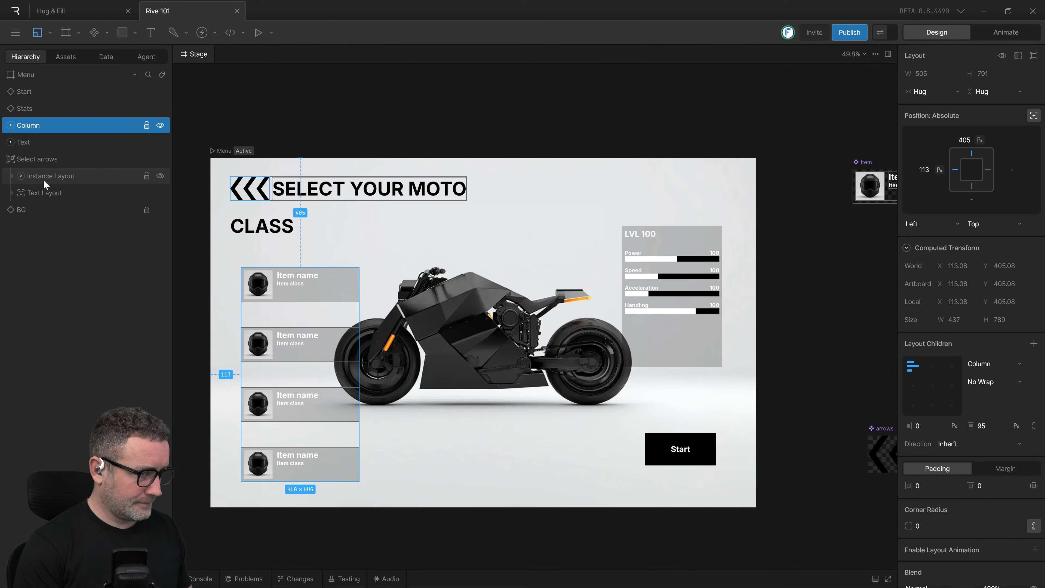
left_click(981, 425)
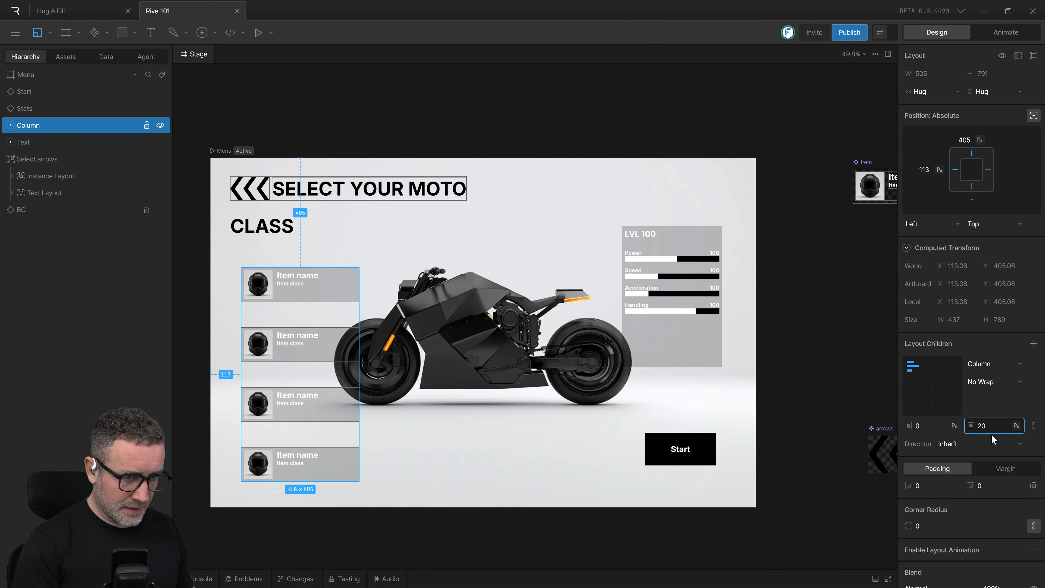
key("Return")
Step: Switch back to the tutorial video and watch how the stats panel and Start button are put in their own column
key("alt+Tab")
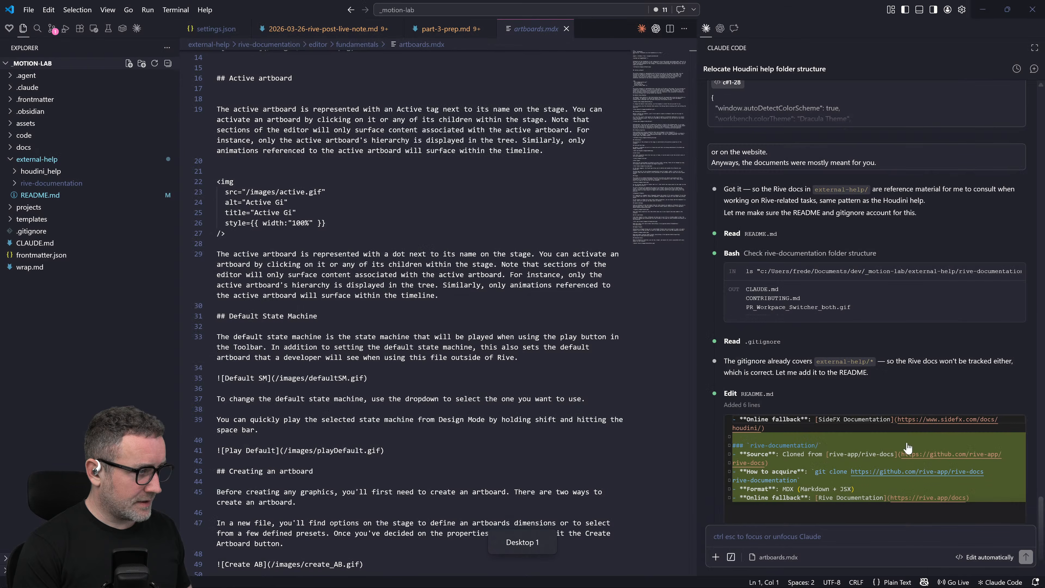
key("ctrl+super+Left")
left_click(751, 402)
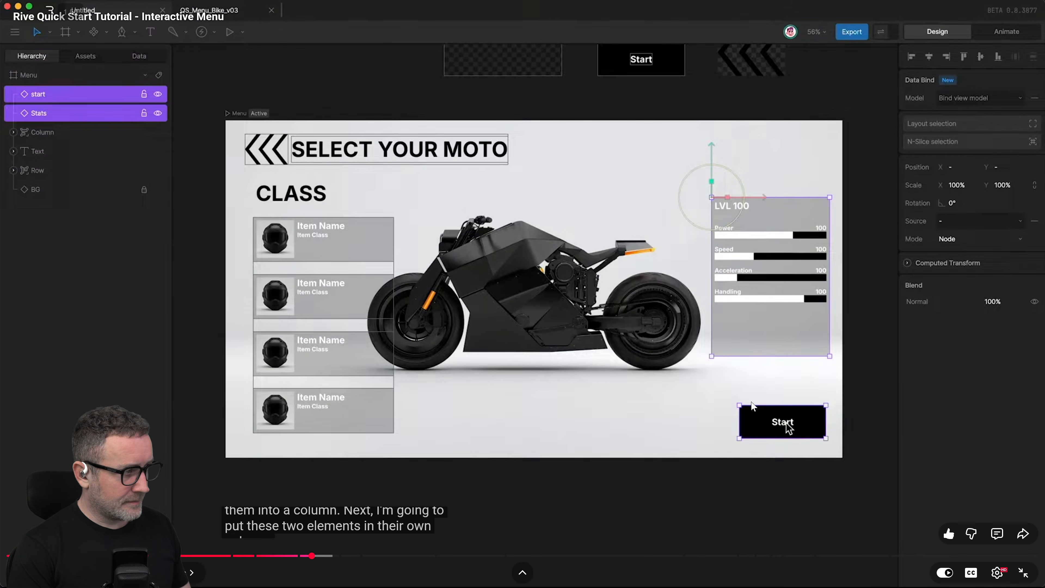
left_click(752, 405)
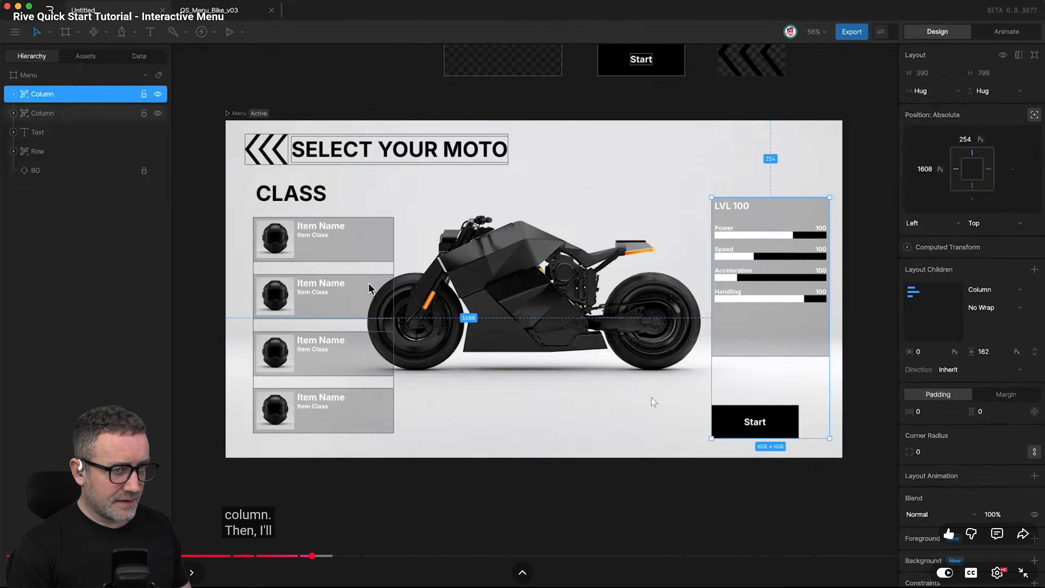
Step: Close the code editor window and switch back to the Rive 101 file
key("alt+Tab")
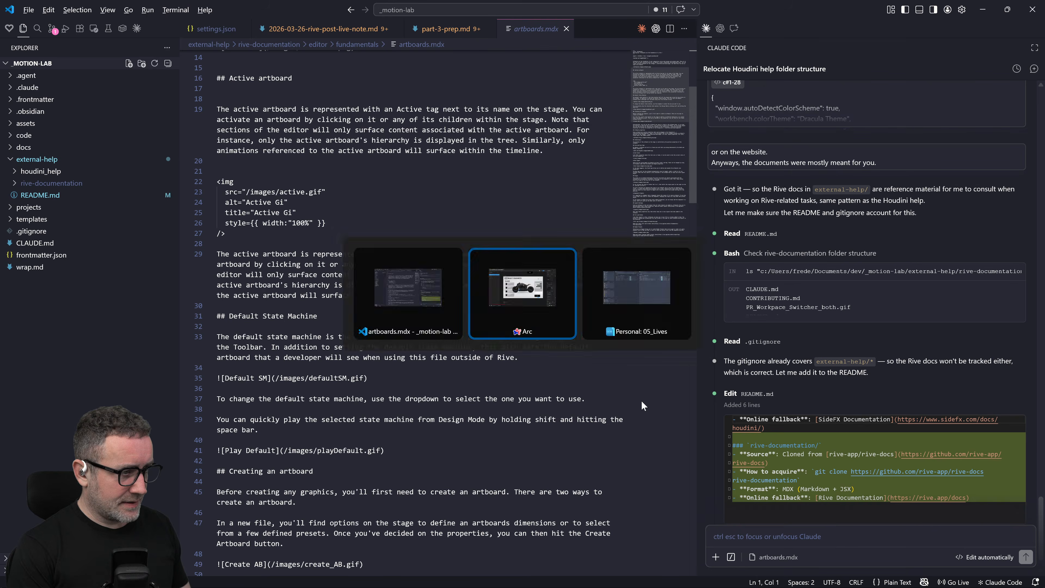
key("alt+Tab")
key("alt+Tab")
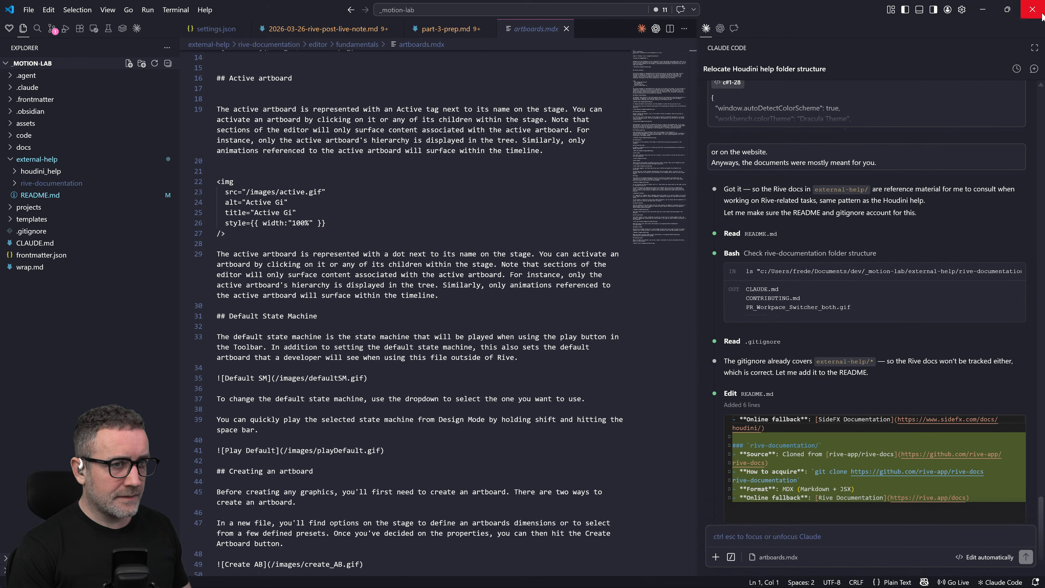
left_click(1032, 9)
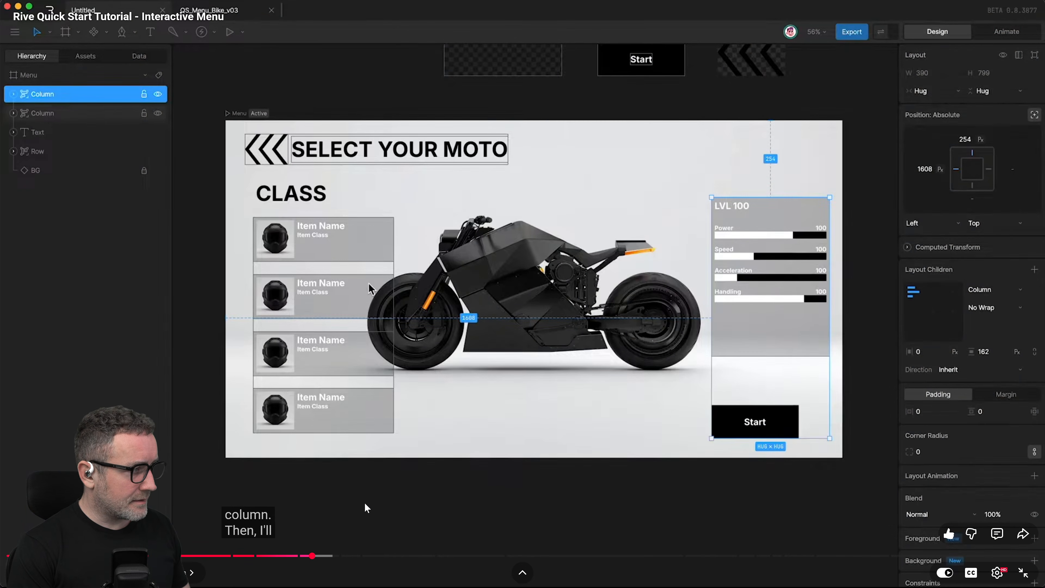
key("ctrl+super+Right")
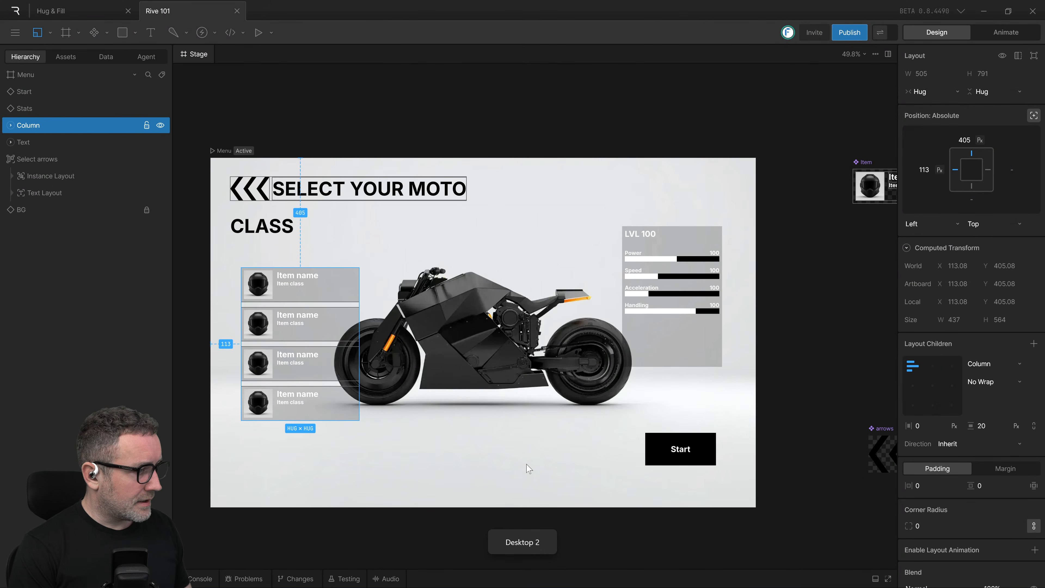
Step: Wrap the Stats and Start components in a column layout and align its children to the top right
left_click(661, 355)
left_click(687, 442, "shift")
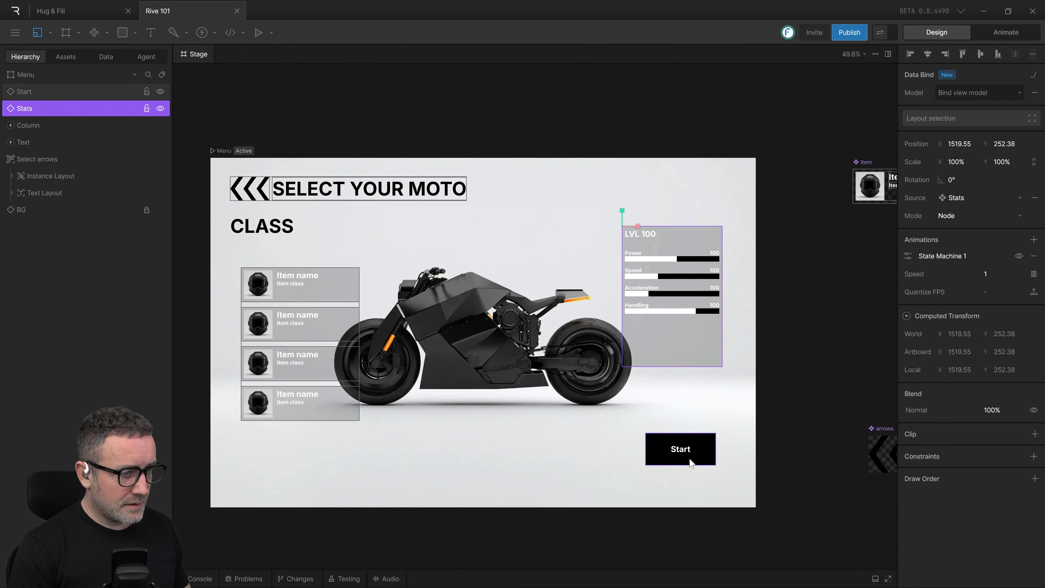
key("ctrl+shift+l")
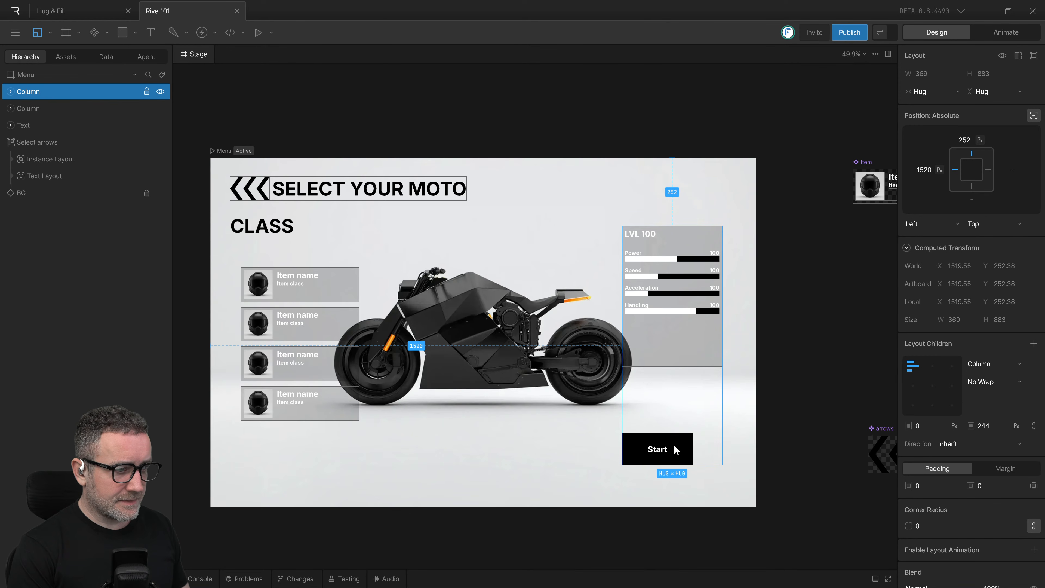
left_click(954, 366)
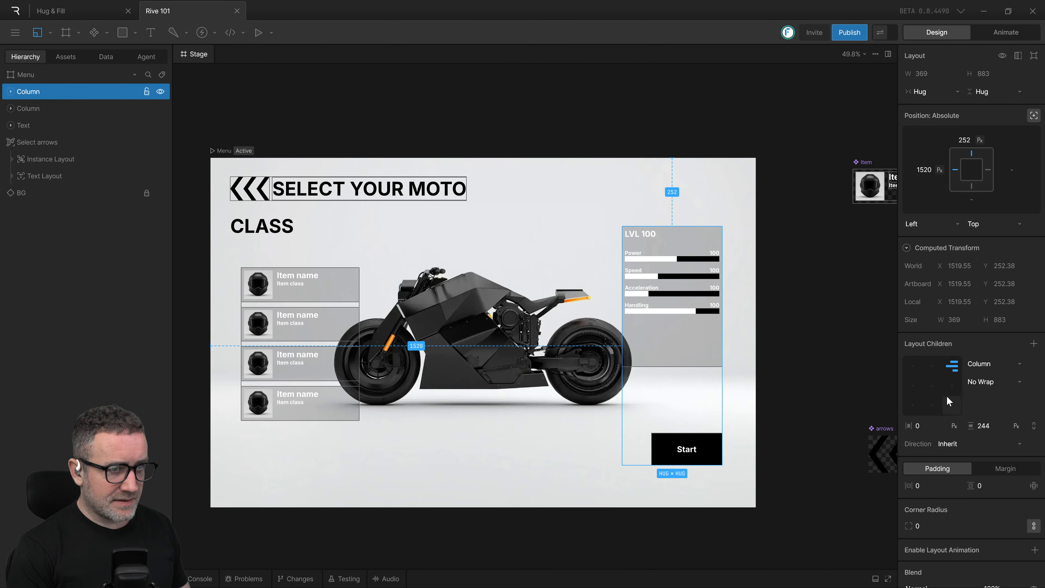
Step: Expand the new column, try a height of 355 on the Start button's instance layout, and undo it
left_click(10, 92)
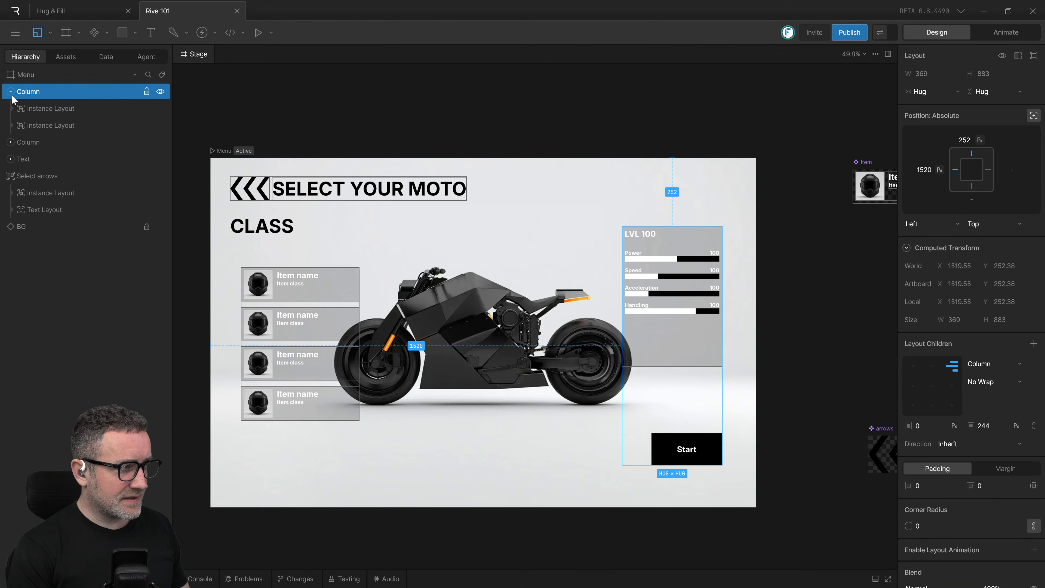
left_click(62, 124)
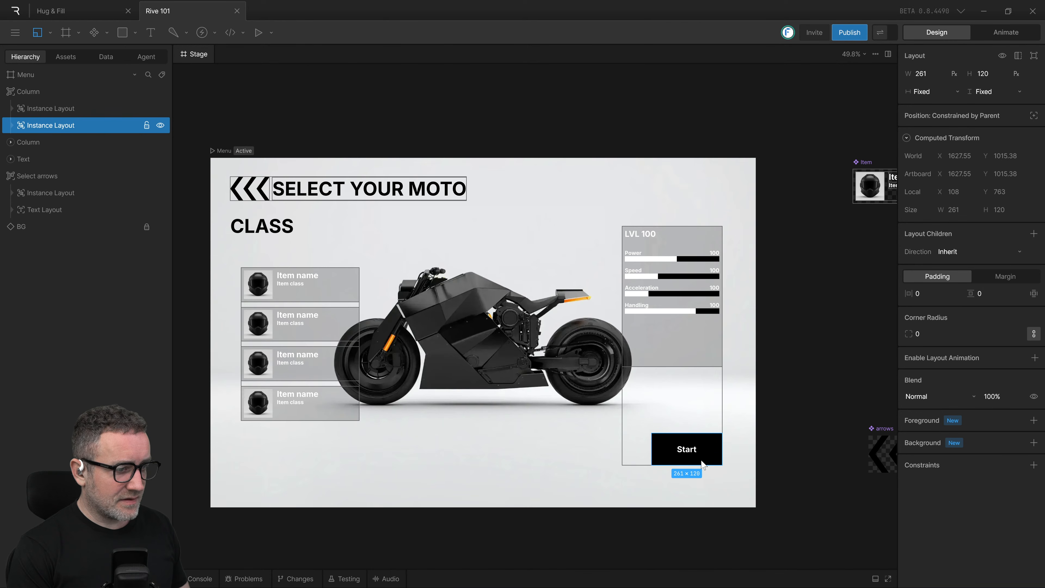
left_click(984, 73)
type("430")
key("Return")
left_click_drag(988, 56, 987, 61)
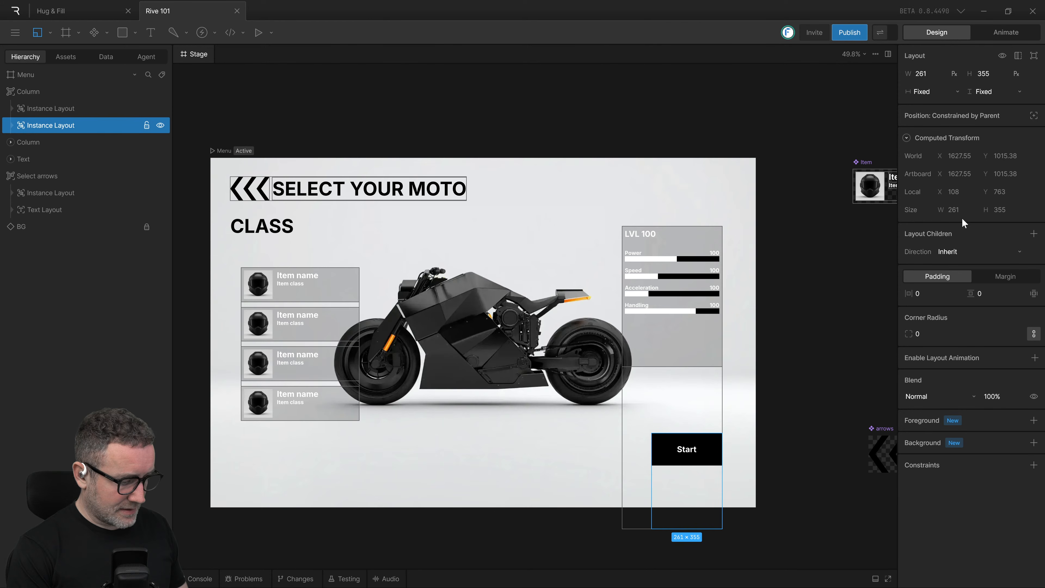
key("ctrl+z")
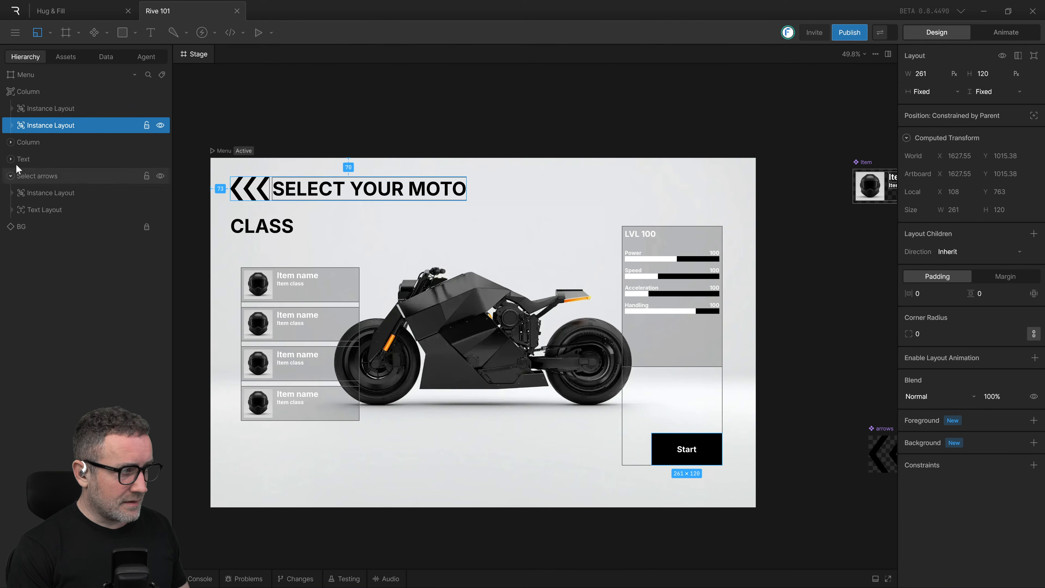
Step: Rename the instance layout holding the Start button as "Start"
left_click(55, 114)
left_click(55, 123)
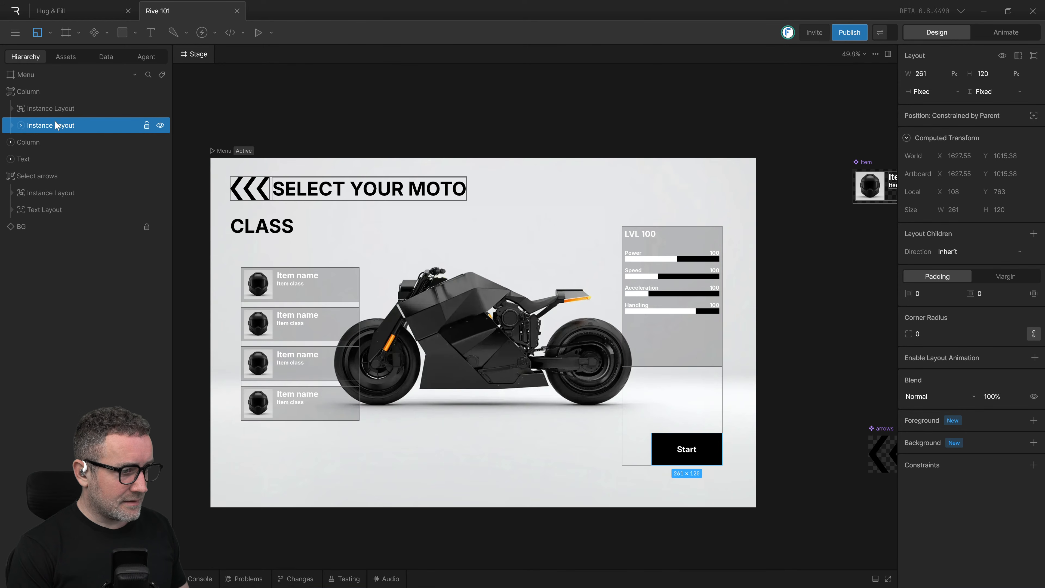
double_click(54, 124)
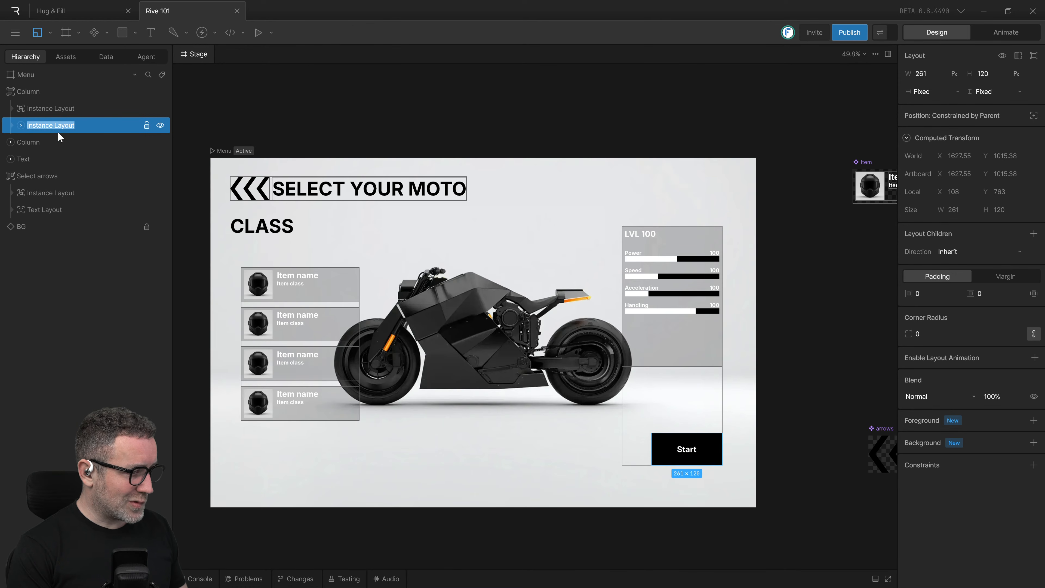
type("Stasr")
key("BackSpace")
key("BackSpace")
type("rt")
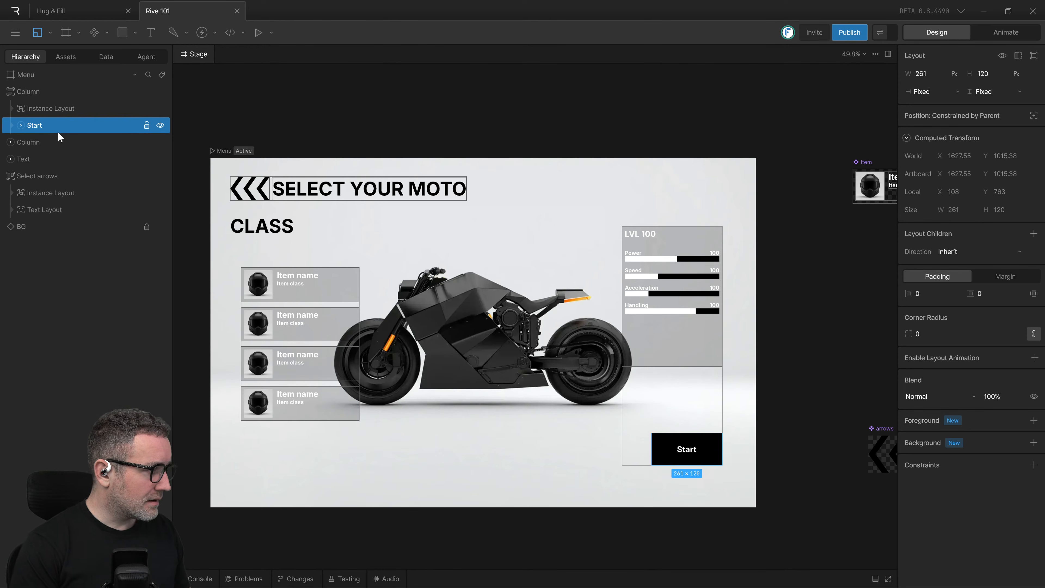
Step: Rename the instance layout holding the LVL 100 stats panel as "Scores"
double_click(33, 109)
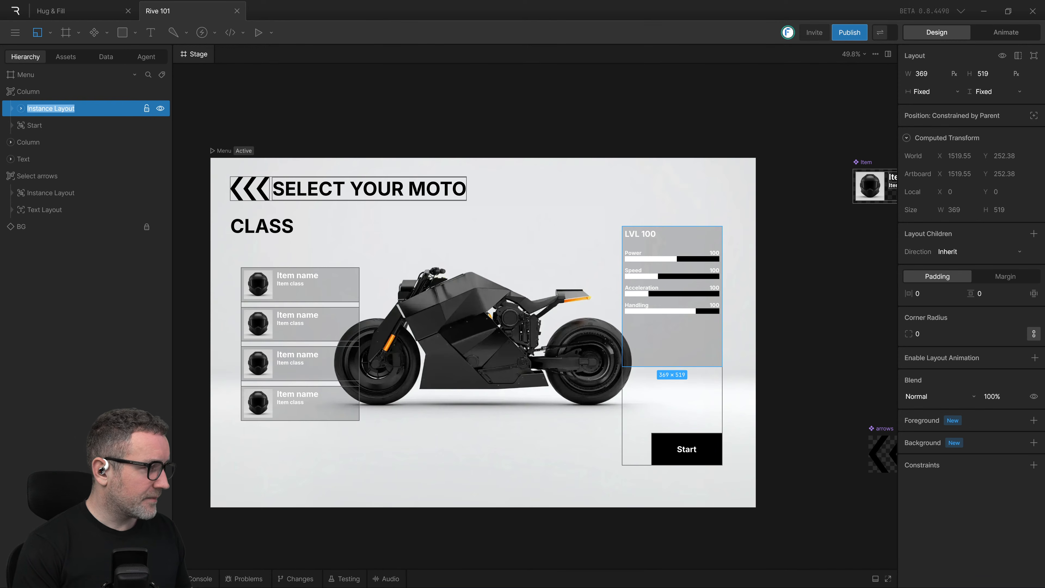
type("Stats")
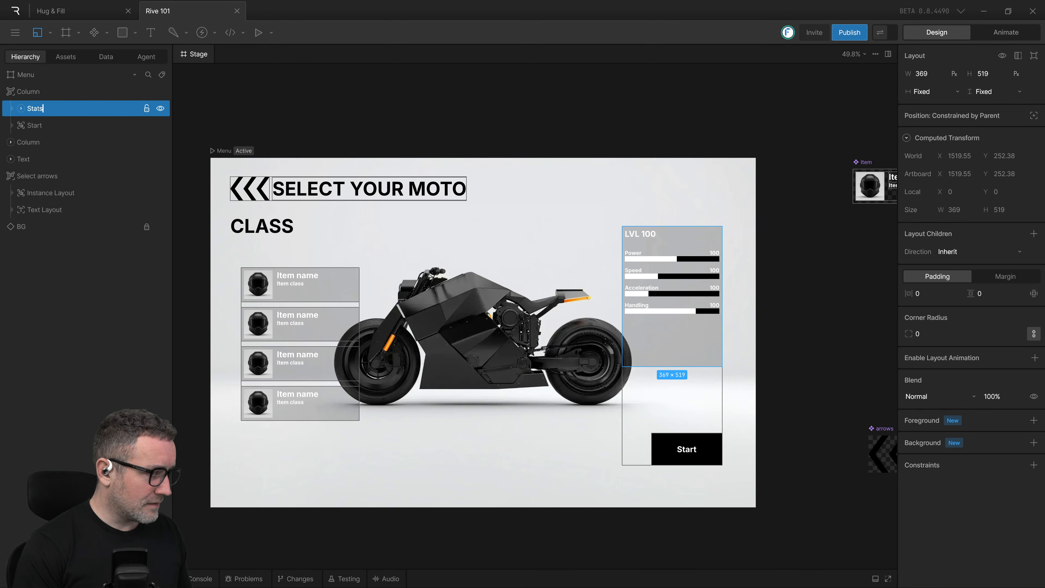
key("BackSpace")
key("BackSpace")
key("BackSpace")
key("BackSpace")
key("BackSpace")
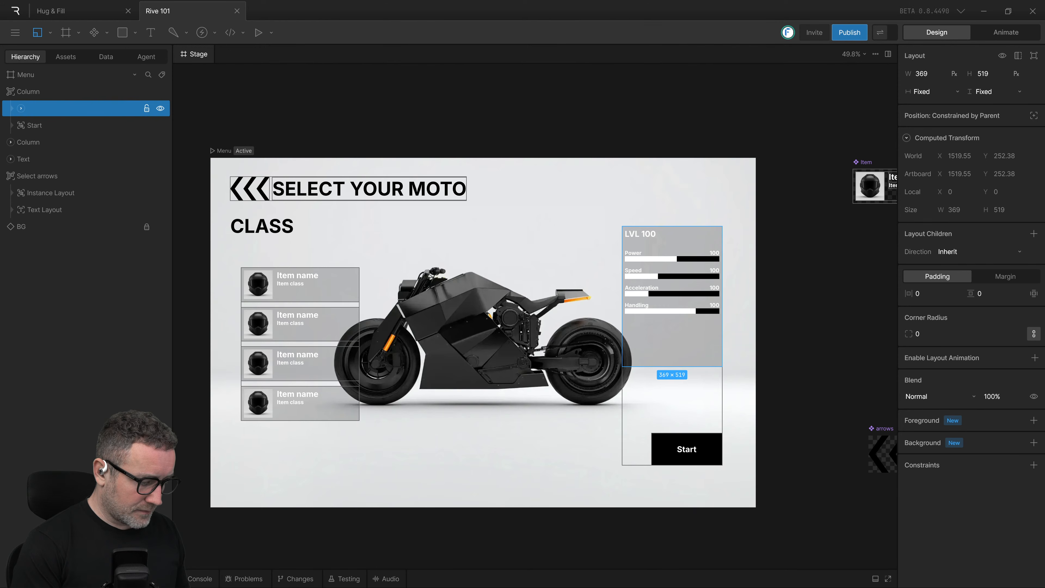
type("Descrit")
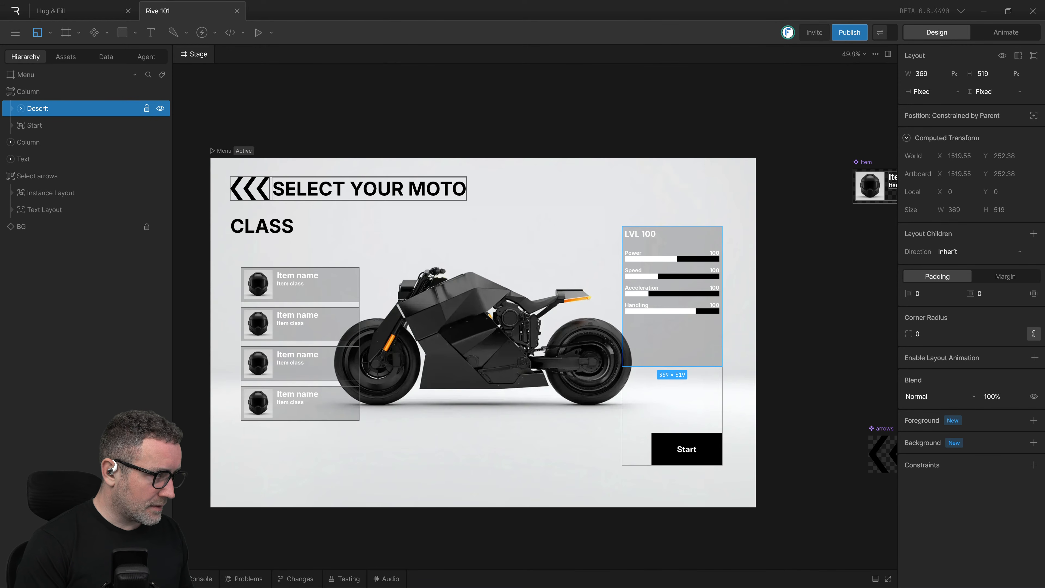
key("BackSpace")
key("BackSpace")
key("BackSpace")
key("BackSpace")
key("BackSpace")
key("BackSpace")
type("Sc")
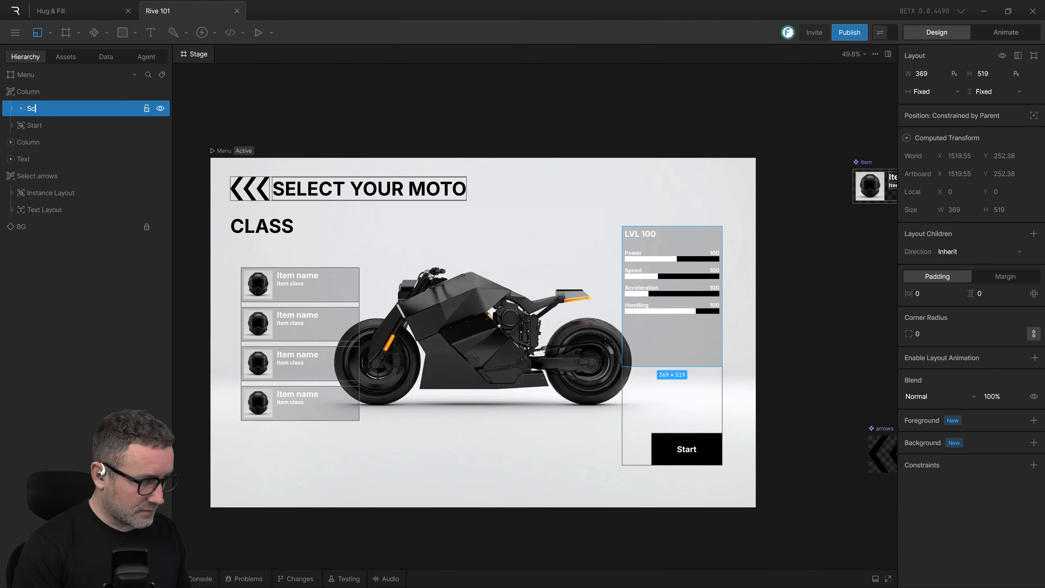
type("ores")
key("Return")
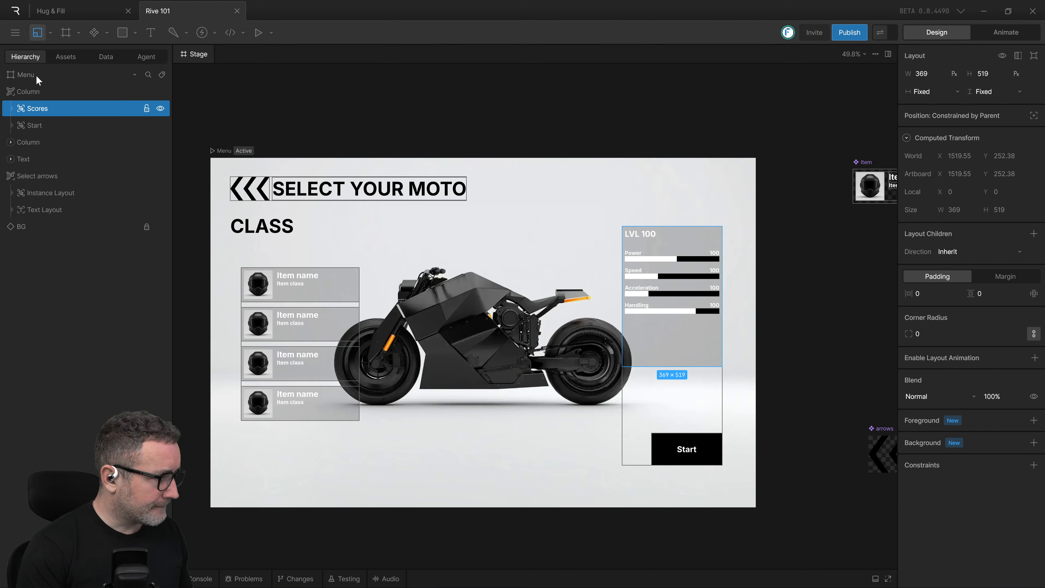
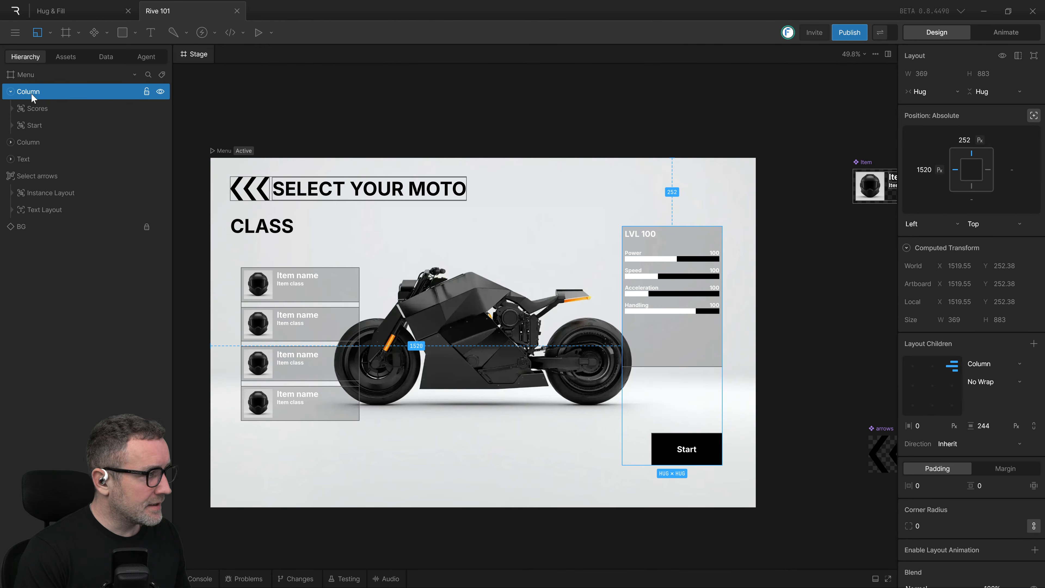
Step: Rename the column holding Scores and Start as "Right", and the column of item cards as "Items"
type("Right")
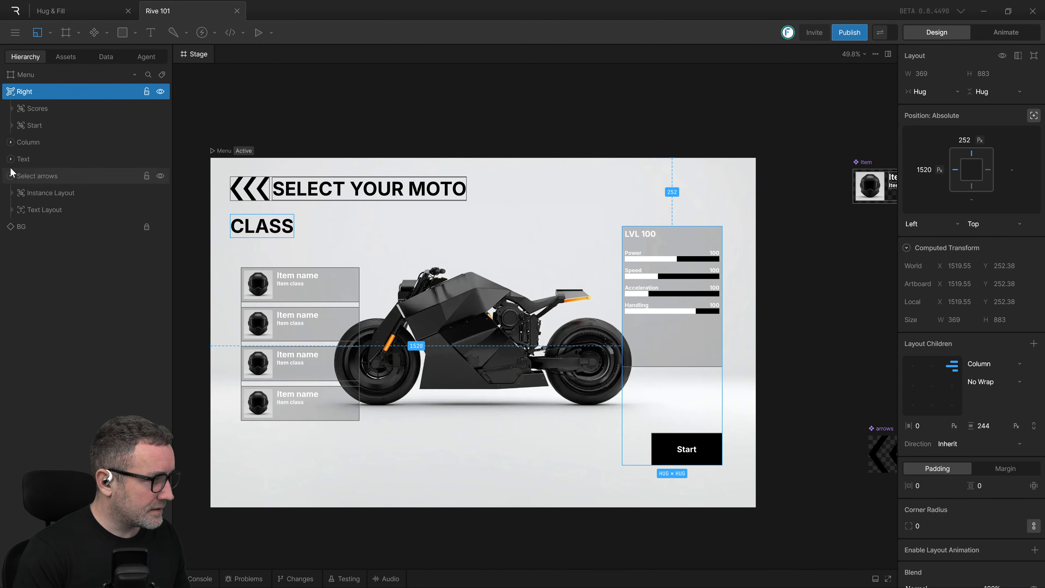
left_click(29, 160)
left_click(32, 144)
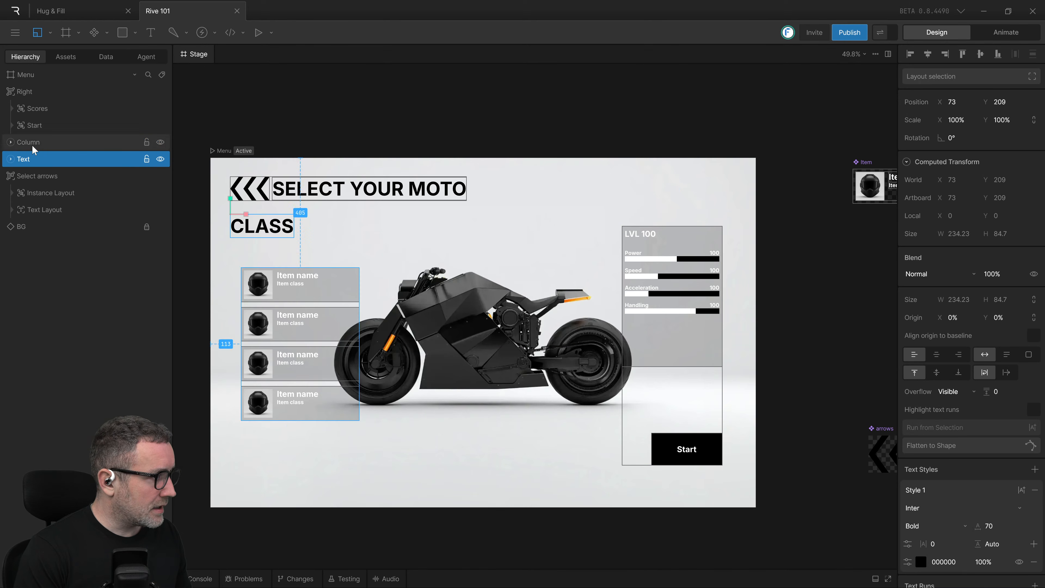
double_click(32, 143)
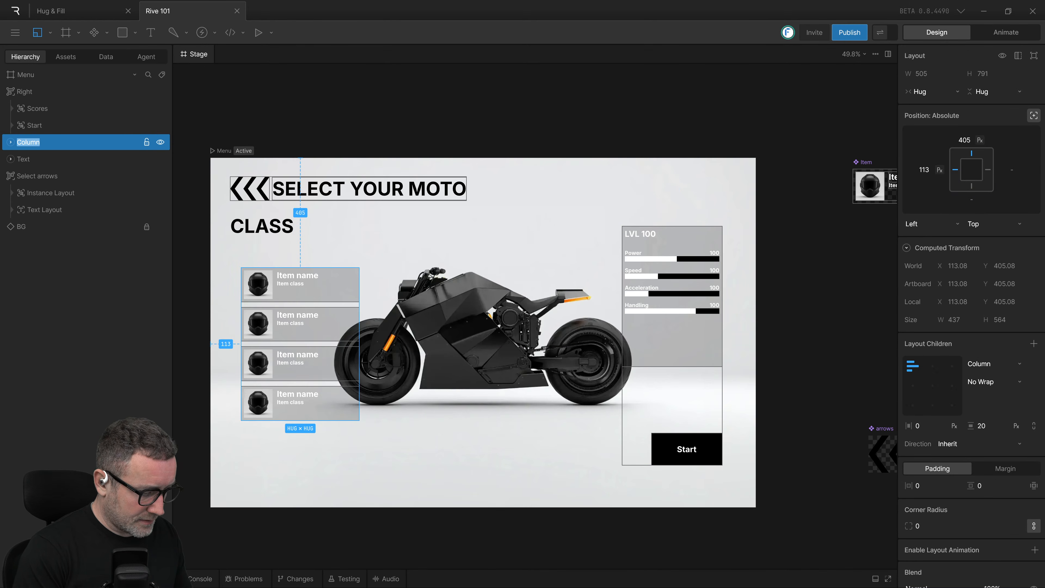
type("Items")
key("Return")
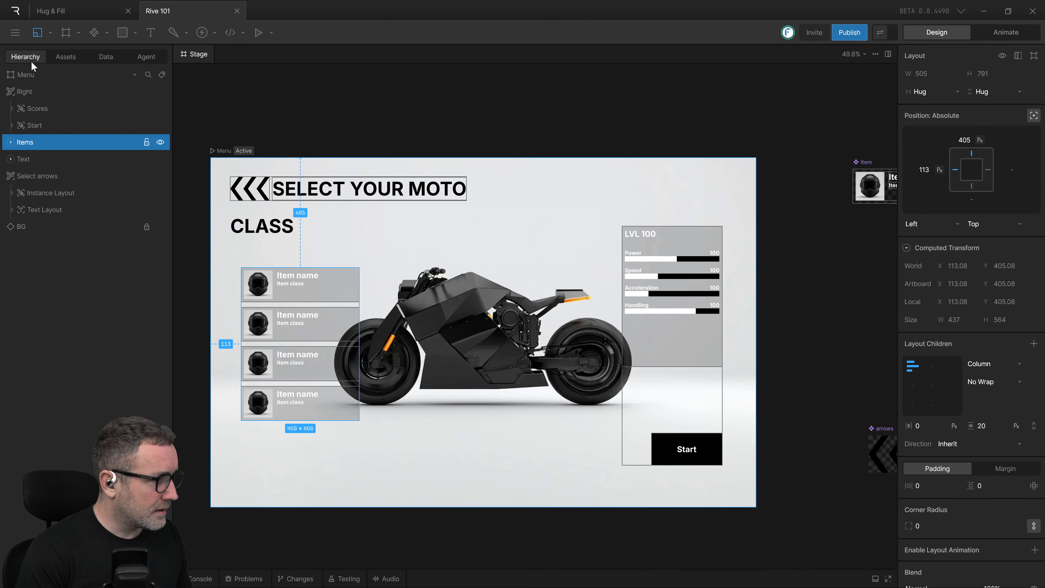
Step: Wrap the Right and Items layouts together in a row layout and name it "central"
left_click(12, 91)
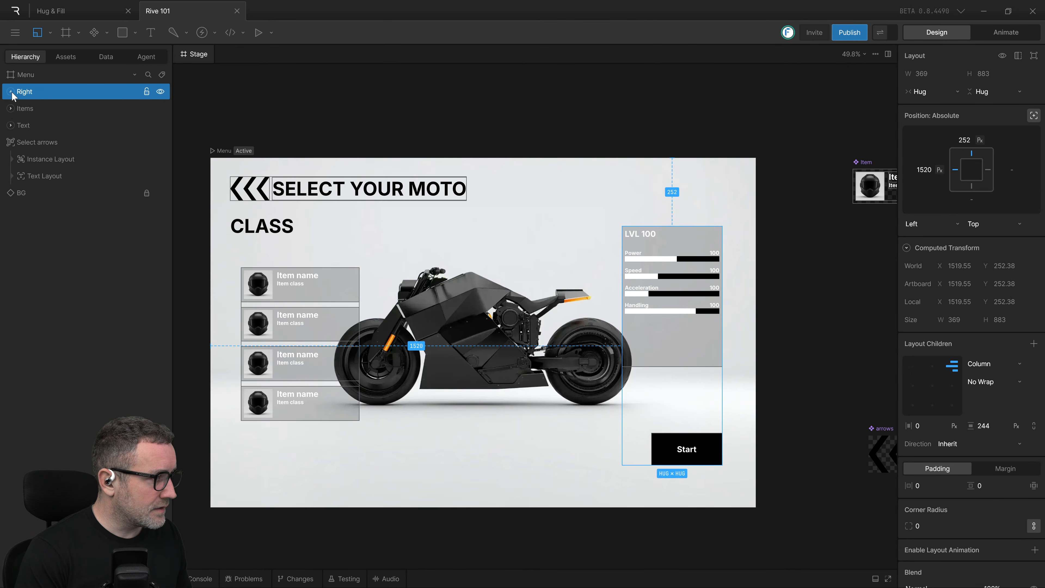
left_click(24, 108, "shift")
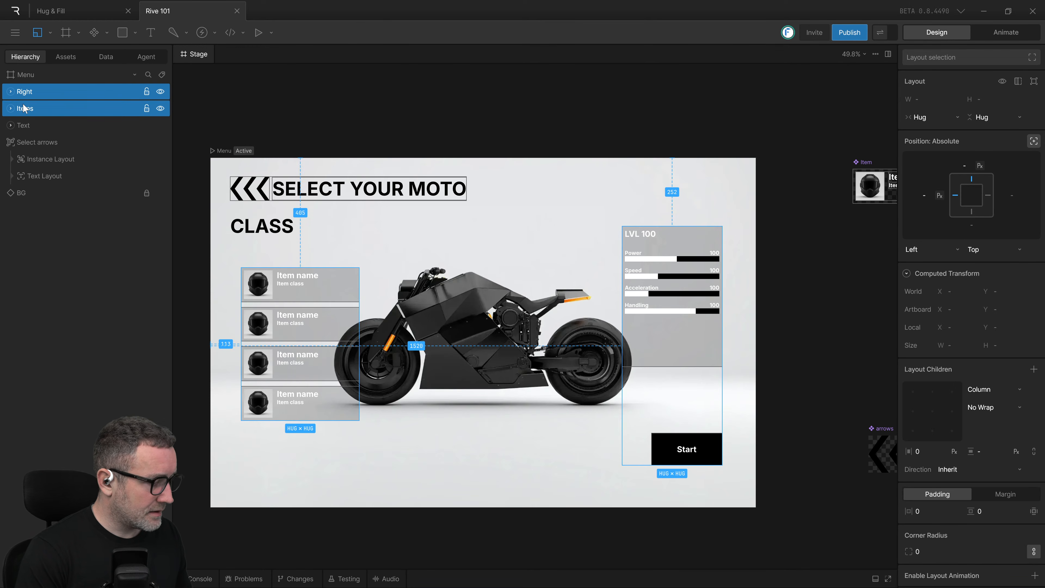
key("shift+a")
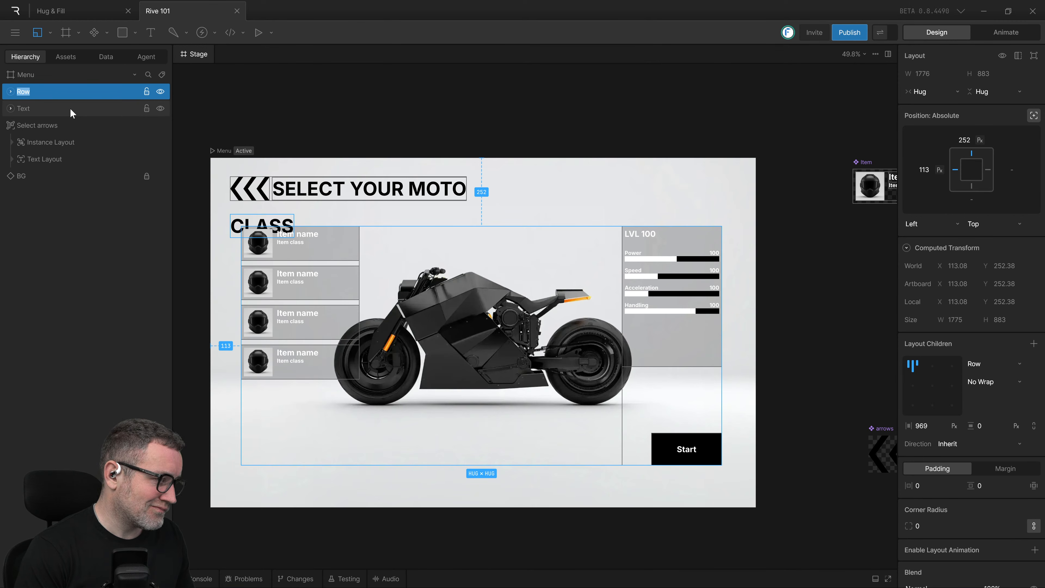
type("cemtral")
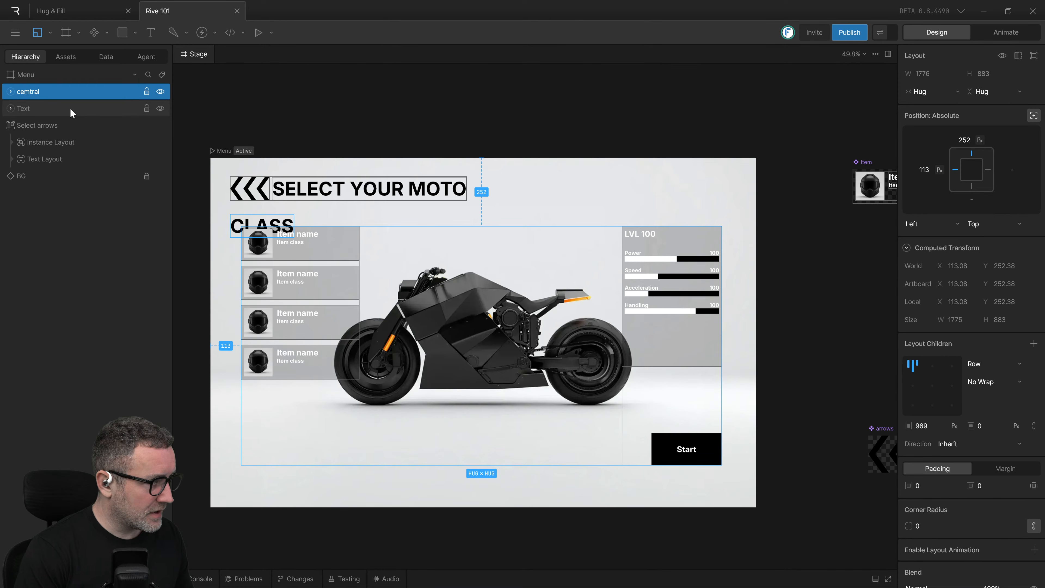
double_click(26, 92)
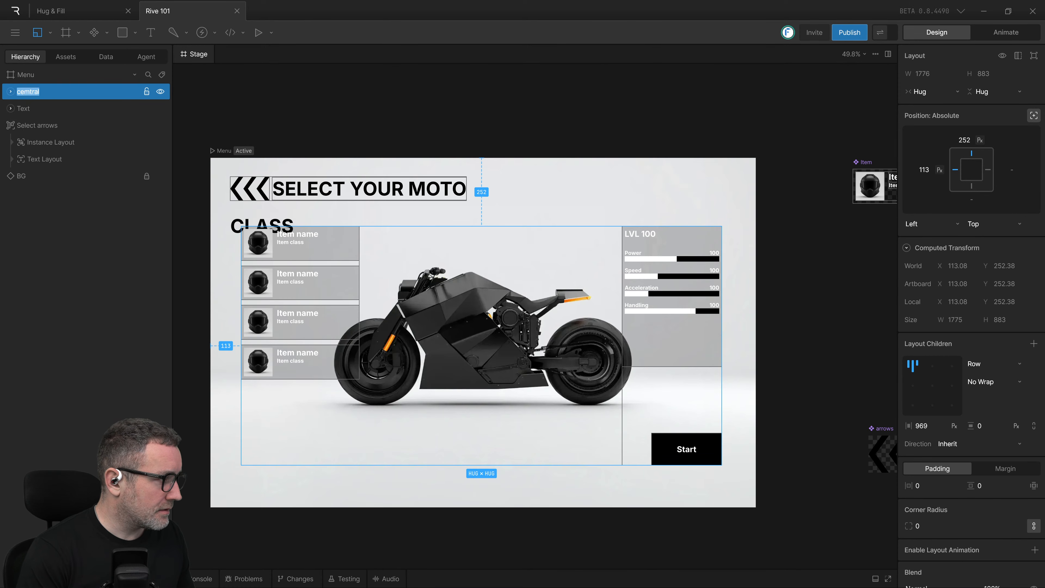
left_click(30, 92)
key("BackSpace")
type("n")
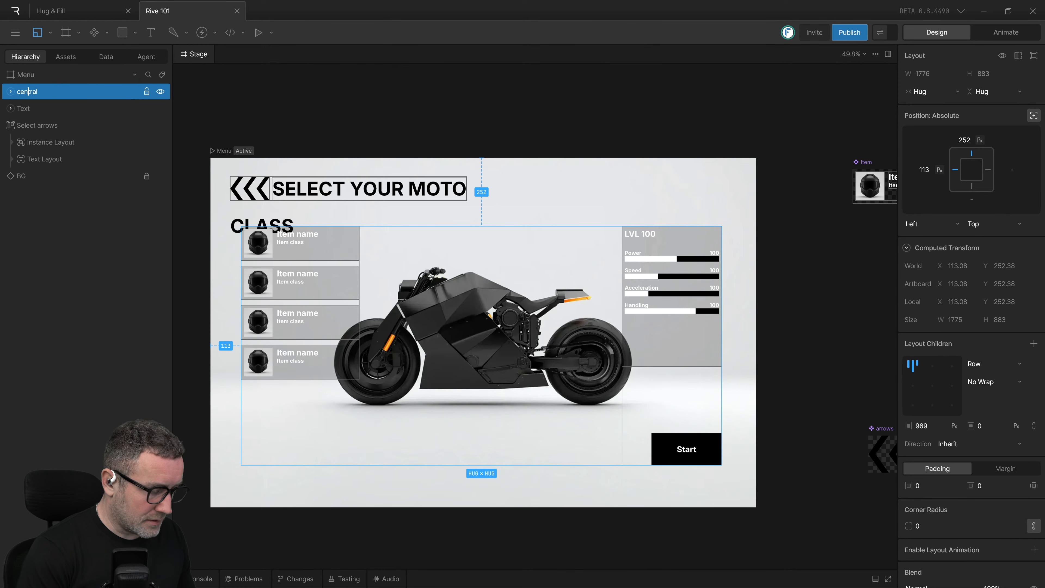
Step: Wrap the central layout, the CLASS text and the Select arrows row in a column layout named "comp"
left_click(20, 109)
left_click(30, 92, "shift")
left_click(32, 125, "shift")
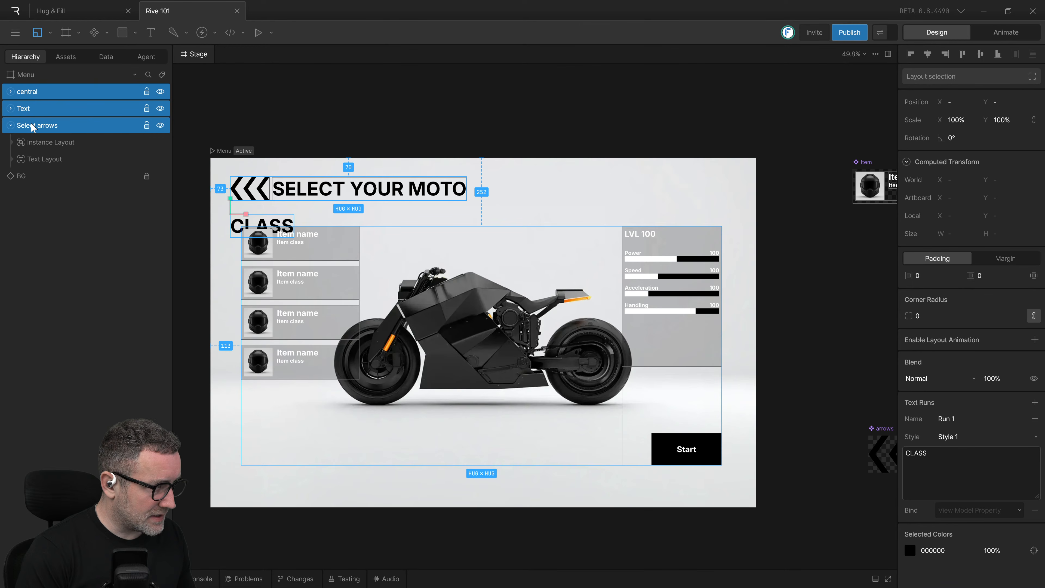
key("ctrl+shift+l")
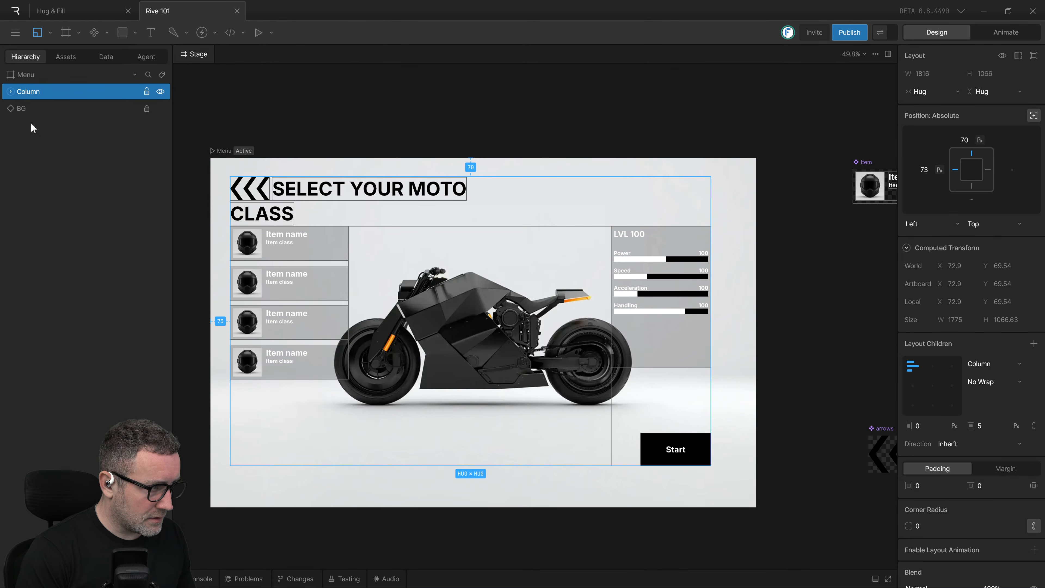
double_click(31, 93)
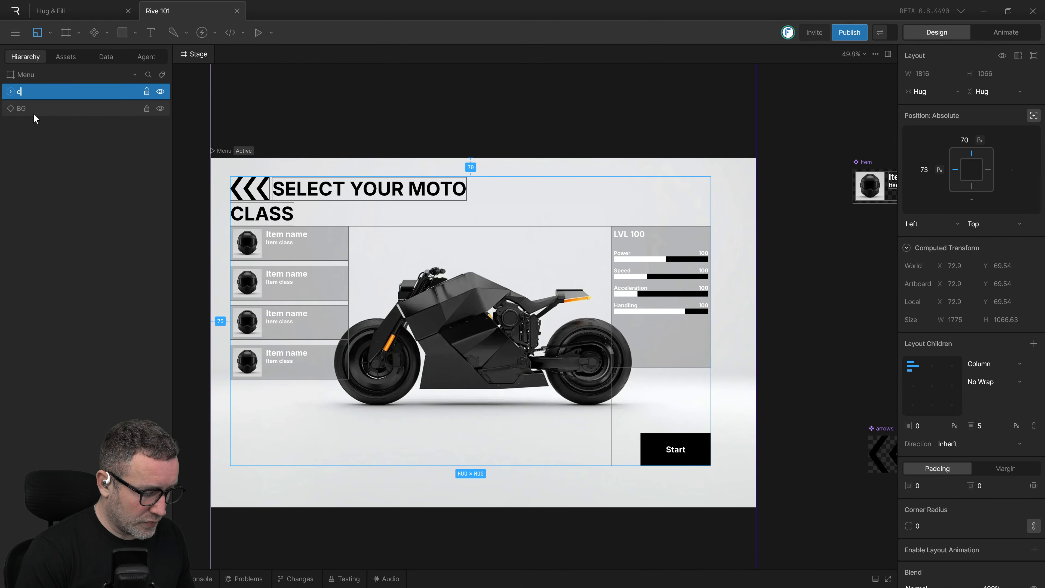
key("Return")
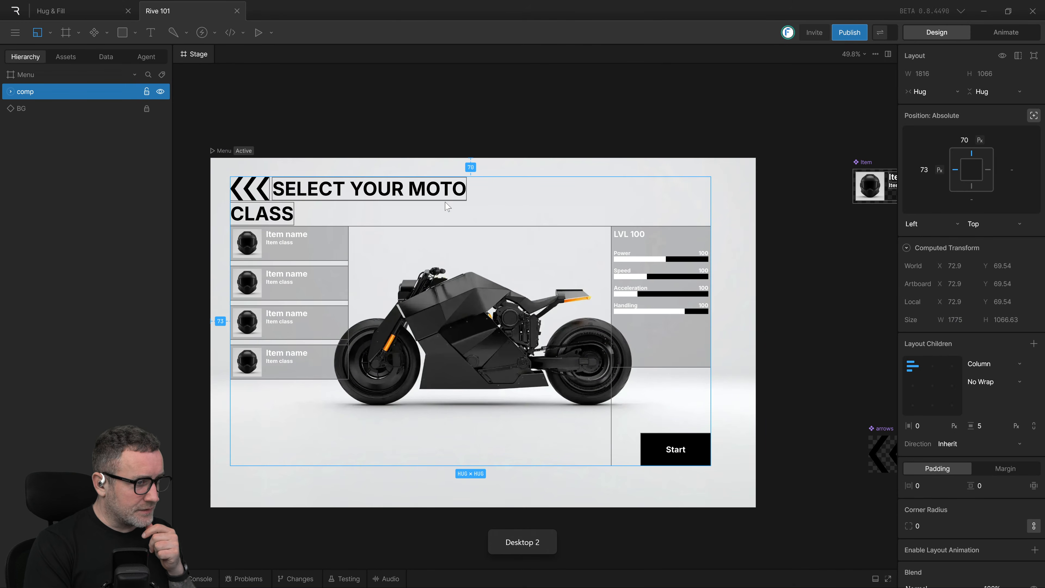
left_click(46, 75)
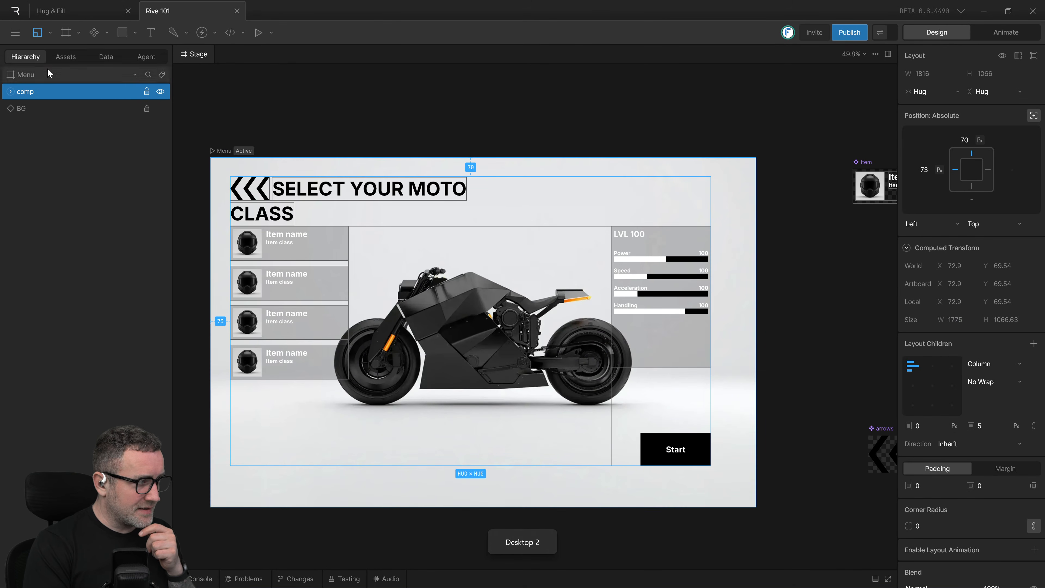
scroll(662, 520, "down", 2)
left_click_drag(652, 530, 760, 458)
scroll(634, 407, "down", 3)
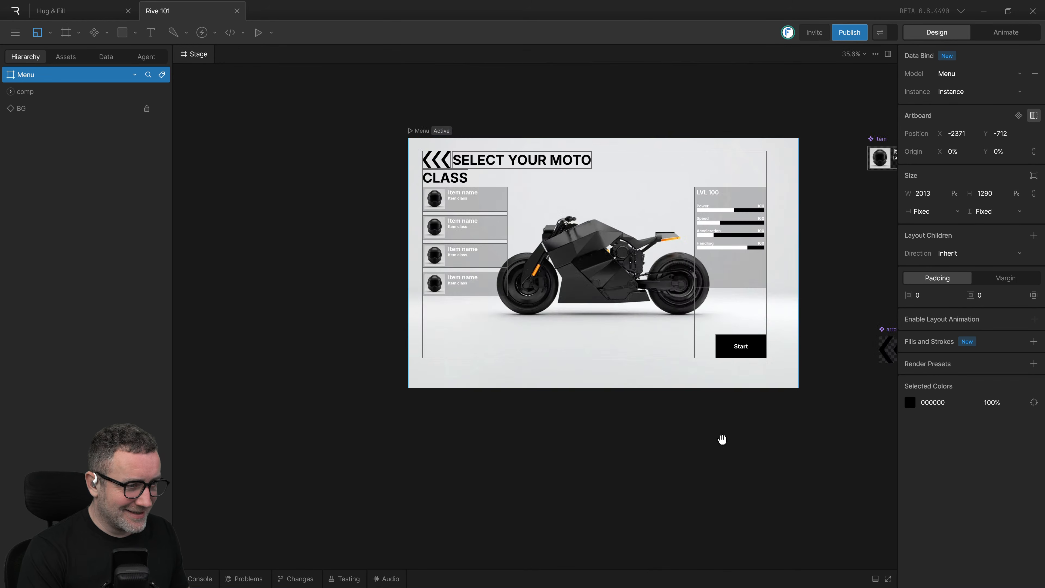
left_click(728, 402)
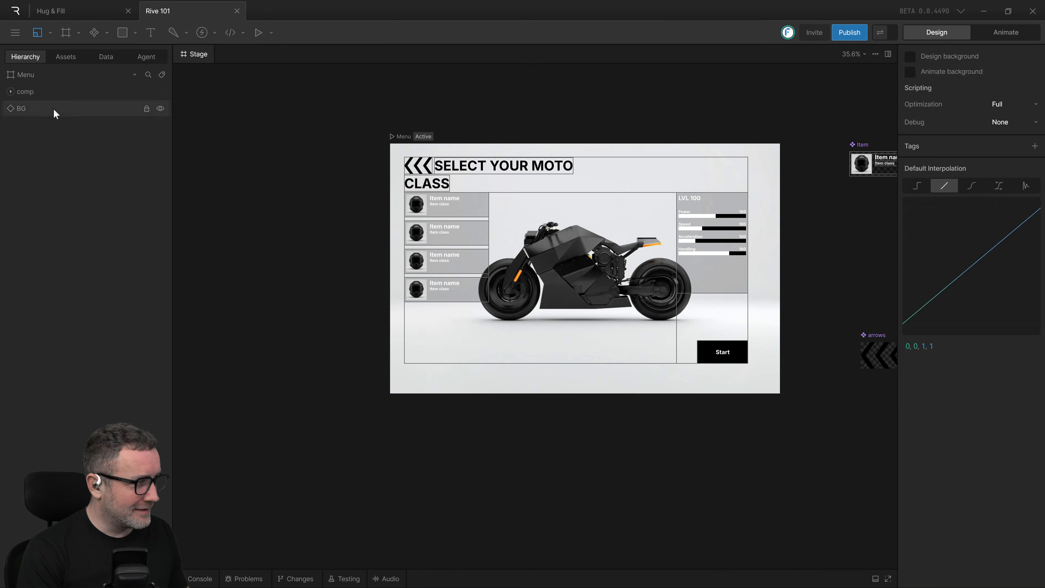
left_click(53, 74)
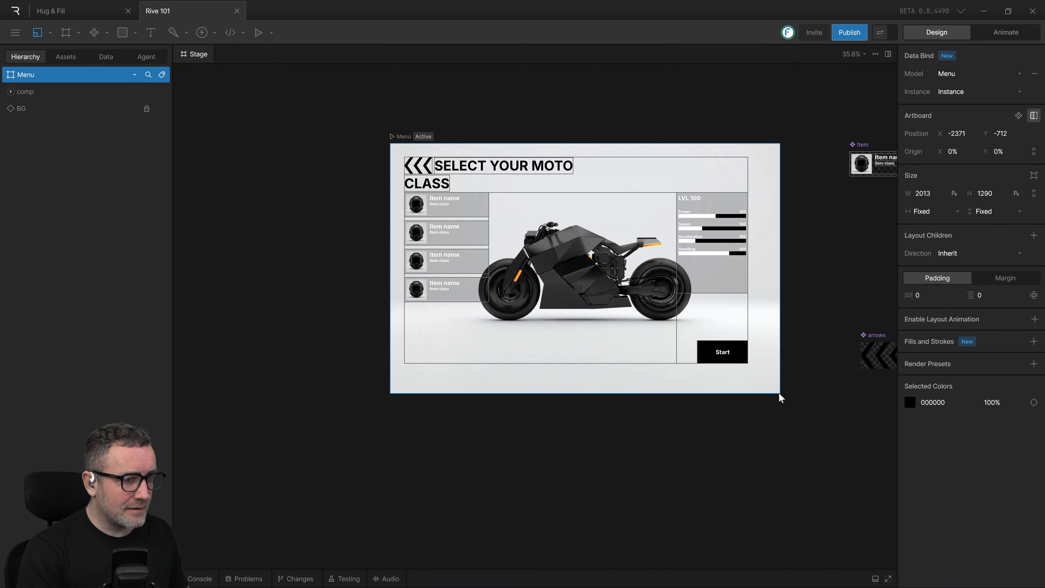
left_click_drag(784, 401, 676, 411)
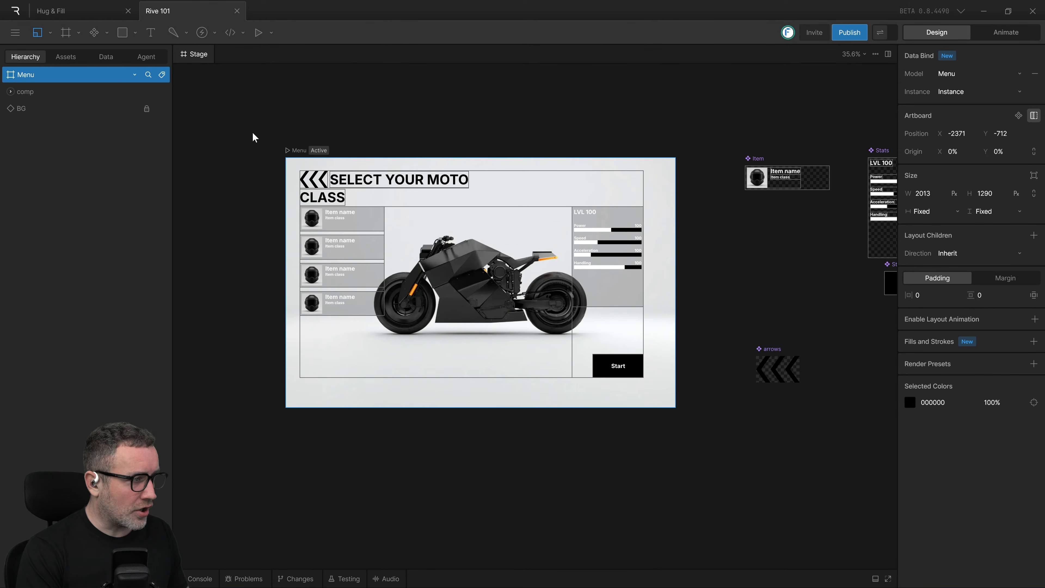
left_click(696, 109)
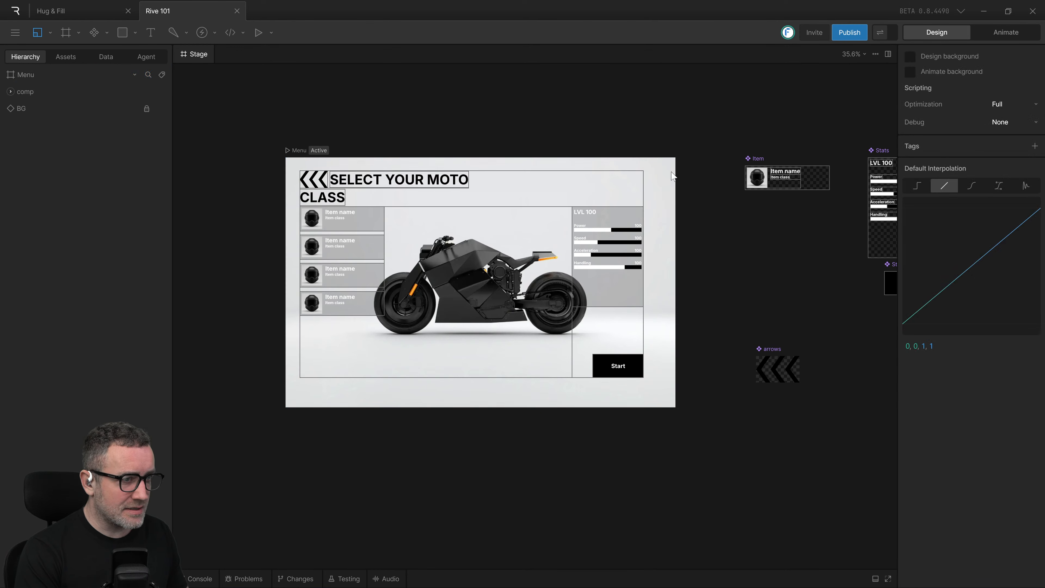
Step: Select the Menu artboard, activate the Select tool, and show the list of selection and transform tools
left_click(28, 75)
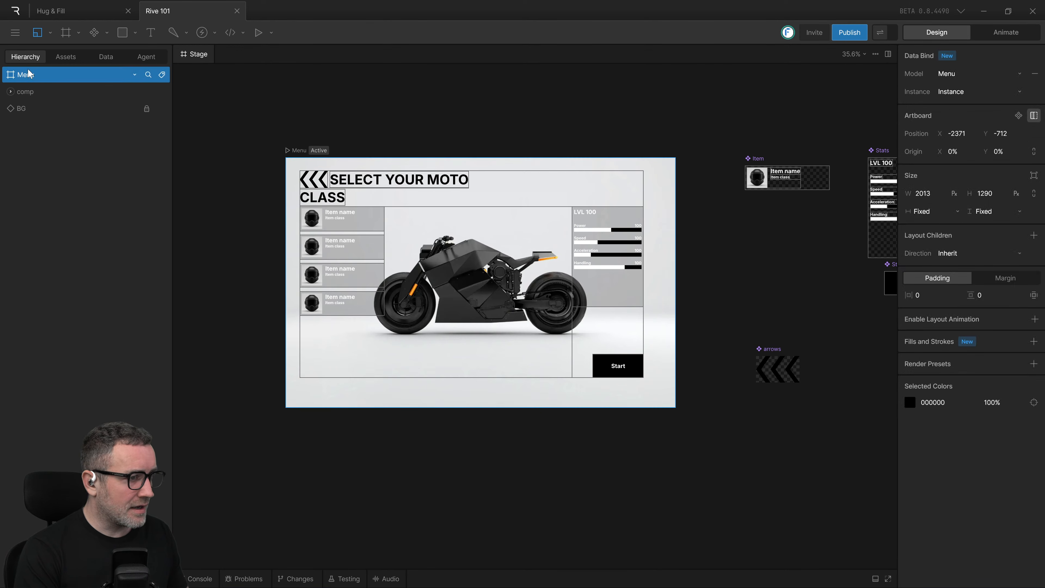
scroll(658, 413, "up", 1)
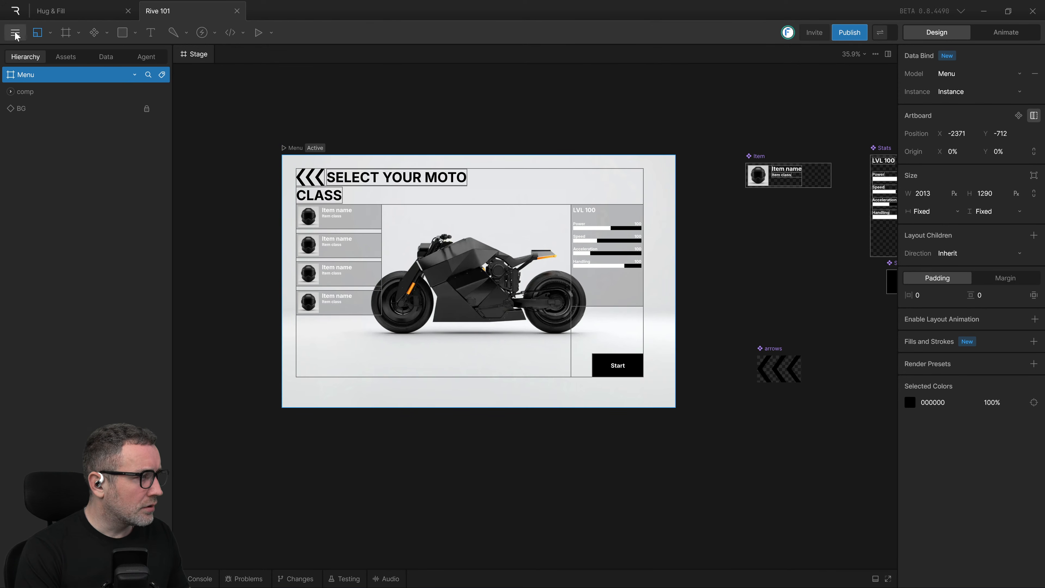
left_click(50, 34)
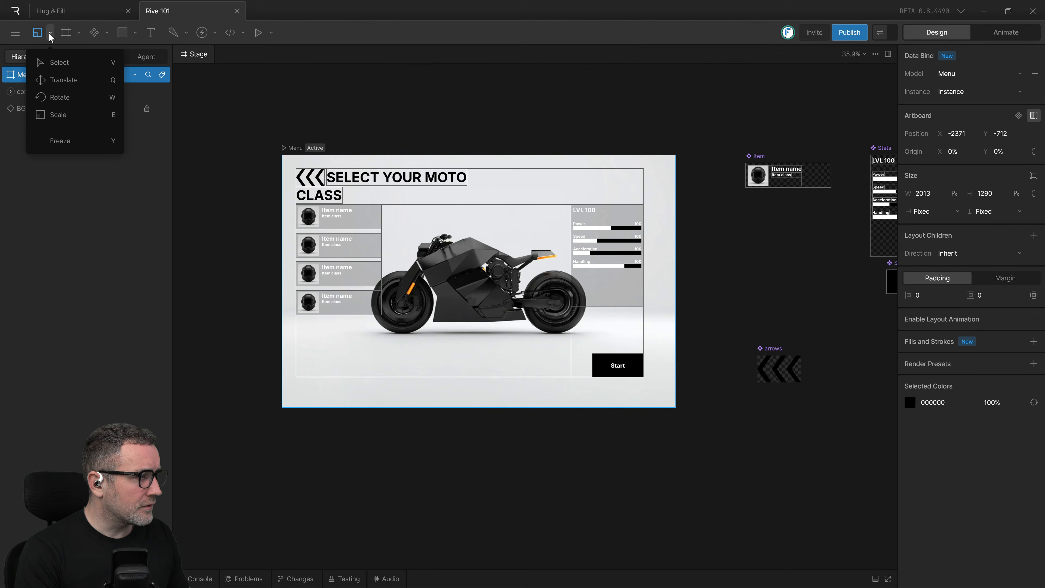
left_click(53, 64)
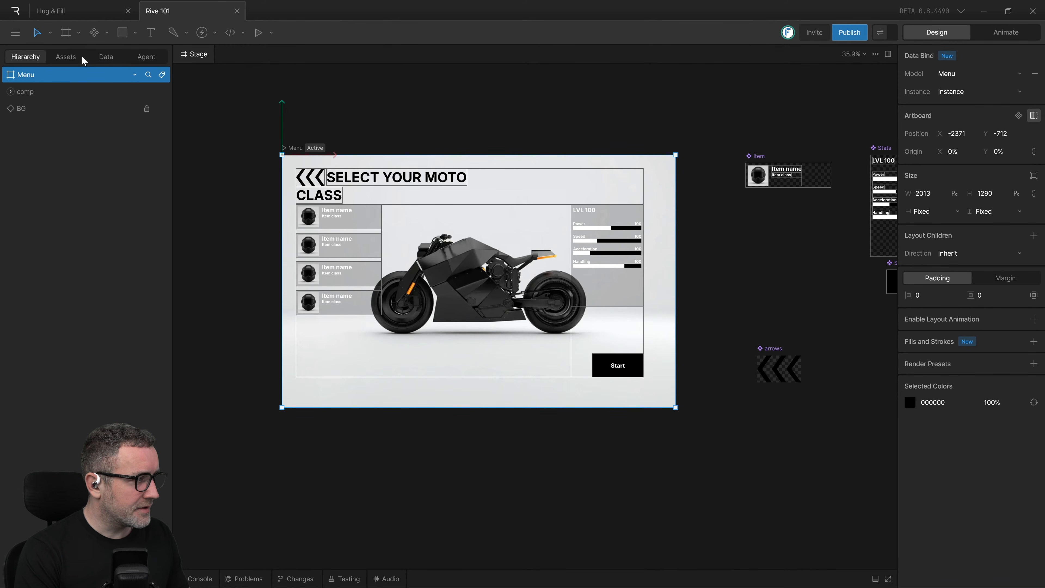
left_click(50, 34)
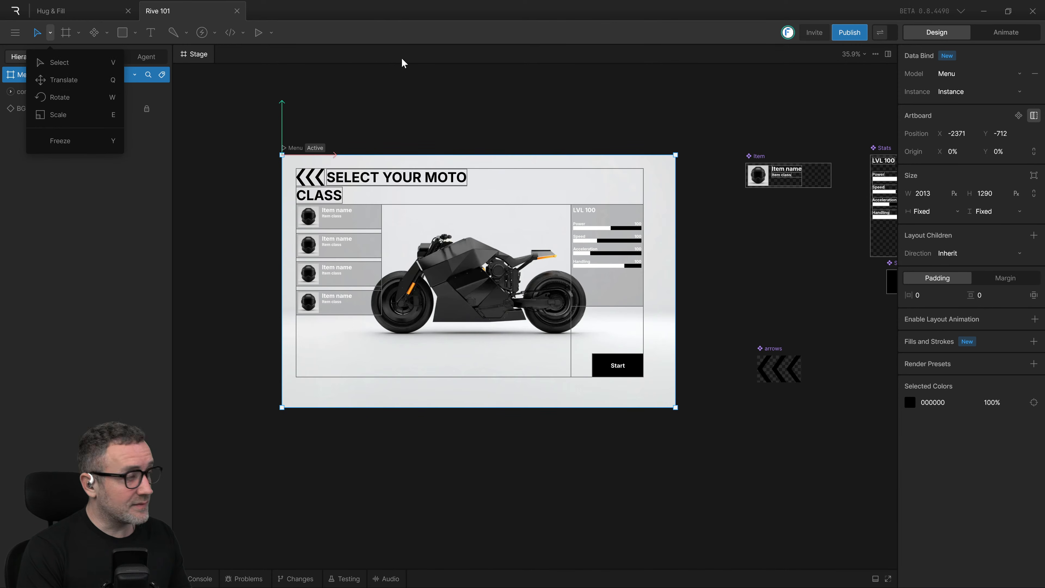
Step: Resize the Menu artboard to about 1930 × 1213 px from its lower-right corner
left_click(394, 77)
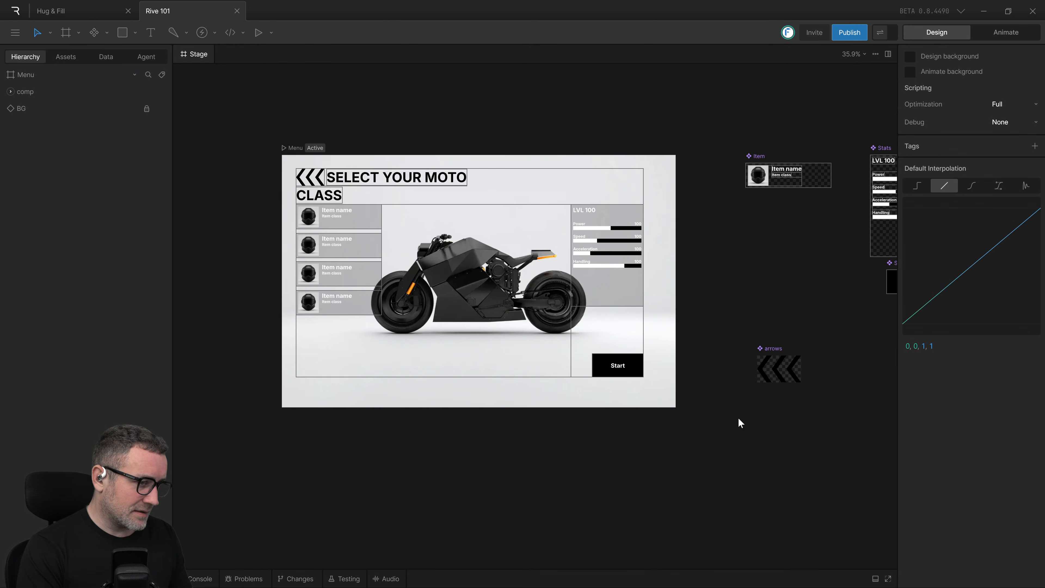
left_click(41, 77)
left_click_drag(675, 407, 660, 392)
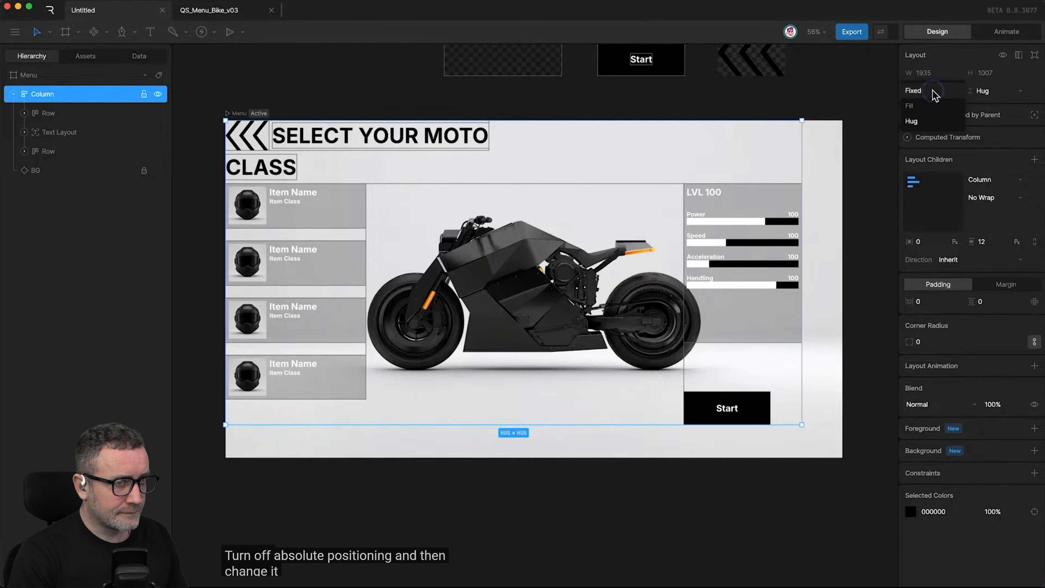
Step: Play the tutorial video's passage on changing the Column layout's width to Fill, and switch back to the Rive editor
left_click(544, 422)
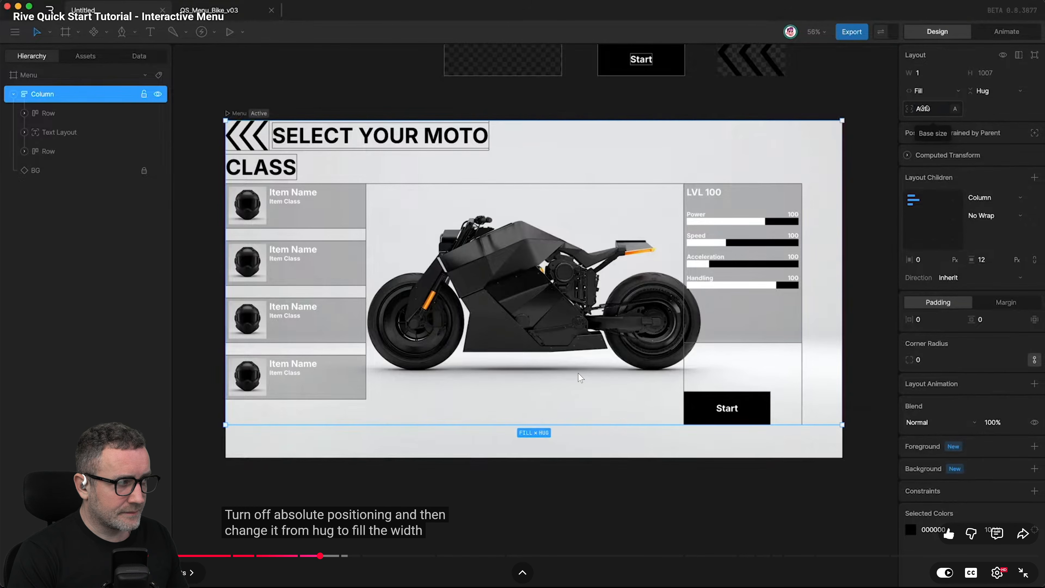
key("alt+Tab")
key("alt+Tab")
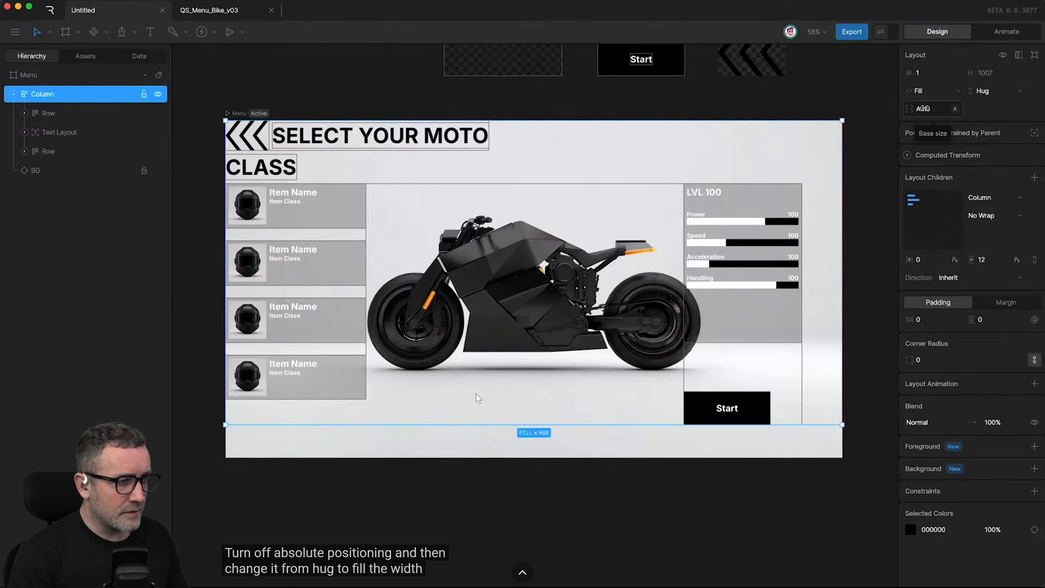
key("ctrl+super+Right")
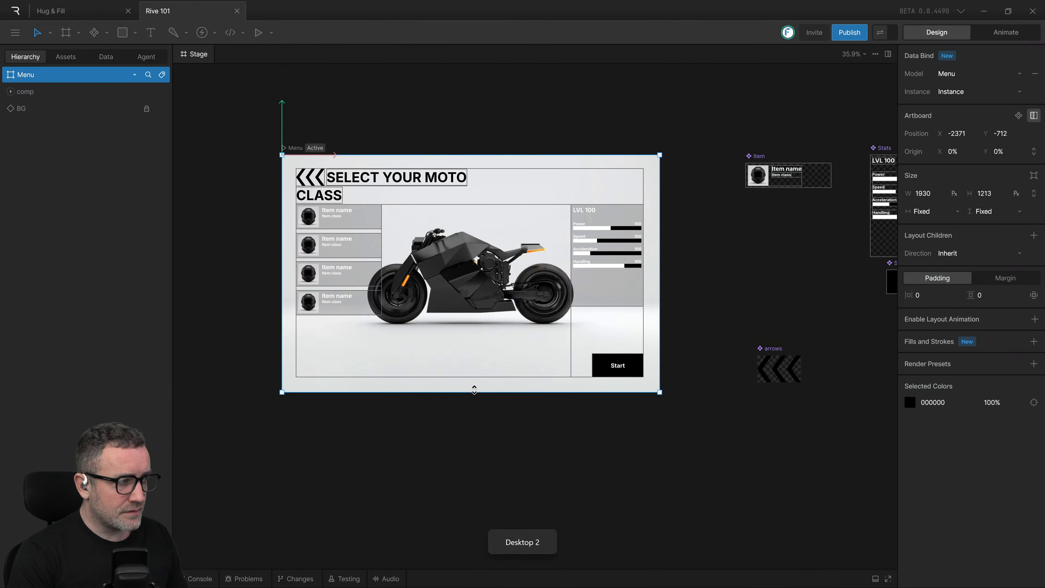
Step: Inspect the first two Item instances, the Stats panel and the Start button on the Menu artboard
left_click(345, 227)
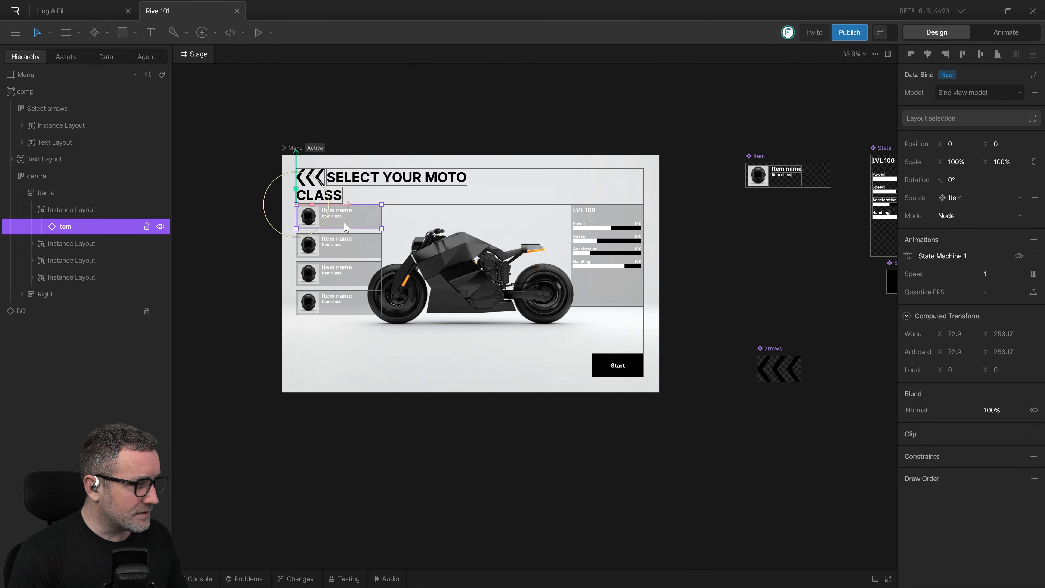
left_click(344, 253)
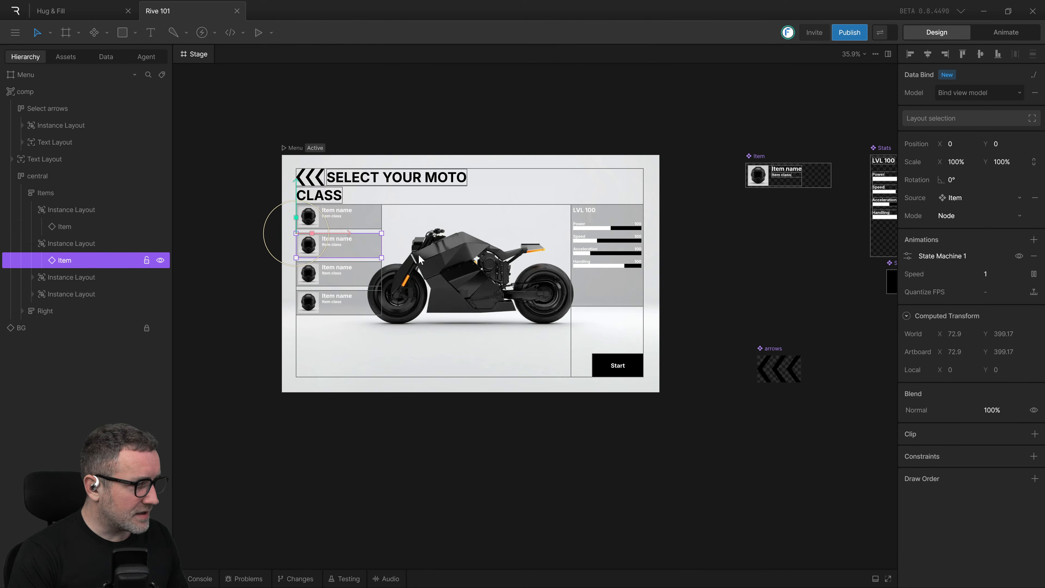
left_click(611, 269)
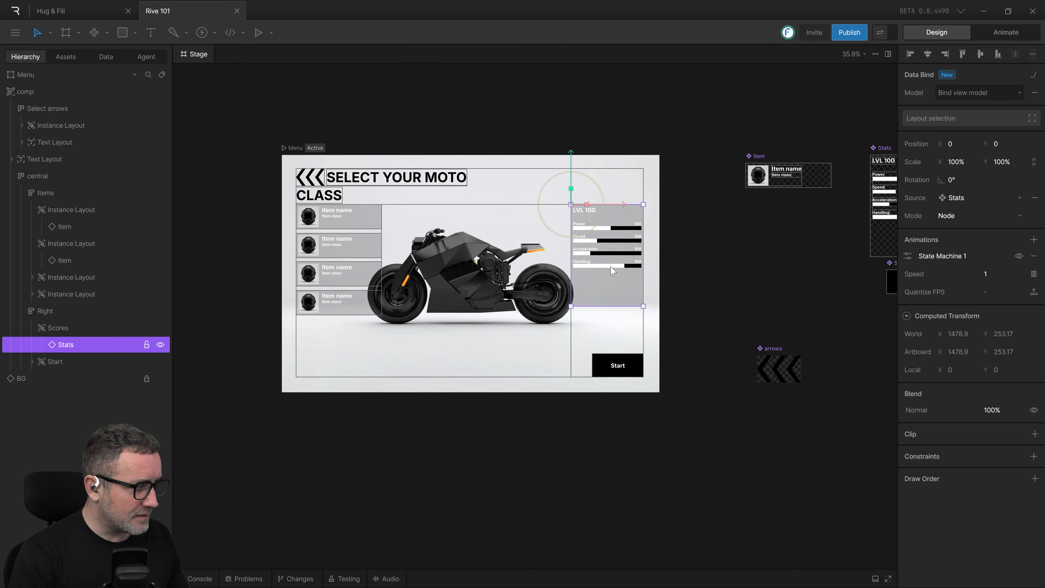
double_click(612, 270)
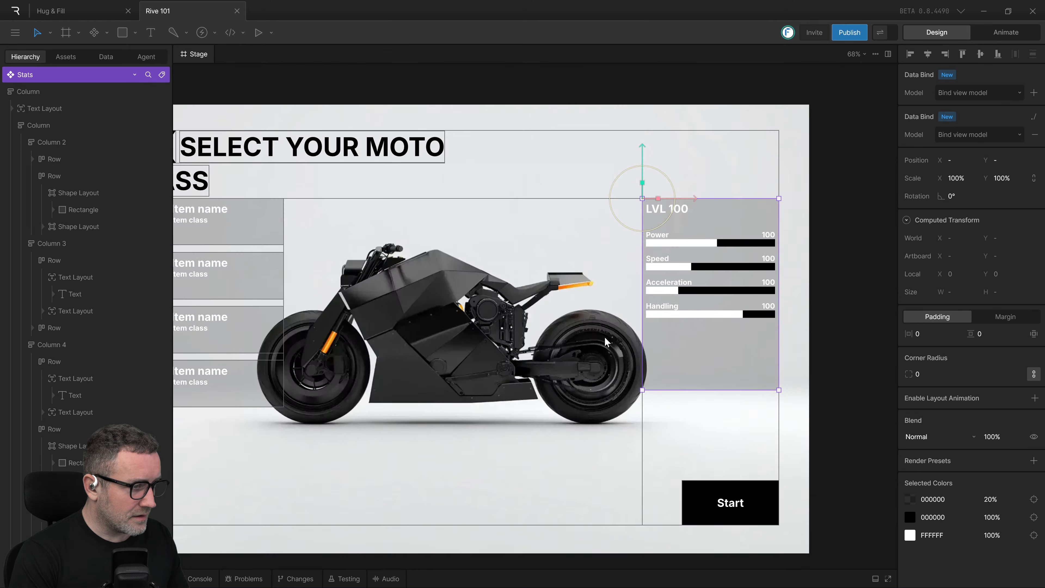
left_click(745, 503)
scroll(776, 449, "down", 2)
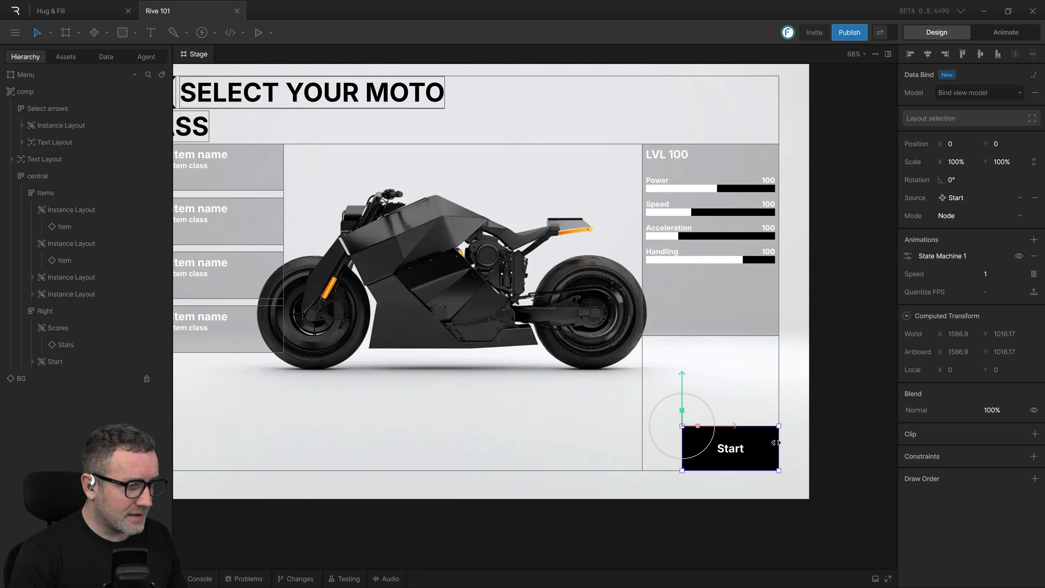
Step: View the source artboard of the Stats component, and return to the comp layout on the Menu artboard
left_click(717, 313)
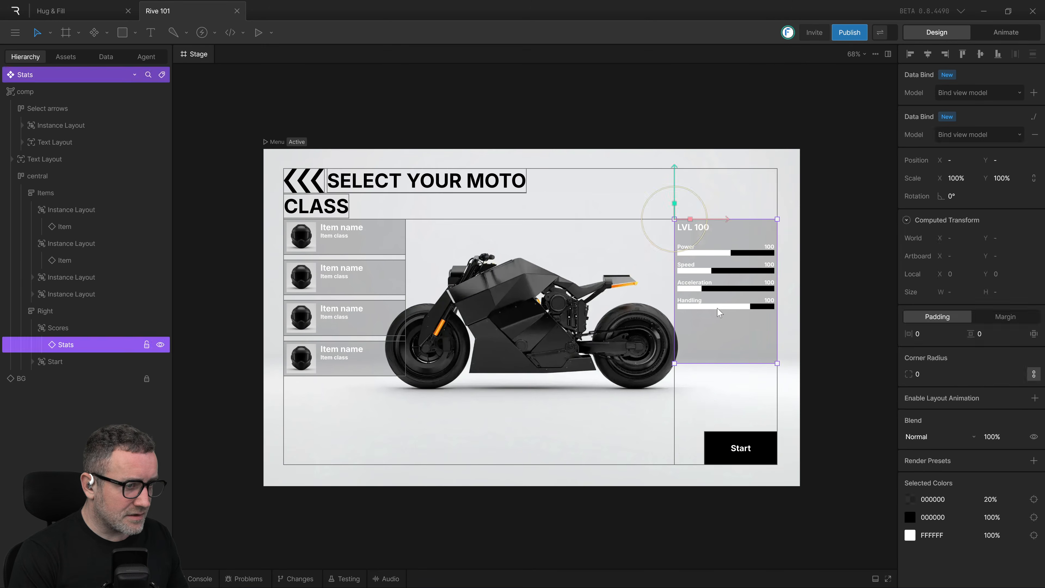
double_click(718, 313)
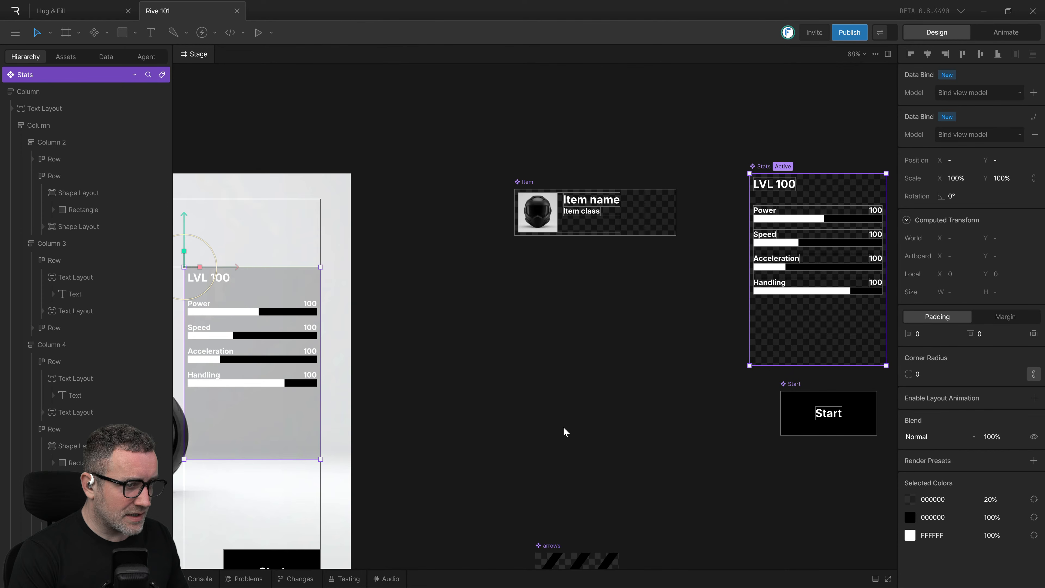
left_click_drag(495, 418, 793, 378)
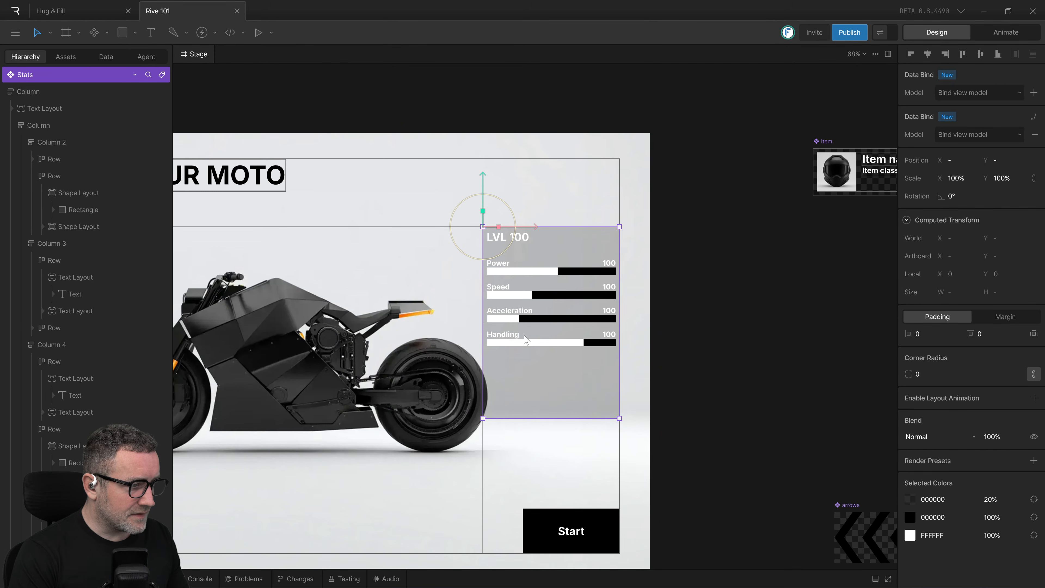
left_click(594, 189)
left_click(558, 147)
left_click(543, 194)
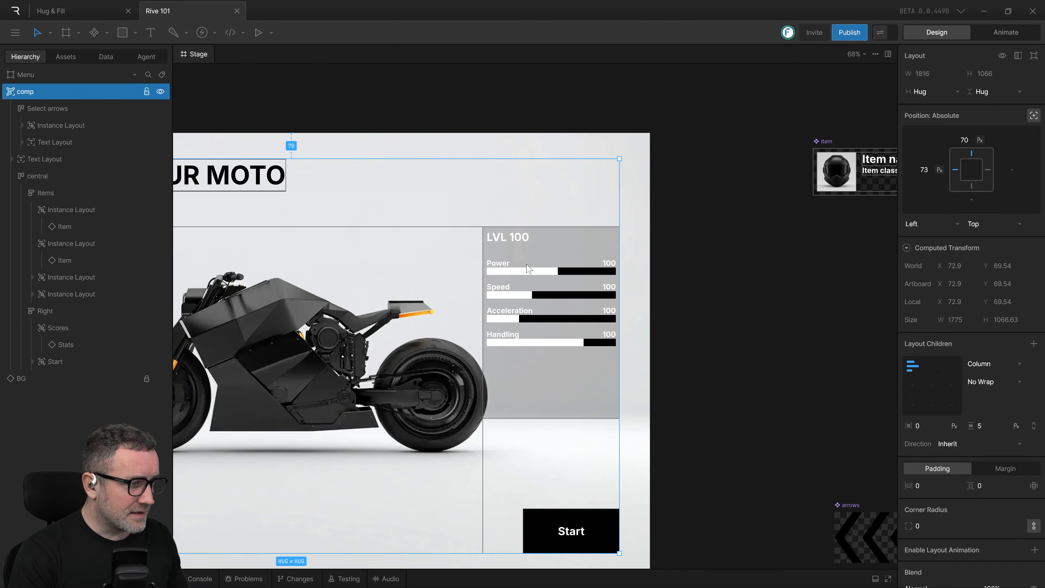
scroll(650, 352, "down", 5)
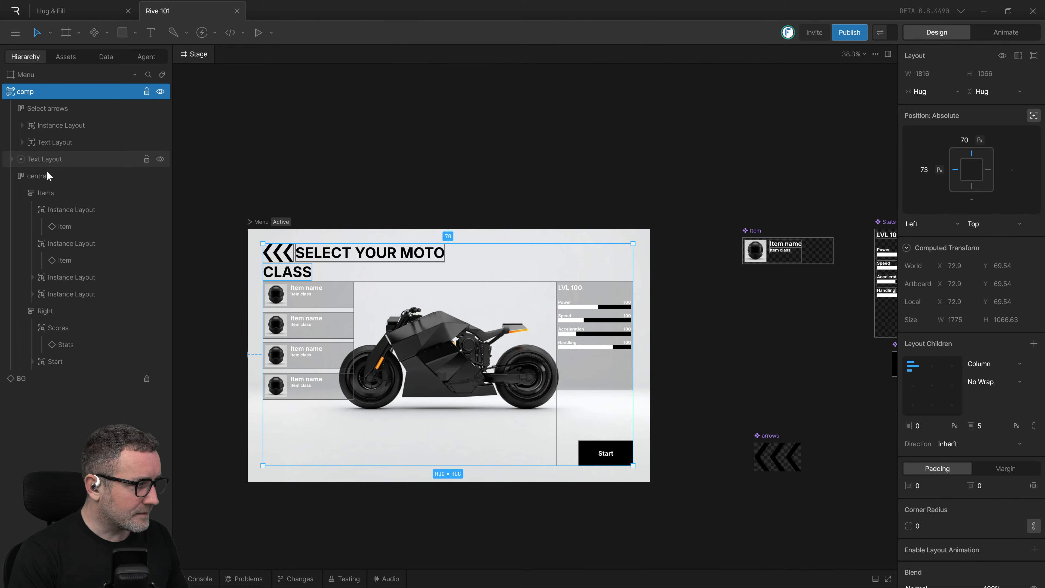
Step: Open the Item component's source artboard from the second menu item and change its name text to "Item nyme"
double_click(302, 329)
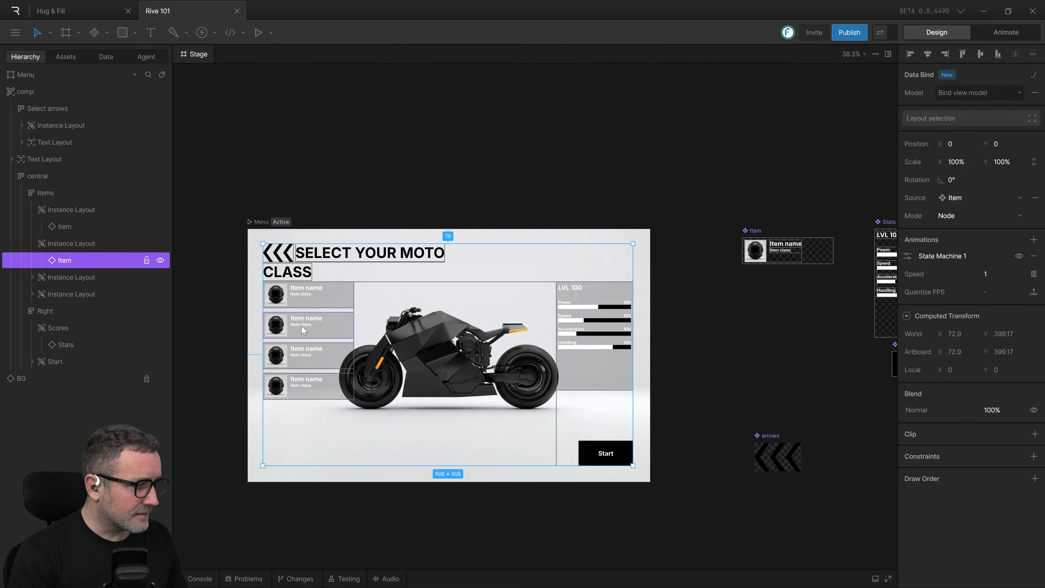
left_click_drag(412, 379, 578, 359)
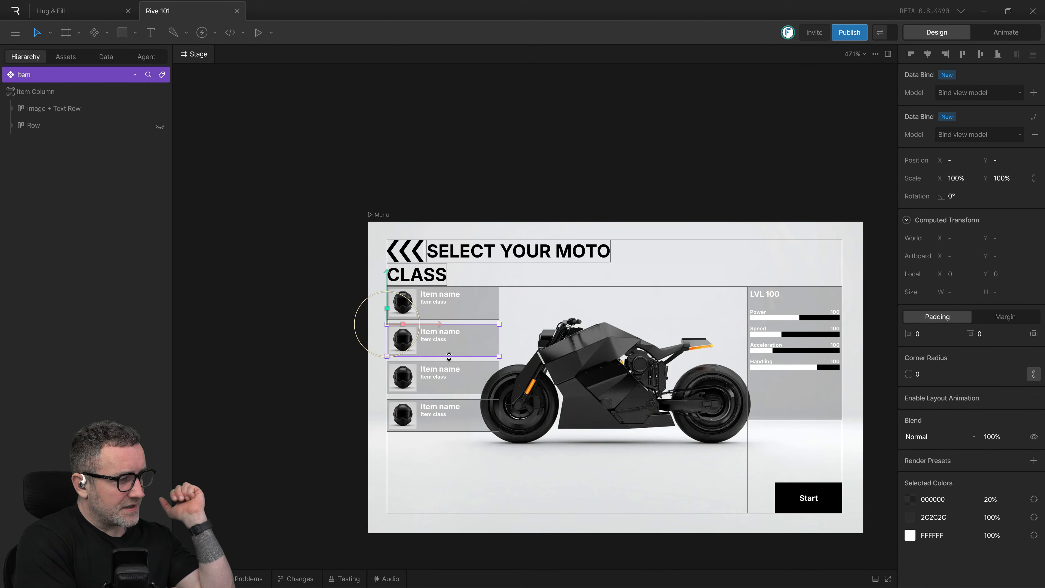
double_click(446, 337)
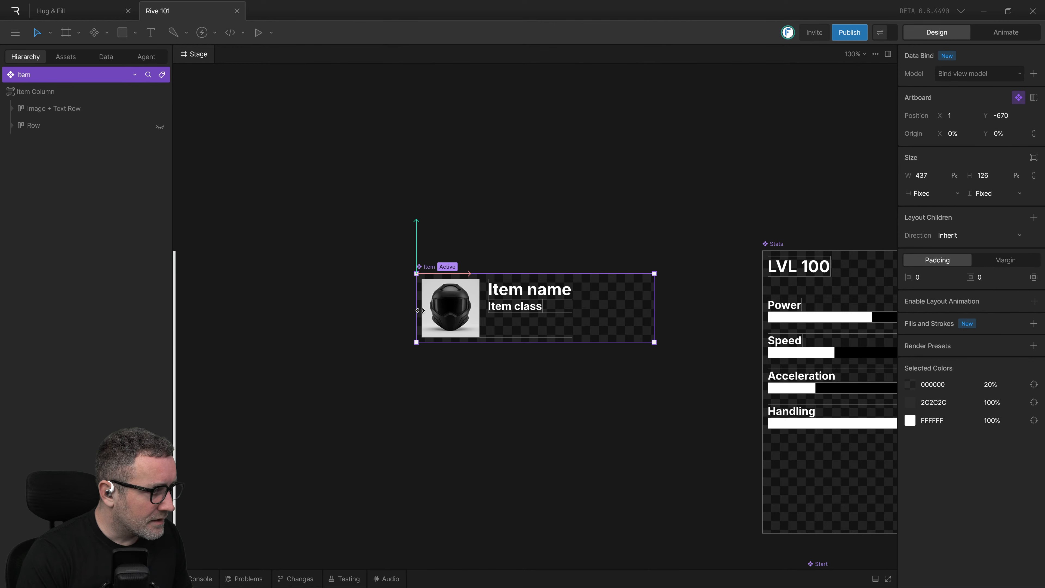
left_click(544, 293)
double_click(544, 292)
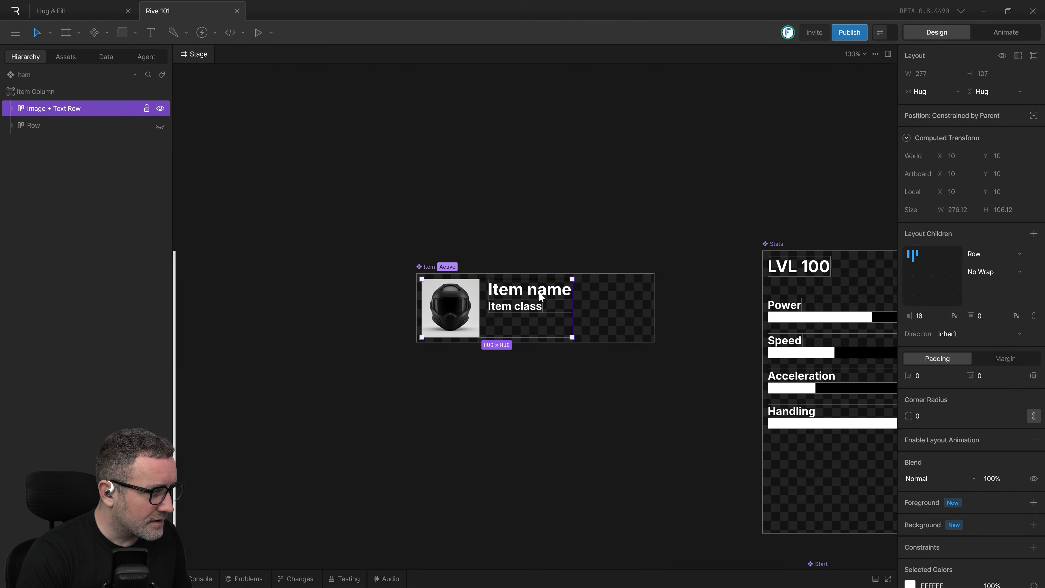
double_click(544, 292)
double_click(540, 293)
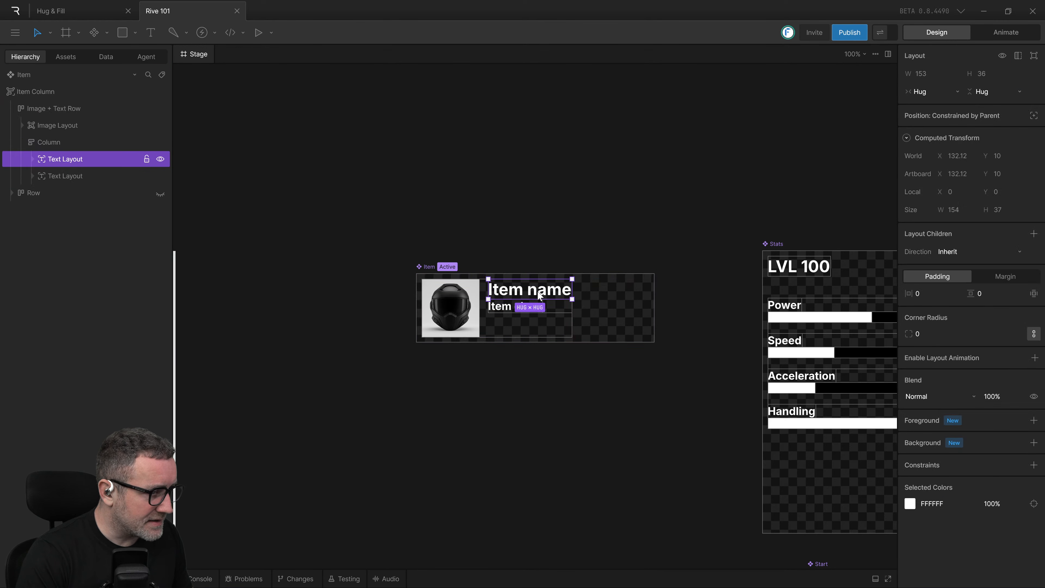
double_click(540, 295)
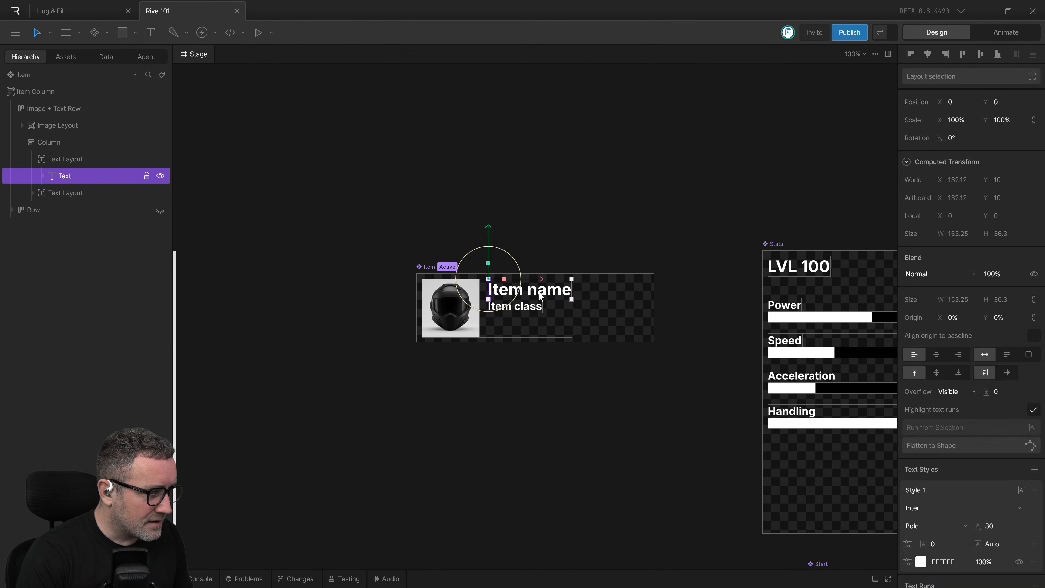
double_click(537, 291)
left_click_drag(537, 290, 544, 290)
left_click(534, 416)
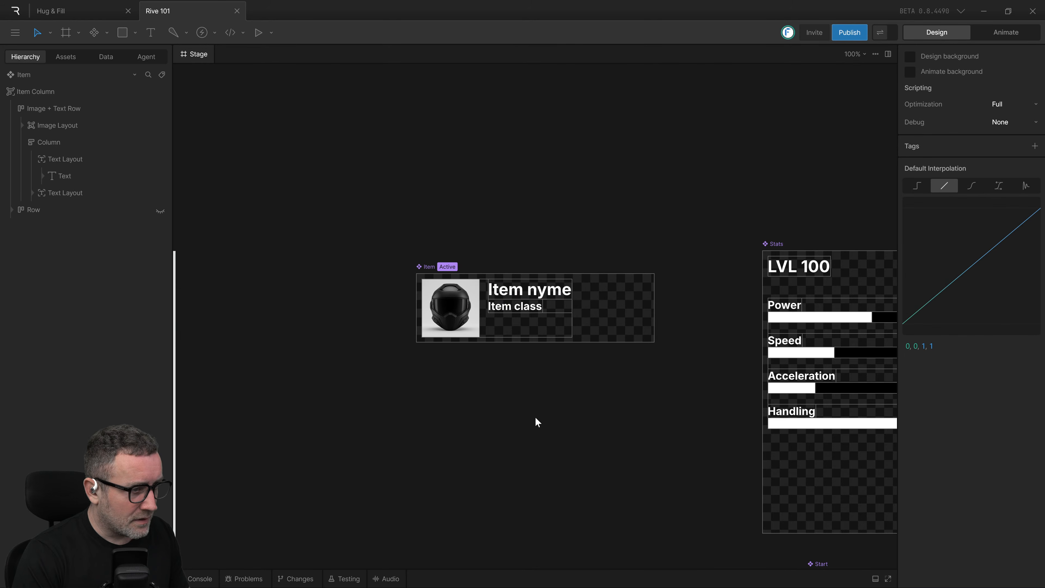
Step: Check the name text on all item instances in the Menu artboard
scroll(525, 421, "down", 7)
left_click_drag(263, 457, 398, 418)
scroll(399, 421, "up", 4)
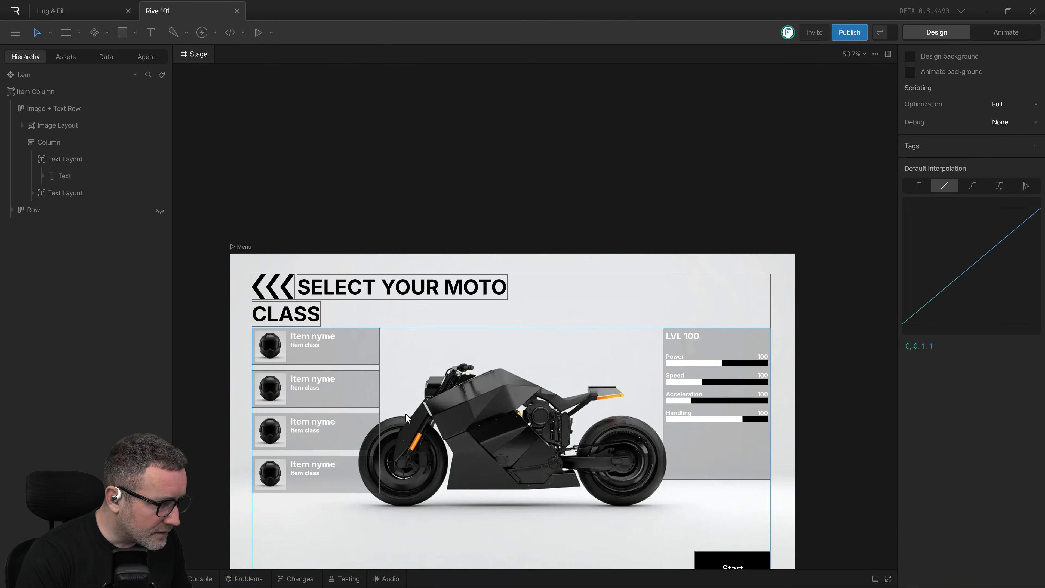
scroll(409, 418, "down", 2)
scroll(590, 416, "down", 1)
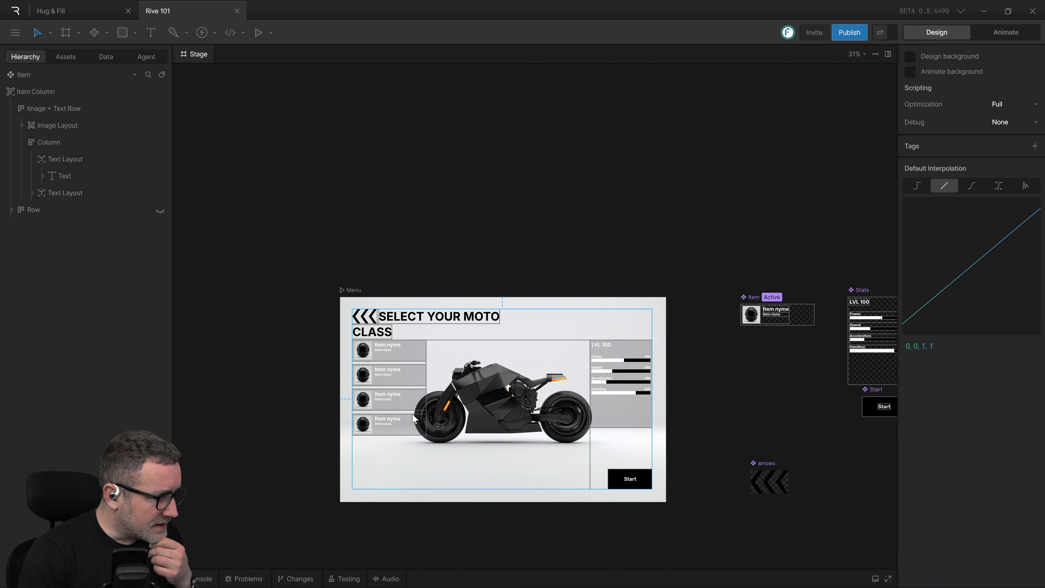
scroll(390, 353, "up", 2)
left_click_drag(479, 450, 477, 303)
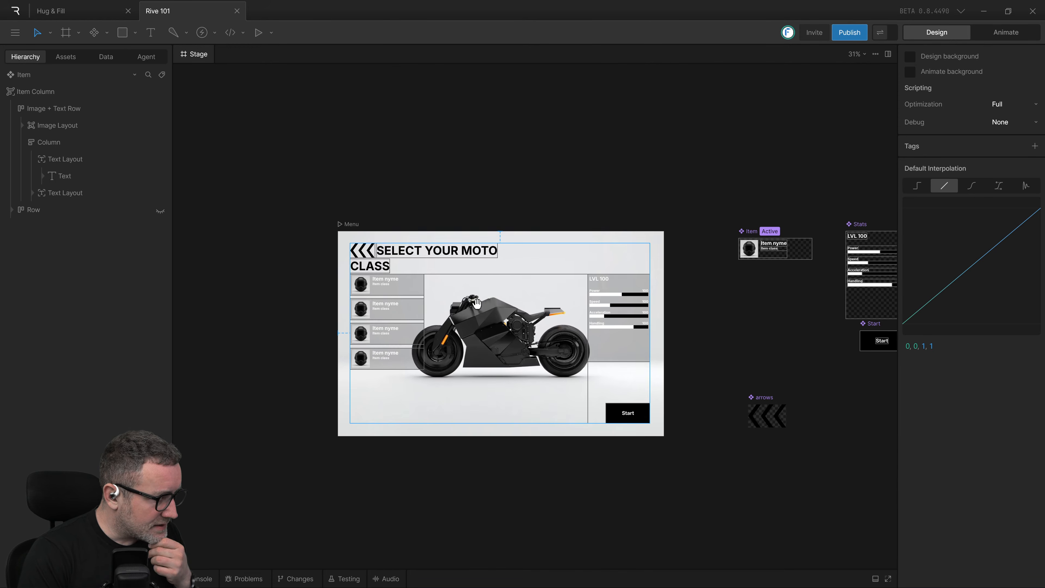
Step: Examine the Item nested inside the second Instance Layout of the Items group in the Menu hierarchy, and clear the selection
left_click(382, 290)
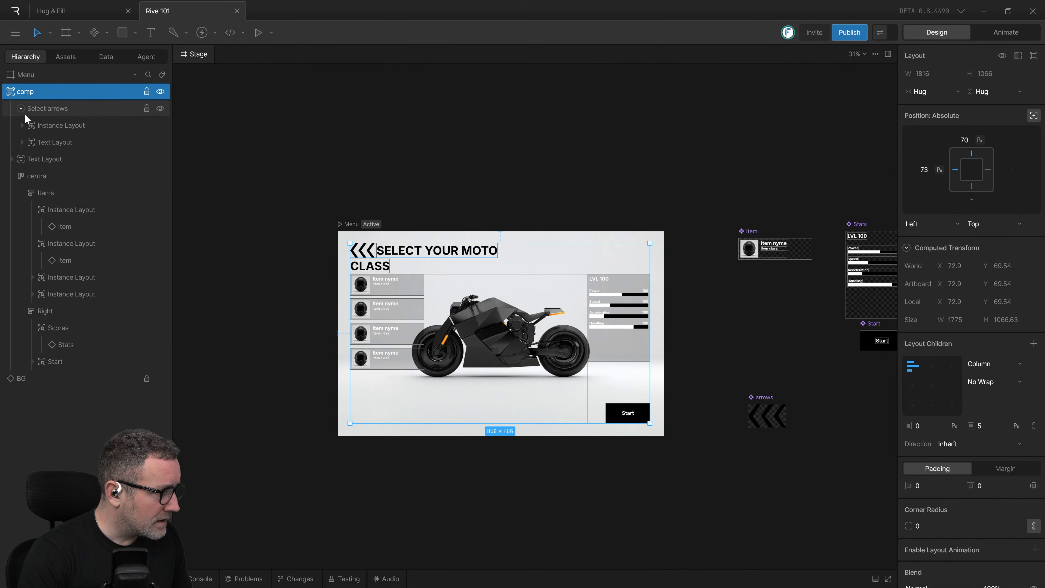
left_click(65, 260)
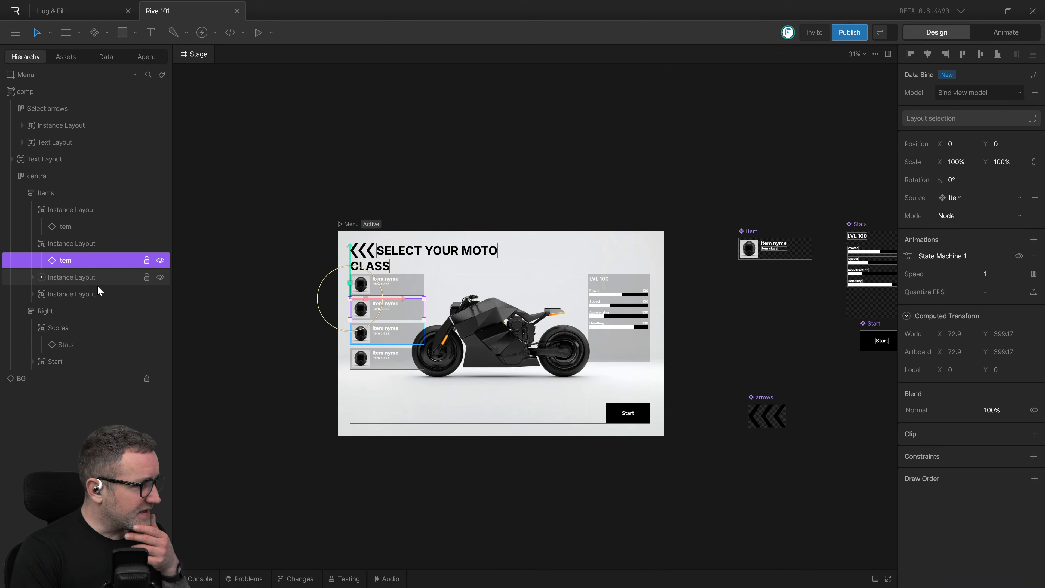
left_click(58, 270)
left_click(60, 262)
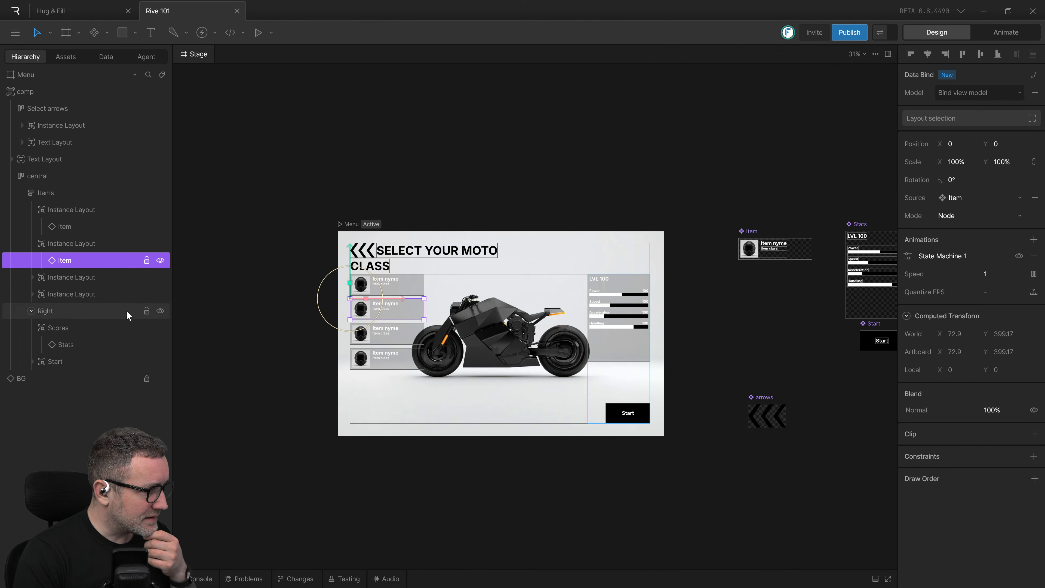
left_click(257, 373)
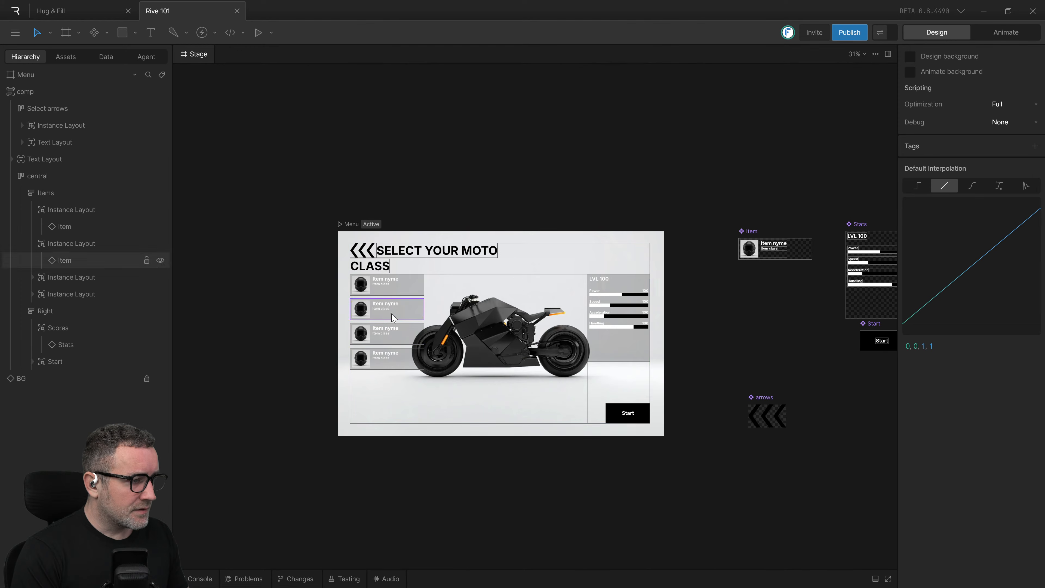
Step: Select the first menu item on the artboard and move the selection up to its parent Instance Layout
scroll(394, 325, "up", 3)
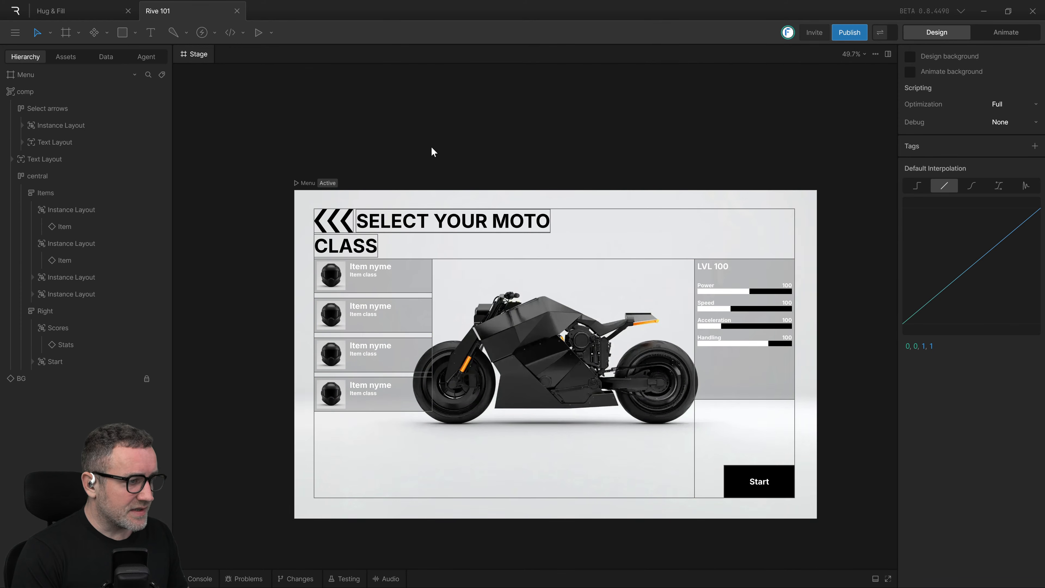
left_click(381, 273)
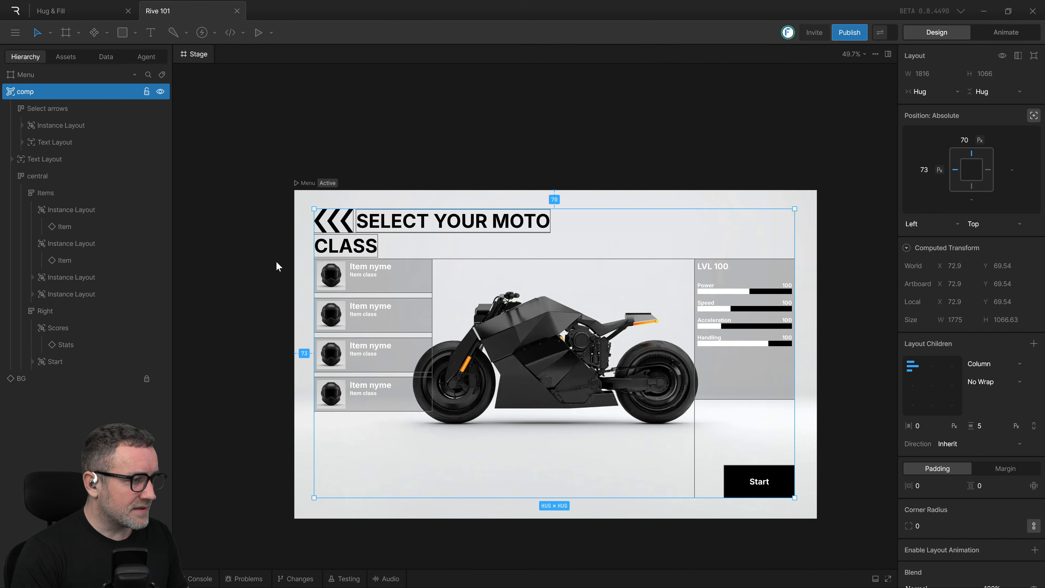
left_click(375, 284)
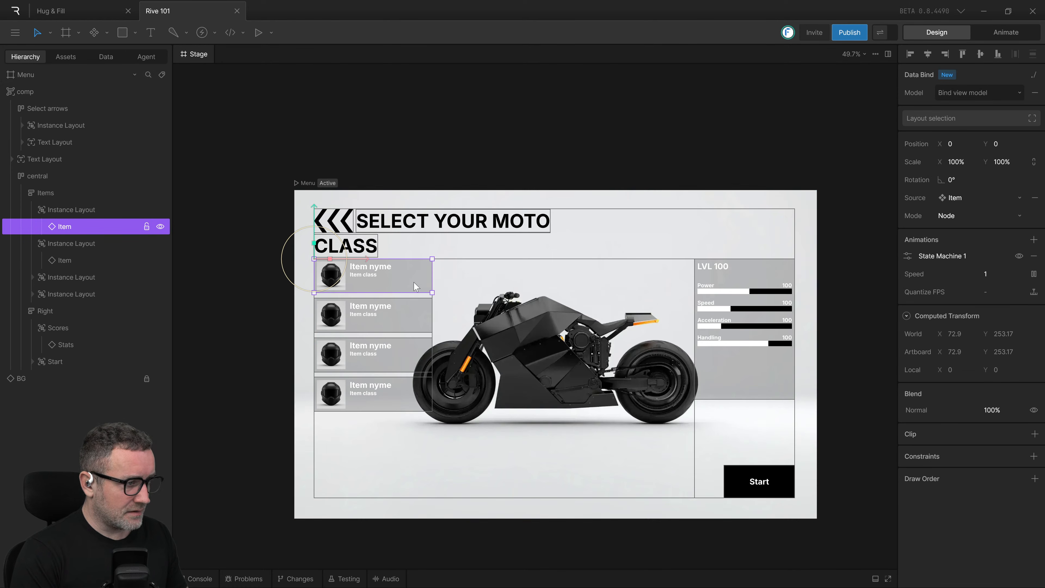
key("alt")
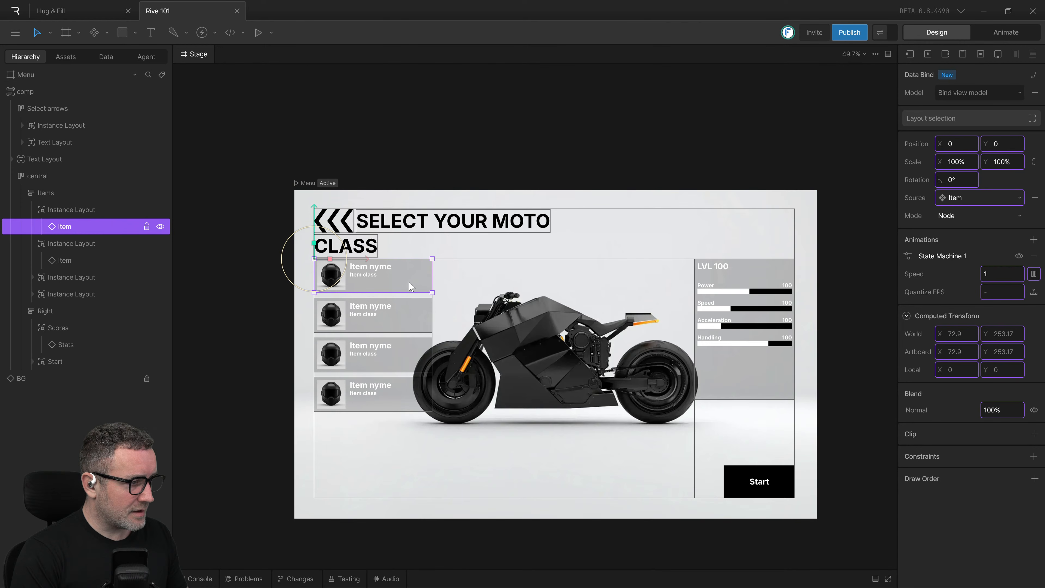
key("Escape")
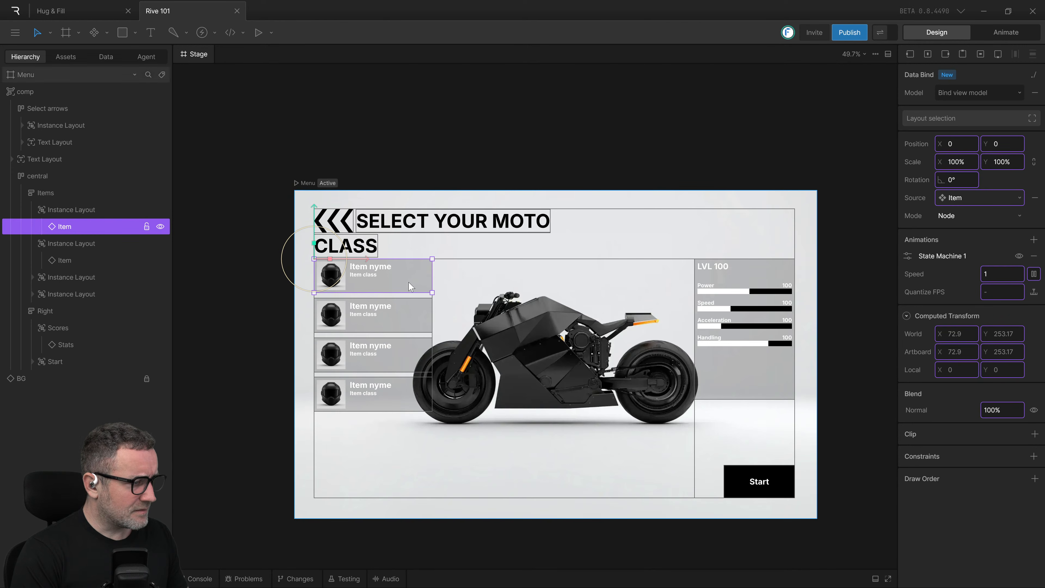
left_click(410, 286)
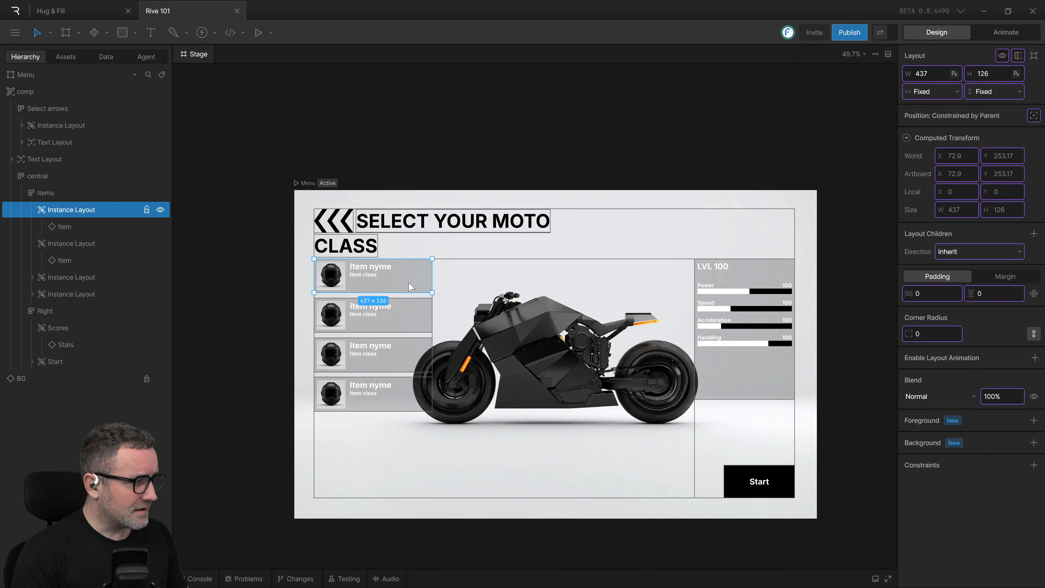
Step: Select the first menu item directly on the artboard, followed by the second, third and fourth items
left_click(411, 286)
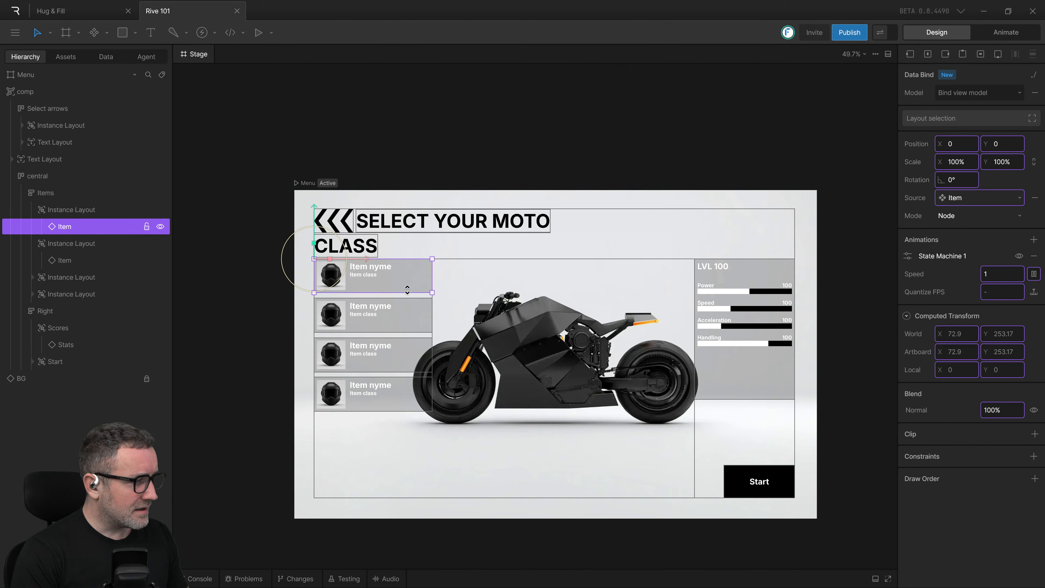
left_click(369, 300)
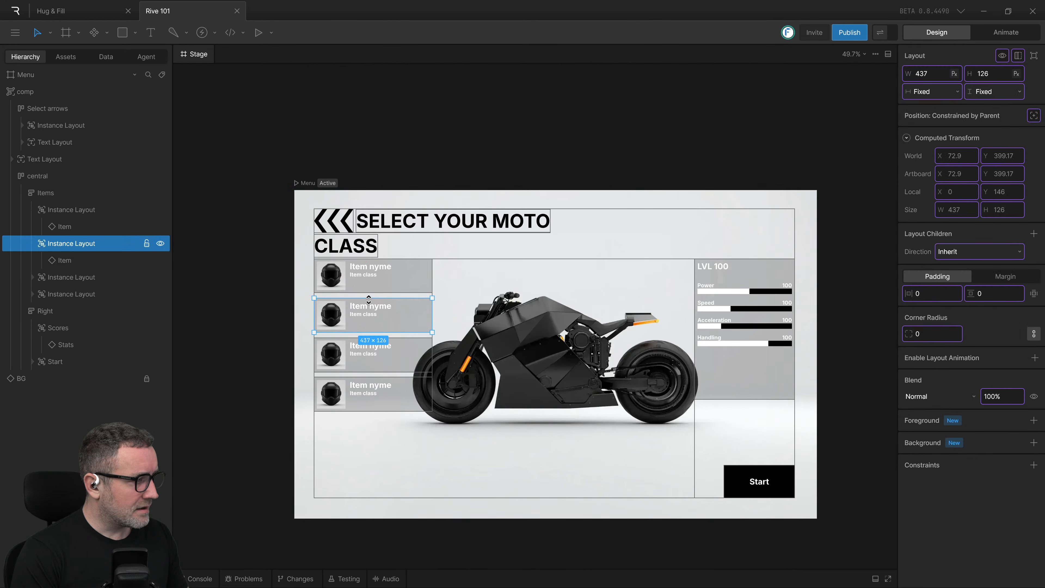
left_click(373, 352)
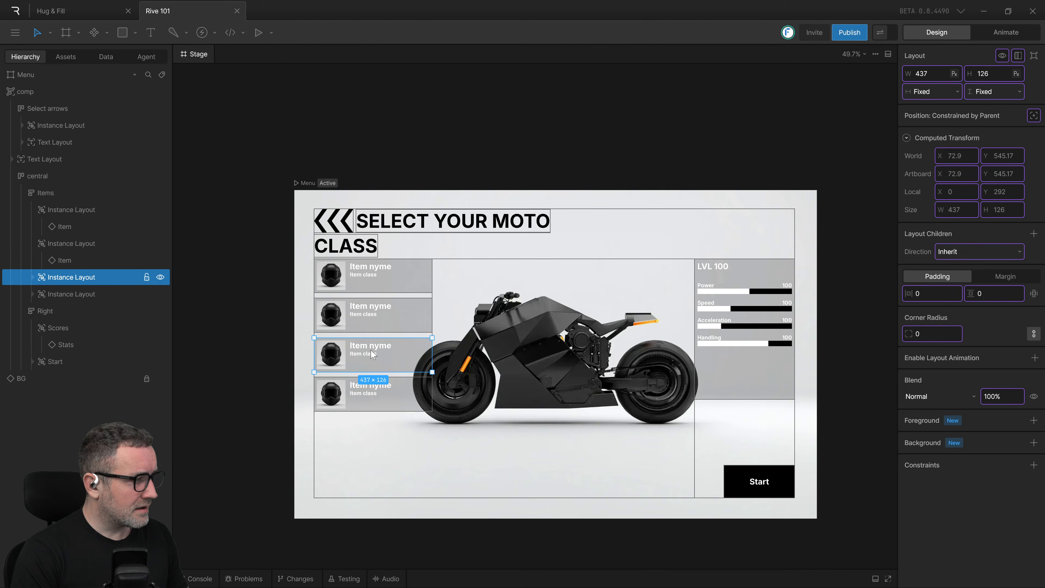
left_click(372, 399)
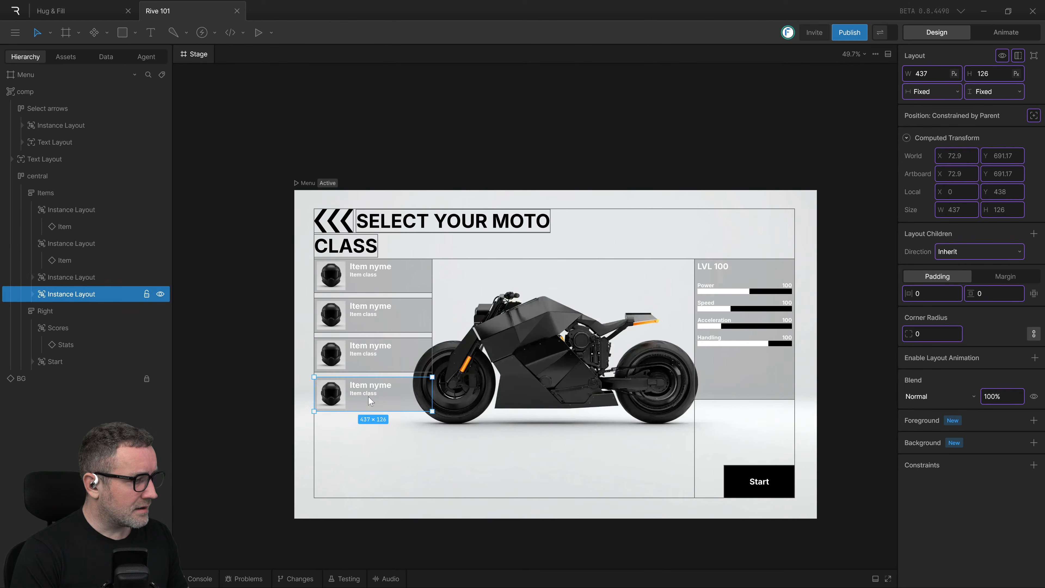
Step: Move the selection up from the fourth item's Instance Layout through its parent layouts to comp, and clear the selection
key("shift+Return")
key("shift+Return")
key("shift+Return")
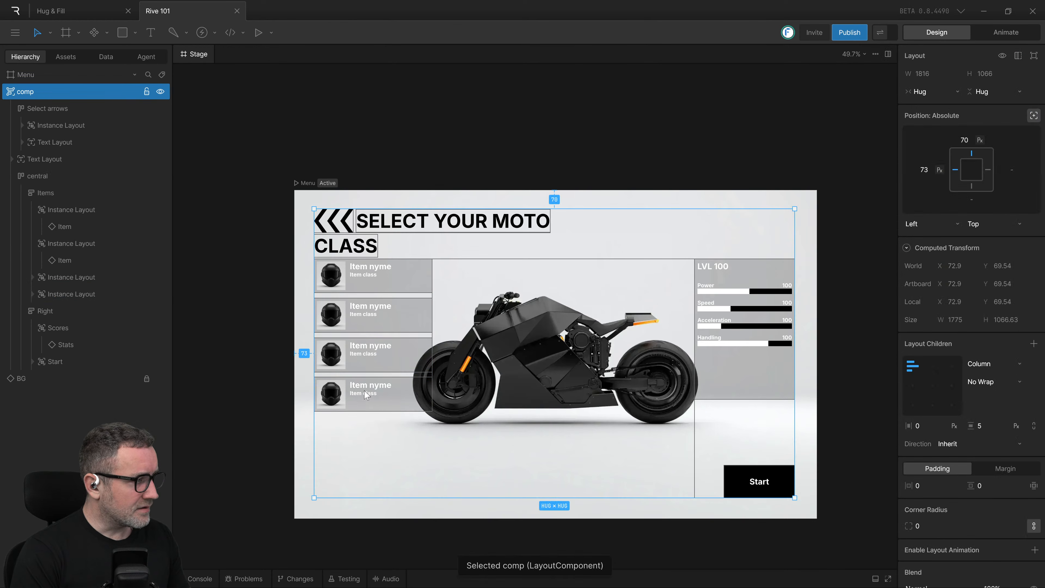
key("shift+Return")
key("Escape")
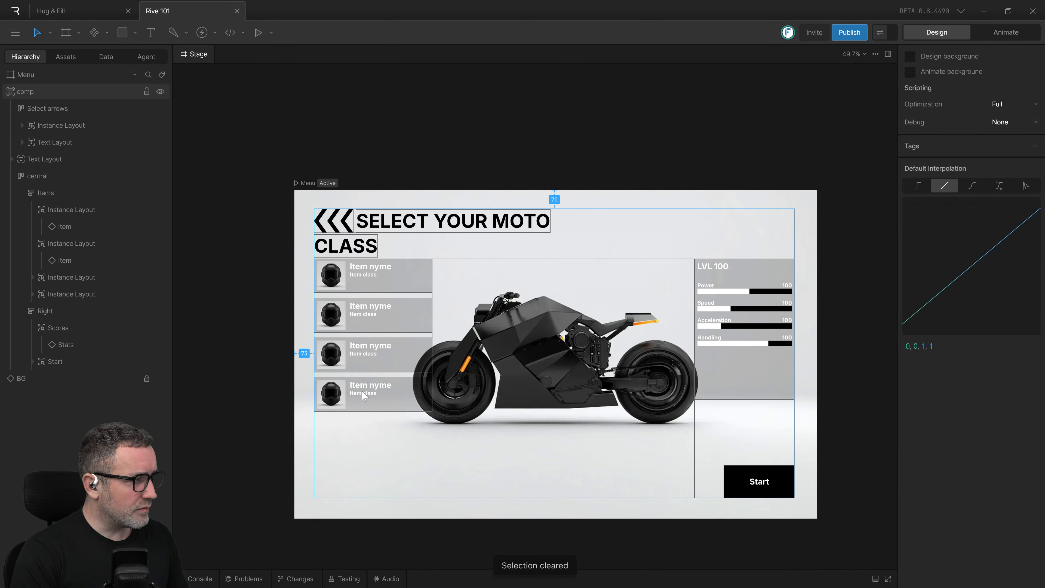
Step: Inspect the Menu artboard, the first Item and its Instance Layout by selecting them in turn, and finish with comp selected
left_click(35, 70)
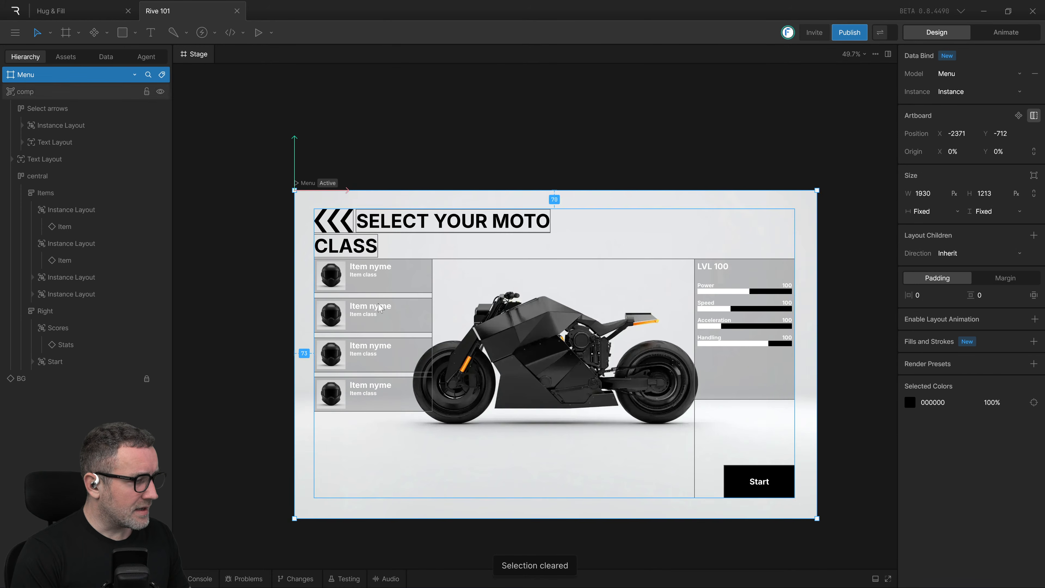
left_click(24, 75)
left_click(375, 273)
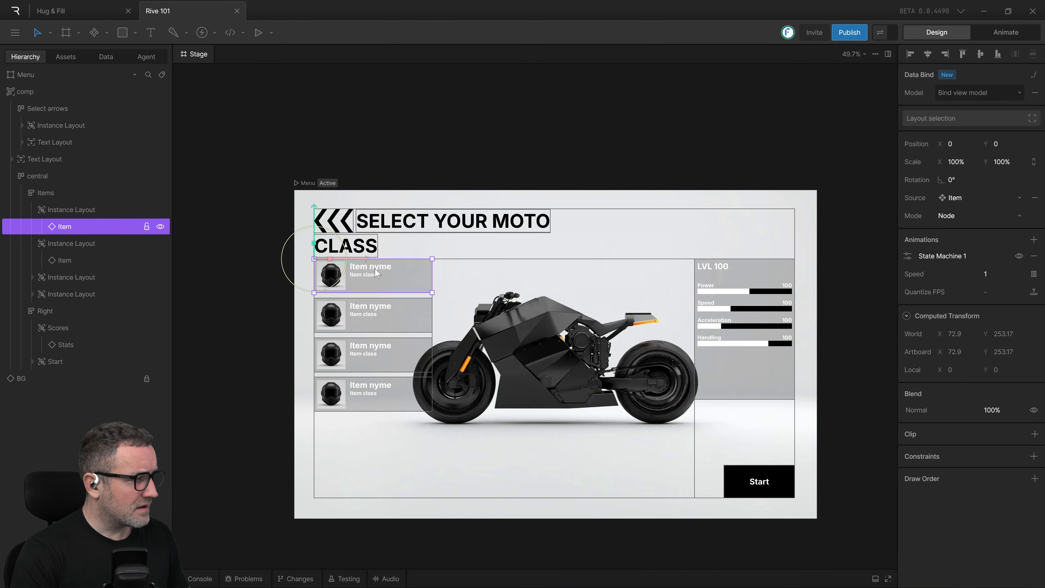
key("Escape")
left_click(375, 270)
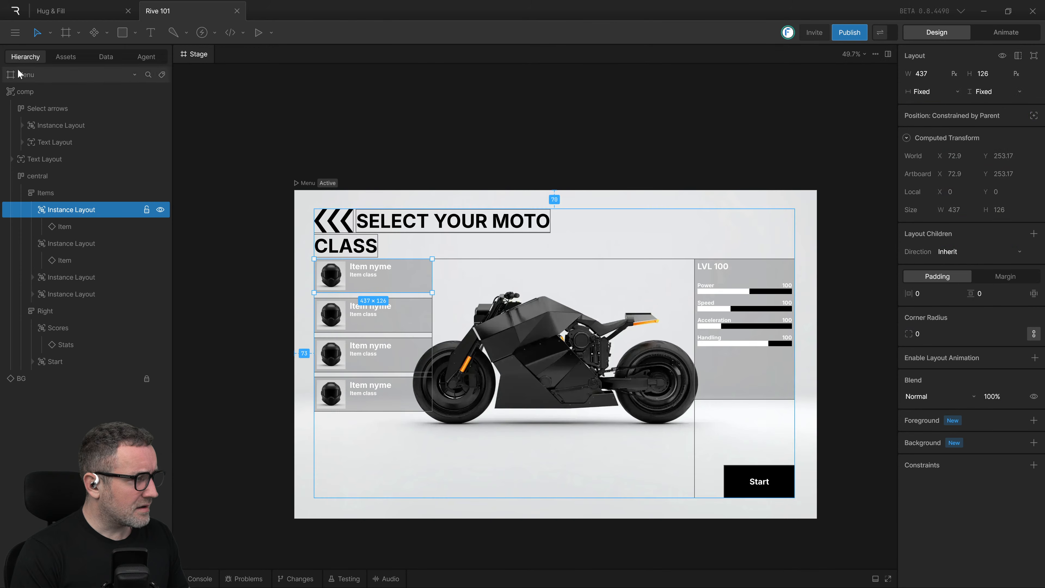
left_click(380, 277)
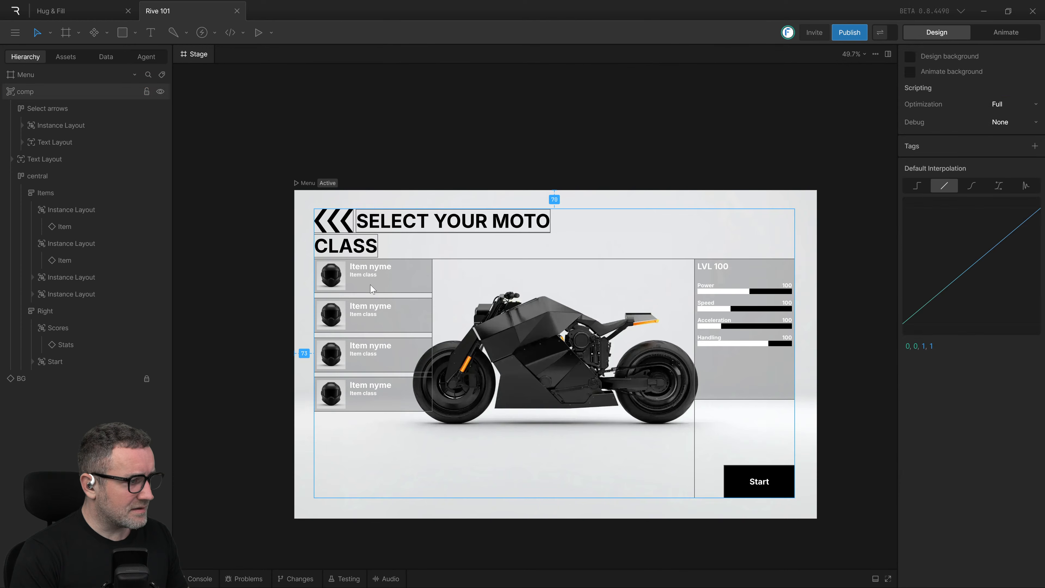
left_click(379, 166)
left_click(41, 91)
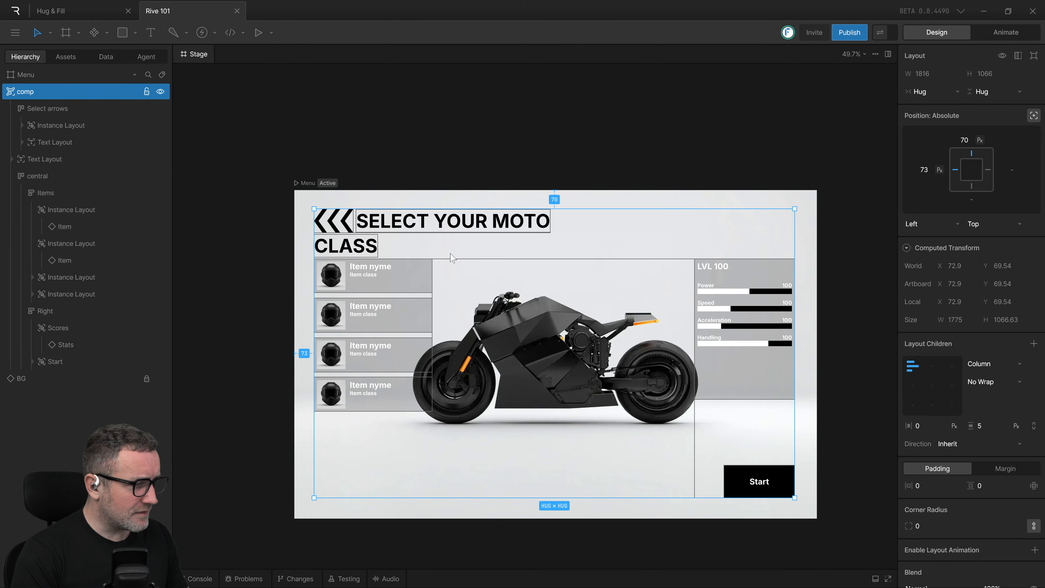
Step: Select the Item nested in the third Instance Layout and move the selection up level by level to the Menu artboard
left_click(388, 355)
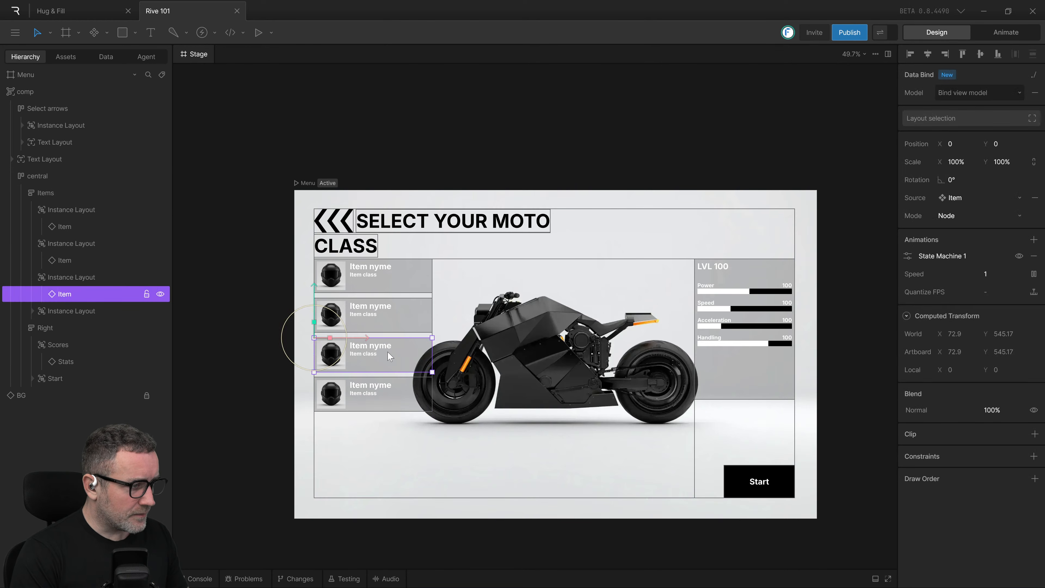
key("Escape")
key("Escape")
key("Escape")
key("Escape")
key("Escape")
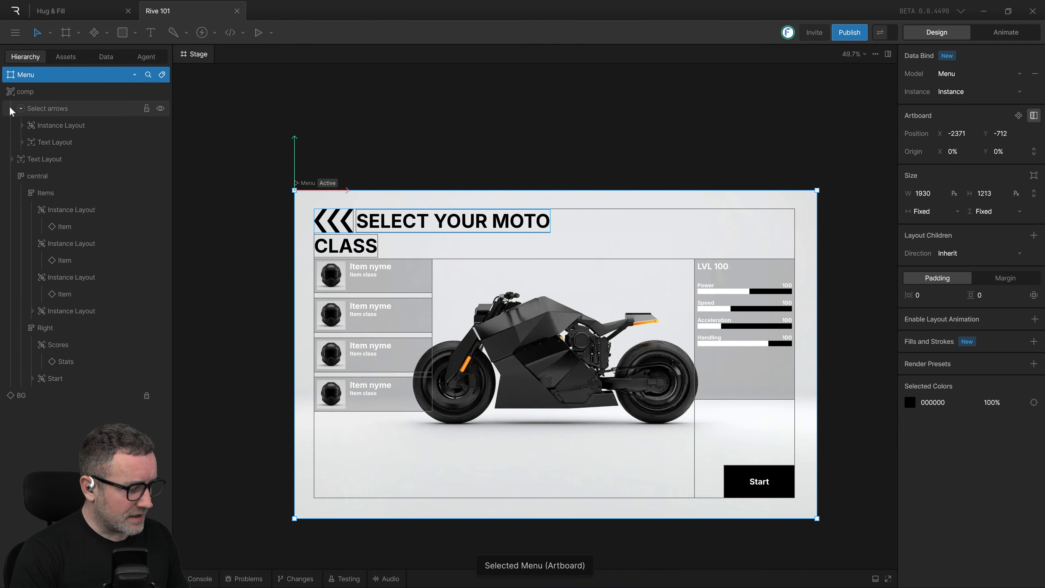
Step: Drill down from comp to the Item in the first Instance Layout, select that menu item directly as well, and clear the selection
key("alt")
key("alt")
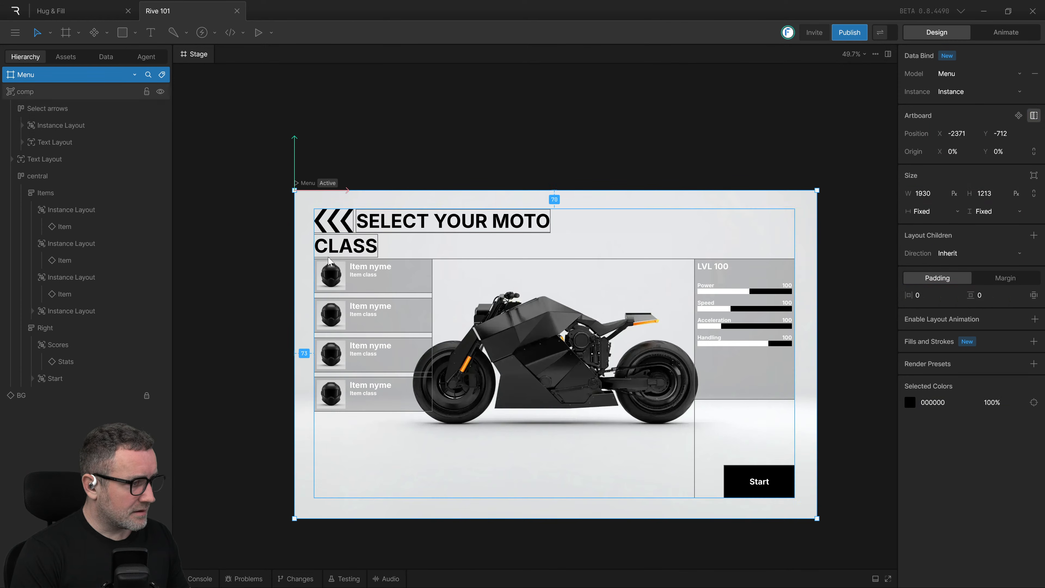
left_click(353, 280)
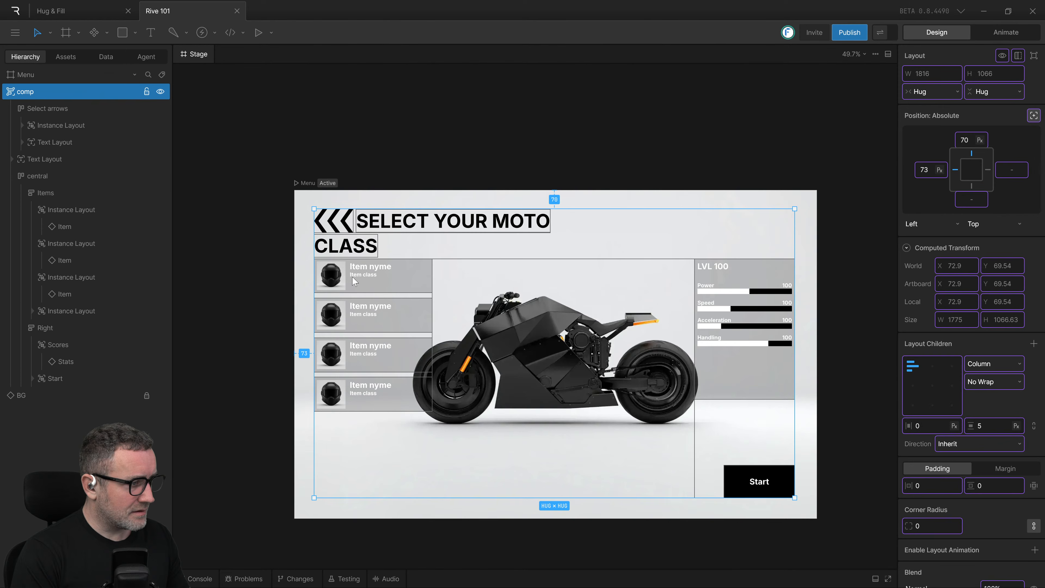
double_click(352, 280)
double_click(370, 293)
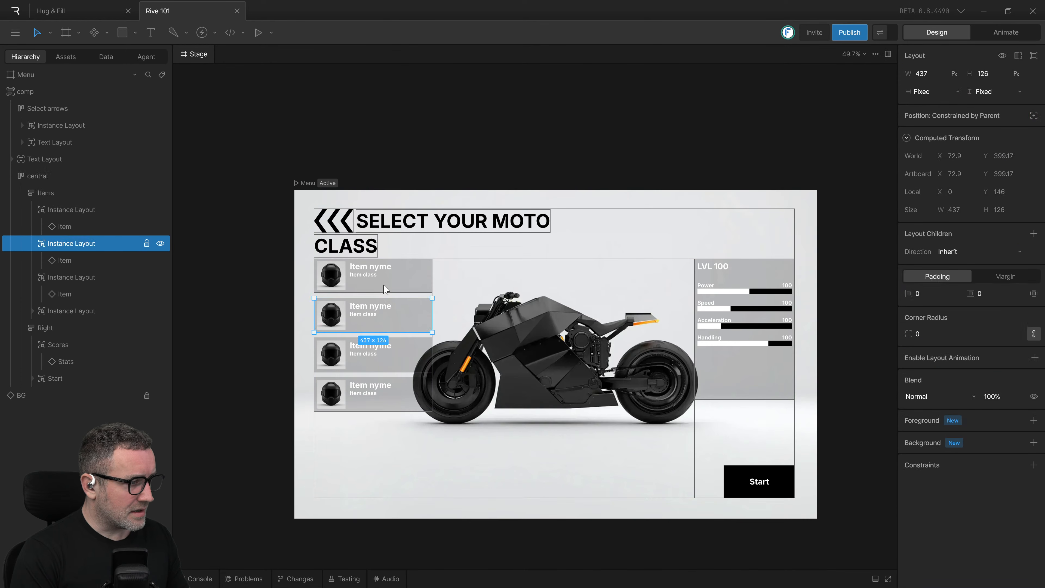
left_click(371, 284)
double_click(372, 285)
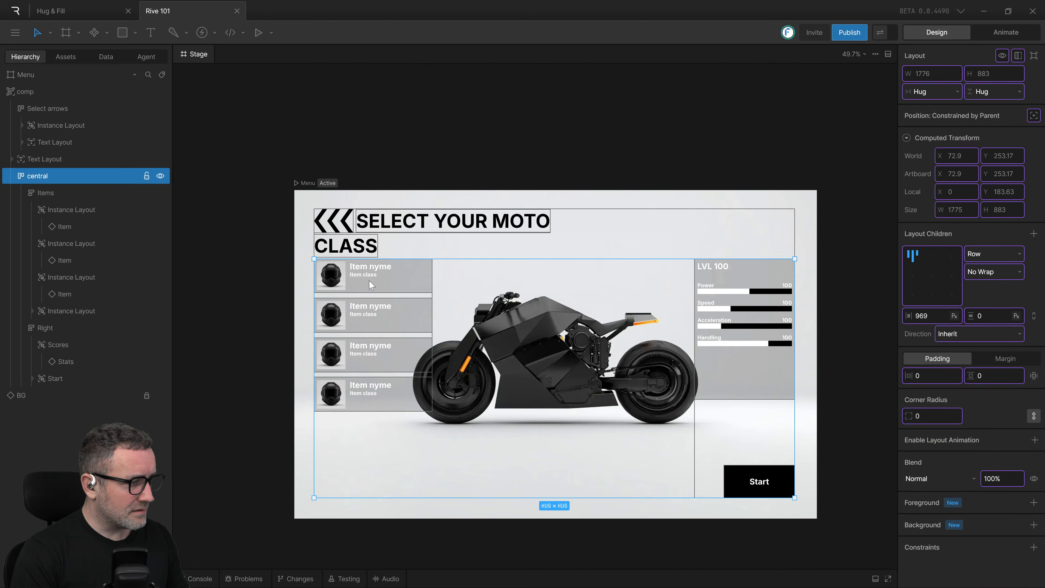
double_click(371, 285)
double_click(372, 284)
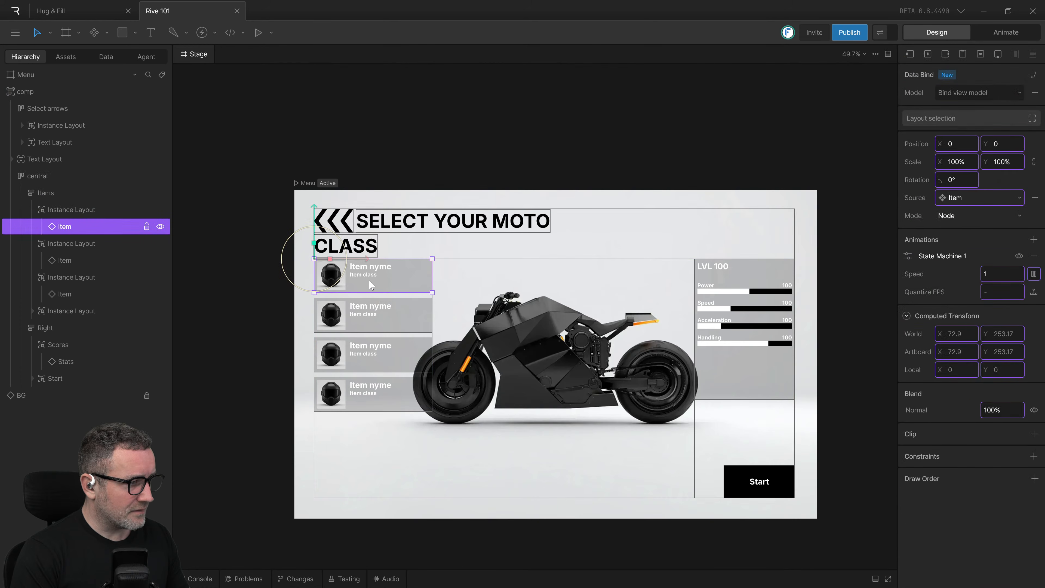
left_click(404, 170)
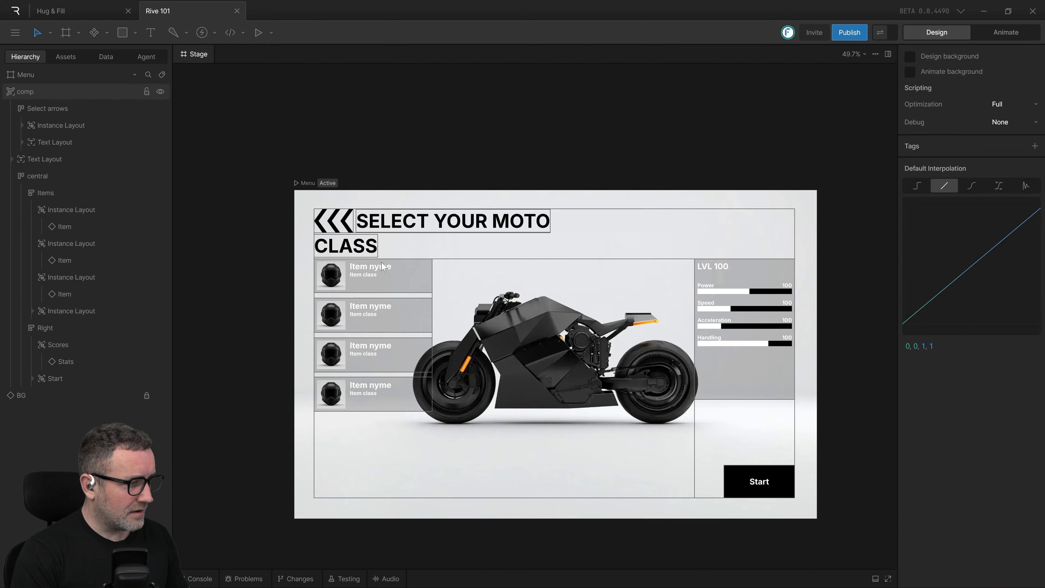
left_click(378, 283, "ctrl")
left_click(392, 170)
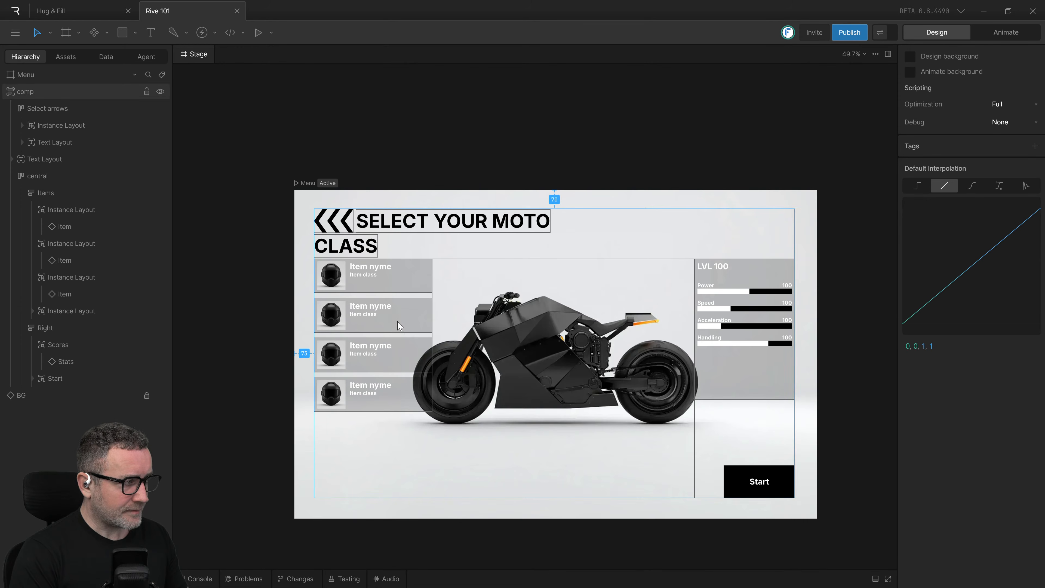
Step: Drill down from comp through central and Items to the Item in the second Instance Layout, and clear the selection
left_click(374, 326)
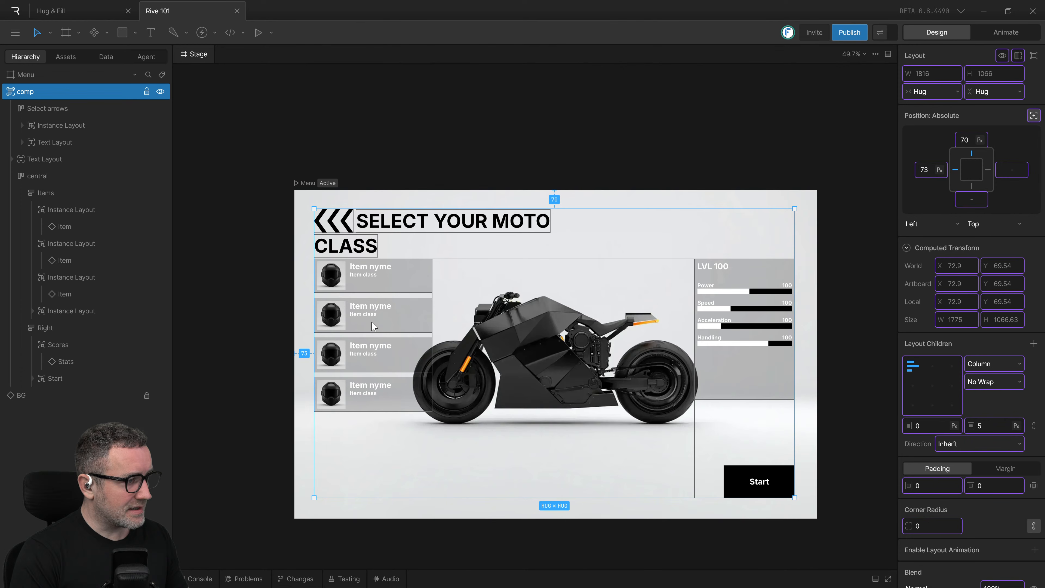
key("alt")
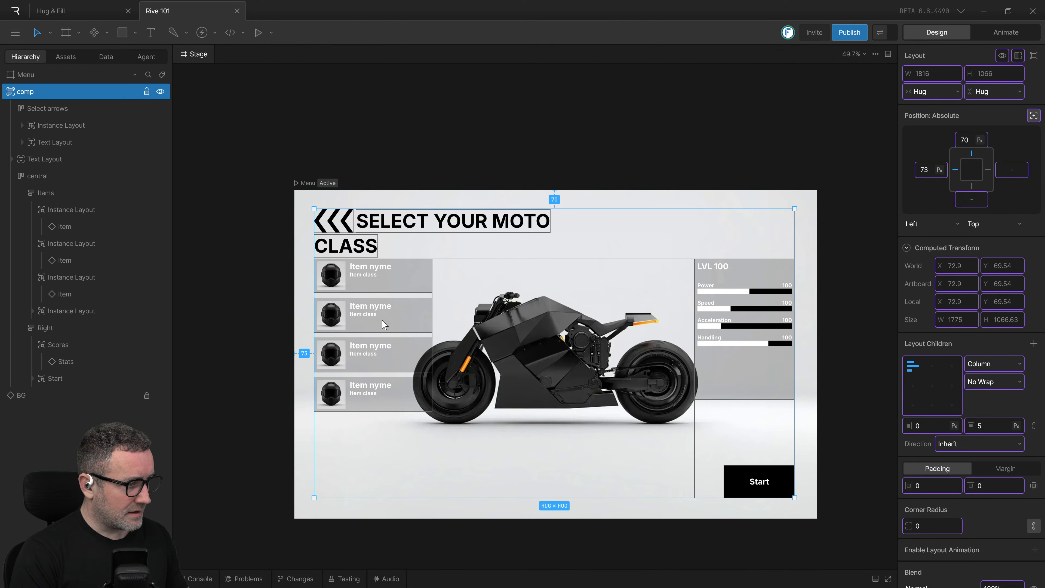
double_click(382, 324)
double_click(382, 324)
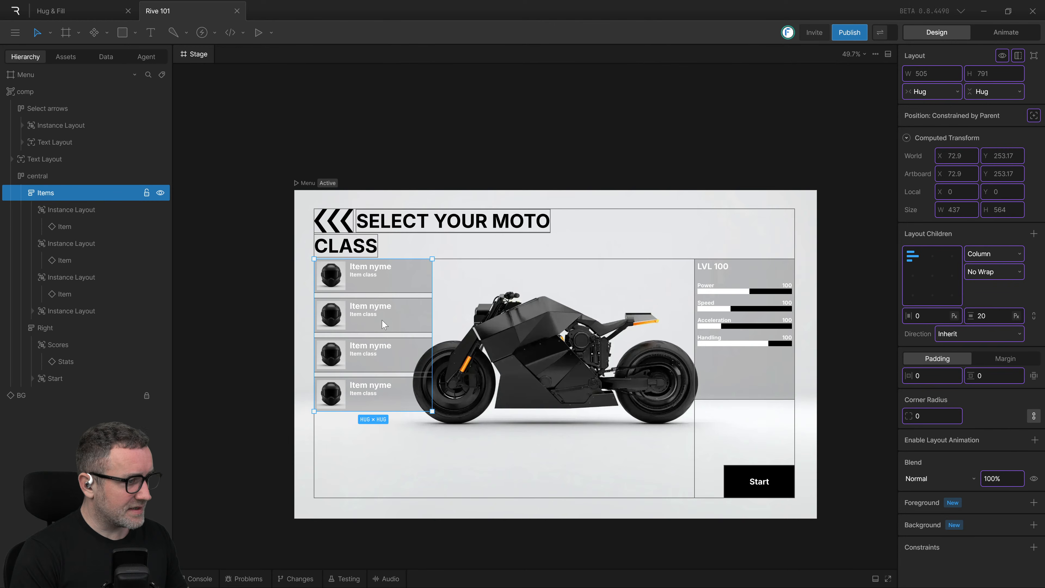
double_click(383, 324)
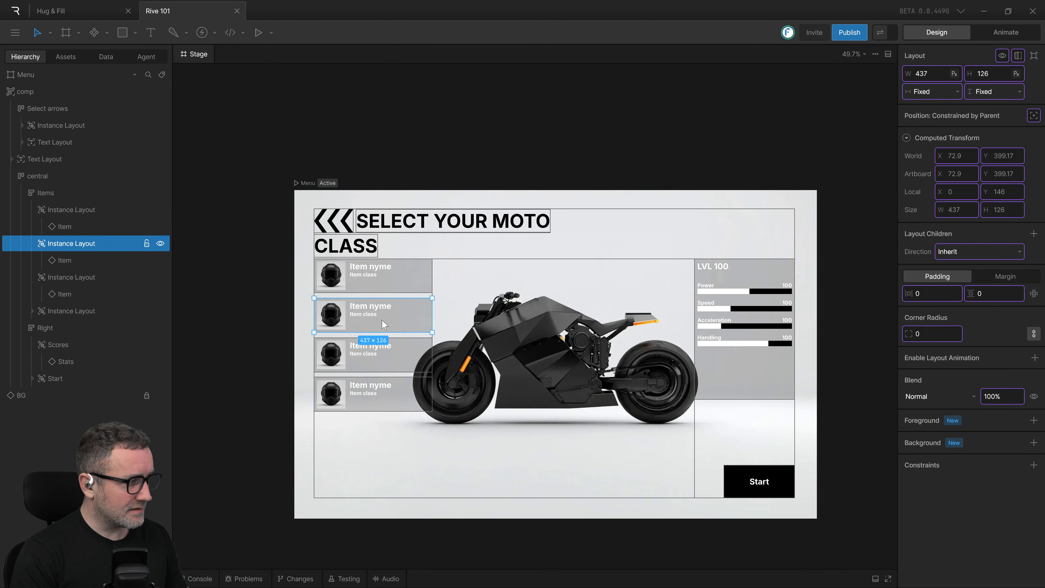
double_click(382, 324)
left_click(457, 152)
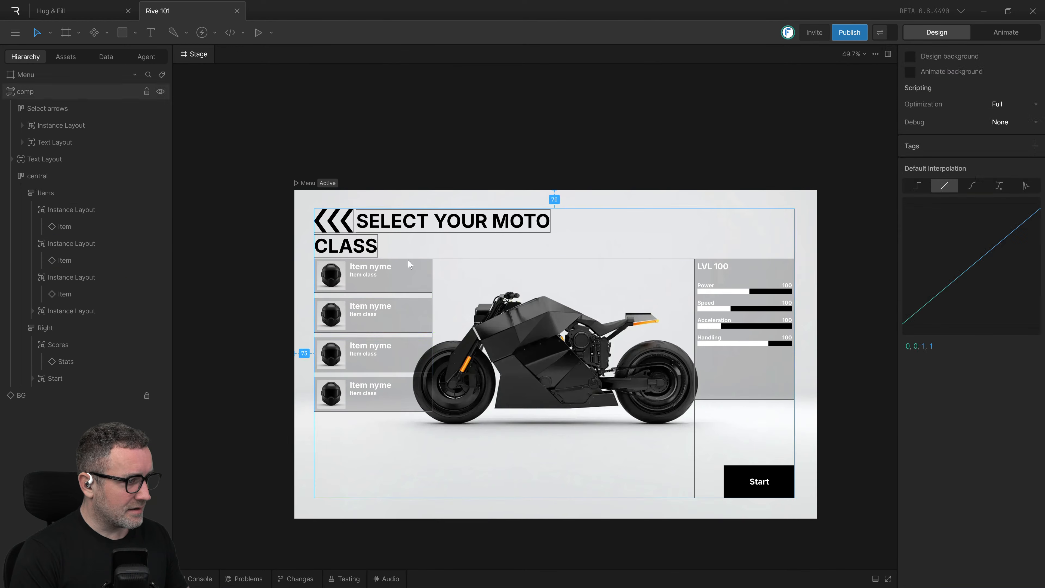
Step: Repeat the level-by-level selection on the second menu item starting from comp, clearing the selection between attempts
left_click(395, 319)
left_click(409, 118)
left_click(394, 325)
double_click(394, 326)
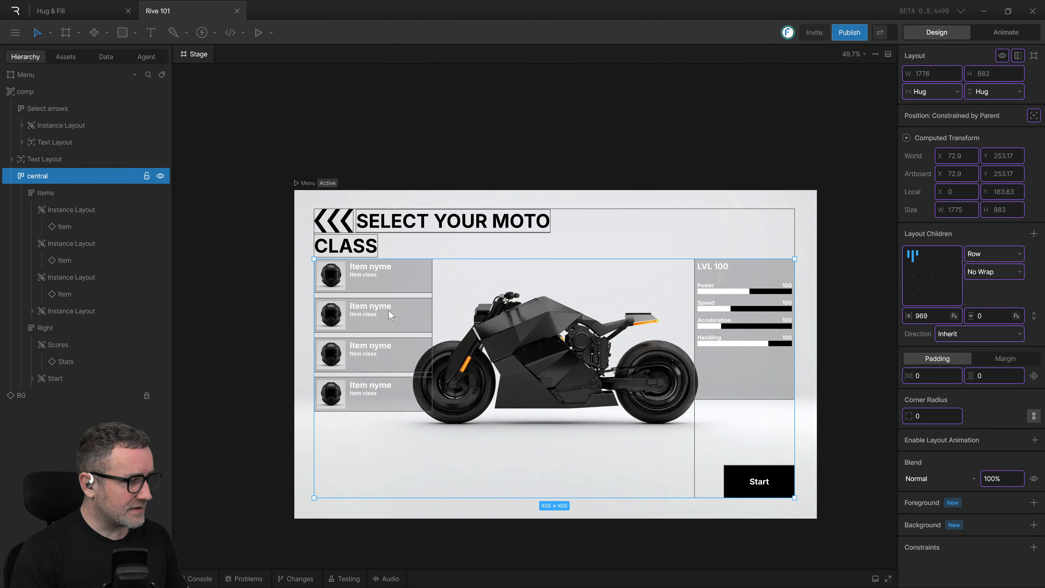
left_click(372, 172)
double_click(376, 316)
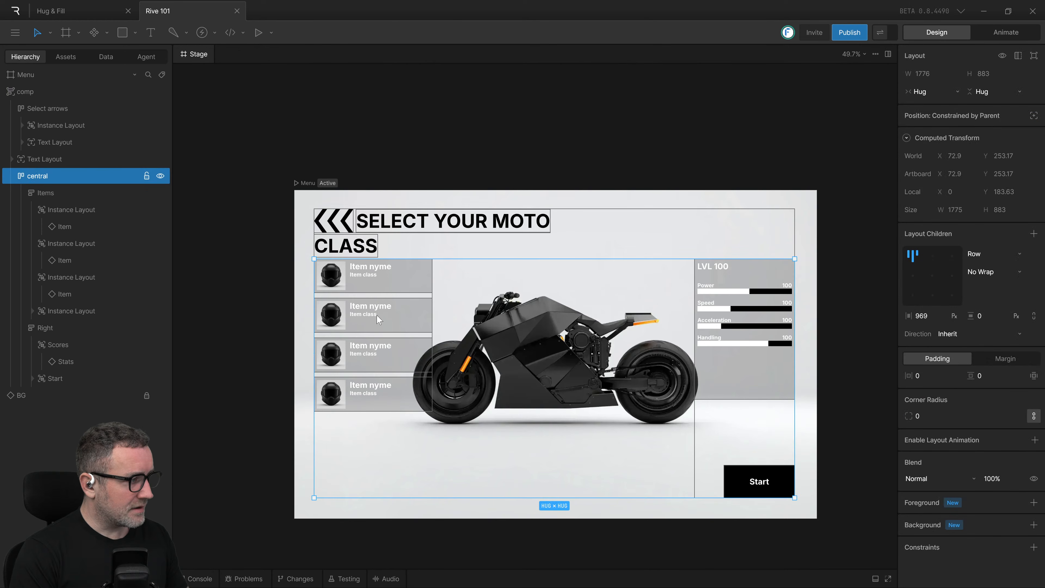
double_click(378, 316)
double_click(377, 316)
left_click(375, 131)
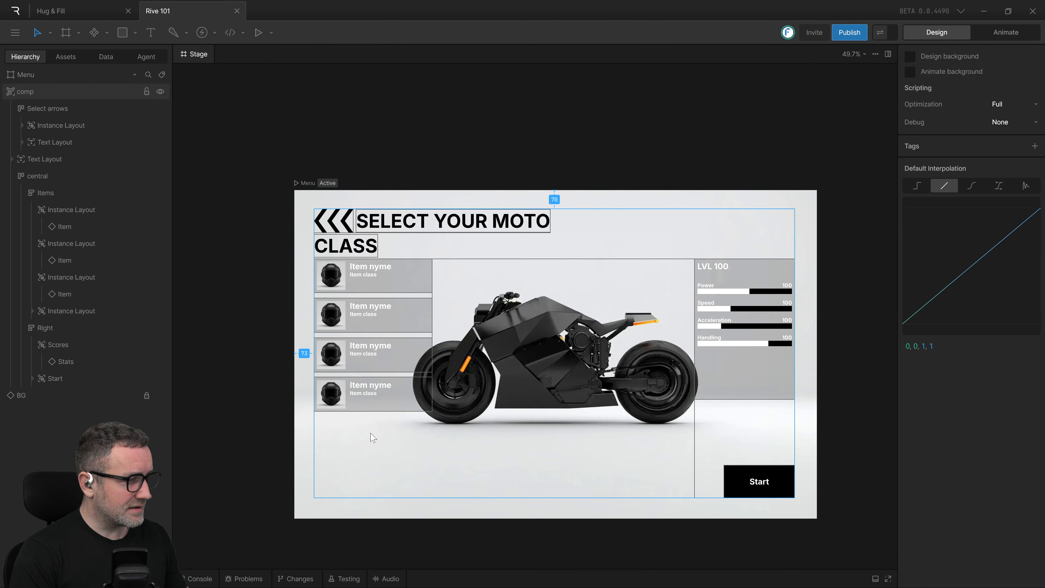
Step: Select comp at the second menu item and go down one layout level at a time to its nested Item
left_click(375, 321)
double_click(374, 320)
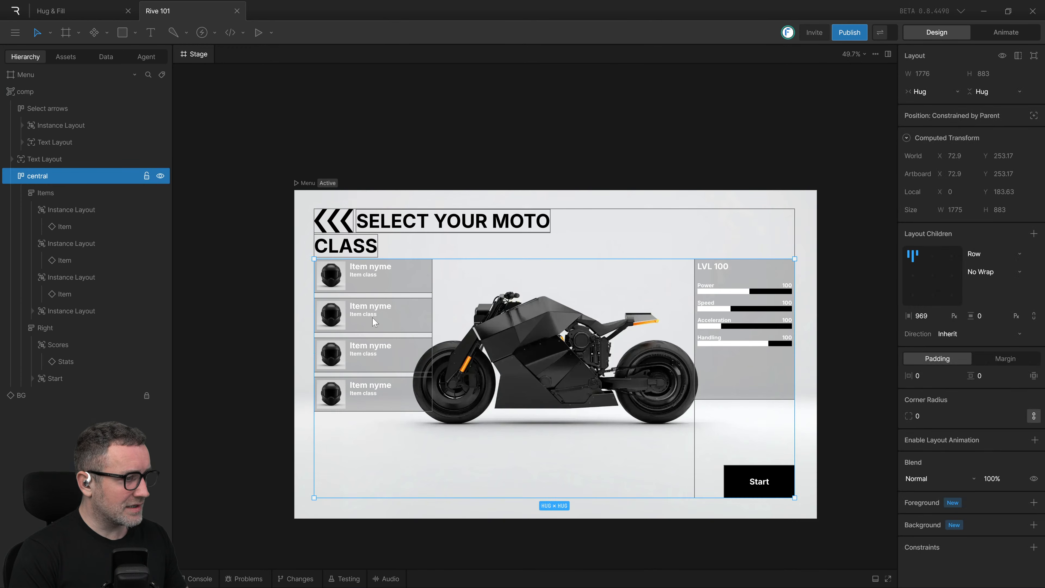
double_click(374, 320)
double_click(374, 322)
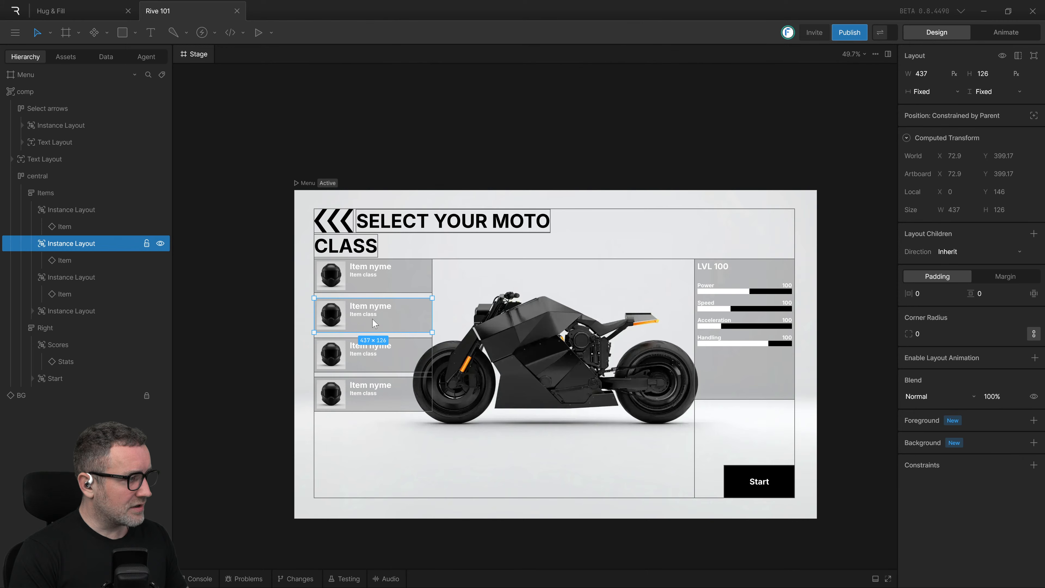
double_click(374, 322)
Step: Move the selection back up from the second menu item through its parent layouts, and clear the selection
key("Escape")
key("Escape")
key("Escape")
key("Escape")
key("Escape")
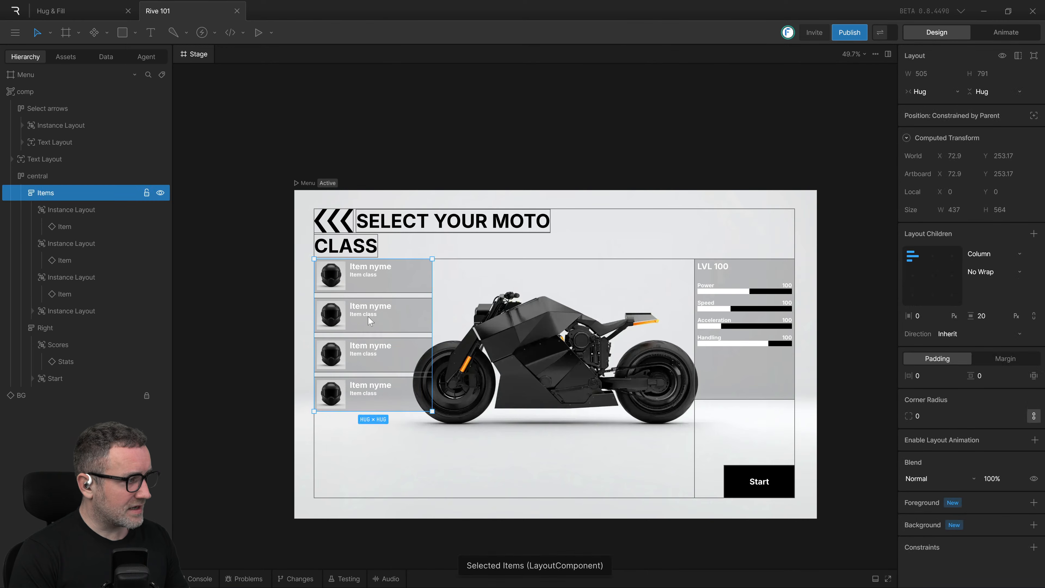
left_click(383, 164)
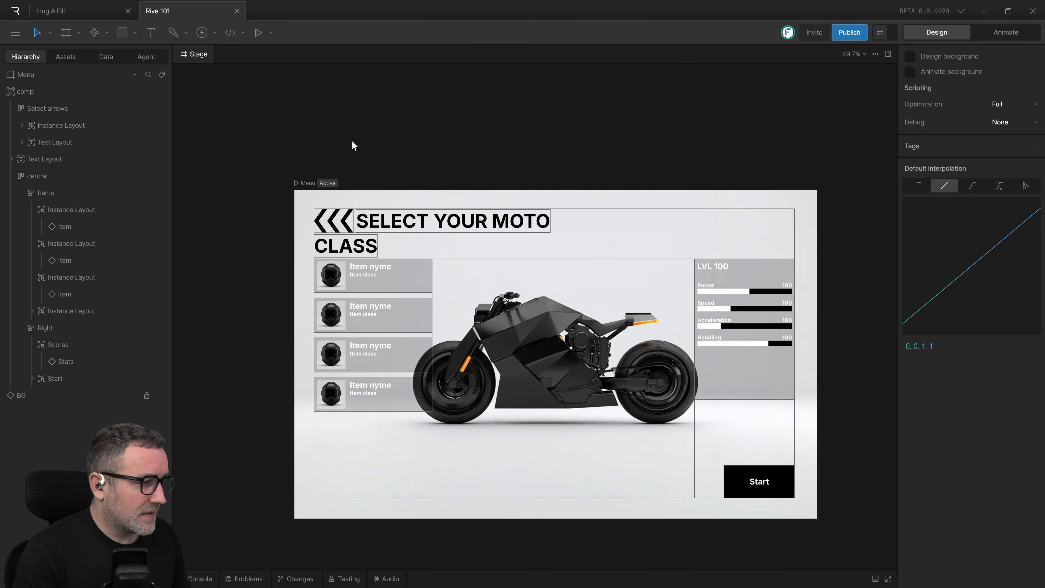
Step: Switch to the Rive Quick Start Tutorial video and review the part on changing the Column layout from hug to fill
left_click_drag(393, 299, 358, 254)
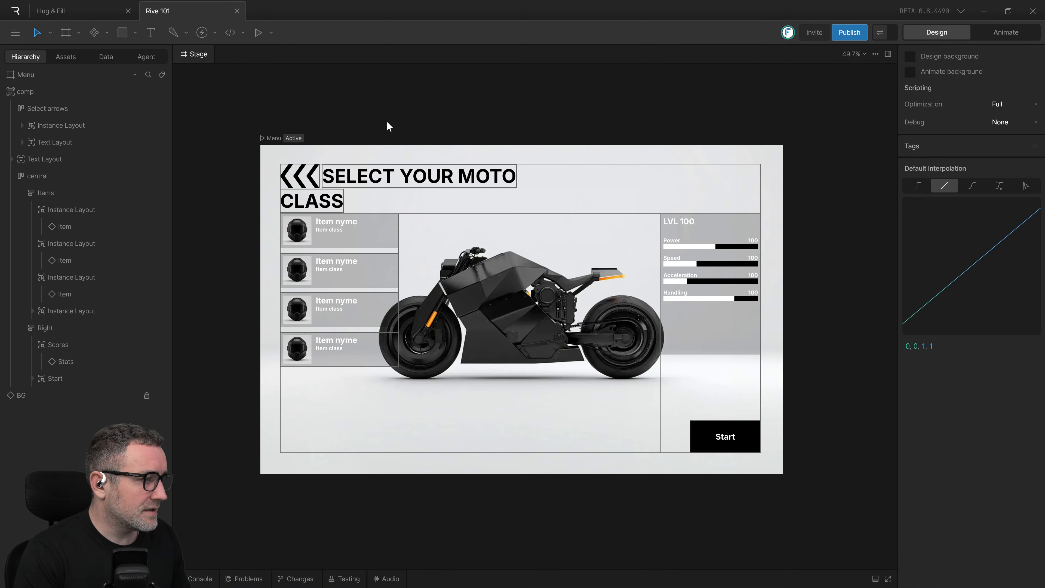
scroll(407, 128, "up", 2)
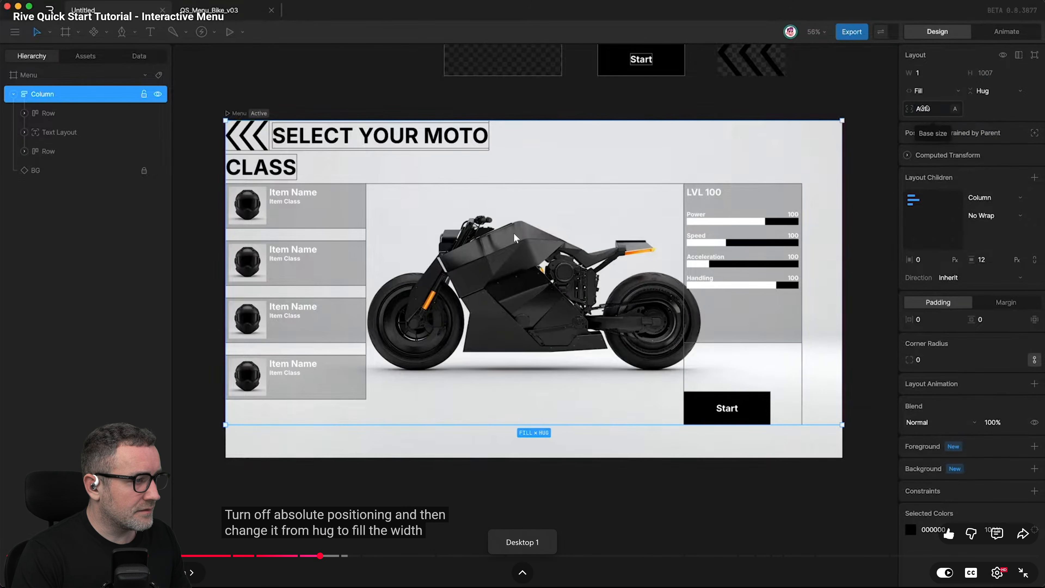
left_click(513, 233)
left_click(514, 233)
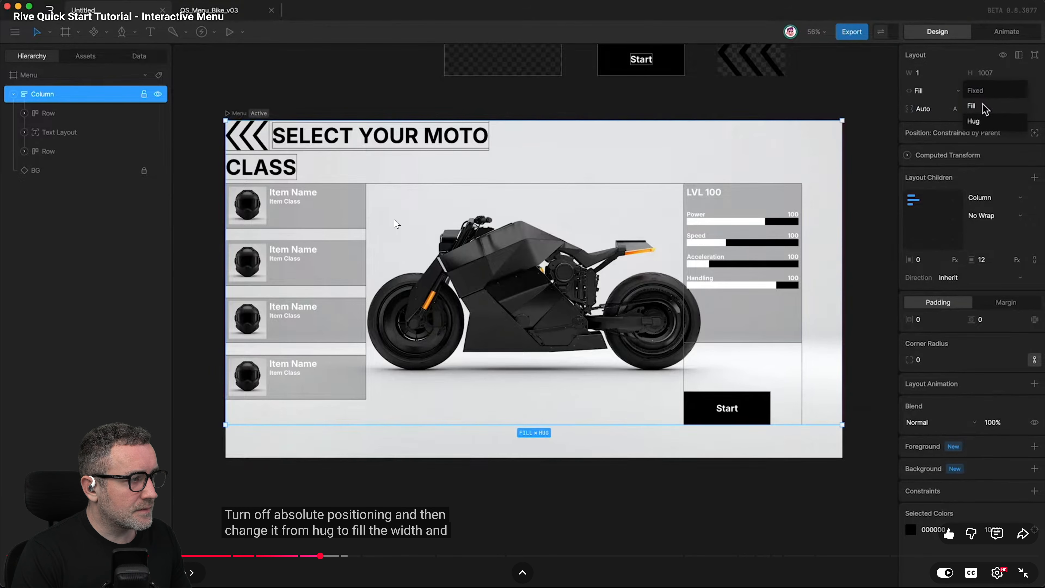
Step: Replay the tutorial's part on giving the Column 50 padding and setting the lower Row to fill
key("space")
key("Left")
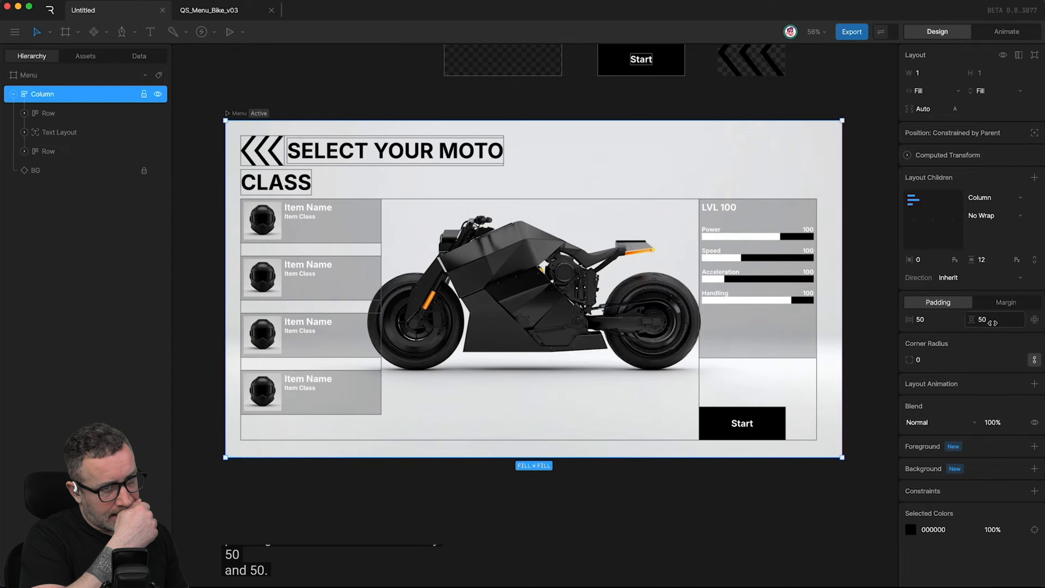
left_click(401, 226)
left_click(401, 227)
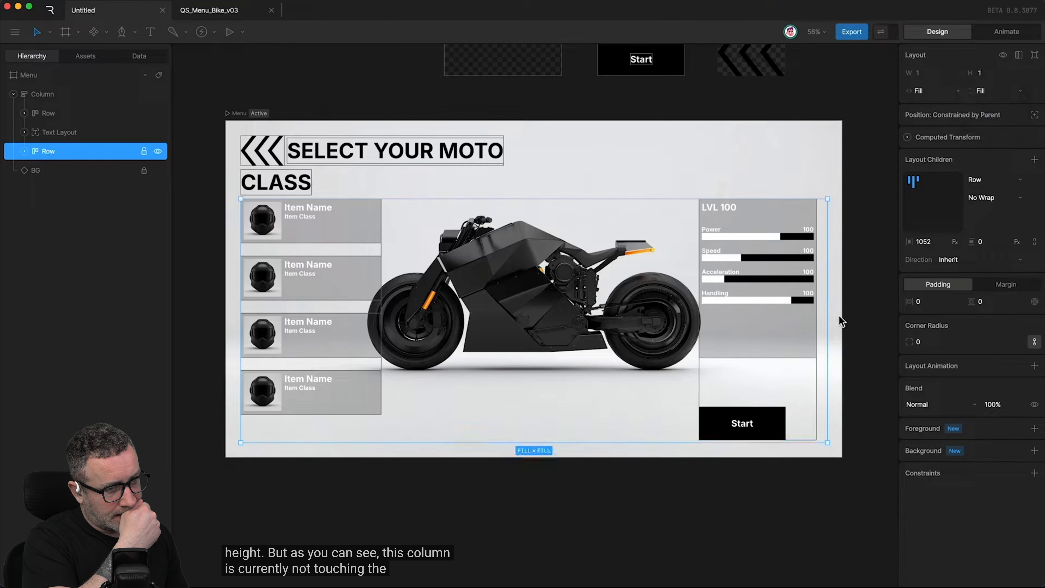
left_click(397, 223)
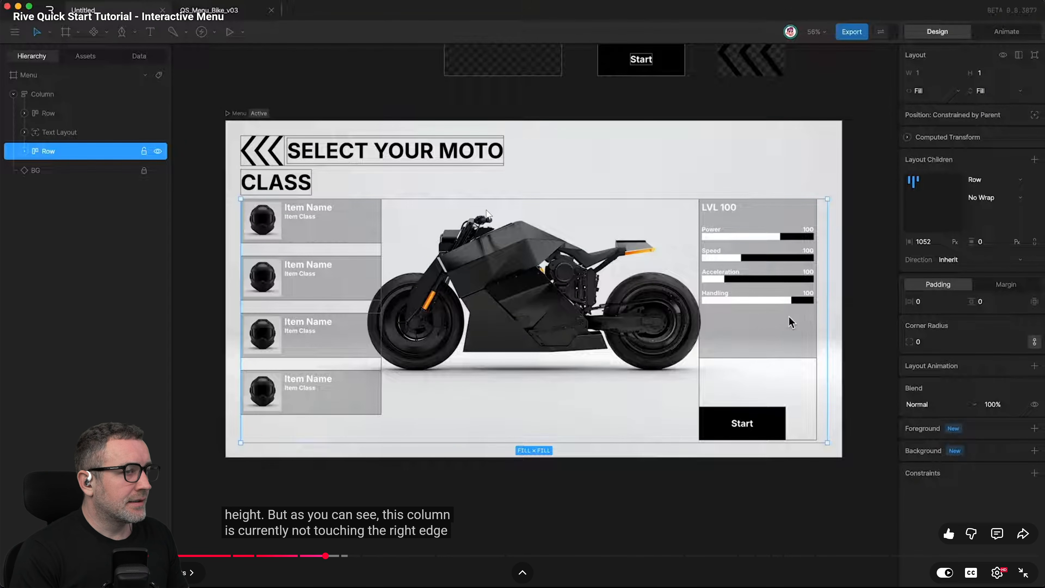
Step: Switch back to the Rive 101 file, collapse comp in the hierarchy, and check its width sizing options
key("ctrl+super+Right")
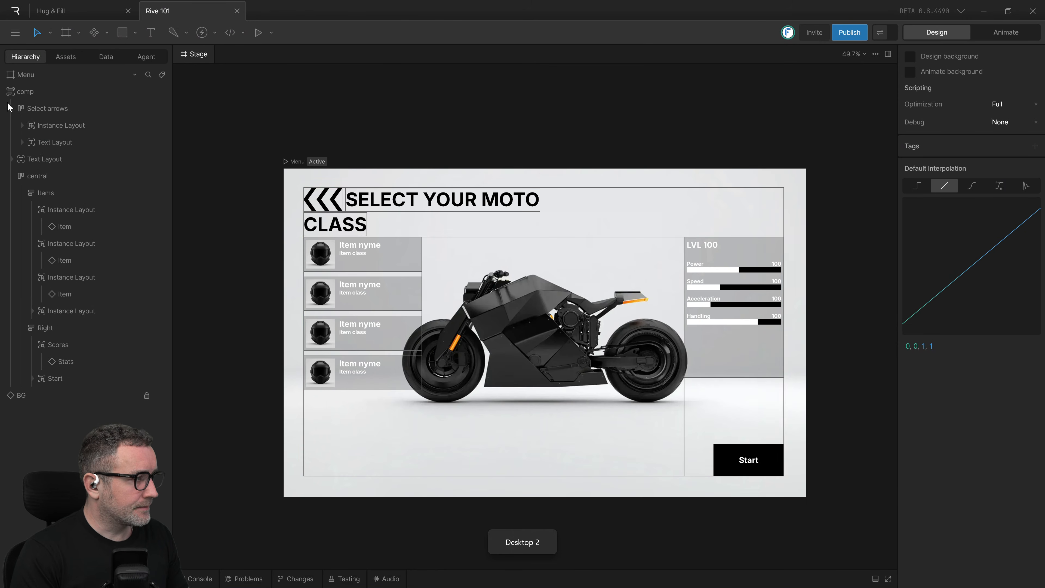
left_click(29, 95)
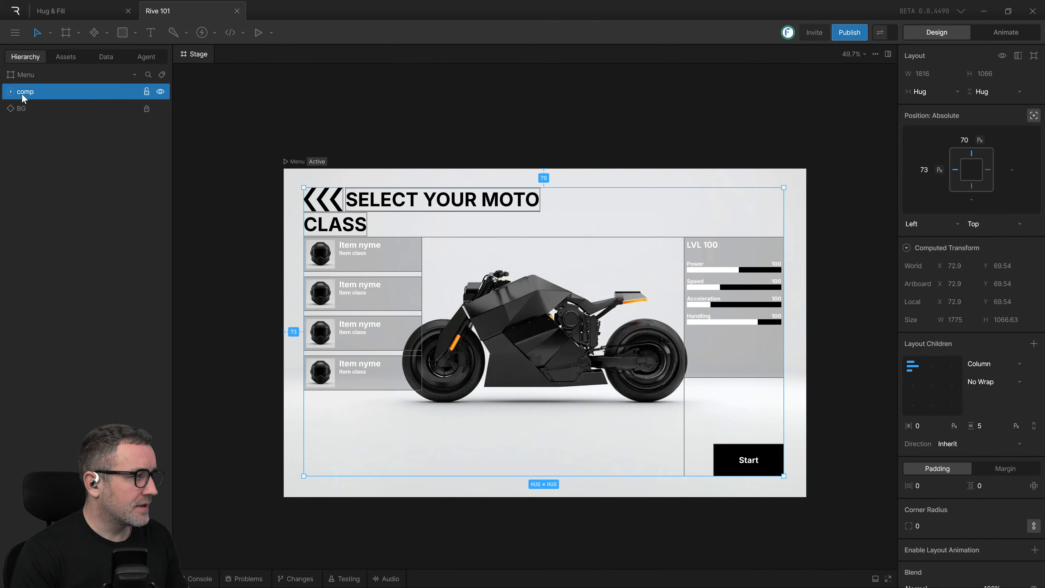
left_click(944, 90)
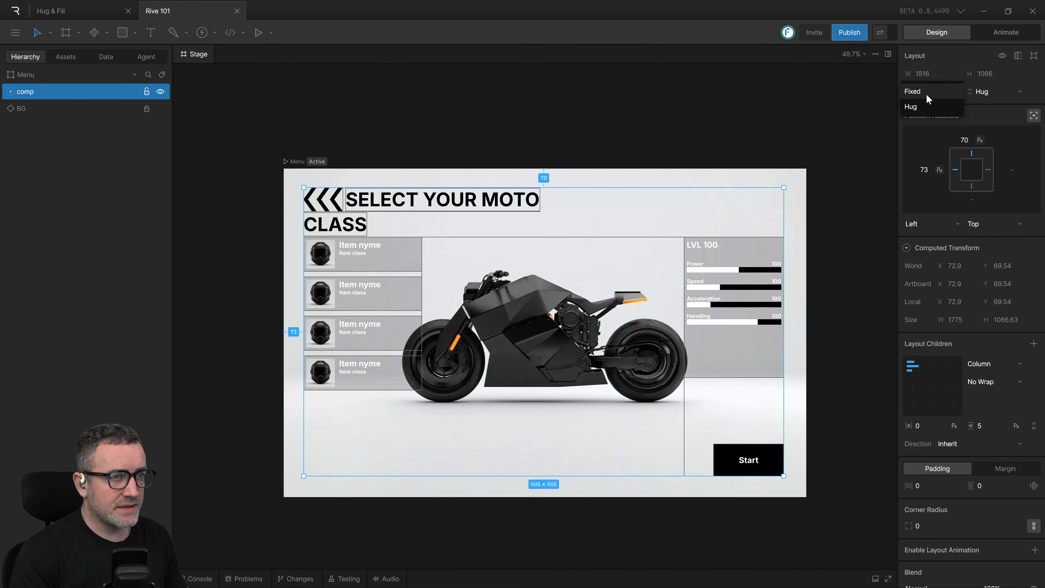
left_click(724, 126)
left_click(26, 89)
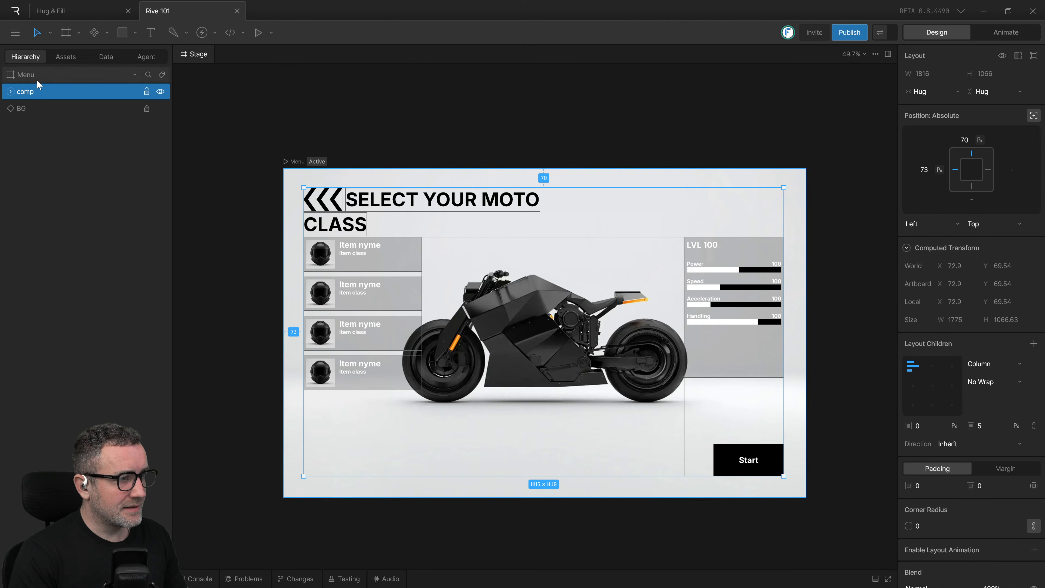
left_click(947, 91)
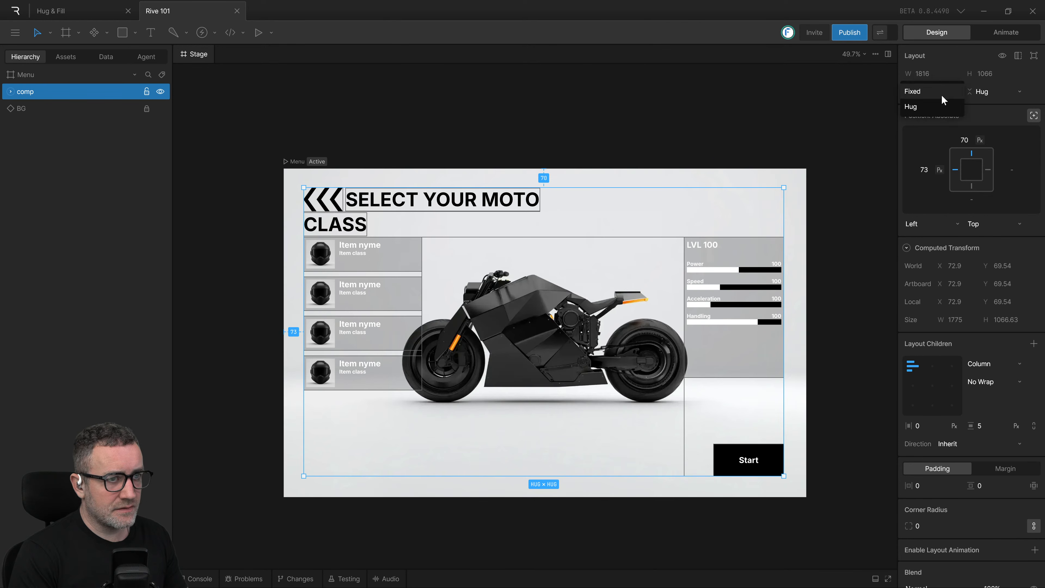
left_click(852, 82)
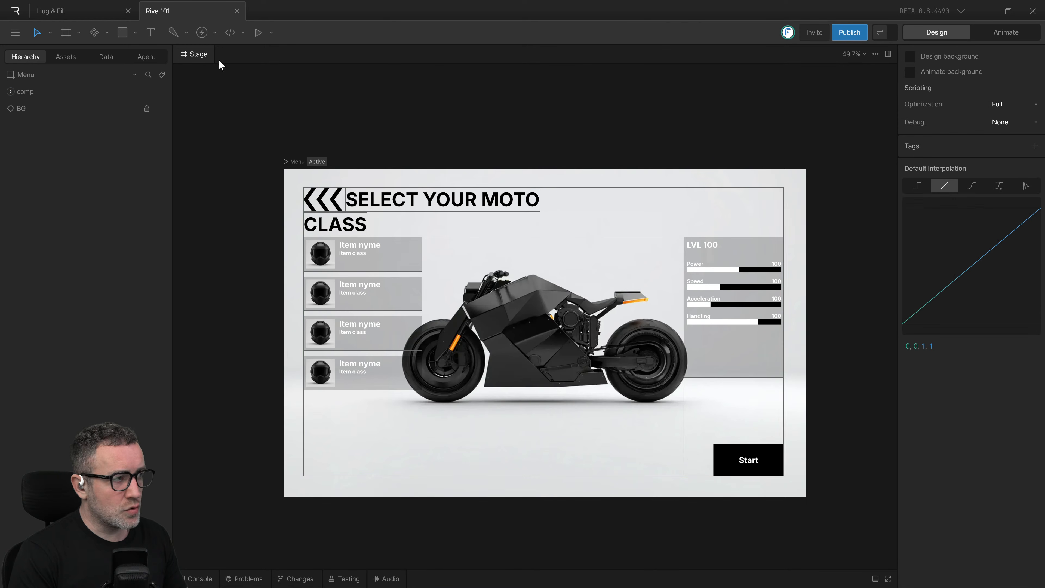
Step: Compare the layout properties of comp, the BG component and the Menu artboard
left_click(69, 92)
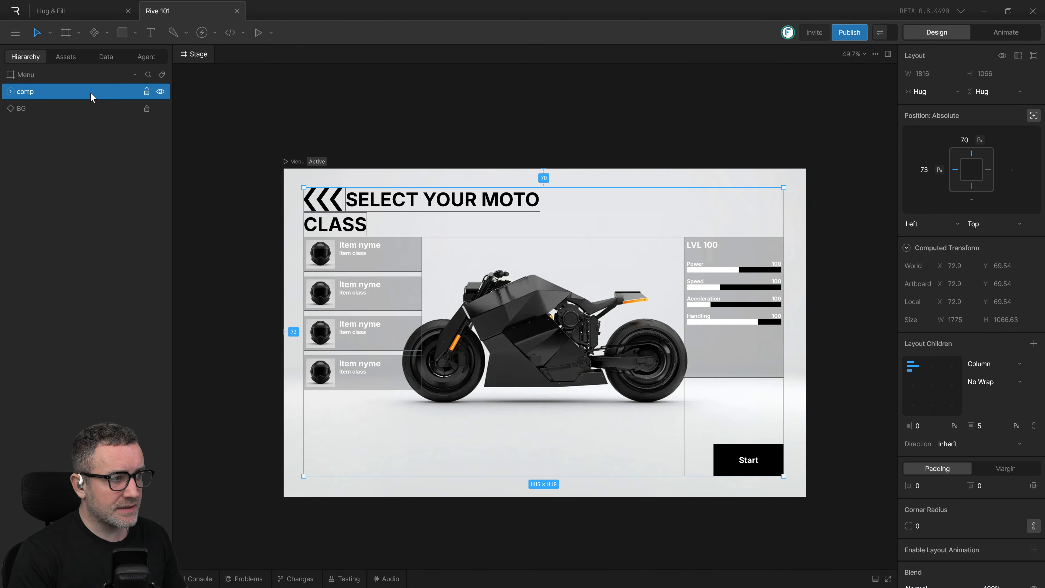
left_click(75, 109)
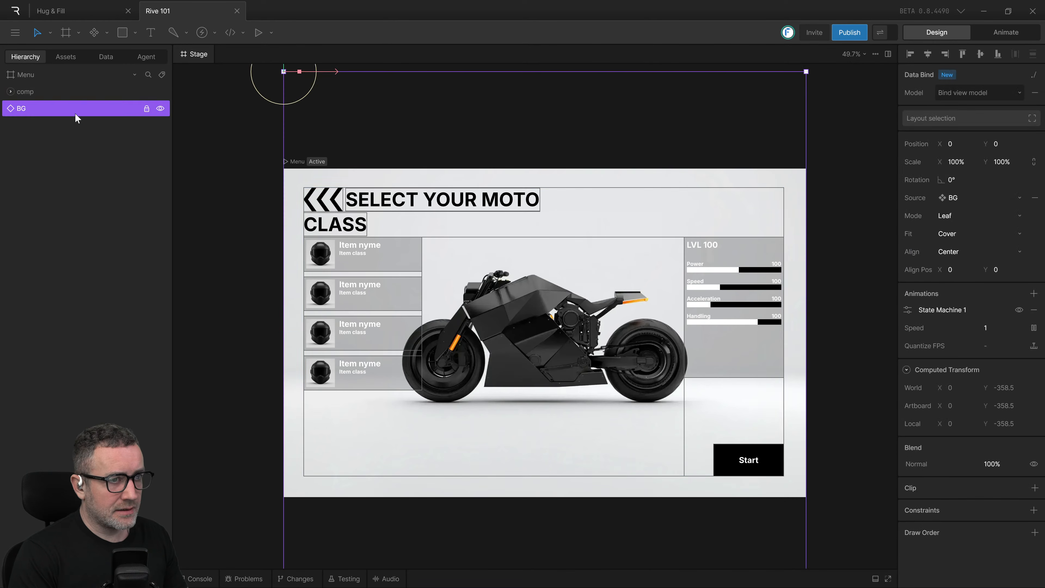
left_click(57, 73)
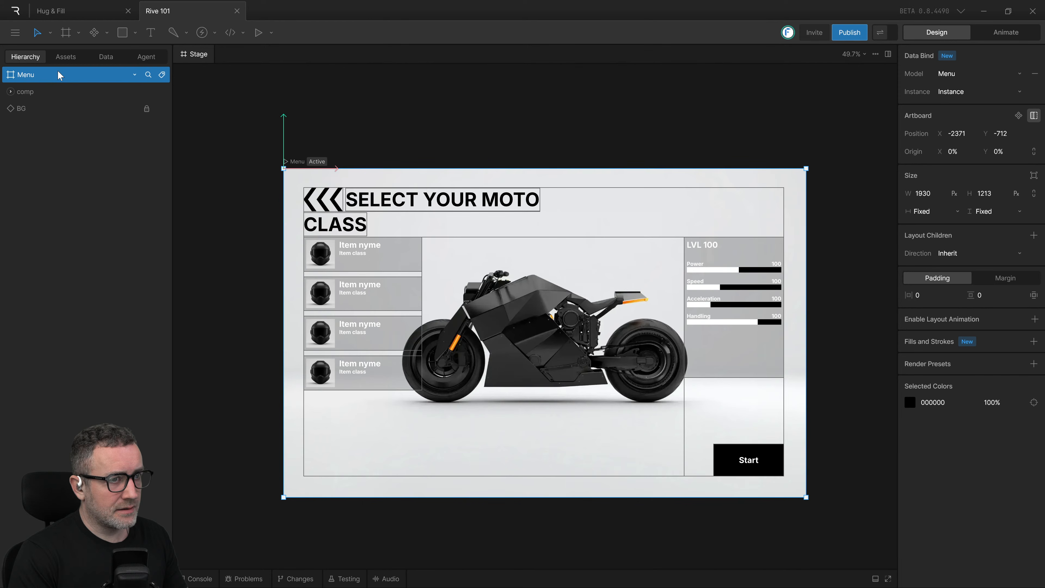
Step: Turn off absolute positioning for comp and set both its width and height to Fill
left_click(67, 91)
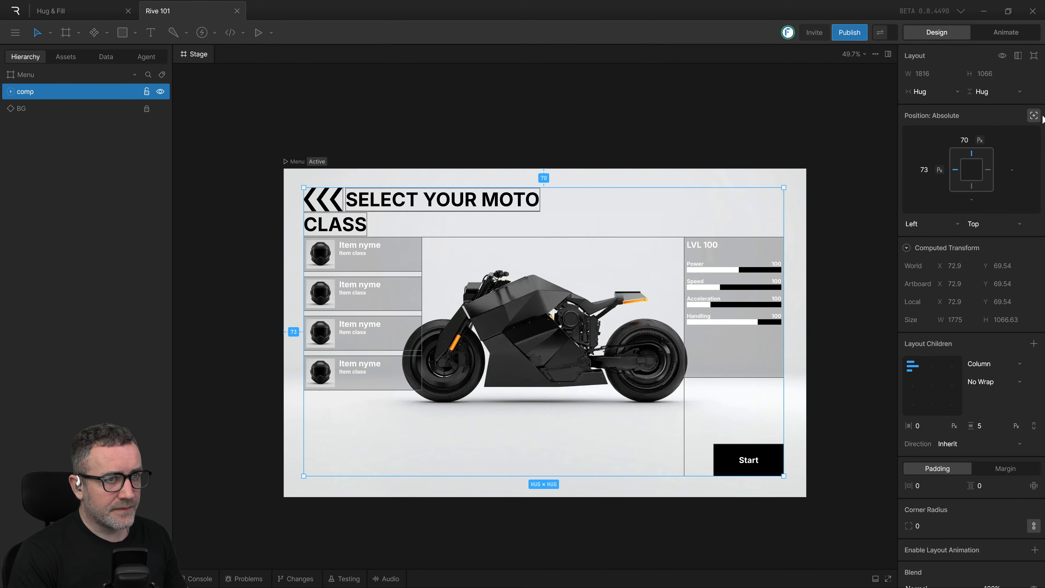
left_click(1034, 115)
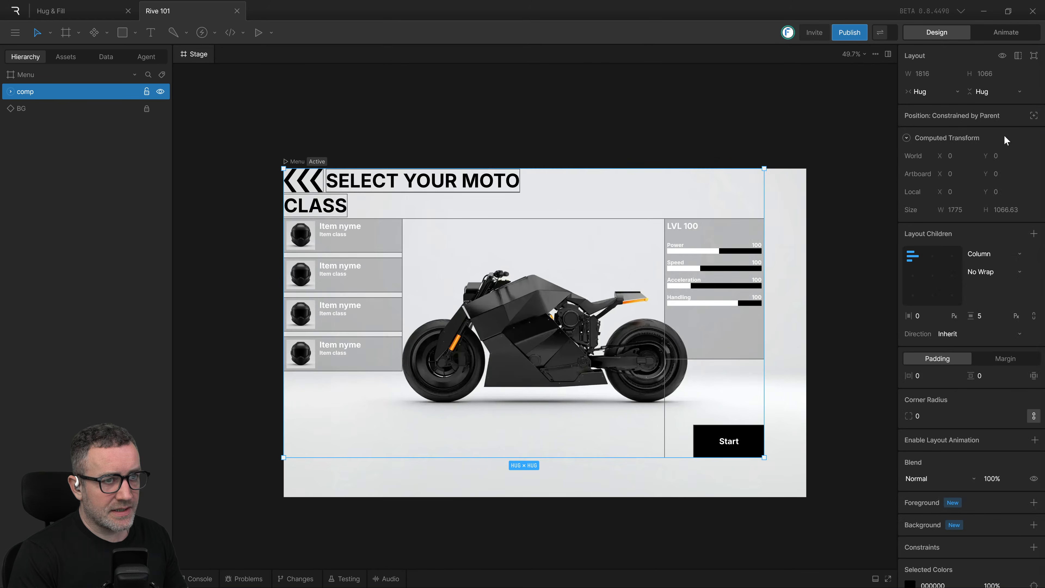
left_click_drag(328, 120, 256, 135)
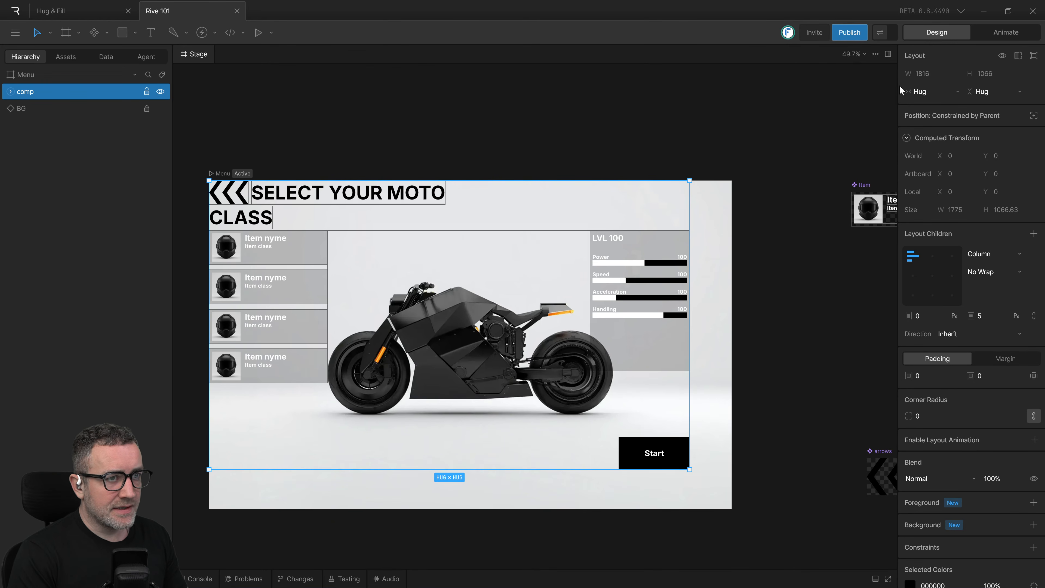
left_click(931, 93)
left_click(925, 106)
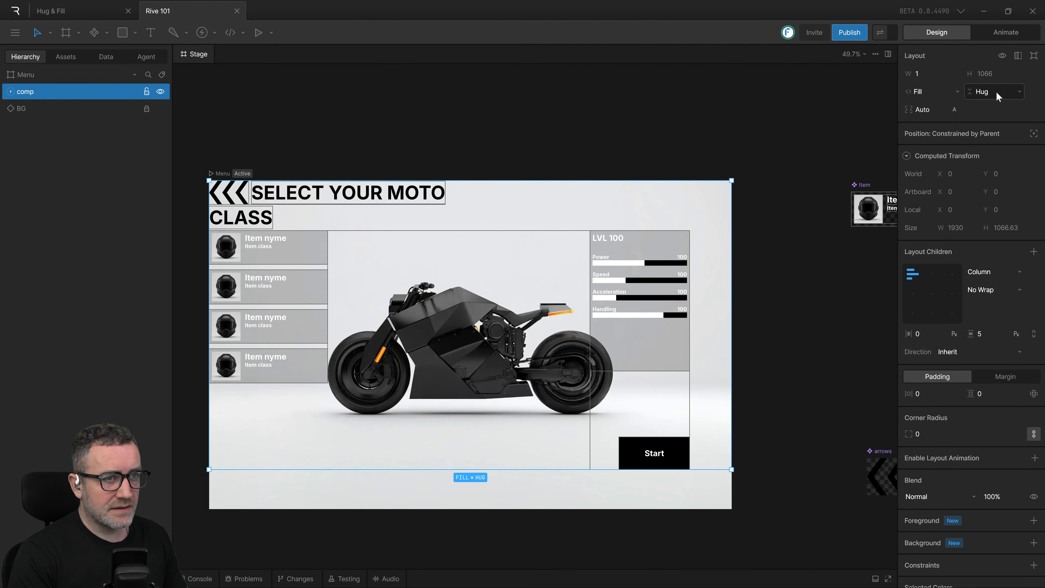
left_click(987, 91)
left_click(990, 106)
Step: Resize the Menu artboard from its corner to about 1838 × 1162
left_click_drag(723, 135, 795, 129)
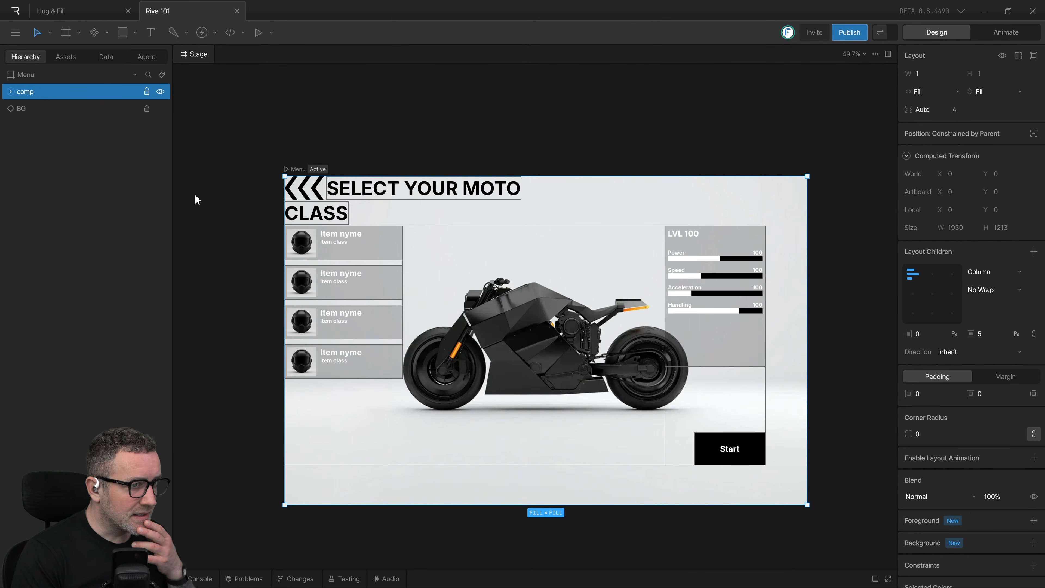
left_click(31, 75)
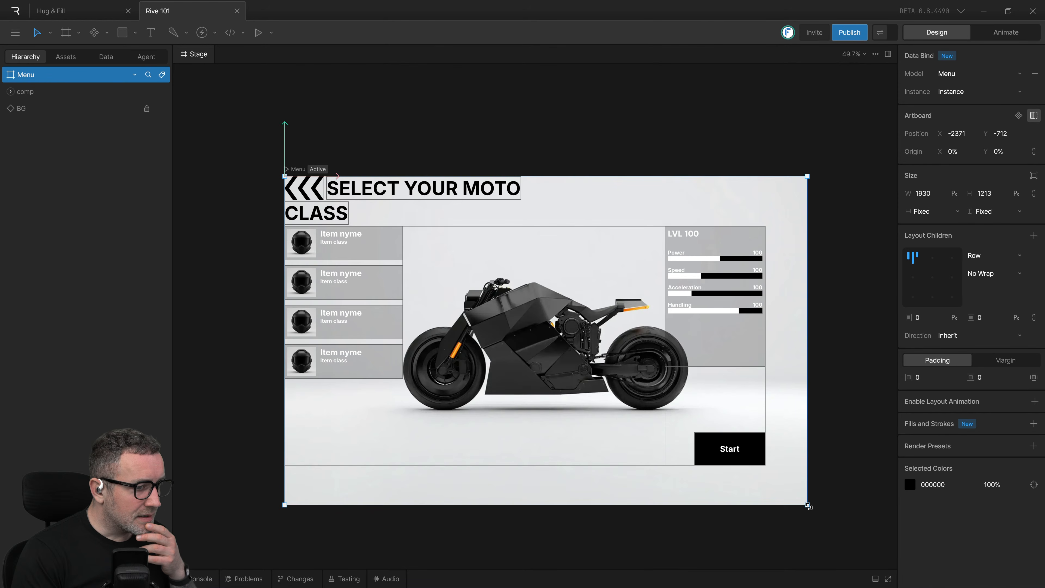
left_click_drag(808, 506, 780, 490)
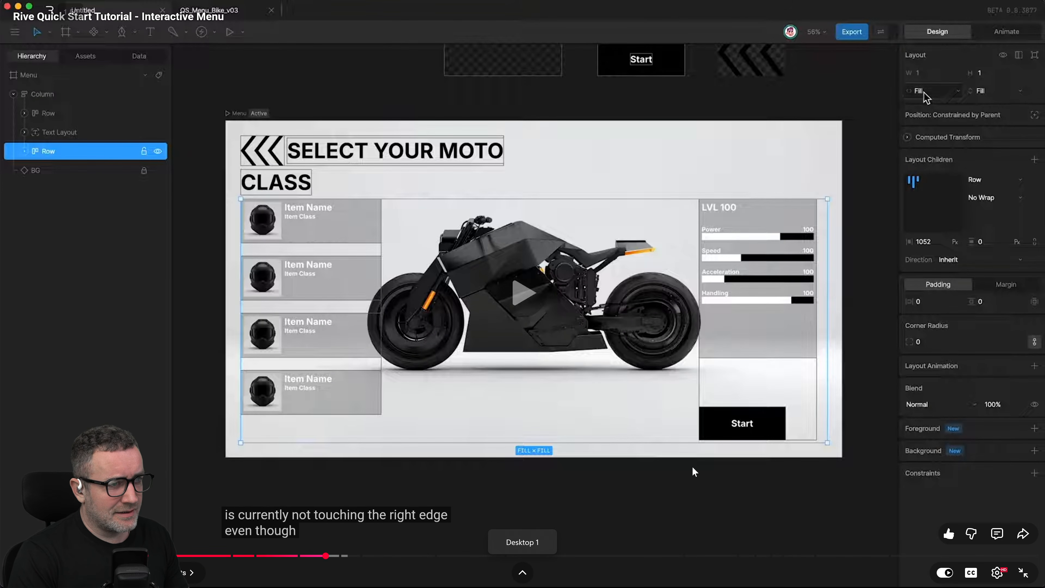
Step: Switch to the tutorial video, rewind it, and rewatch changing the Column's width and height from Hug to Fill
key("space")
key("Left")
key("Left")
key("Left")
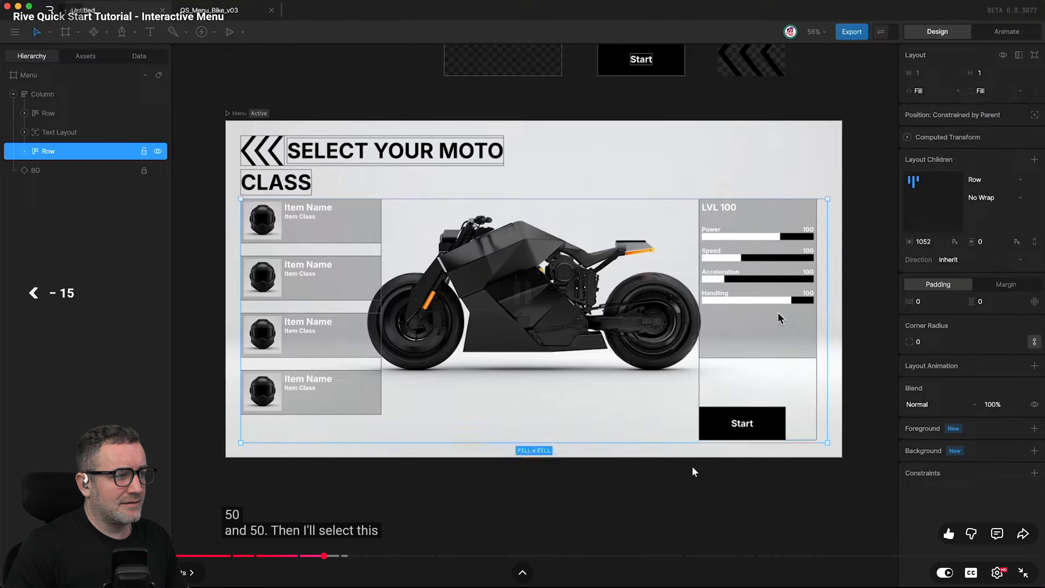
key("Left")
key("Left")
key("Left")
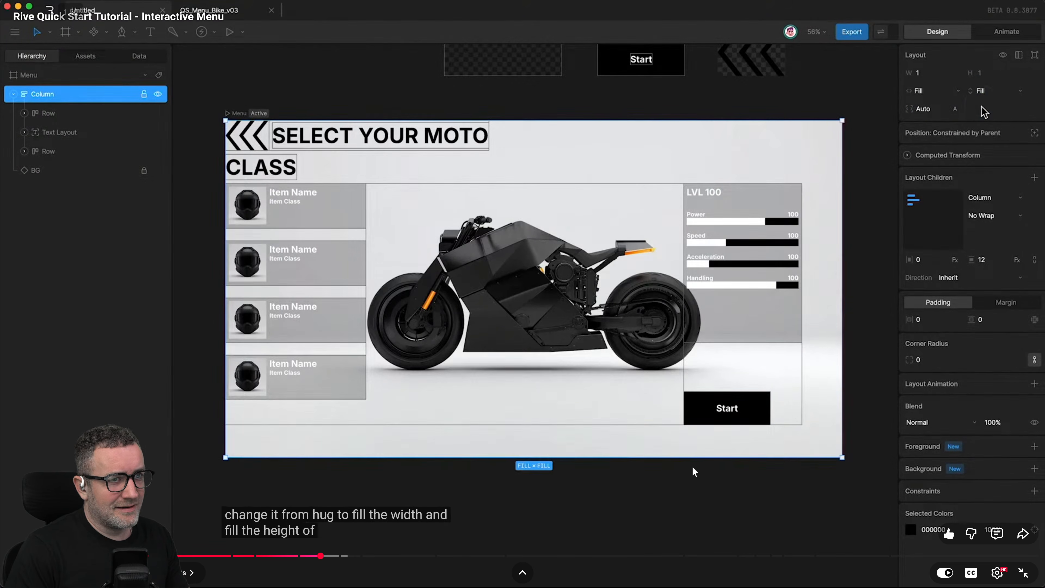
key("Left")
key("Left")
key("Left")
key("Left")
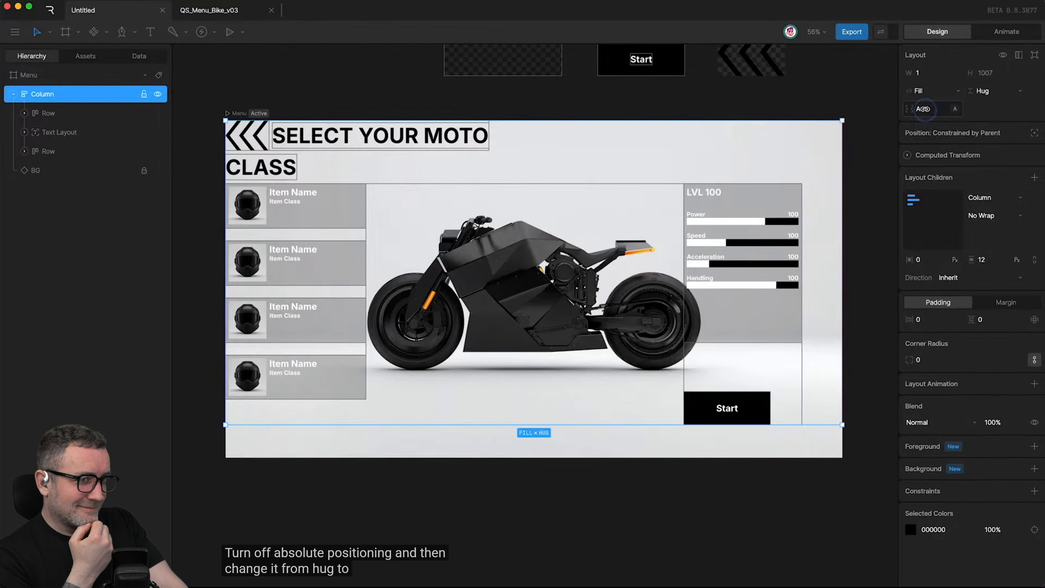
left_click(985, 91)
left_click(983, 109)
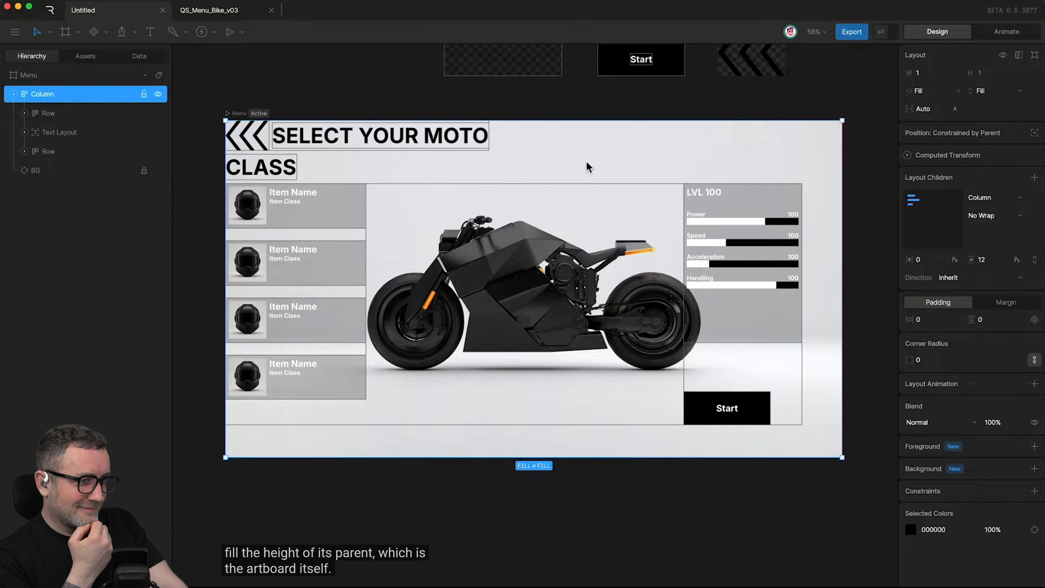
Step: Watch the tutorial's part on giving the Column 50 padding in both directions and selecting the lower Row
left_click(933, 320)
type("5")
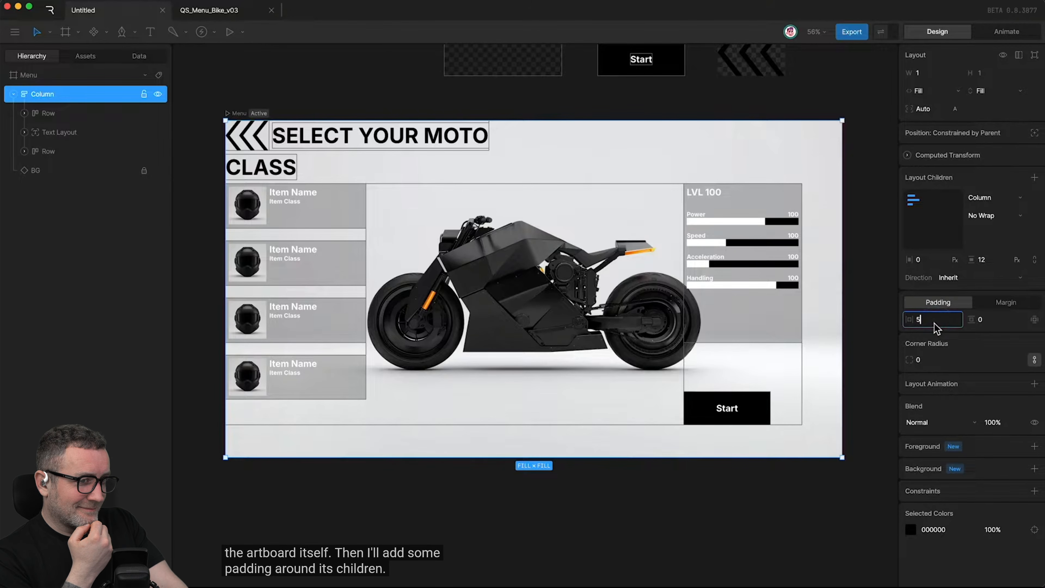
type("0")
key("Return")
left_click(981, 322)
type("50")
key("Return")
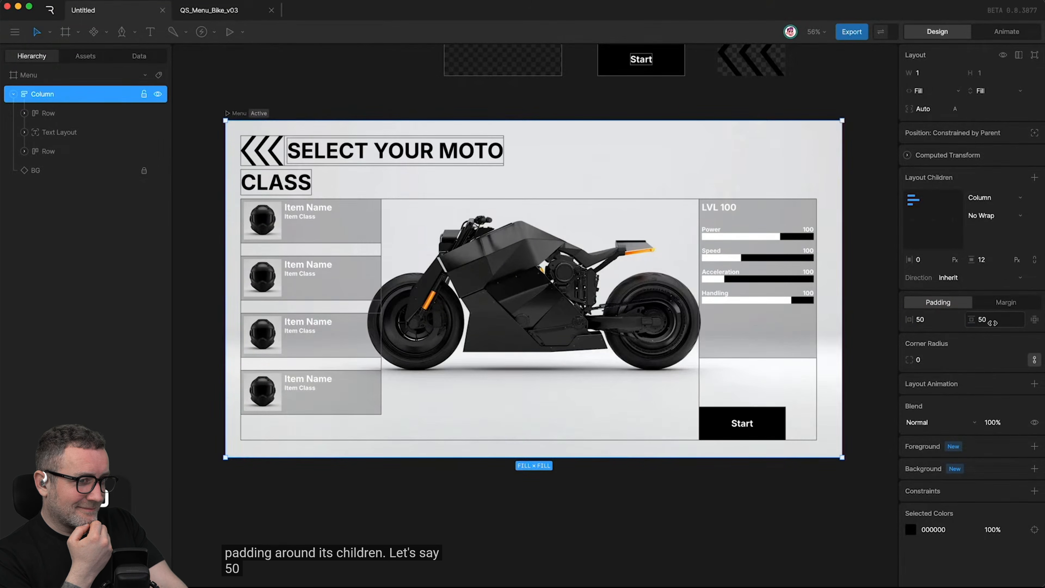
left_click(97, 151)
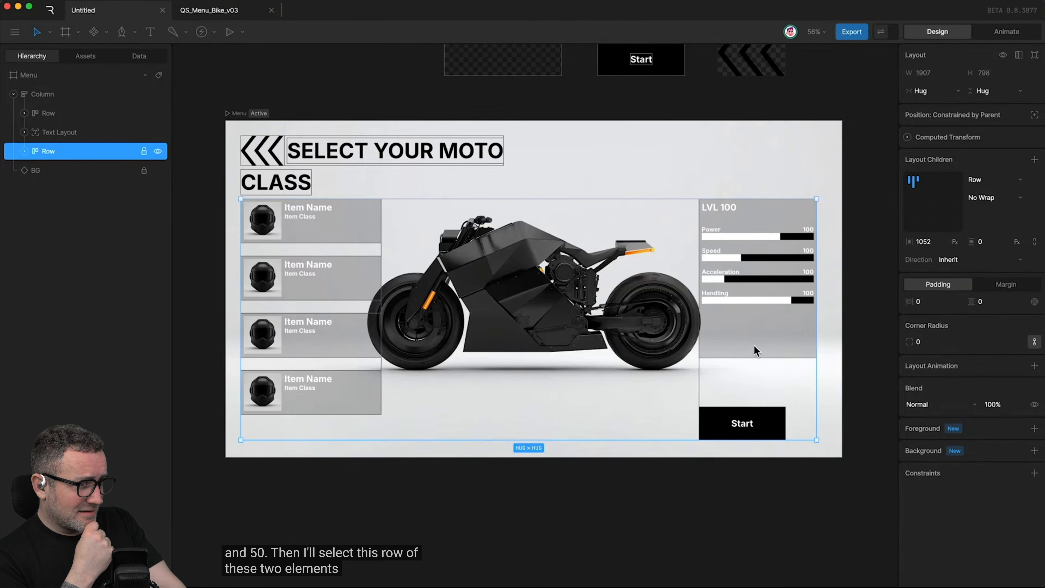
Step: Rewind the tutorial to the Menu artboard resizing test and rewatch it through the Column's Fill settings
key("Left")
key("Left")
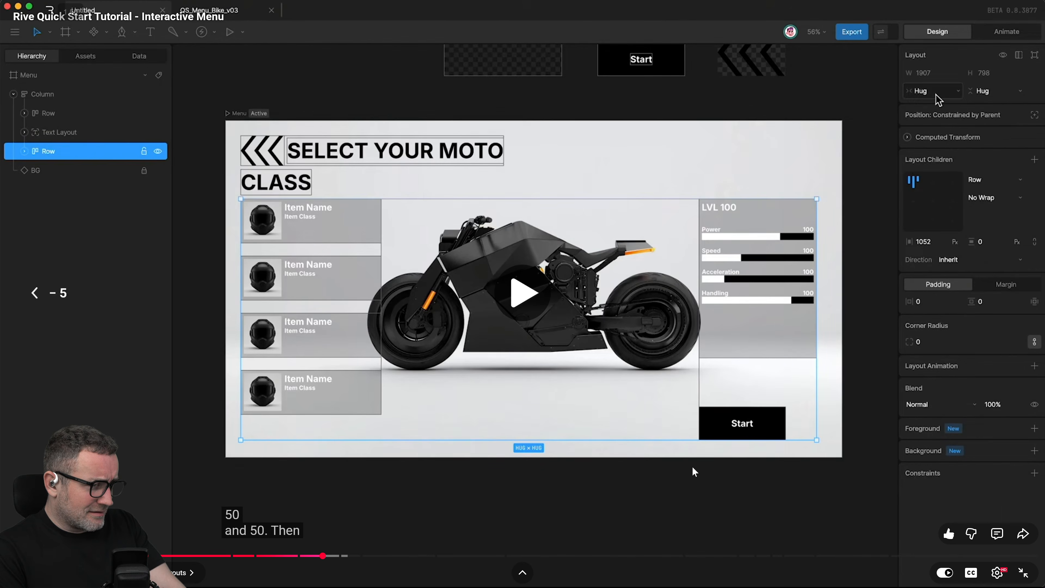
key("Left")
key("Left")
key("Left")
key("Left")
key("Left")
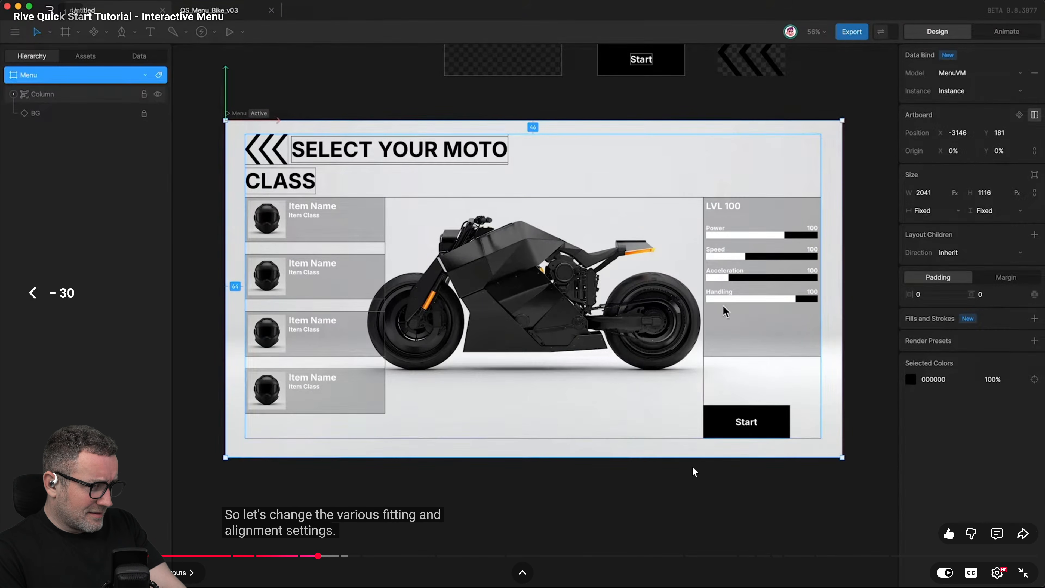
key("Left")
key("Left")
key("Left")
key("Left")
key("Left")
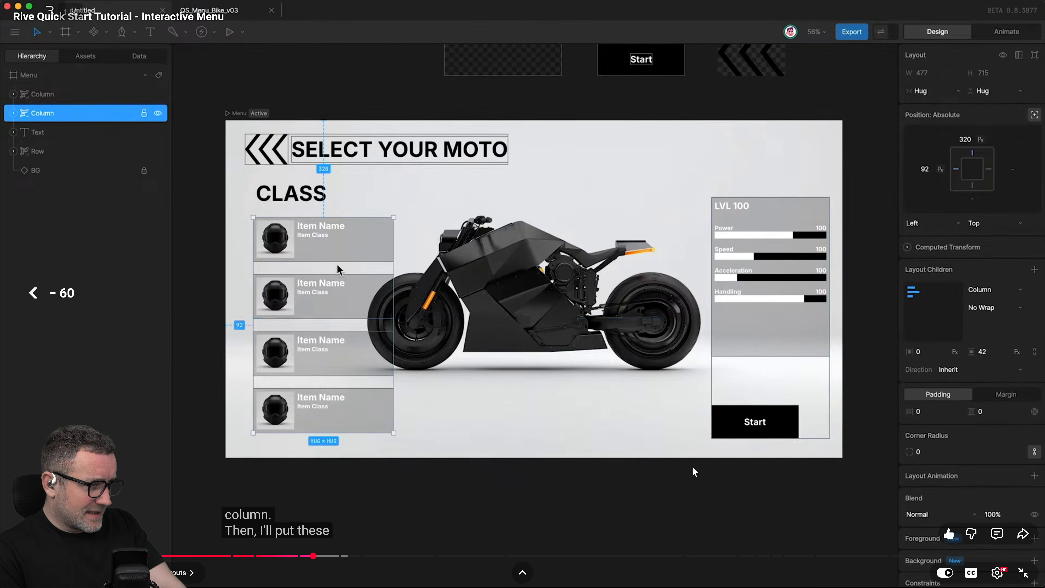
key("Left")
key("Left")
key("Left")
key("Left")
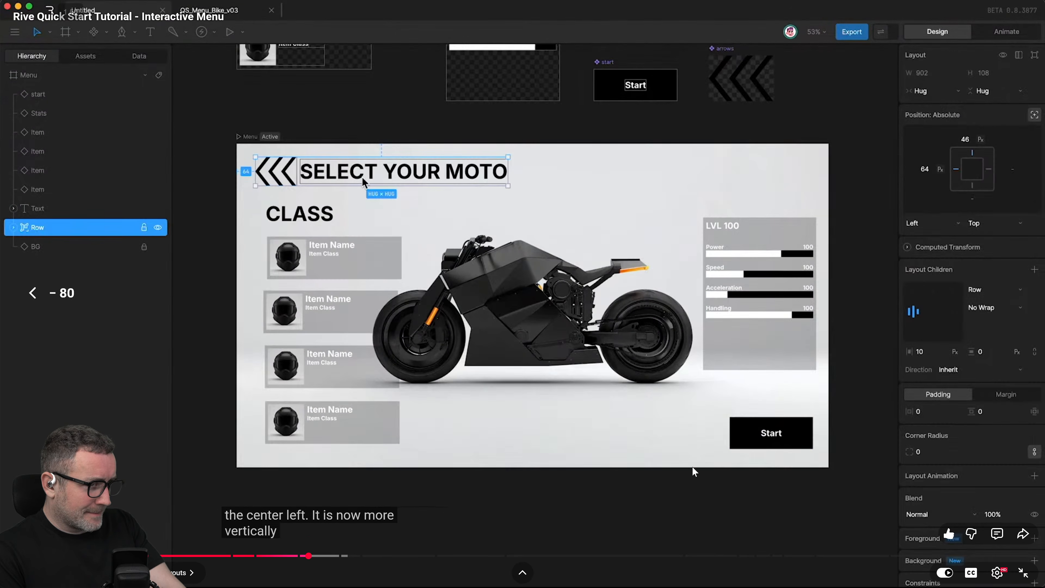
key("Right")
key("Right")
key("Right")
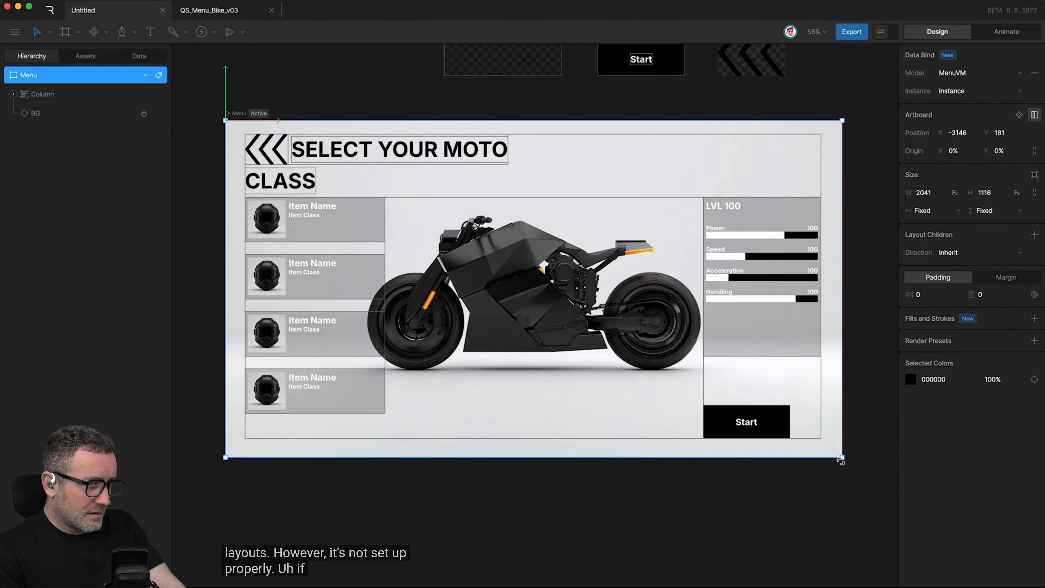
left_click_drag(842, 457, 846, 587)
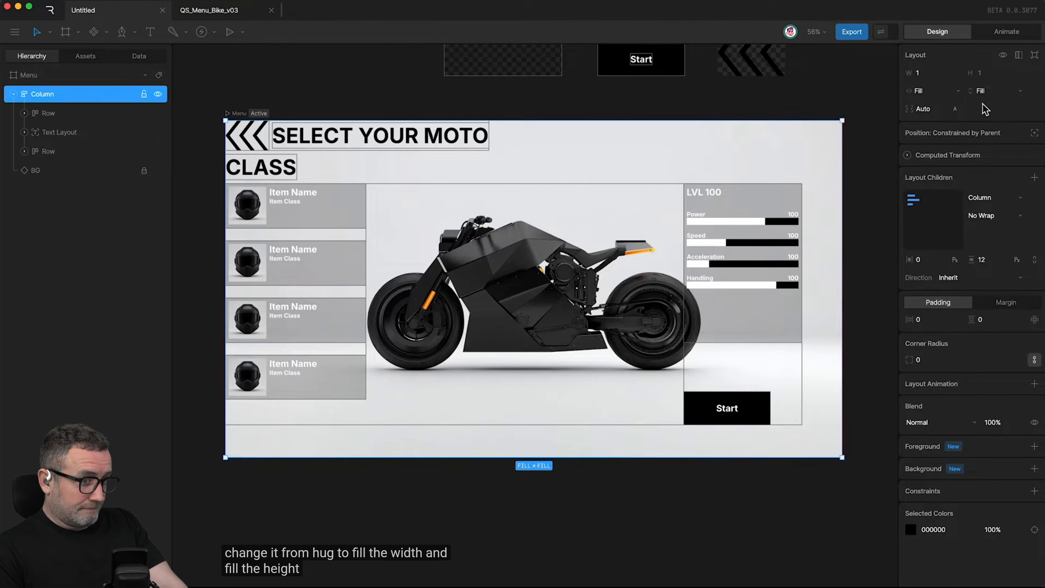
left_click(693, 468)
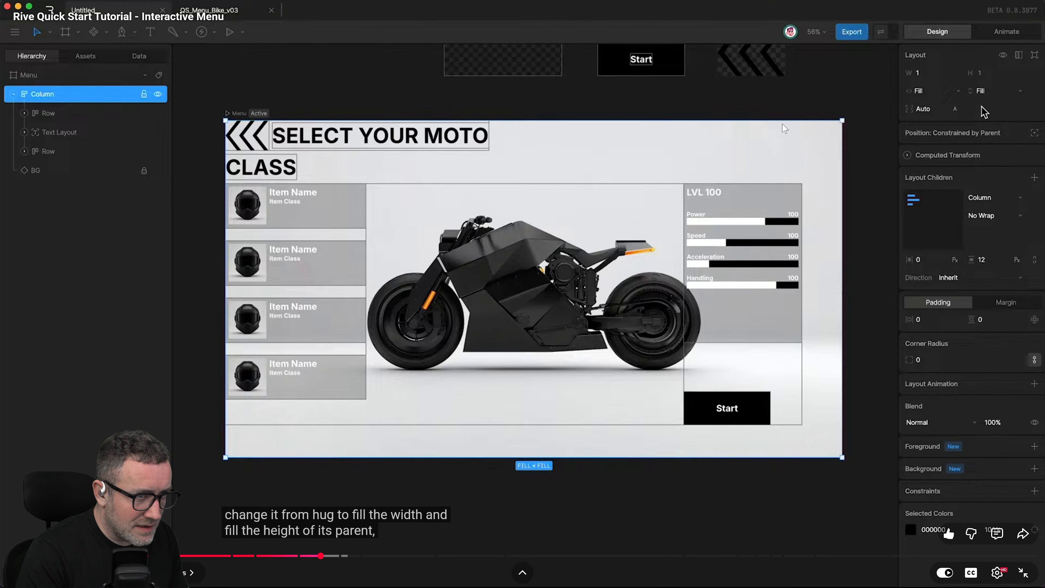
Step: Switch from the tutorial video back to the Rive 101 file
key("alt+Tab")
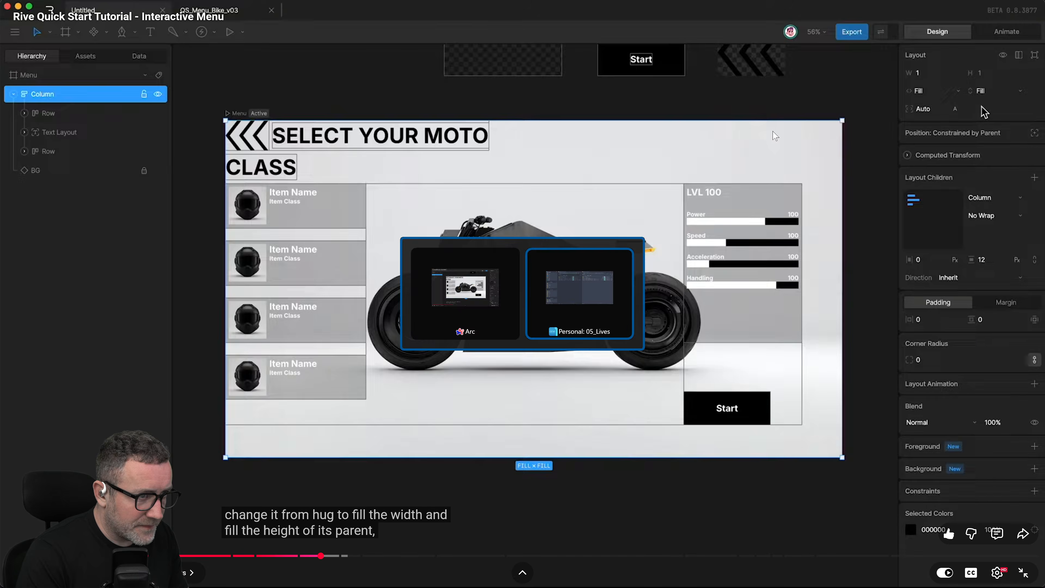
key("alt+Tab")
key("alt+Tab")
key("alt+Tab")
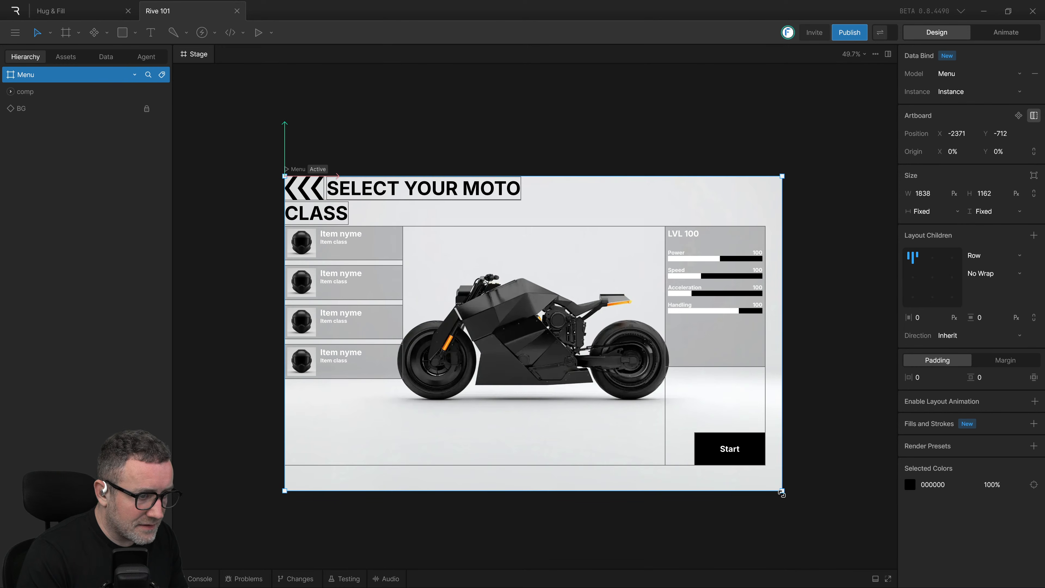
Step: Resize the Menu artboard to about 1865 × 1221 px, and give the comp layout 50 padding horizontally and vertically
mouse_move(781, 491)
left_mouse_down()
mouse_move(803, 432)
mouse_move(788, 406)
mouse_move(739, 535)
mouse_move(747, 550)
mouse_move(828, 537)
mouse_move(816, 507)
mouse_move(780, 491)
mouse_move(786, 479)
mouse_move(790, 507)
left_mouse_up()
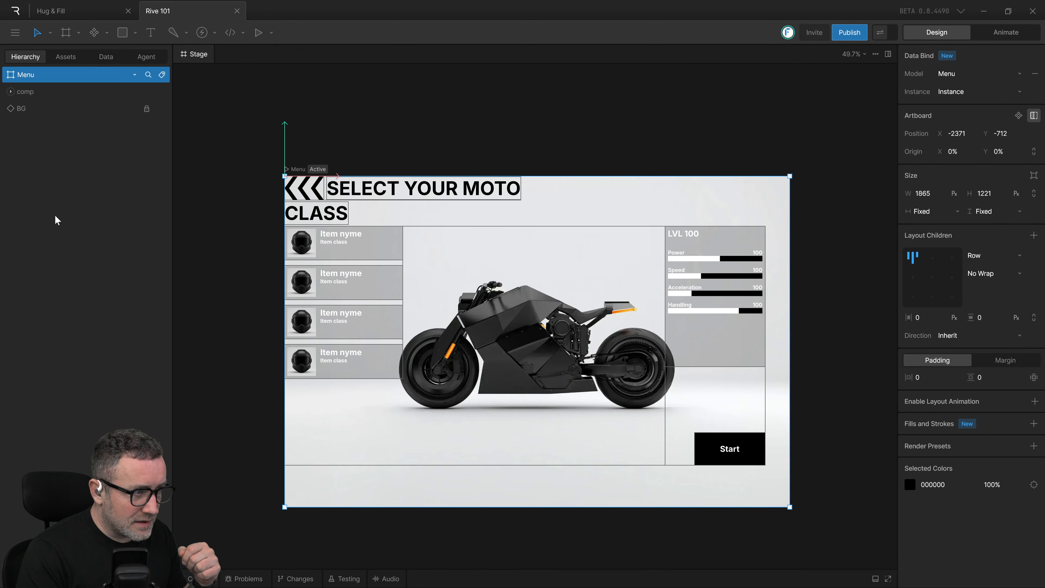
left_click(10, 93)
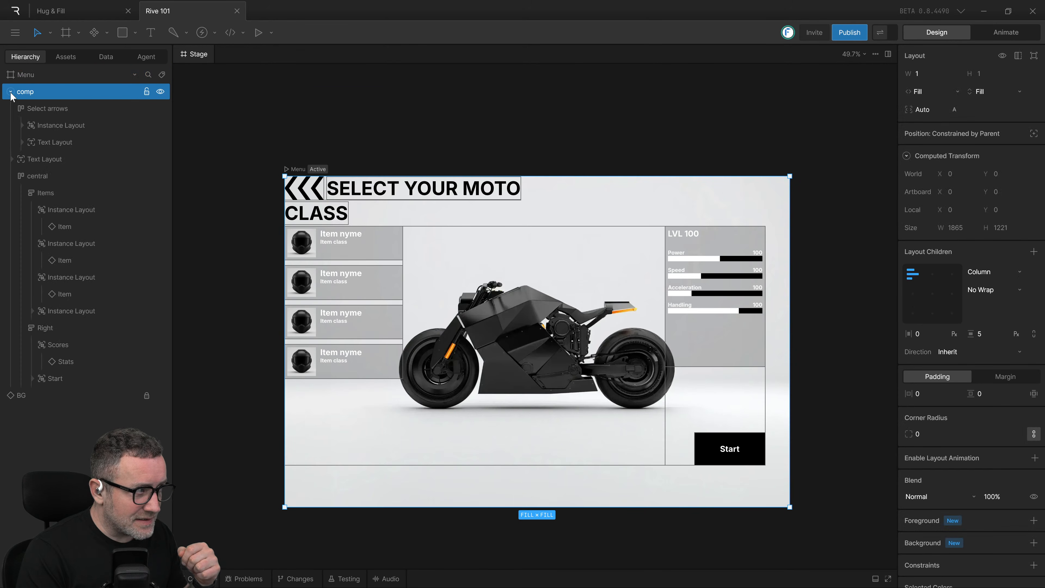
left_click(12, 95)
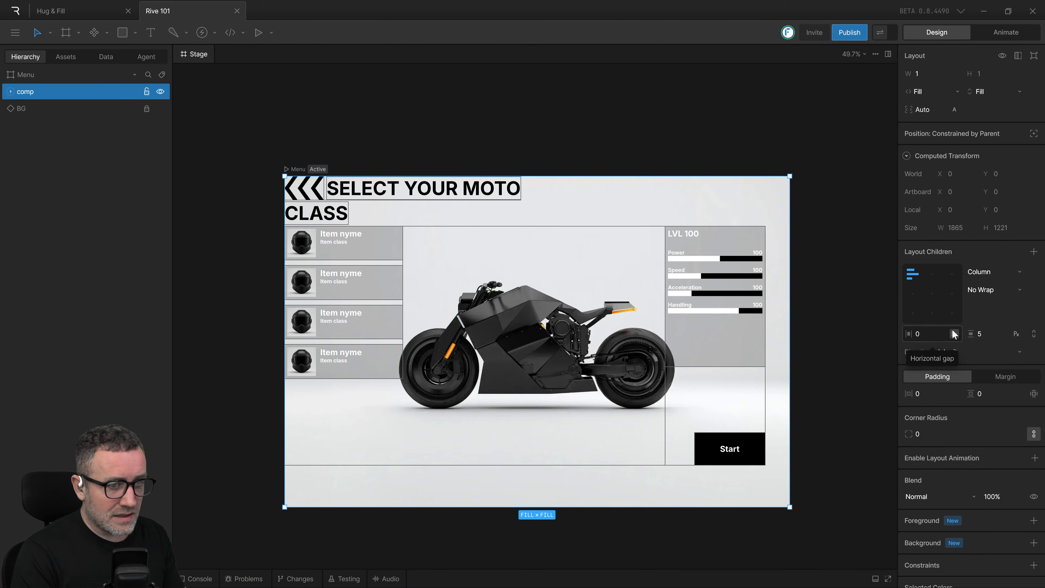
left_click(923, 396)
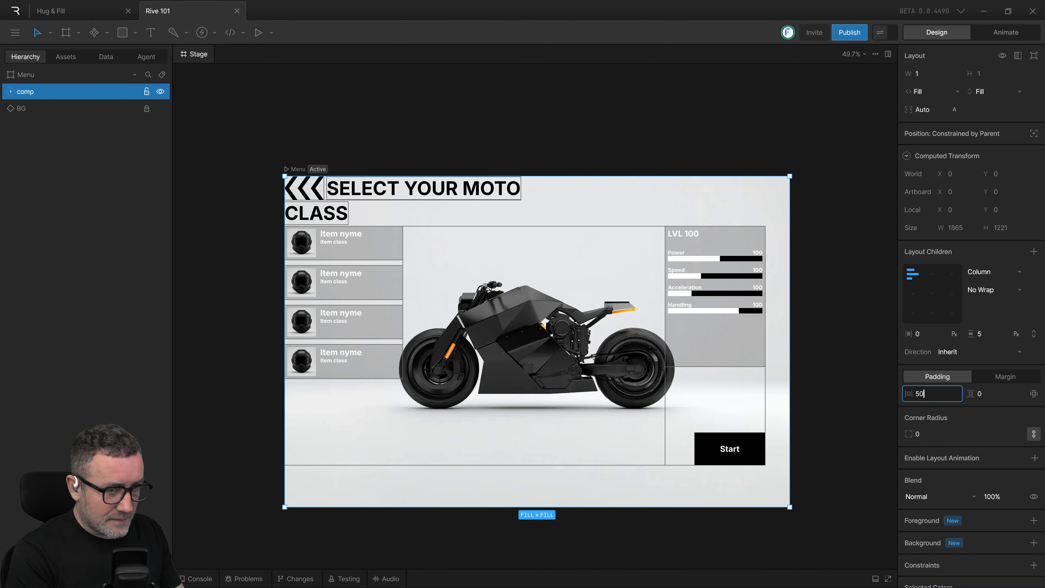
type("50")
key("Tab")
type("50")
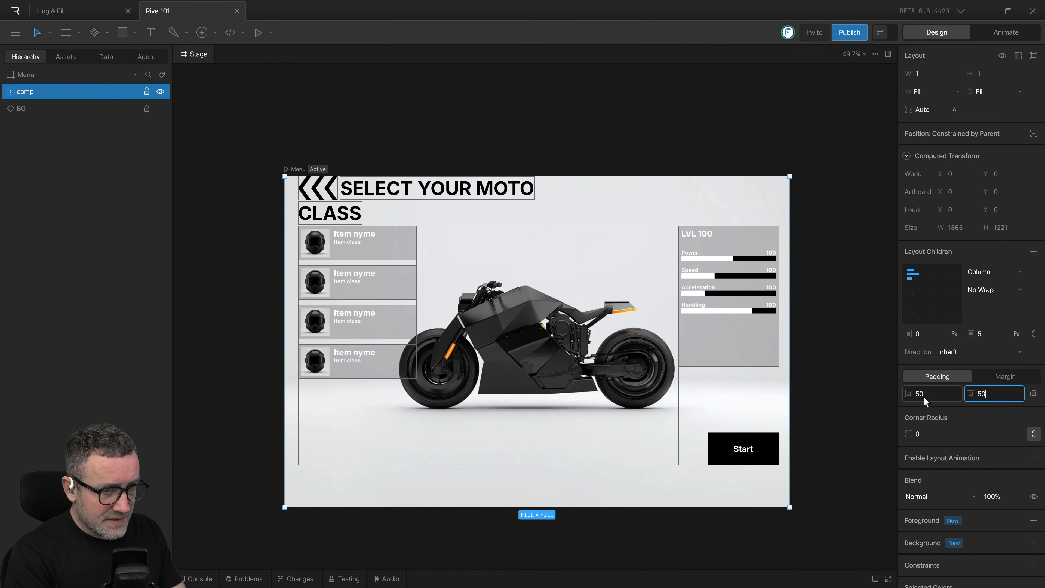
key("Return")
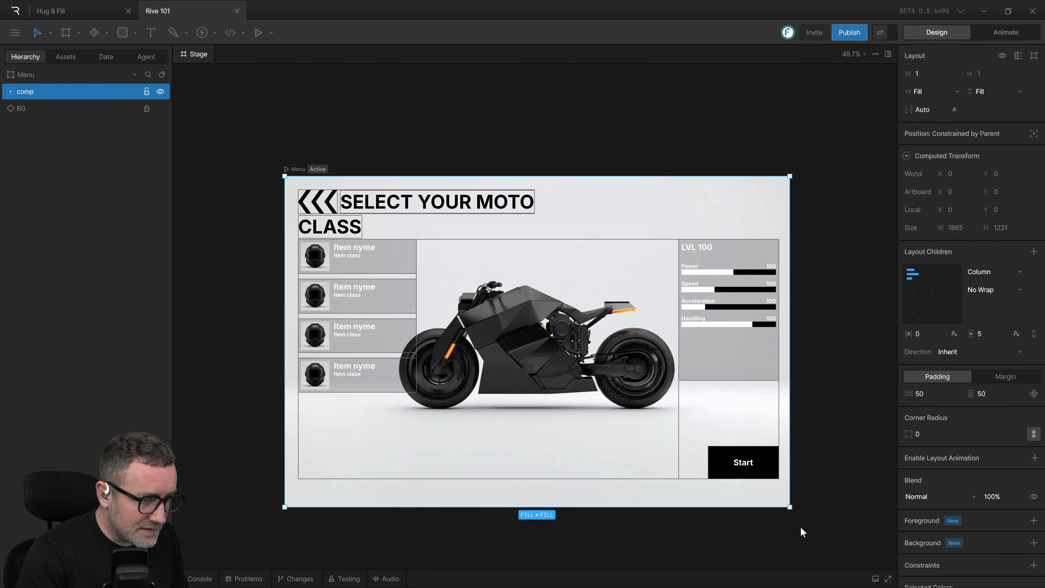
left_click_drag(790, 505, 634, 541)
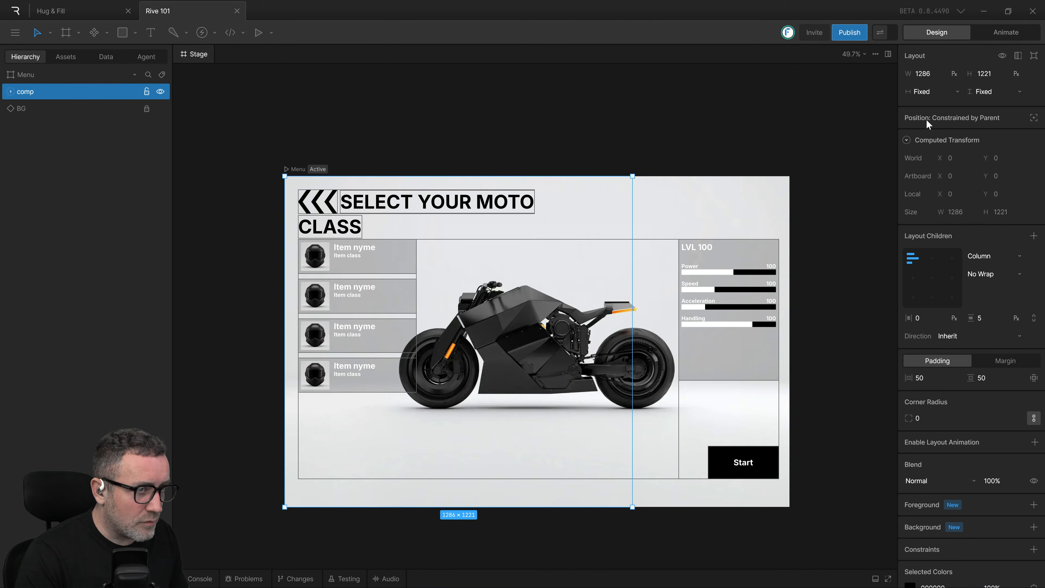
key("ctrl+z")
key("ctrl+z")
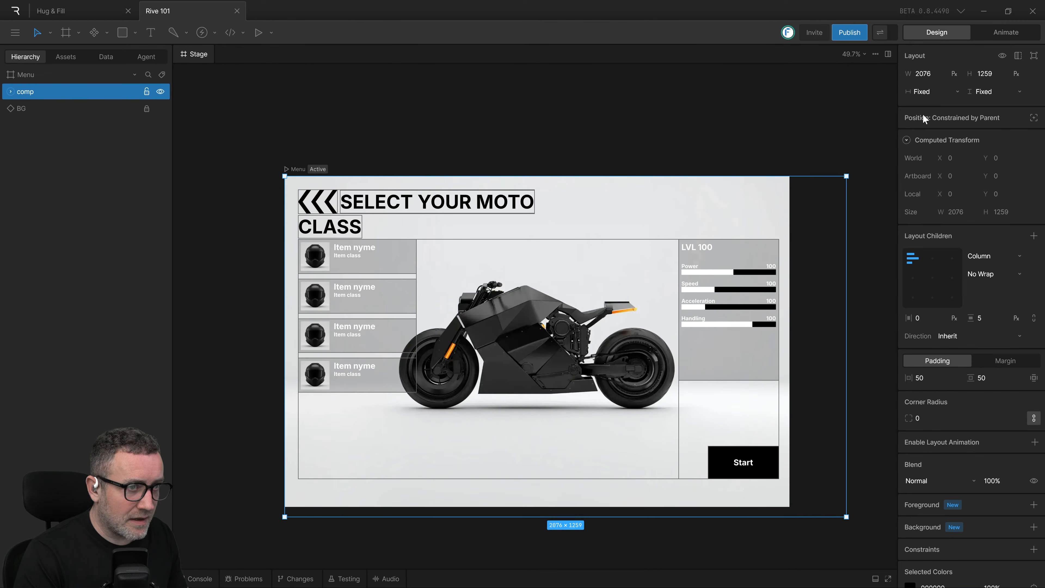
key("ctrl+z")
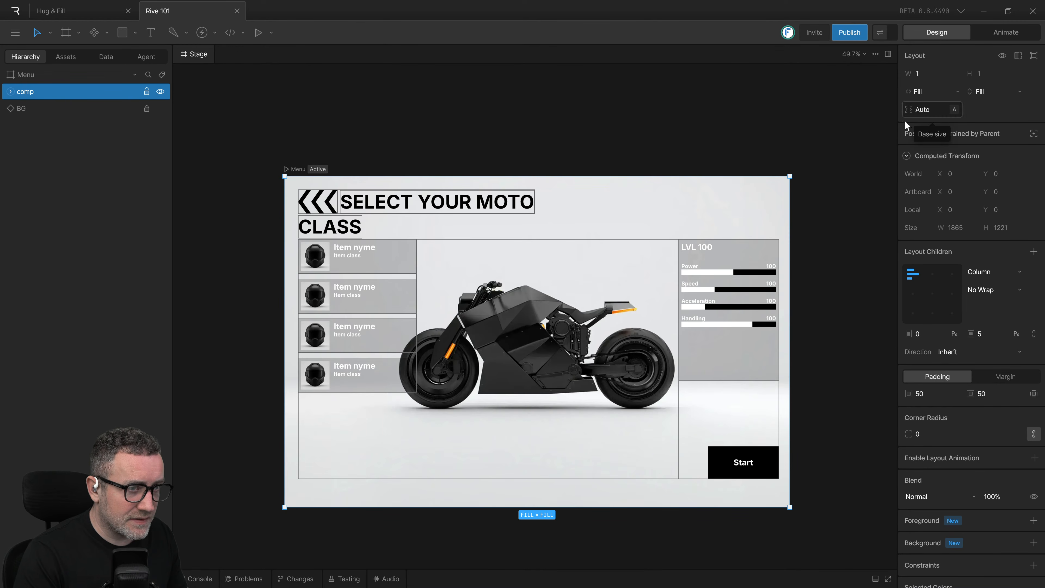
Step: Test the padded layout by resizing the Menu artboard several ways, ending at about 1886 × 1189 px
left_click(136, 75)
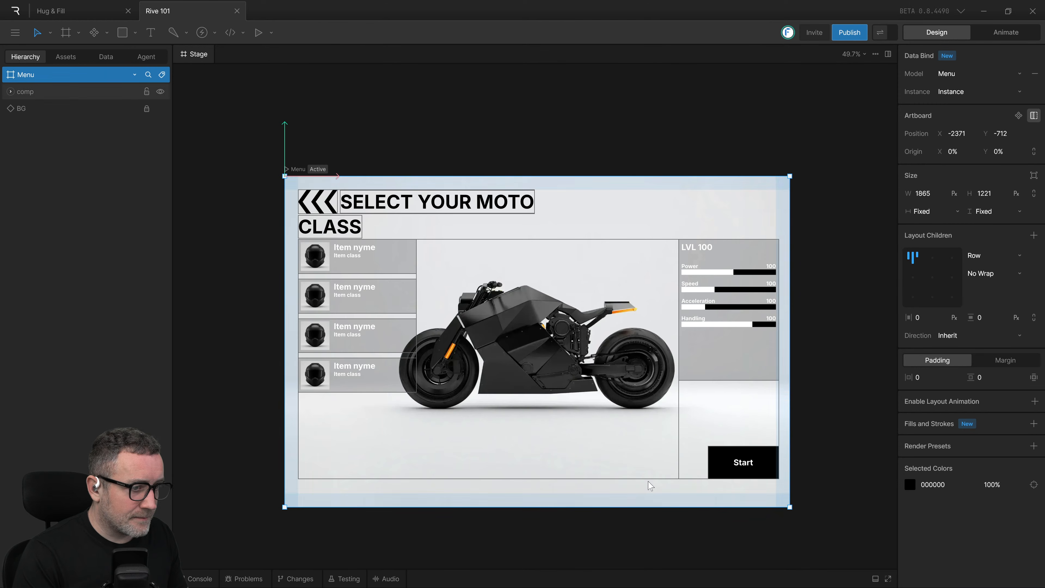
left_click_drag(790, 508, 730, 511)
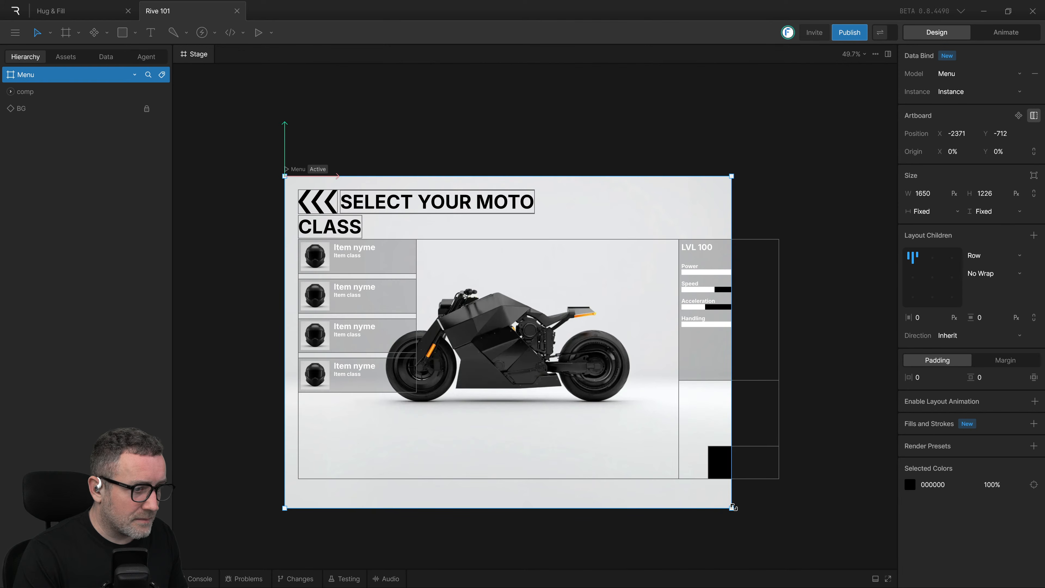
left_click_drag(732, 507, 765, 505)
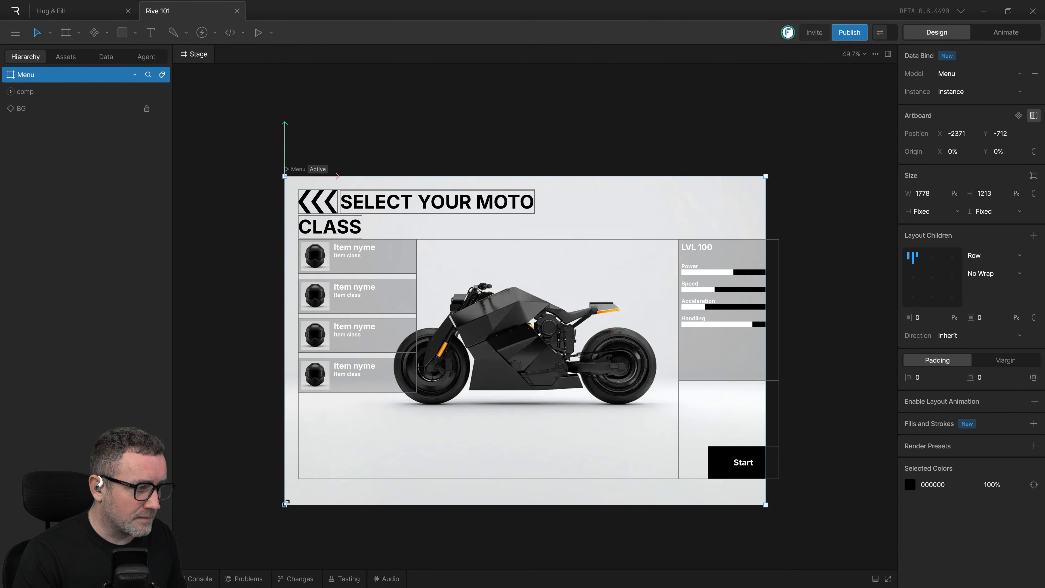
left_click_drag(285, 503, 253, 497)
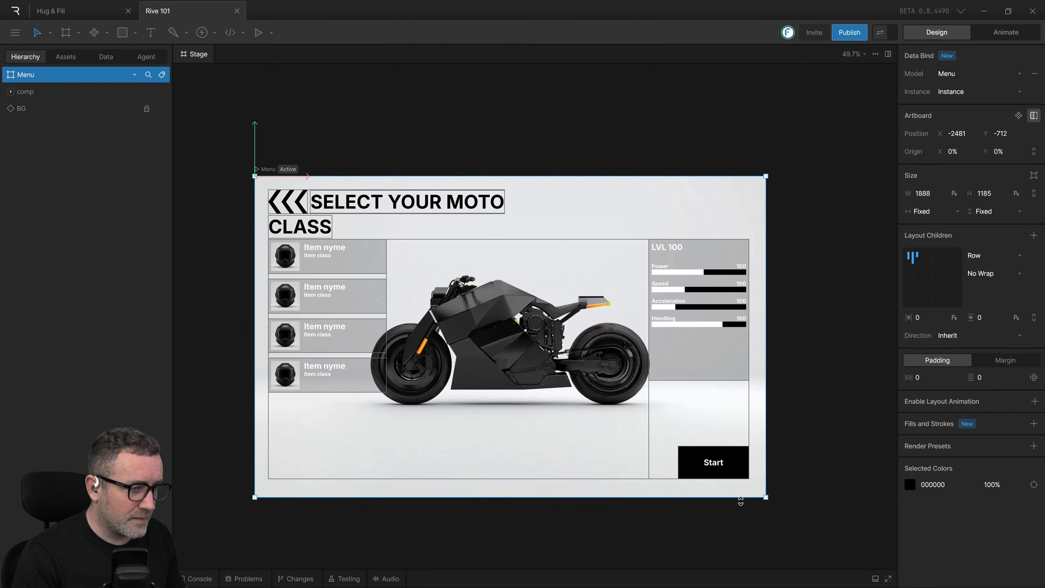
left_click_drag(724, 493, 768, 501)
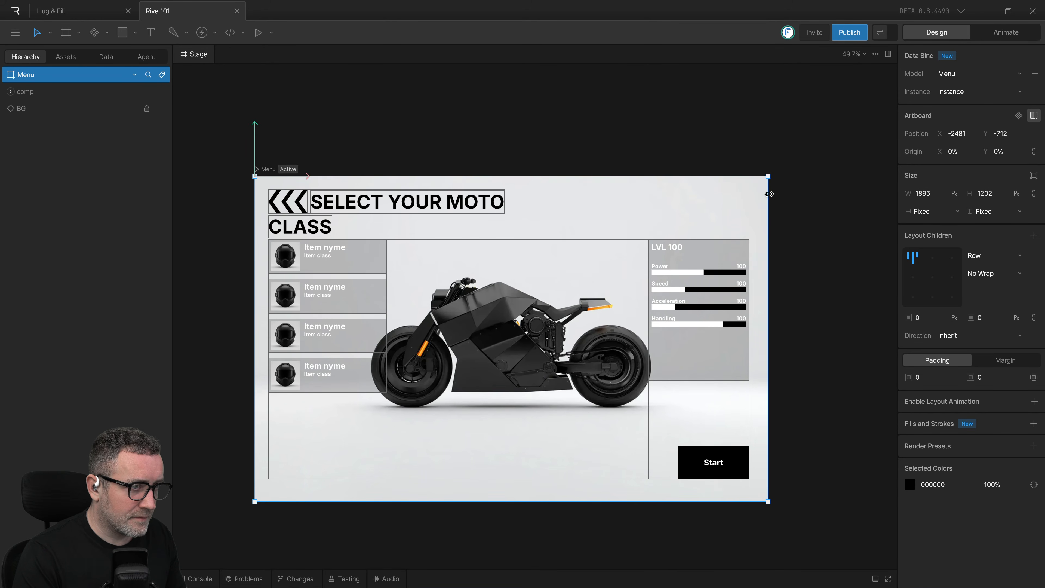
mouse_move(771, 177)
left_mouse_down()
mouse_move(776, 131)
mouse_move(777, 313)
mouse_move(767, 176)
left_mouse_up()
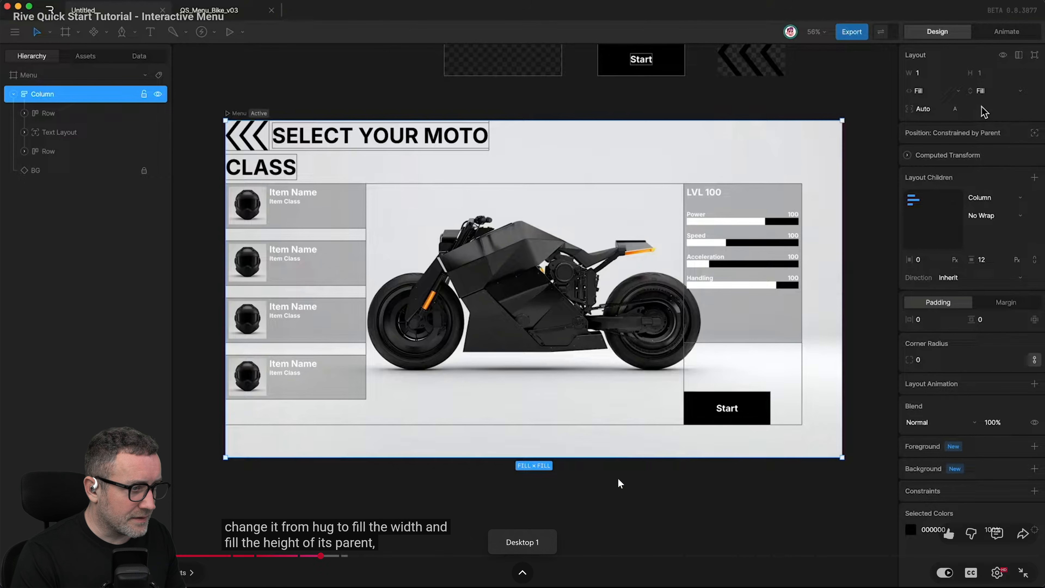
Step: Watch the tutorial's part on making the lower Row fill the width and height, and return to the Rive 101 file
left_click(652, 352)
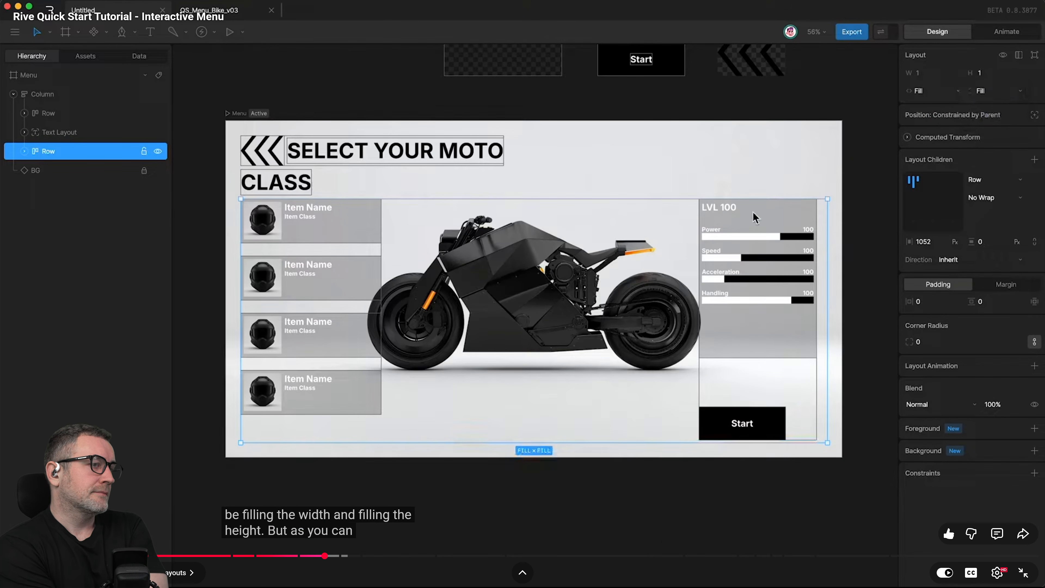
left_click(663, 539)
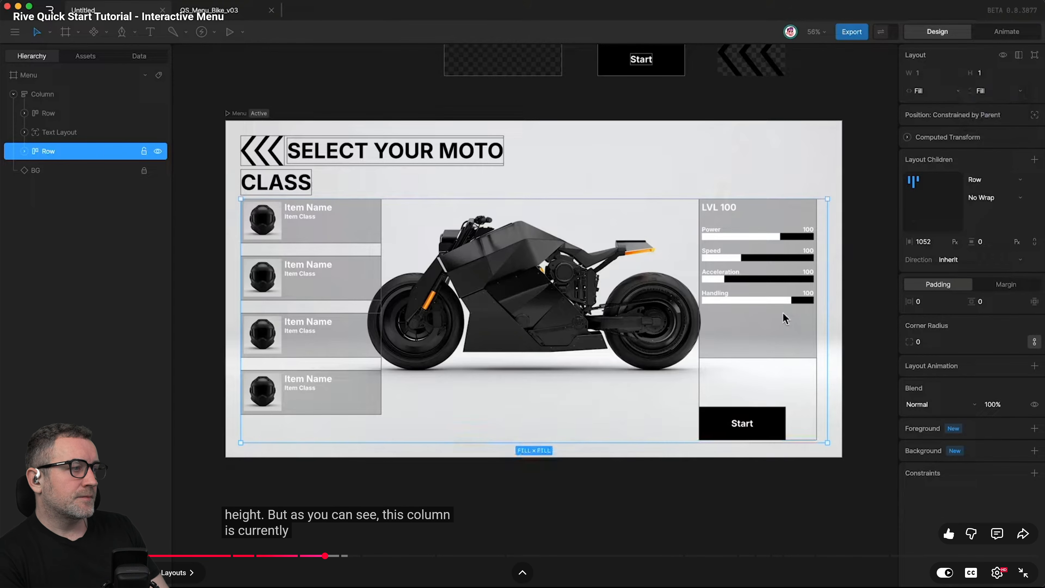
key("alt+Tab")
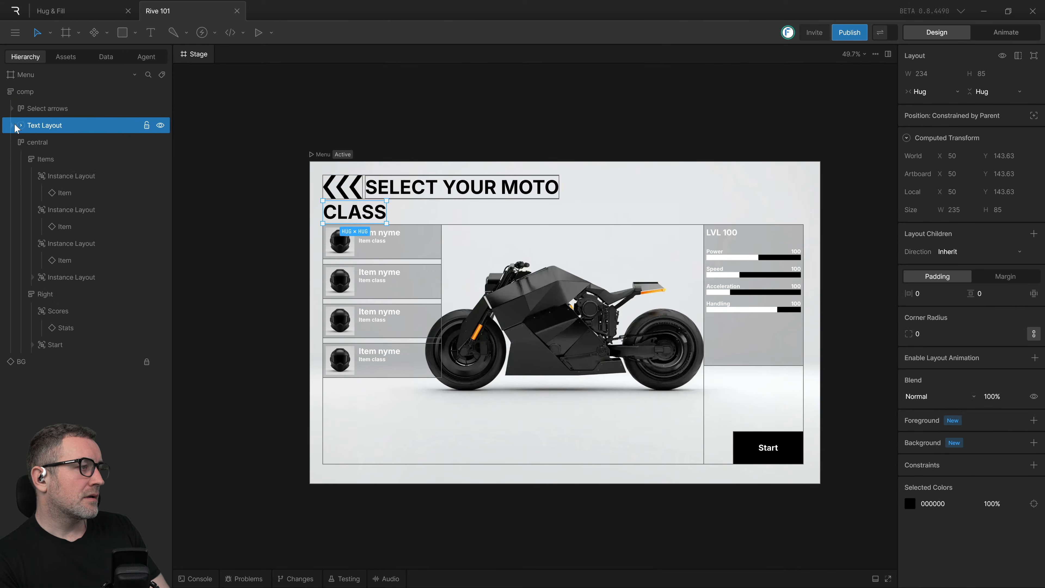
Step: Change the central layout's width and height from Hug to Fill
left_click(27, 144)
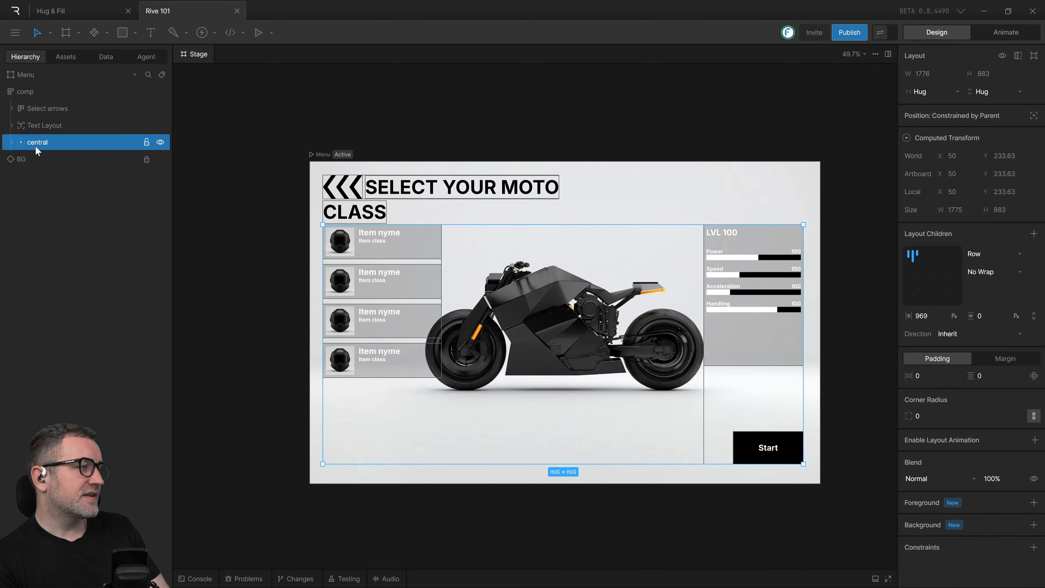
left_click(959, 96)
left_click(947, 102)
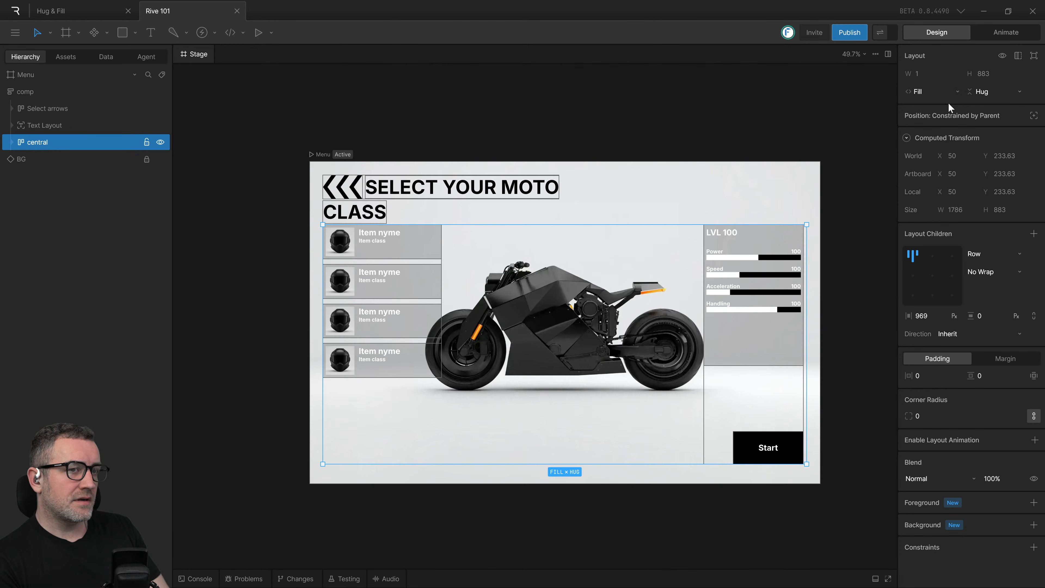
left_click(1002, 88)
left_click(996, 107)
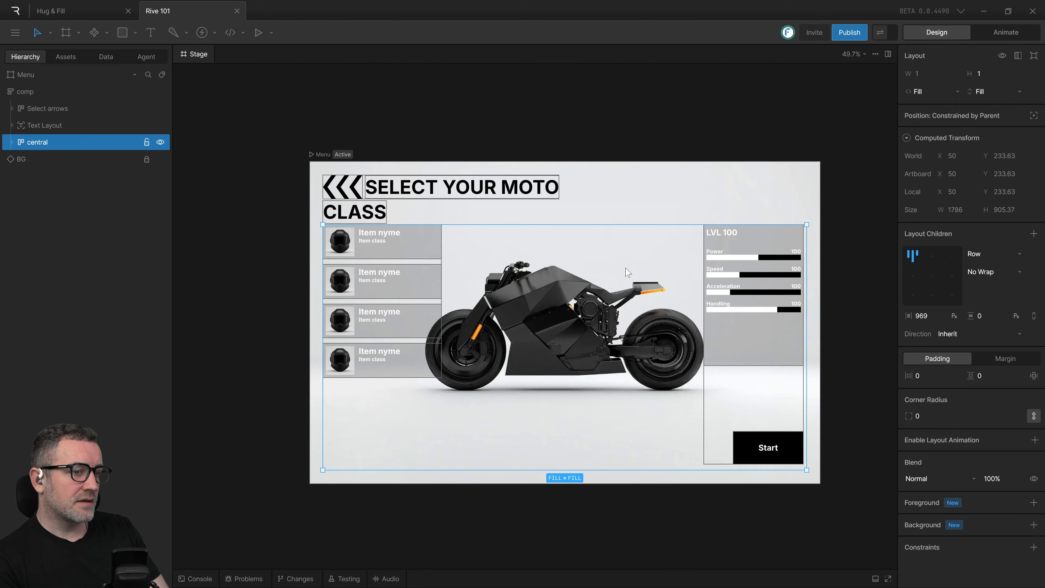
Step: Try narrowing the Menu artboard to about 1523 × 1197 px, and undo the resize
left_click(66, 76)
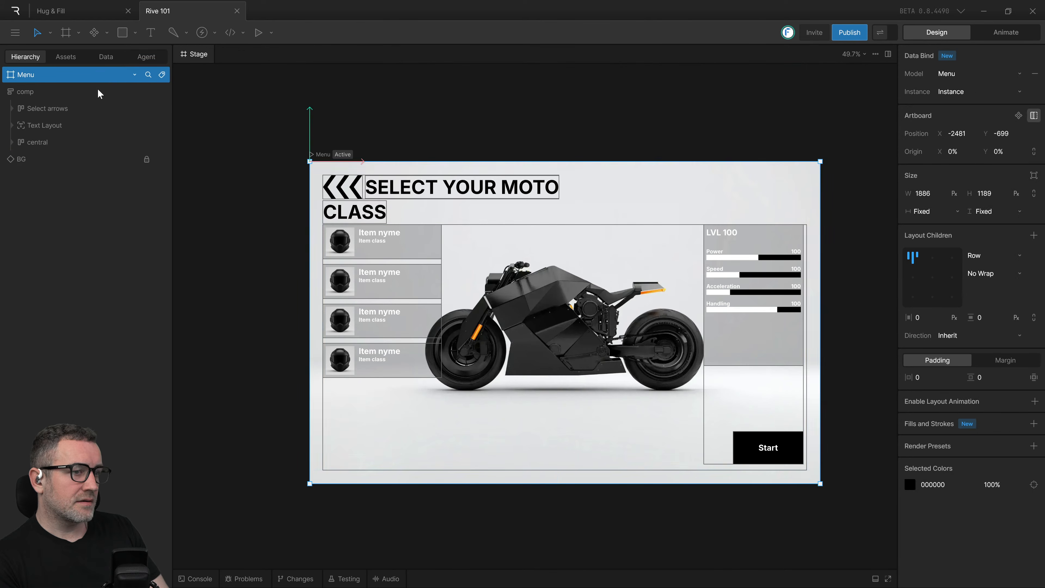
left_click_drag(785, 489, 719, 487)
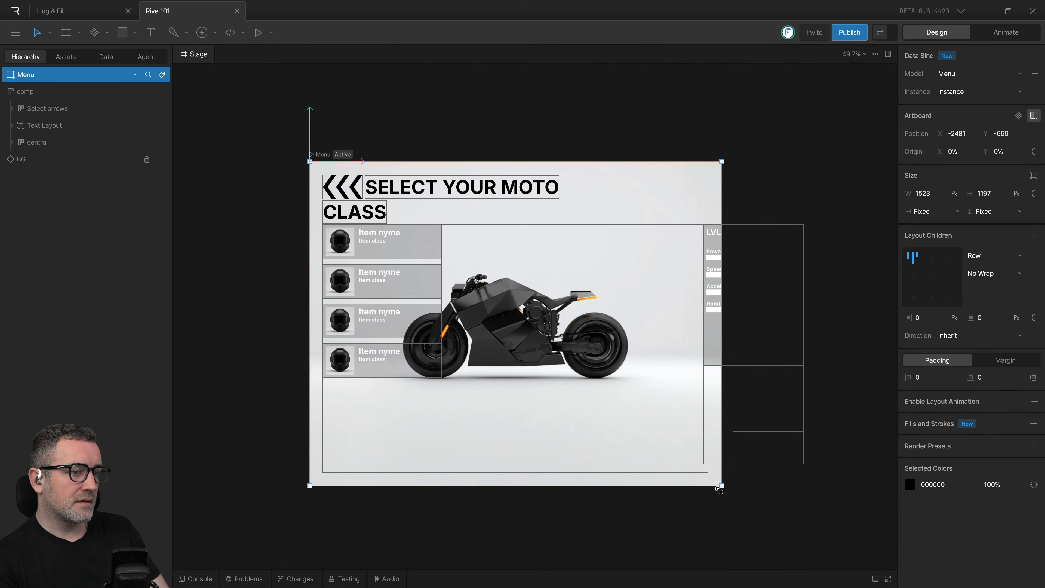
key("ctrl+z")
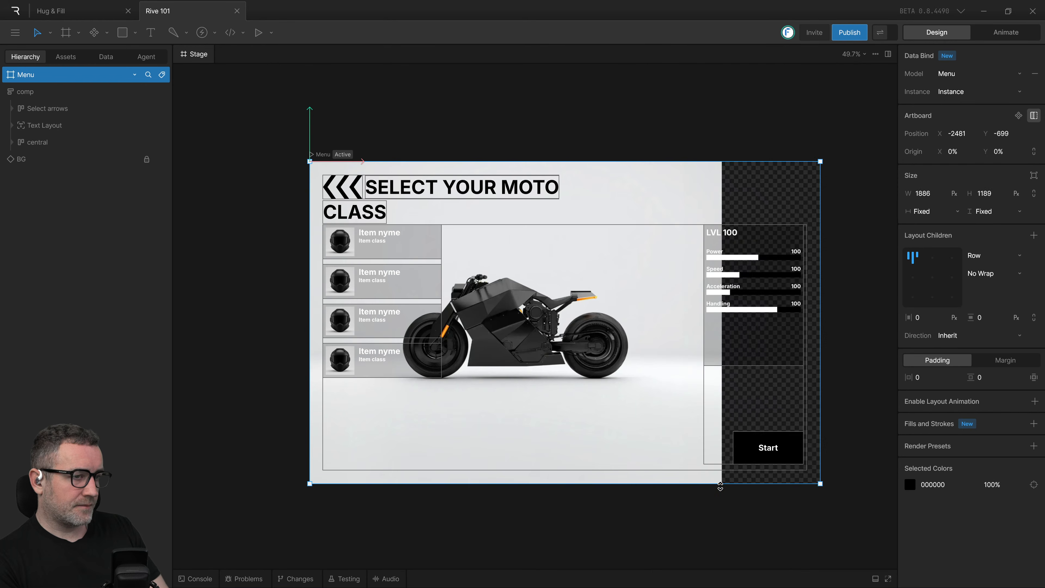
left_click(701, 533)
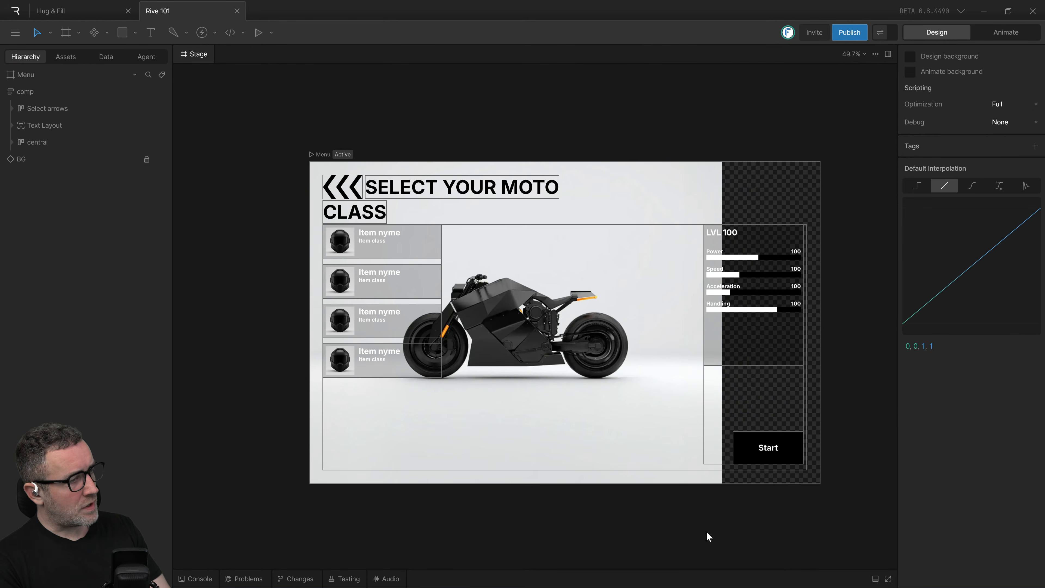
left_click_drag(706, 531, 612, 489)
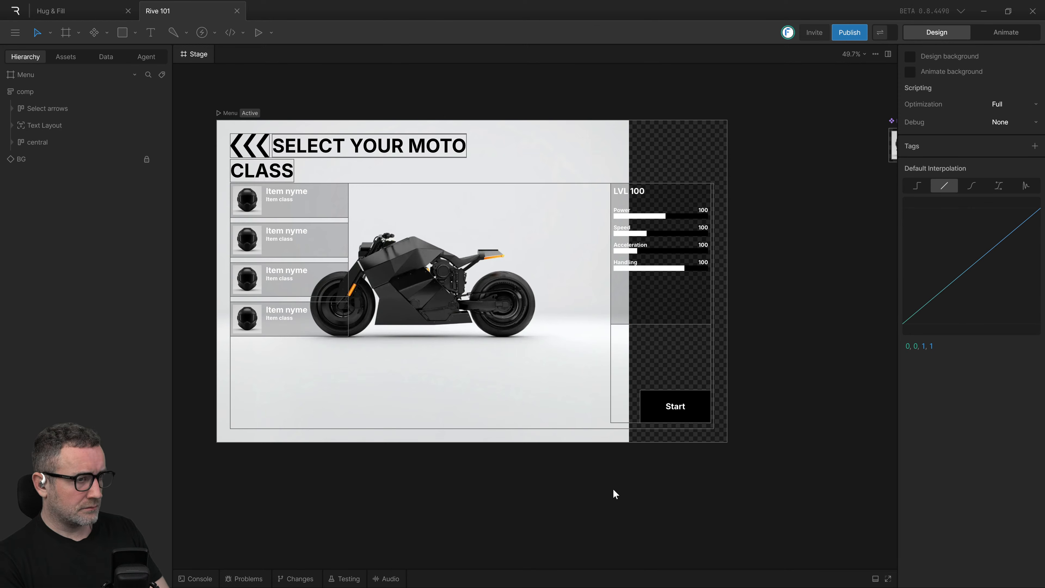
Step: Undo the recent edits back to the point before the comp layout received its padding
key("ctrl+z")
left_click_drag(502, 436, 638, 461)
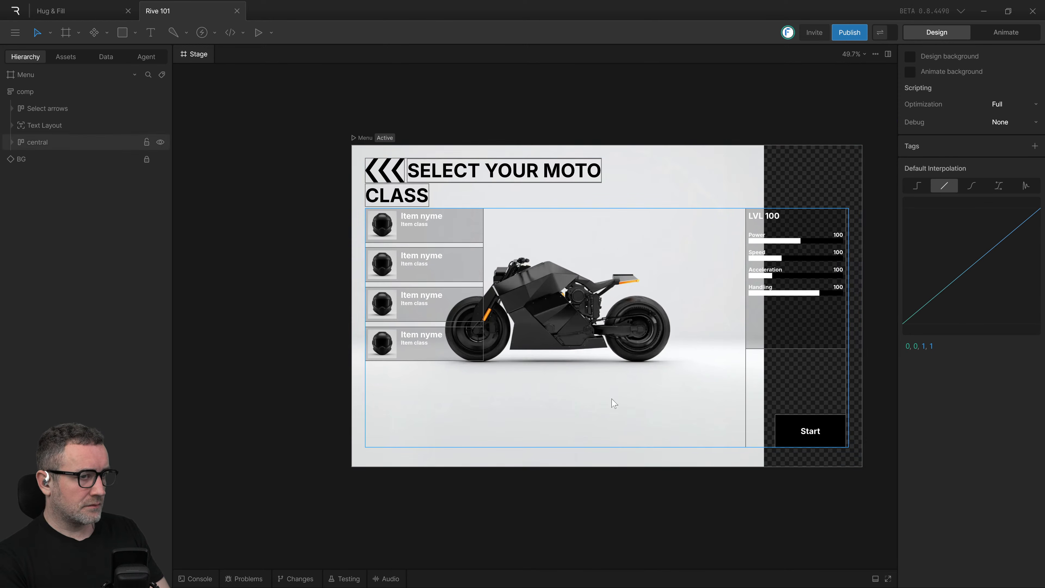
key("ctrl+z")
key("ctrl+z")
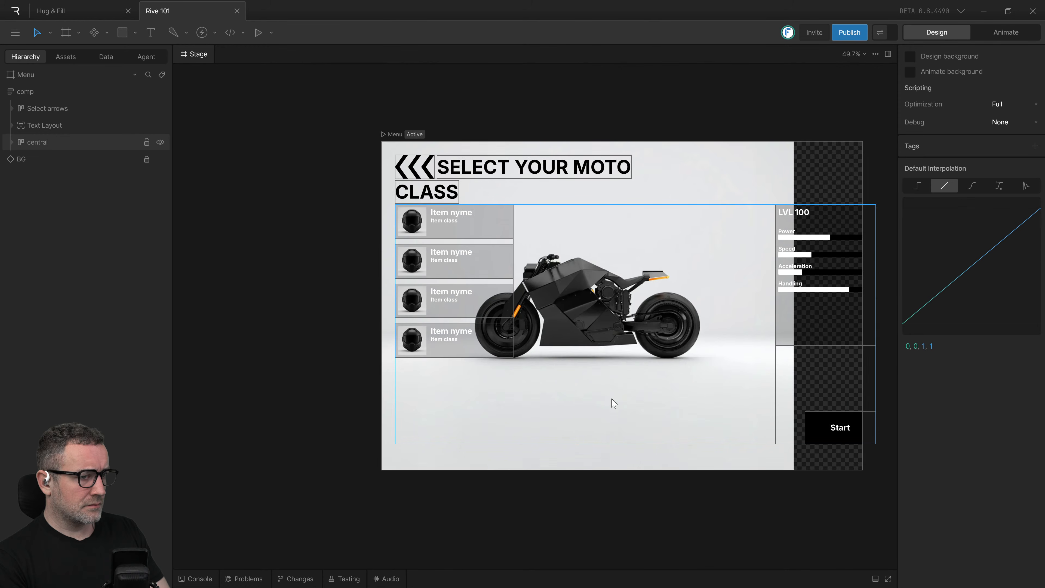
key("ctrl+z")
key("ctrl+z")
key("ctrl+z")
key("ctrl+z")
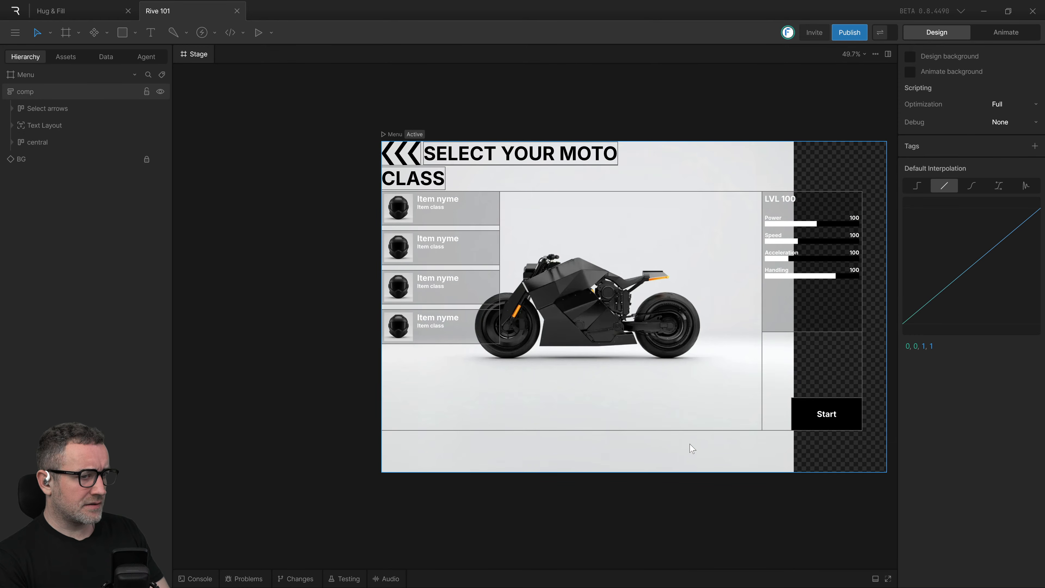
left_click_drag(689, 445, 489, 449)
left_click(575, 473)
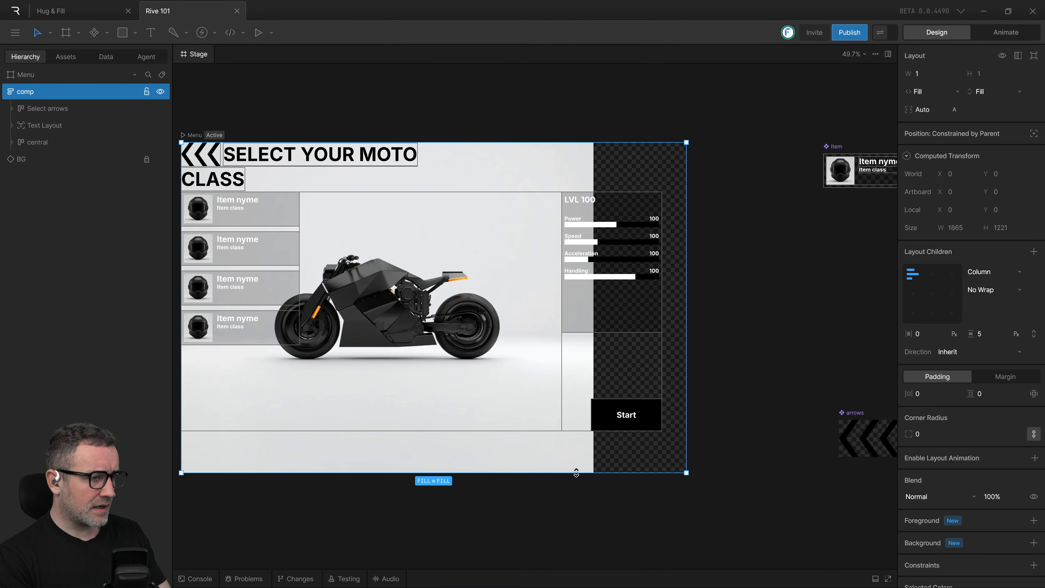
Step: Redo the undone padding, artboard resizes and the central layout's Fill width
key("ctrl+shift+z")
key("ctrl+shift+z")
key("ctrl+shift+z")
key("ctrl+shift+z")
key("ctrl+shift+z")
key("ctrl+shift+z")
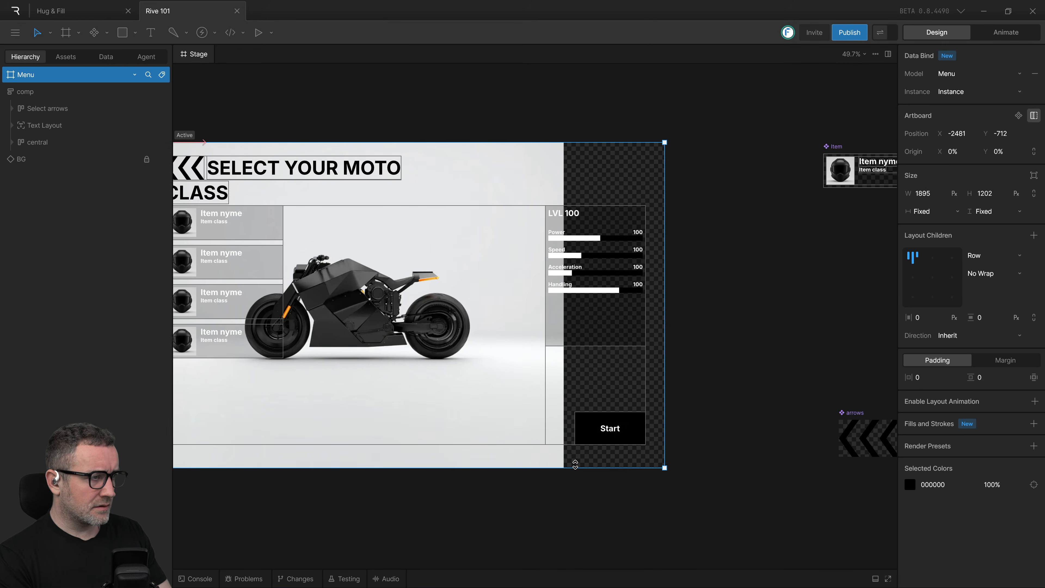
key("ctrl+shift+z")
key("ctrl+shift+z")
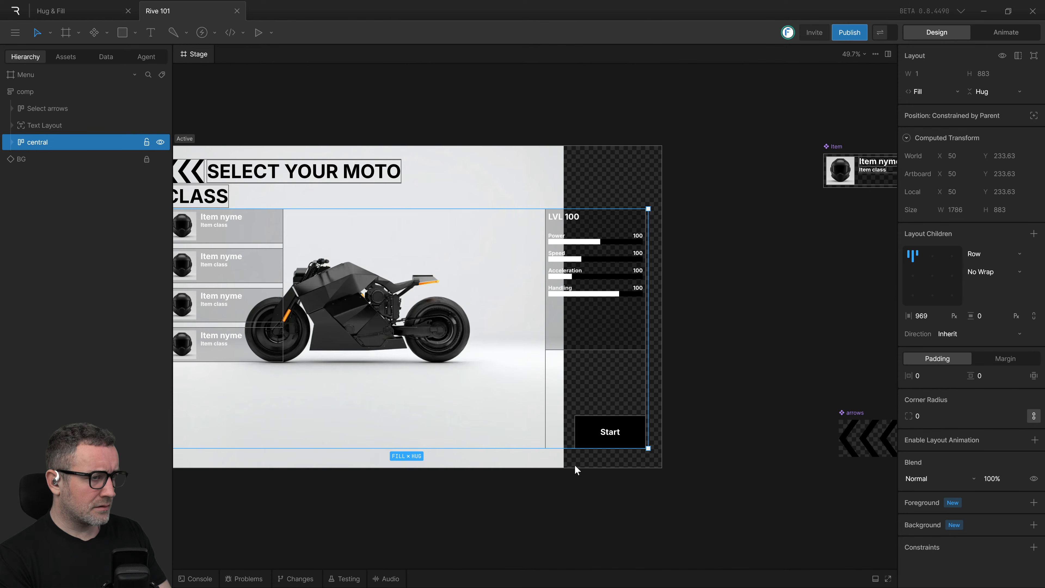
Step: Set the central layout's height to Fill again
left_click_drag(592, 478, 638, 478)
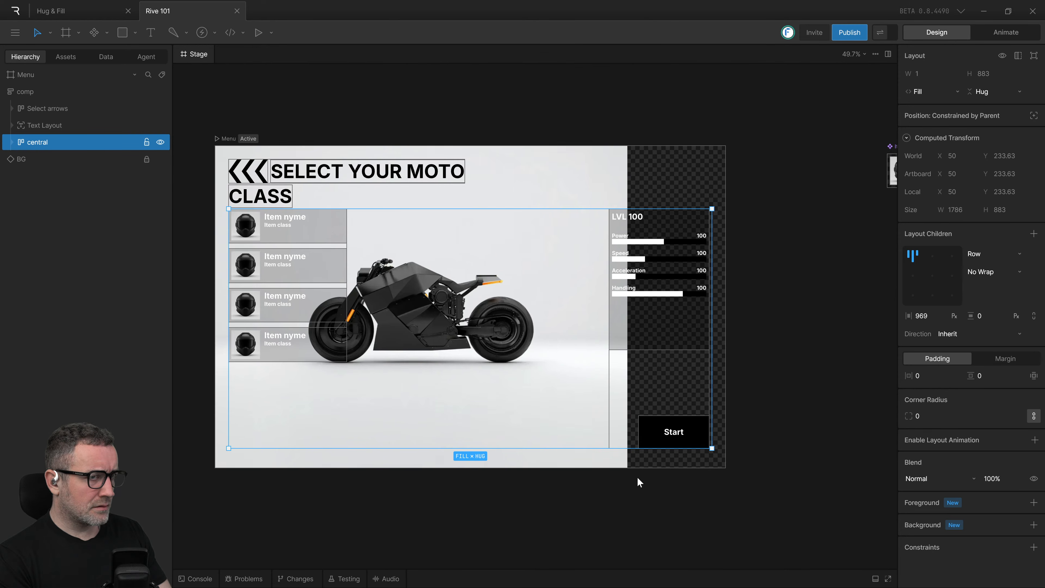
left_click(1004, 93)
left_click(974, 109)
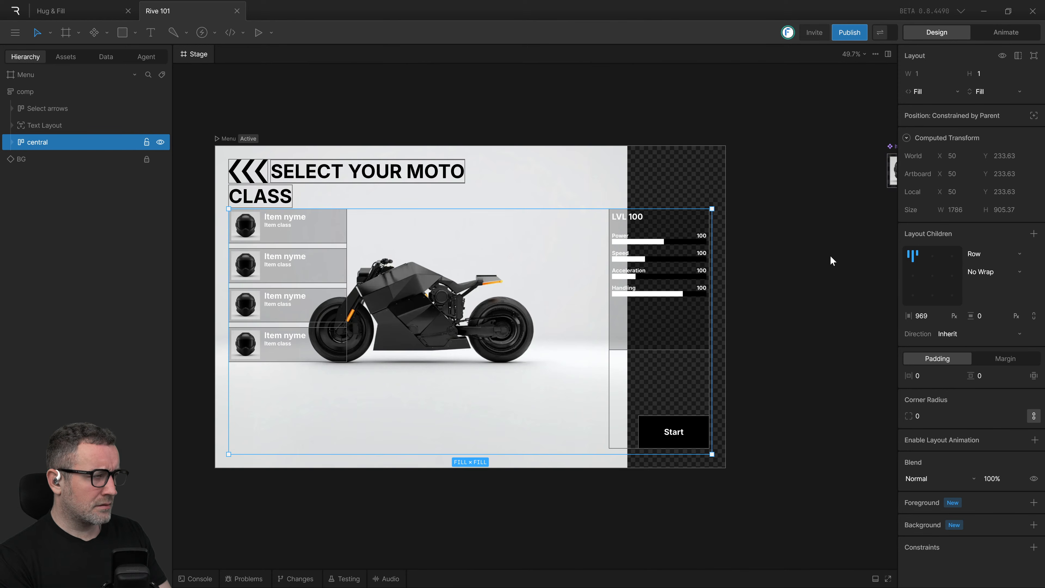
scroll(828, 259, "up", 2)
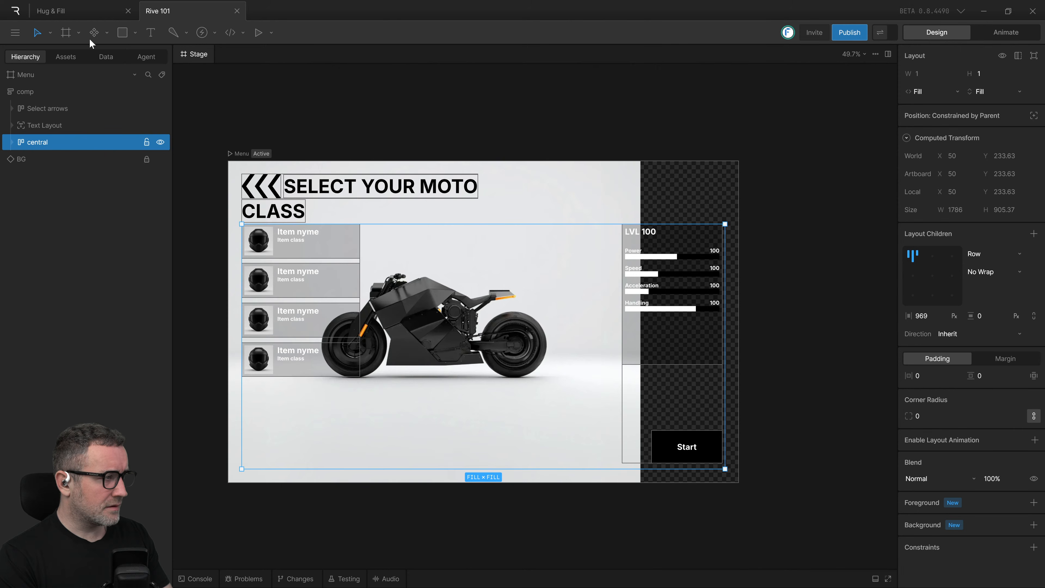
Step: Enlarge the Menu artboard to about 1948 × 1215 px
left_click(49, 75)
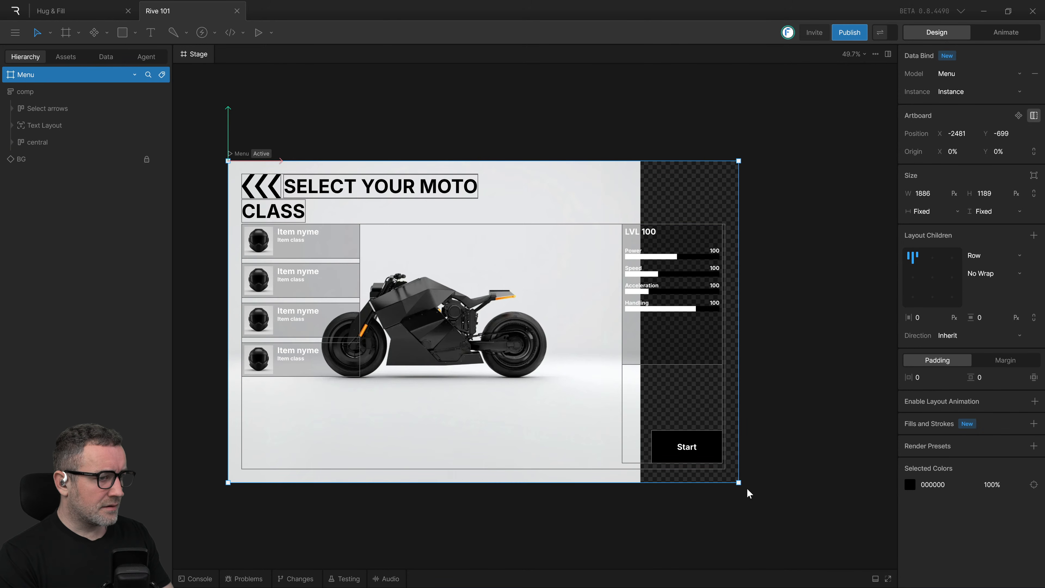
left_click_drag(711, 489, 755, 490)
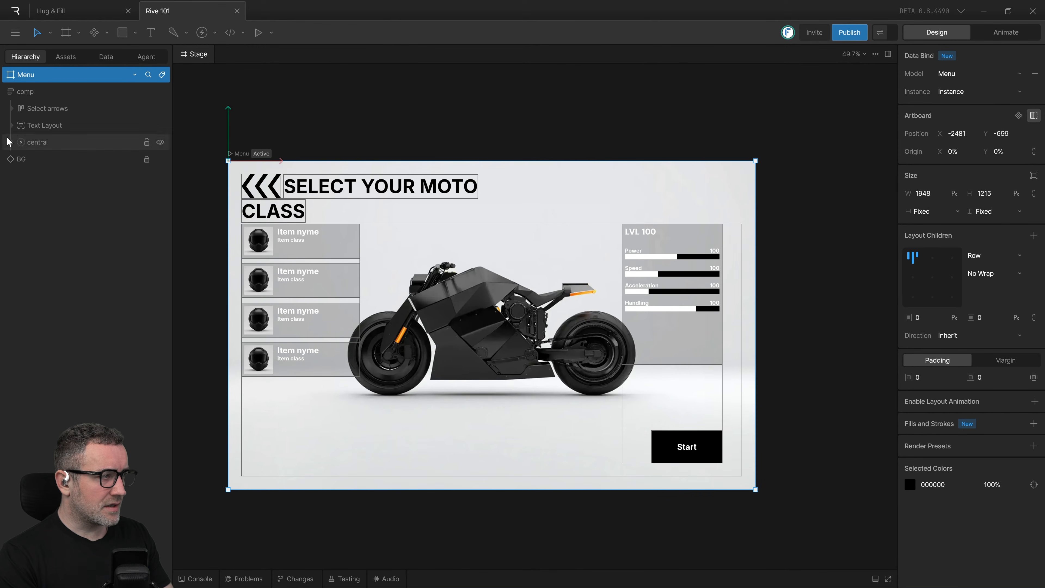
Step: Set both the width and height of the central layout to Hug
left_click(30, 140)
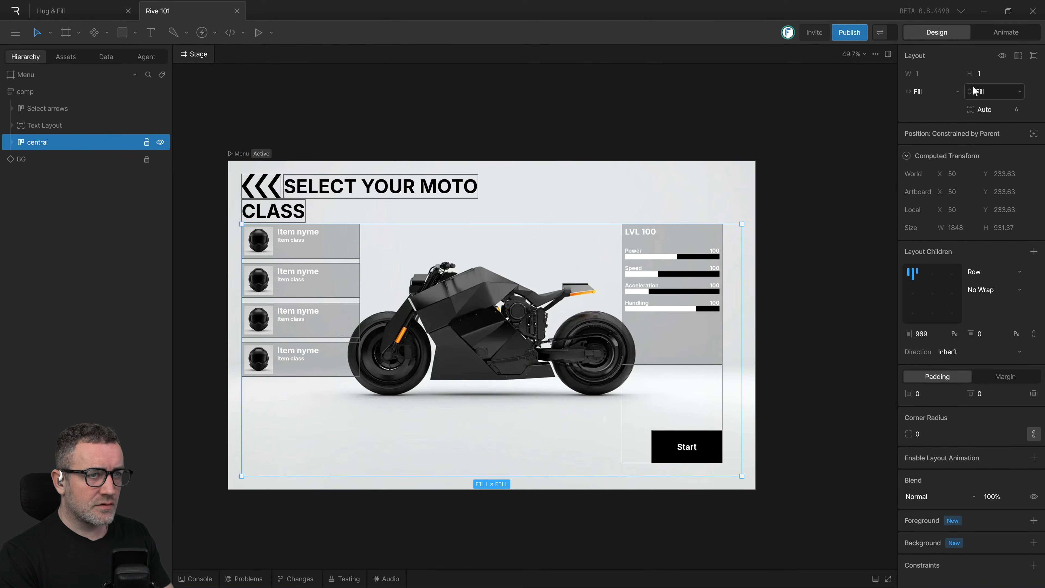
left_click(917, 92)
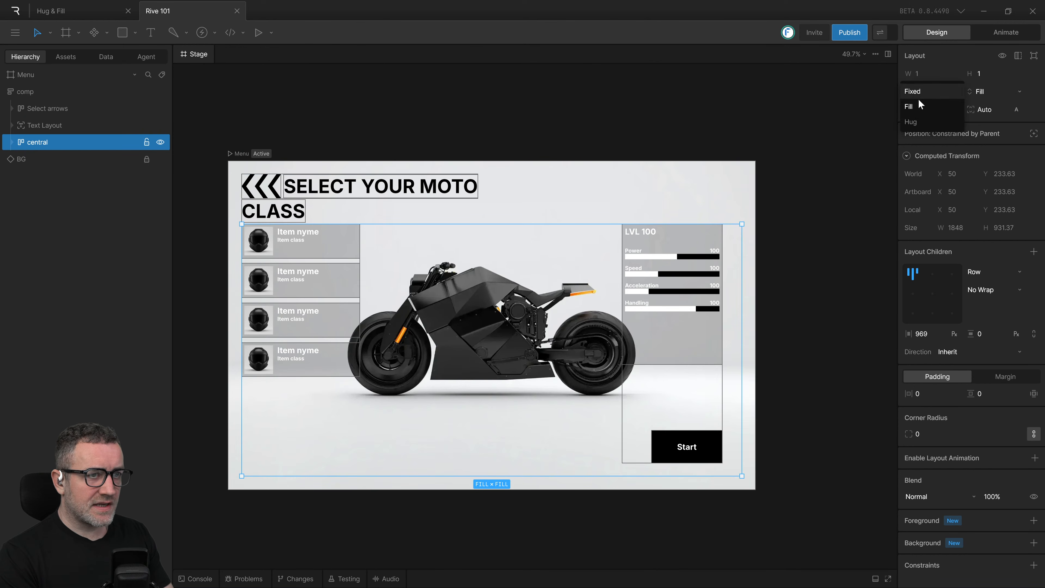
left_click(910, 122)
left_click(998, 91)
left_click(975, 122)
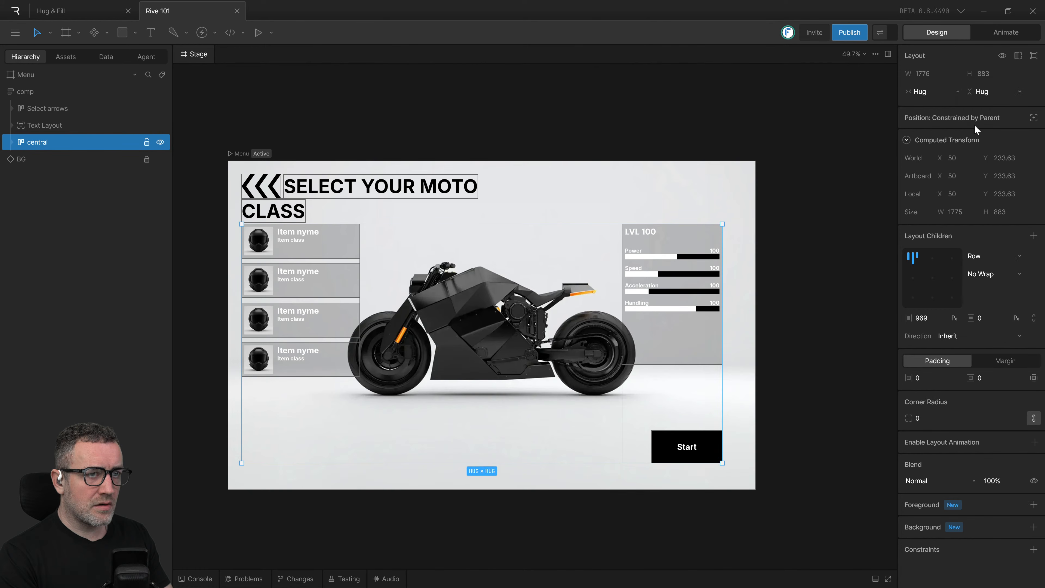
Step: Enlarge the Menu artboard to about 2094 × 1272 px
left_click(776, 135)
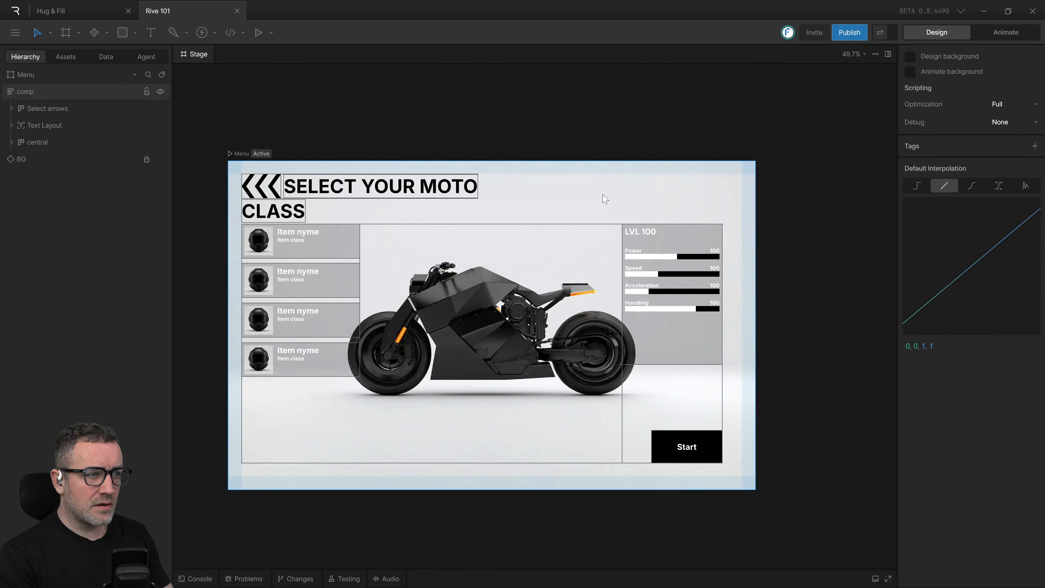
left_click(38, 95)
left_click(38, 76)
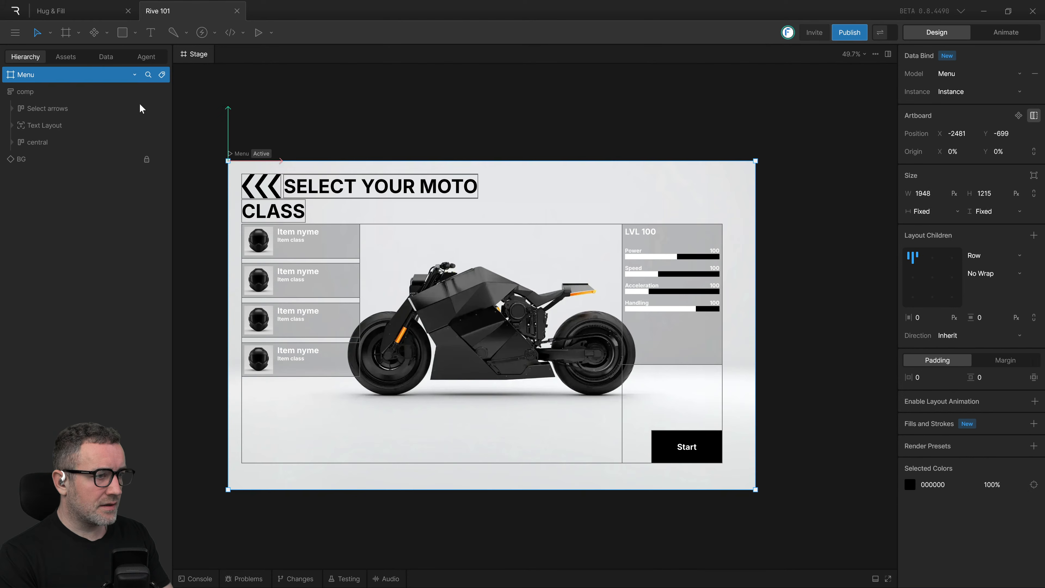
left_click_drag(757, 490, 795, 504)
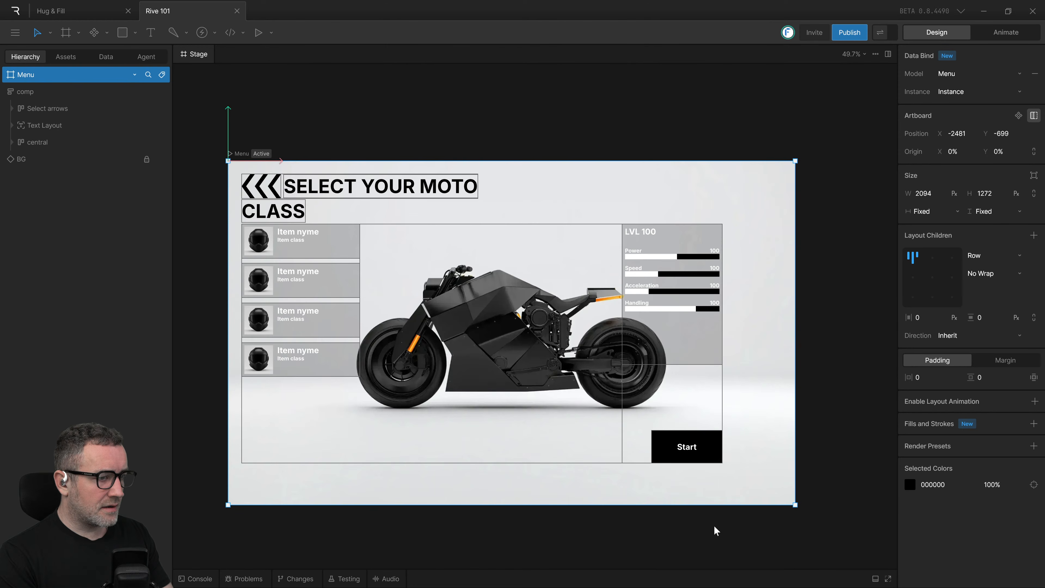
Step: Try shrinking the comp layout to about 1920 × 1206 px, and undo the resize
left_click(48, 89)
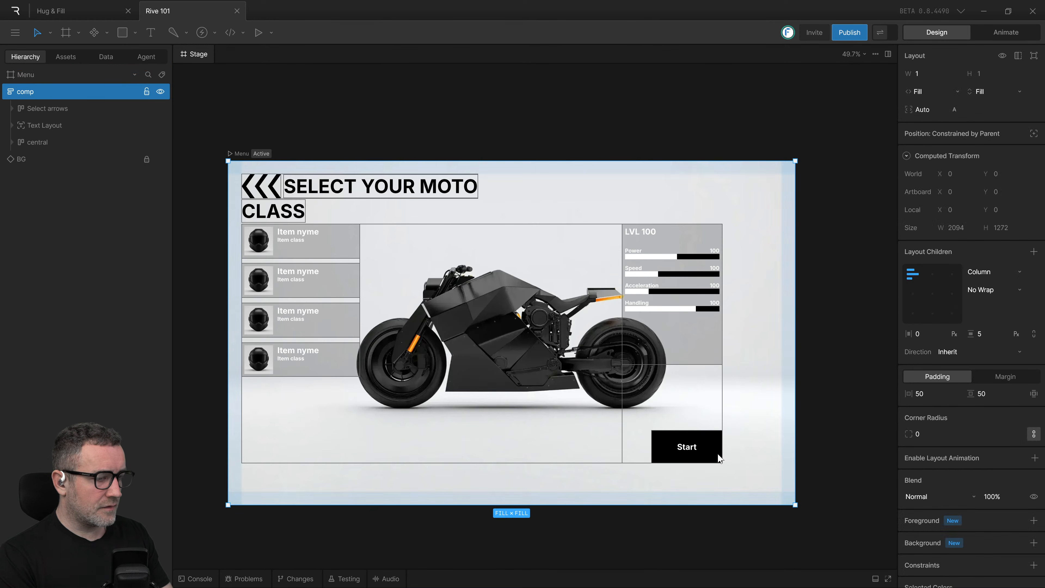
left_click_drag(795, 505, 745, 486)
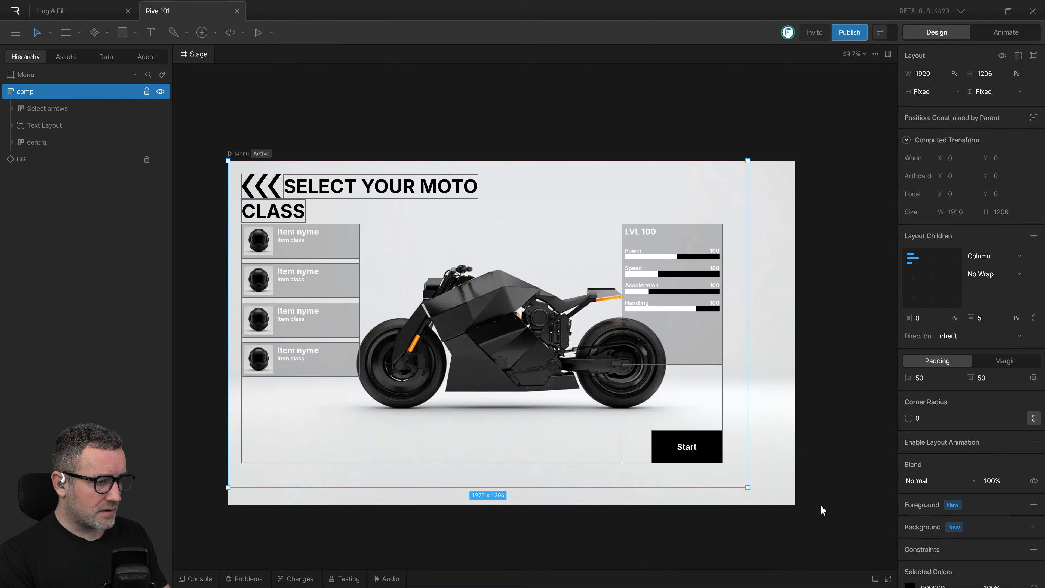
key("ctrl+z")
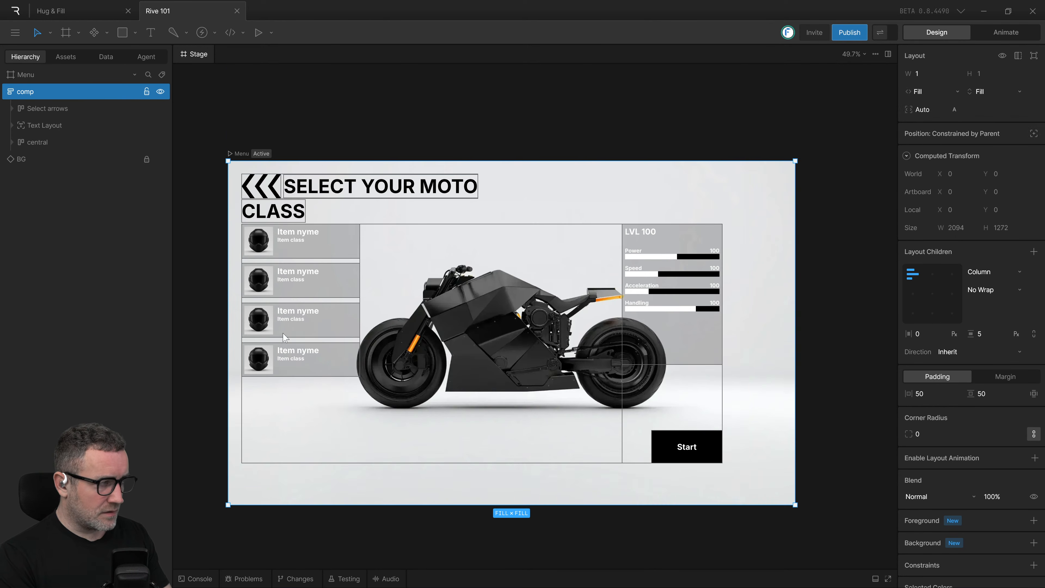
Step: Shrink the Menu artboard to about 1912 × 1189 px
left_click(77, 72)
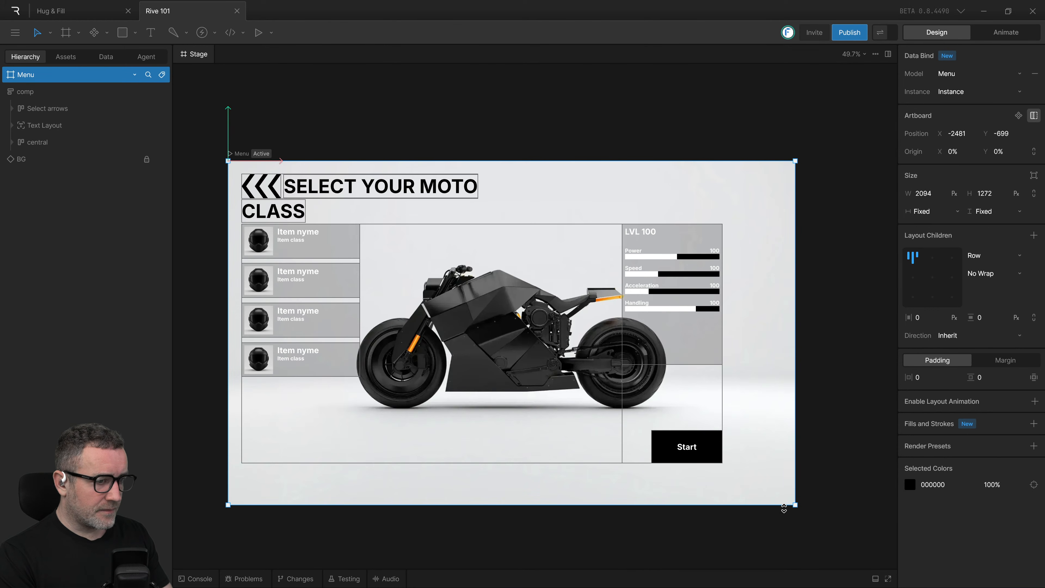
left_click_drag(795, 505, 745, 505)
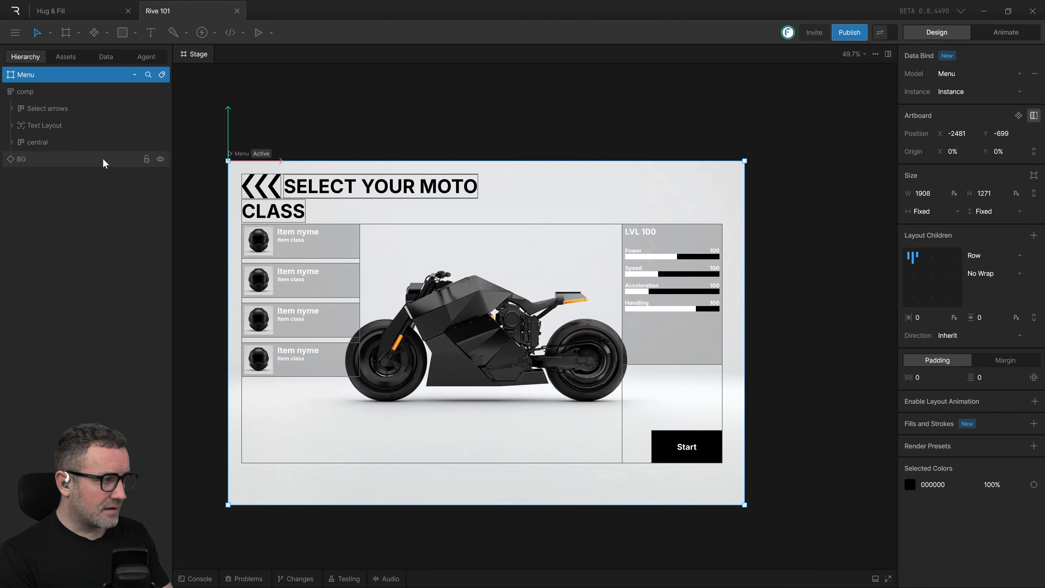
left_click(75, 158)
left_click(146, 159)
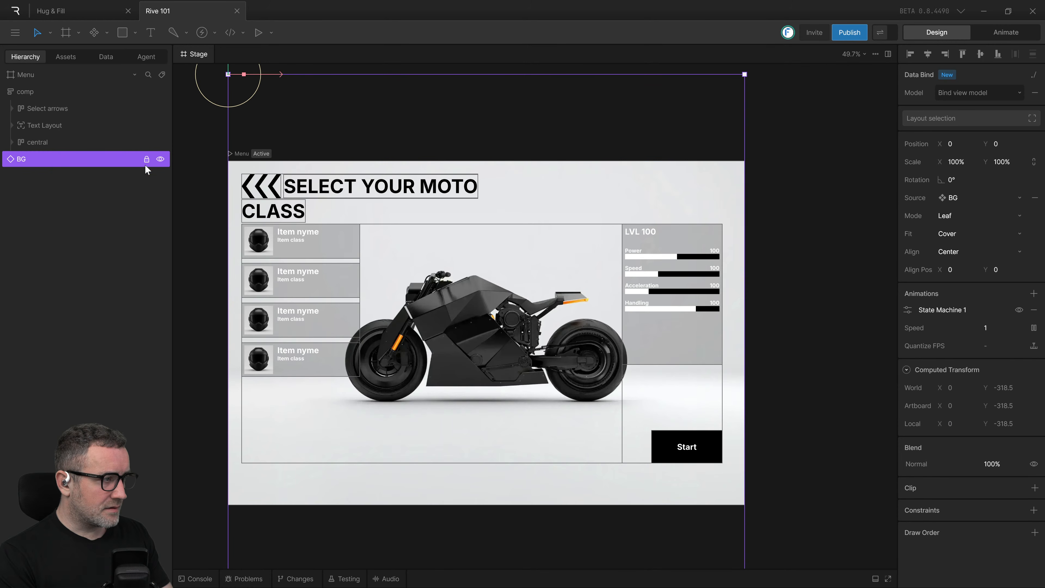
left_click(704, 502)
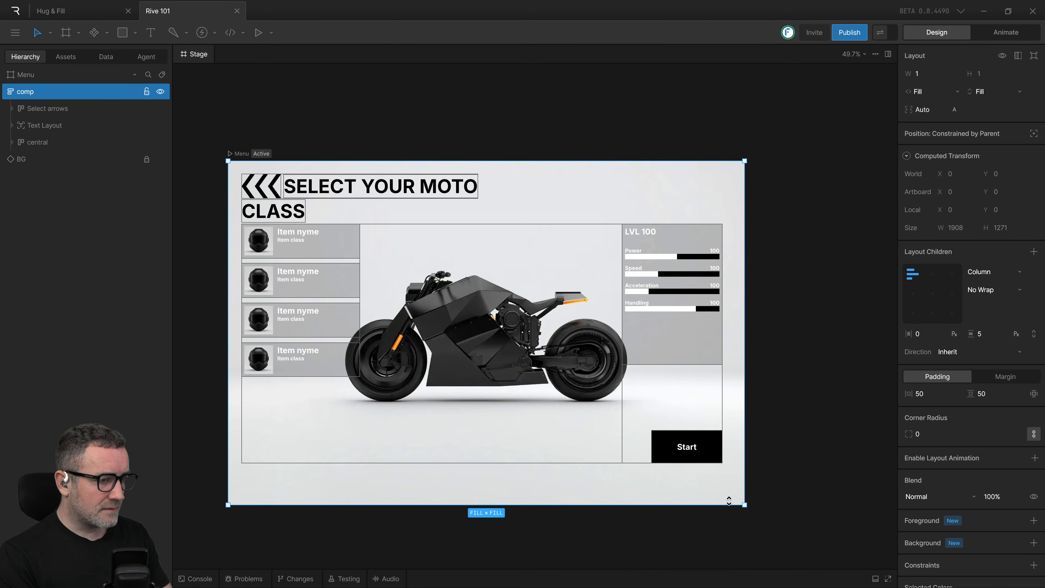
left_click(92, 75)
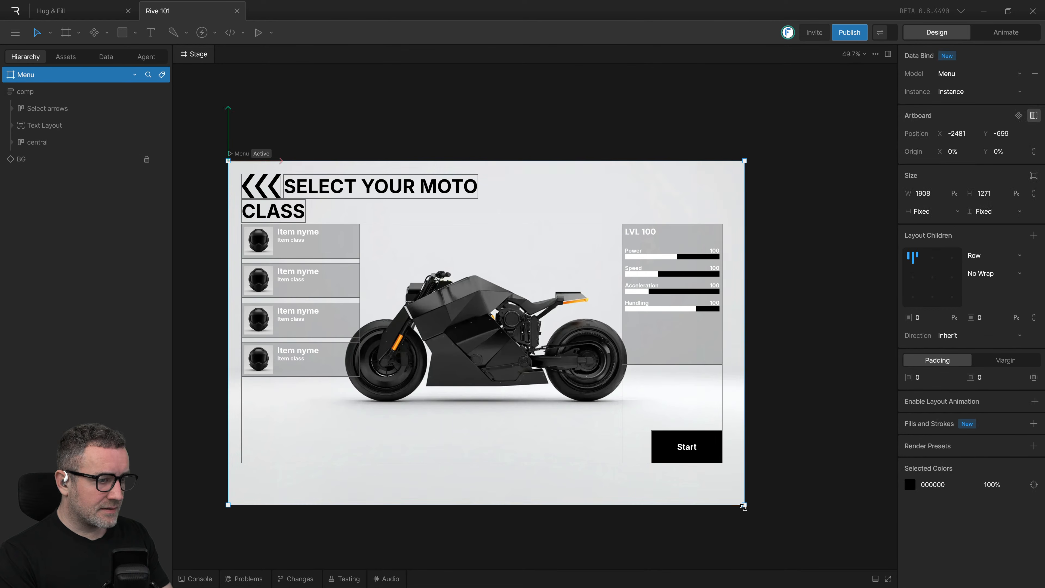
left_click_drag(744, 506, 747, 485)
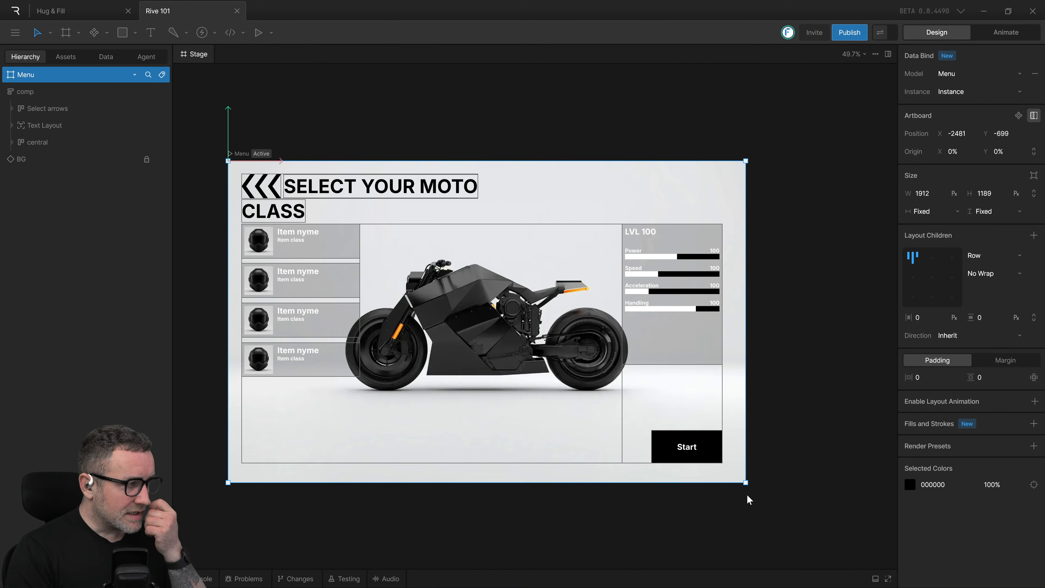
left_click(70, 159)
left_click(833, 426)
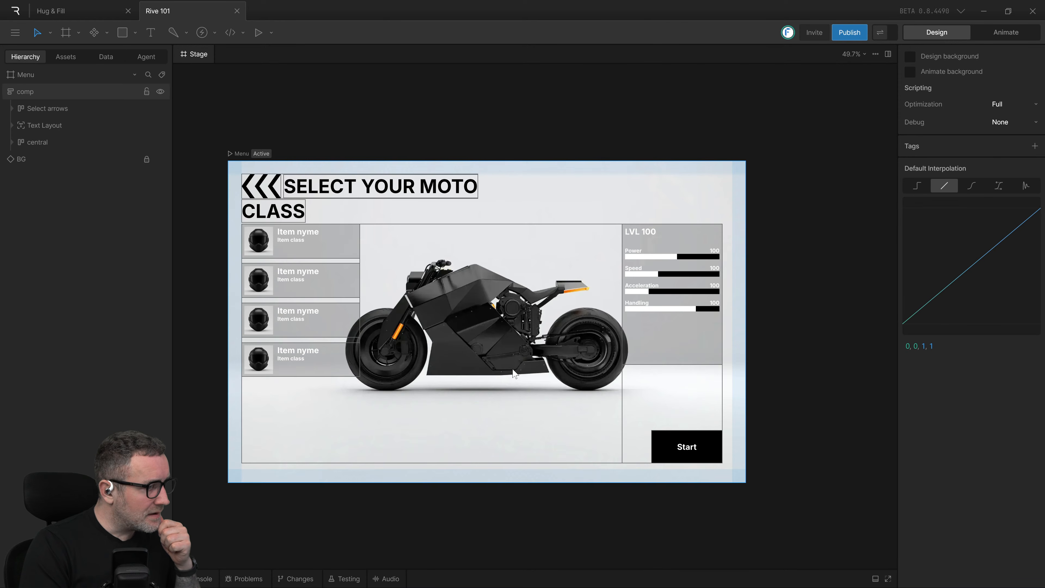
Step: Select the central layout and replay the Rive Quick Start Tutorial video's section on column padding and the row's Fill sizing
left_click(36, 144)
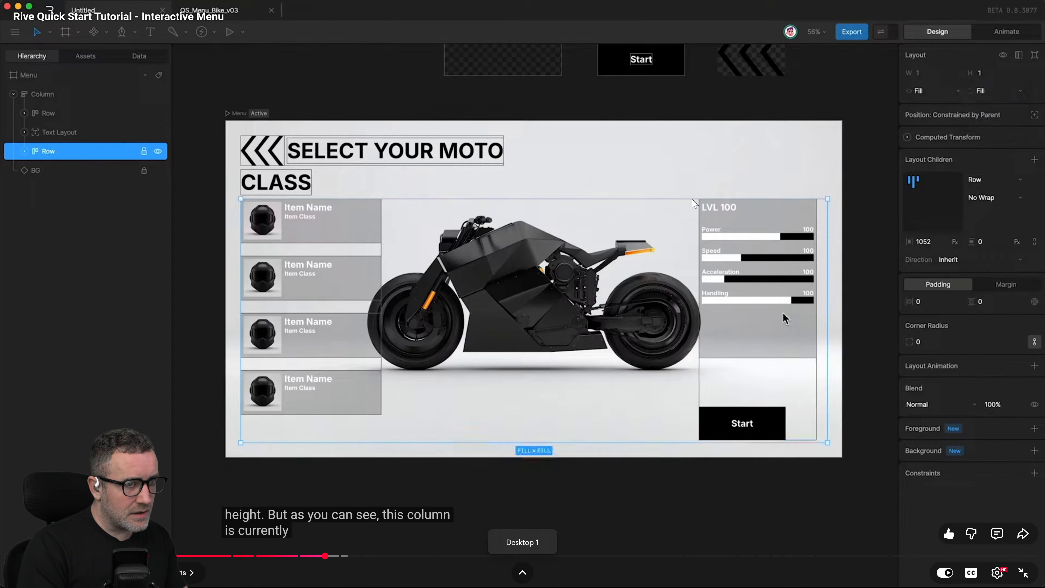
left_click(783, 312)
key("j")
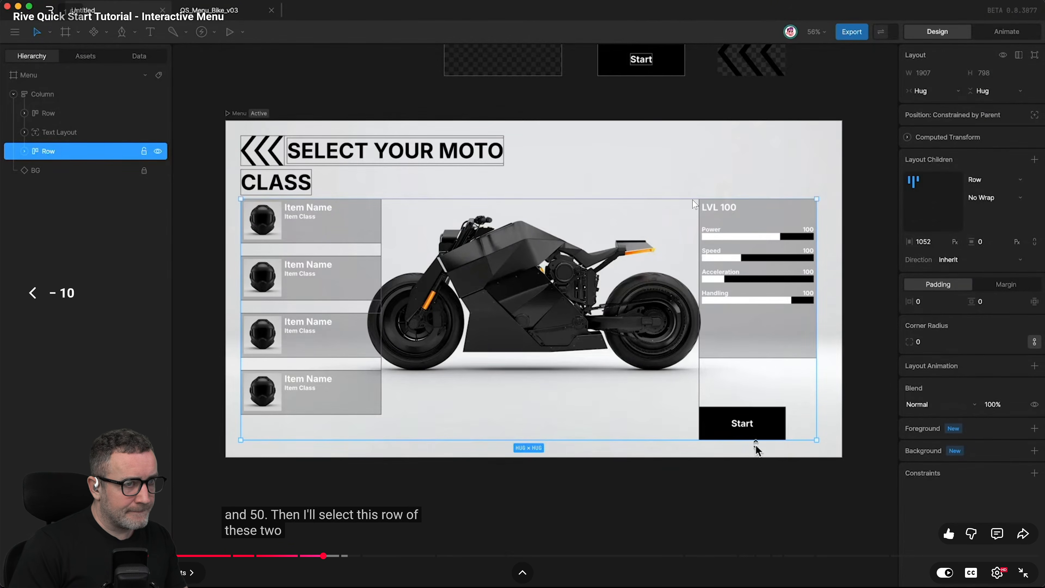
key("j")
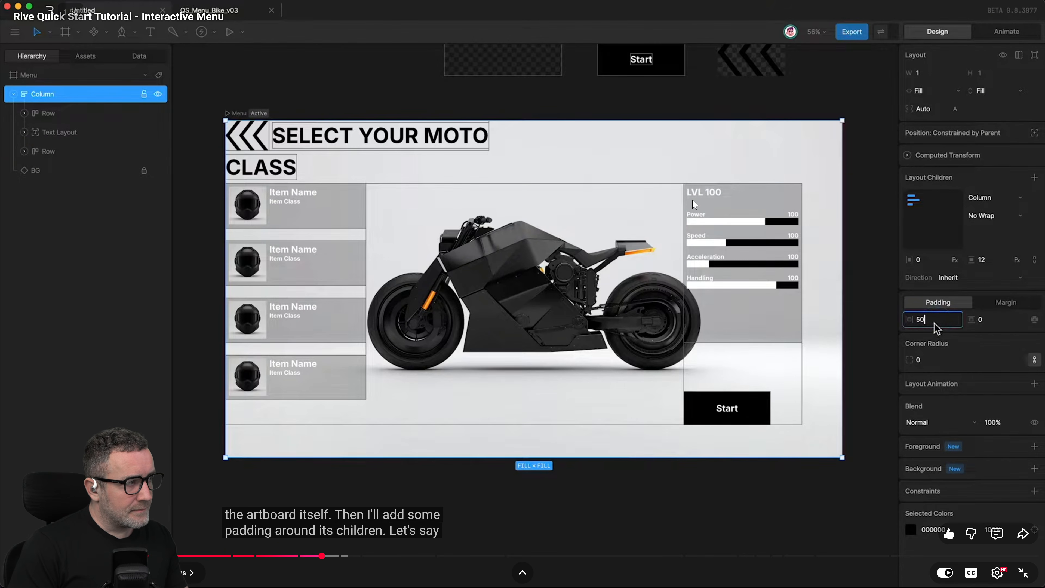
key("Return")
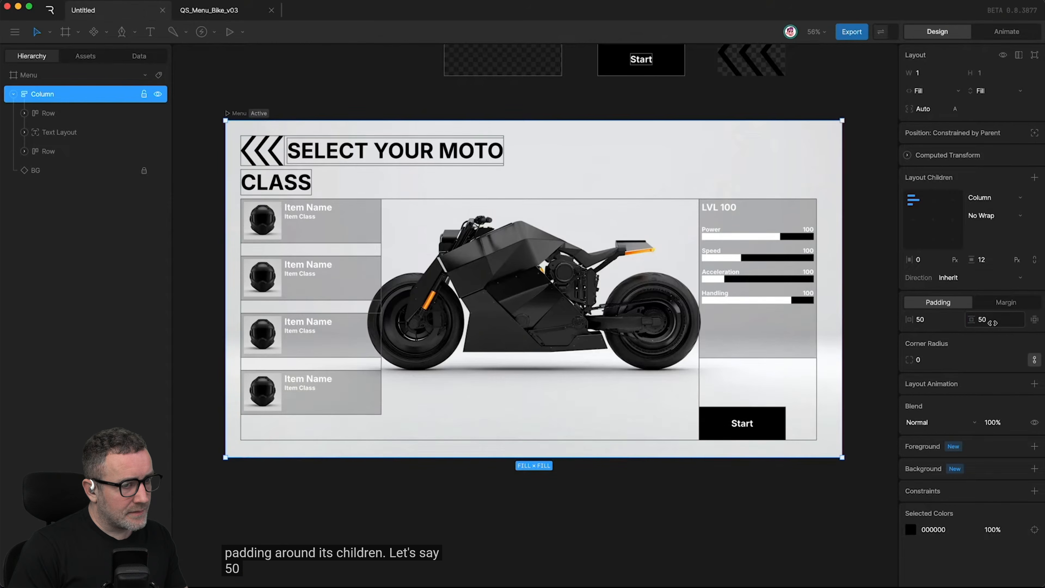
left_click(94, 151)
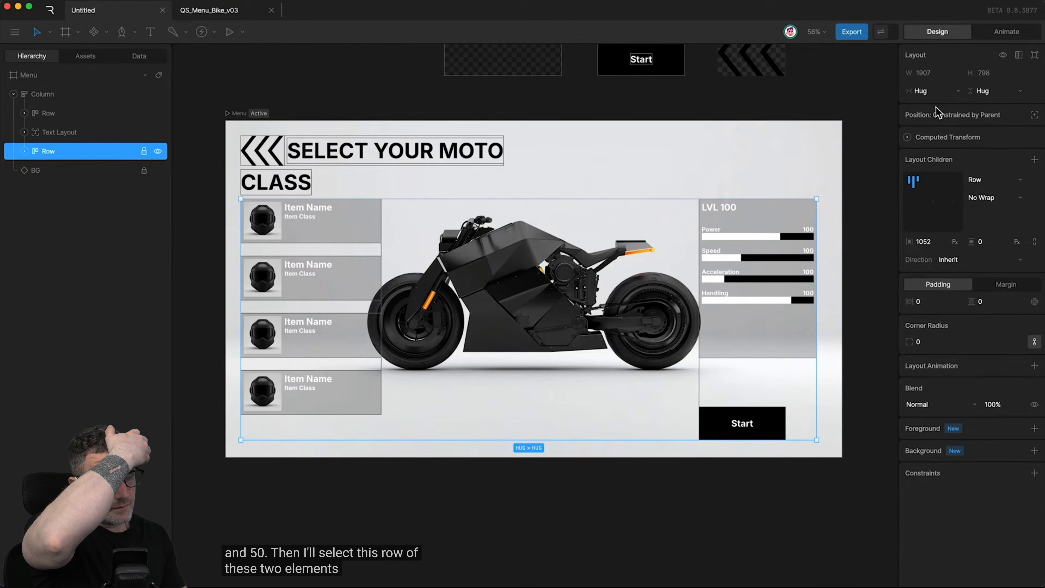
left_click(936, 91)
left_click(931, 106)
left_click(994, 91)
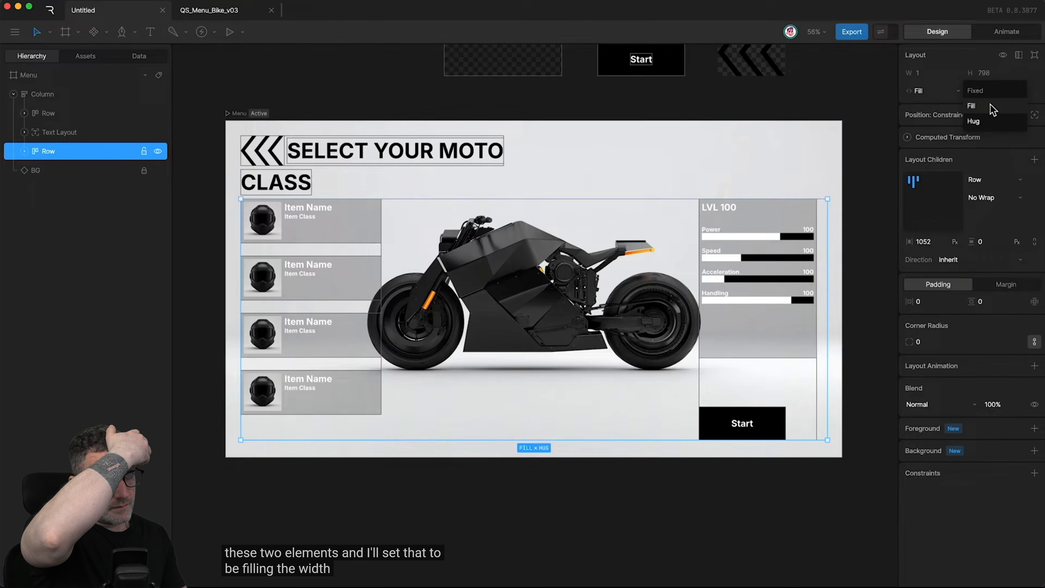
left_click(987, 106)
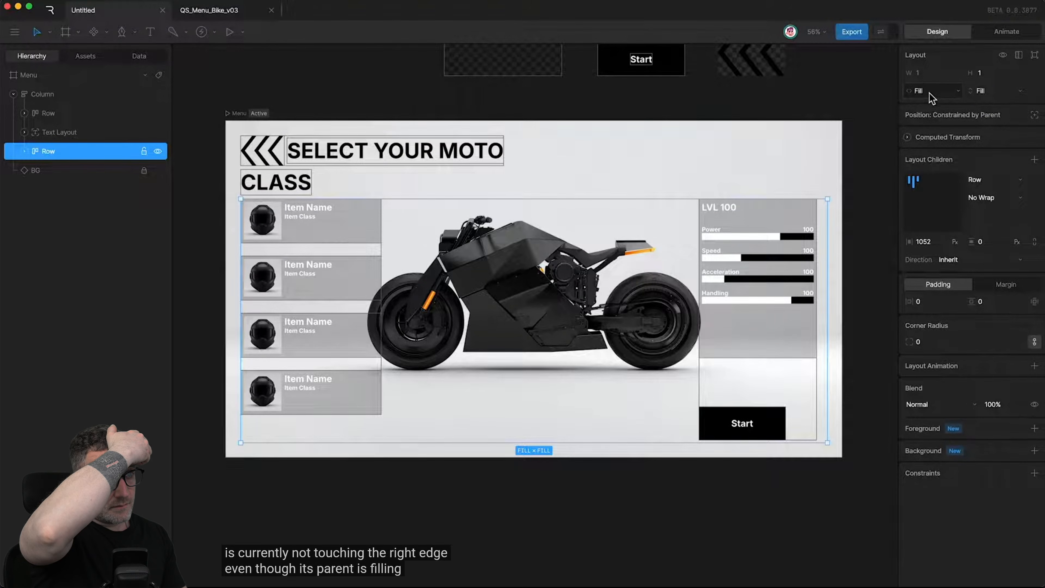
left_click(788, 236)
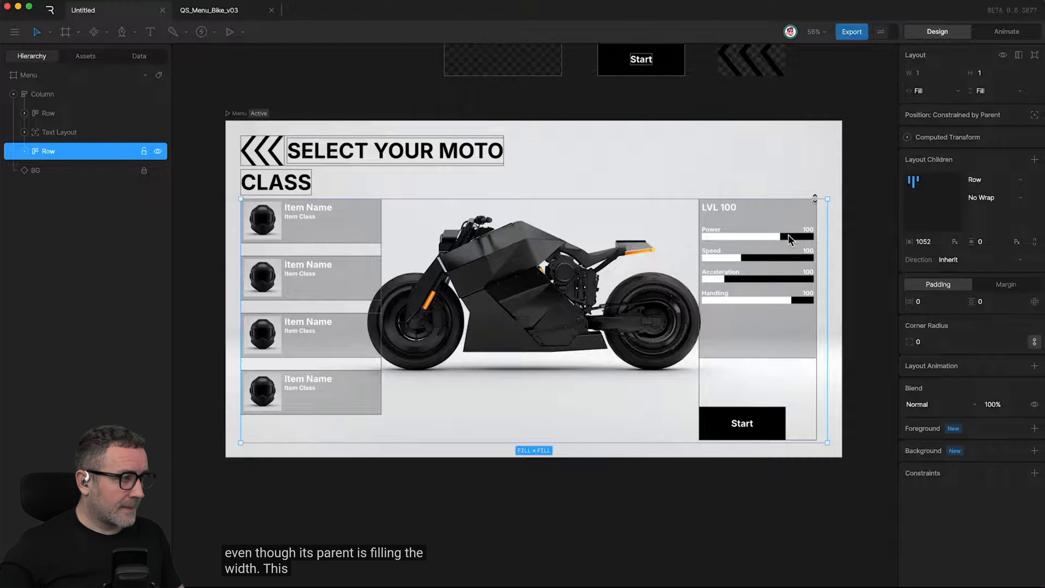
Step: Switch back to Rive and set both the width and height of the central layout to Fill
key("alt+Tab")
key("alt+Tab")
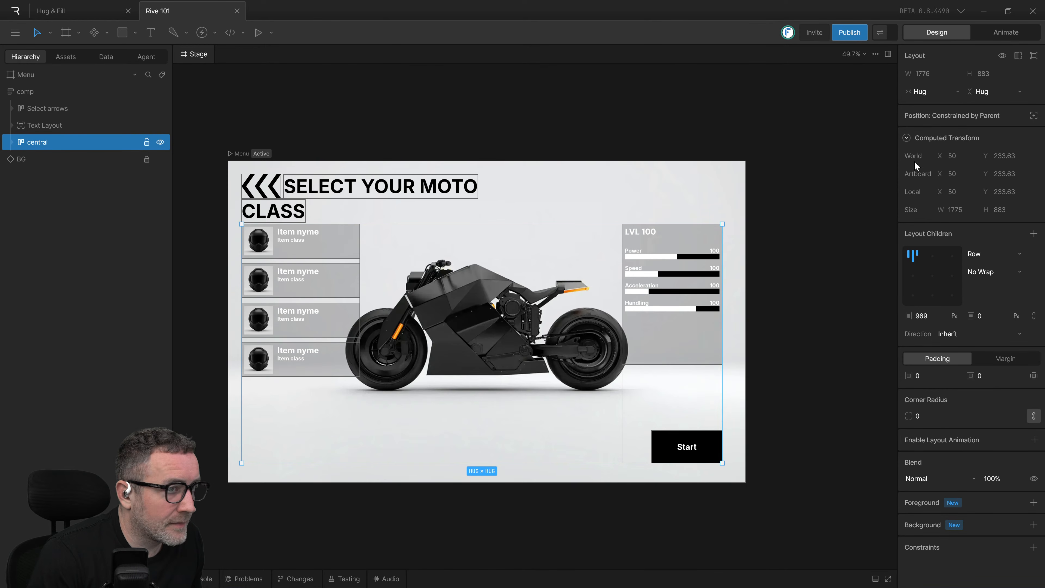
left_click(931, 92)
left_click(919, 107)
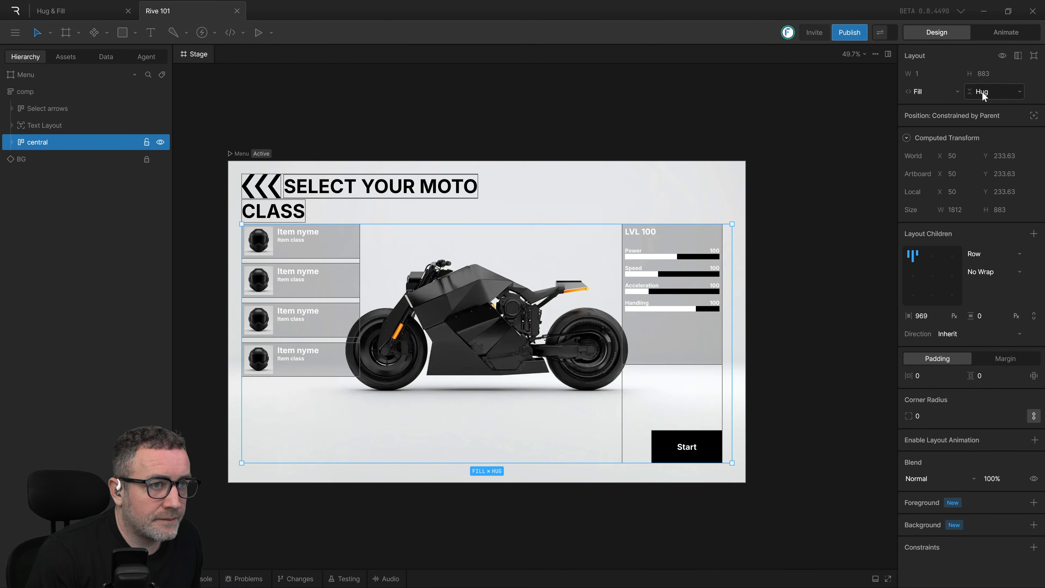
left_click(982, 92)
left_click(978, 107)
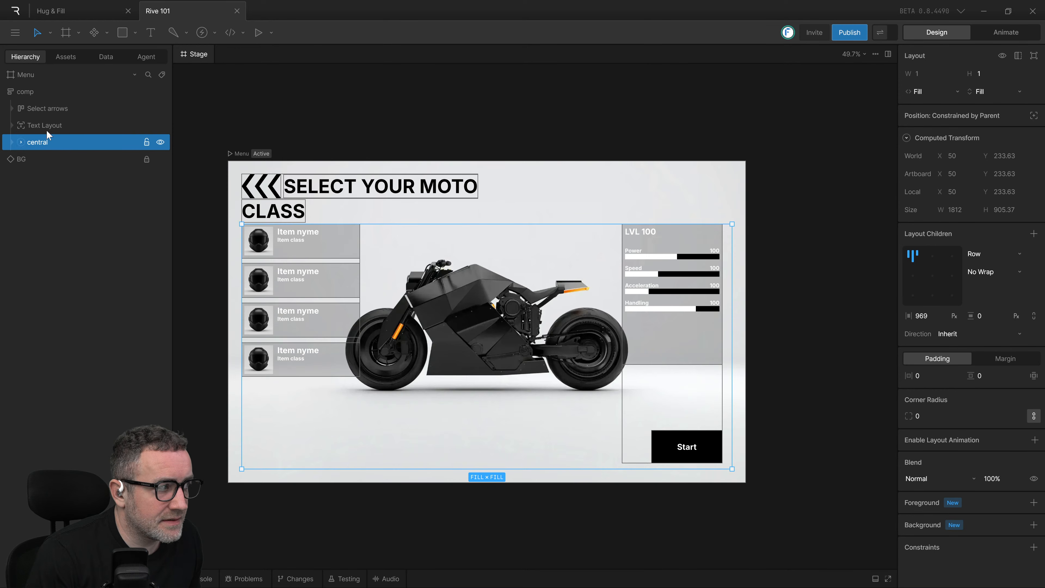
left_click(34, 91)
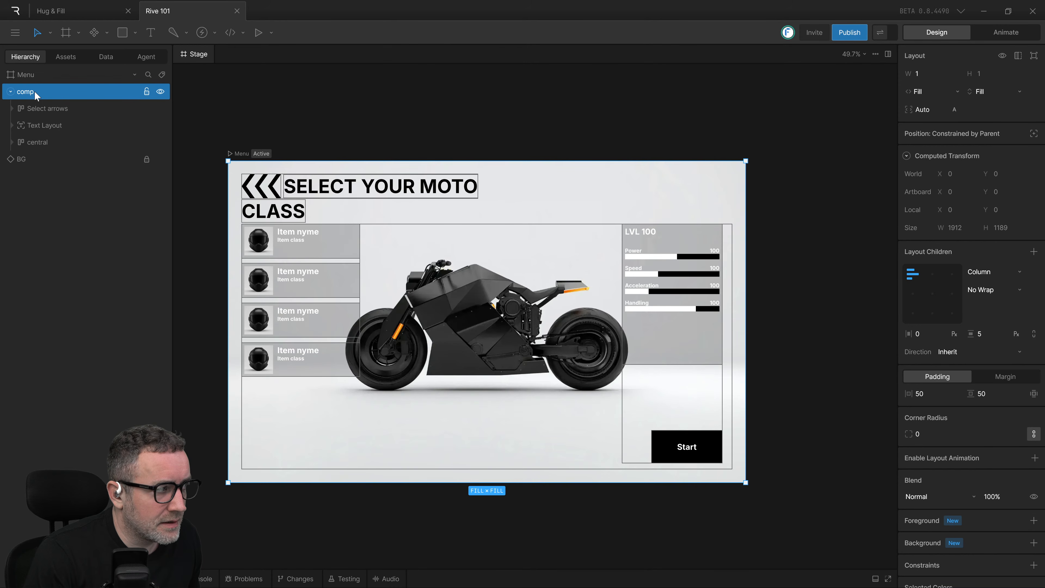
left_click(32, 147)
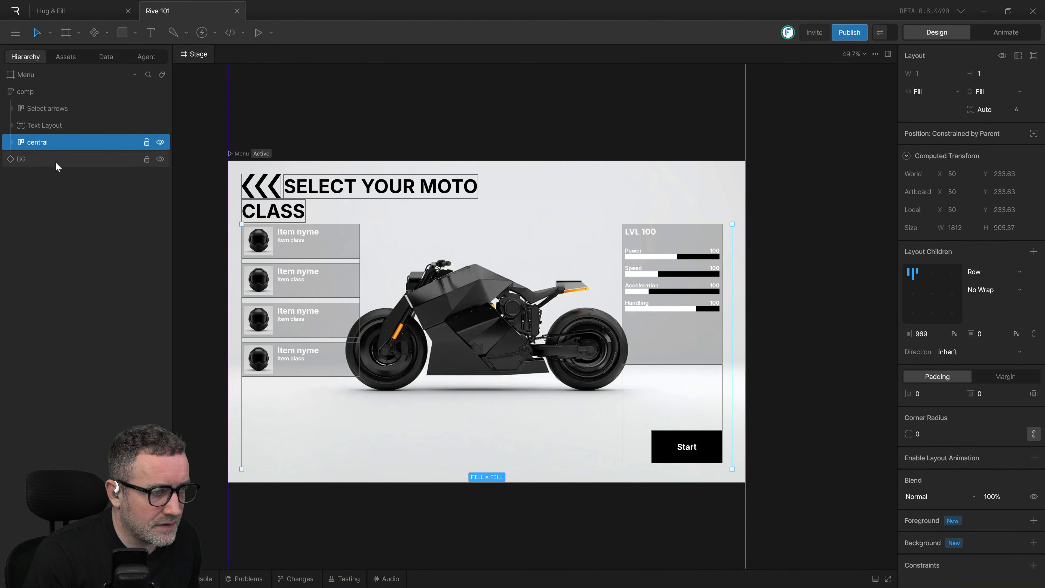
Step: Switch to the tutorial video and watch its explanation of the horizontal gap between the row's children
key("alt")
key("alt+Tab")
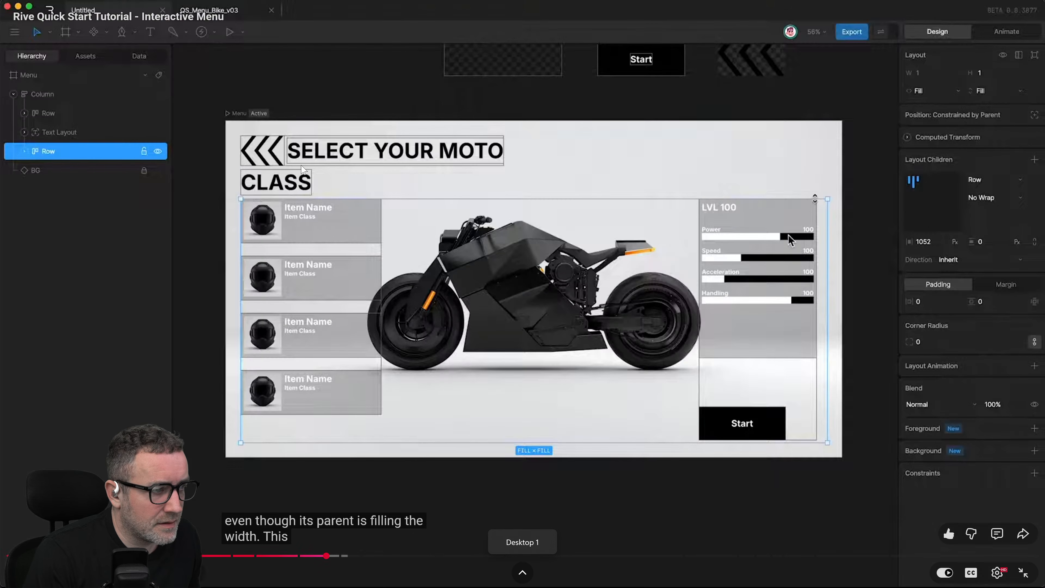
key("space")
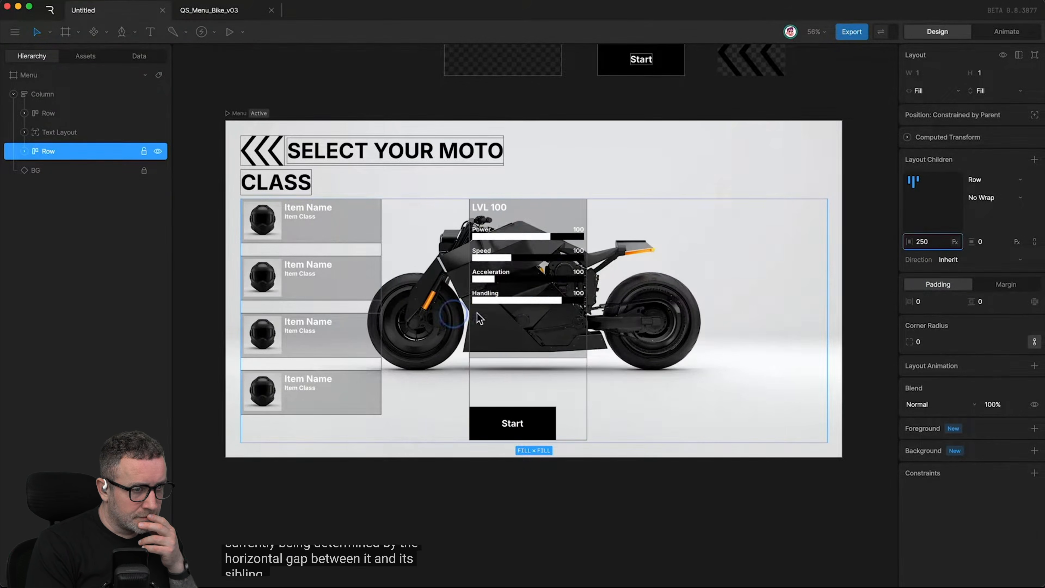
key("space")
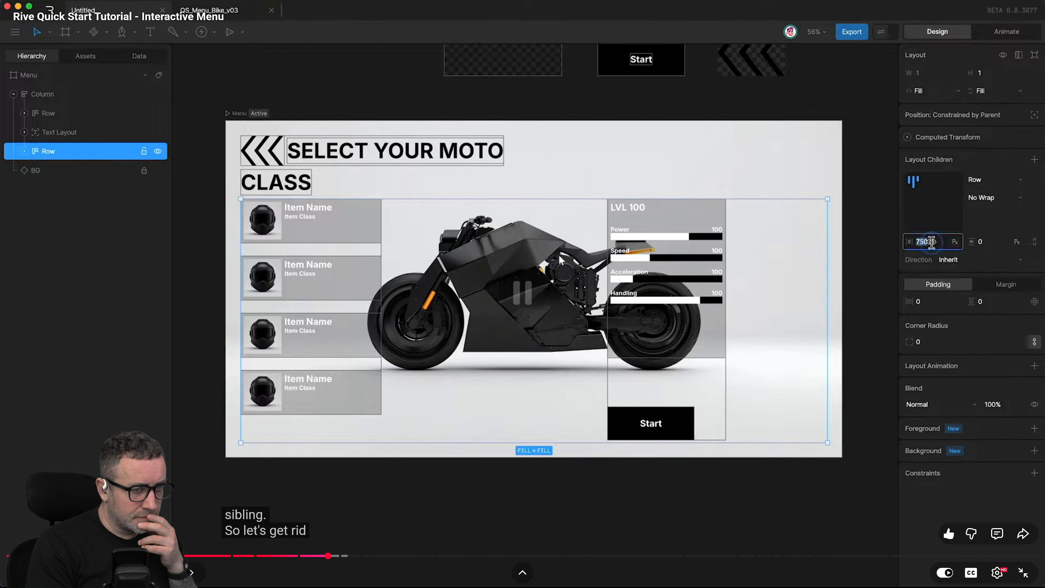
key("space")
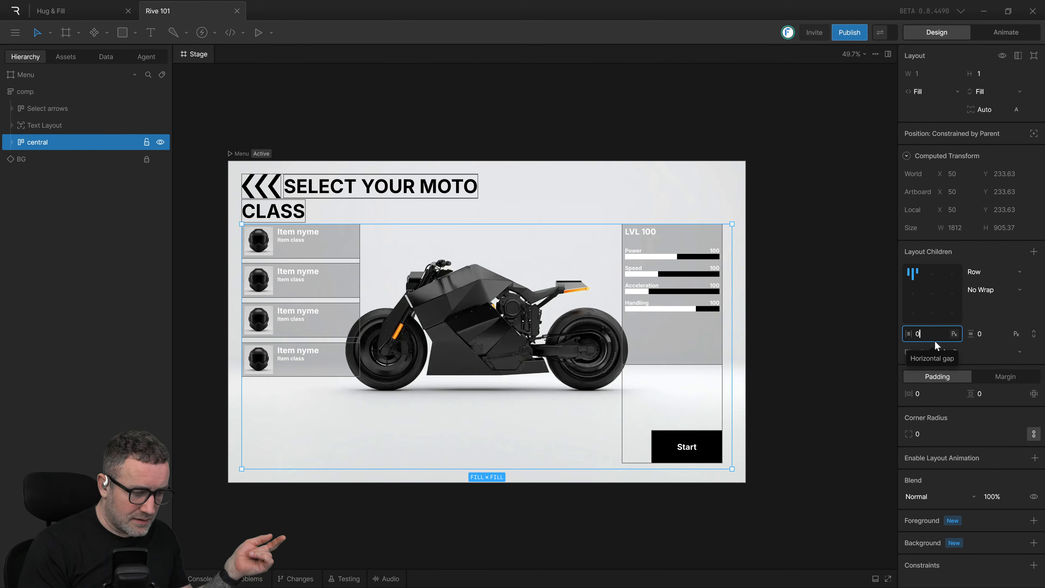
Step: Set the central row's horizontal gap to 0 and spread its children evenly along the row's top edge
key("Return")
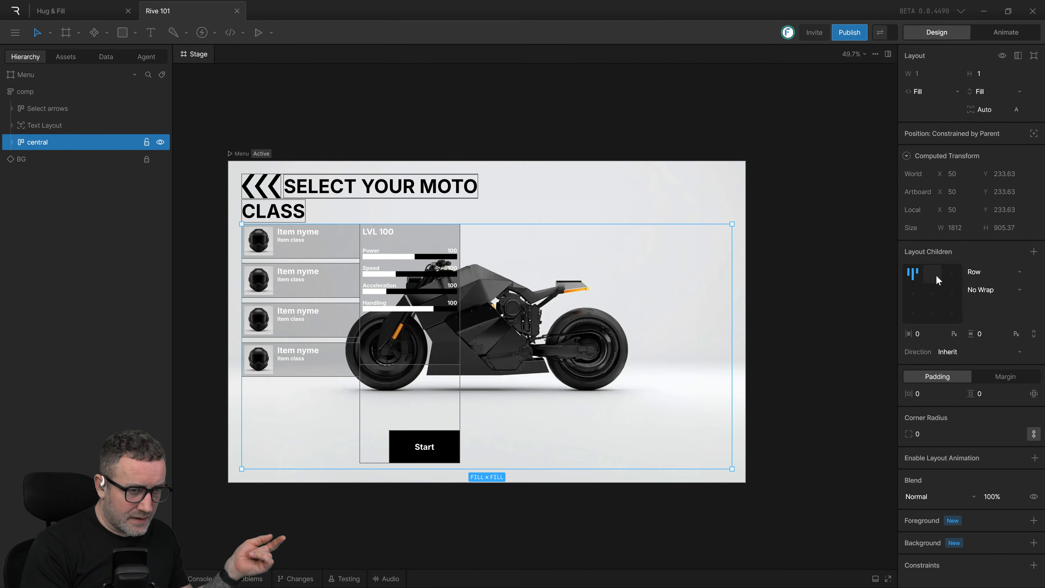
double_click(914, 274)
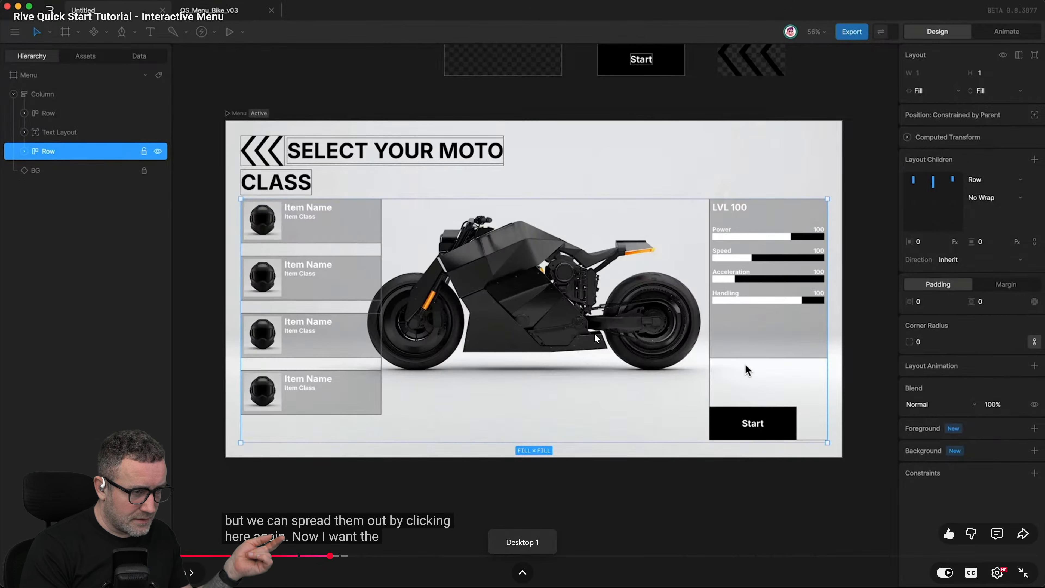
Step: Switch to the tutorial video and watch its section on sizing, aligning and spreading out the right column's children
left_click(745, 365)
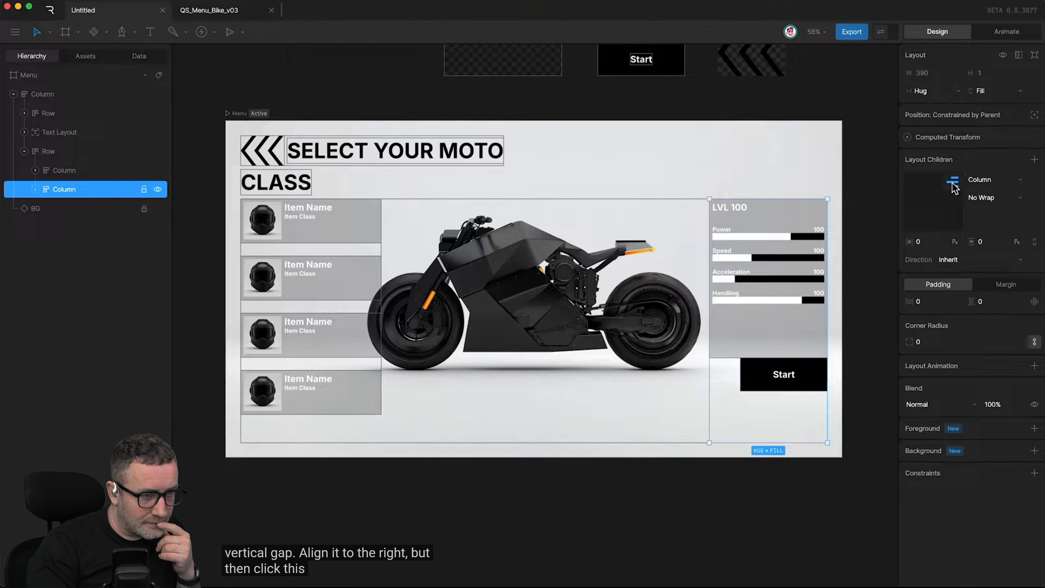
left_click(382, 381)
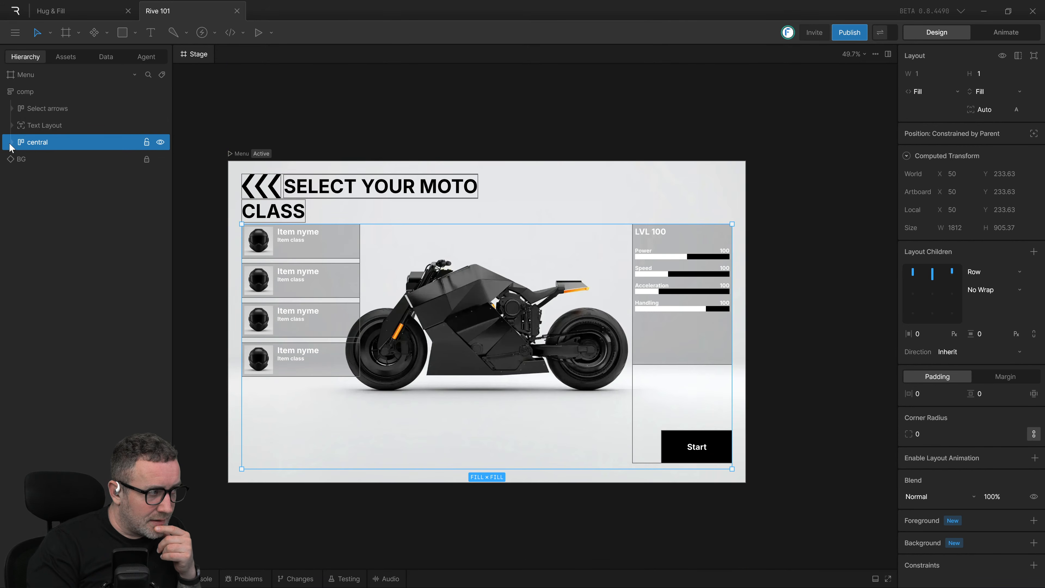
Step: Switch back to Rive, look through the Scores and Start layouts inside Right, and set the Right layout's height to Fill
left_click(673, 249)
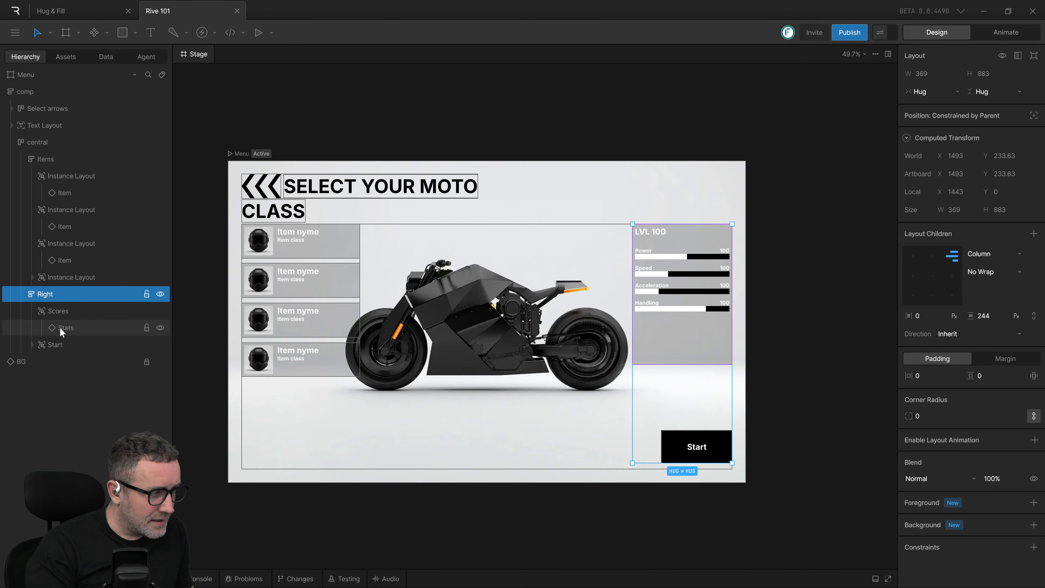
left_click(41, 311)
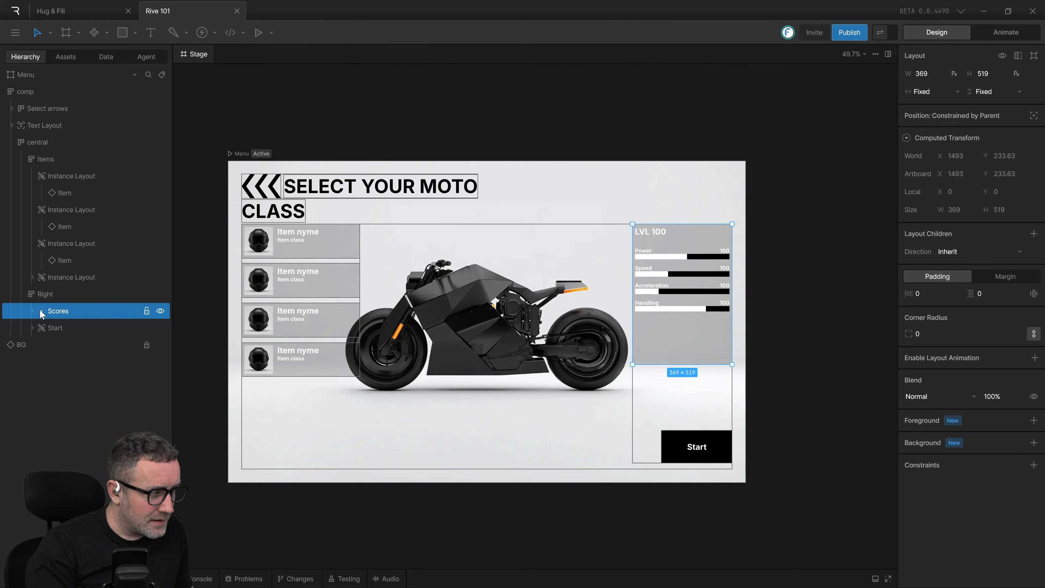
left_click(56, 328)
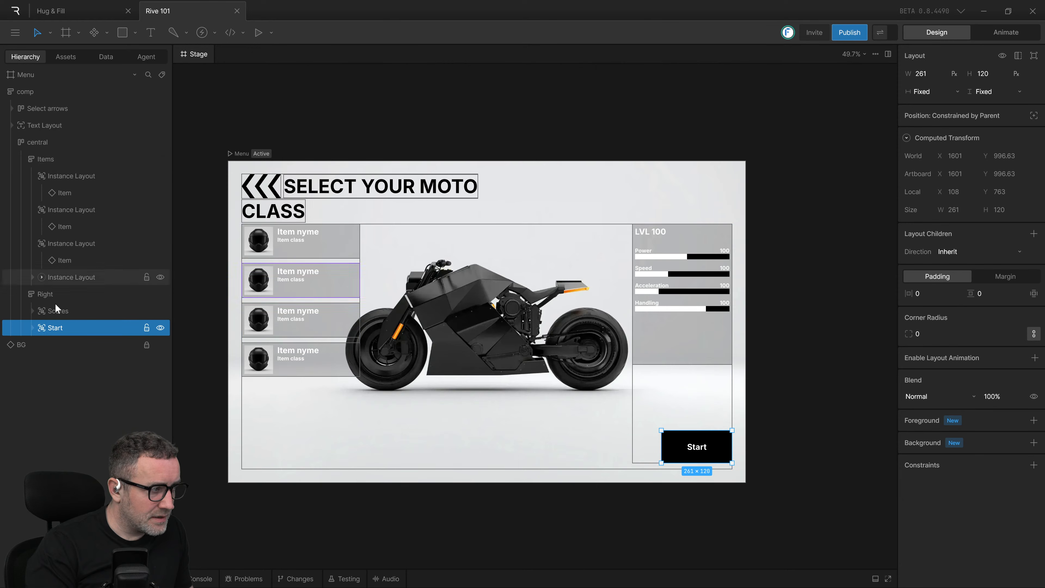
left_click(48, 293)
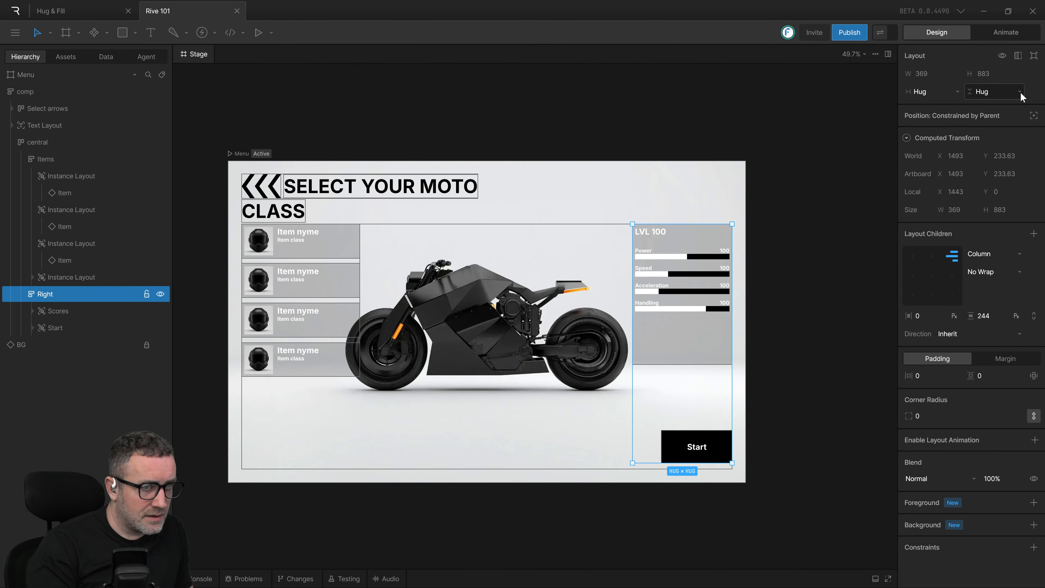
left_click(1011, 91)
left_click(1004, 108)
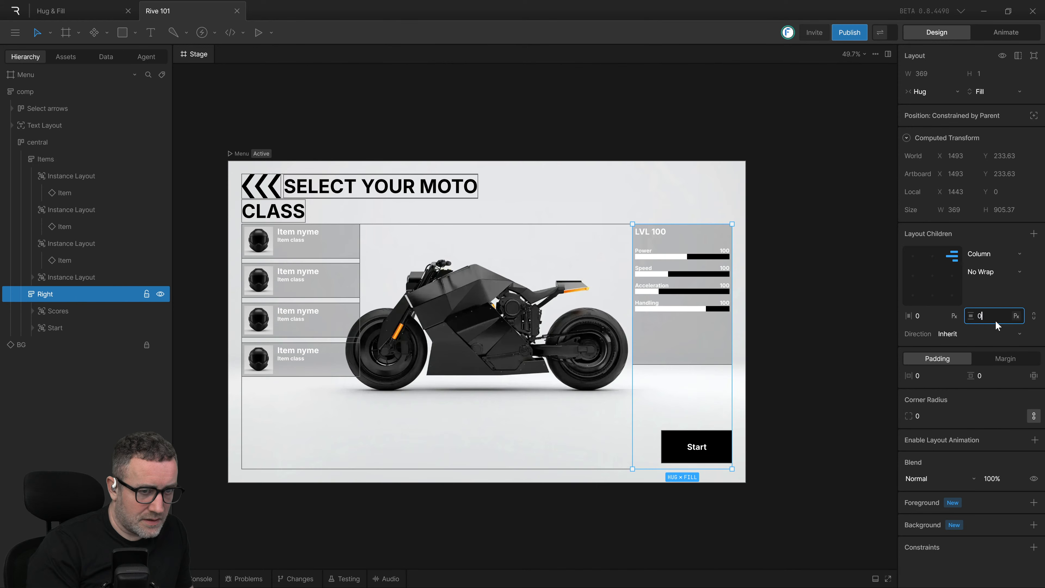
Step: Set the Right column's vertical gap to 0 and spread its right-aligned children over the full height, then clear the selection
key("Return")
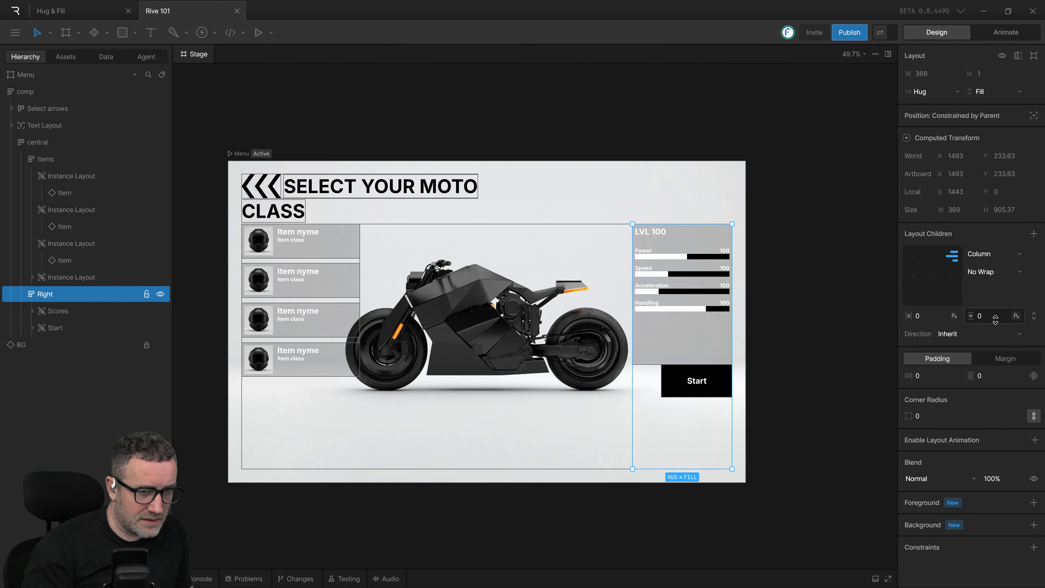
left_click(956, 256)
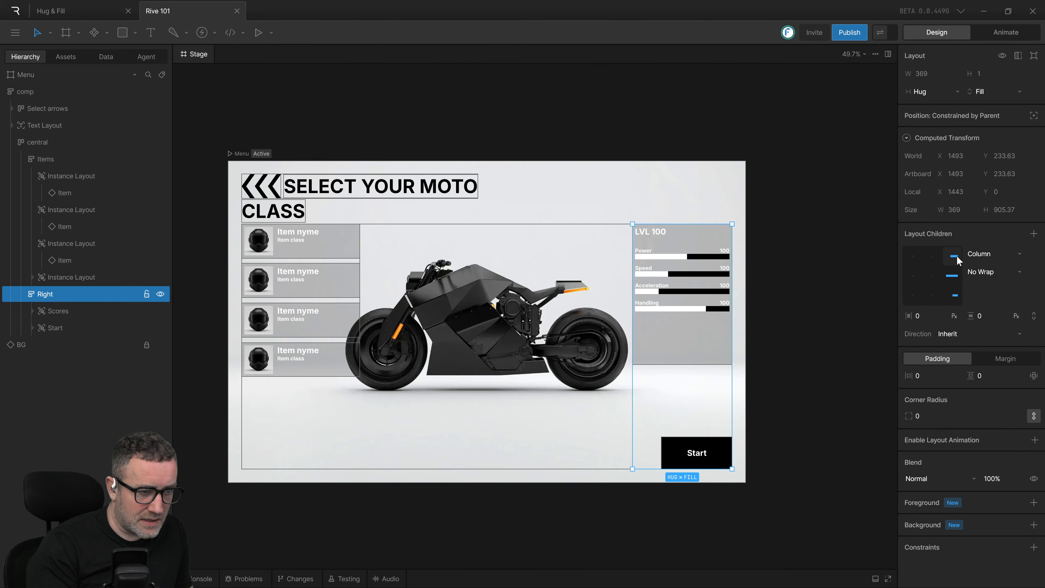
left_click(864, 445)
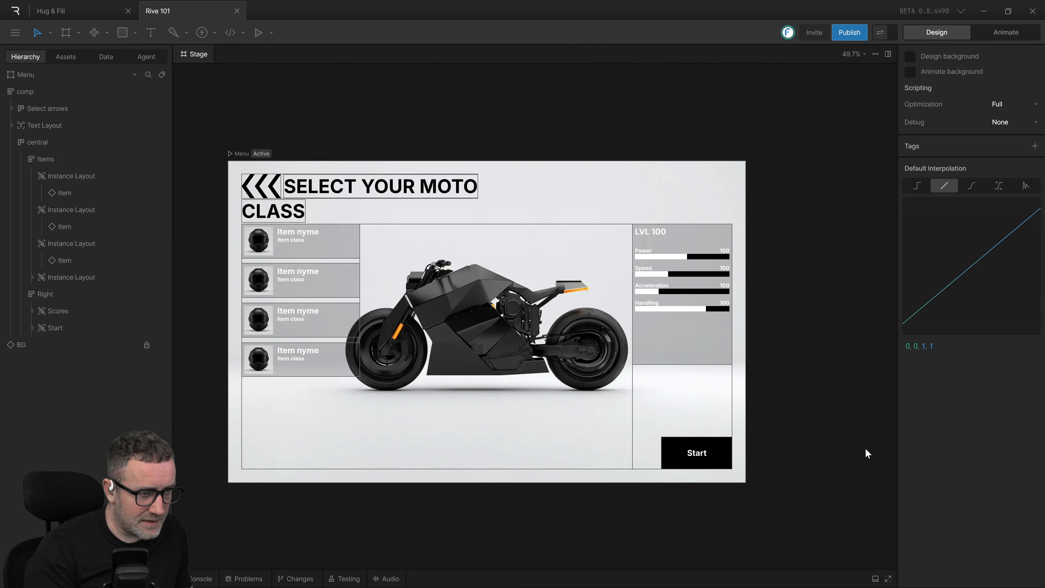
Step: Resize the Menu artboard to about 1927 × 1183 px and resume the tutorial video
left_click(34, 76)
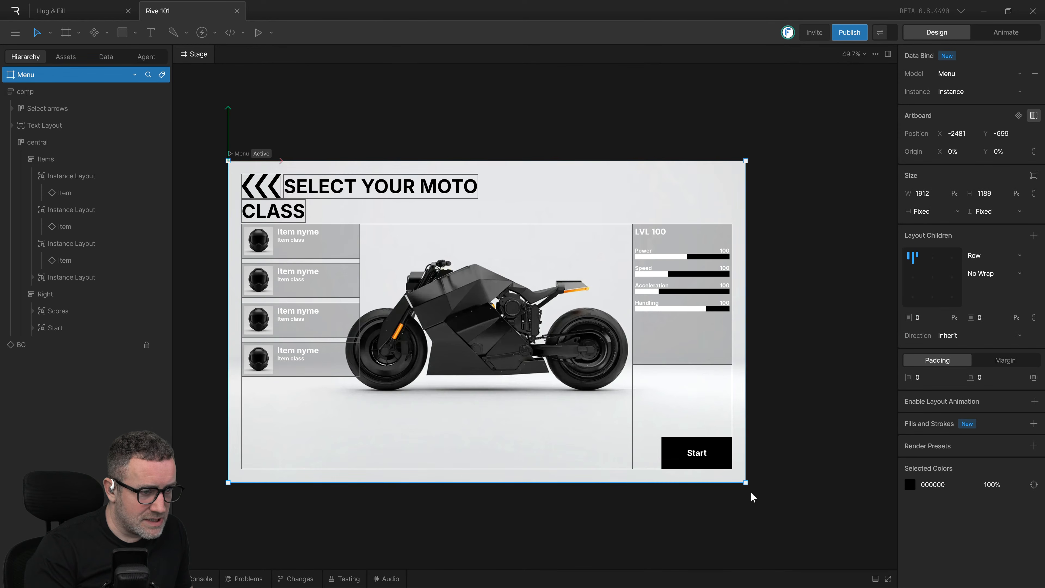
mouse_move(747, 482)
left_mouse_down()
mouse_move(739, 444)
mouse_move(753, 477)
left_mouse_up()
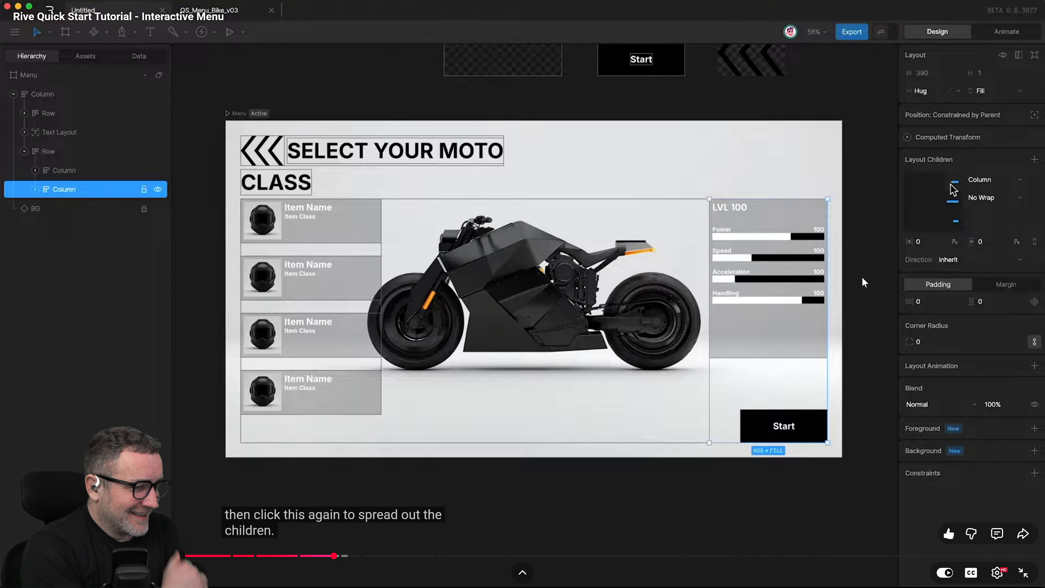
left_click(754, 357)
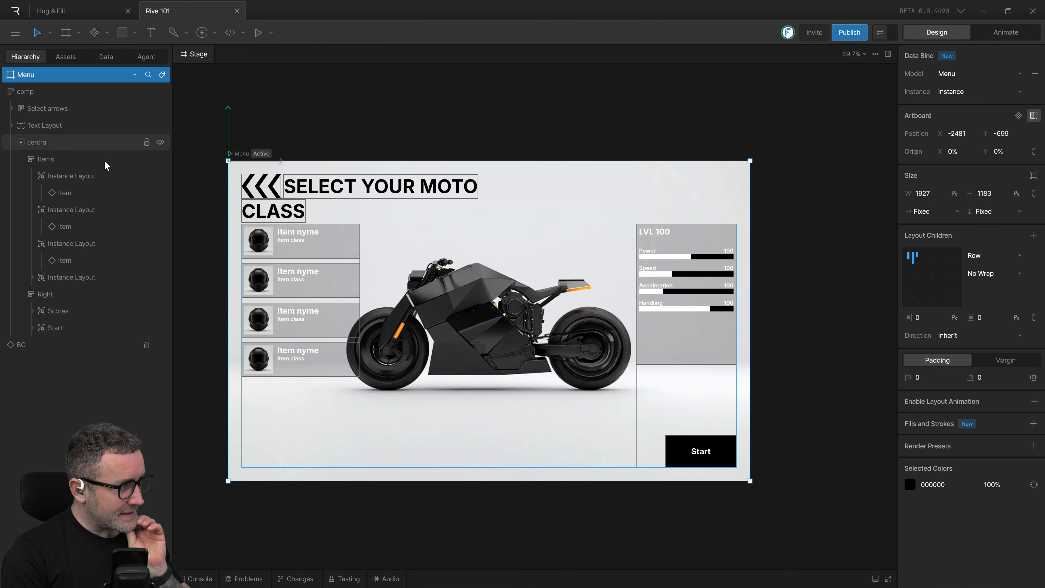
Step: Shrink the Menu artboard to about 1622 × 1049 px, then select the central layout and collapse its children in the hierarchy
left_click_drag(751, 482, 670, 443)
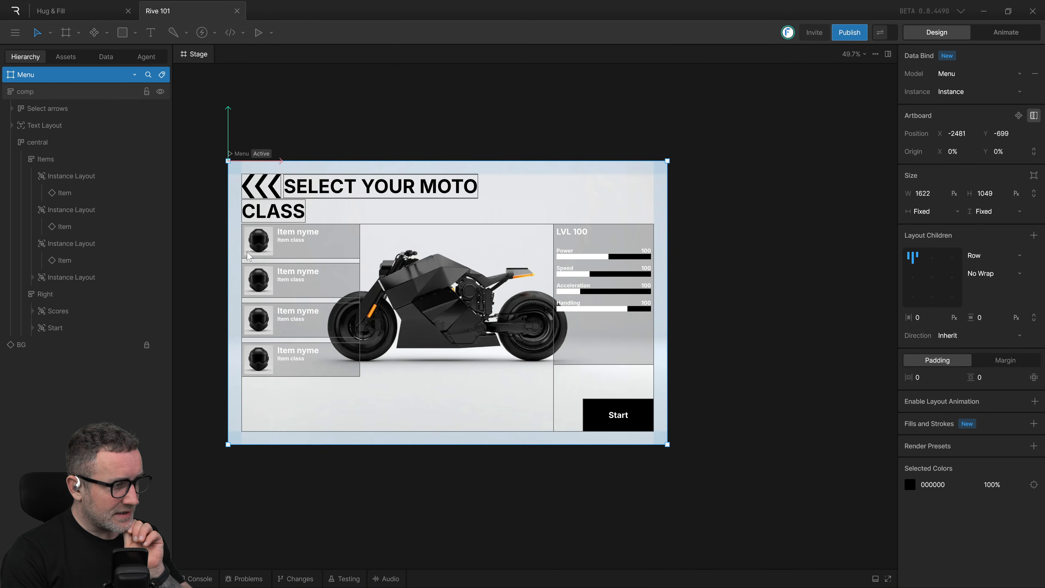
left_click(264, 222)
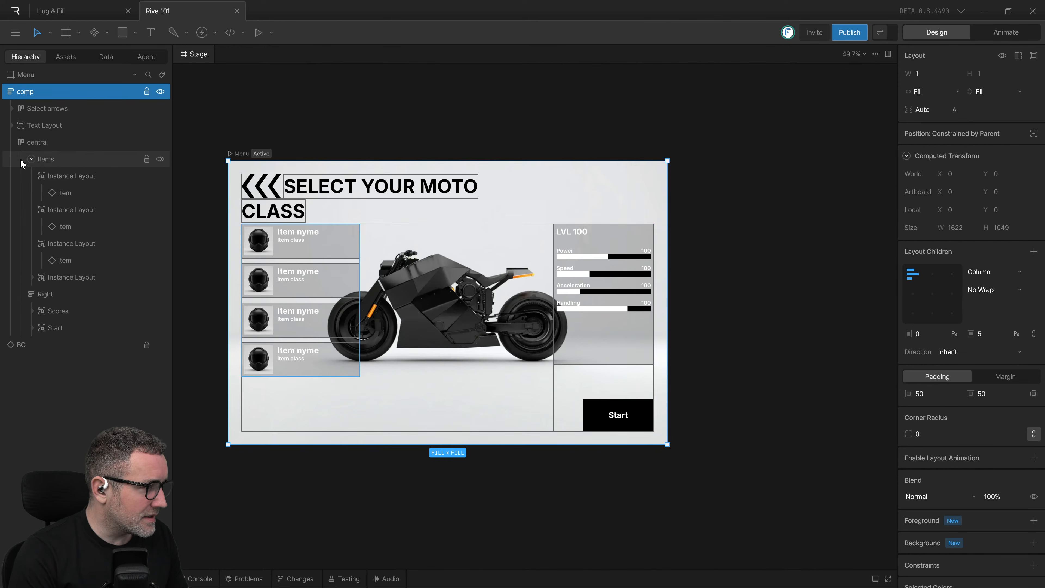
left_click(20, 143)
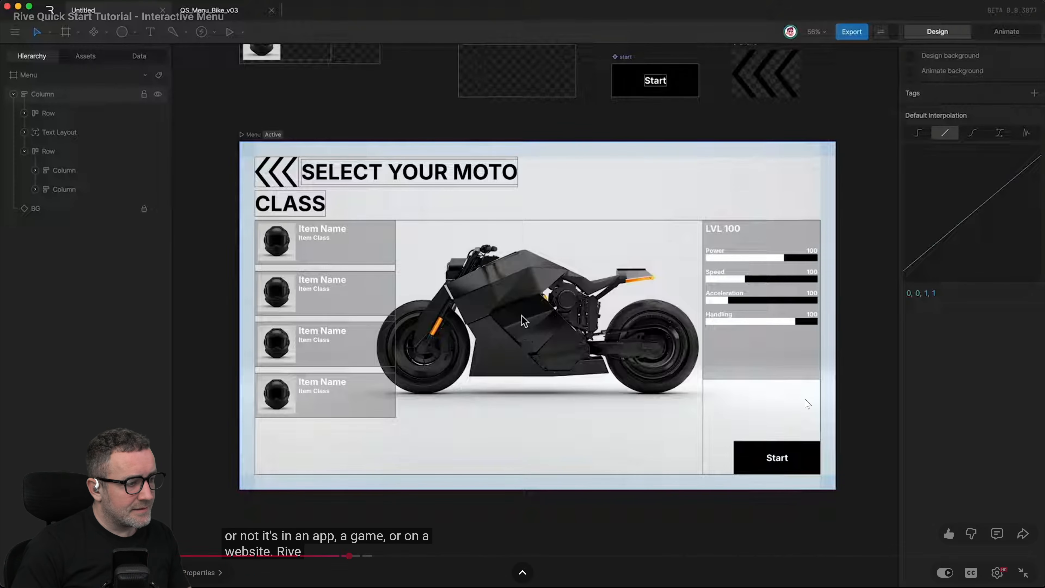
Step: Rewind the tutorial video and replay its introduction to view model properties
key("Left")
key("Left")
key("Left")
key("Left")
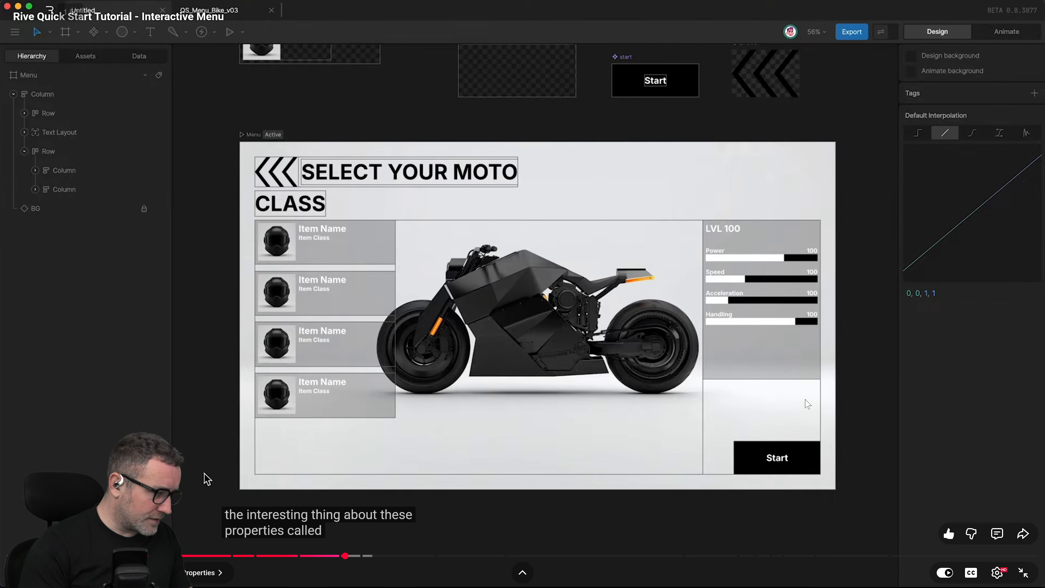
left_click(532, 366)
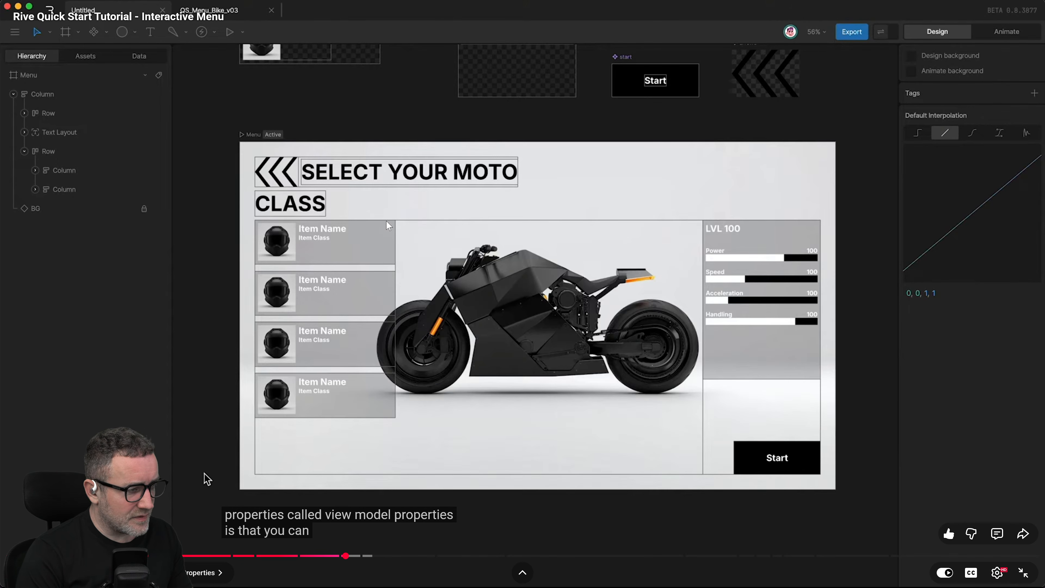
Step: Leave the full-screen video, switch to the Rive documentation and search it for "view model", opening the matching page
double_click(453, 313)
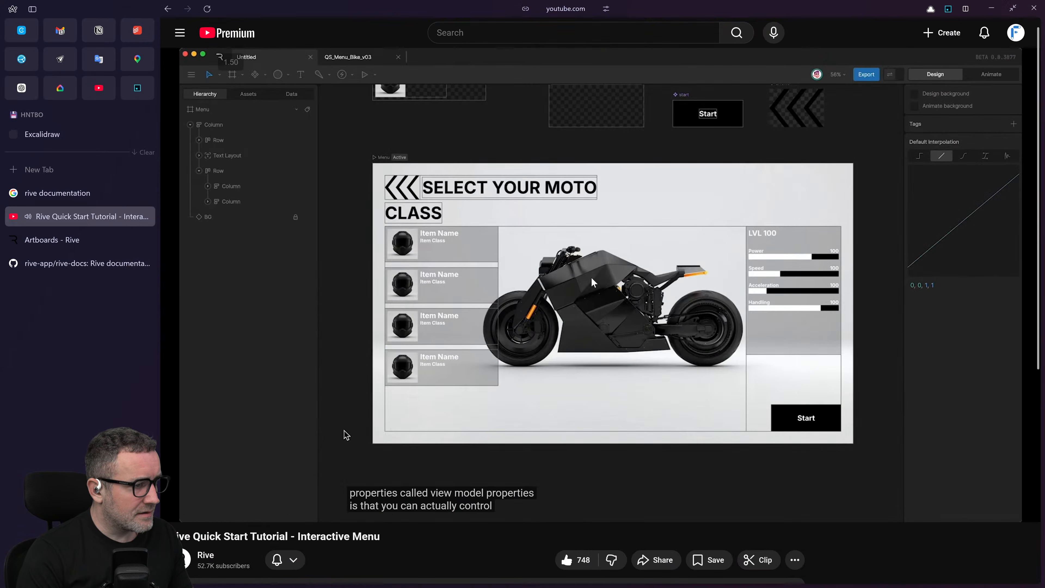
left_click(69, 241)
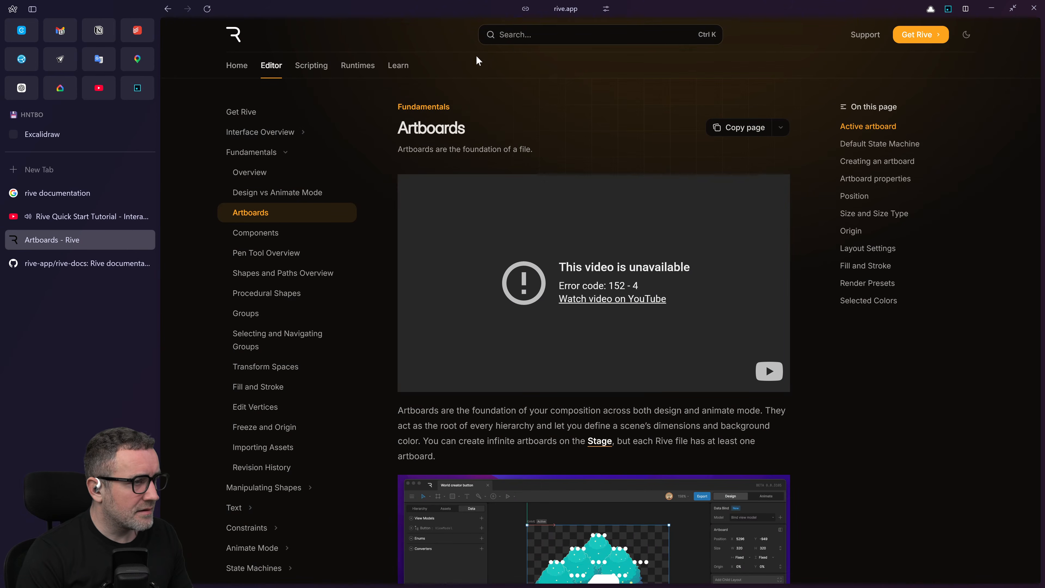
left_click(520, 41)
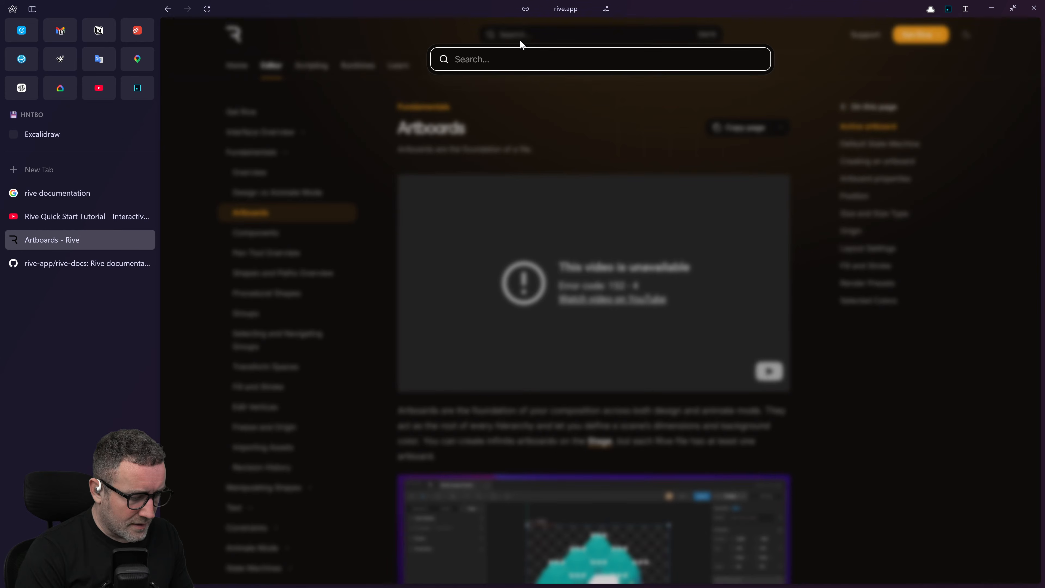
type("view ")
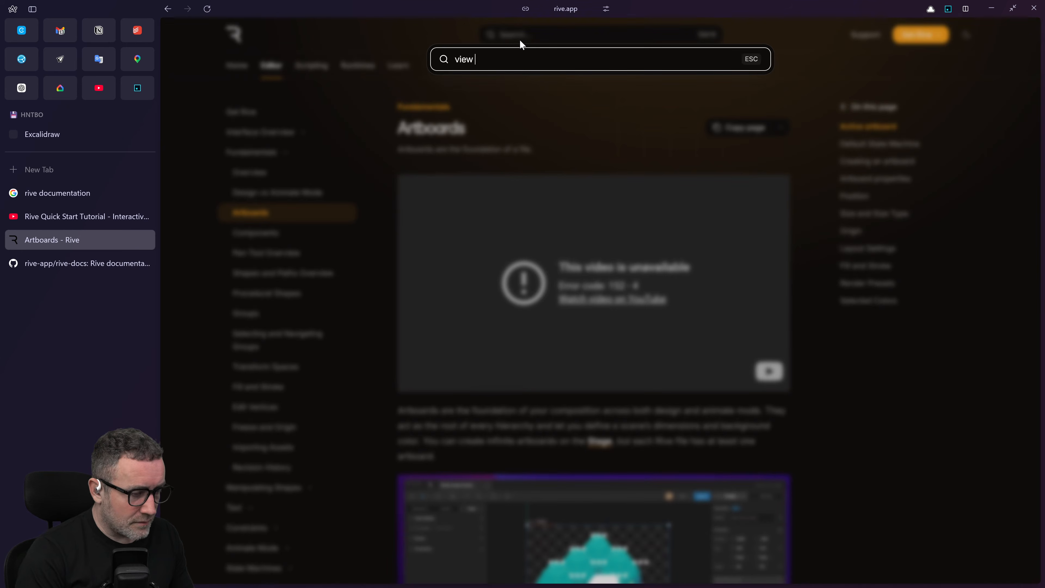
type("model")
key("Return")
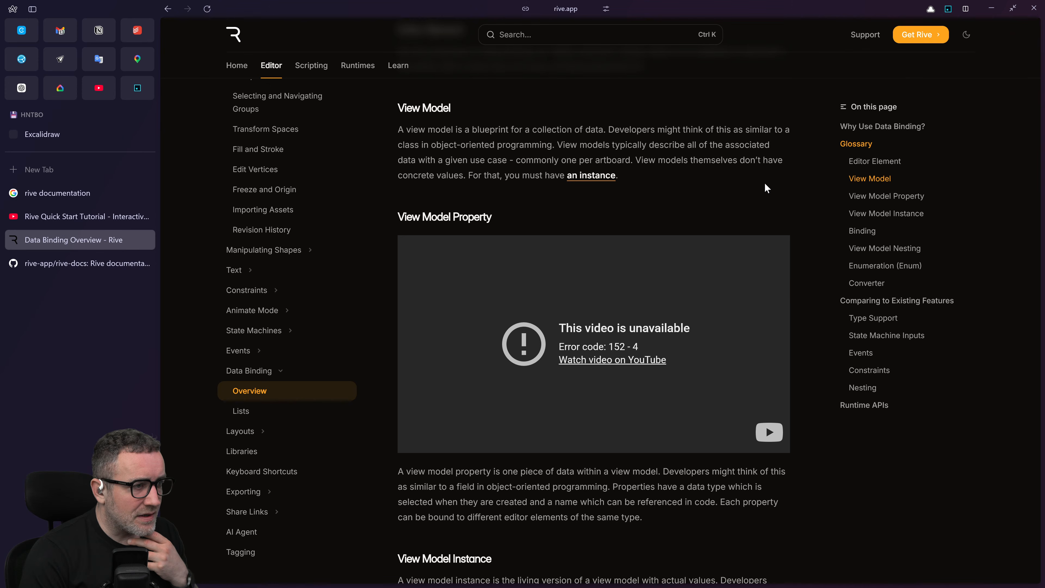
Step: Read the Data Binding Overview page, covering view model properties, view model instances, reasons to use data binding and the glossary
scroll(765, 184, "down", 2)
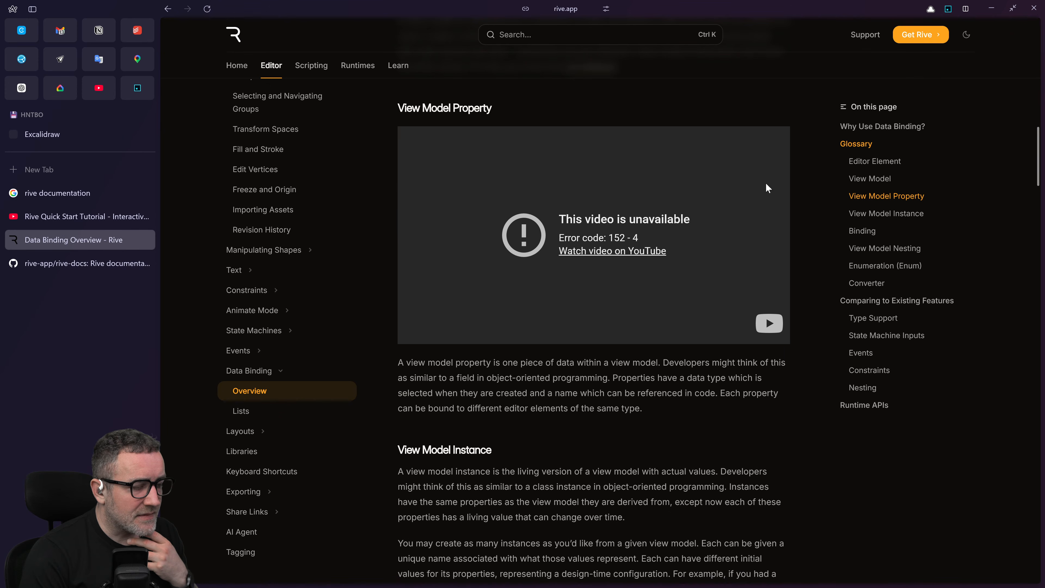
scroll(768, 186, "down", 2)
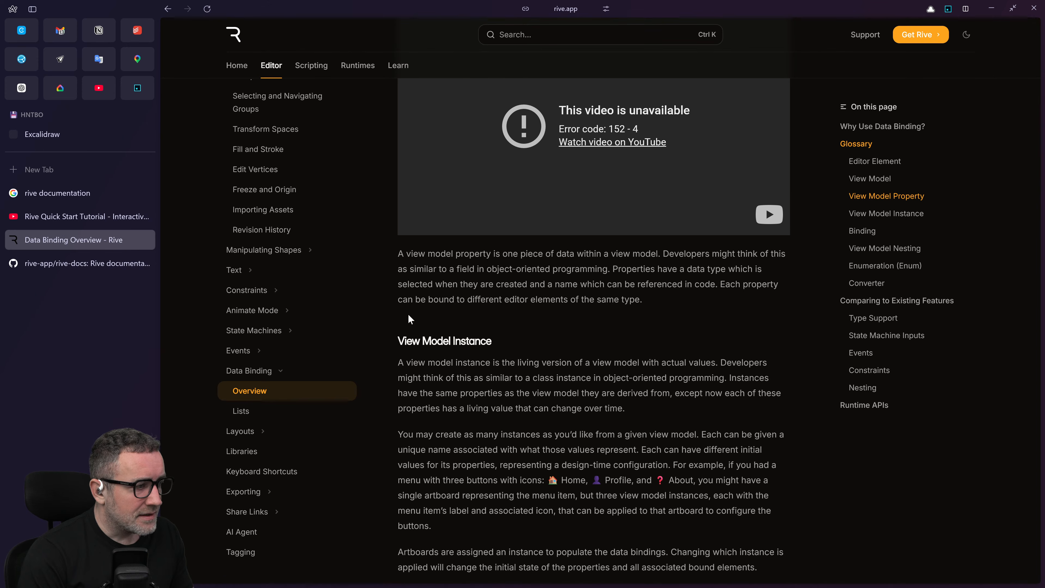
scroll(635, 315, "up", 3)
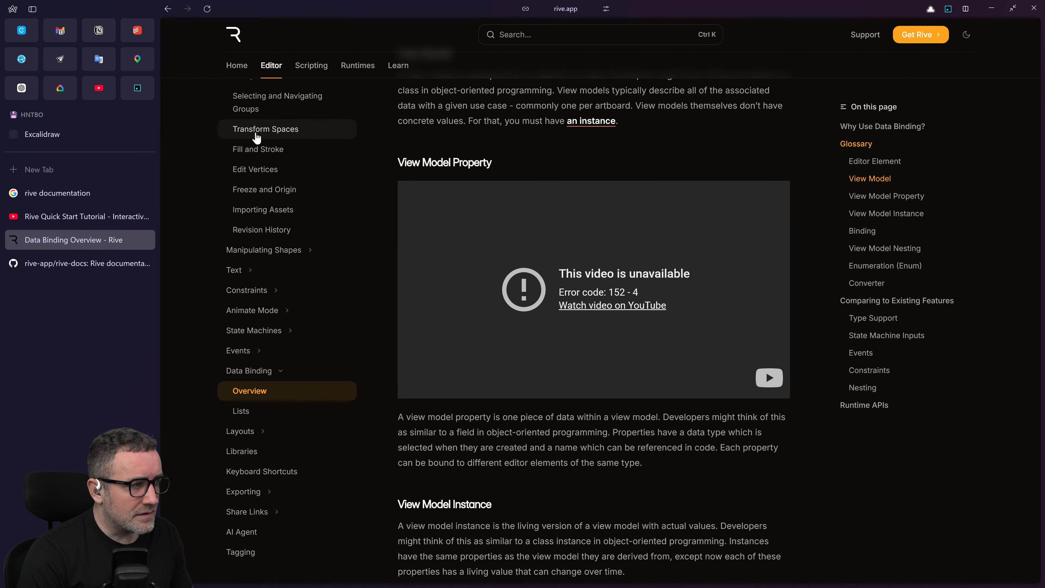
scroll(256, 135, "up", 4)
scroll(603, 259, "up", 2)
scroll(603, 260, "up", 10)
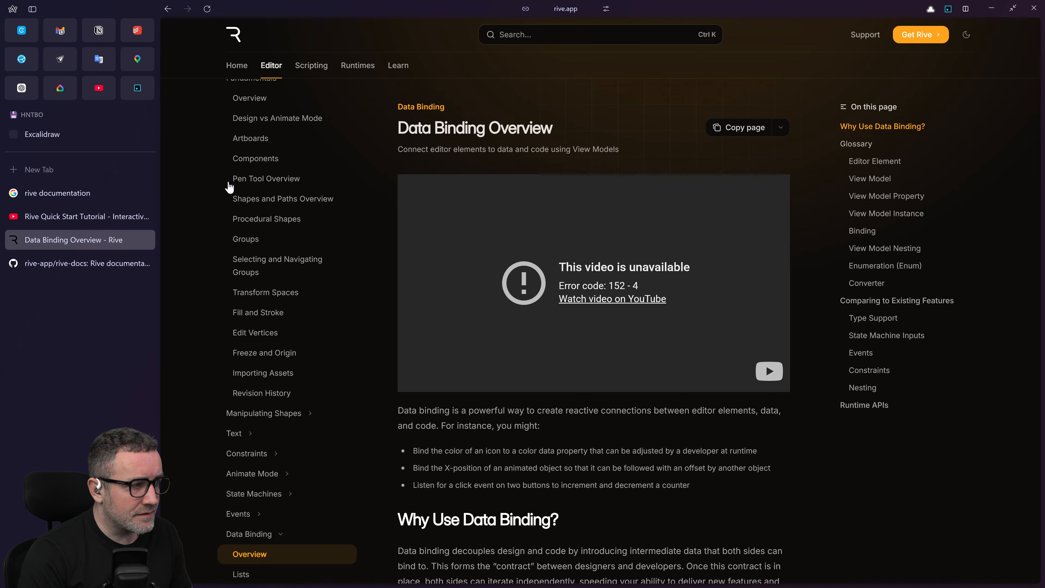
scroll(494, 354, "down", 3)
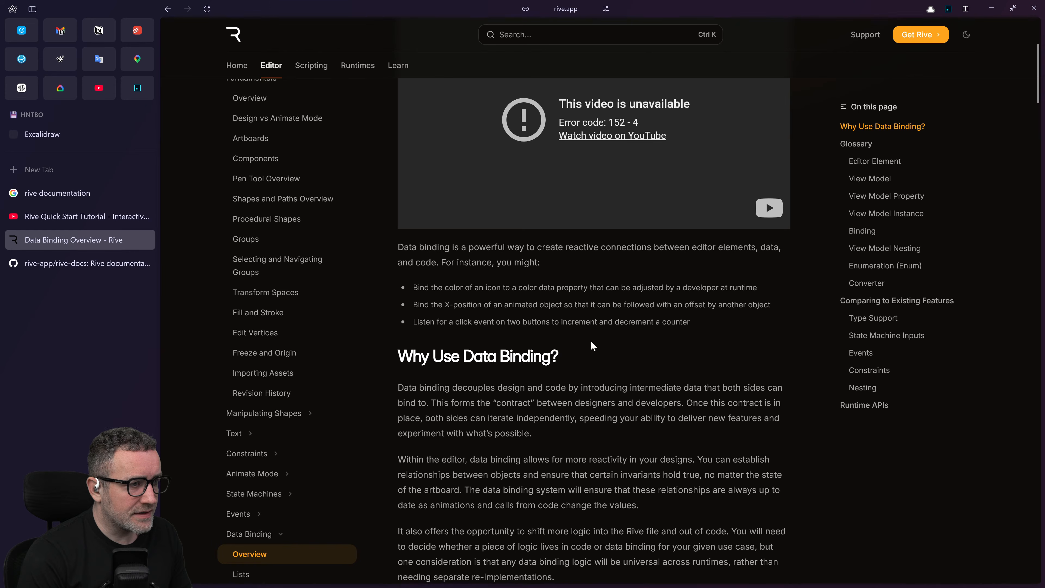
scroll(489, 364, "down", 2)
scroll(519, 354, "down", 3)
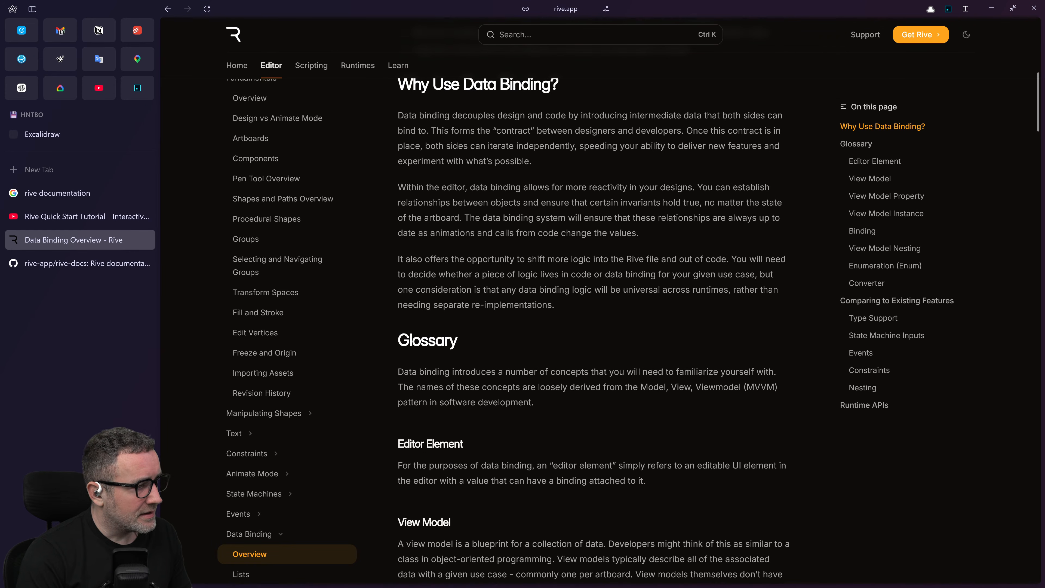
Step: Return to the Rive Quick Start Tutorial video and watch in full screen how runtimes let developers control view model properties
key("ctrl+super+Right")
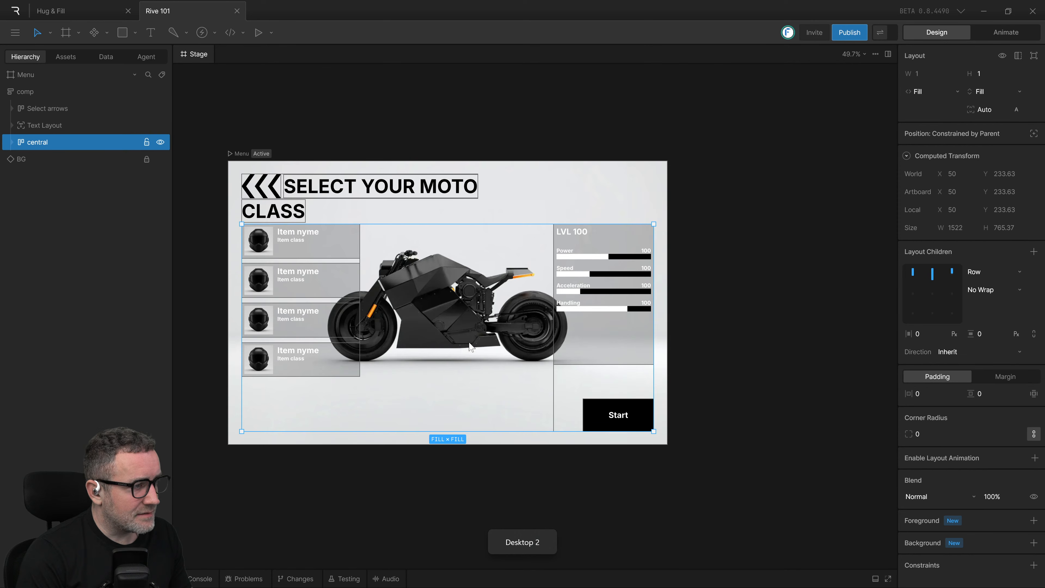
key("ctrl+super+Left")
key("ctrl+shift+Tab")
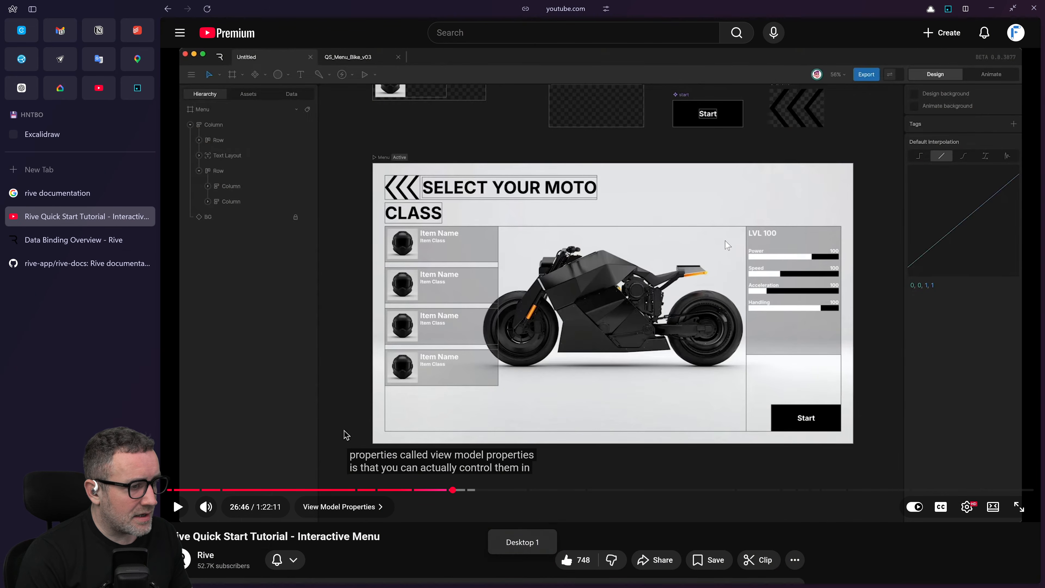
key("k")
key("f")
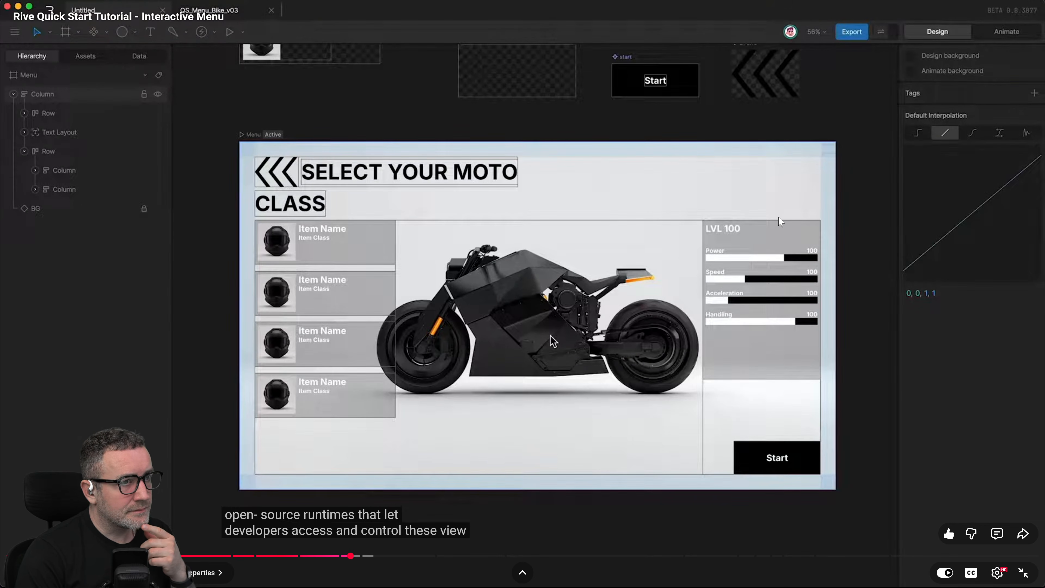
left_click(542, 320)
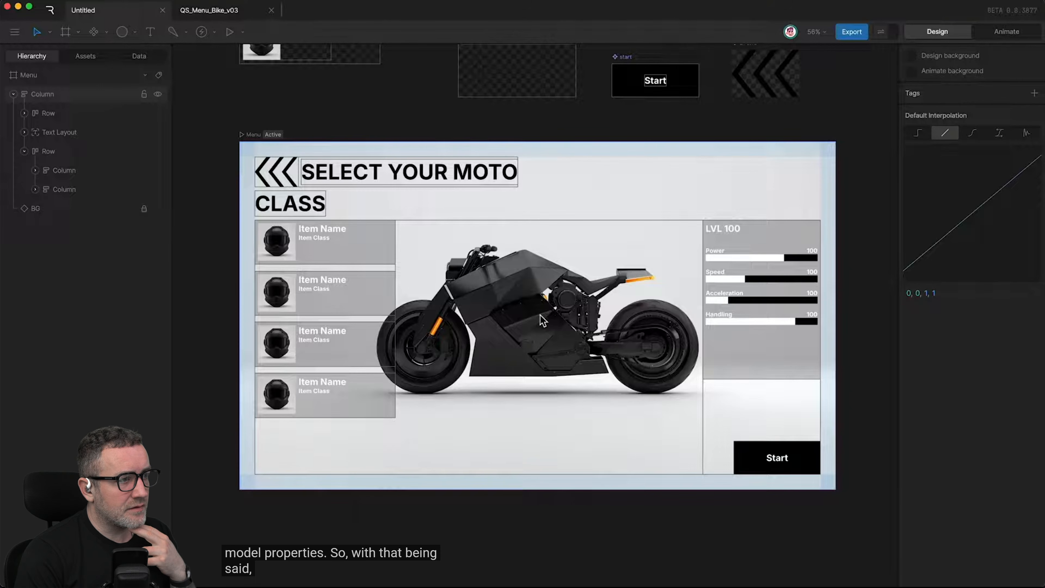
Step: Resume the tutorial video and watch how a number property is added to the MenuVM view model, replaying the last few seconds
mouse_move(780, 216)
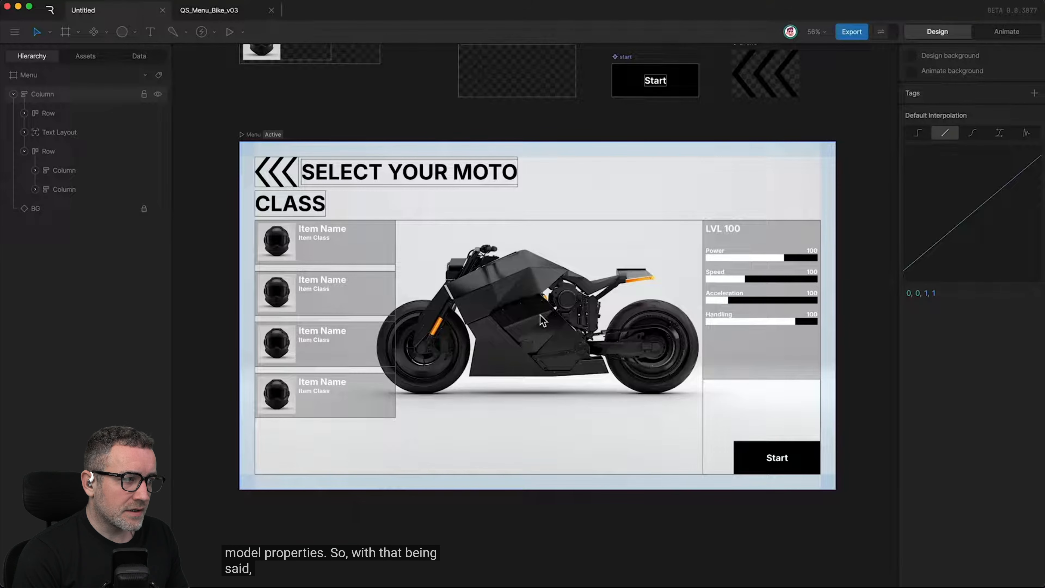
mouse_move(475, 193)
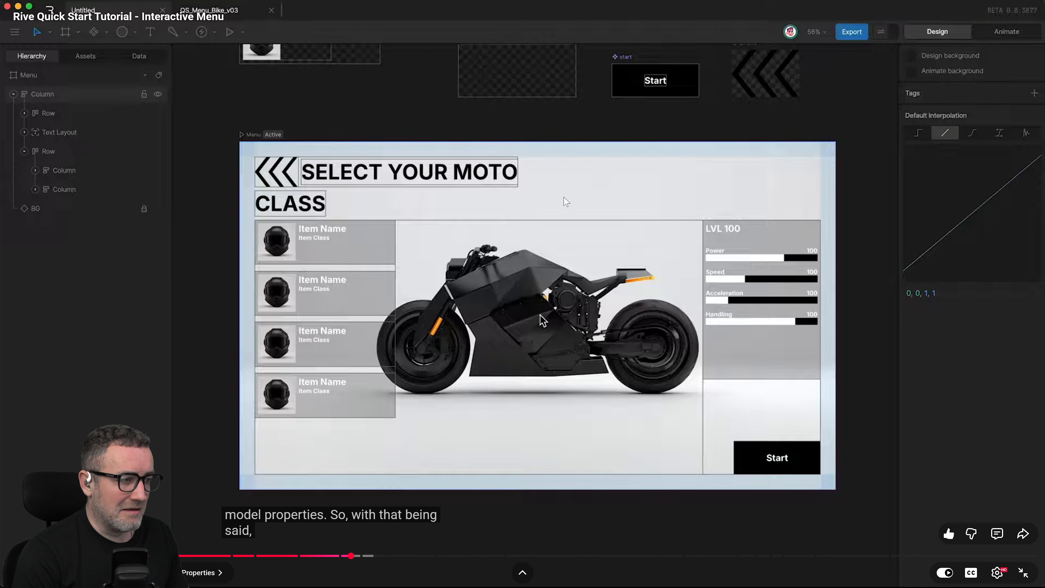
left_click(462, 233)
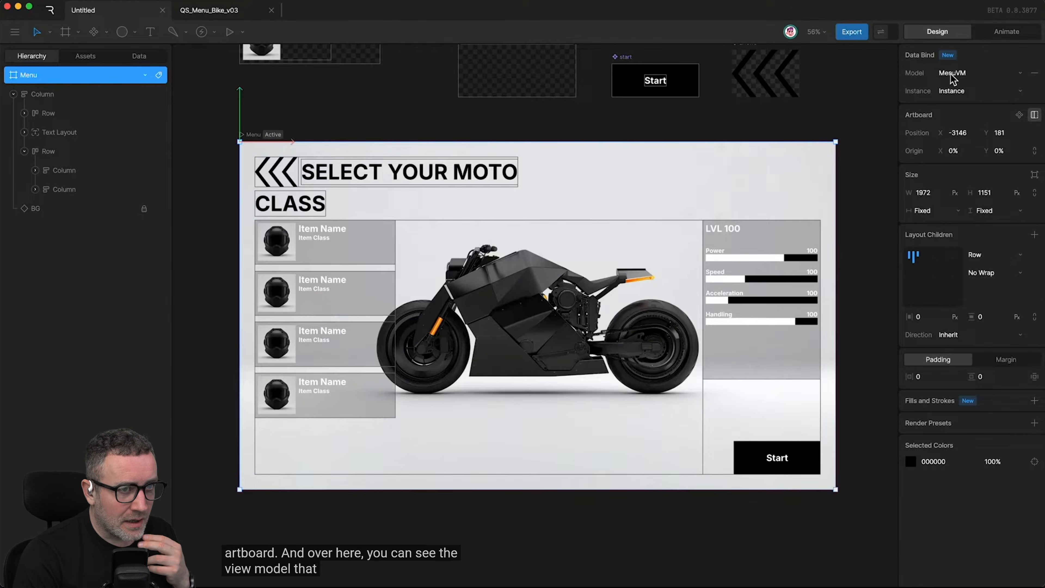
left_click(541, 247)
left_click(536, 248)
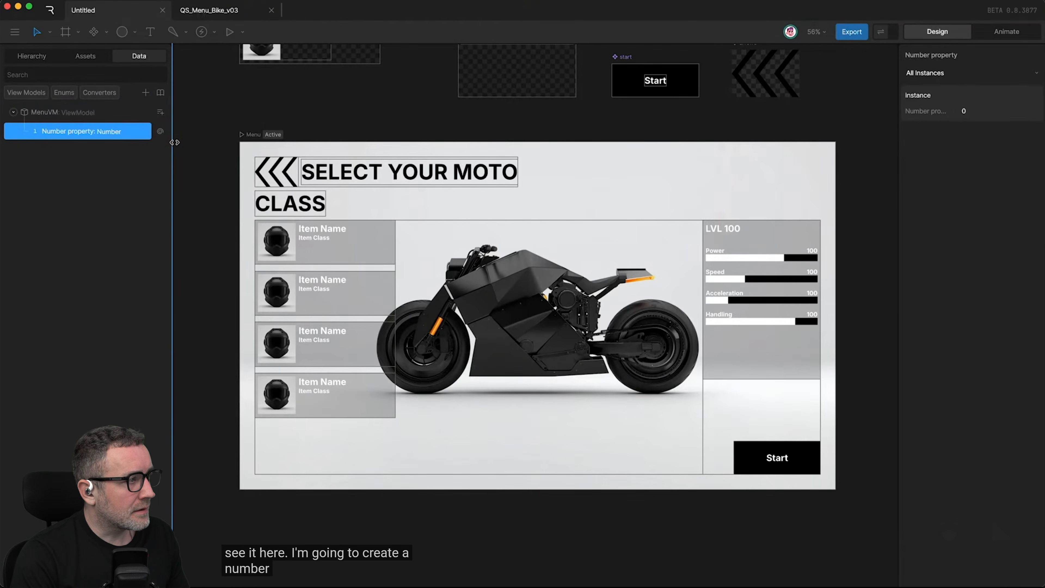
left_click(536, 249)
key("Left")
left_click(536, 249)
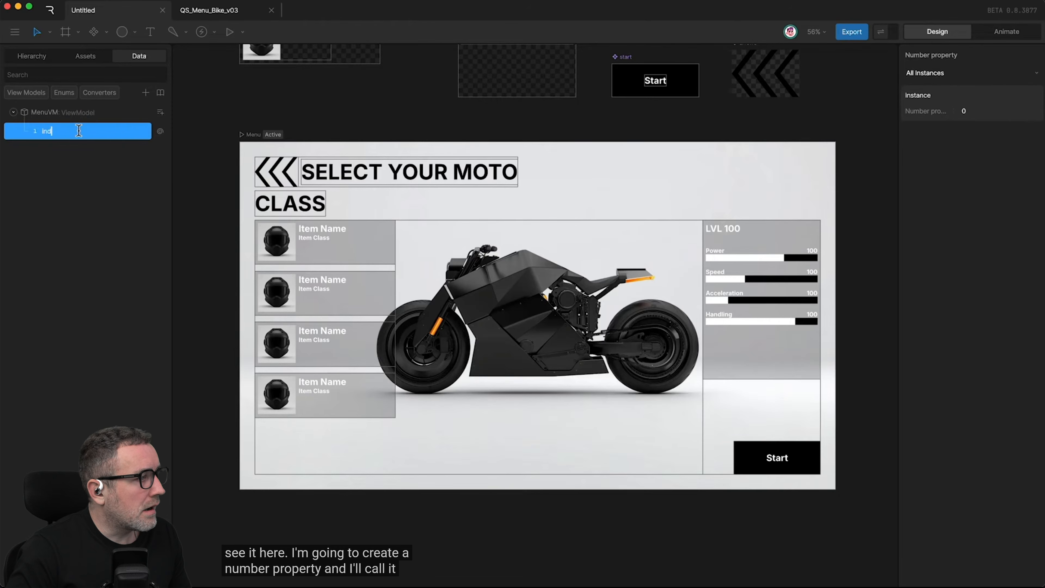
Step: Name MenuVM's new number property indexNum and keep its default value of 0
type("um")
key("Return")
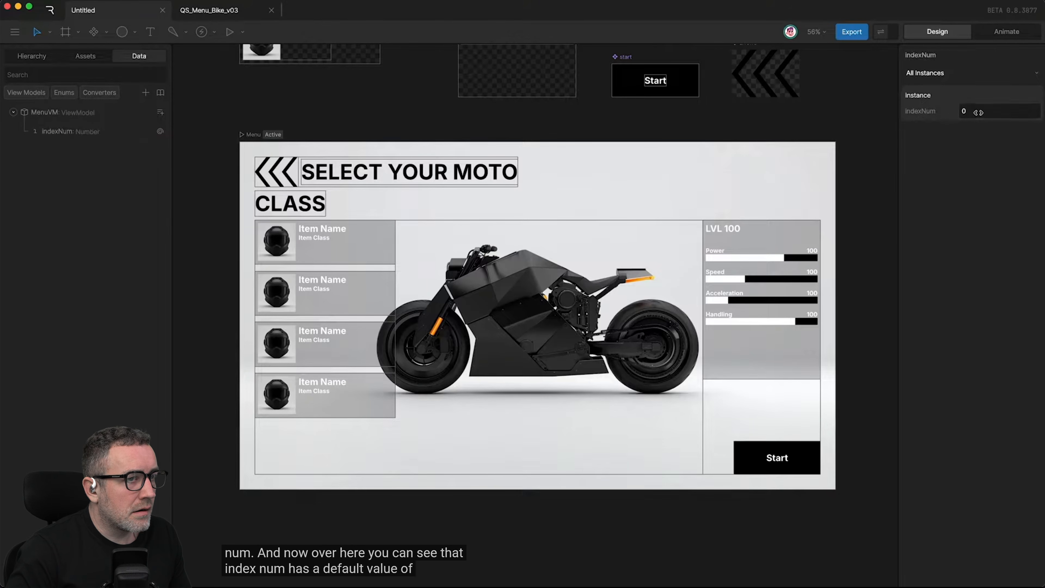
left_click(978, 112)
key("Return")
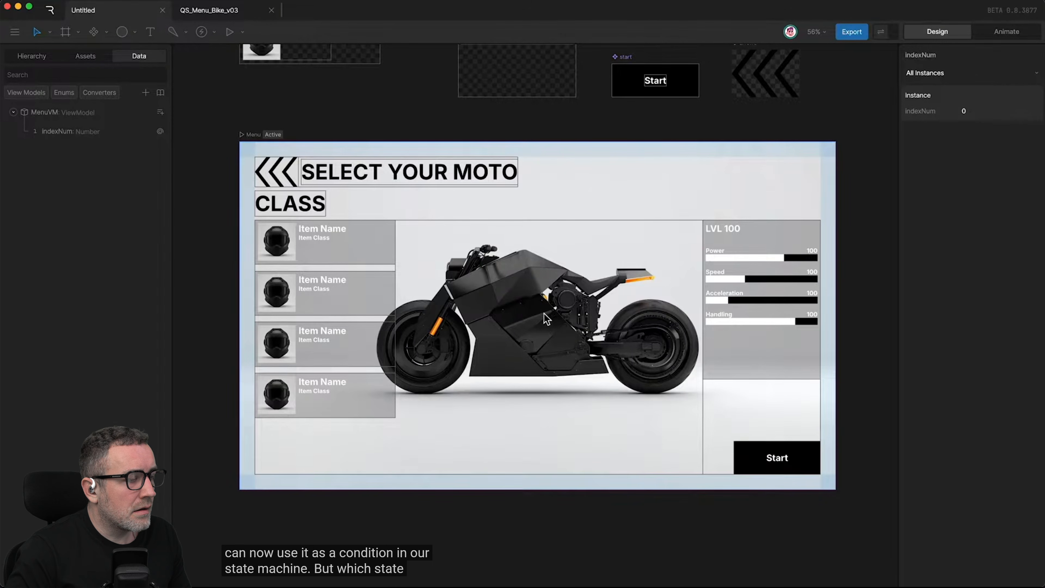
Step: Select the BG component artboard and switch from Design to Animate mode
scroll(496, 275, "down", 5)
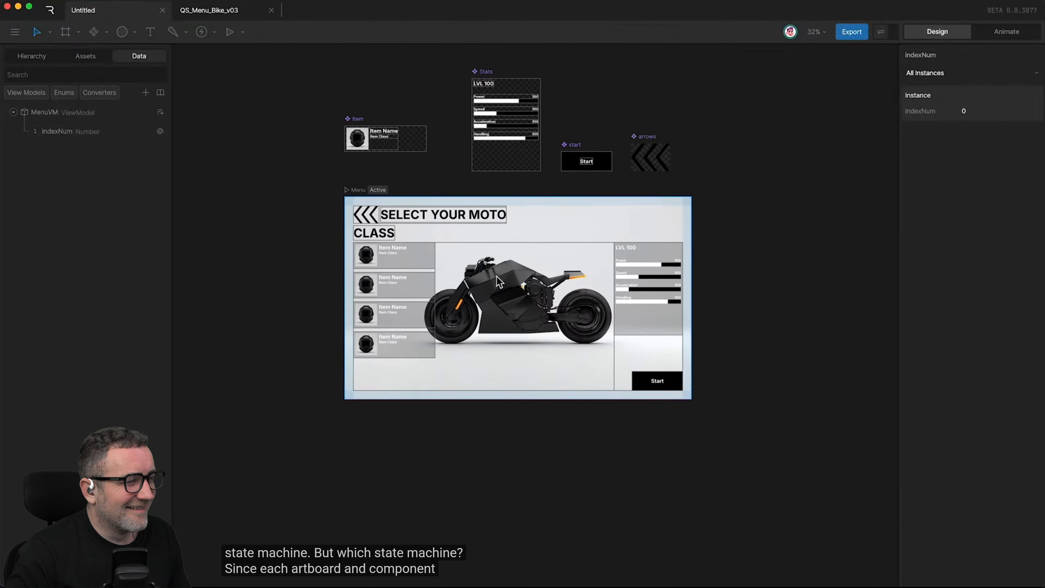
scroll(496, 276, "up", 3)
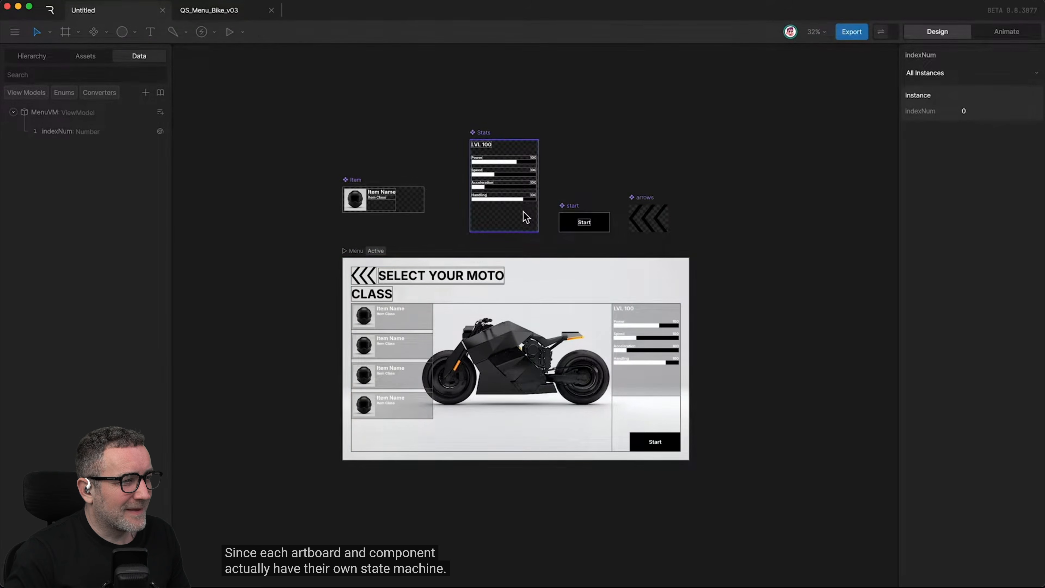
scroll(526, 217, "right", 10)
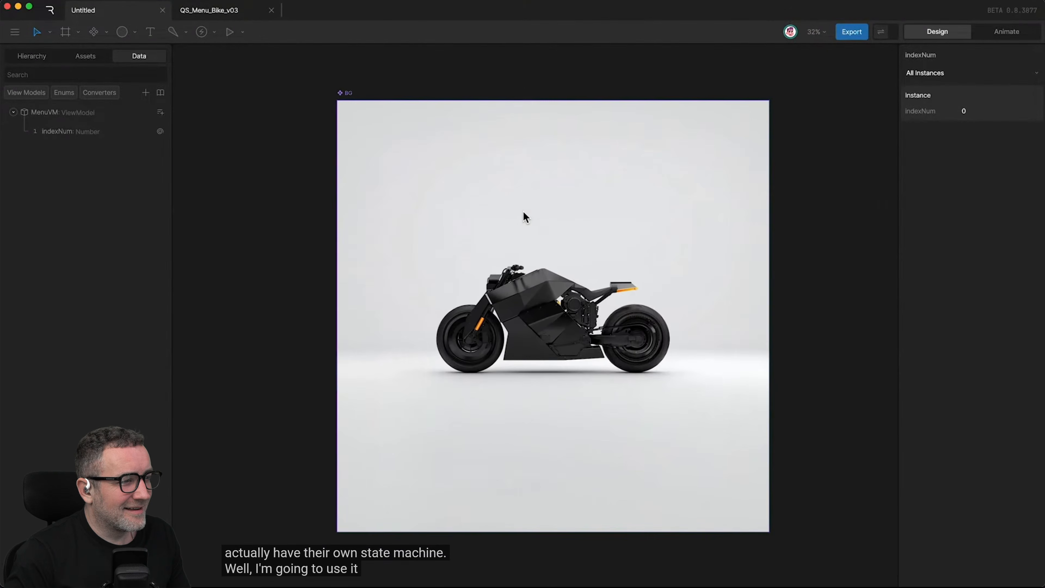
left_click(348, 94)
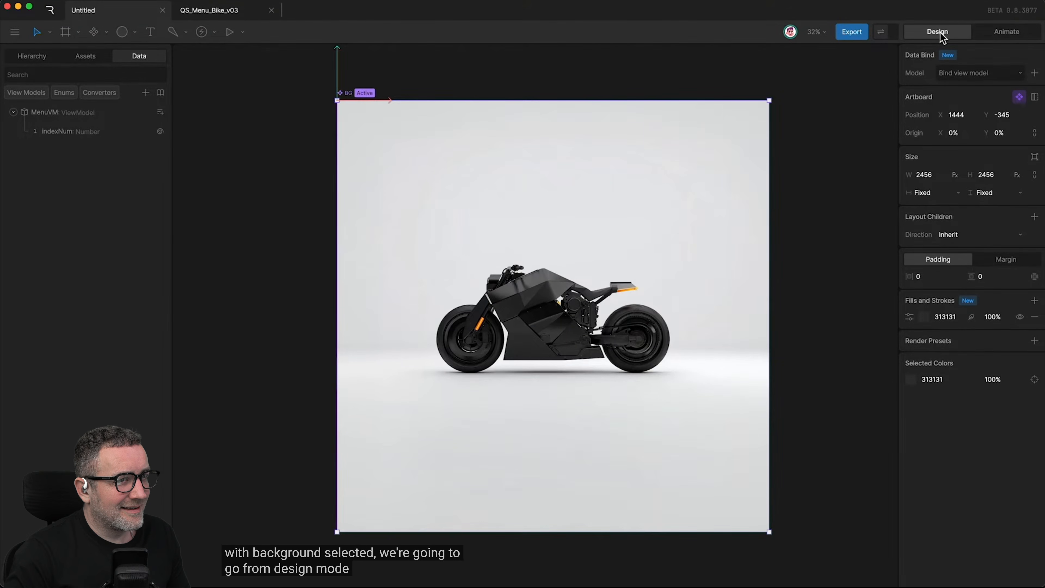
left_click(1004, 32)
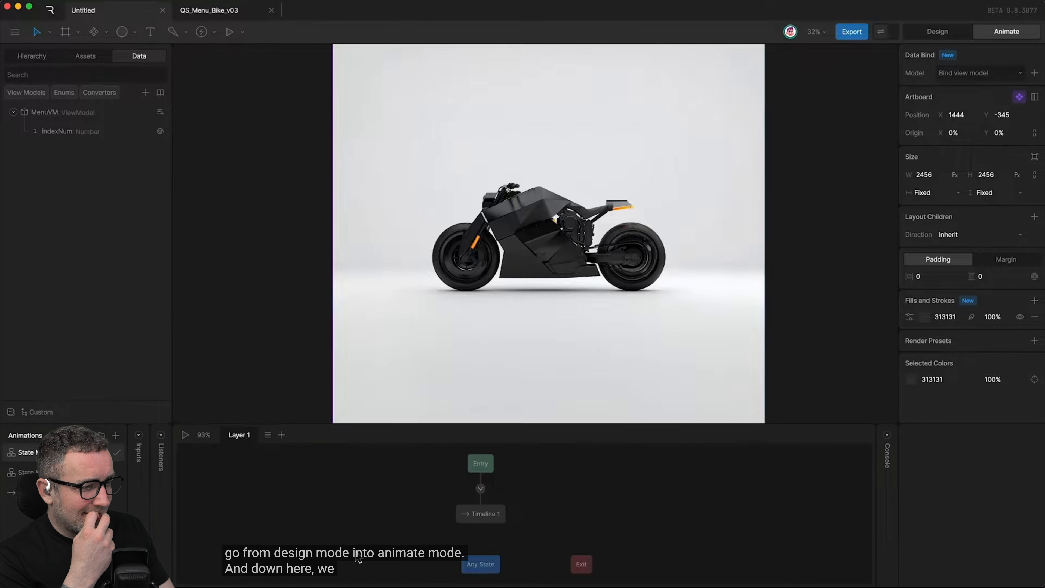
Step: Delete the redundant second state machine from the BG component and open the remaining one
left_click_drag(355, 552, 678, 449)
left_click(640, 494)
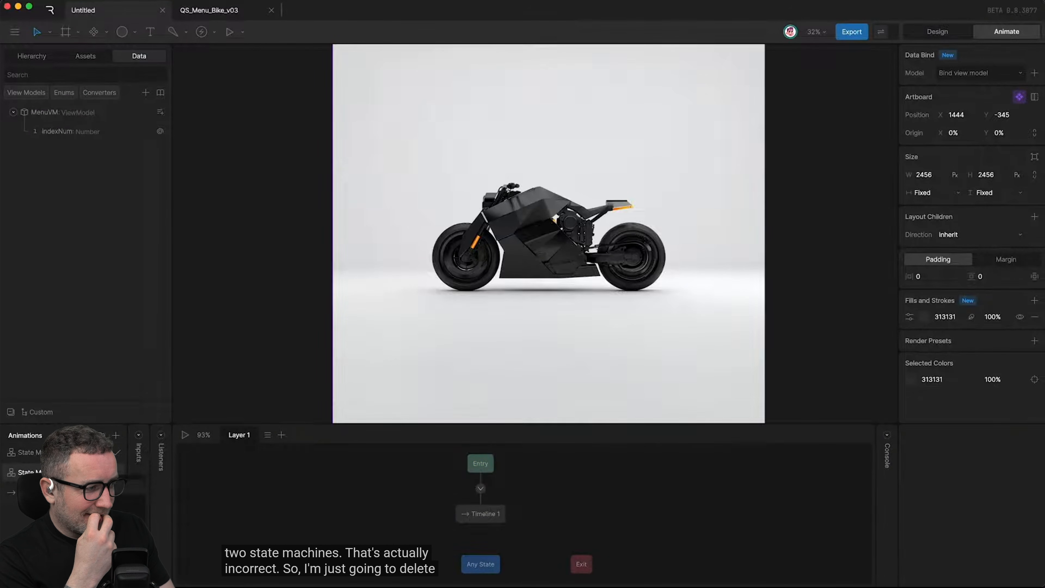
key("Delete")
left_click(30, 452)
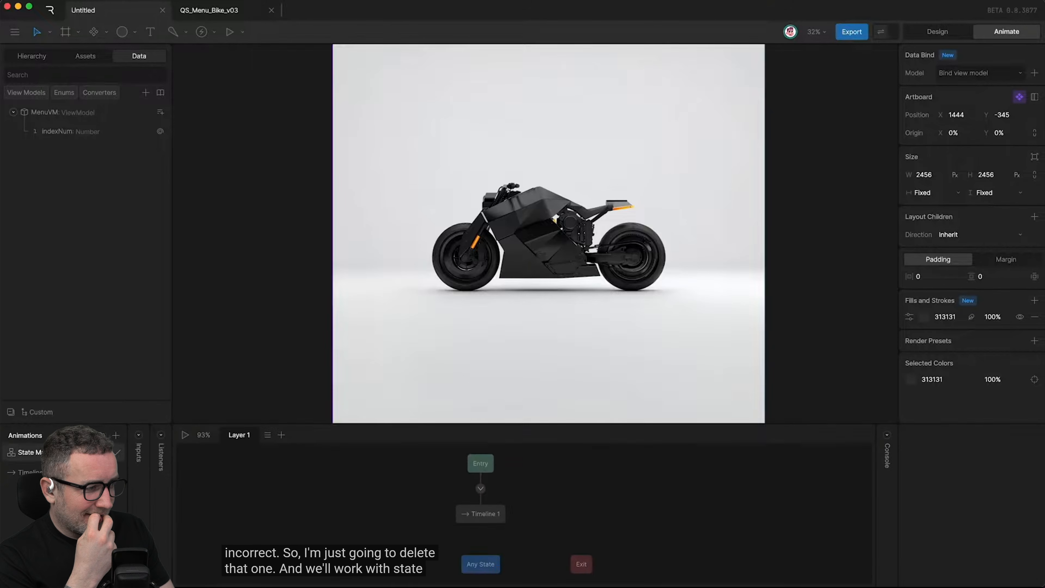
Step: Preview the playback of Timeline 1 and of the BG state machine that runs it
left_click(30, 472)
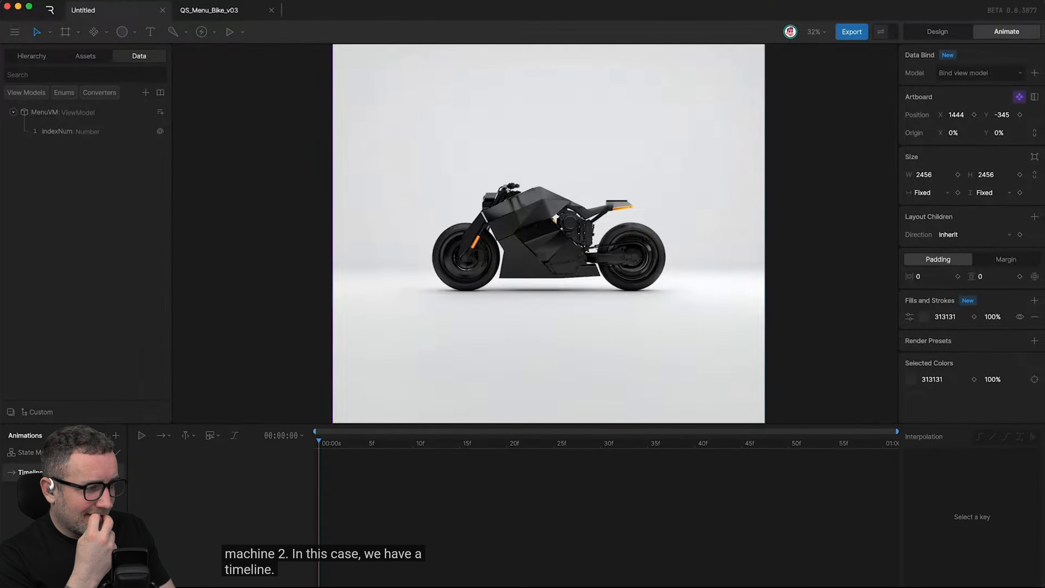
key("space")
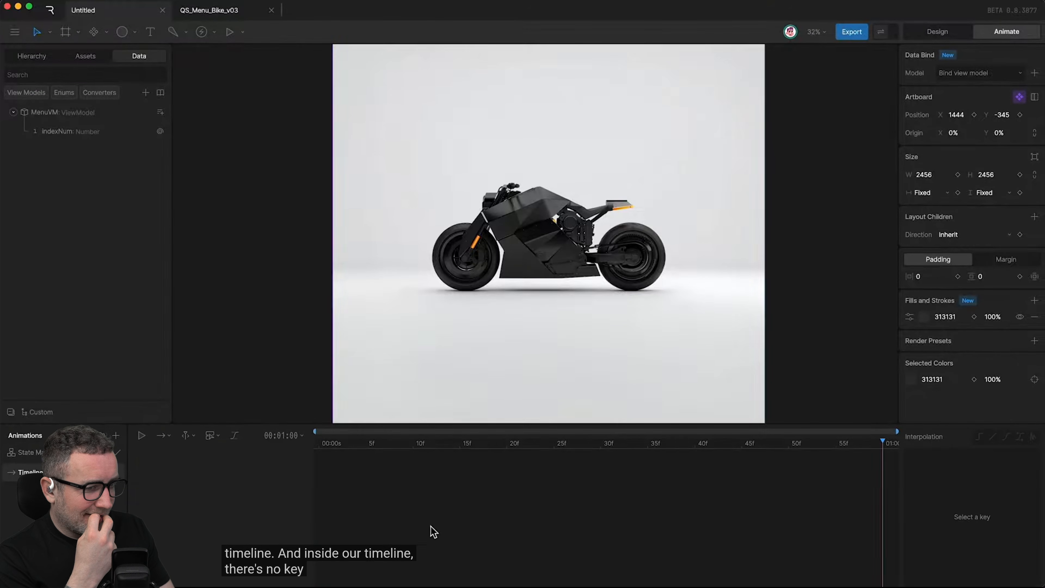
left_click(30, 452)
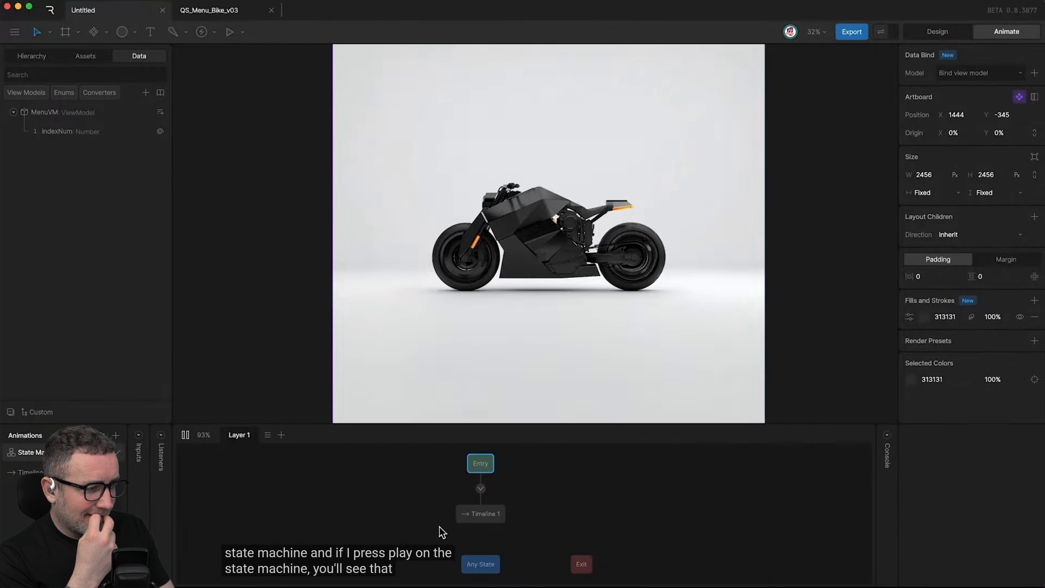
key("space")
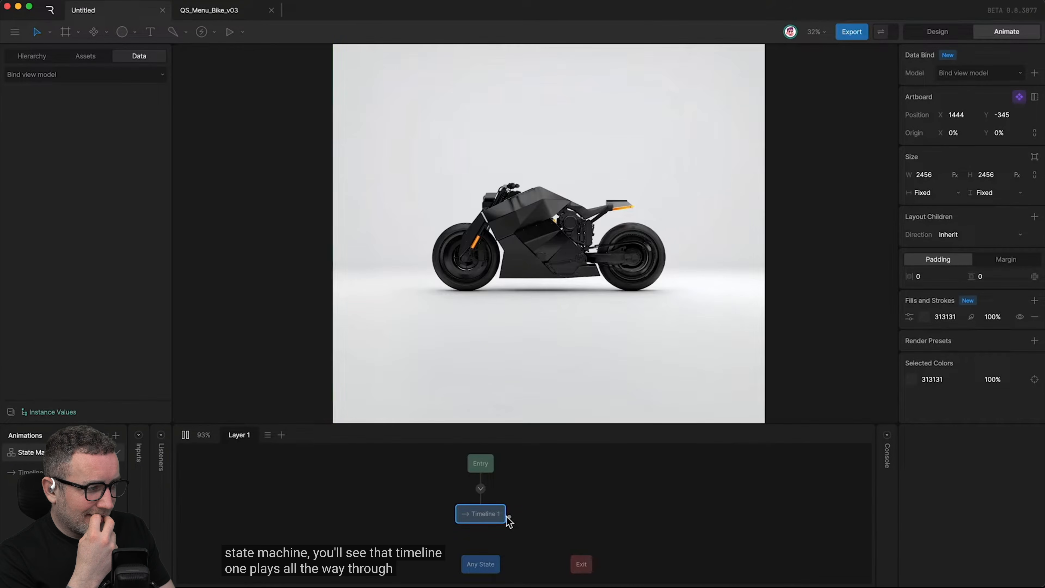
key("space")
Step: Delete the transition between Entry and Timeline 1, and spread the two states apart in the upper part of the graph
left_click(480, 488)
key("Delete")
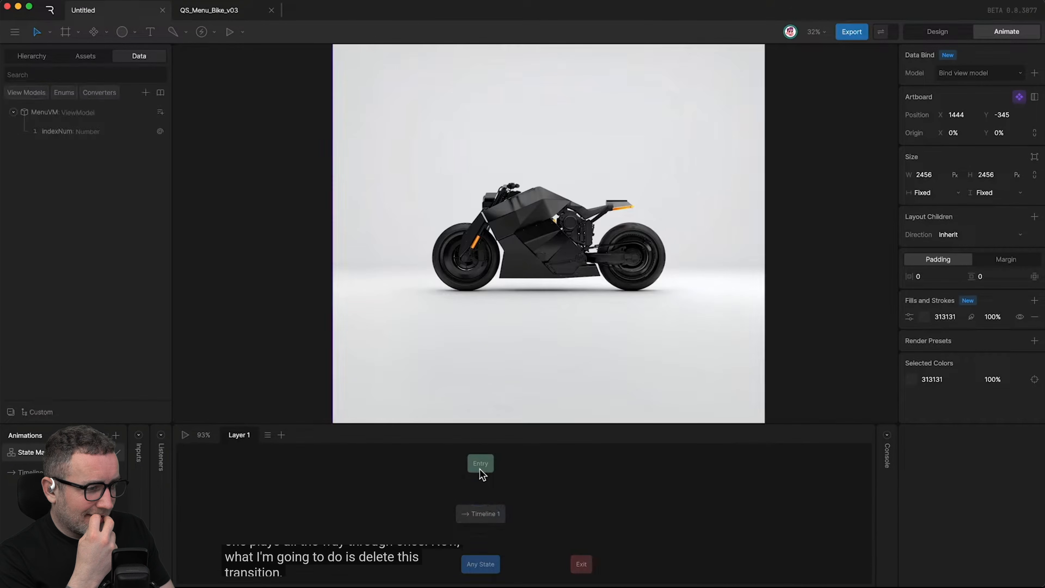
left_click_drag(482, 474, 276, 488)
left_click_drag(478, 518, 411, 474)
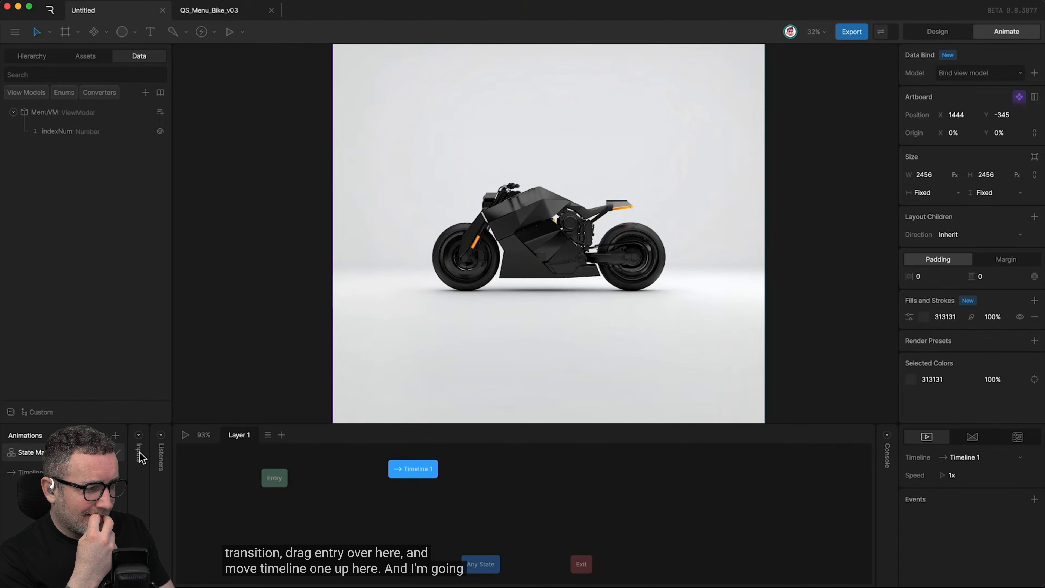
Step: Create three more timelines for the BG component and move the state machine to the head of the animations list
left_click(116, 435)
left_click(126, 461)
left_click(115, 436)
left_click(123, 460)
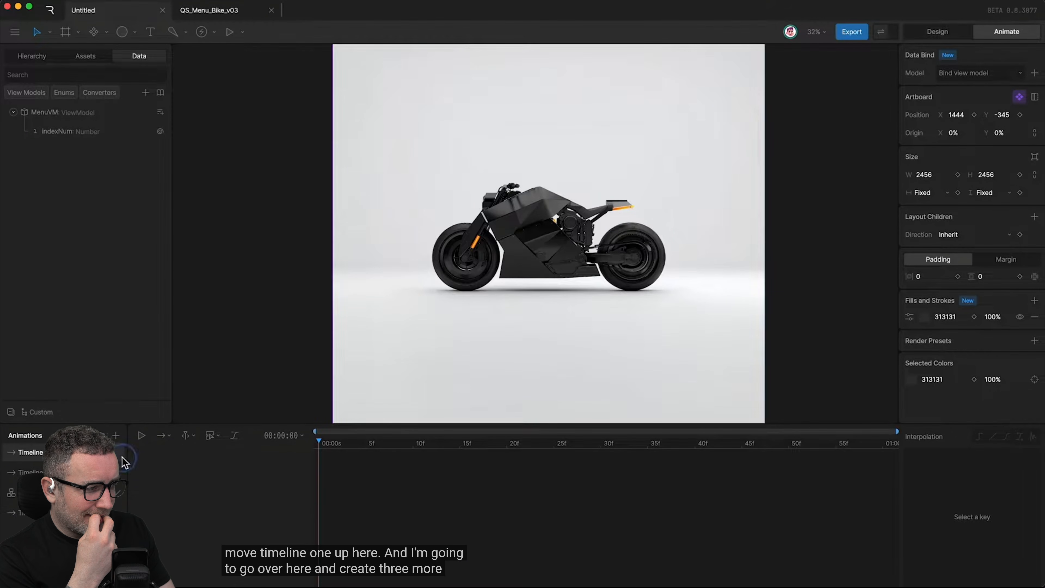
left_click(116, 435)
left_click(124, 464)
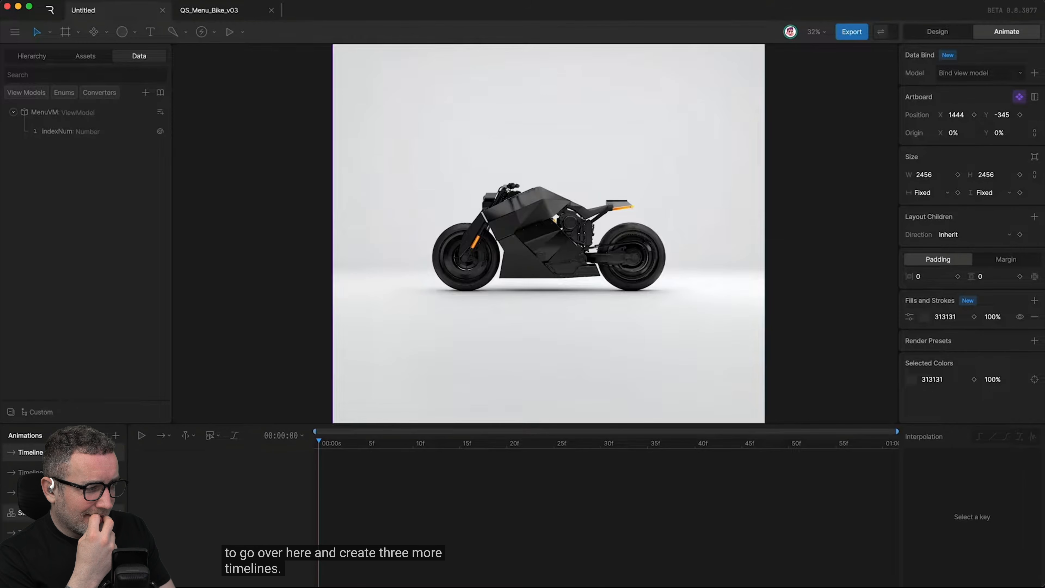
left_click_drag(66, 512, 66, 444)
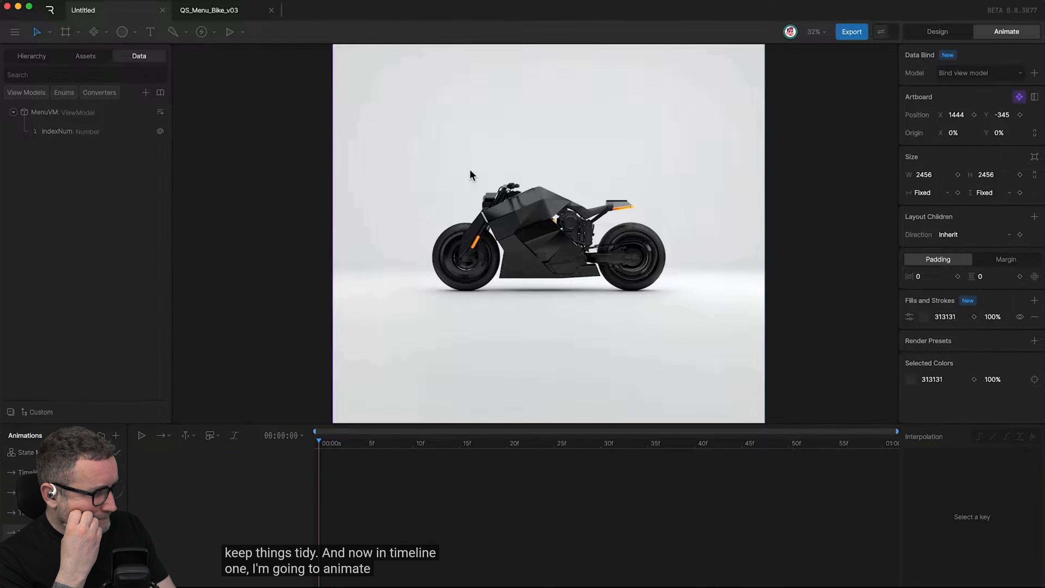
Step: Key the Solo's active item as bike_black at frame 0 of Timeline 1
left_click(40, 53)
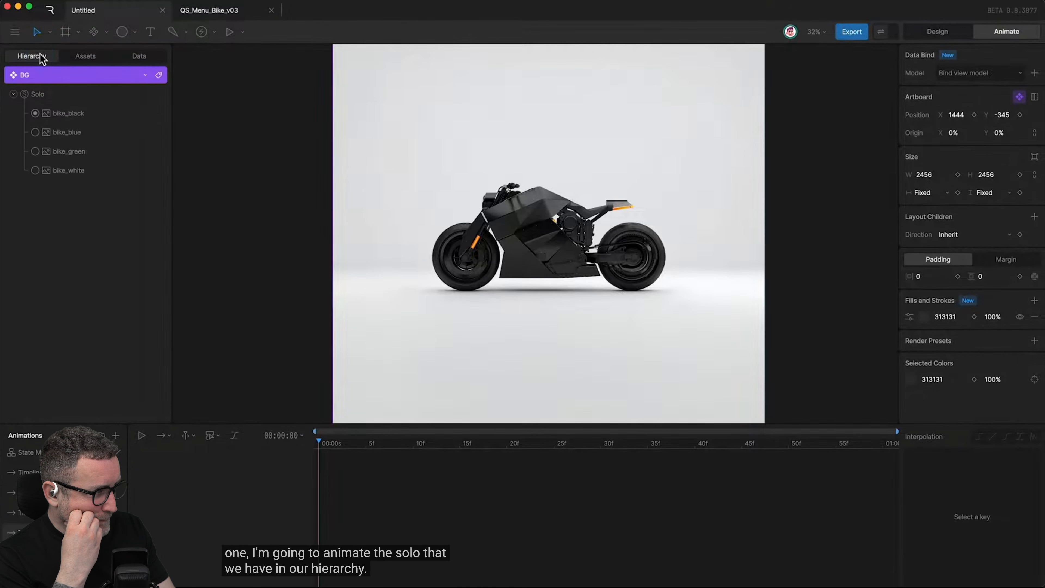
left_click(60, 98)
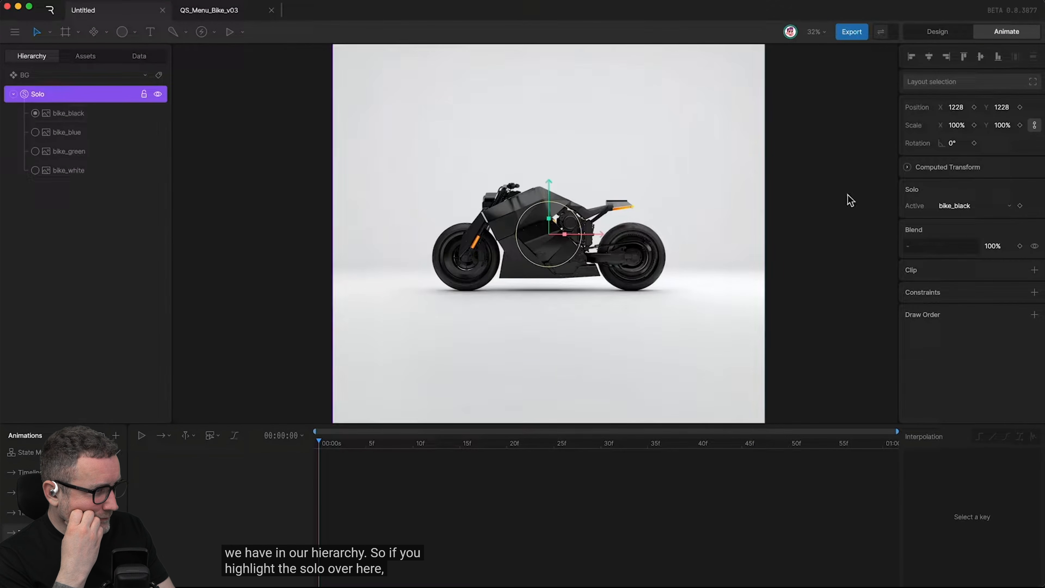
left_click(982, 208)
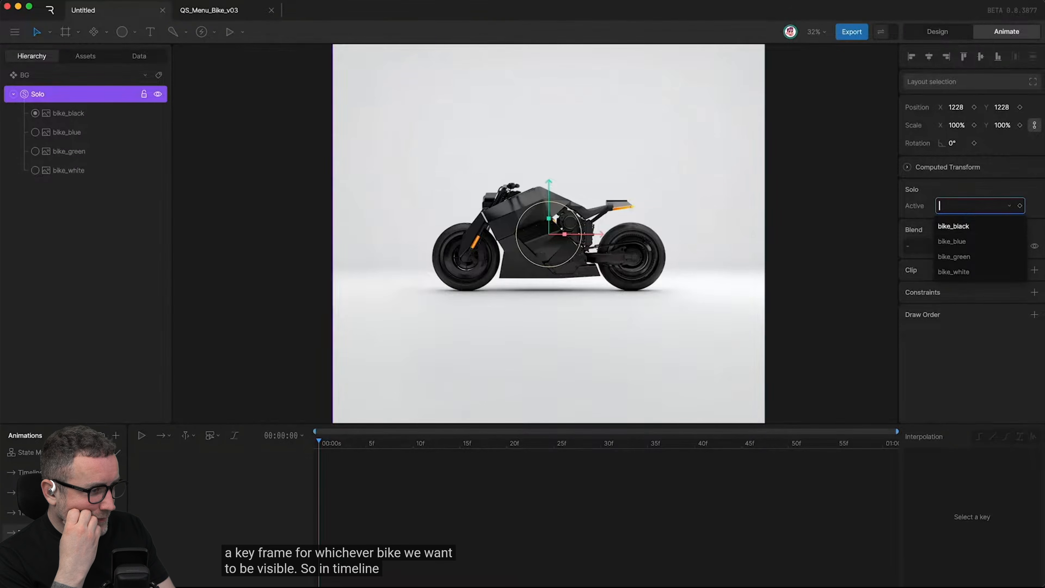
left_click(991, 225)
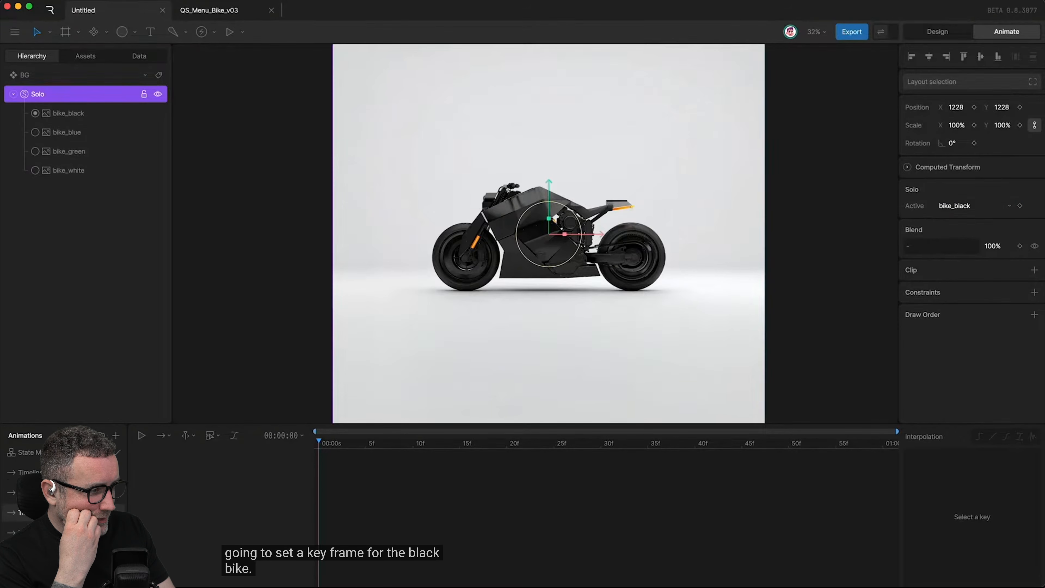
Step: Key the Solo's active item at frame 0 as bike_blue in Timeline 2, bike_green in Timeline 3 and bike_white in Timeline 4
left_click(975, 205)
left_click(972, 247)
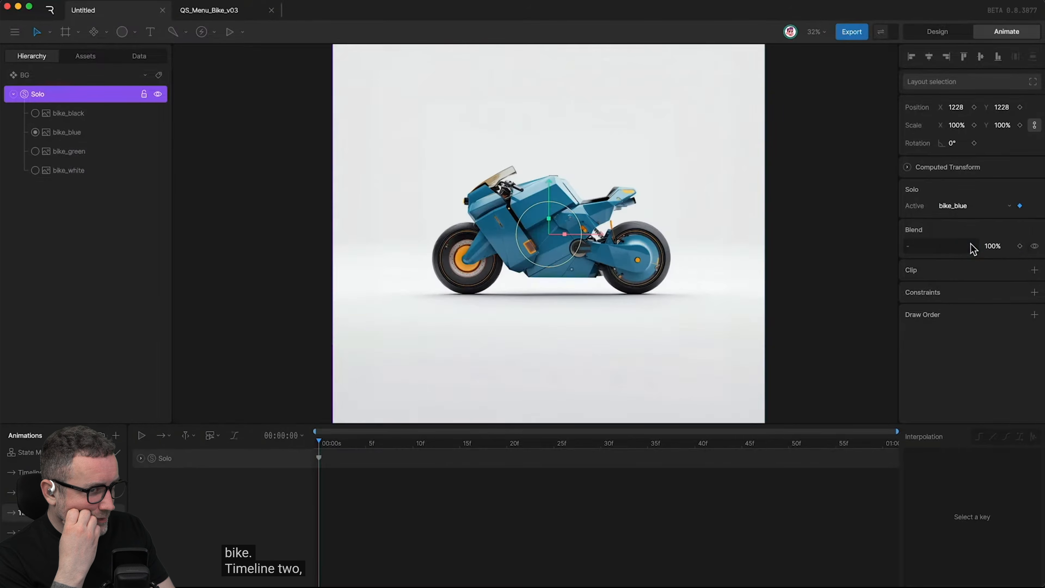
key("super+z")
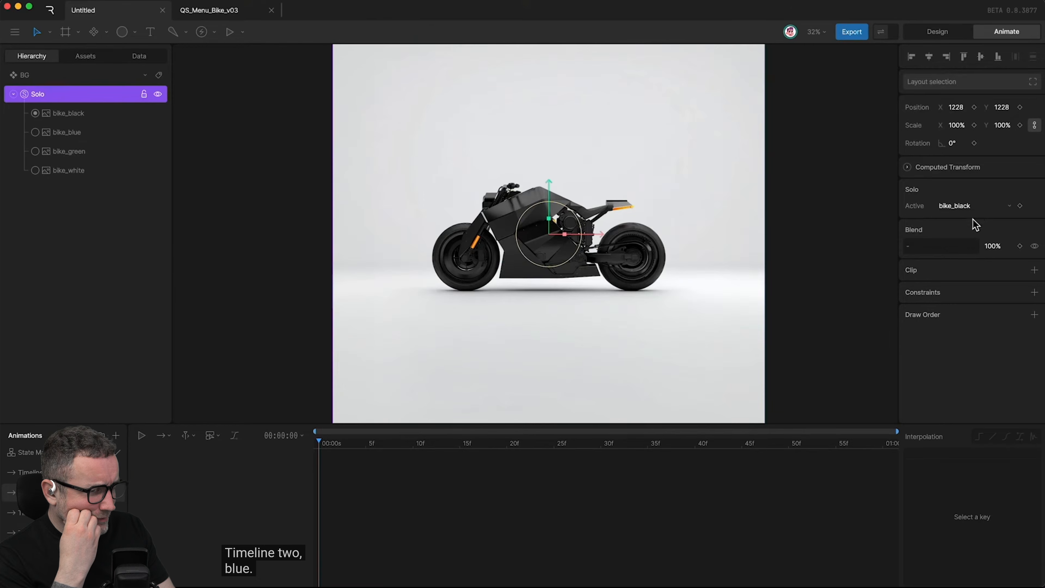
left_click(973, 205)
left_click(969, 256)
key("super+z")
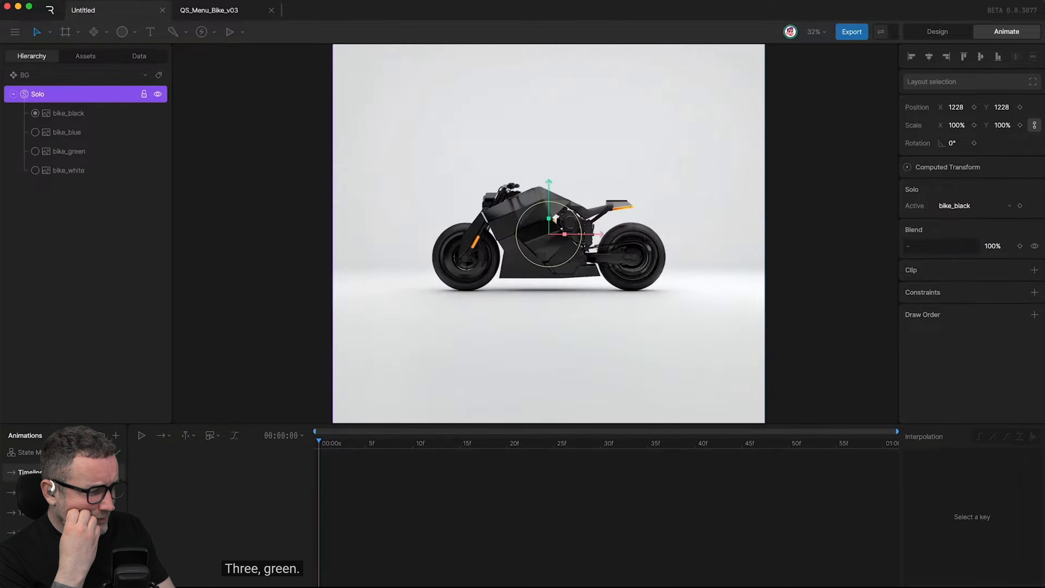
left_click(973, 205)
left_click(971, 271)
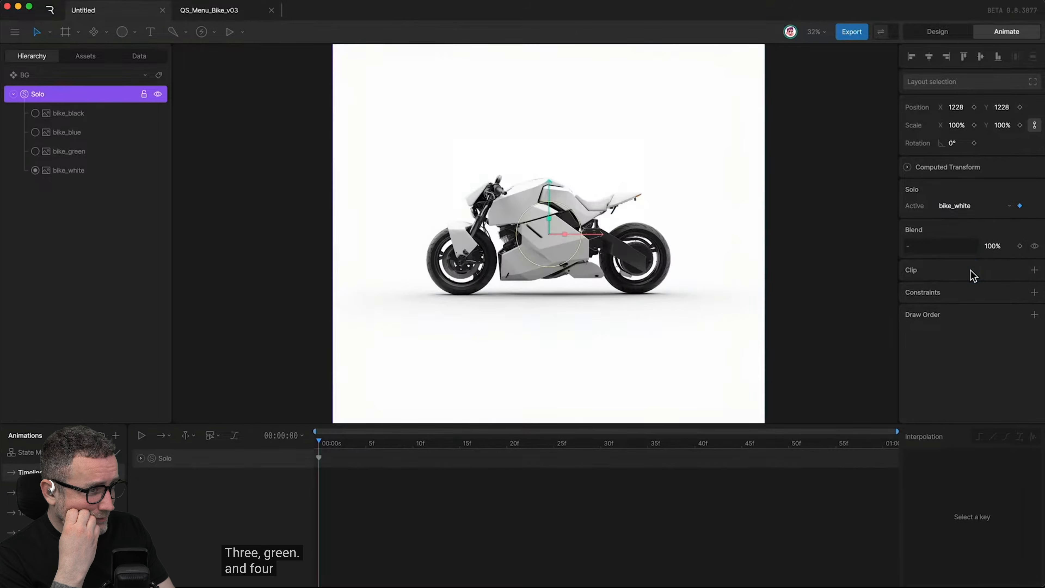
Step: Check the active bike in the other timelines and expand the Solo track of Timeline 1 to inspect its keyframe
left_click(62, 492)
left_click(61, 513)
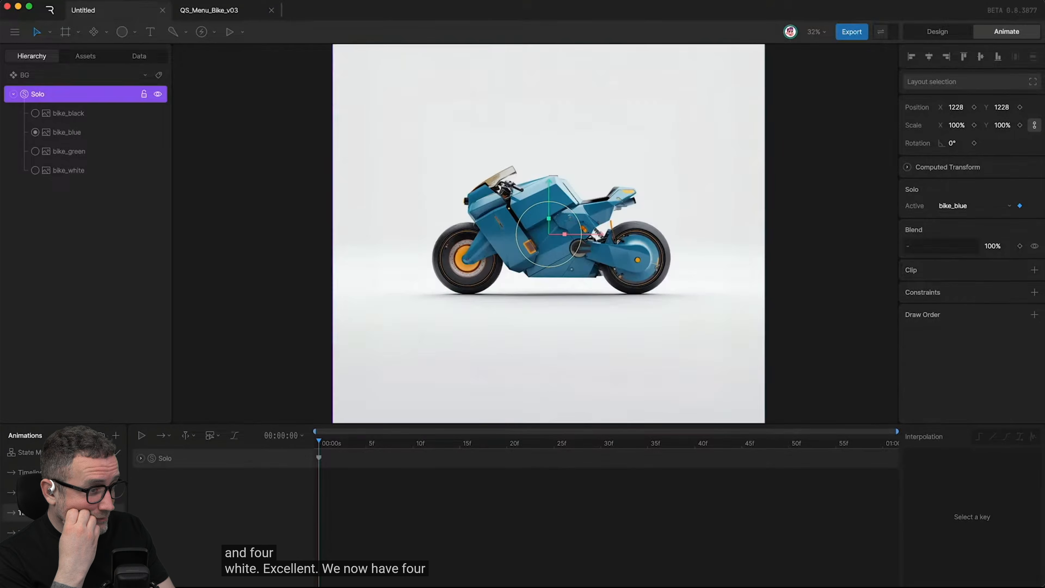
left_click(62, 532)
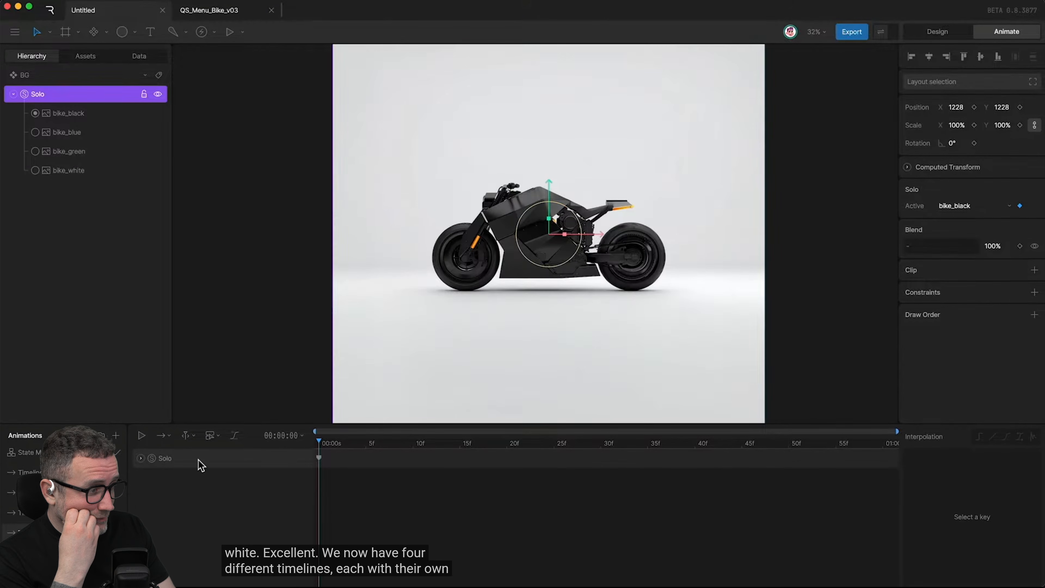
left_click(198, 460)
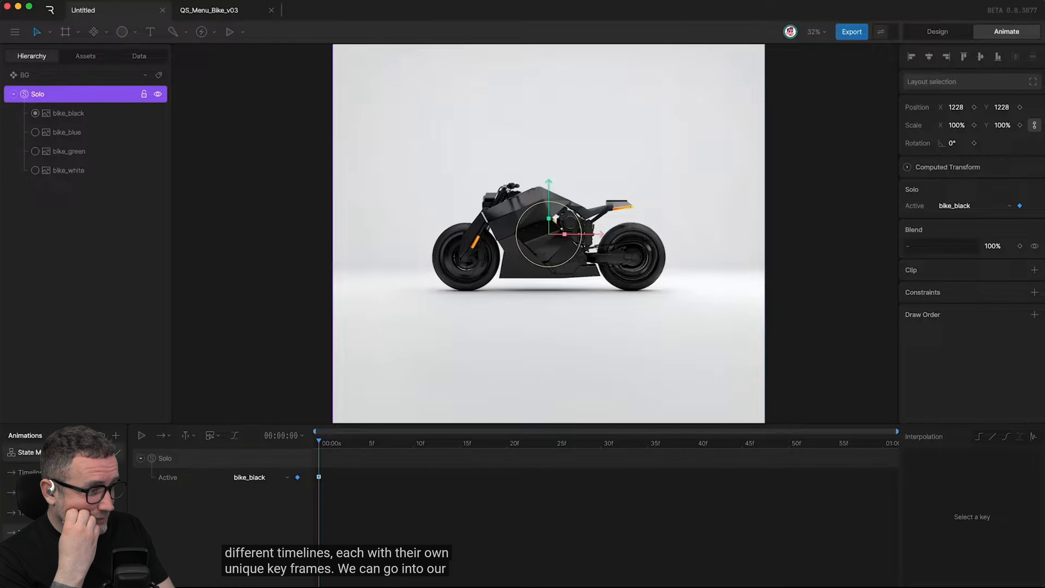
Step: Add Timeline 2, Timeline 3 and Timeline 4 to the BG state machine graph in a row beside Timeline 1
left_click(27, 452)
left_click_drag(24, 512, 476, 469)
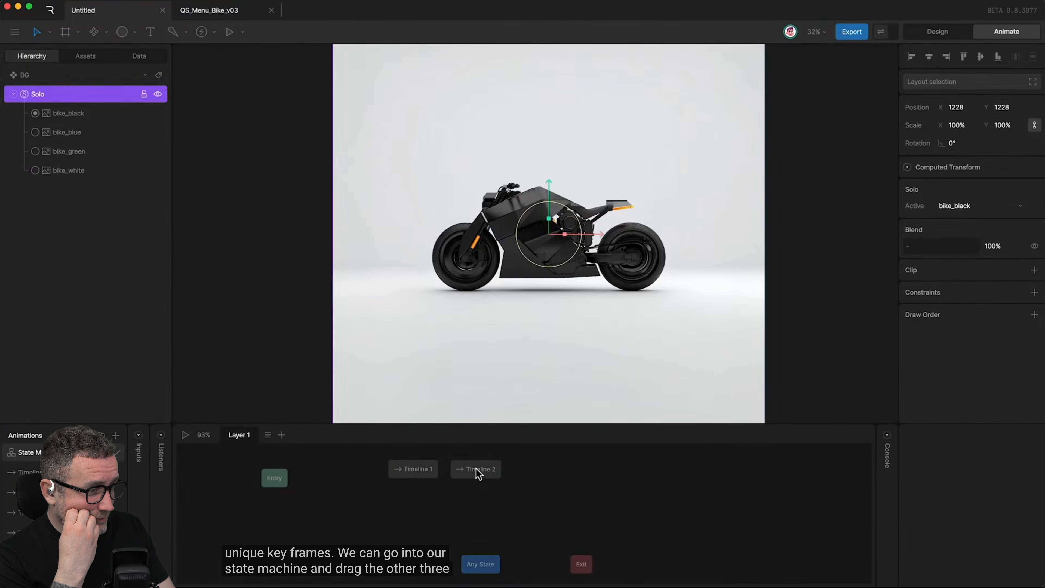
left_click_drag(25, 512, 533, 469)
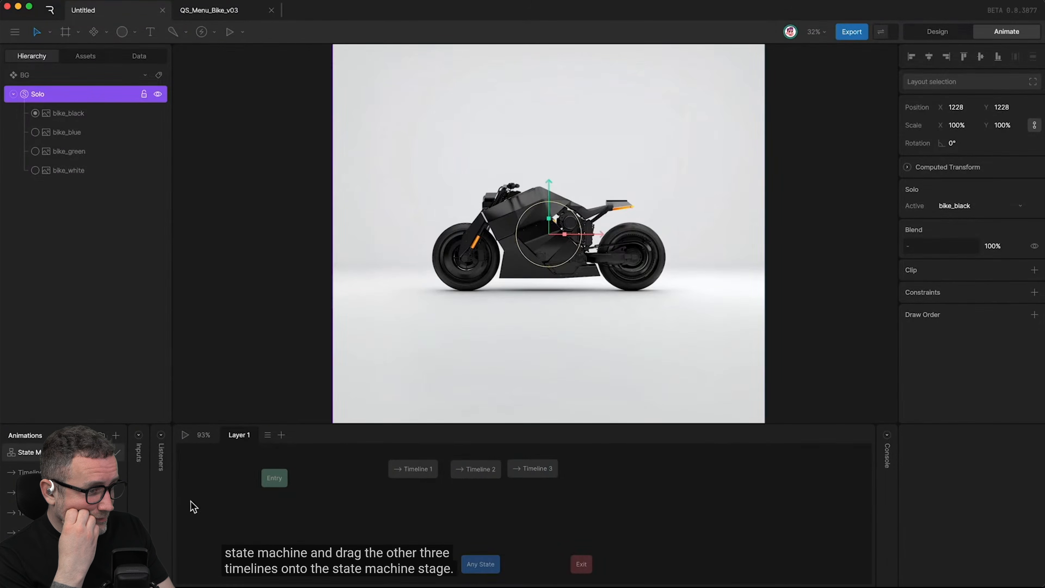
left_click_drag(25, 472, 617, 519)
left_click_drag(593, 475, 590, 475)
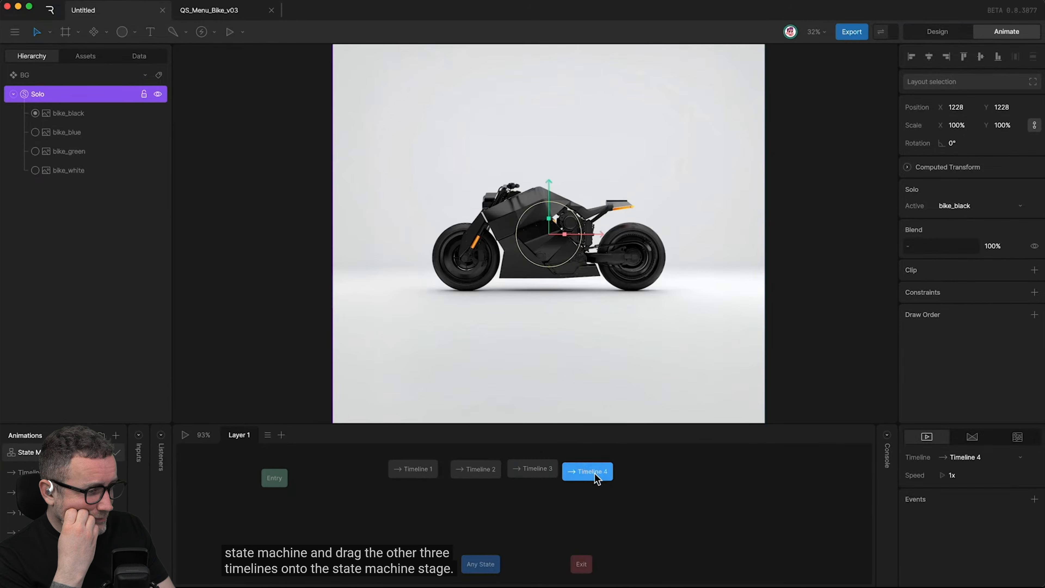
left_click(615, 497)
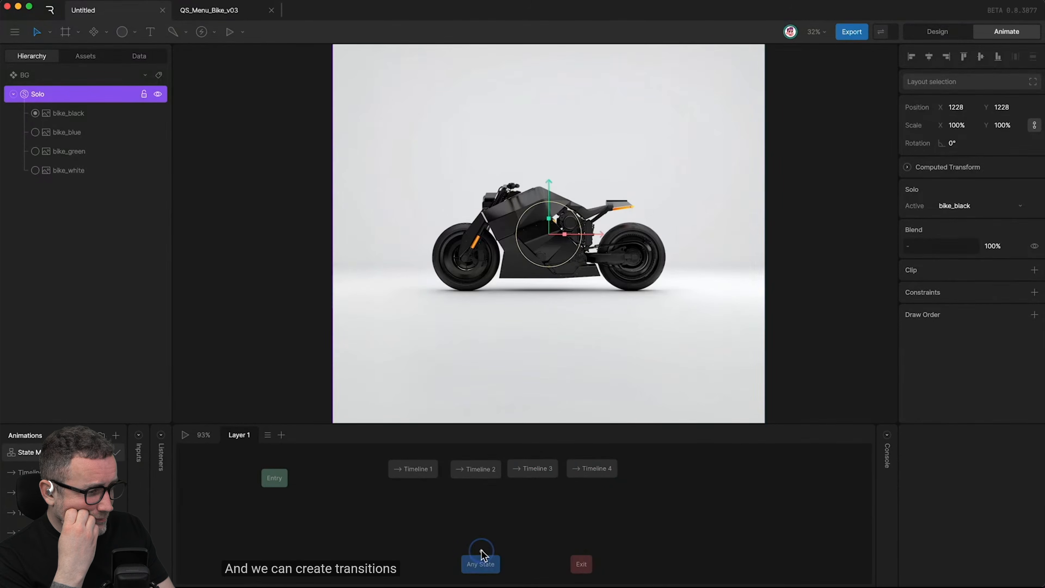
Step: Create transitions from Any State to each of Timelines 1 to 4 and centre Any State beneath them
left_click_drag(479, 563, 414, 469)
left_click_drag(486, 566, 480, 475)
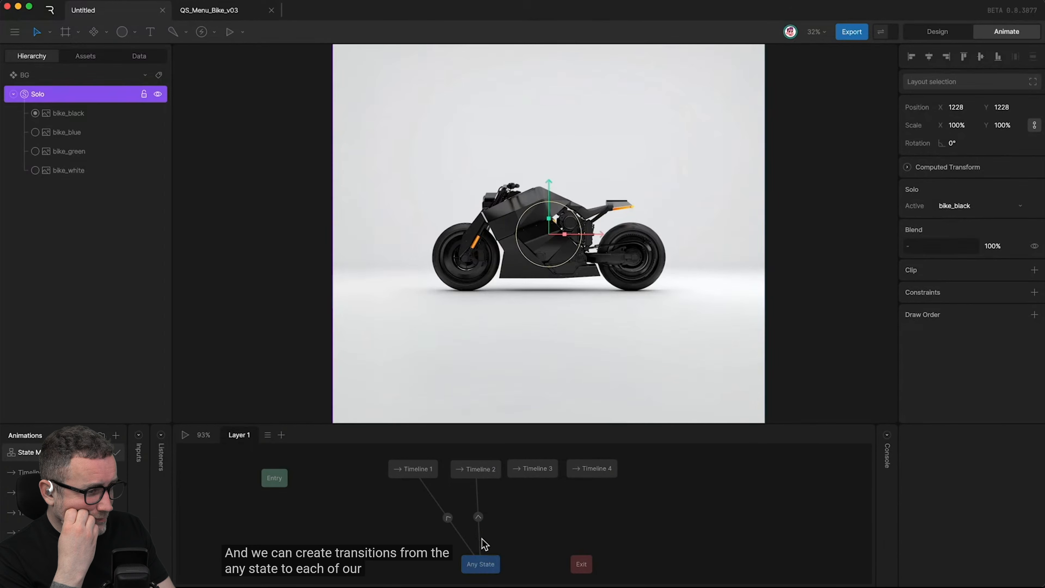
left_click_drag(490, 558, 530, 476)
left_click_drag(495, 556, 594, 470)
left_click(477, 567)
mouse_move(477, 567)
left_mouse_down()
mouse_move(510, 566)
mouse_move(497, 567)
left_mouse_up()
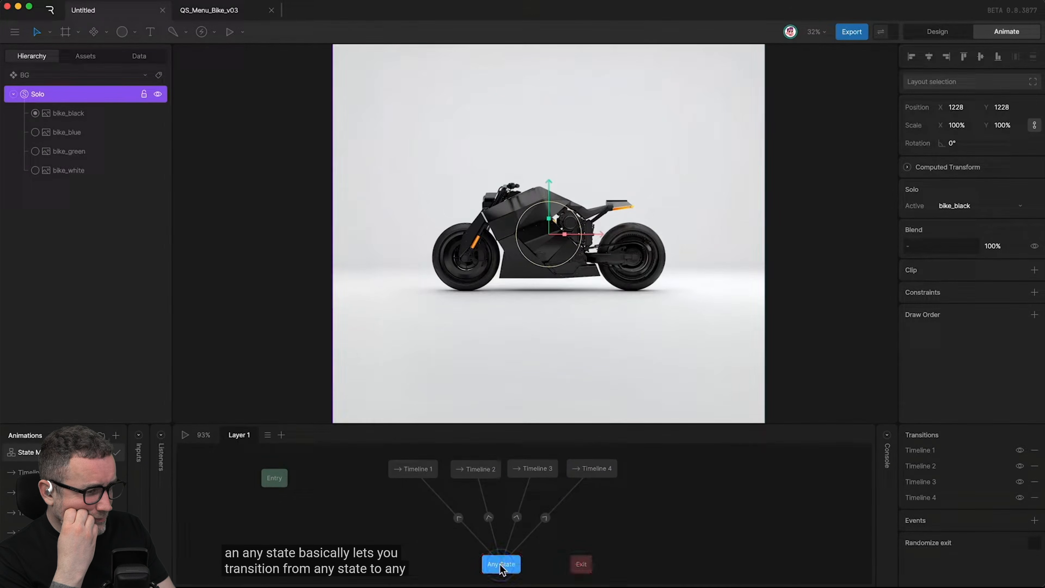
Step: Add a condition using MenuVM's indexNum property to all four Any State transitions at once
left_click_drag(391, 516, 576, 534)
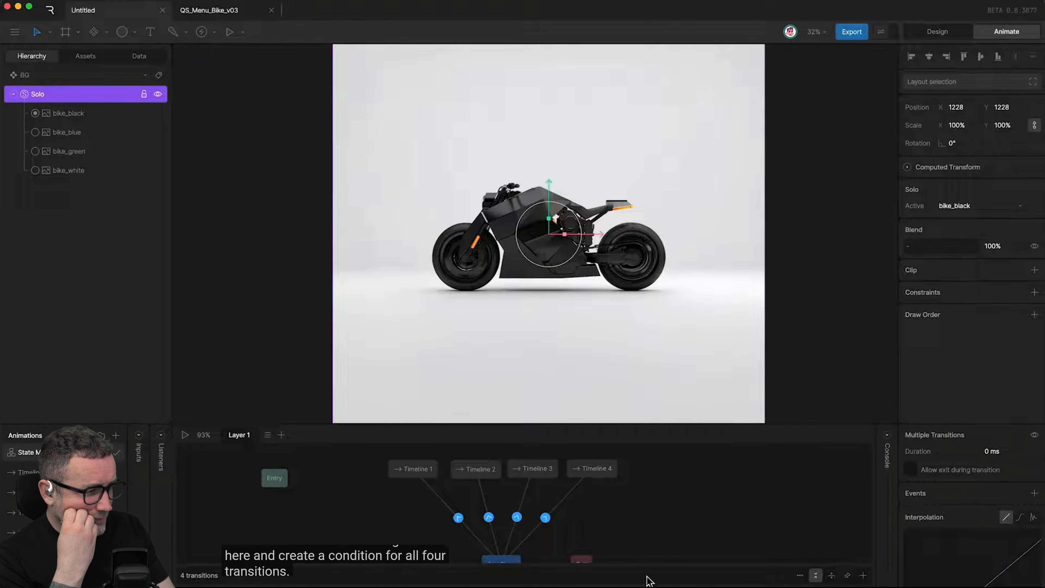
left_click(863, 575)
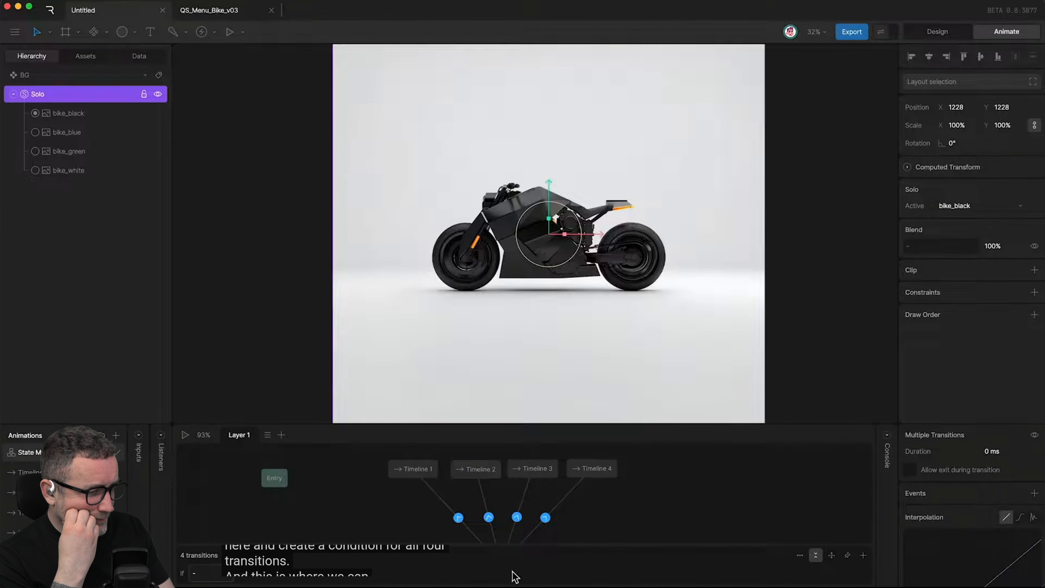
left_click(207, 572)
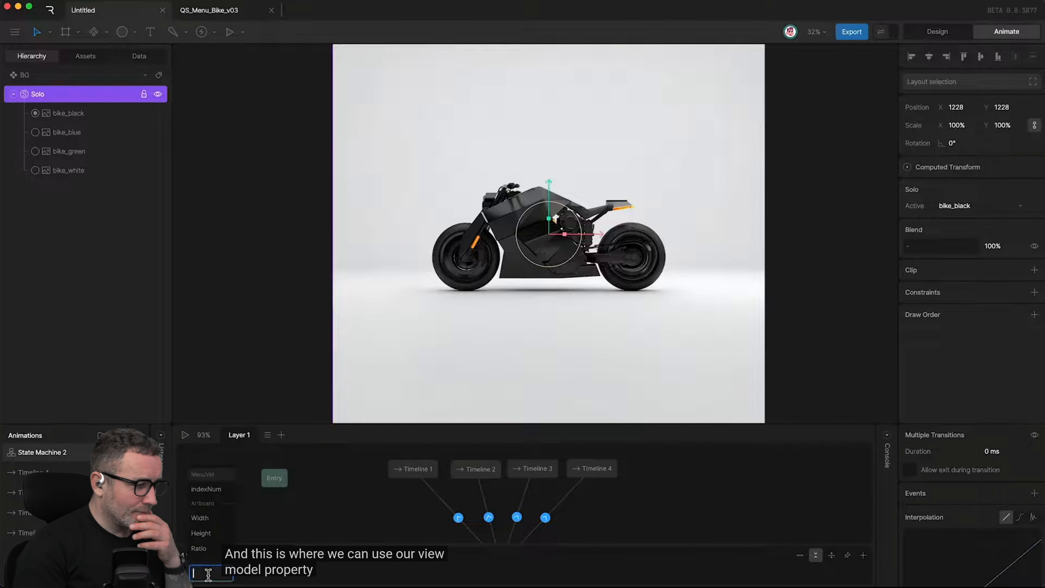
left_click(207, 490)
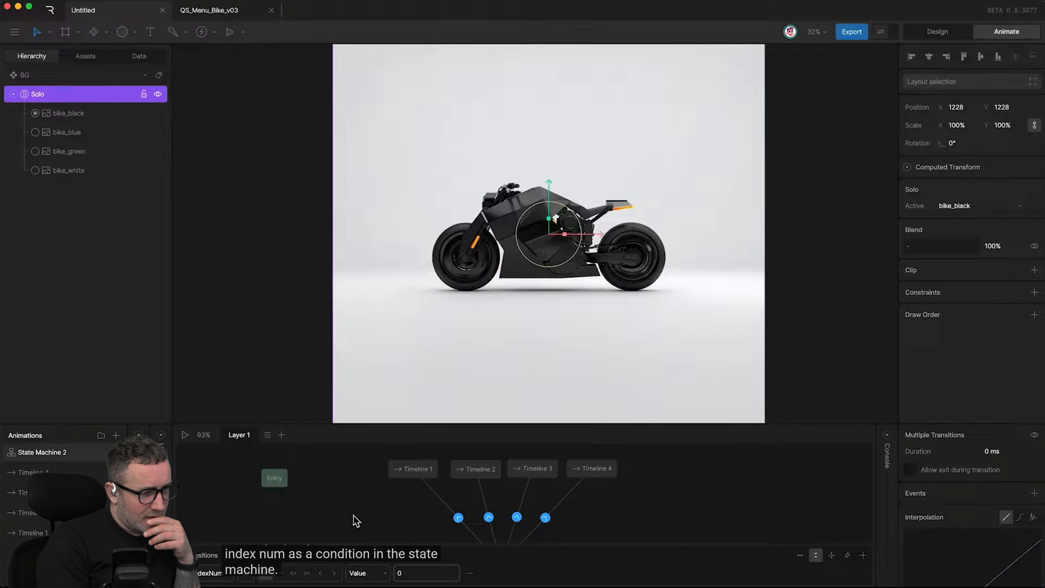
Step: Set the indexNum condition value to 1 for the Timeline 2 transition, 2 for Timeline 3 and 3 for Timeline 4
left_click(458, 517)
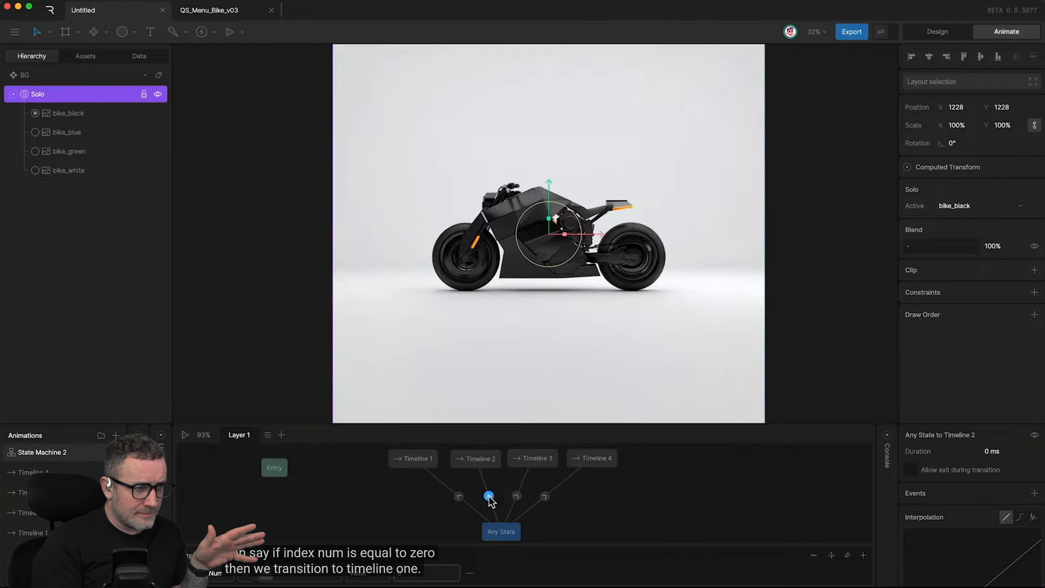
left_click(414, 573)
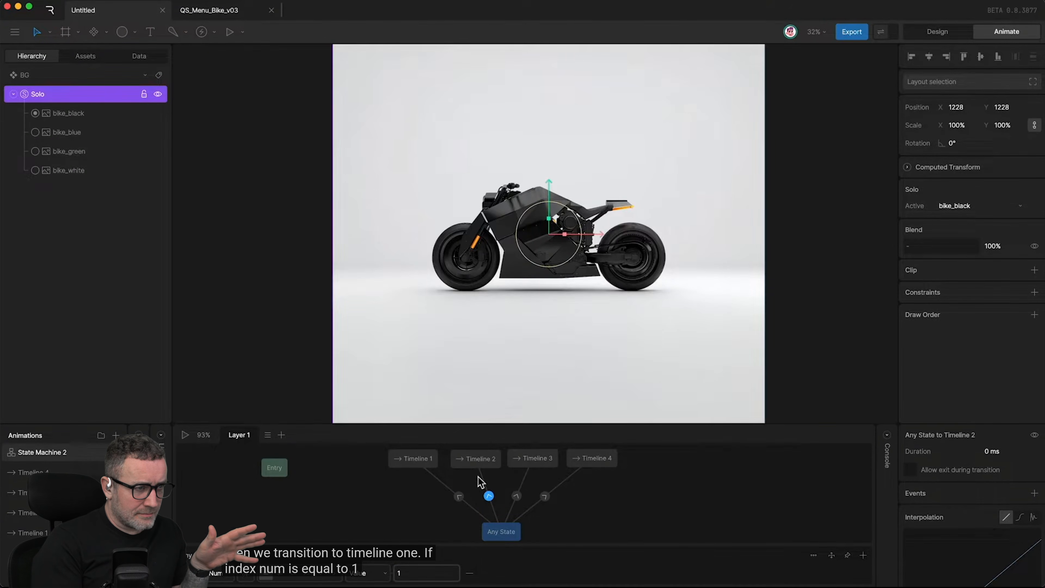
type("2")
key("Return")
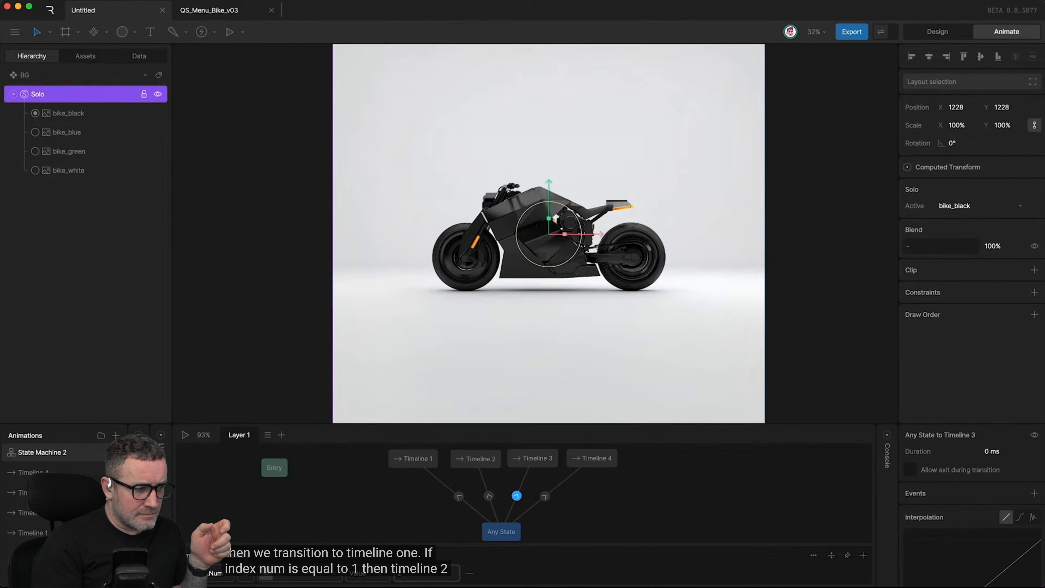
left_click(545, 497)
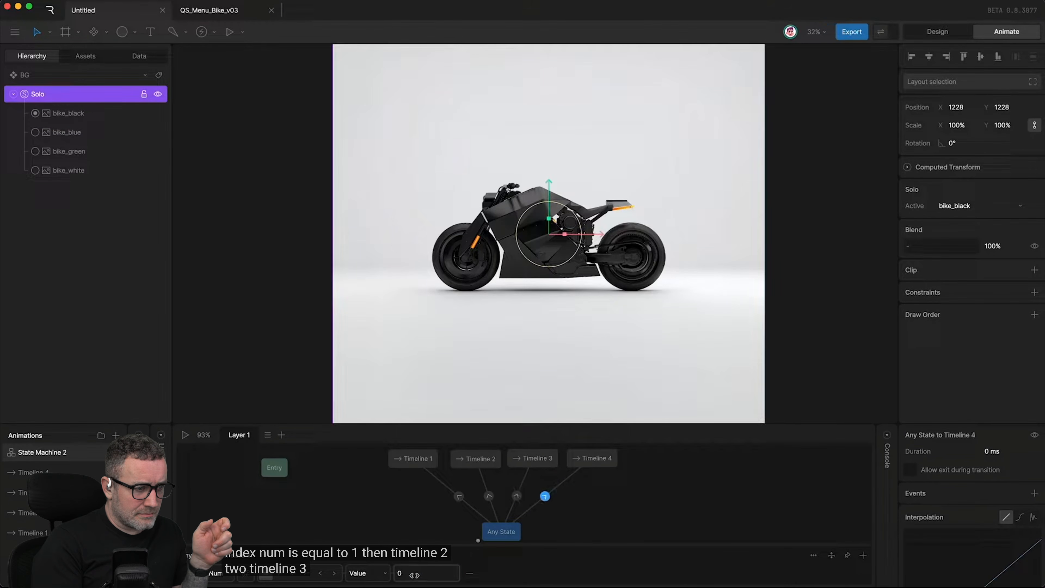
key("Return")
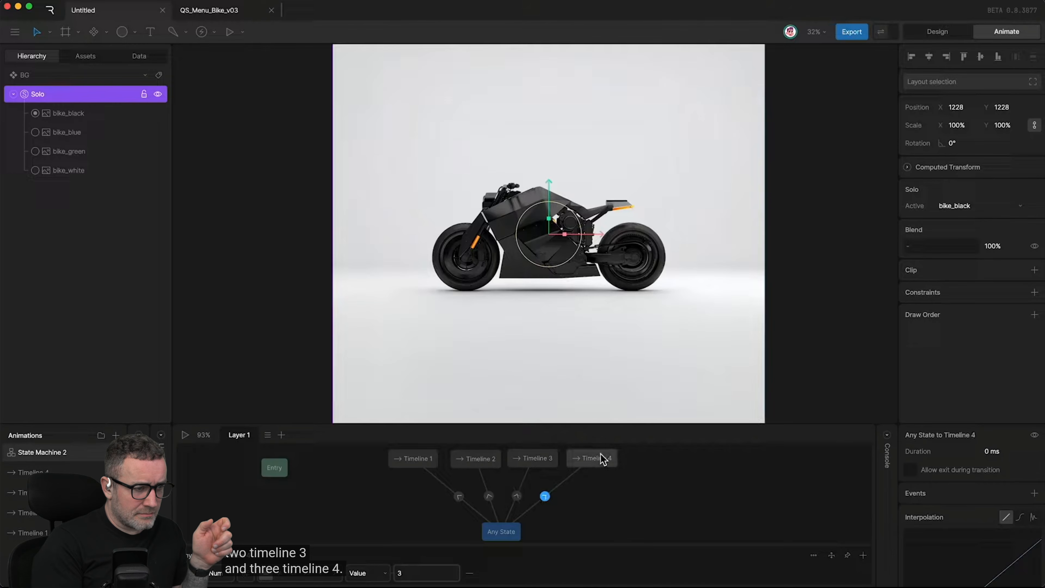
Step: Play the BG state machine, check whether indexNum is available in its data, and stop playback
left_click(350, 505)
scroll(376, 500, "up", 1)
scroll(376, 500, "left", 1)
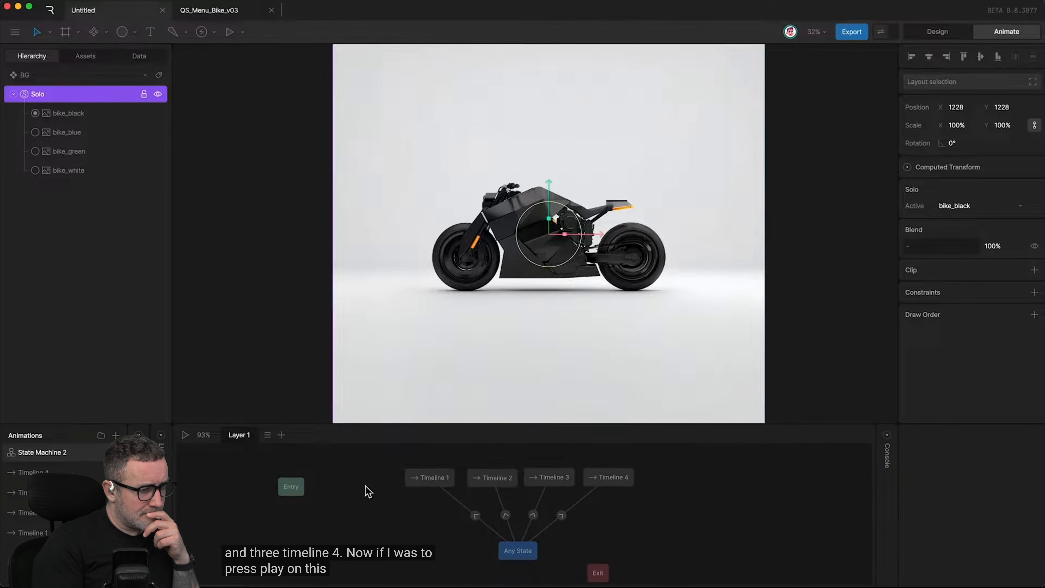
key("space")
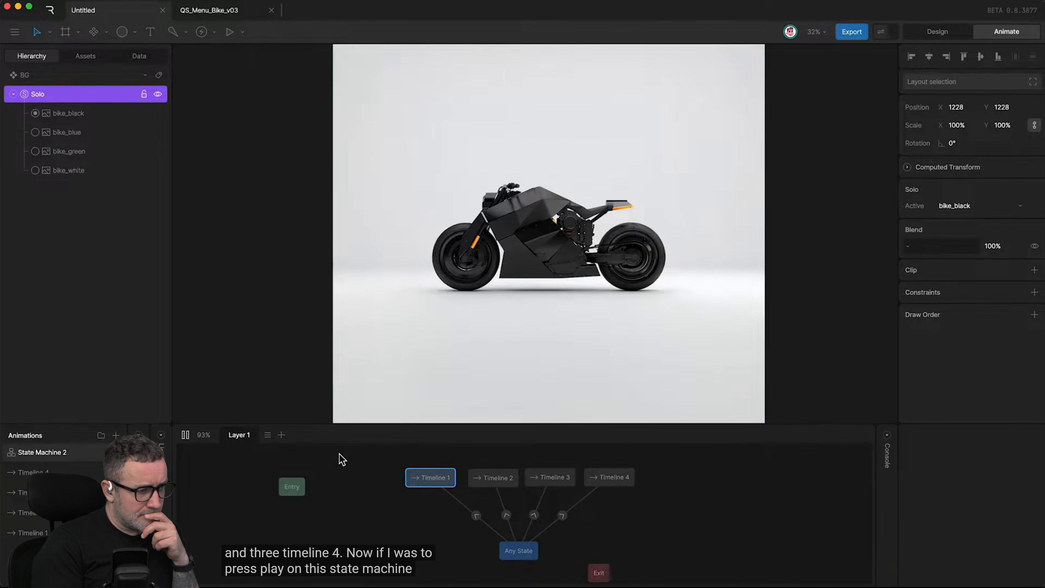
left_click(139, 57)
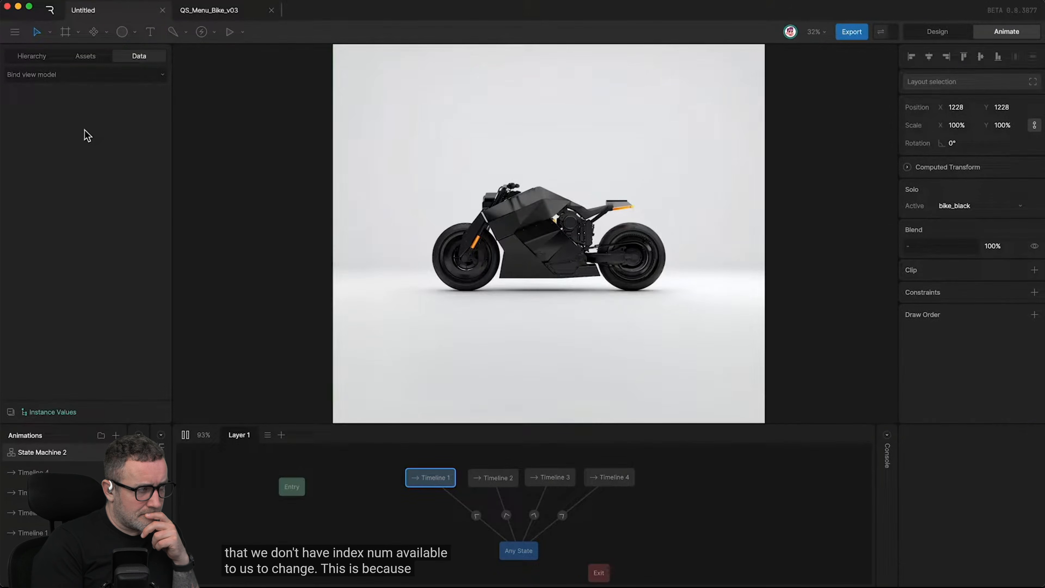
key("space")
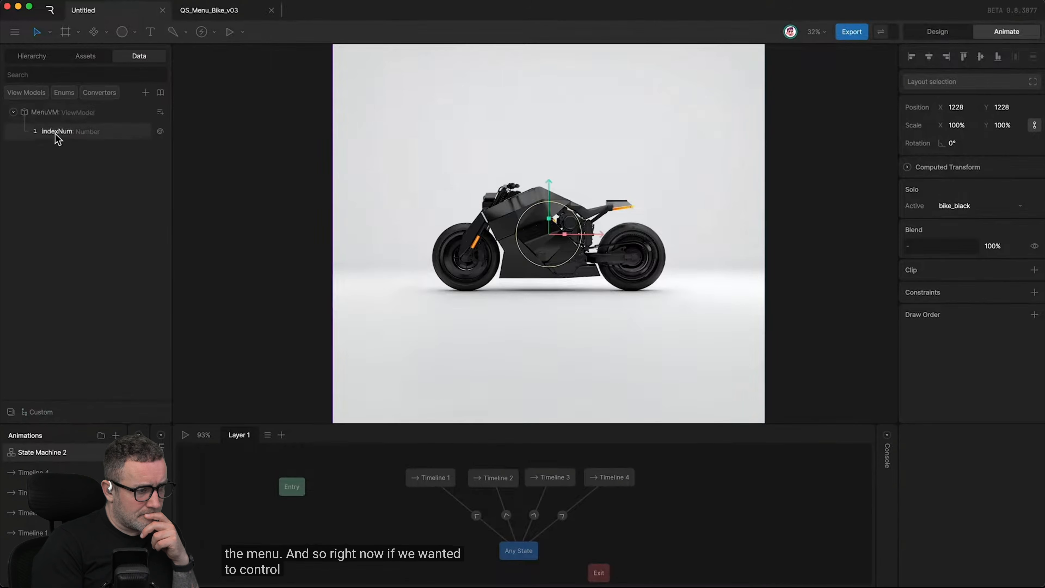
Step: Activate the Menu artboard, play its state machine and raise indexNum to 3 to test the bike switching, then stop playback
left_click(243, 213)
scroll(242, 212, "down", 3)
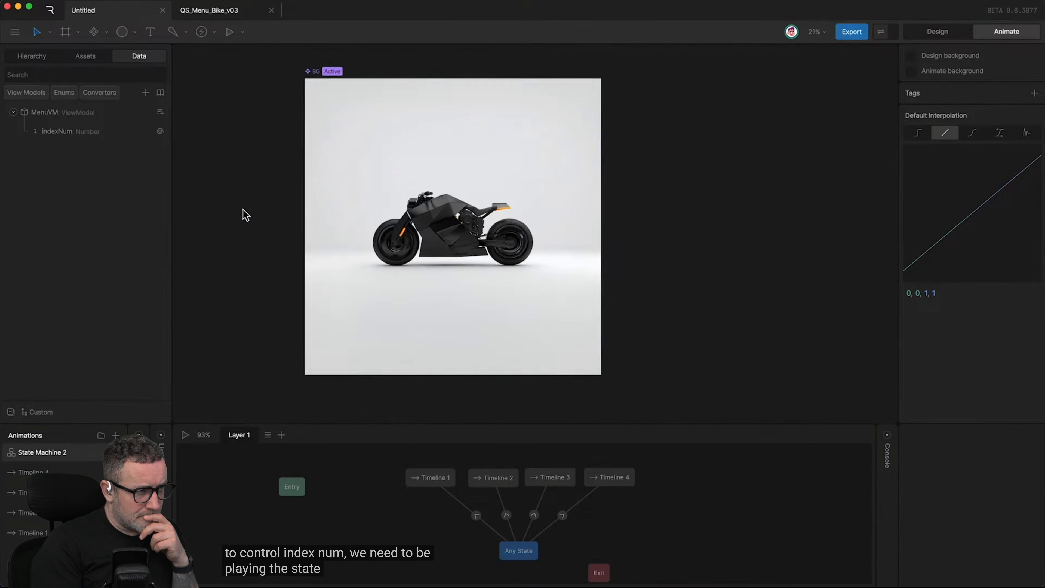
scroll(243, 214, "left", 5)
scroll(242, 215, "up", 3)
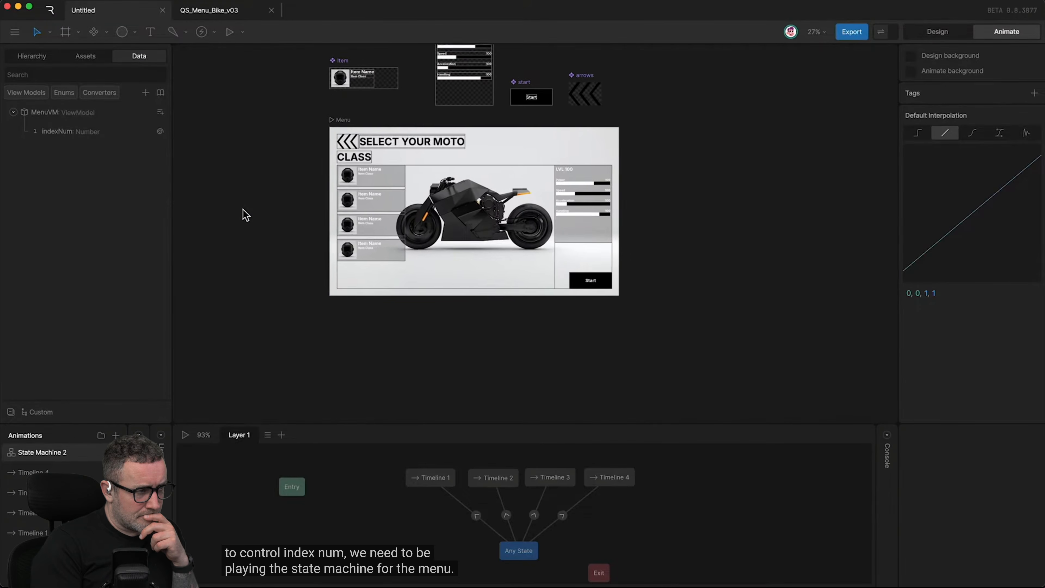
left_click(344, 118)
scroll(466, 212, "up", 3)
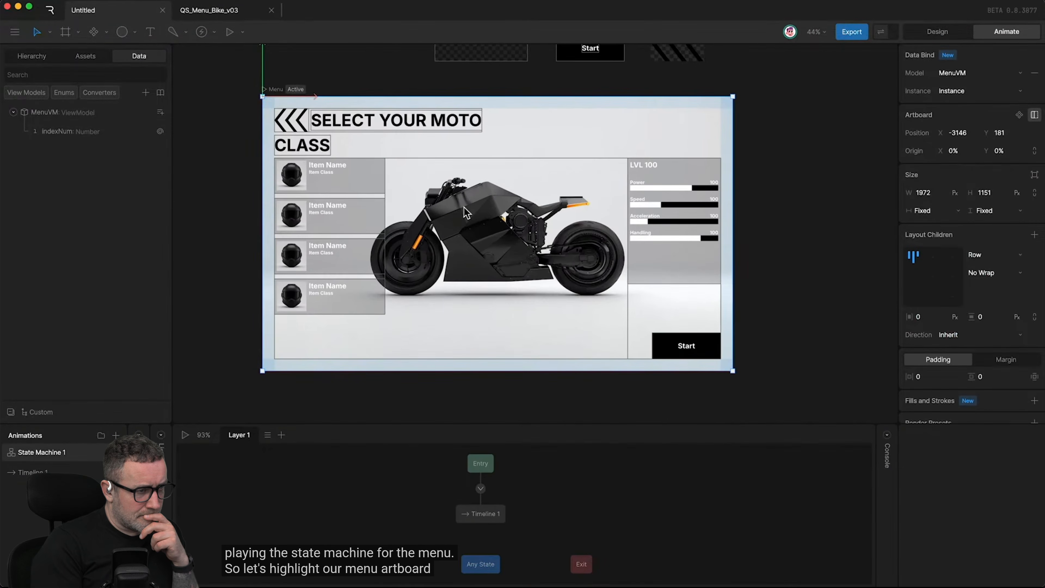
key("space")
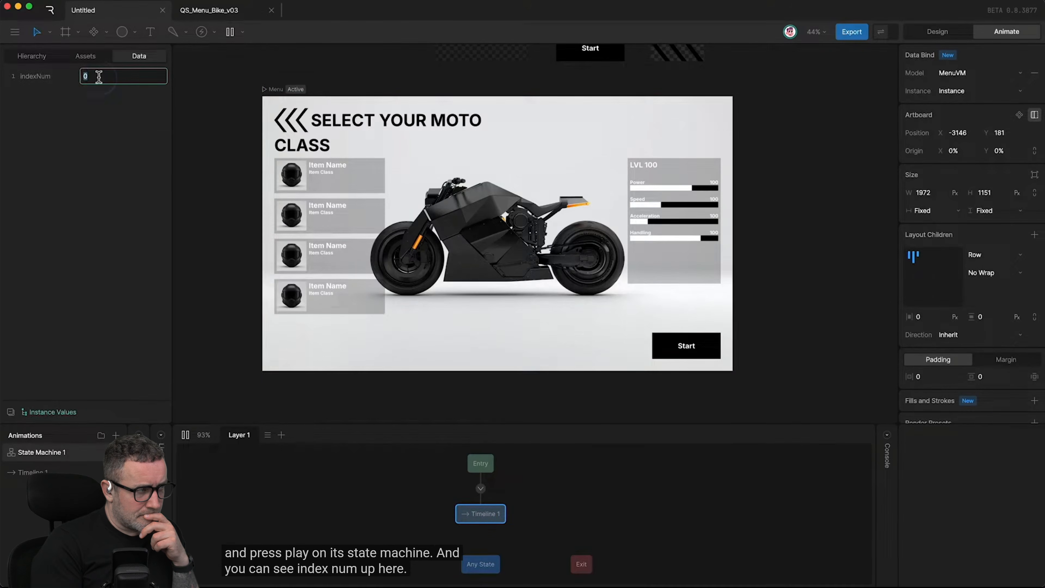
key("Up")
key("Up")
key("Up")
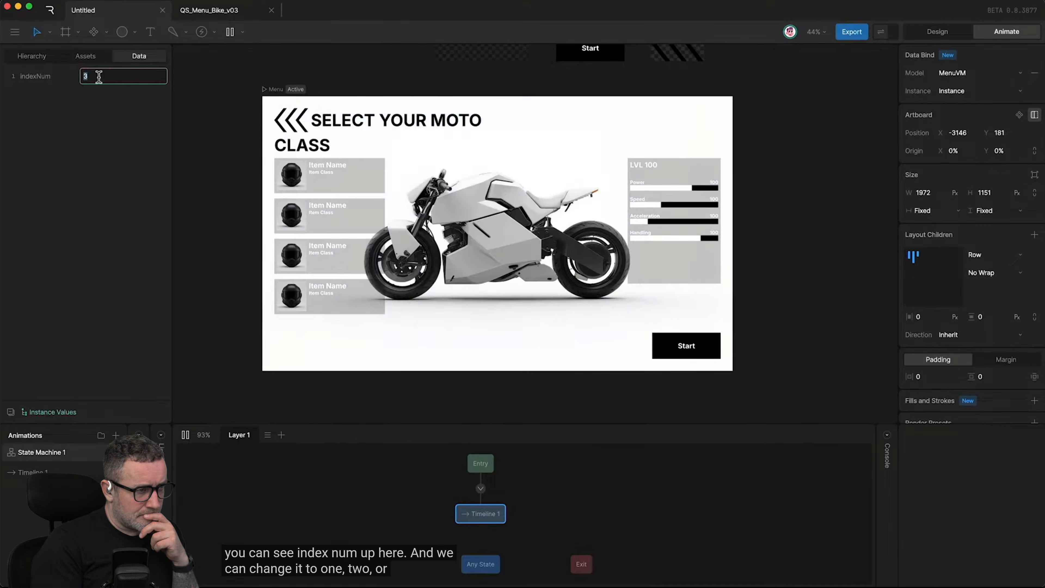
key("space")
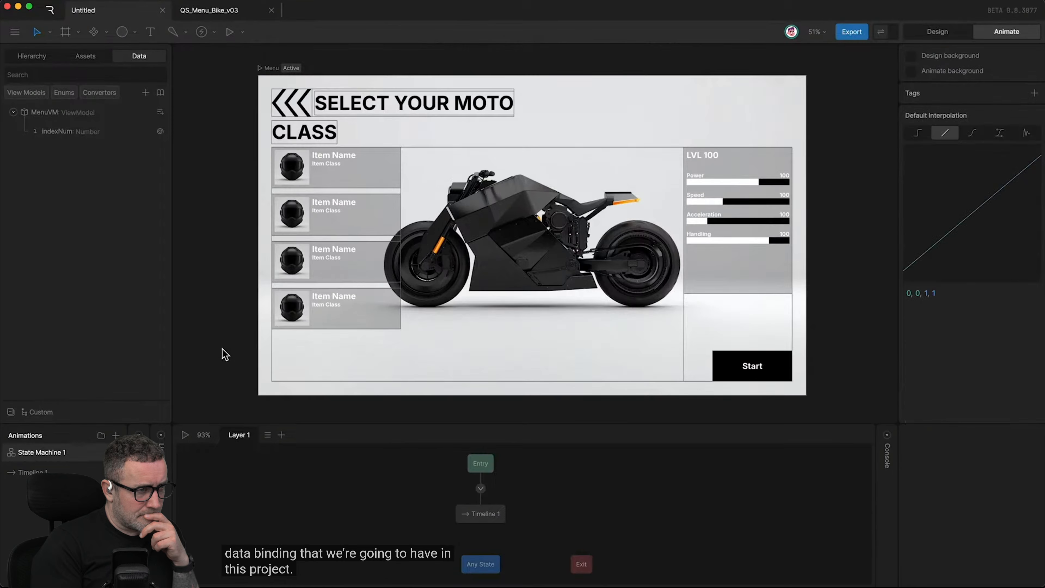
Step: Pause the tutorial, switch to the Rive 101 file in the Rive editor and centre the Menu artboard
left_click(534, 244)
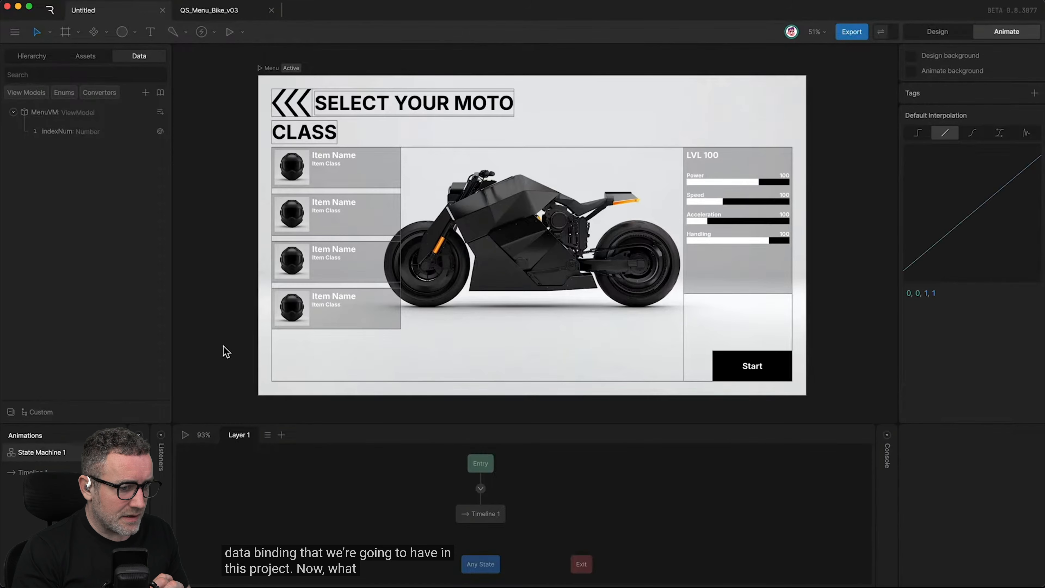
key("alt+Tab")
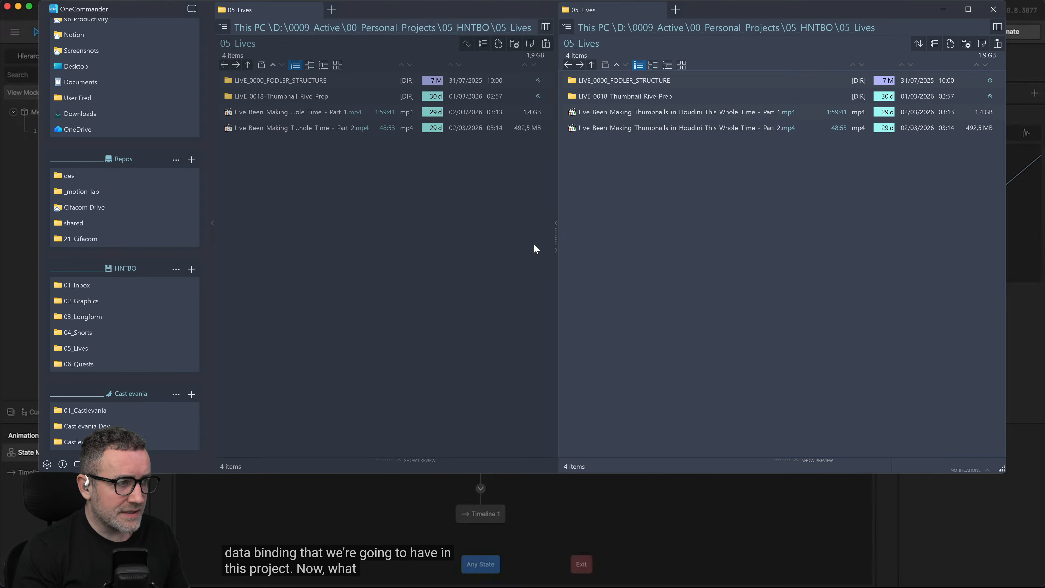
key("alt+Tab")
key("alt+Tab")
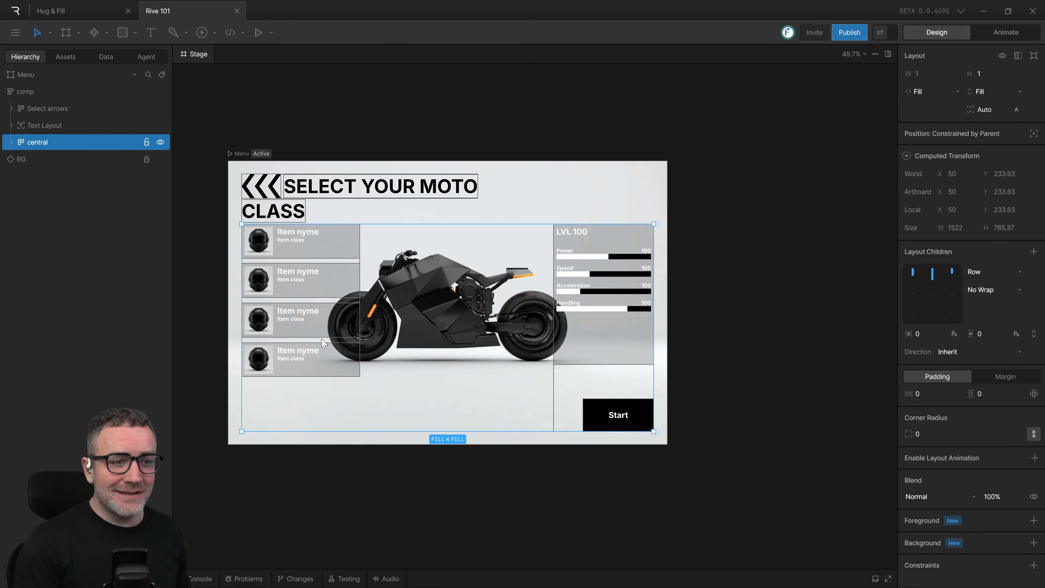
left_click_drag(453, 499, 524, 504)
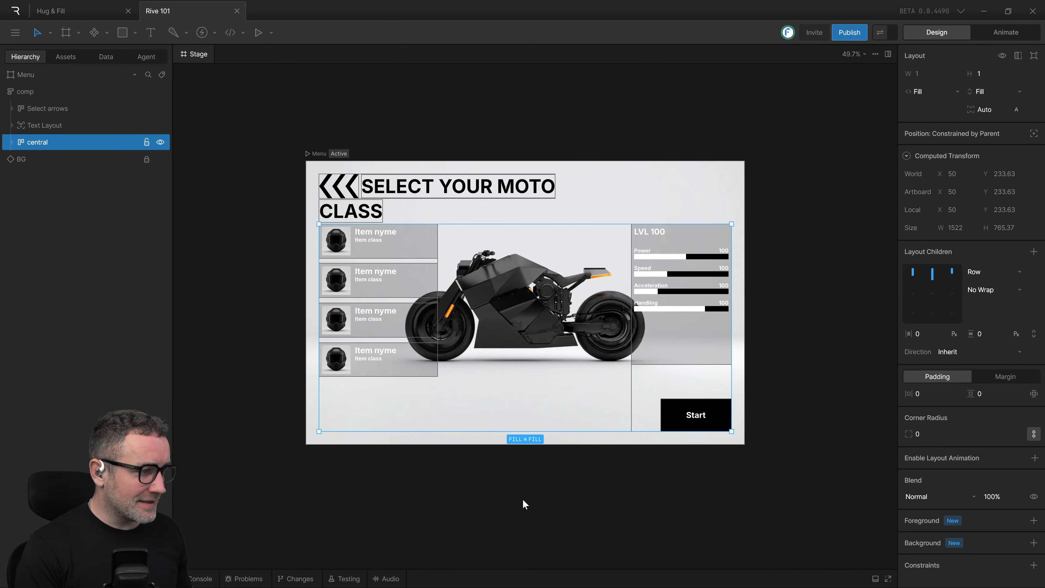